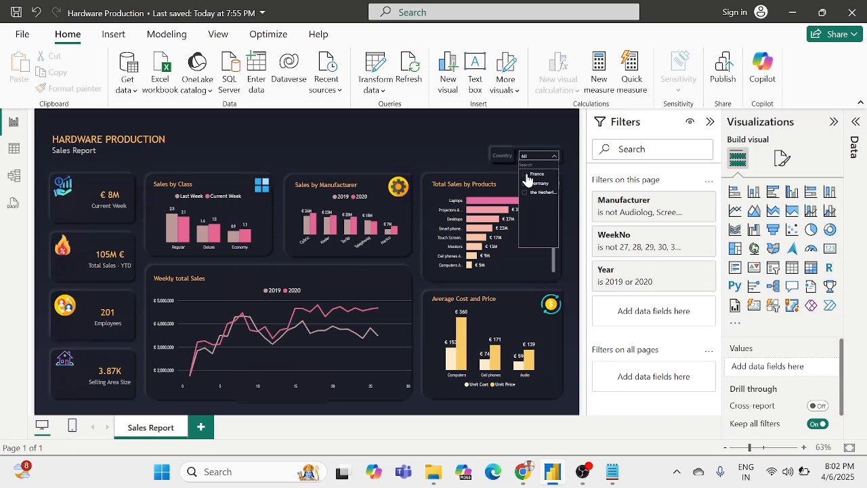
Step: Preview the dashboard filtered to France with the Country slicer, clear the selection and close the slicer list
click(527, 174)
click(528, 175)
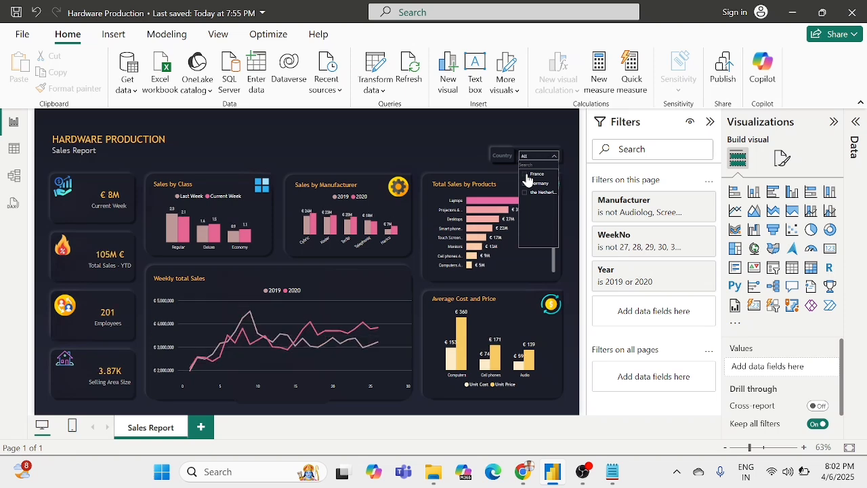
click(387, 149)
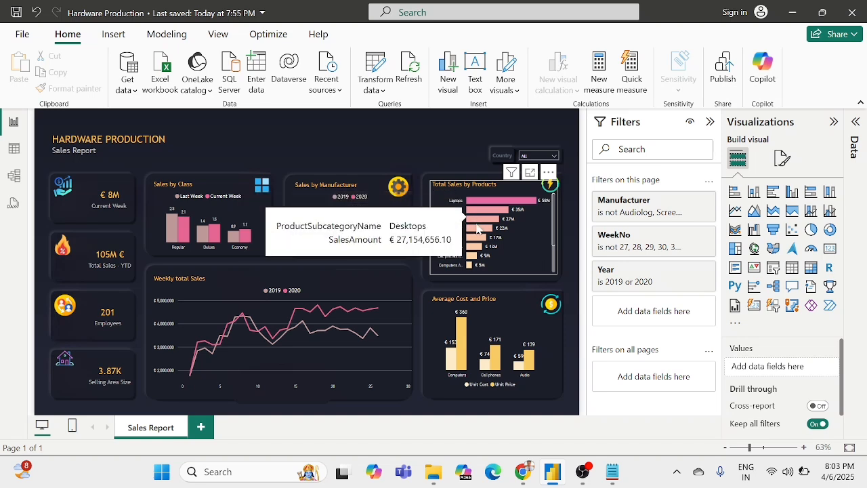
Step: Inspect the data points of the Total Sales by Products bars and the Weekly total Sales lines for 2019 and 2020
mouse_move(485, 223)
mouse_move(489, 207)
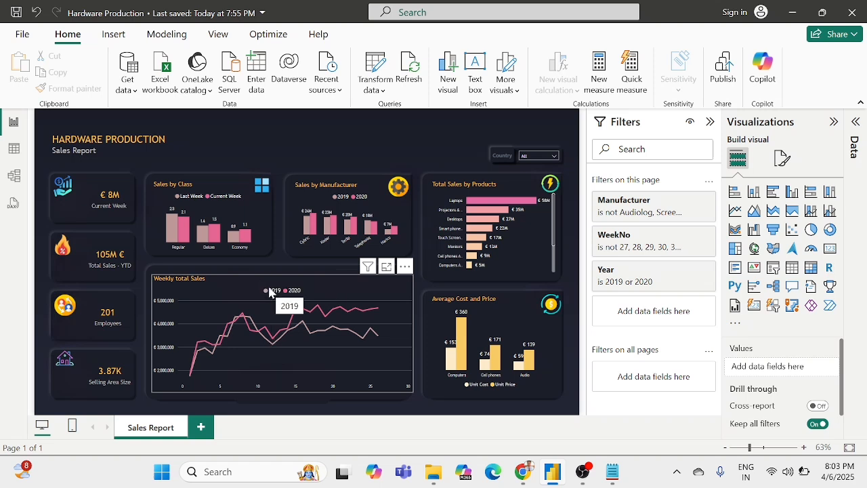
mouse_move(239, 324)
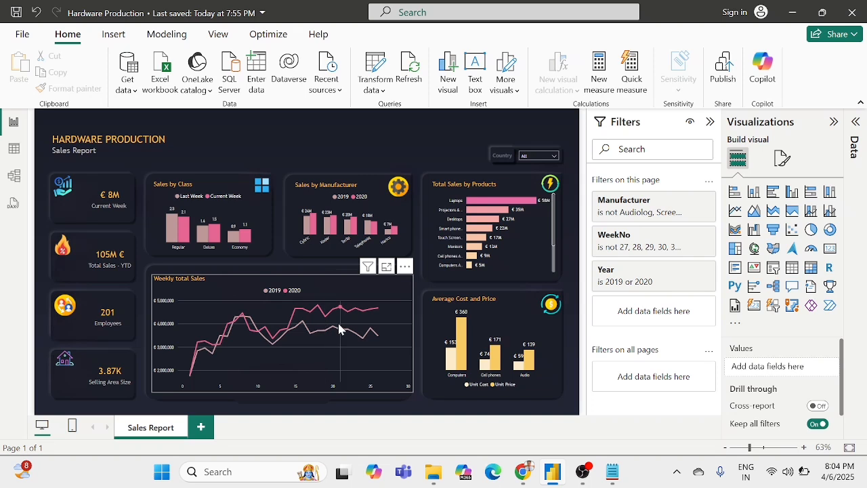
mouse_move(345, 329)
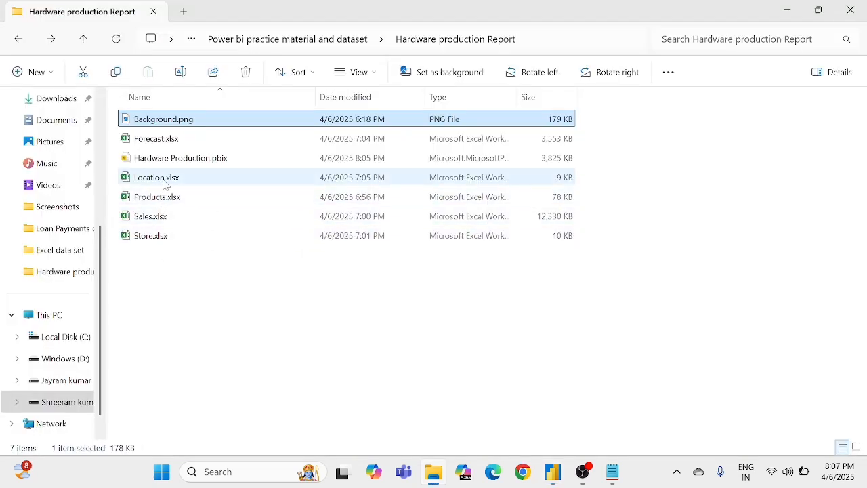
Step: Look over the Forecast, Location, Products, Sales and Store workbooks and Background.png in the Hardware production Report folder
click(169, 139)
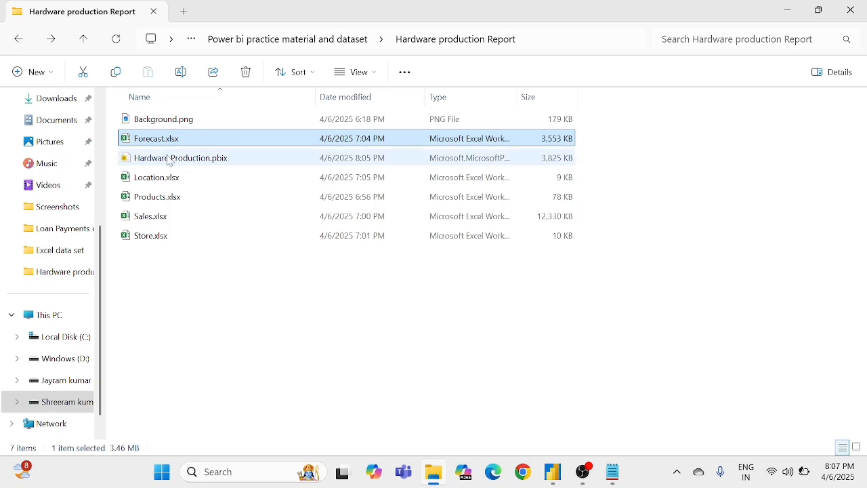
click(163, 181)
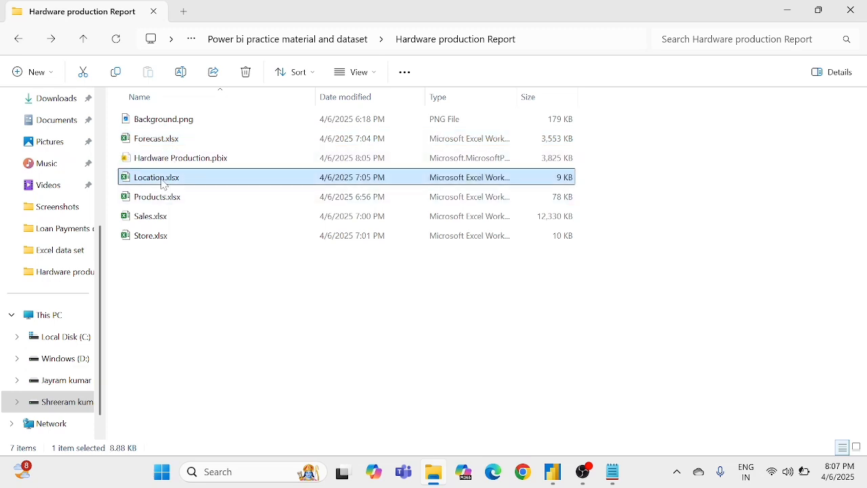
click(160, 200)
click(157, 222)
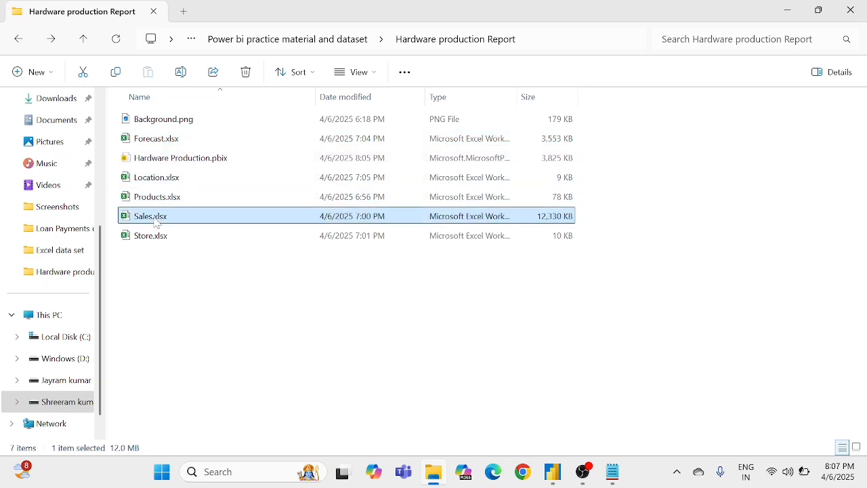
click(156, 241)
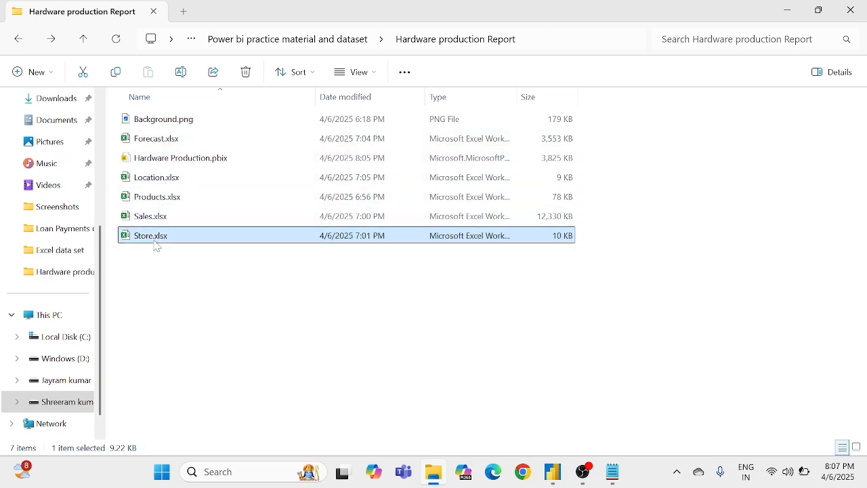
click(175, 285)
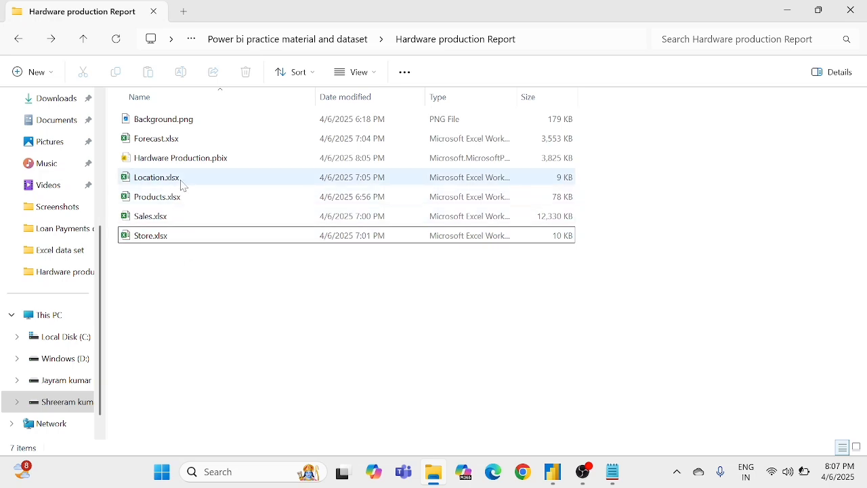
click(171, 236)
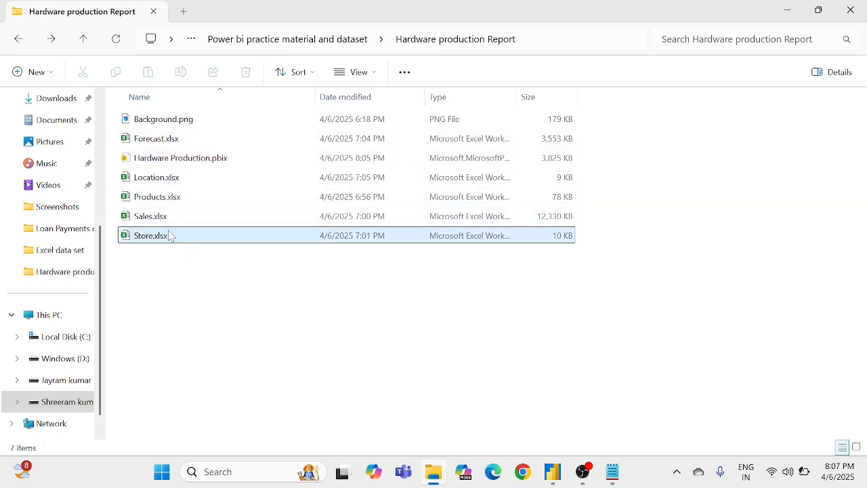
click(201, 128)
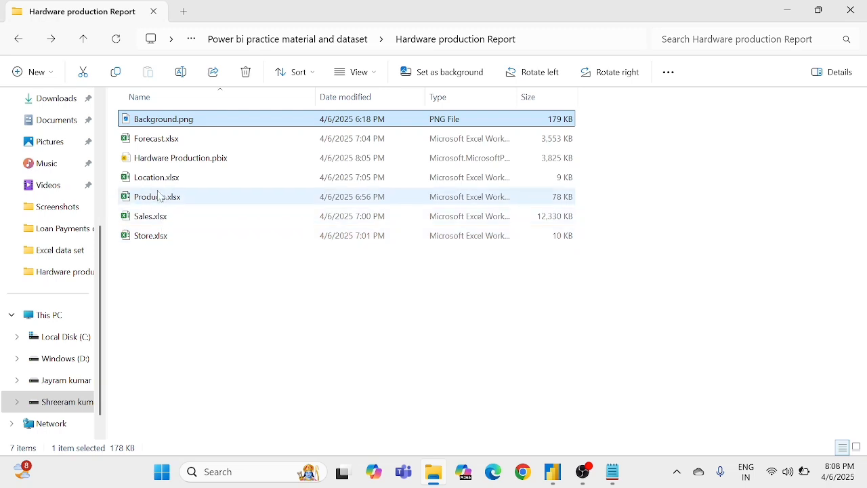
Step: Open Store.xlsx and review its columns from StoreKey through StorePhone
click(151, 237)
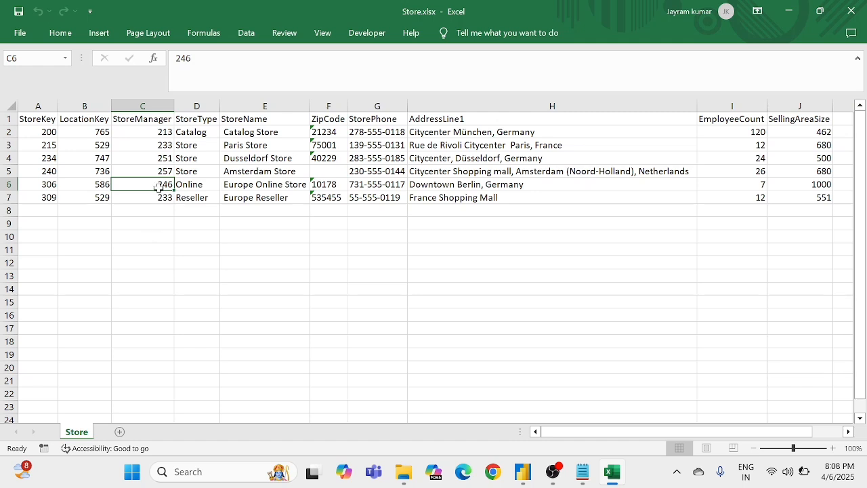
click(47, 120)
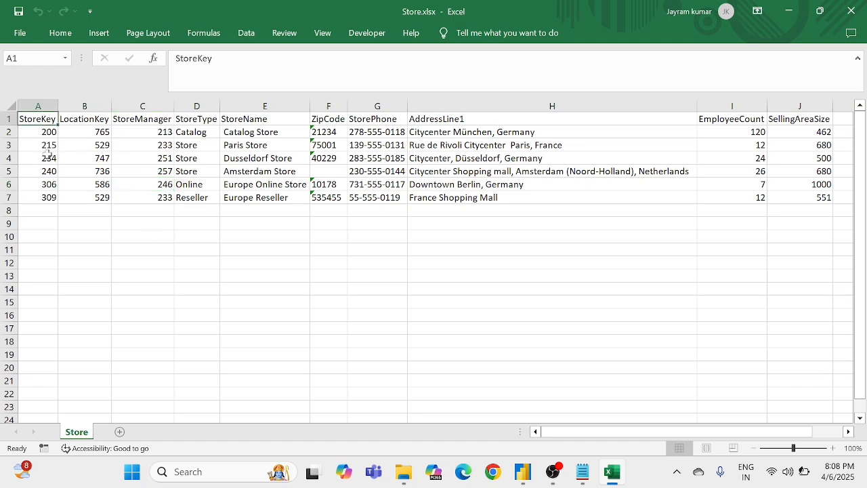
click(86, 119)
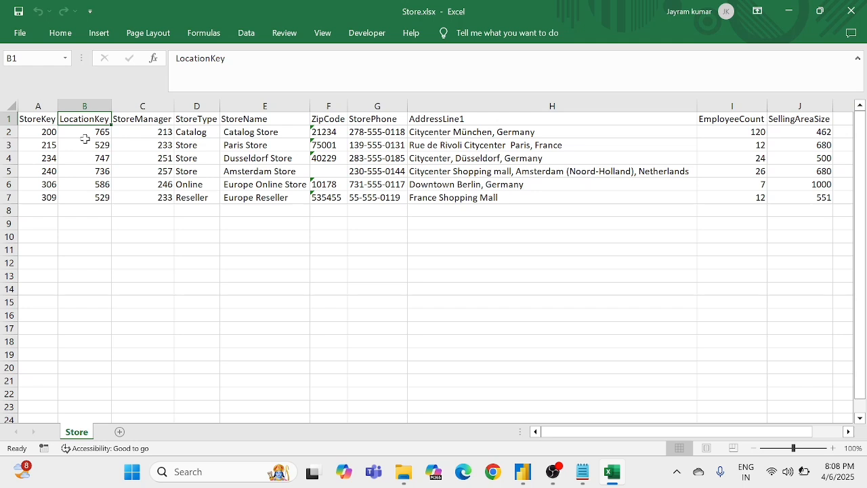
click(166, 120)
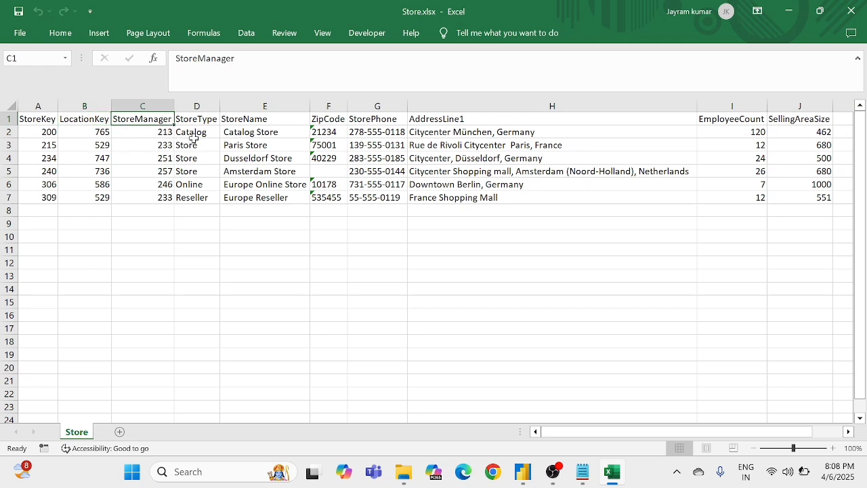
click(198, 119)
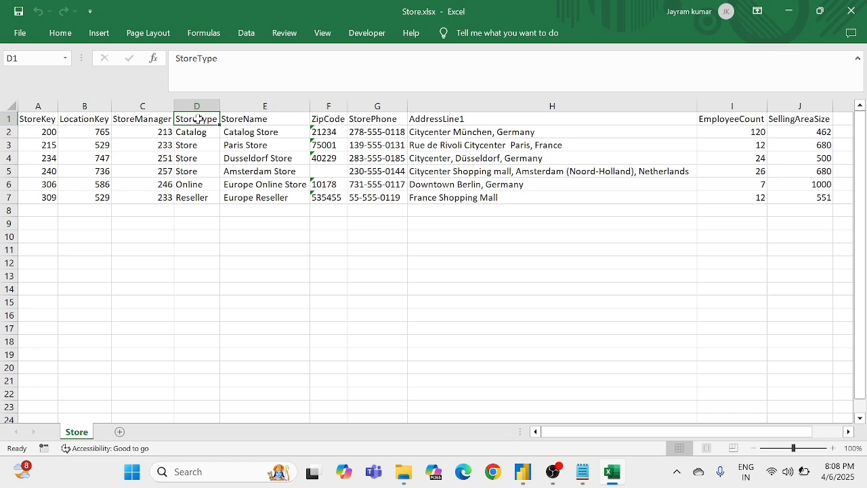
click(248, 123)
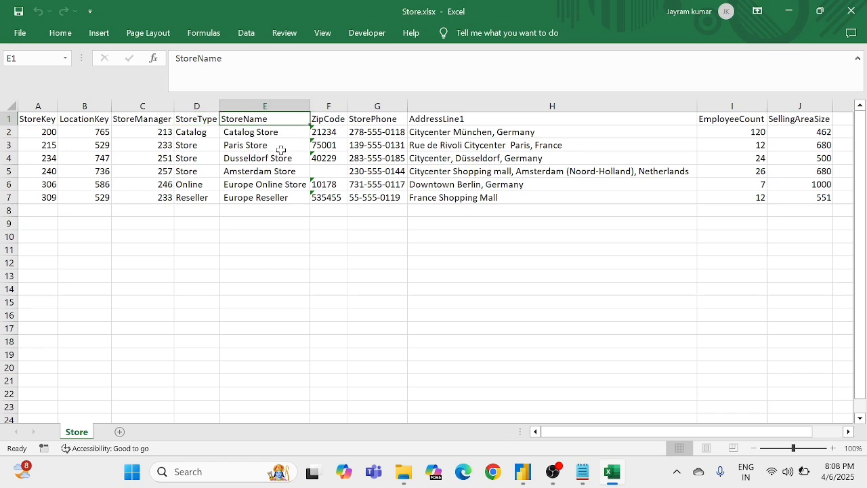
click(339, 122)
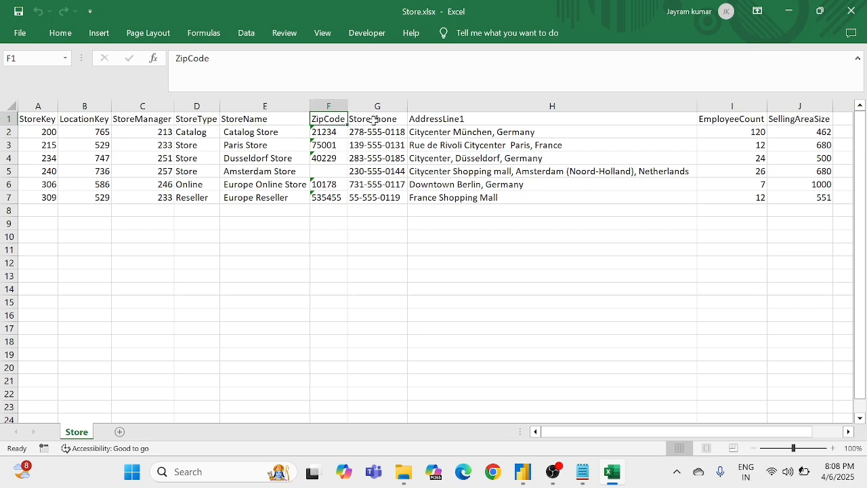
click(374, 120)
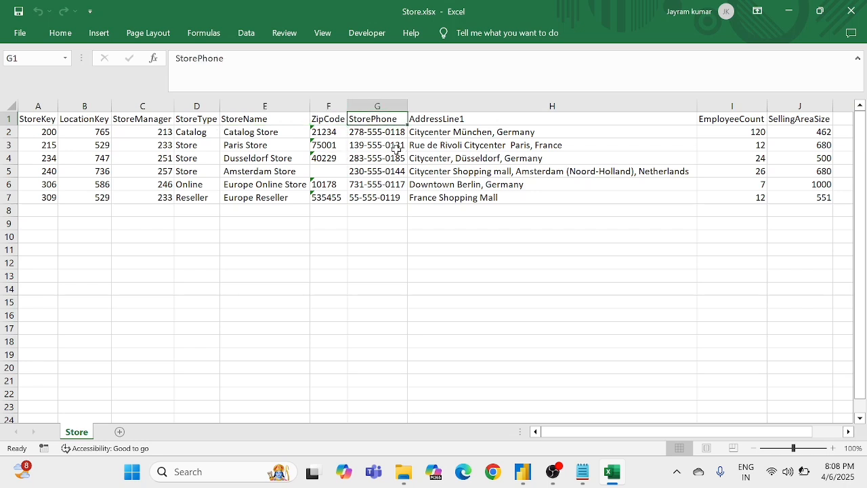
click(397, 148)
Step: Review the AddressLine1, EmployeeCount and SellingAreaSize columns of the Store sheet
click(454, 120)
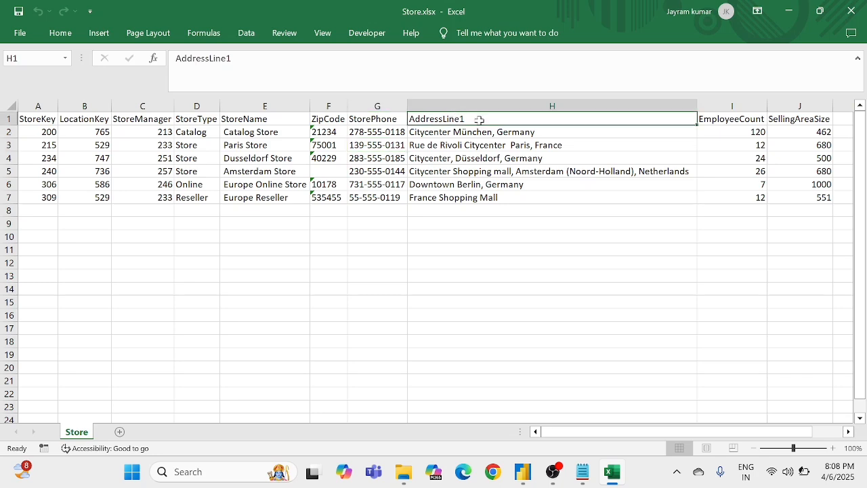
drag(479, 120, 485, 149)
click(486, 183)
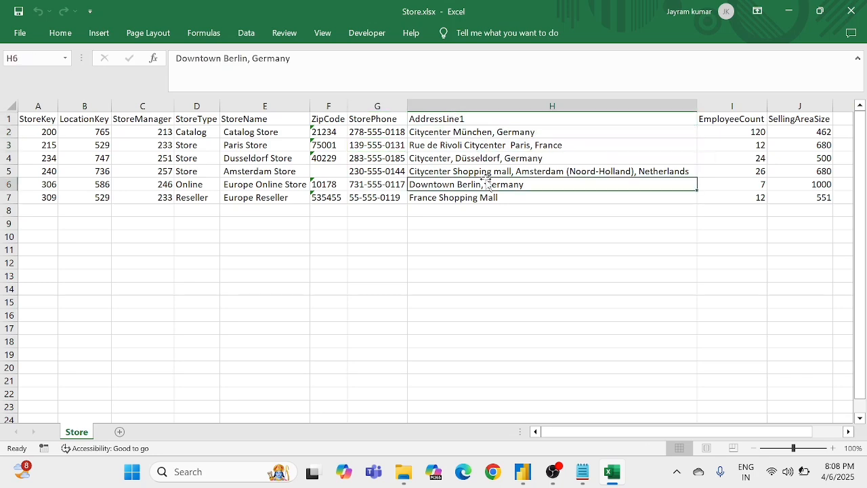
scroll(486, 180, right, 4)
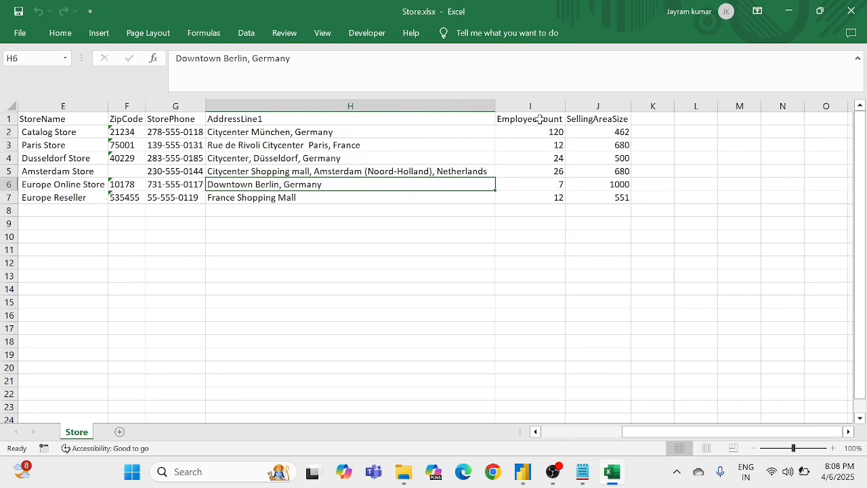
drag(541, 119, 534, 189)
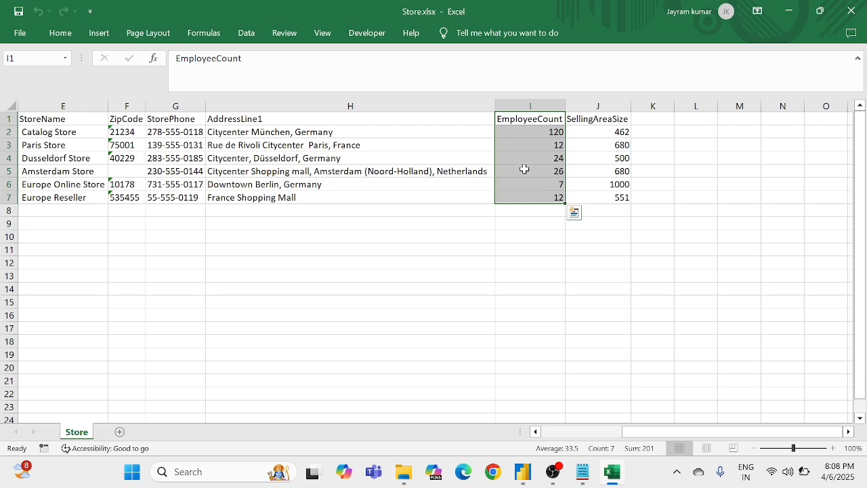
click(525, 169)
drag(601, 119, 612, 197)
click(559, 173)
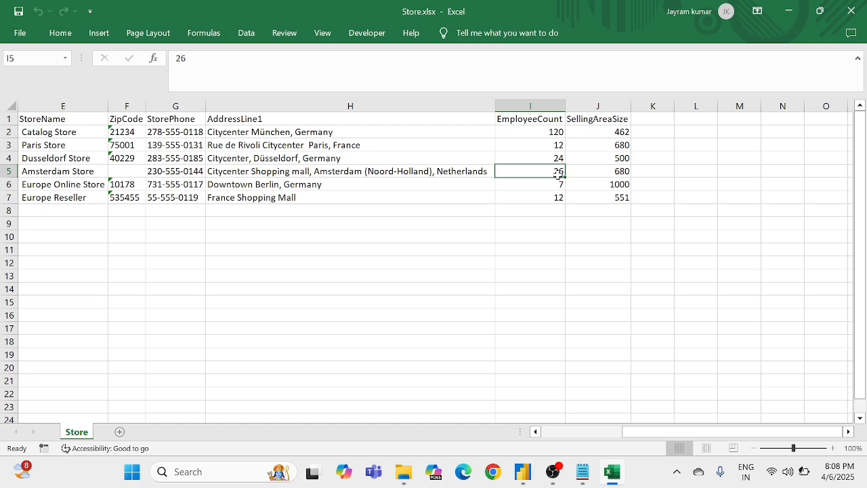
drag(610, 143, 613, 198)
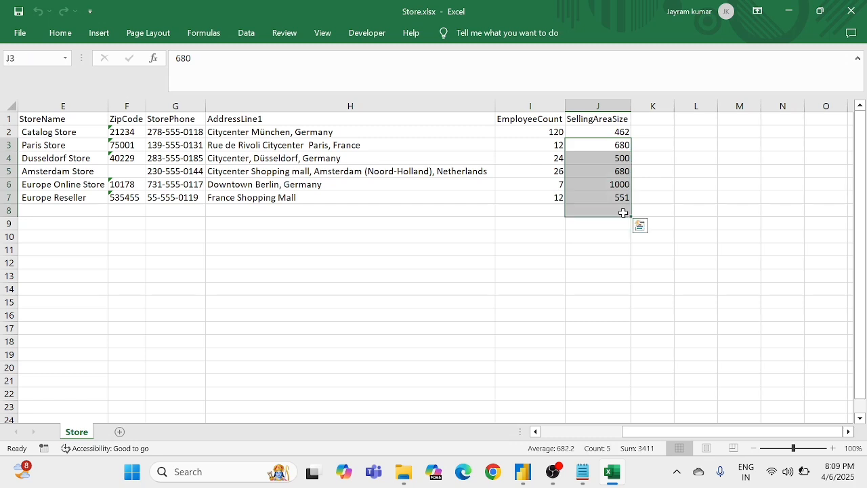
click(549, 267)
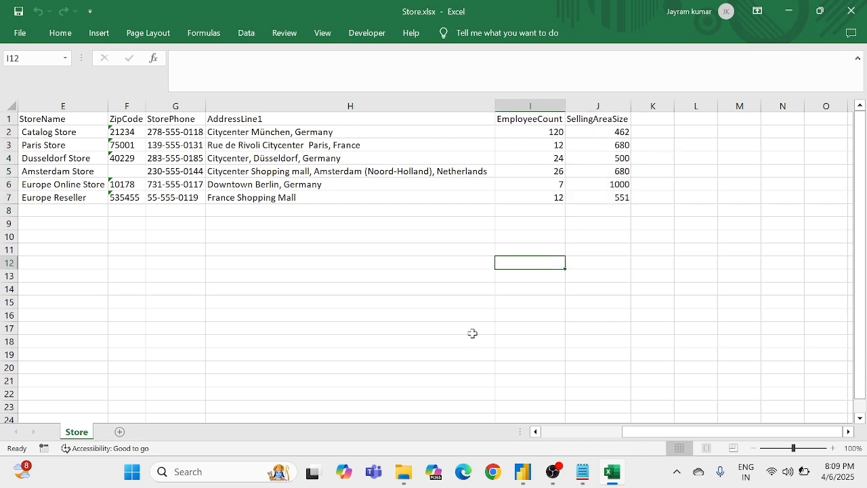
Step: Close the Store workbook and open Sales.xlsx from the Hardware production Report folder
click(402, 479)
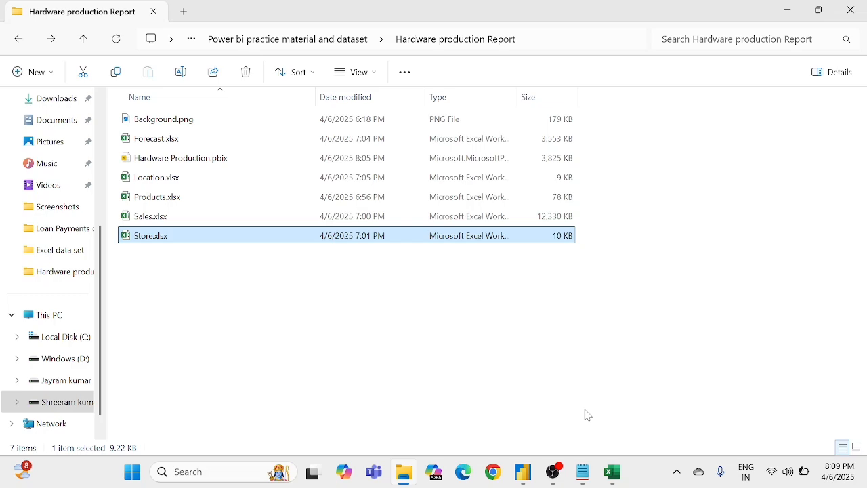
click(613, 472)
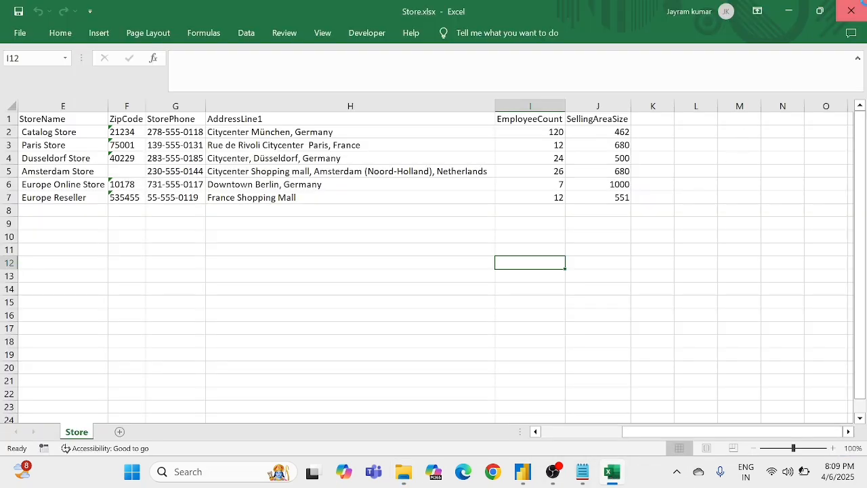
click(852, 11)
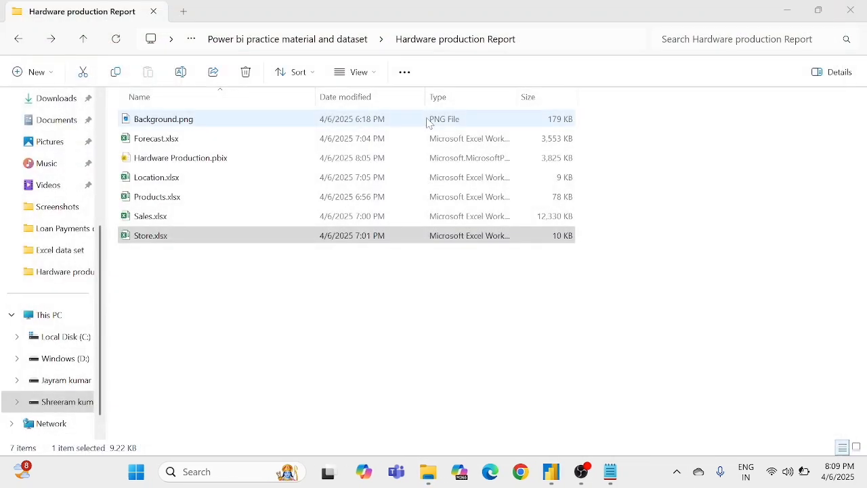
click(155, 224)
double_click(155, 221)
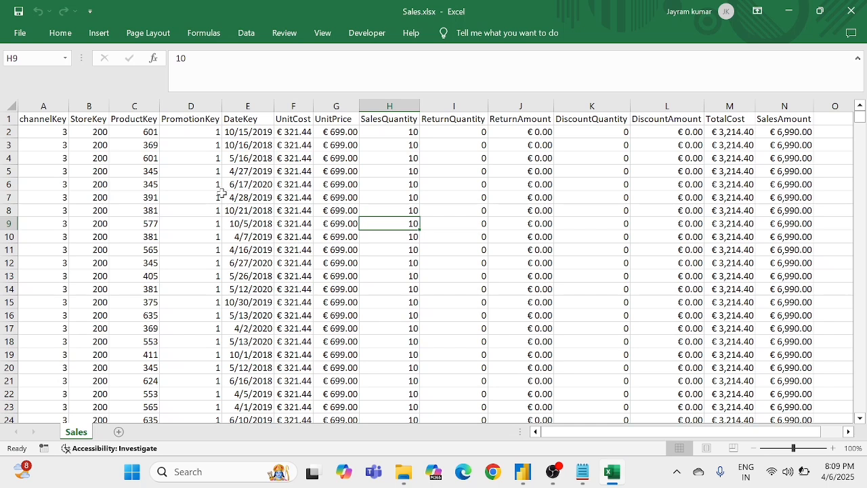
Step: Review the Sales sheet's columns one by one from channelKey through DiscountQuantity
click(50, 130)
click(100, 134)
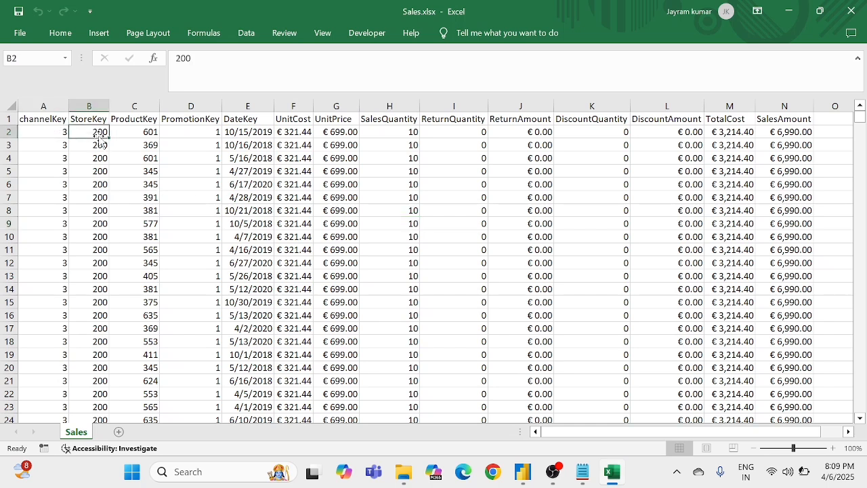
click(138, 143)
click(183, 140)
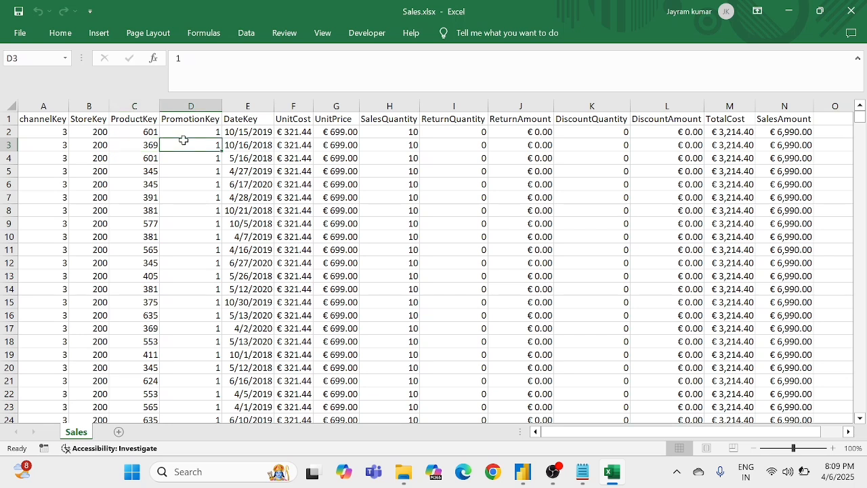
click(241, 144)
key(Right)
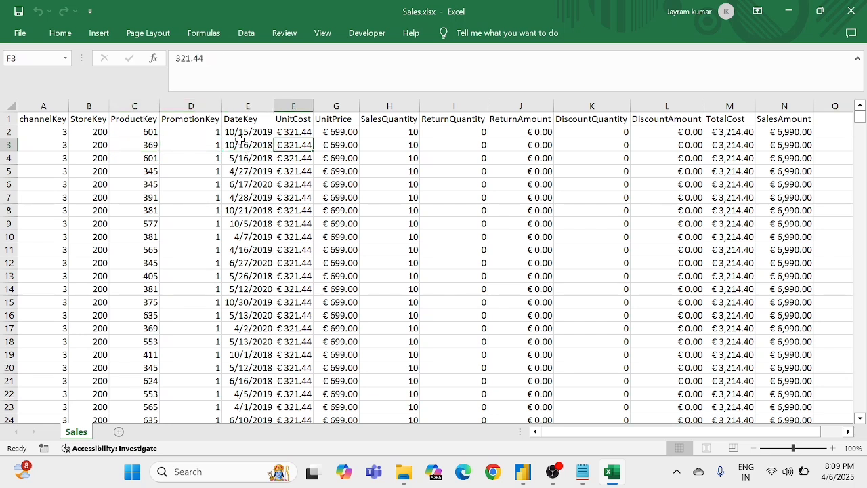
key(Right)
key(Right)
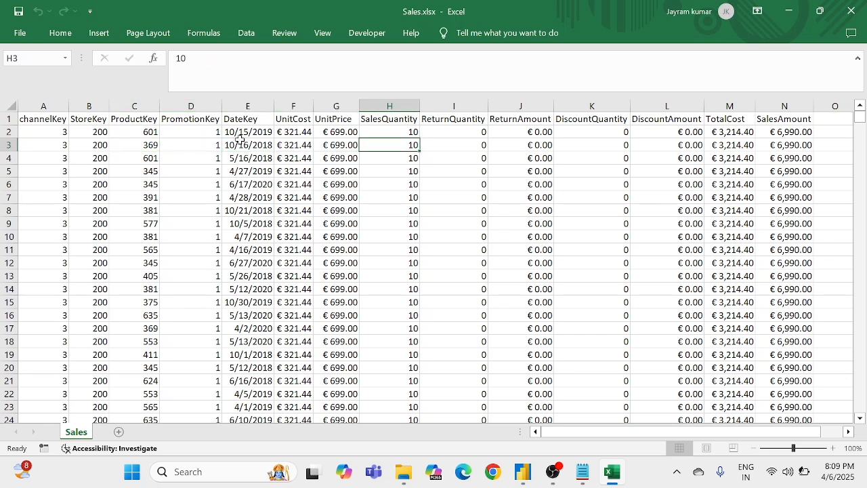
key(Right)
key(Right)
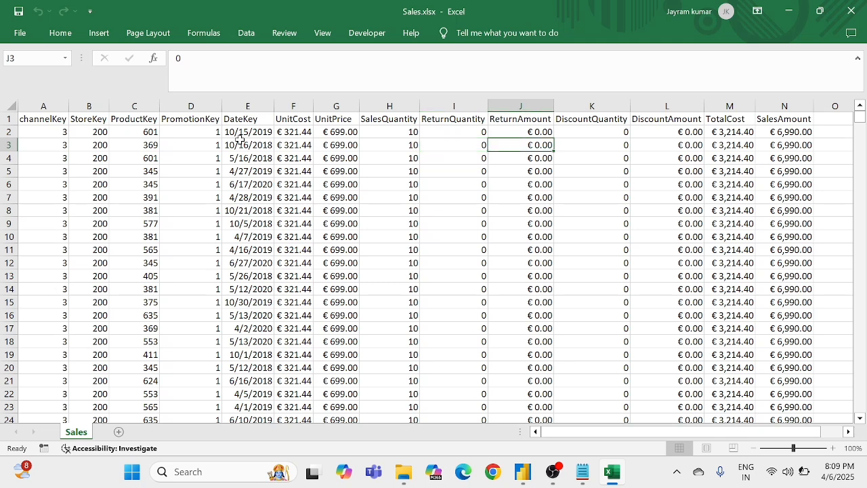
key(Right)
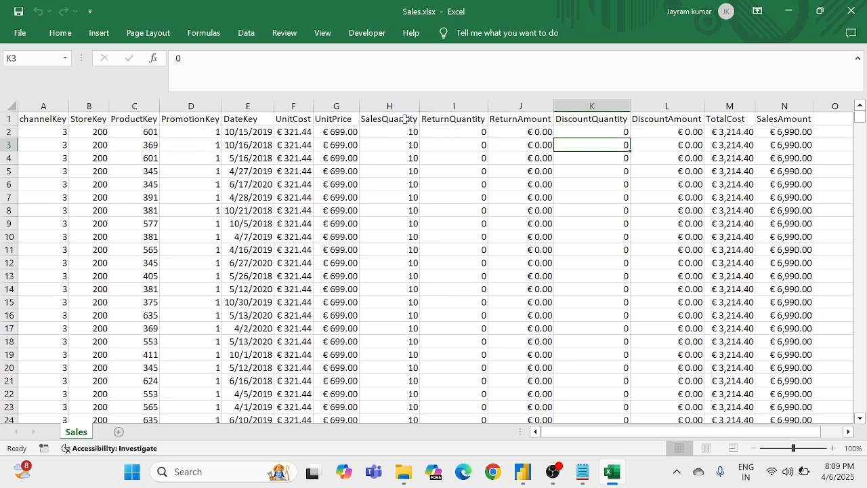
Step: Examine the SalesQuantity, ReturnQuantity and ReturnAmount columns of the Sales sheet
drag(405, 119, 401, 170)
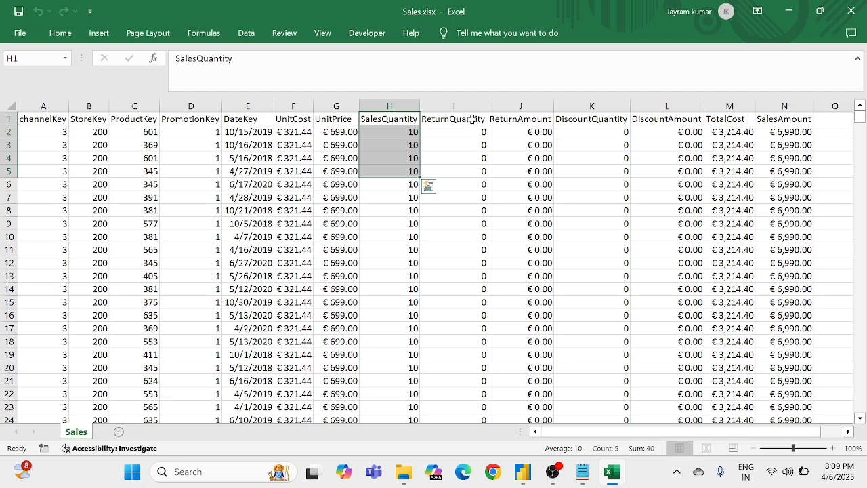
drag(473, 119, 475, 157)
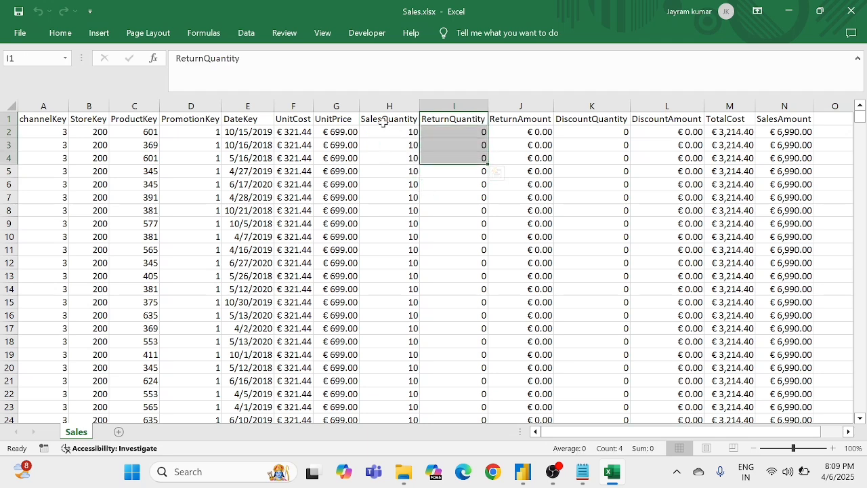
drag(384, 122, 405, 158)
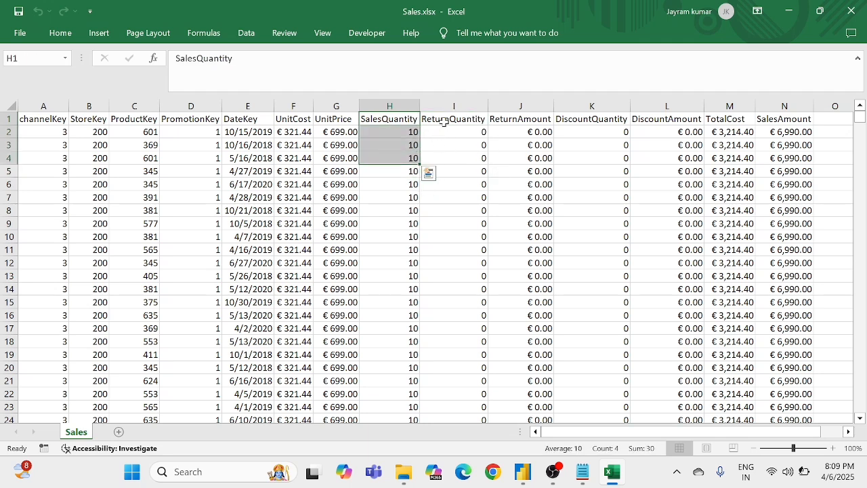
drag(444, 122, 474, 158)
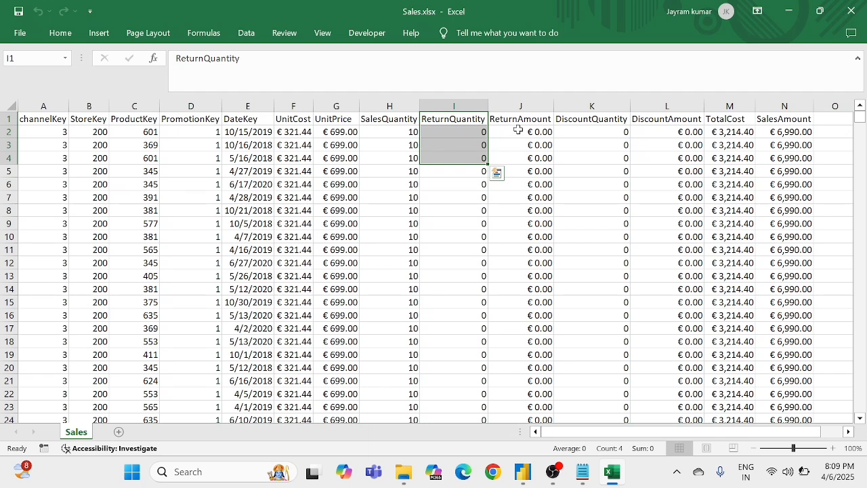
drag(521, 122, 519, 144)
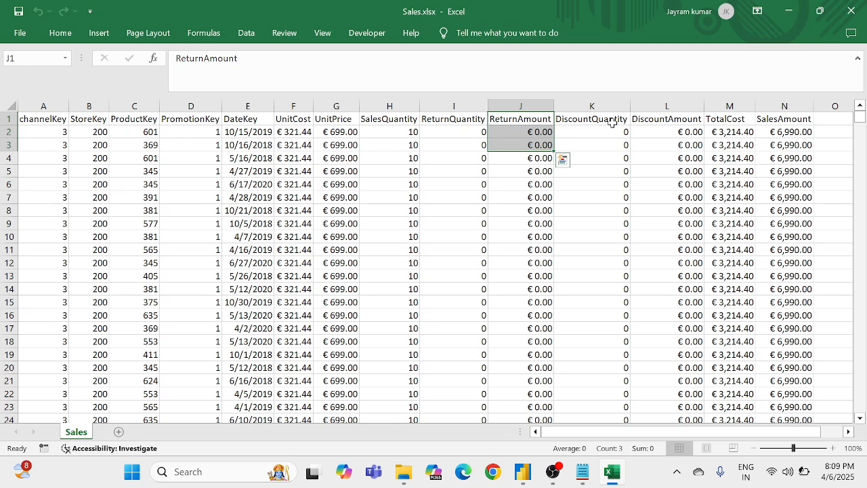
Step: Review the DiscountQuantity, DiscountAmount, TotalCost and SalesAmount columns of the Sales sheet
drag(612, 123, 612, 171)
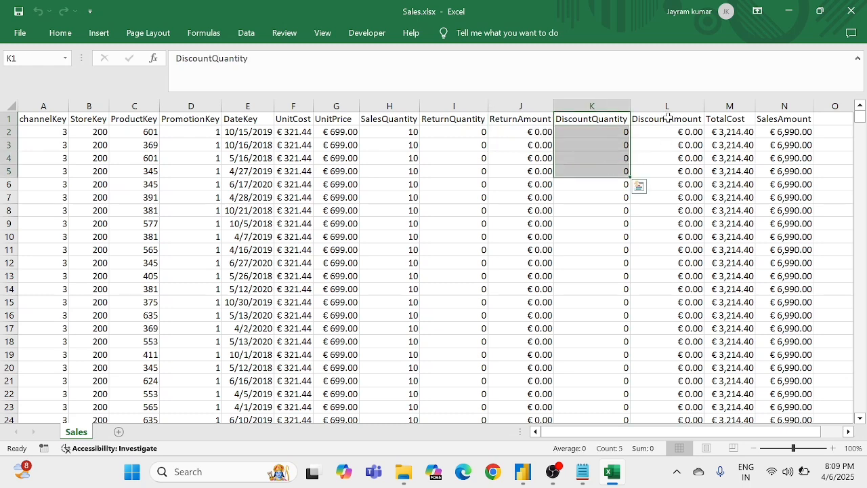
drag(664, 123, 663, 134)
scroll(742, 165, right, 1)
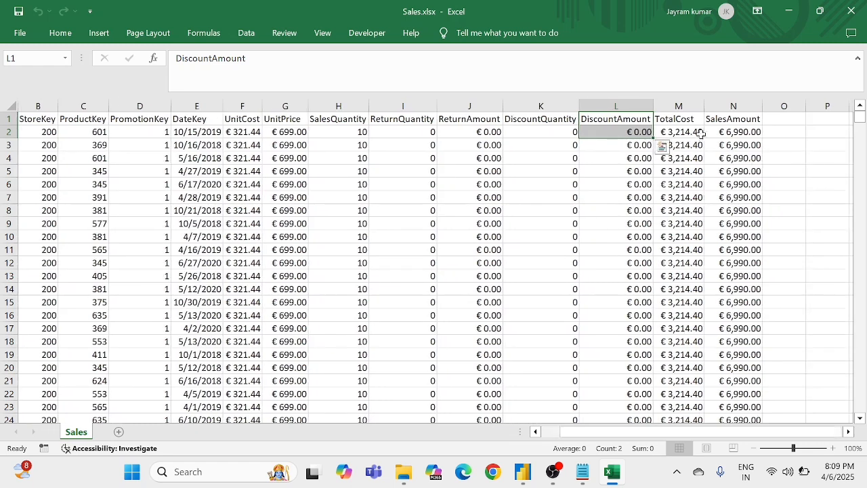
click(690, 120)
drag(689, 120, 687, 160)
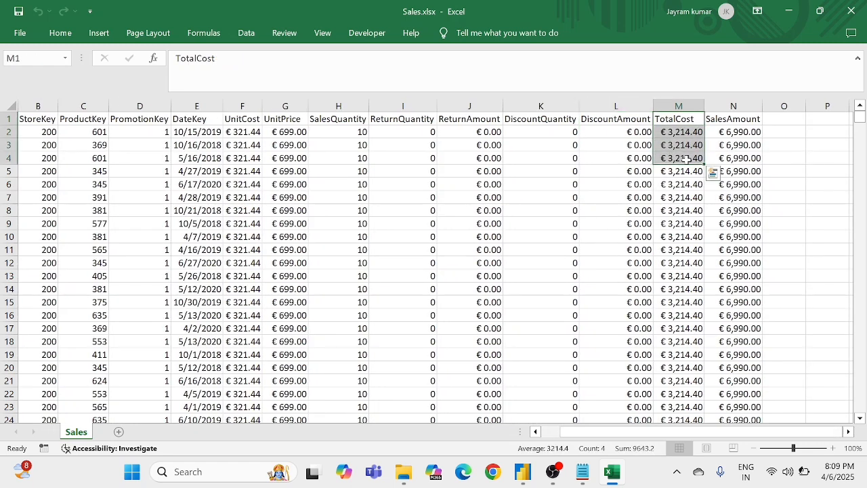
click(732, 125)
drag(732, 129, 732, 144)
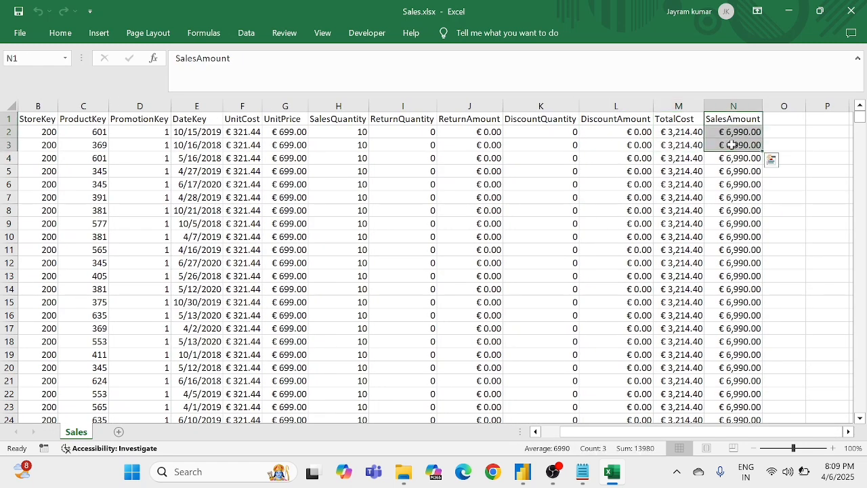
Step: Look over the first Sales rows as one block, starting from the channelKey column
click(611, 184)
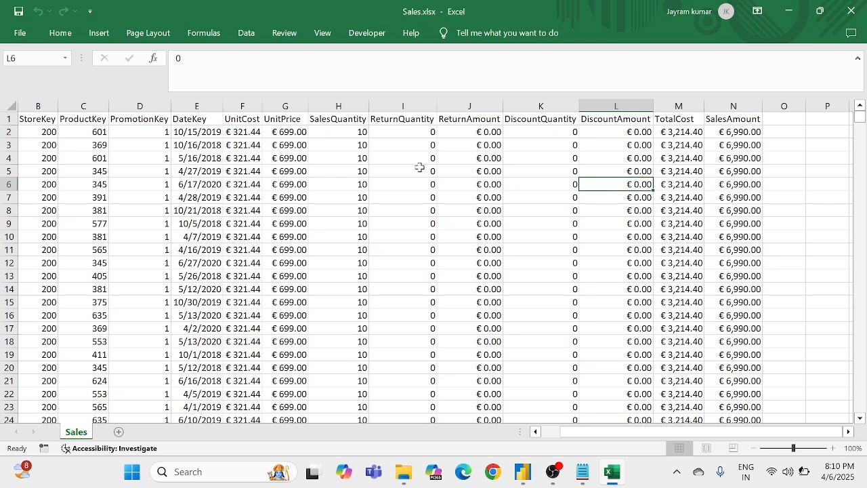
scroll(149, 187, left, 1)
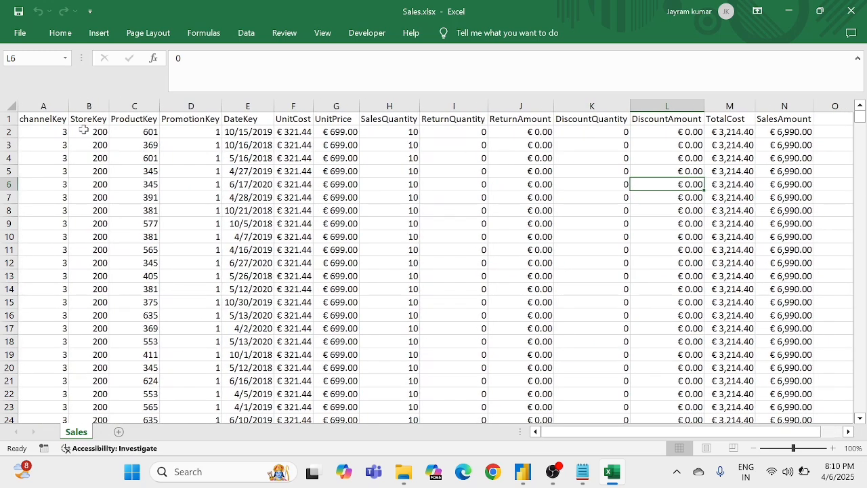
drag(47, 119, 559, 168)
click(417, 197)
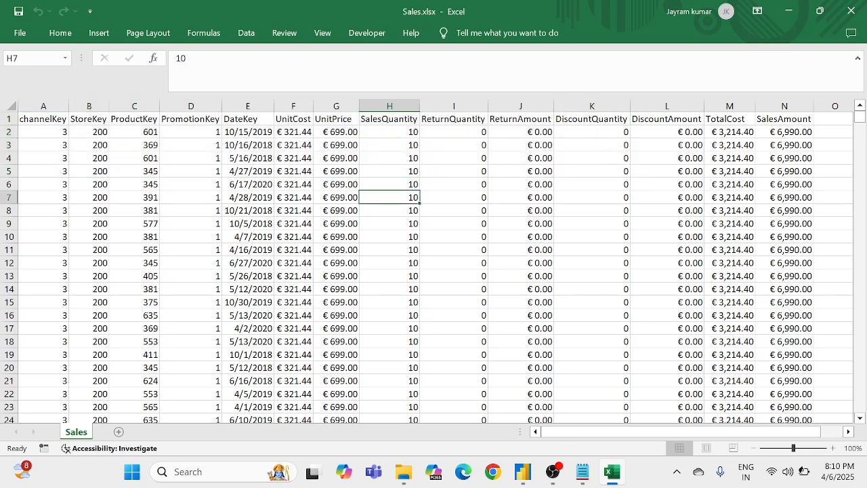
Step: Close the Sales workbook and open Products.xlsx from the Hardware production Report folder
click(851, 11)
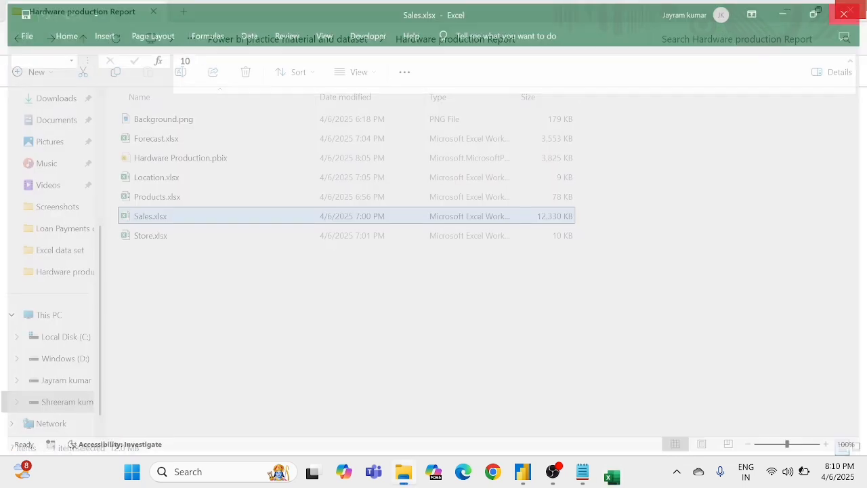
double_click(172, 202)
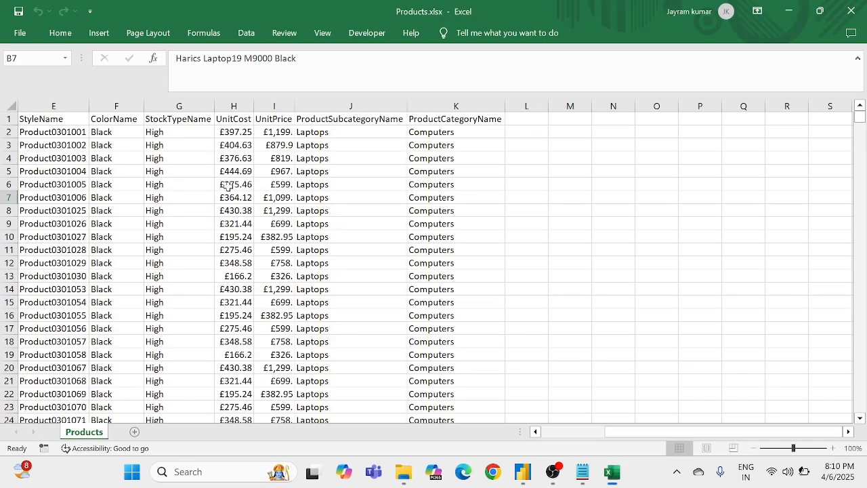
Step: Review the StyleName and ColorName columns of the Products sheet
click(37, 121)
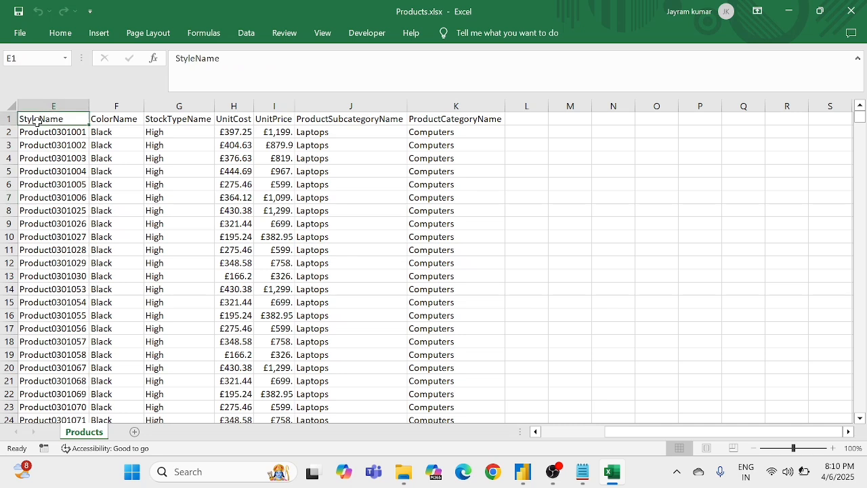
click(92, 197)
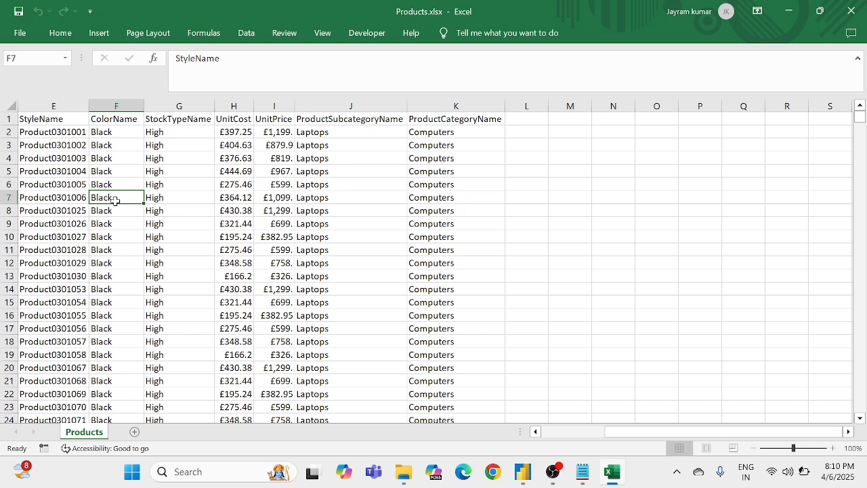
click(50, 120)
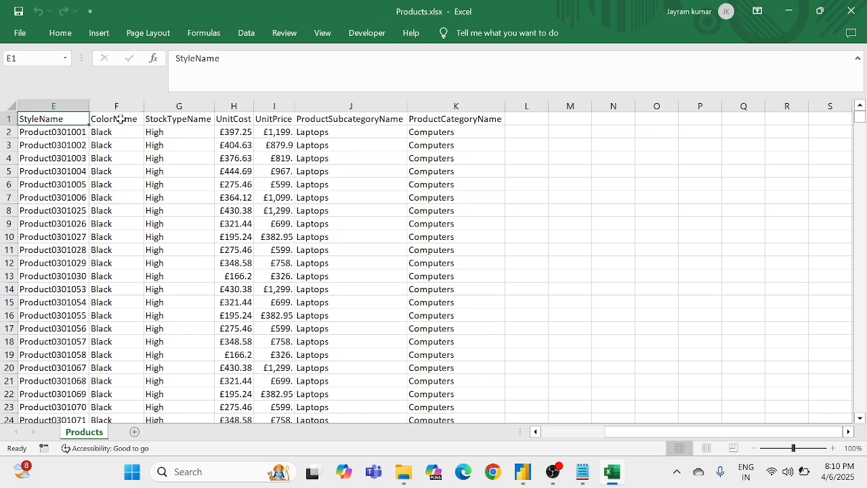
drag(118, 120, 122, 166)
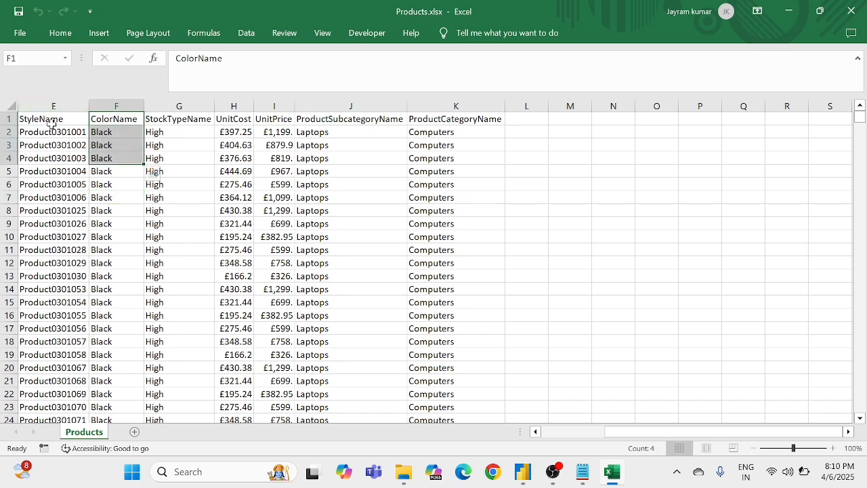
drag(49, 120, 52, 155)
click(48, 170)
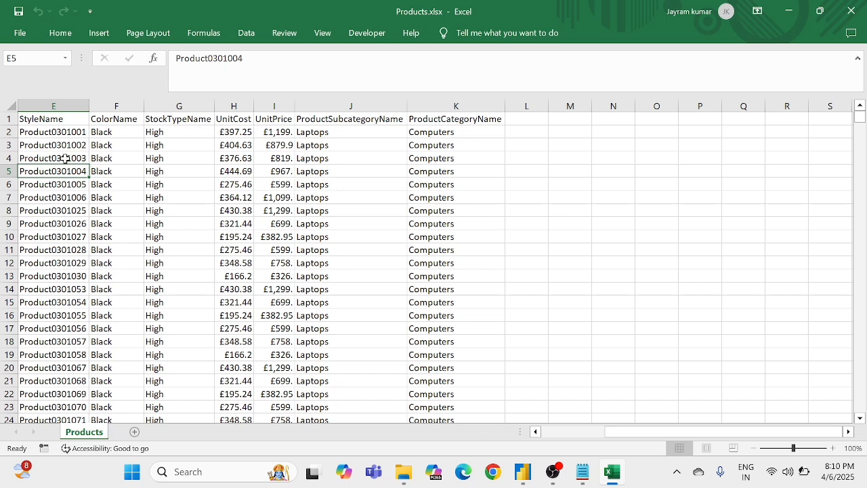
click(115, 123)
drag(115, 122, 120, 163)
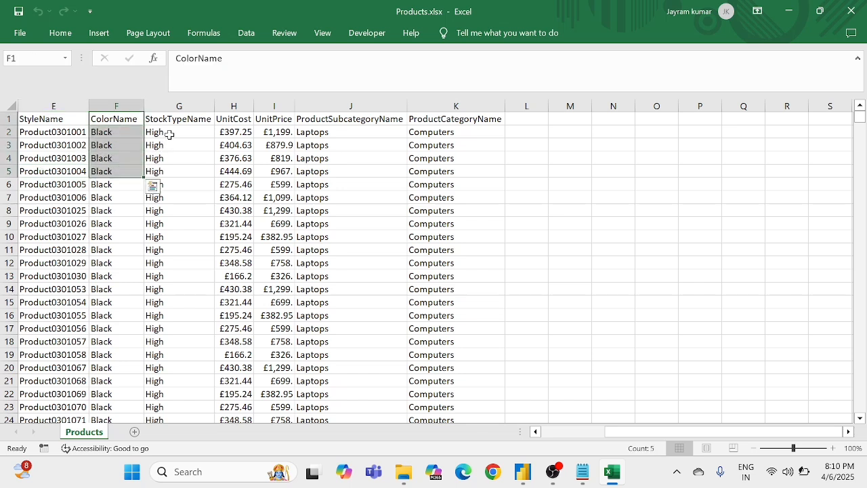
Step: Review the Products sheet's columns from StockTypeName through UnitCost, UnitPrice, ProductSubcategoryName and ProductCategoryName
drag(174, 117, 176, 158)
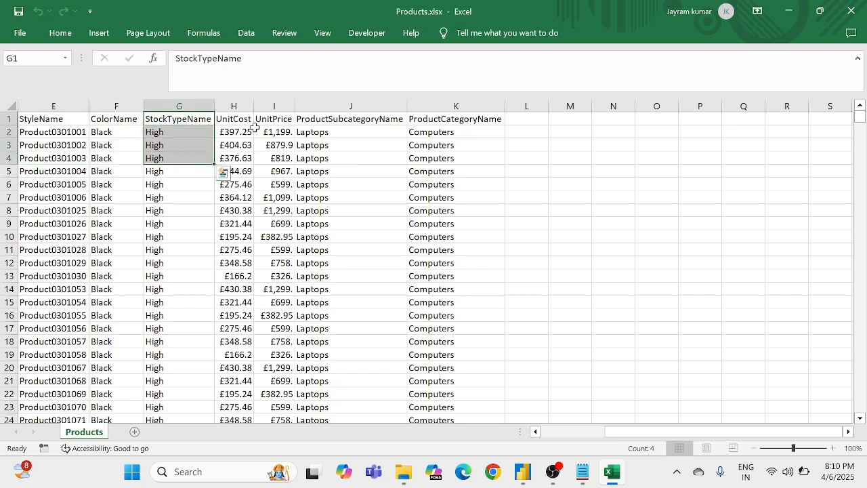
drag(235, 118, 234, 170)
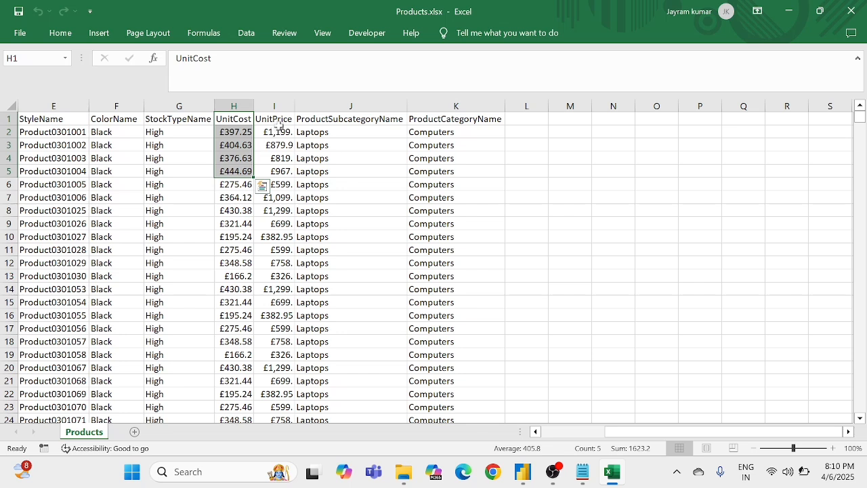
drag(278, 120, 281, 153)
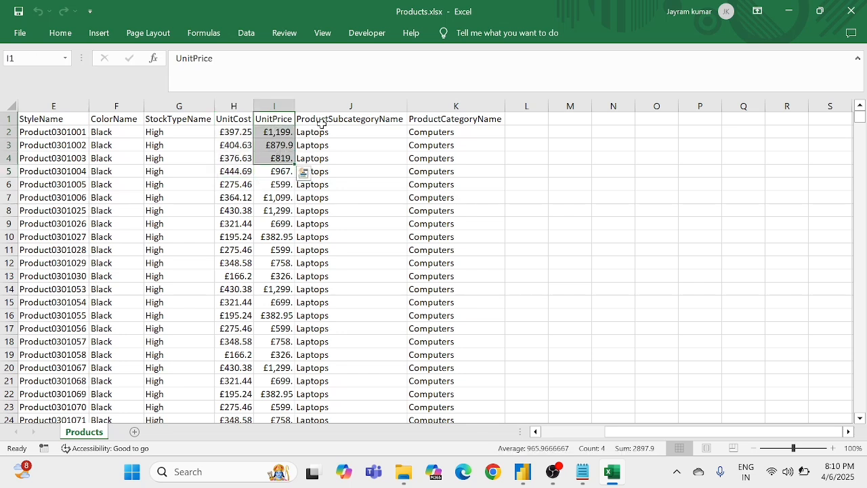
drag(326, 119, 326, 135)
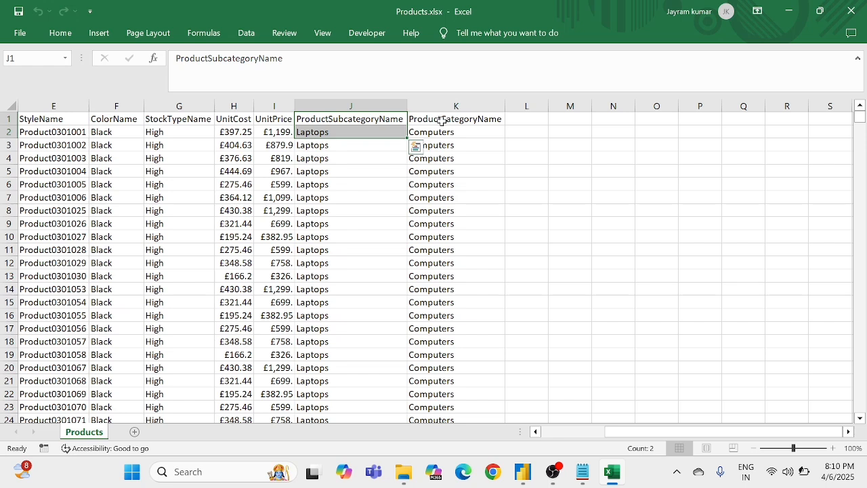
drag(438, 119, 435, 165)
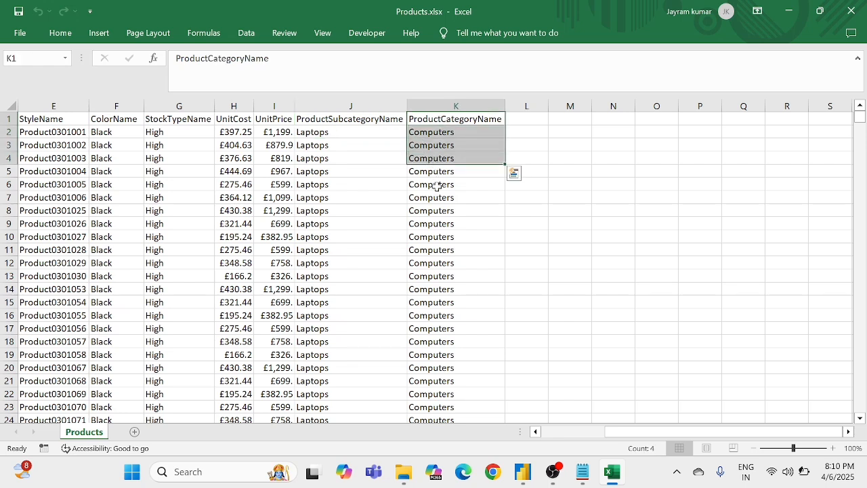
click(441, 195)
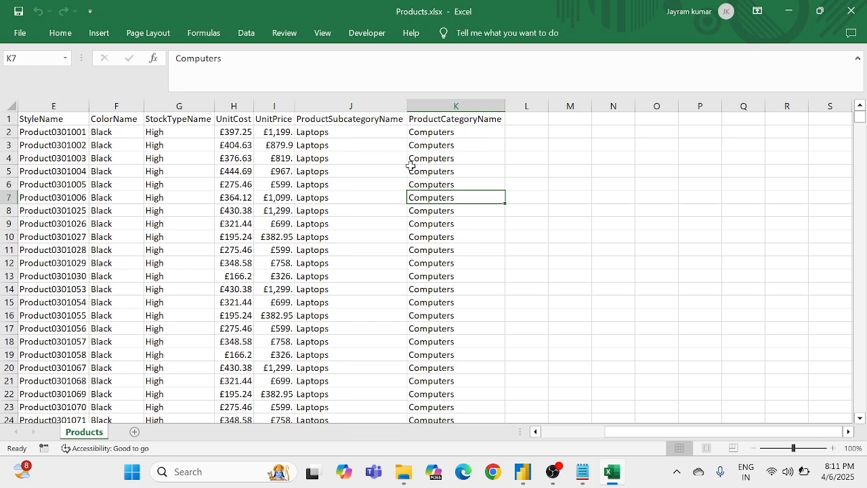
Step: Close the Products workbook and open Location.xlsx from the Hardware production Report folder
click(852, 11)
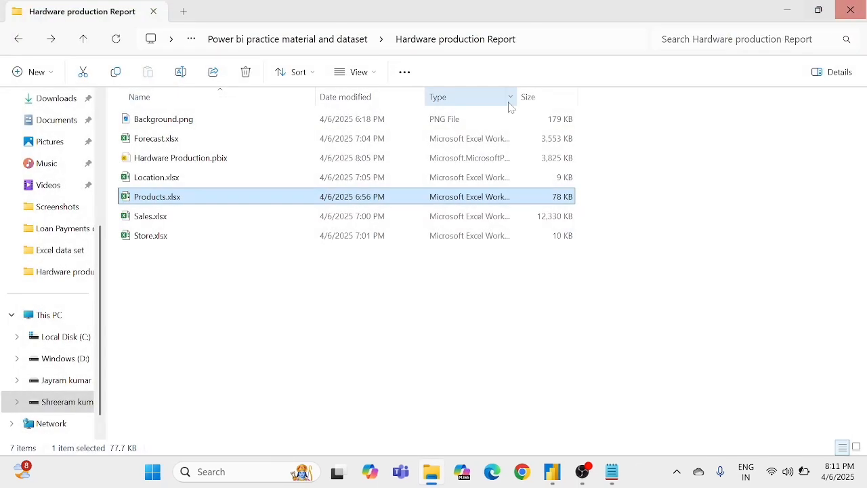
click(172, 183)
double_click(172, 189)
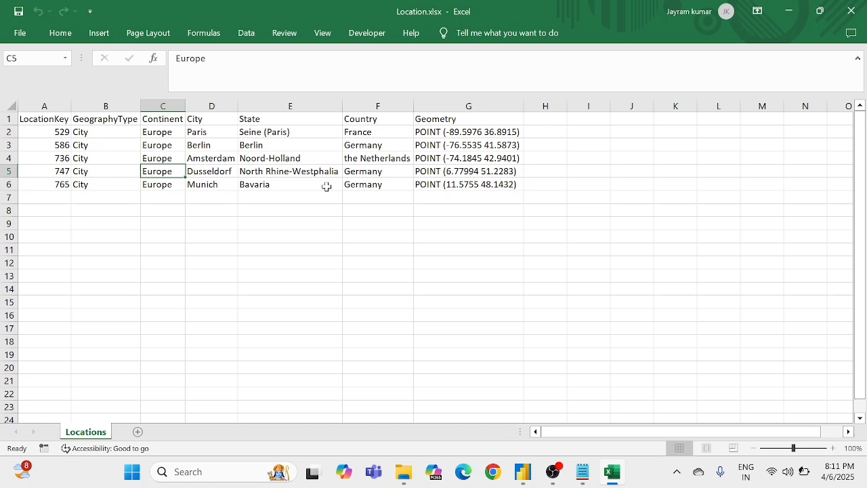
Step: Review the Locations sheet's columns LocationKey, GeographyType, Continent, City, State, Country and Geometry
click(41, 120)
click(122, 121)
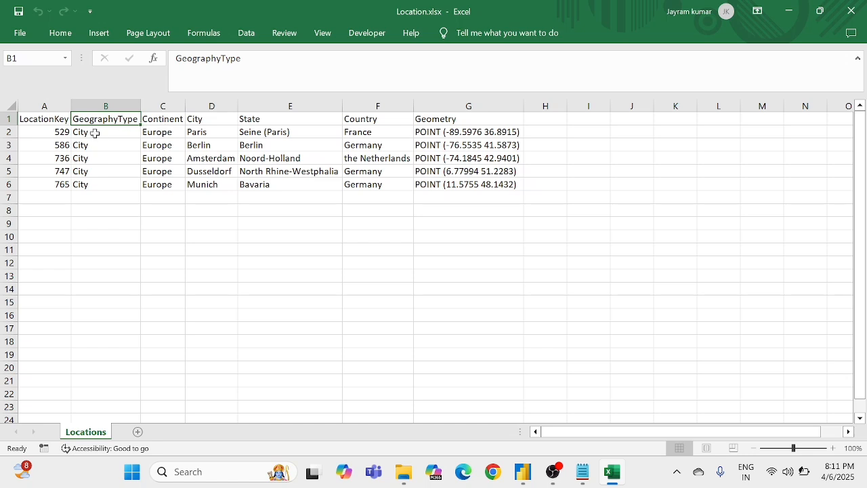
click(150, 129)
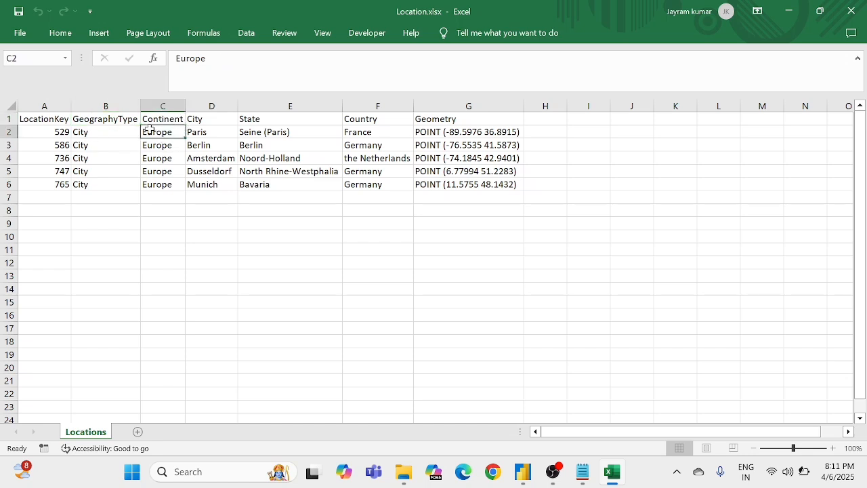
click(209, 119)
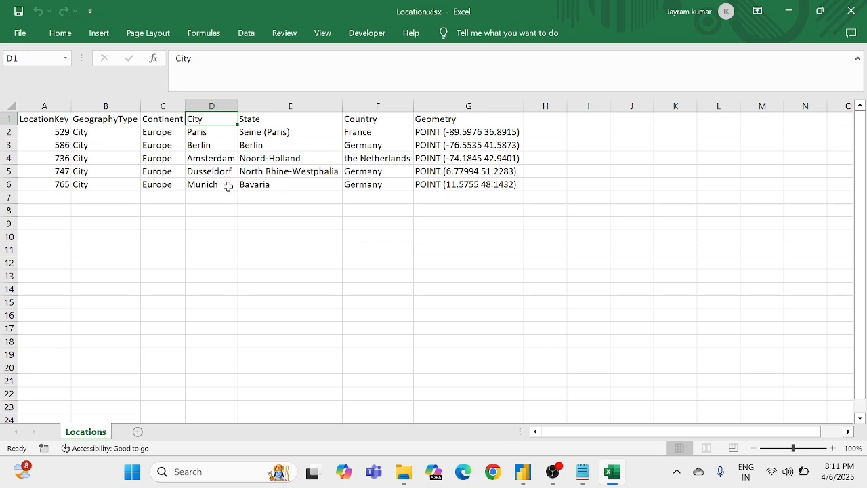
drag(258, 120, 263, 176)
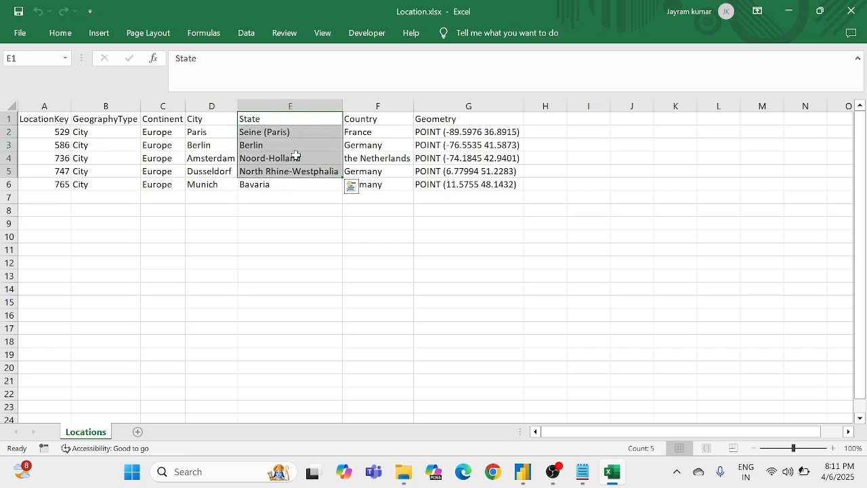
drag(379, 125, 382, 181)
drag(453, 129, 465, 194)
click(393, 197)
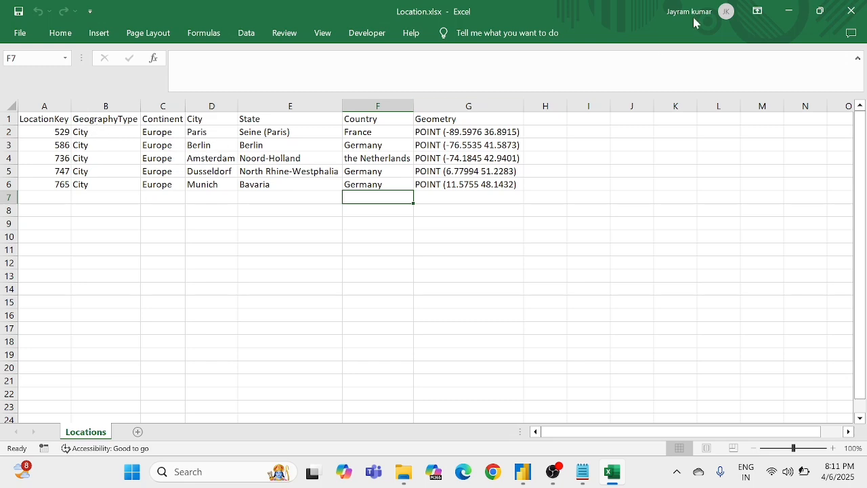
Step: Close the Location workbook and open Forecast.xlsx from the Hardware production Report folder
click(852, 11)
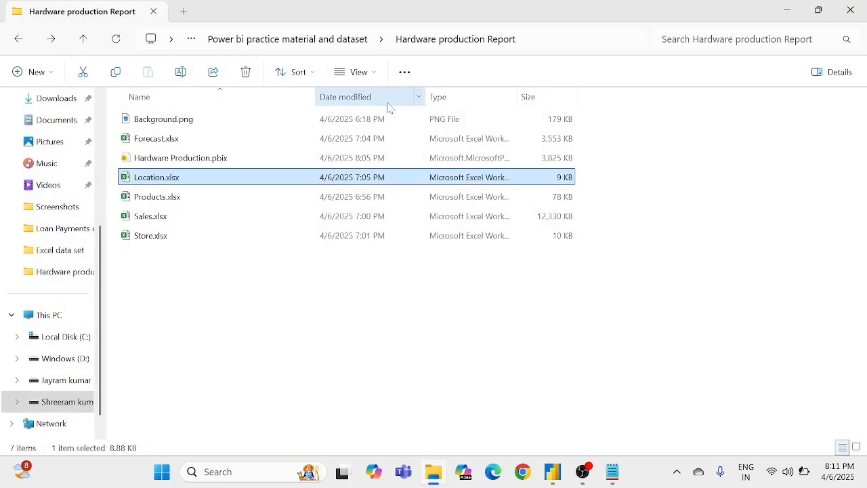
click(173, 140)
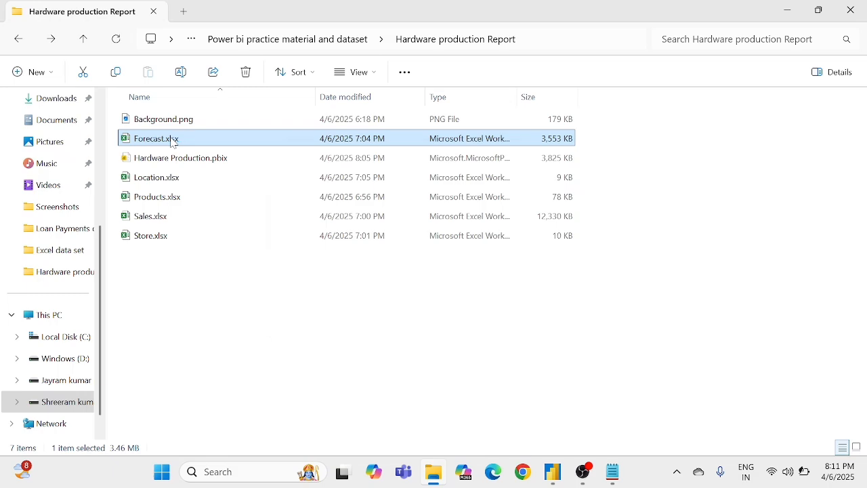
double_click(173, 140)
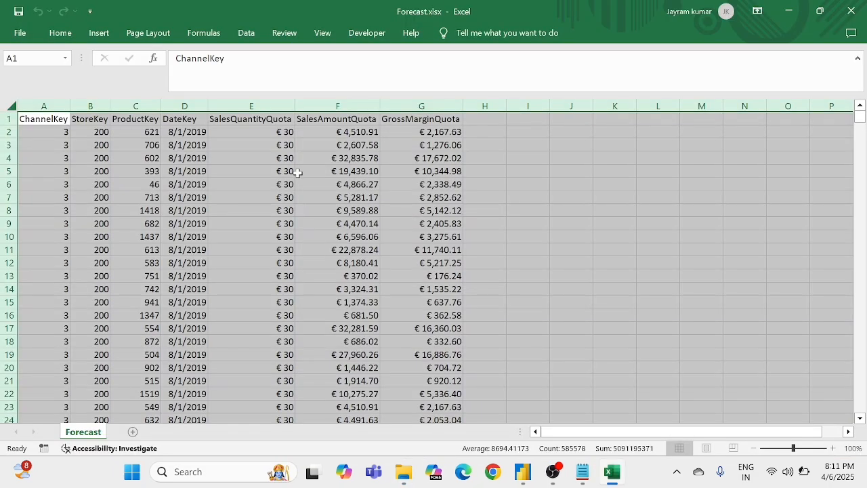
click(293, 172)
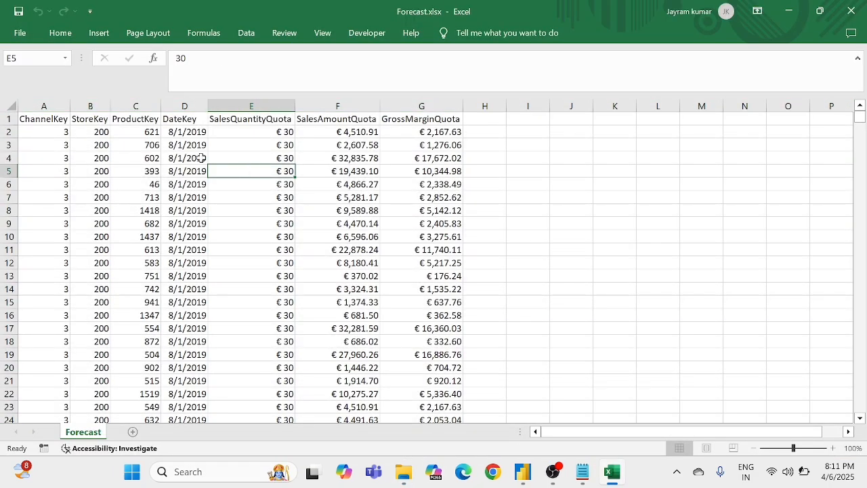
Step: Review the ChannelKey, StoreKey and ProductKey columns of the Forecast sheet
click(60, 134)
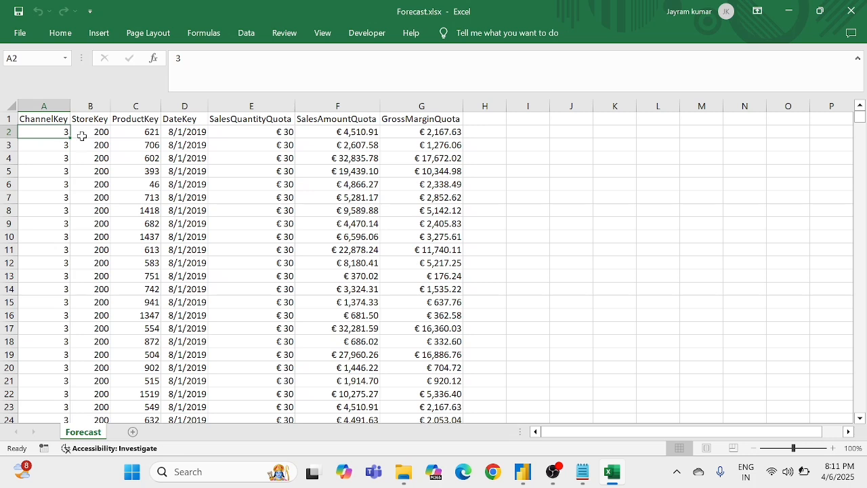
click(89, 135)
click(142, 134)
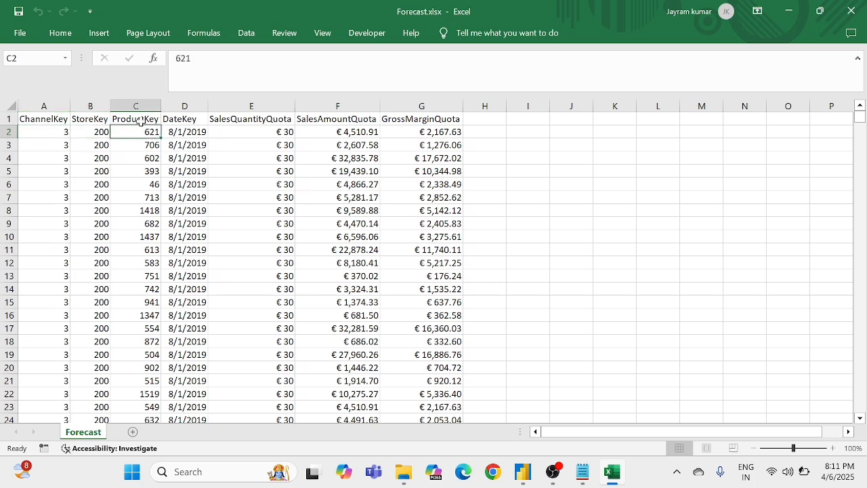
click(129, 184)
click(135, 139)
drag(135, 139, 149, 184)
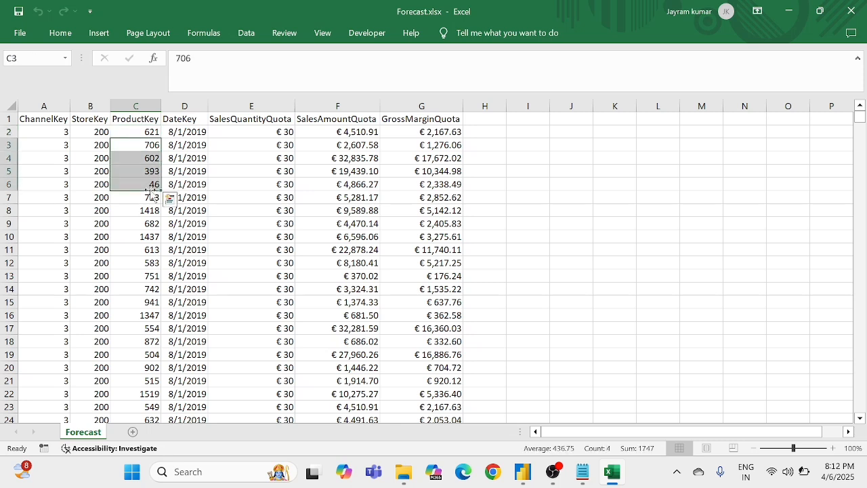
click(139, 220)
drag(151, 132, 141, 193)
click(137, 213)
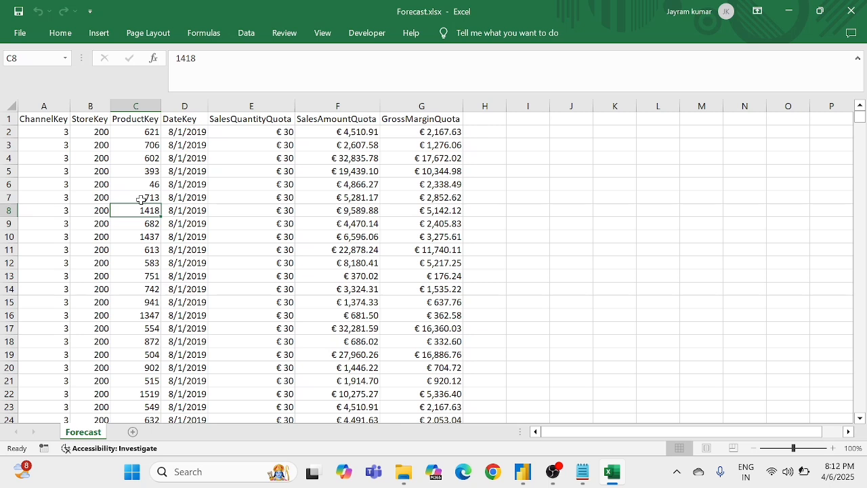
drag(147, 171, 146, 242)
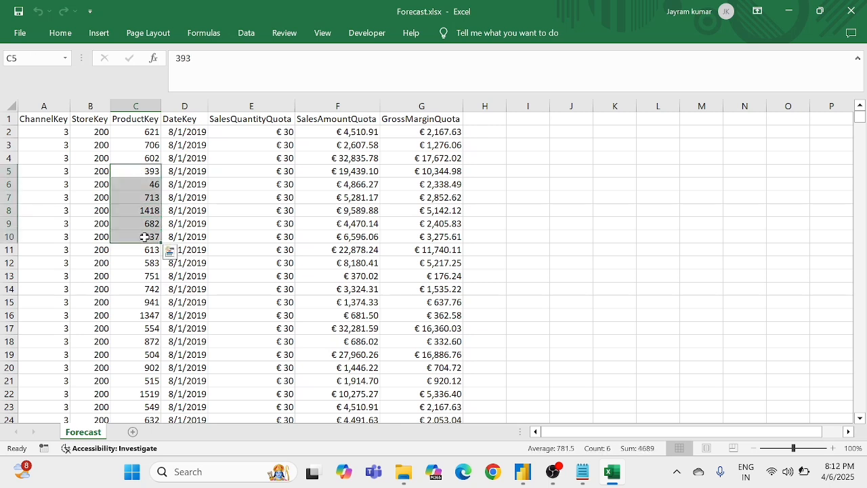
Step: Examine the dates in the DateKey column of the Forecast sheet
click(171, 175)
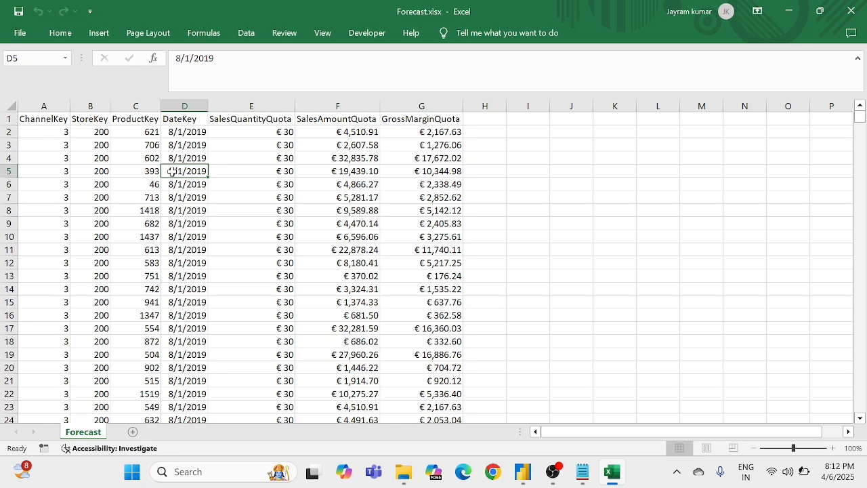
drag(177, 157, 179, 182)
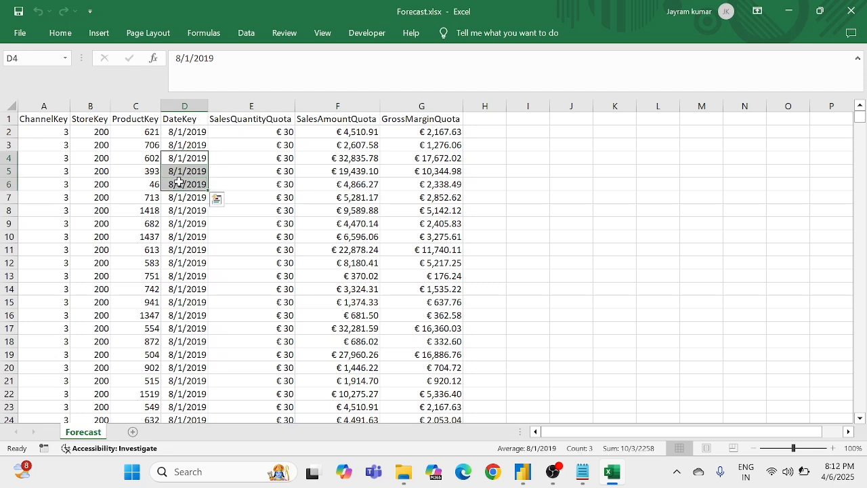
drag(179, 249, 183, 304)
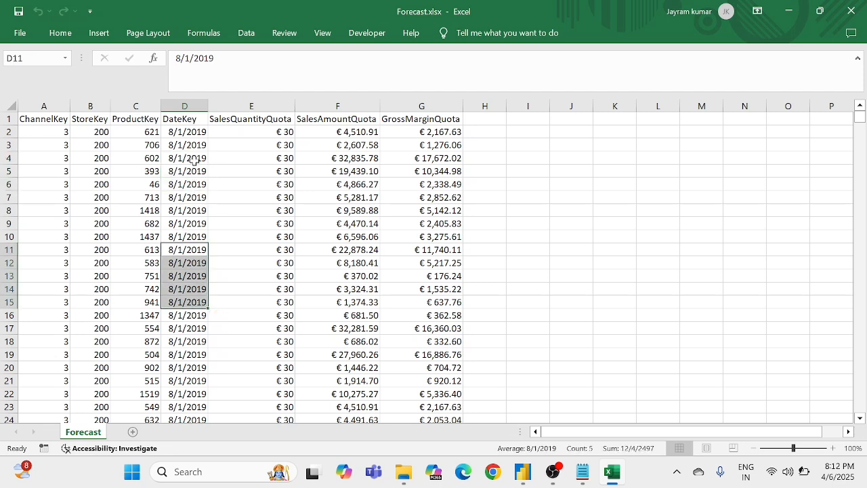
drag(193, 132, 192, 163)
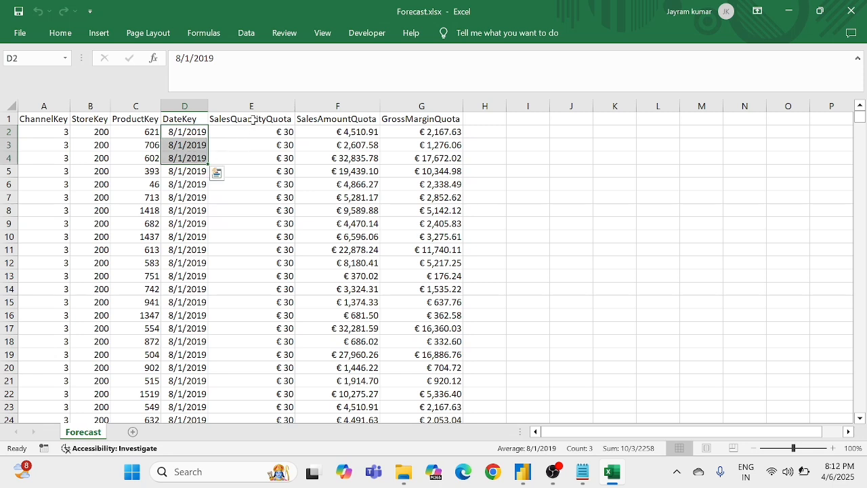
click(184, 212)
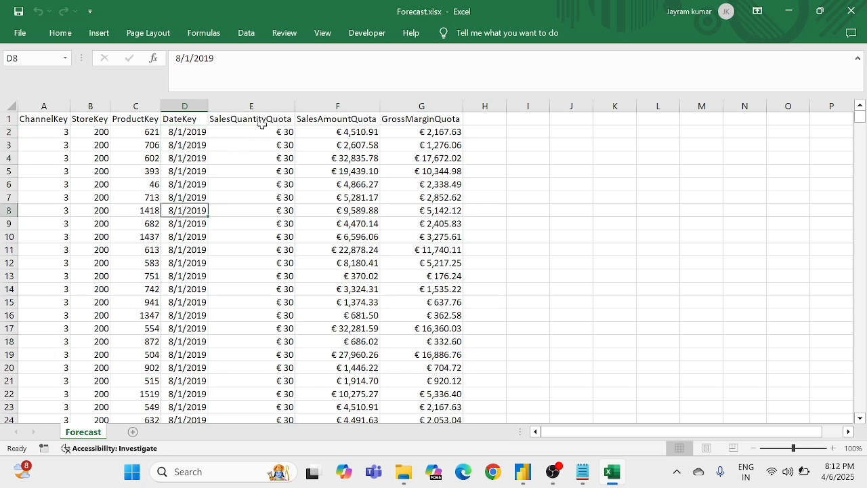
Step: Review the SalesQuantityQuota, SalesAmountQuota and GrossMarginQuota columns of the Forecast sheet
click(270, 144)
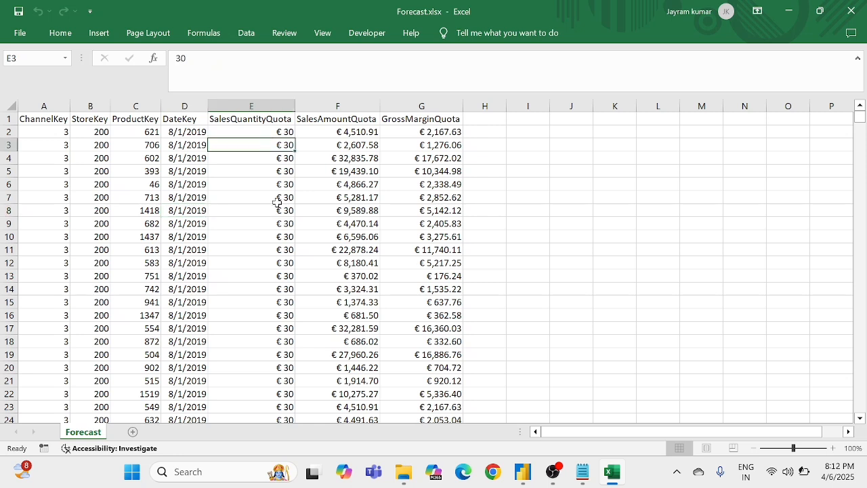
shift+click(285, 249)
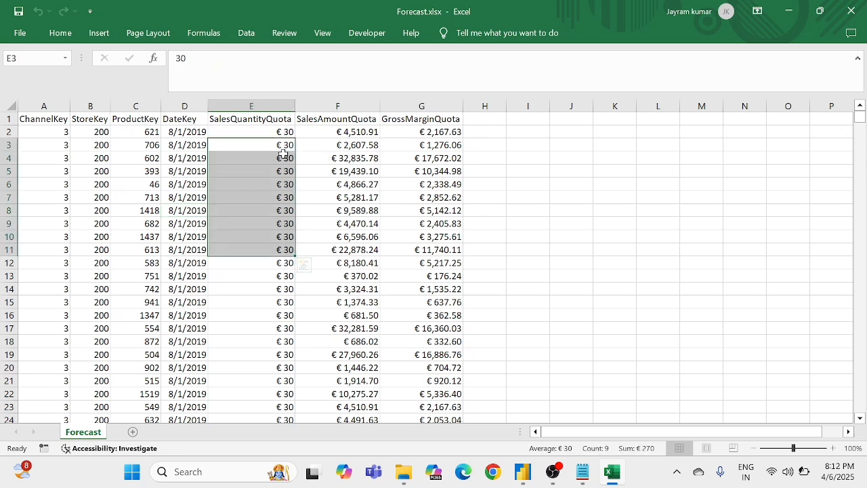
click(331, 140)
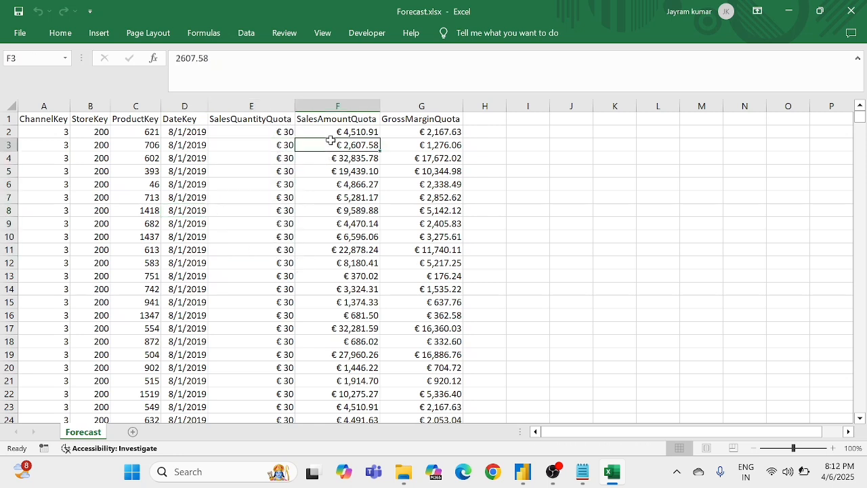
key(F2)
click(332, 184)
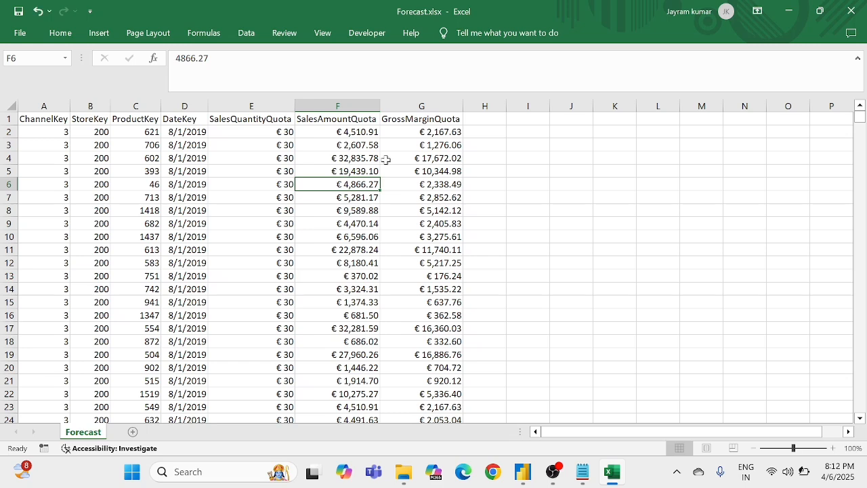
drag(426, 136, 417, 234)
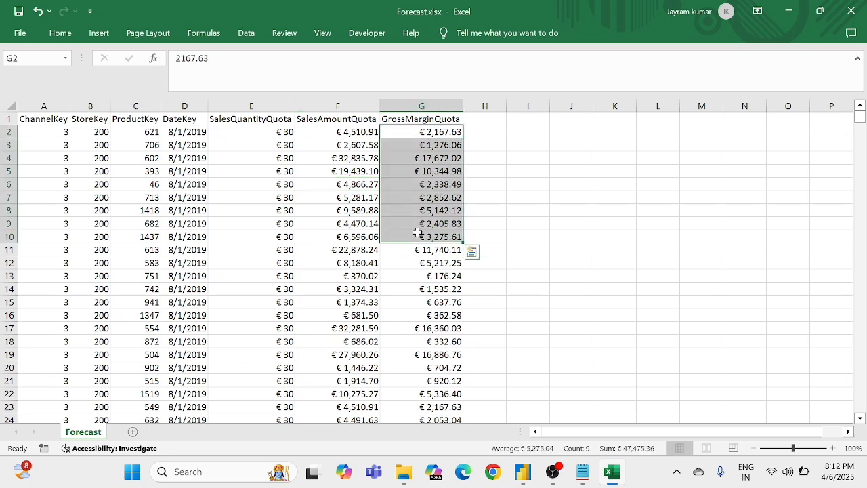
click(414, 311)
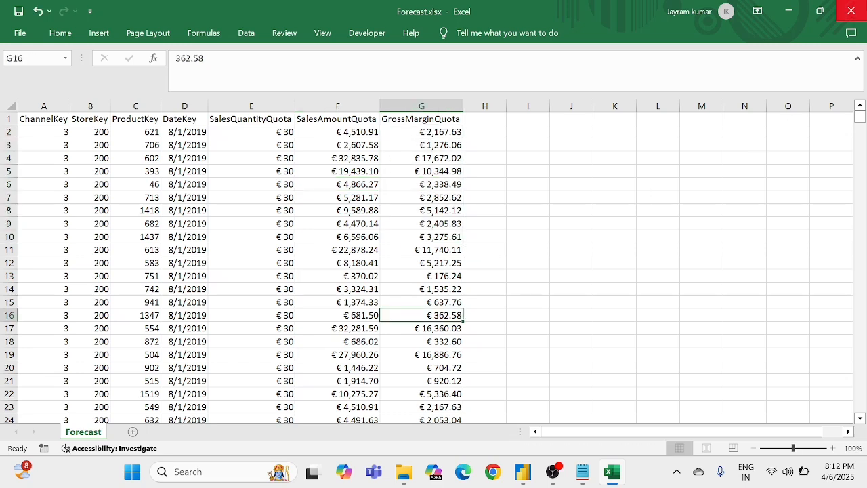
Step: Close the Forecast workbook without saving changes and look over the source workbooks in the Hardware production Report folder
click(852, 11)
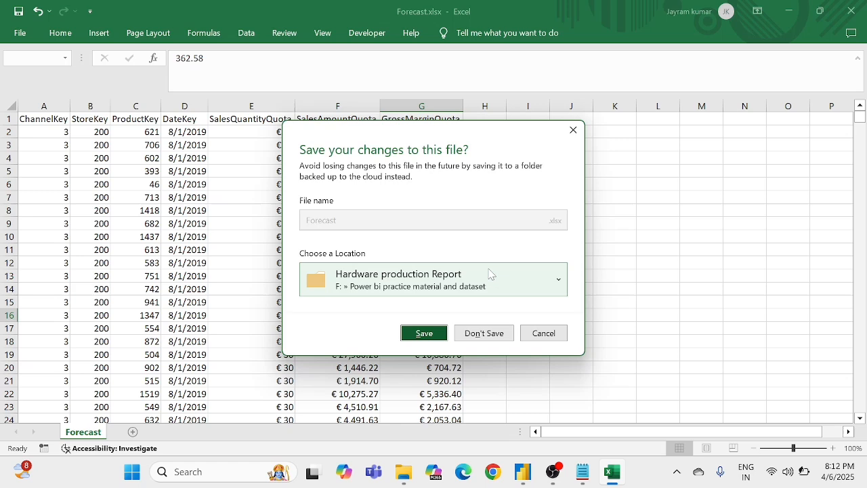
click(484, 333)
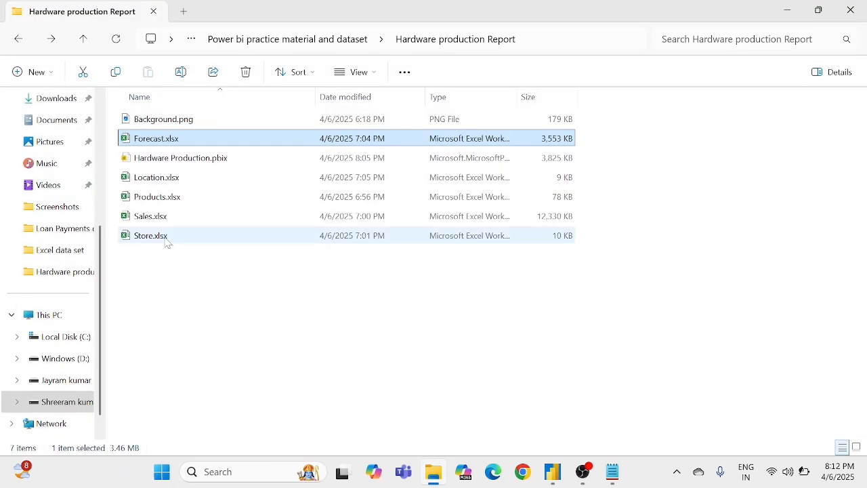
drag(165, 296, 180, 176)
click(238, 319)
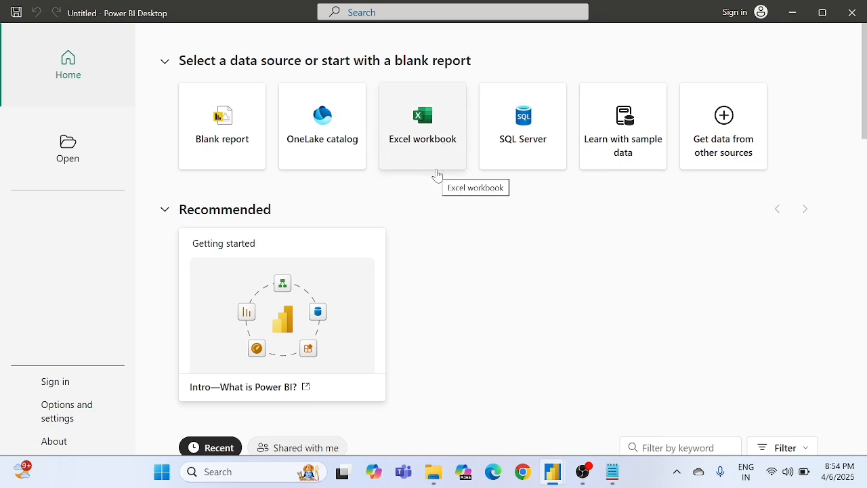
Step: Connect the new Power BI report to the Excel workbook Sales.xlsx and select its Sales table for import
click(416, 140)
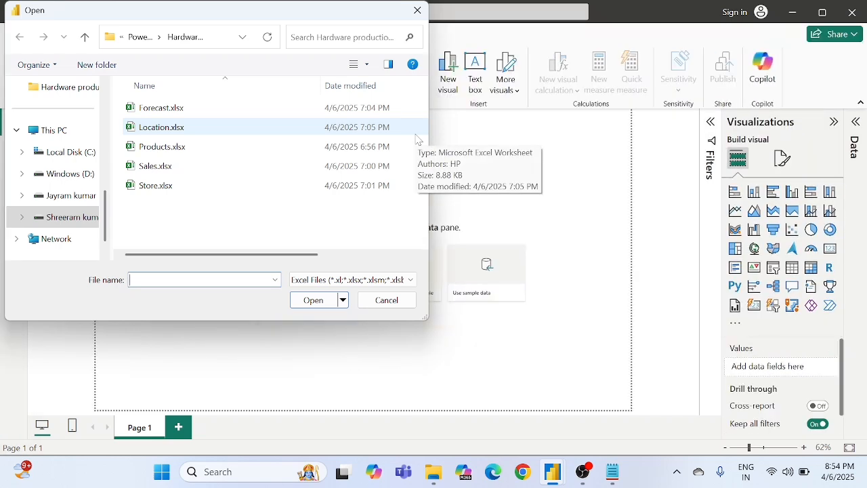
double_click(164, 175)
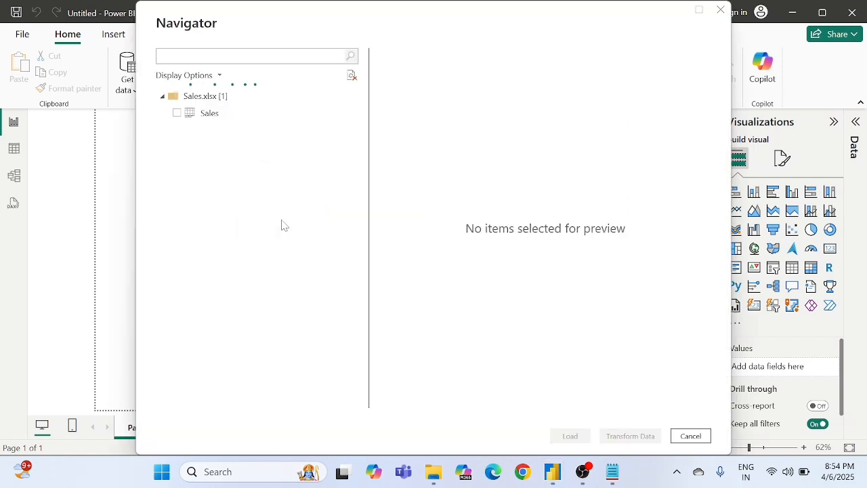
click(177, 113)
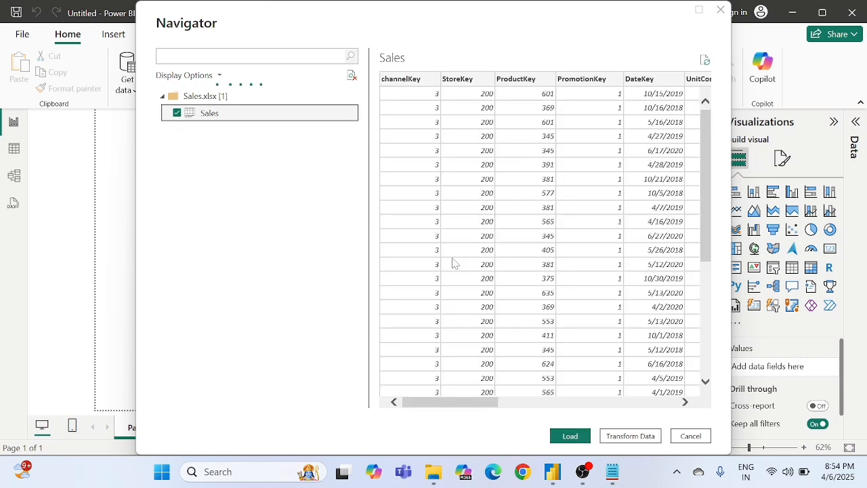
Step: Check the previewed columns of the Sales table through SalesAmount and open the table in Power Query Editor for transformation
scroll(564, 261, right, 7)
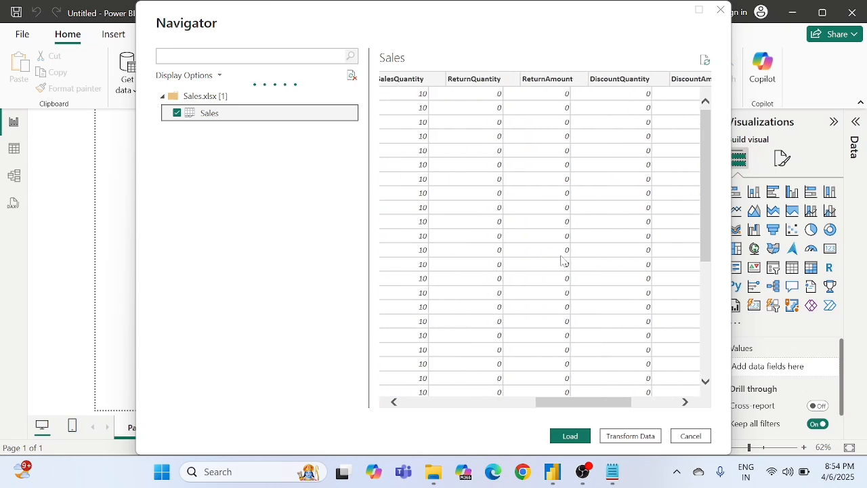
scroll(564, 262, left, 7)
scroll(562, 262, right, 10)
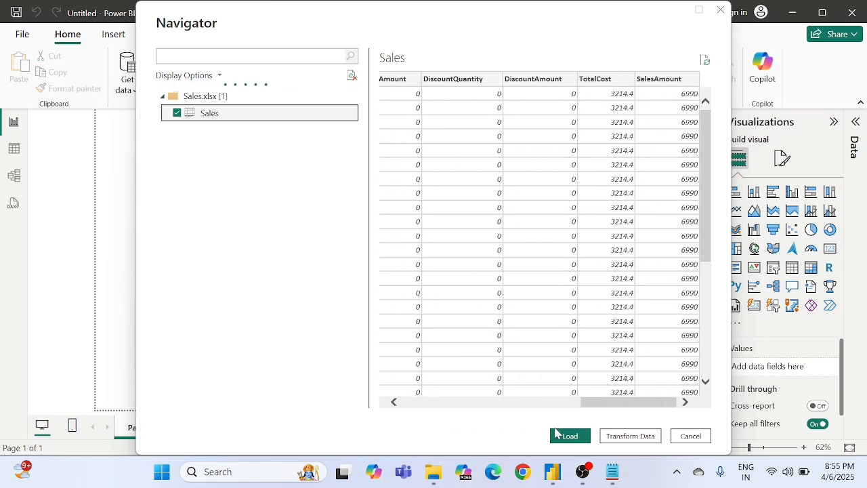
click(627, 441)
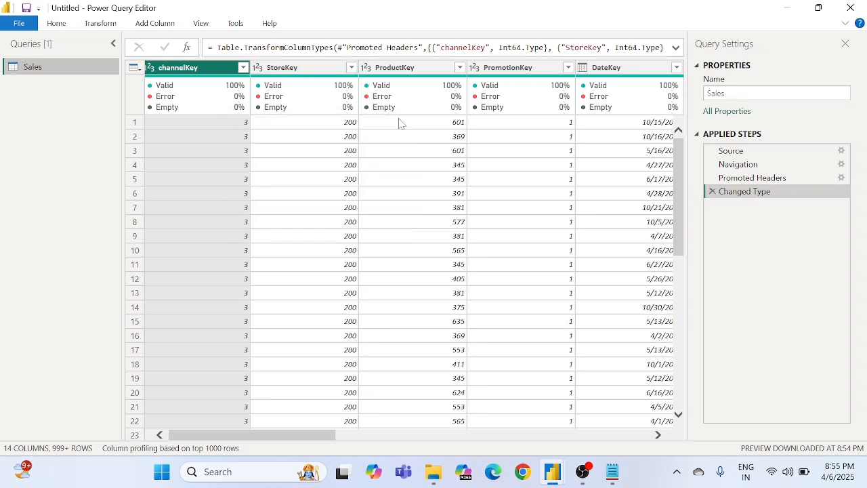
scroll(399, 121, right, 2)
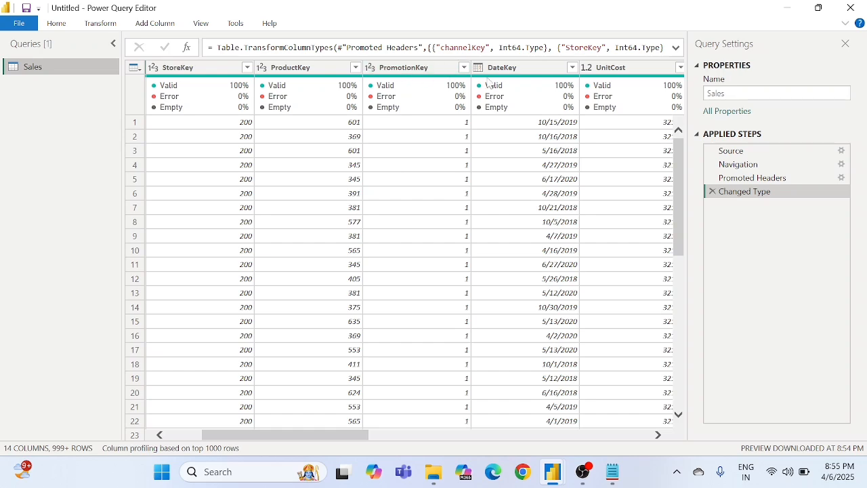
Step: Review the columns of the Sales query from StoreKey through SalesAmount in Power Query Editor
scroll(518, 135, right, 2)
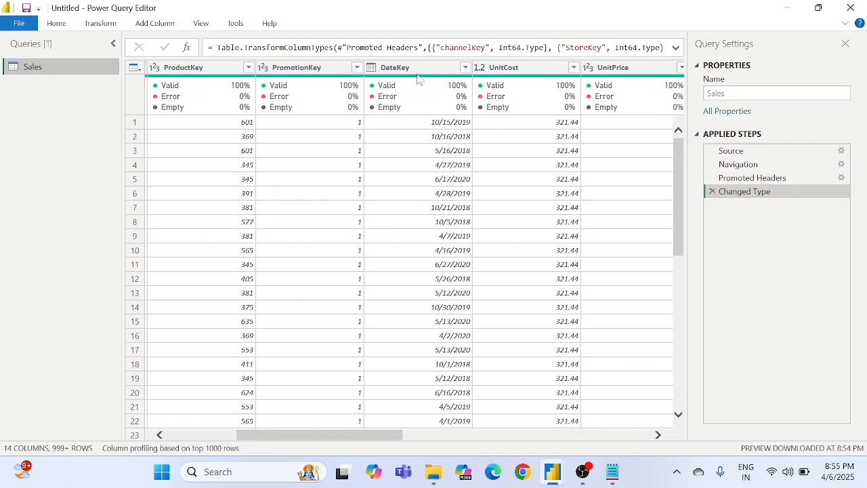
scroll(540, 141, right, 3)
scroll(541, 141, right, 6)
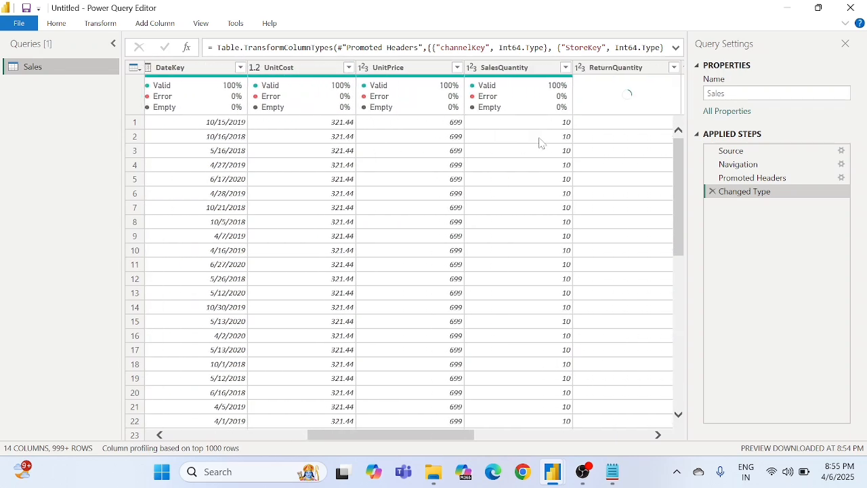
scroll(541, 140, right, 3)
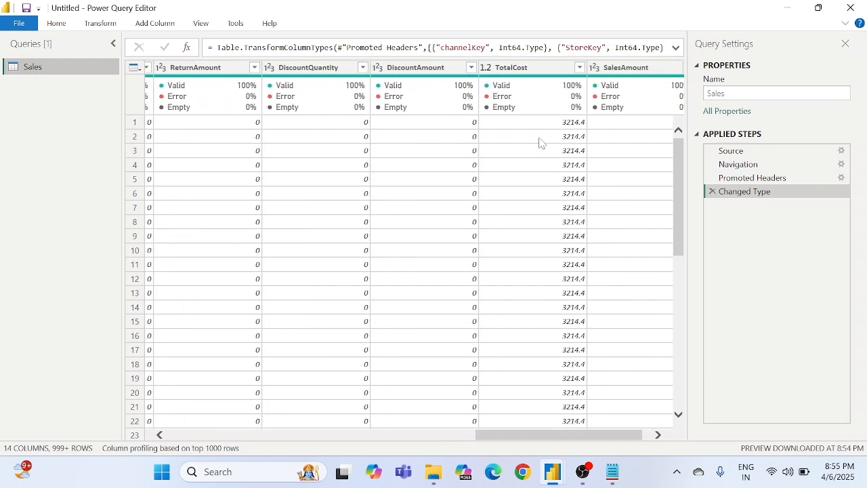
scroll(541, 141, right, 1)
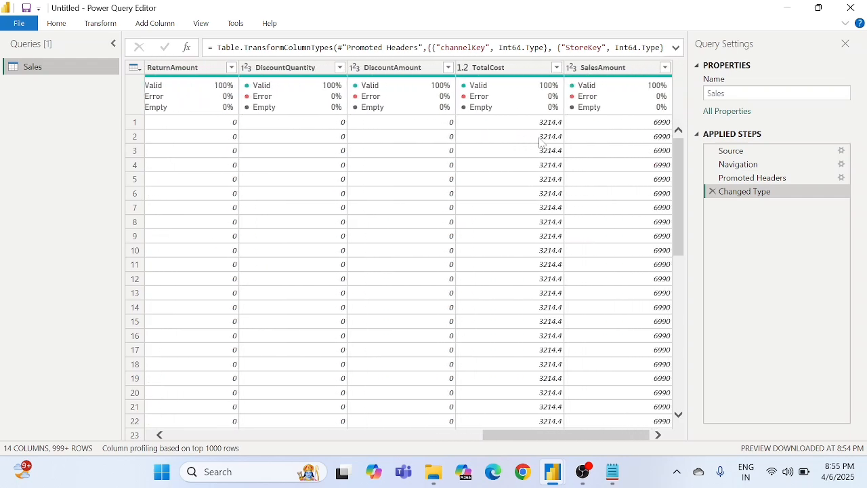
scroll(541, 141, left, 10)
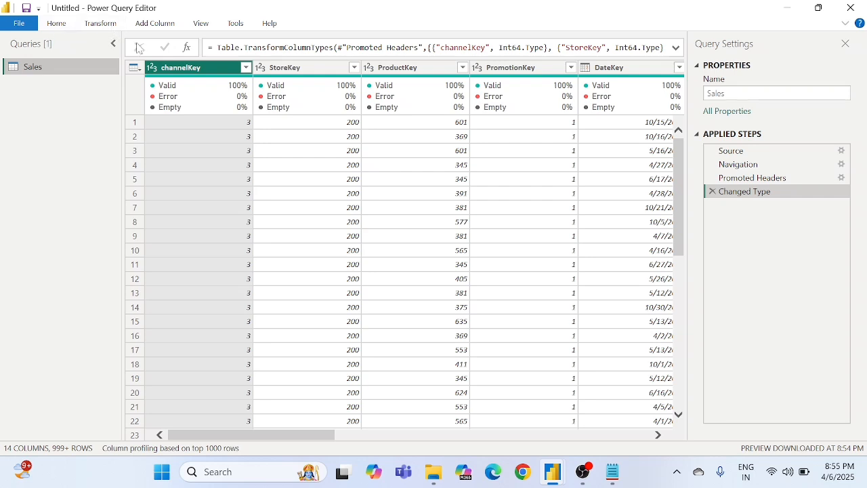
Step: Close Power Query Editor applying the Sales query, and check the fields of the loaded Sales table
click(21, 25)
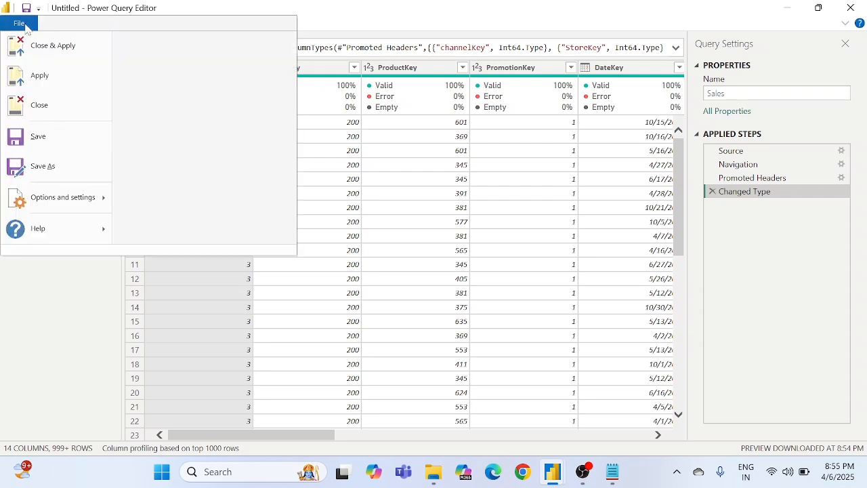
click(62, 57)
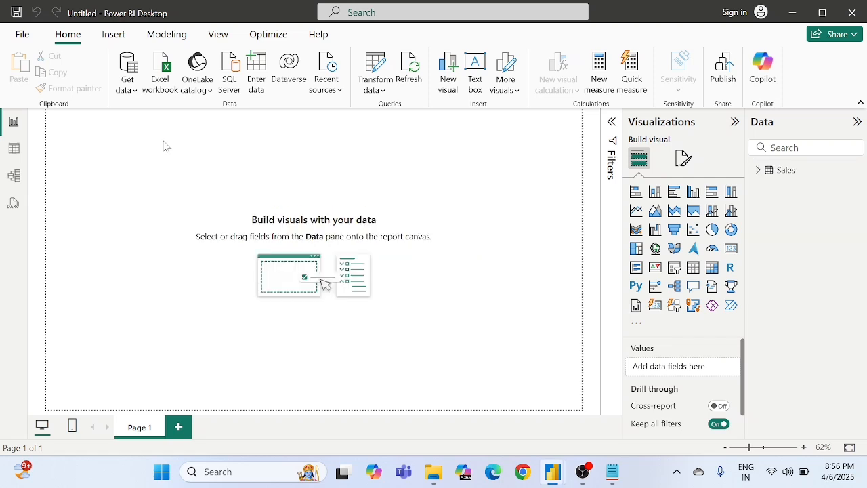
click(759, 170)
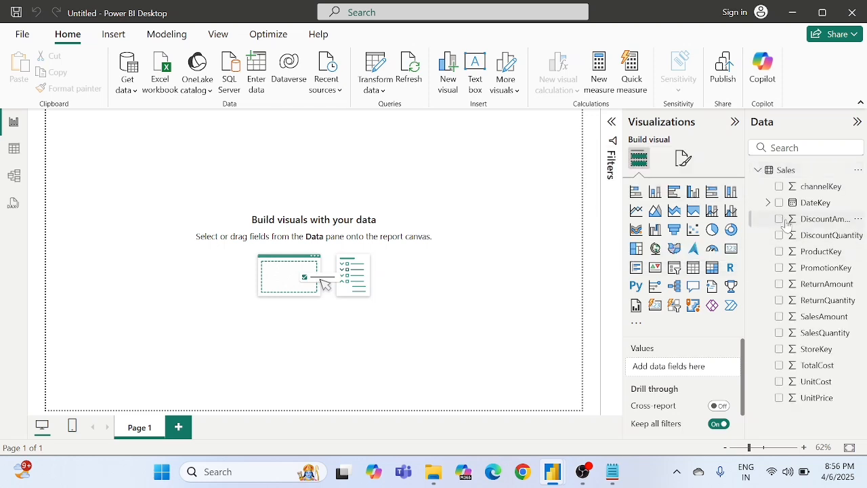
click(758, 170)
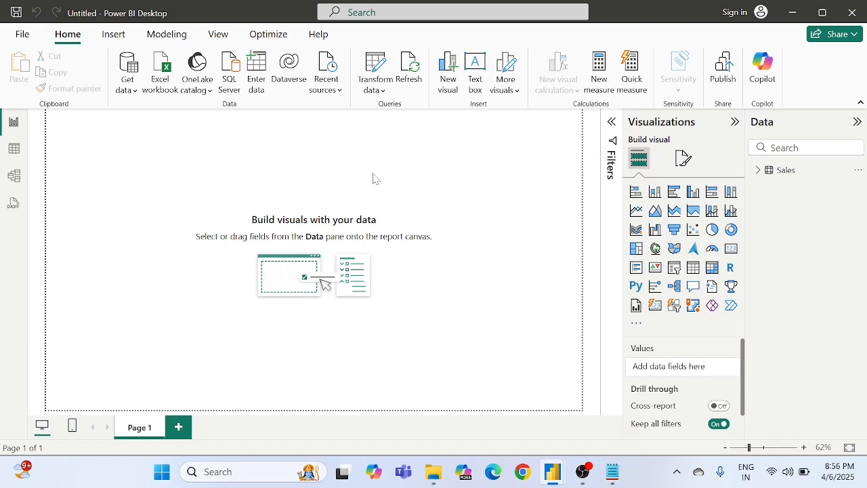
Step: Load the Products table from the Excel workbook Products.xlsx into the report
click(127, 79)
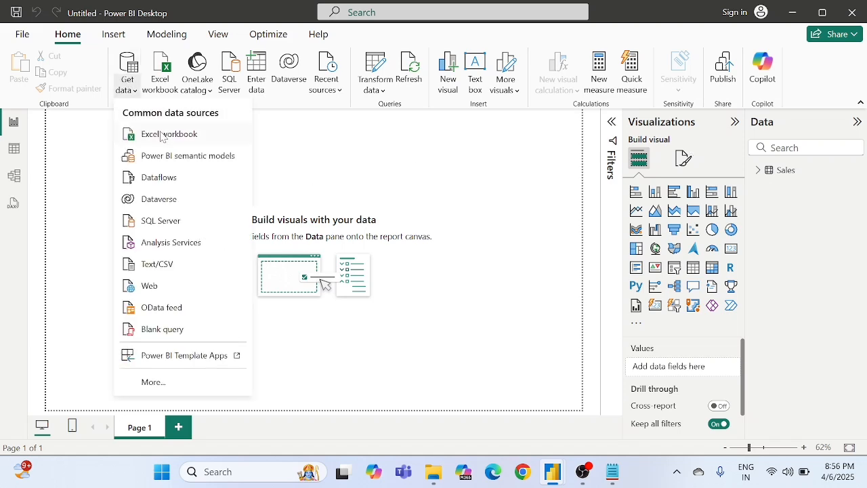
click(161, 138)
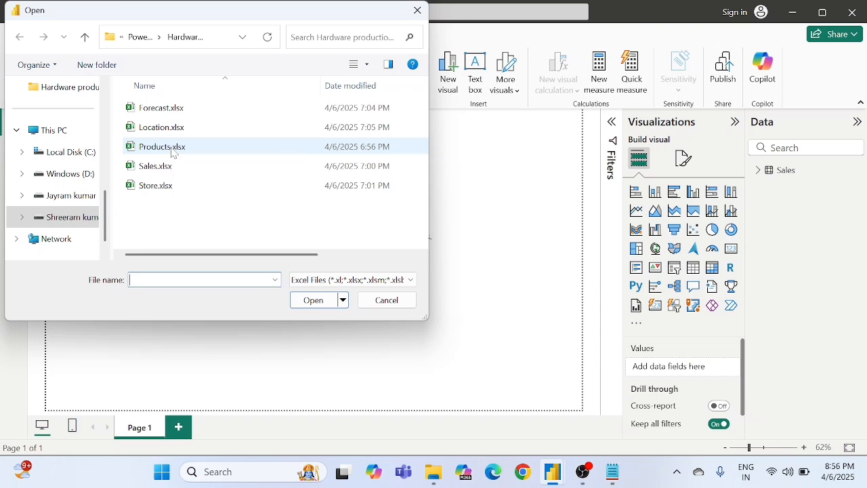
double_click(163, 147)
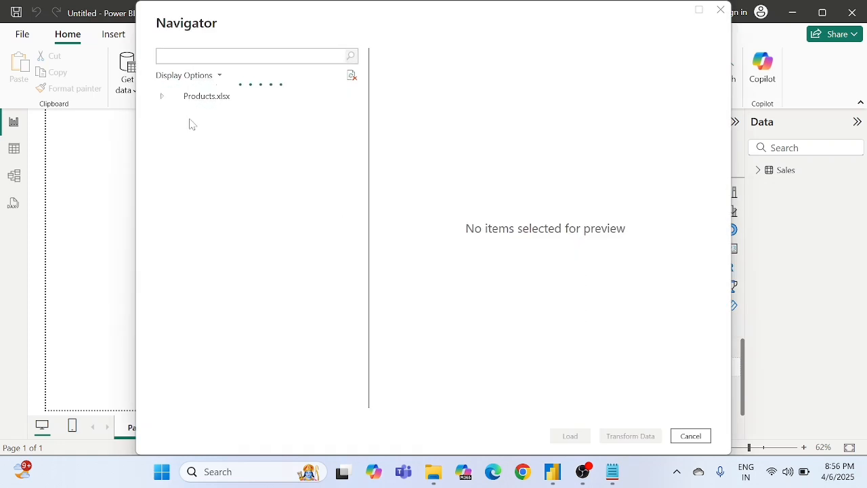
click(178, 114)
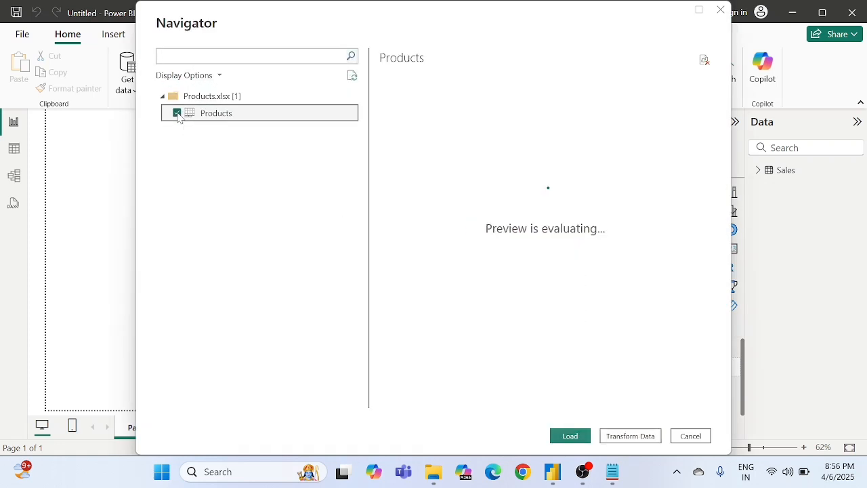
click(571, 437)
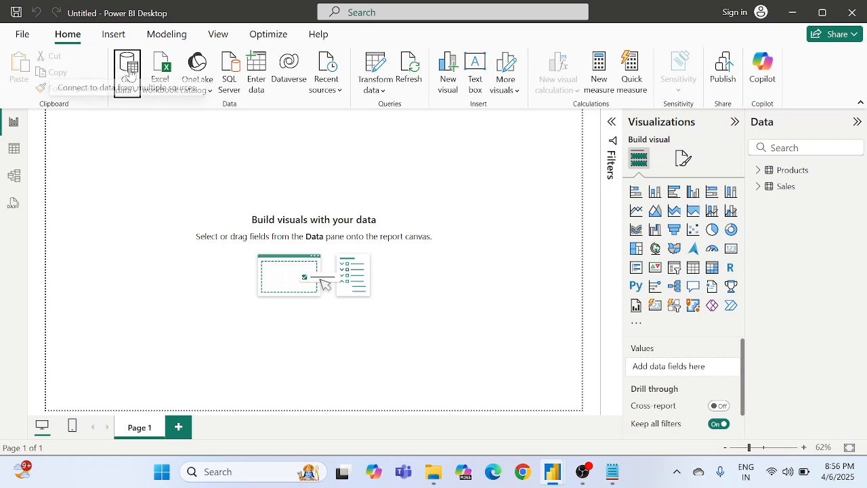
Step: Load the Store table from the Excel workbook Store.xlsx into the report
click(129, 72)
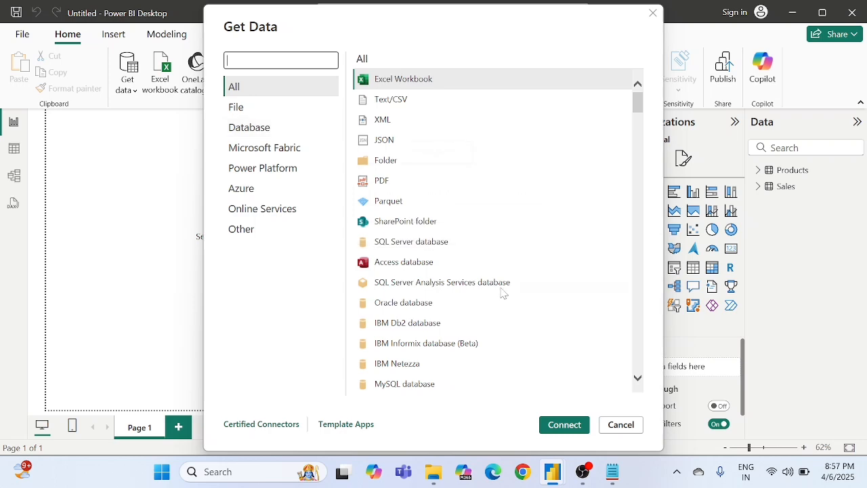
click(563, 427)
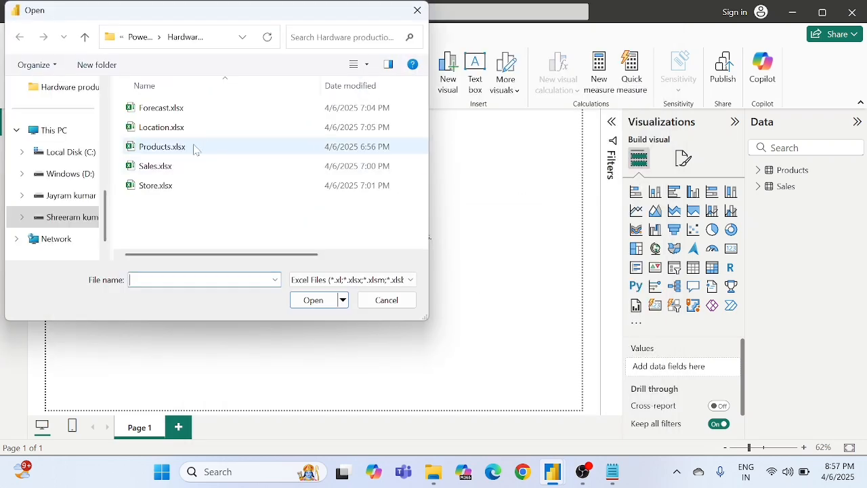
double_click(168, 187)
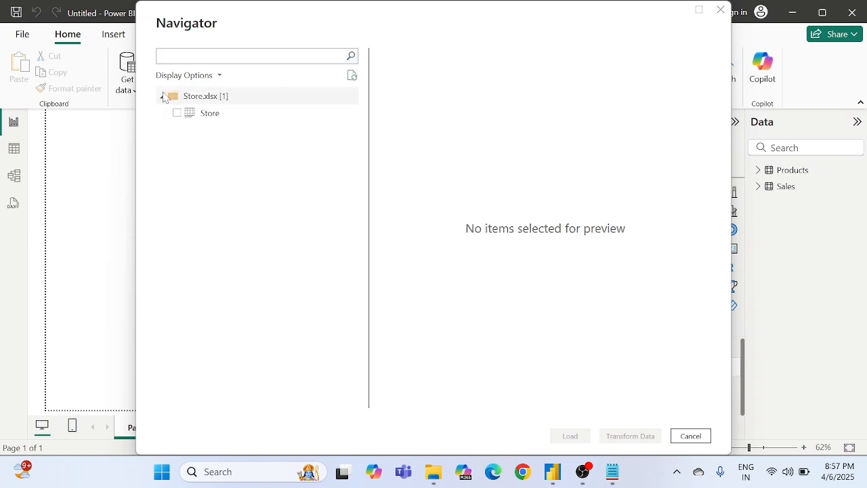
click(177, 113)
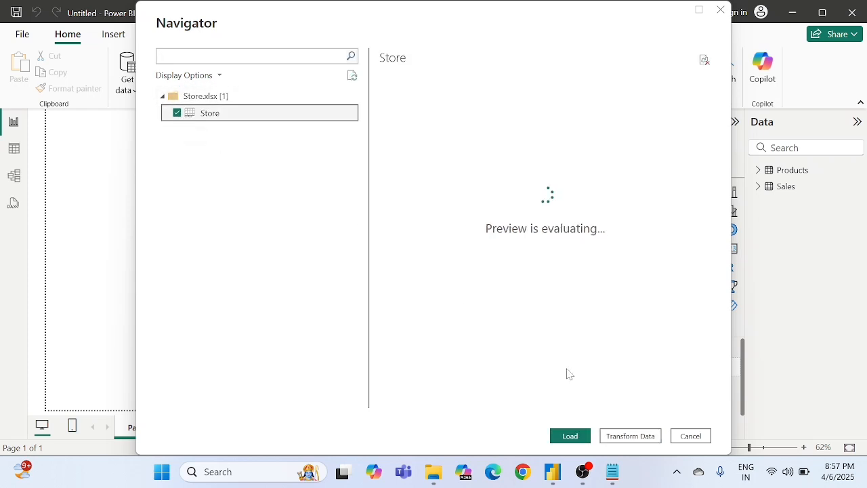
click(576, 438)
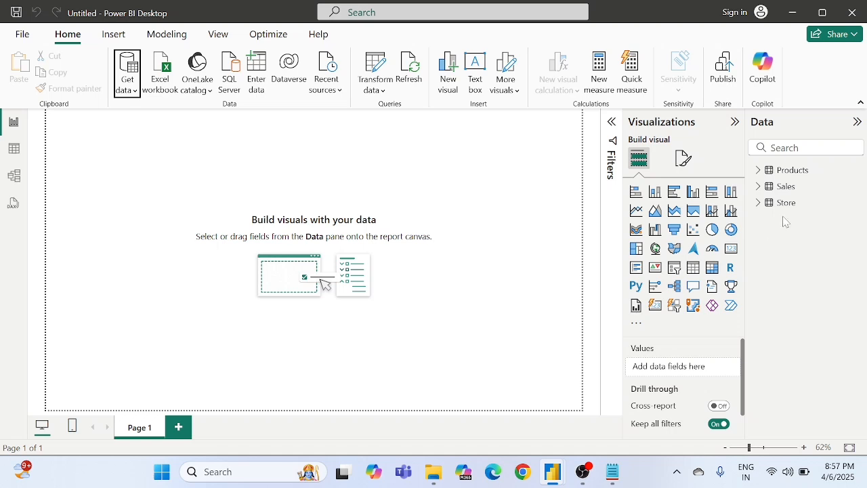
Step: Load the Locations table from the Excel workbook Location.xlsx into the report
click(131, 70)
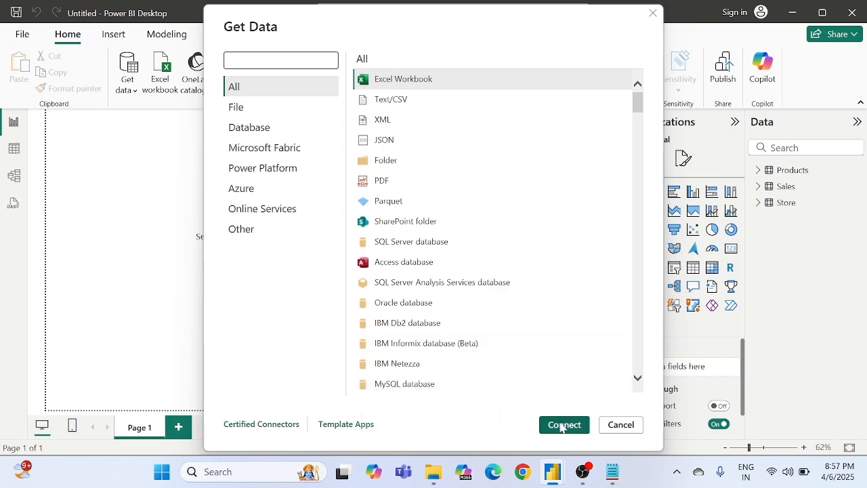
click(562, 425)
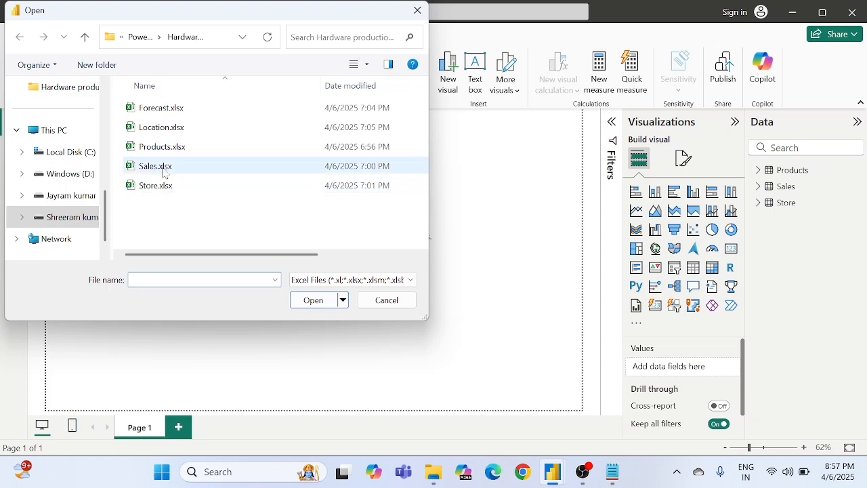
double_click(172, 128)
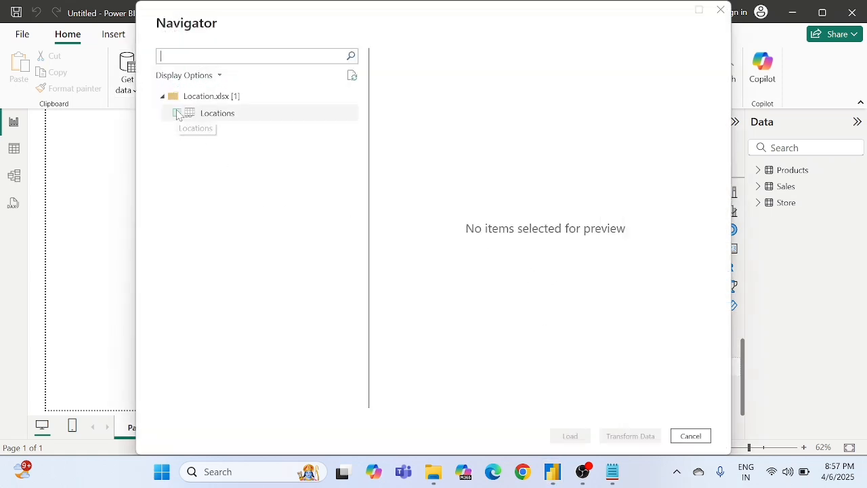
click(177, 112)
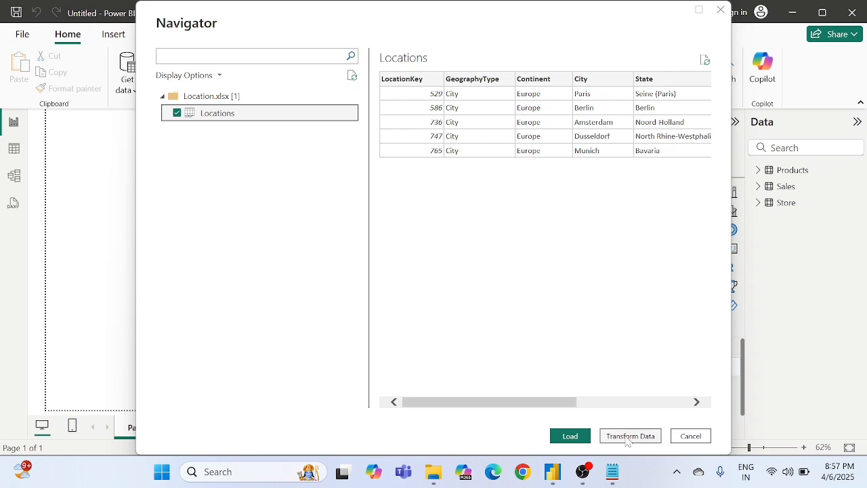
click(574, 438)
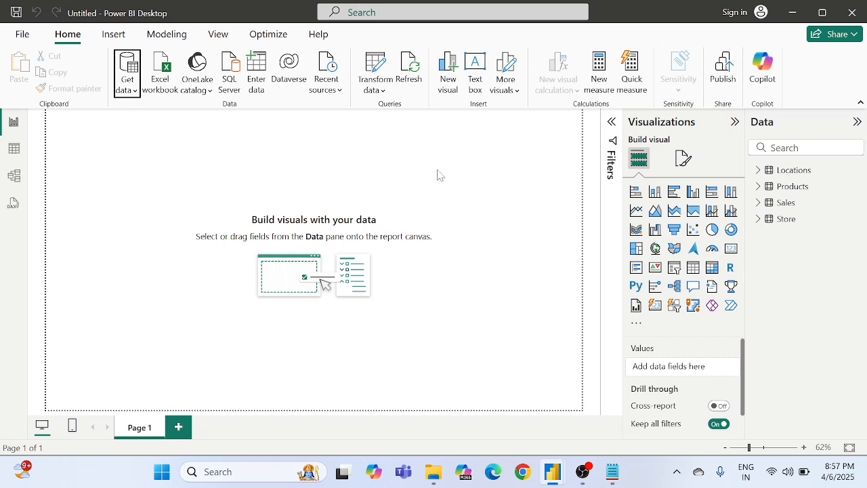
Step: Load the Forecast table from the Excel workbook Forecast.xlsx and check the Store table's fields in the report
click(132, 92)
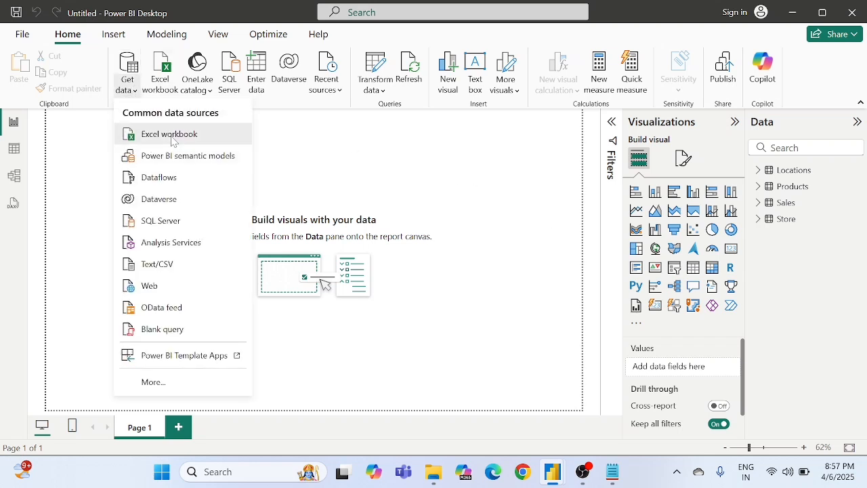
click(171, 137)
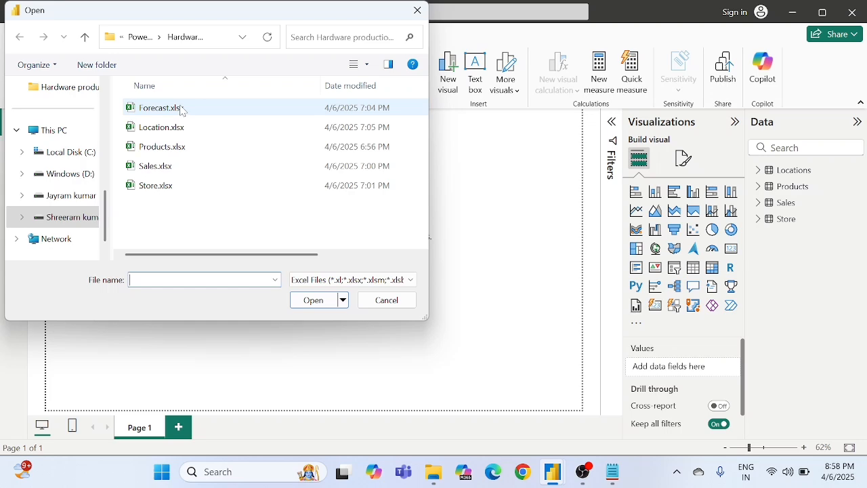
double_click(182, 110)
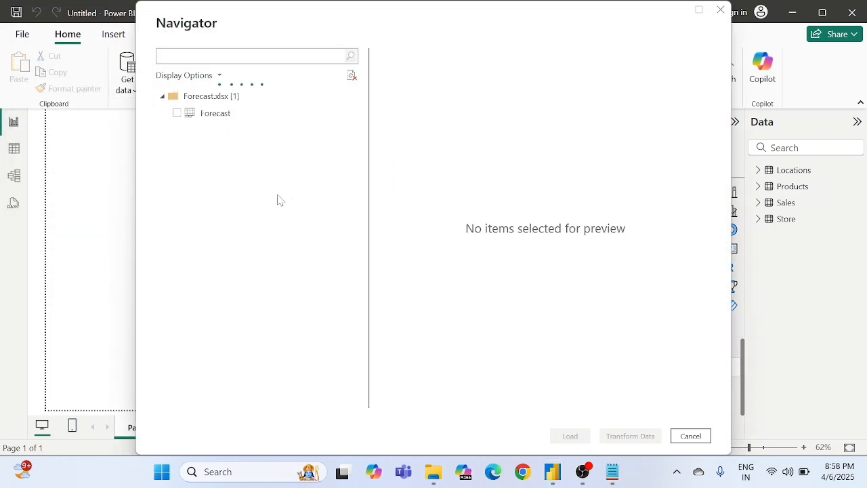
click(179, 116)
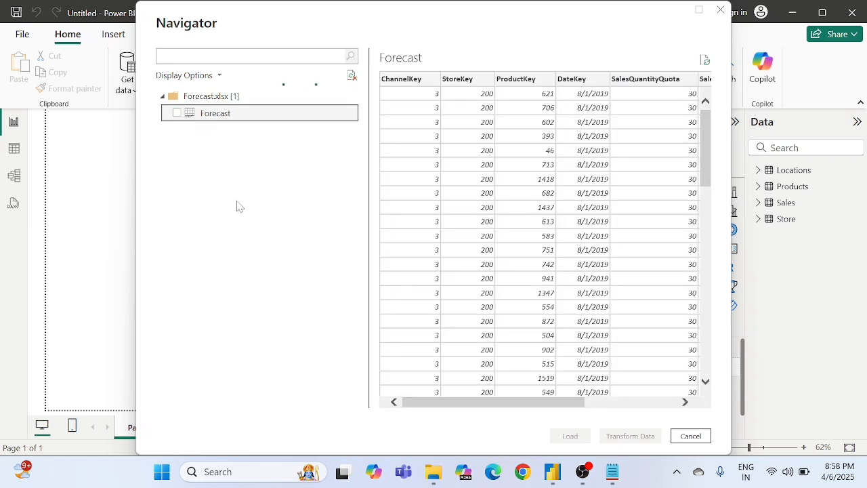
click(178, 116)
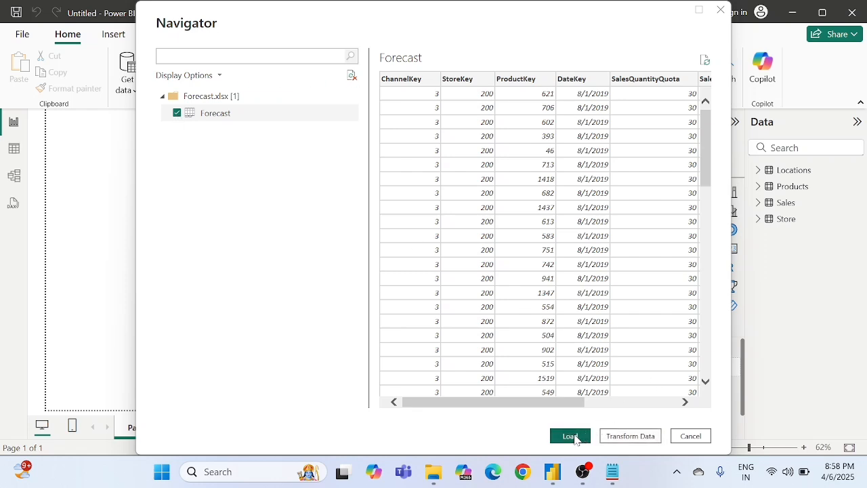
click(570, 435)
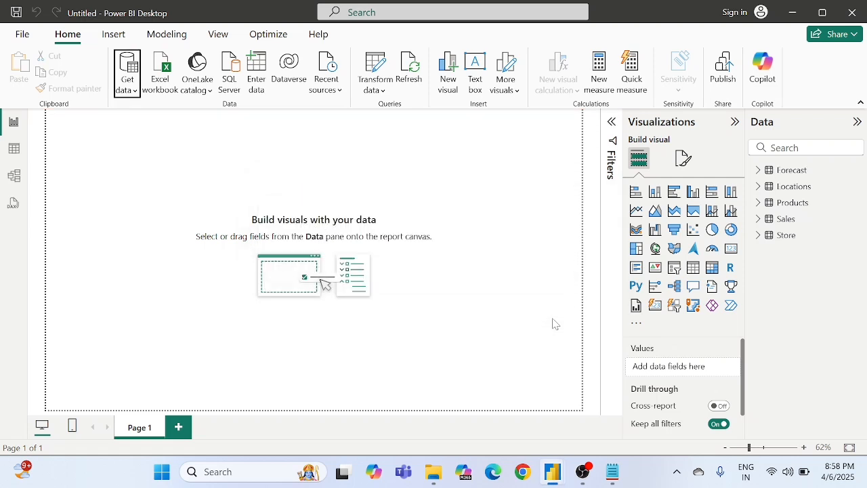
click(758, 239)
click(757, 236)
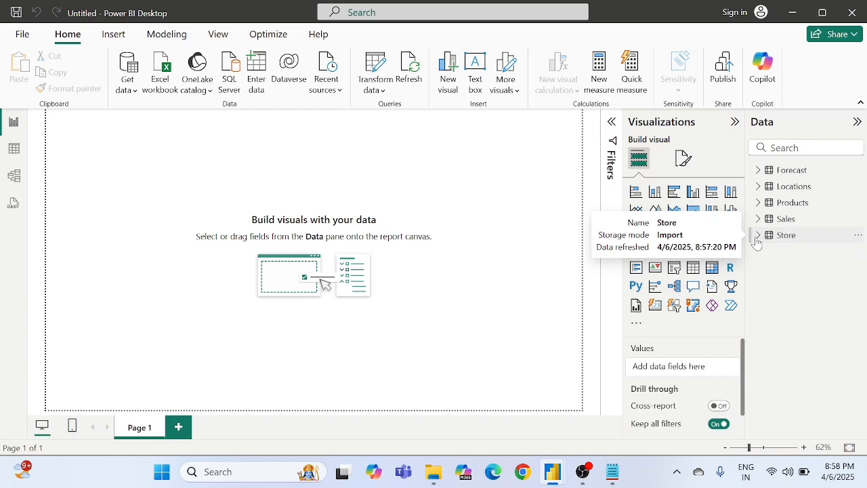
Step: Switch to the model view and examine the relationships between the Sales, Products, Store, Locations and Forecast tables
click(15, 176)
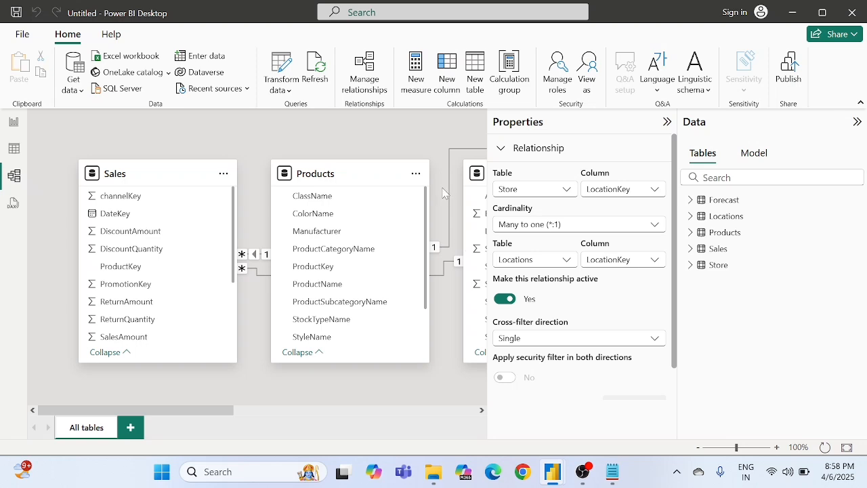
scroll(439, 180, right, 10)
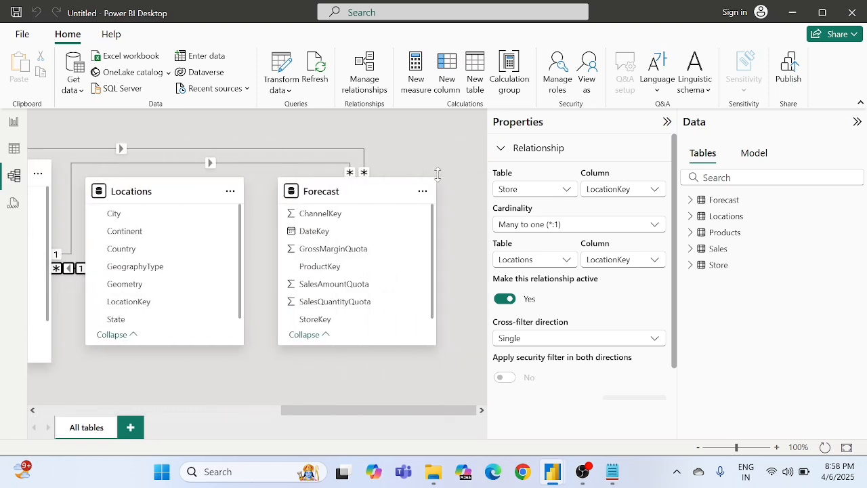
scroll(439, 175, left, 10)
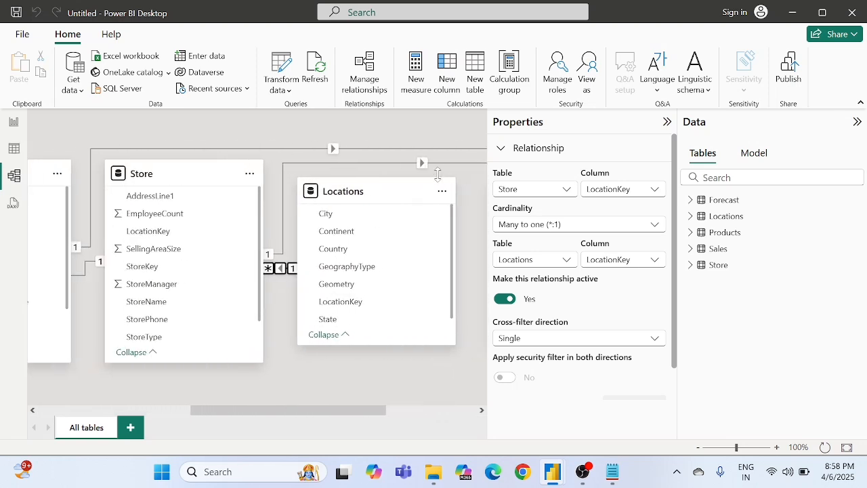
scroll(439, 174, left, 5)
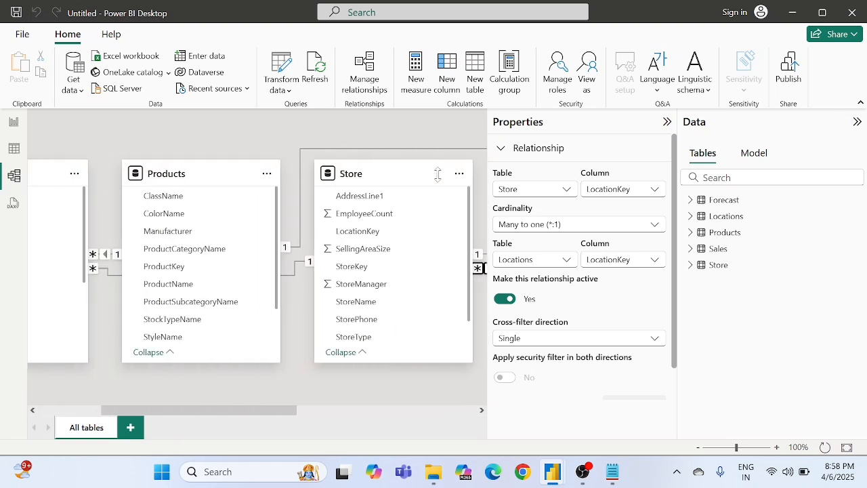
Step: Collapse the relationship properties and review the full model diagram from the Sales table across to the Forecast table
click(667, 122)
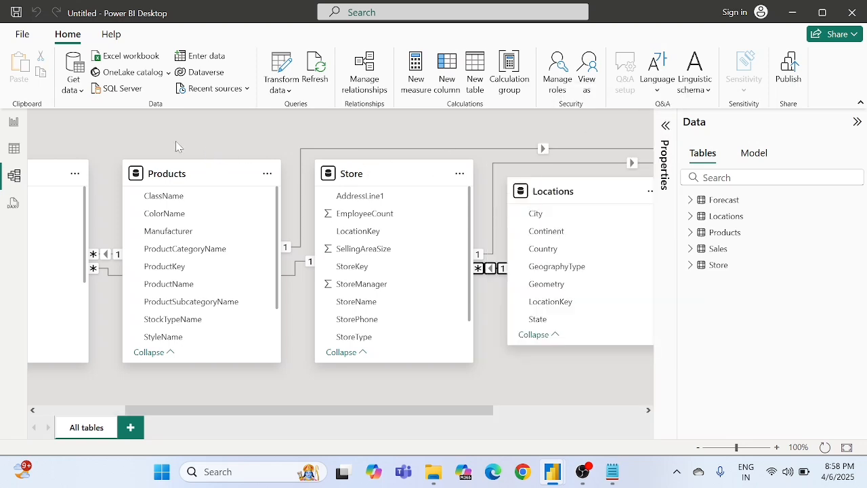
scroll(175, 141, left, 5)
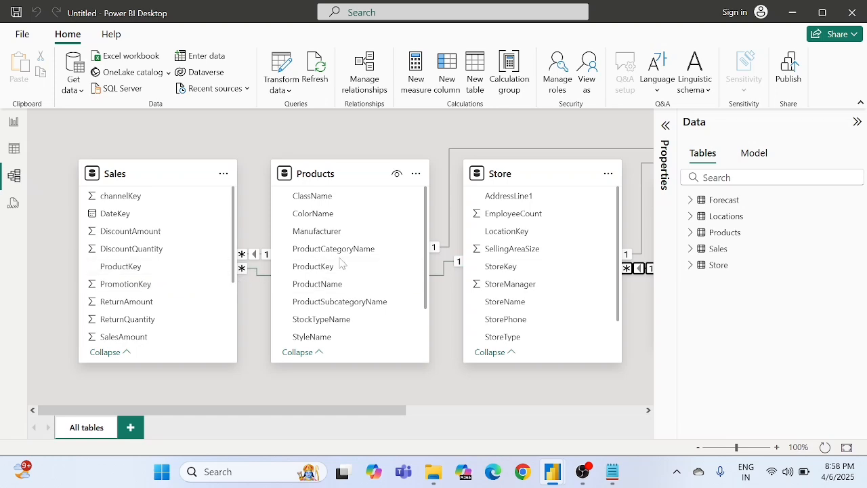
scroll(341, 265, right, 5)
scroll(341, 265, right, 4)
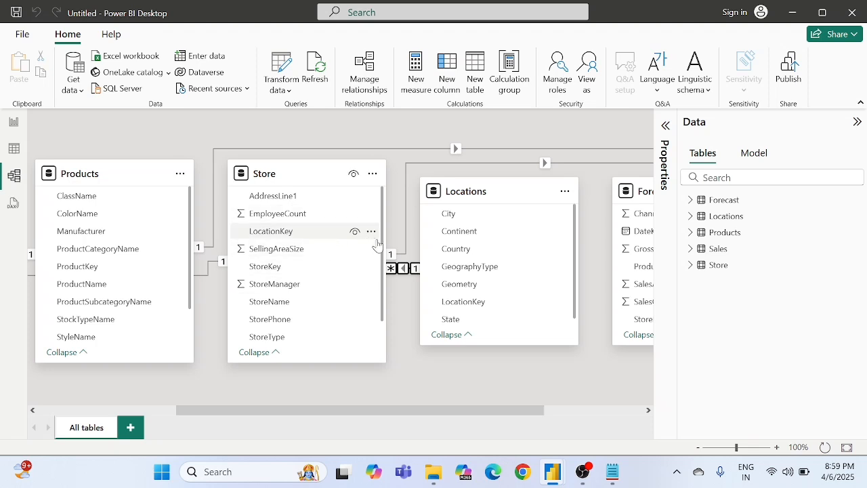
scroll(366, 257, right, 5)
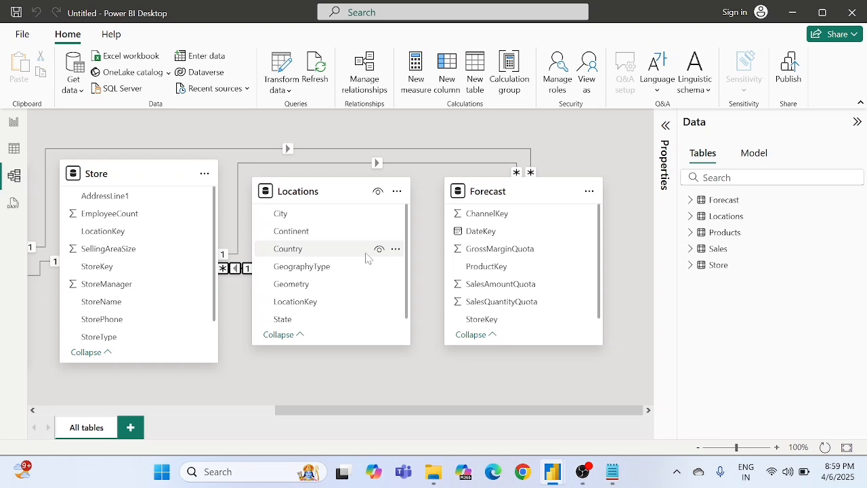
scroll(366, 258, left, 12)
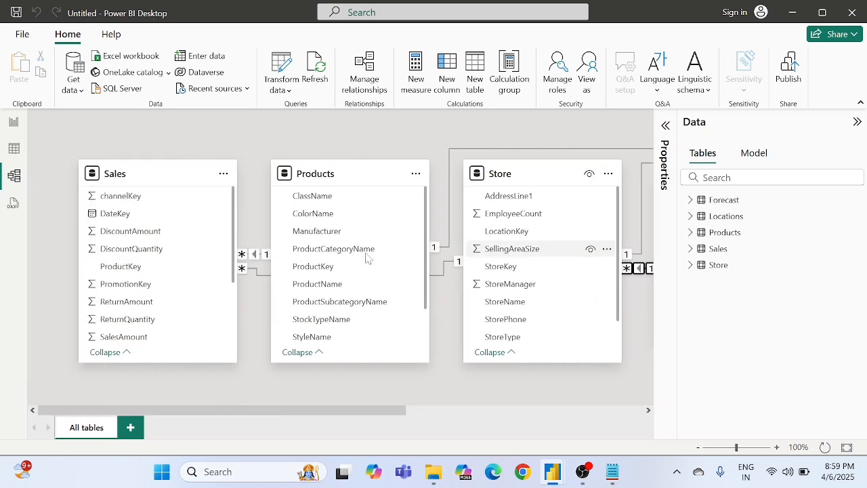
Step: Return to the report view and set Background.png as the canvas background image of Page 1
click(14, 126)
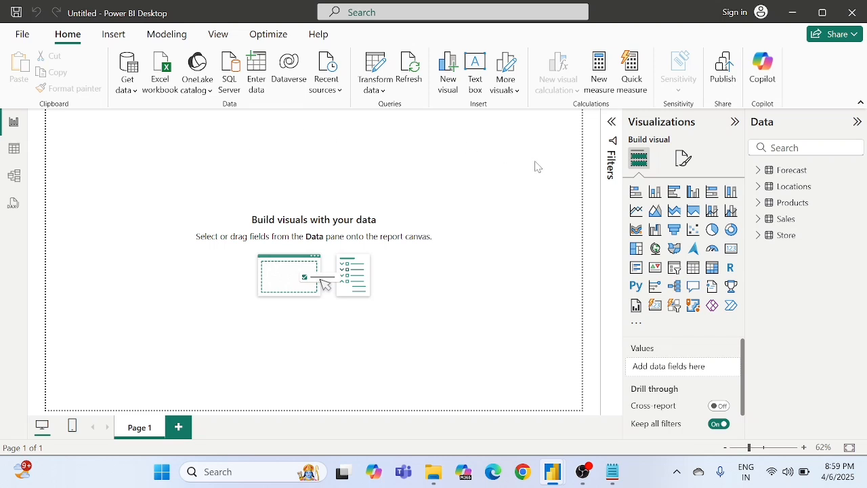
click(683, 159)
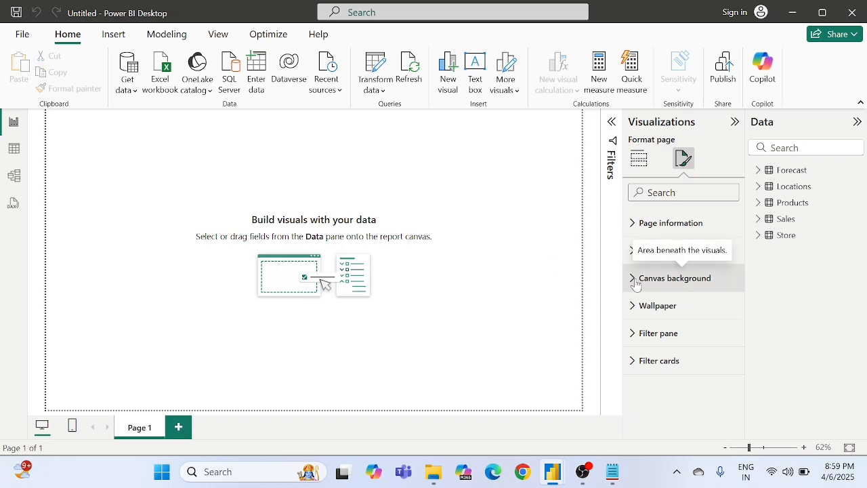
click(636, 280)
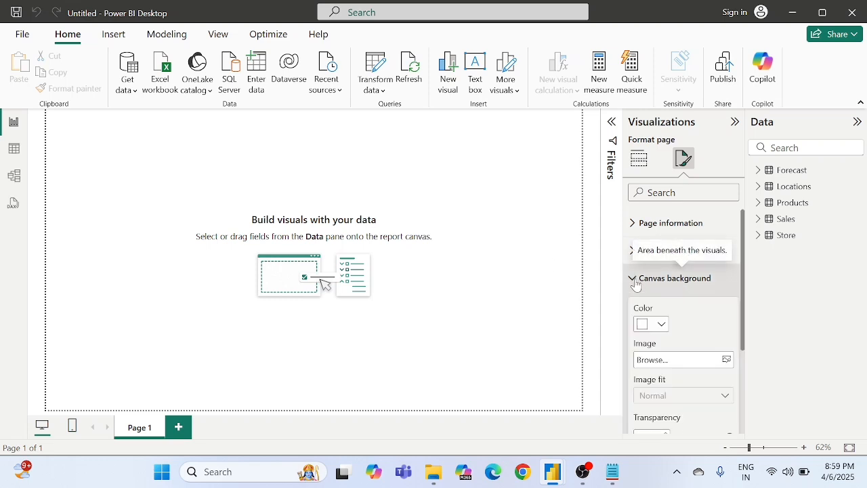
click(664, 361)
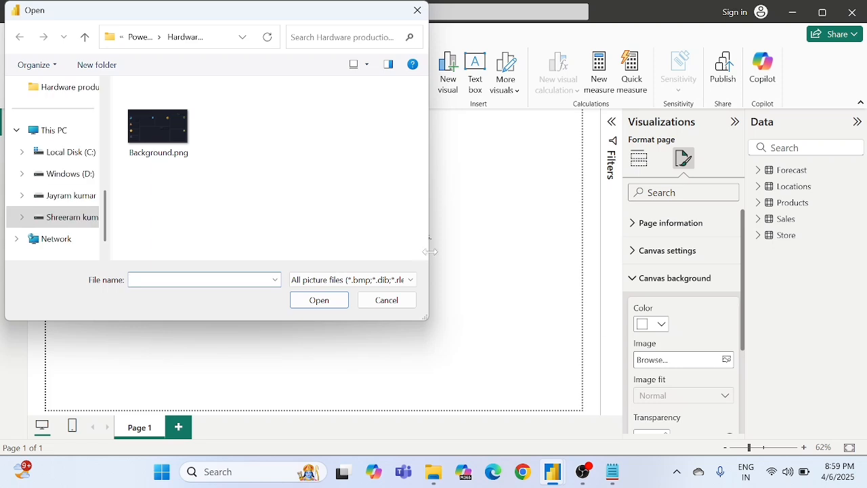
double_click(179, 148)
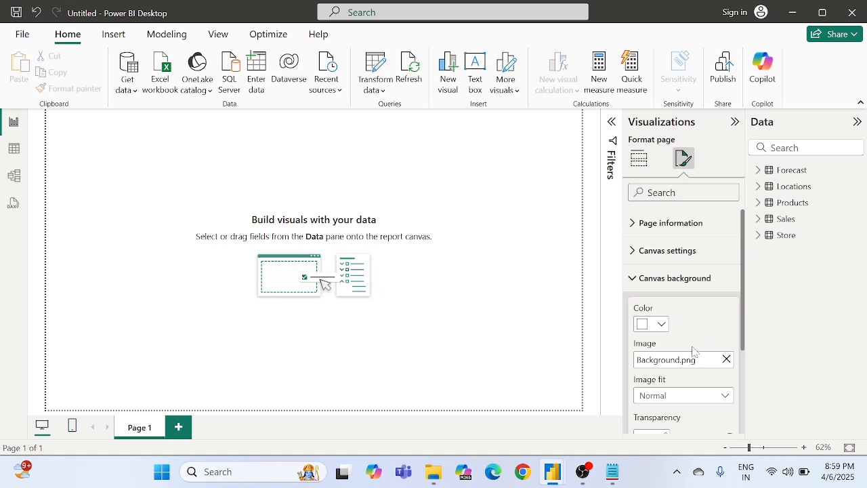
Step: Set the canvas background's transparency to 0 %
scroll(680, 342, down, 2)
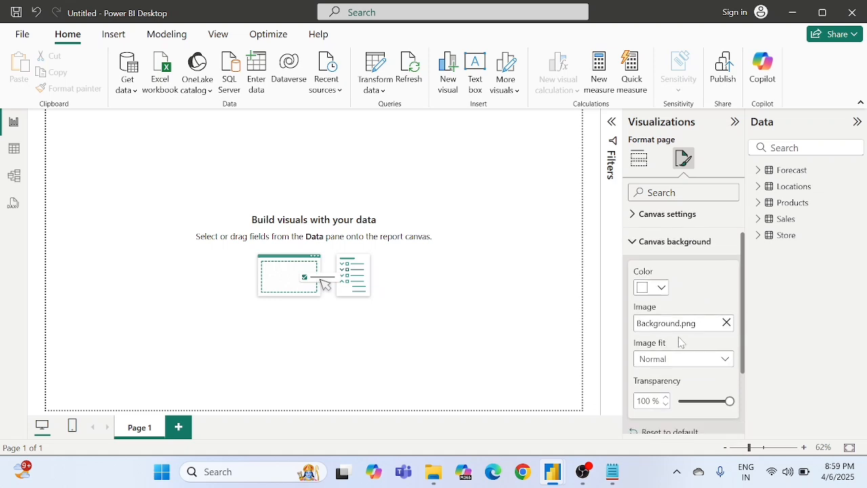
scroll(685, 319, down, 2)
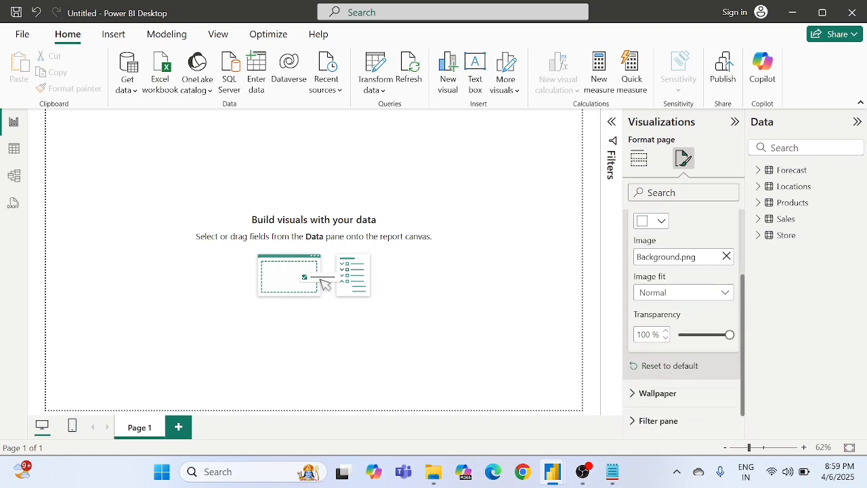
double_click(644, 335)
text(0)
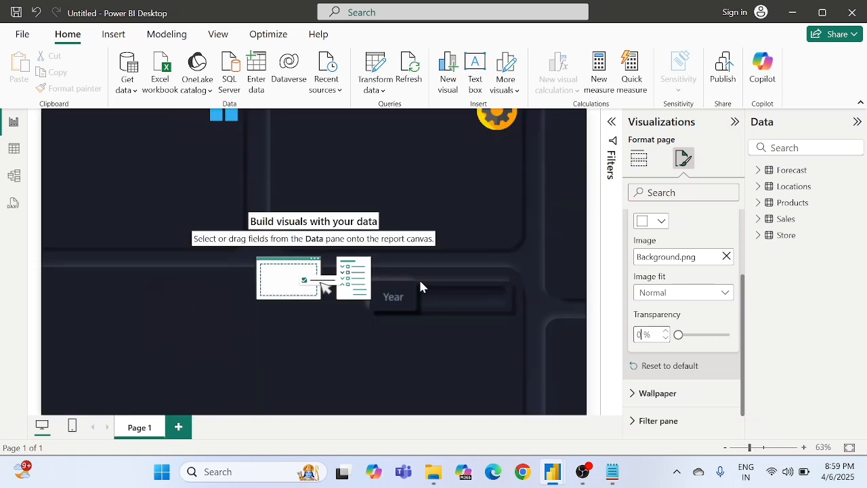
click(337, 256)
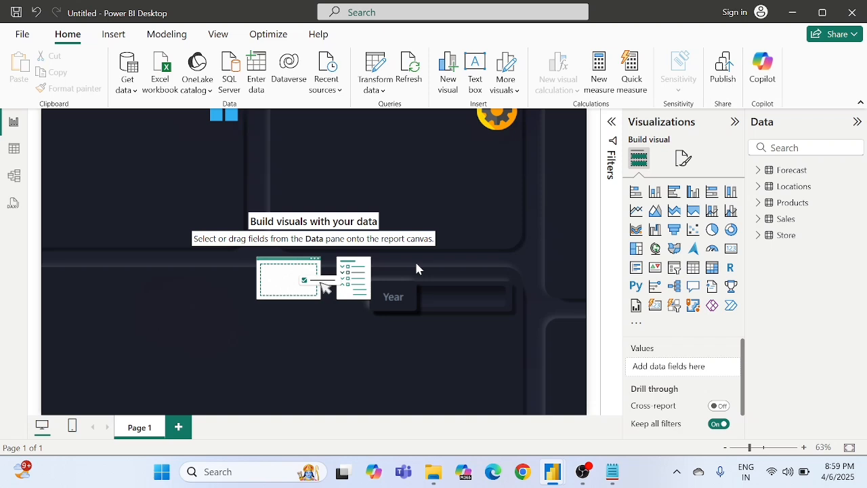
Step: Set the canvas background's image fit to Fit
click(682, 162)
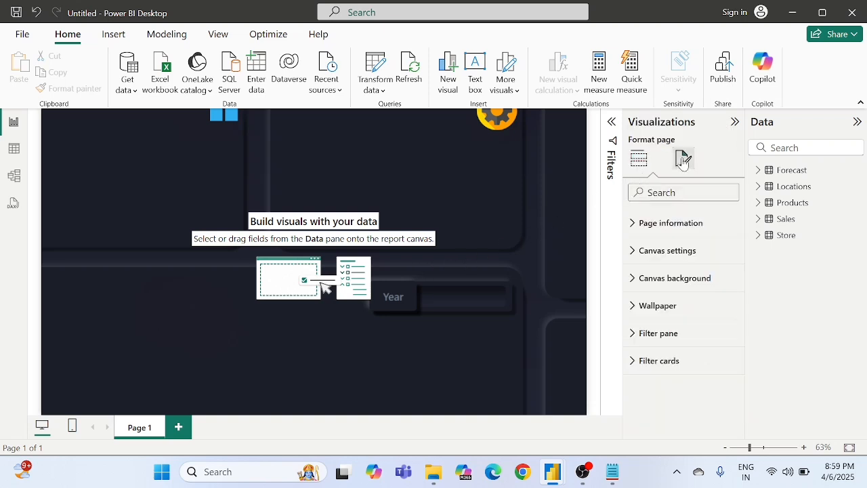
click(653, 285)
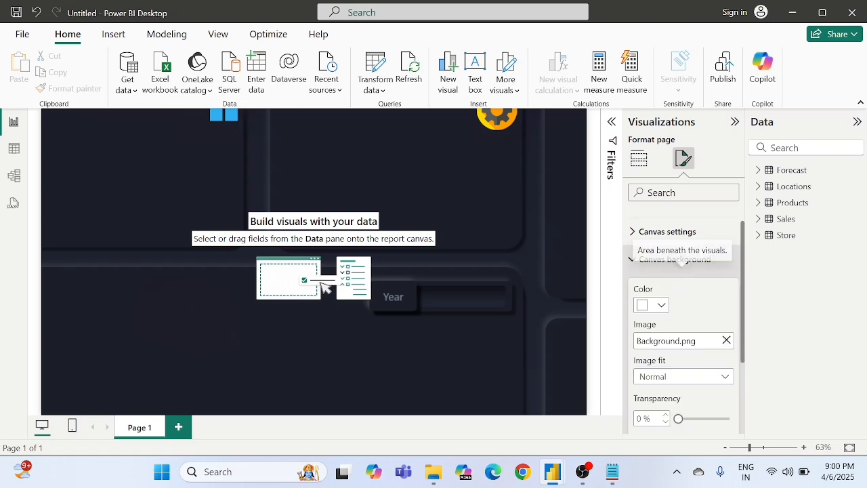
scroll(658, 285, down, 4)
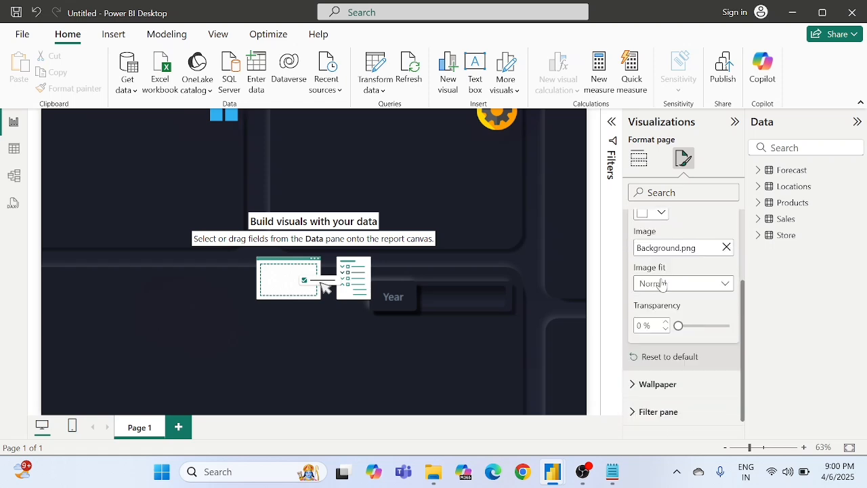
click(662, 284)
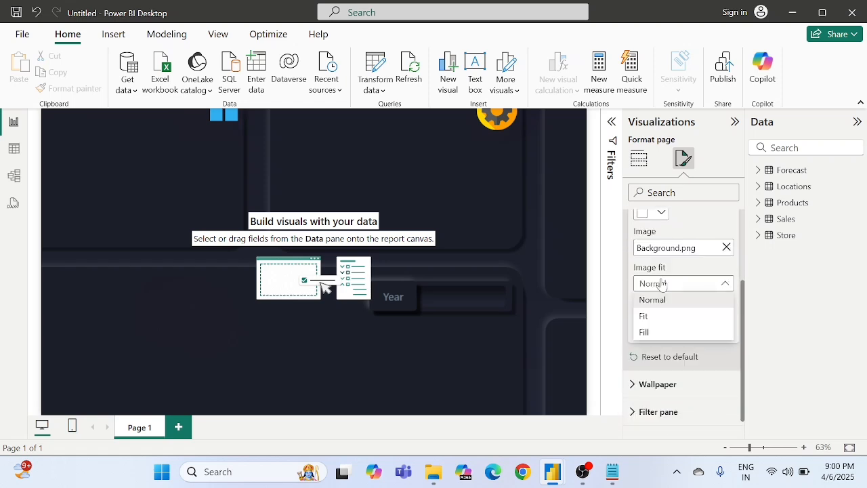
click(648, 316)
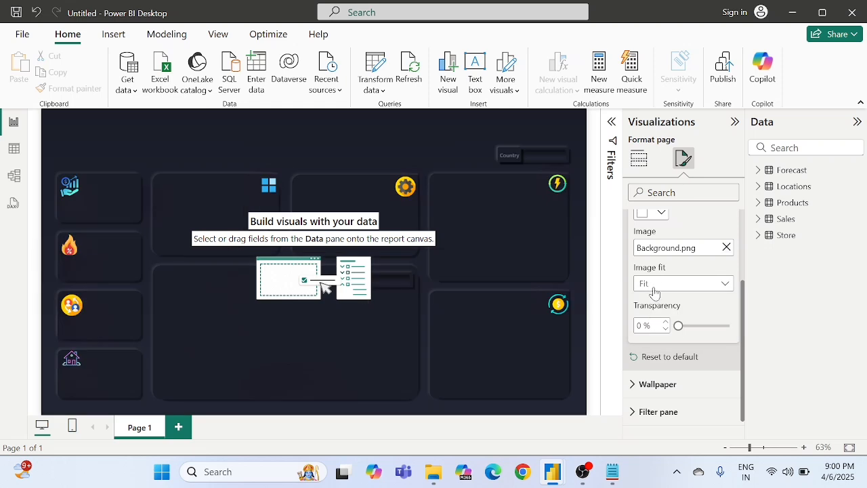
click(343, 250)
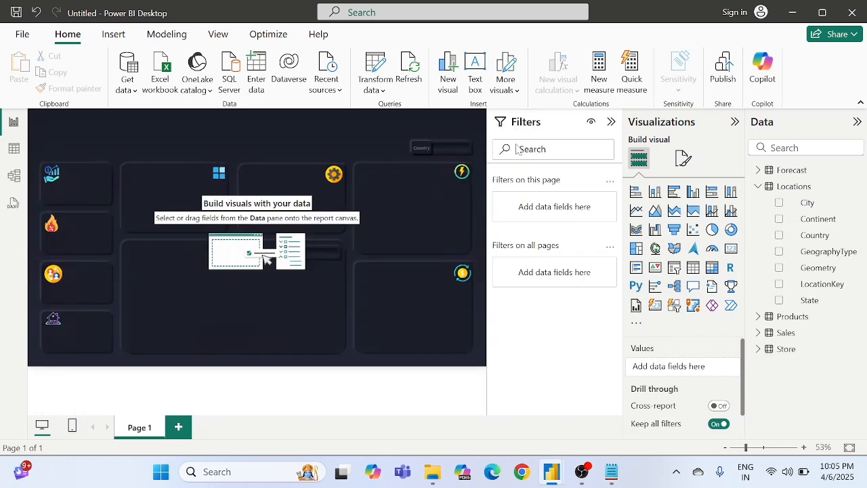
Step: Add a slicer near the middle of the canvas and fill it with the Country field from the Locations table
click(674, 270)
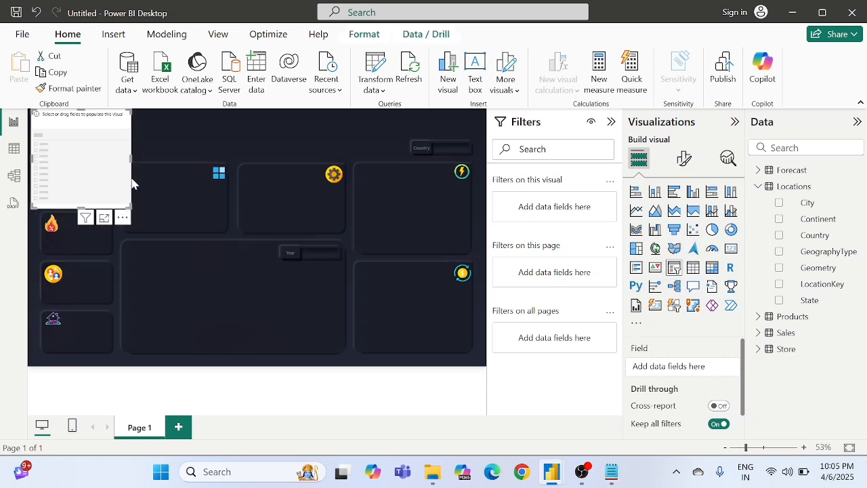
drag(58, 170, 278, 241)
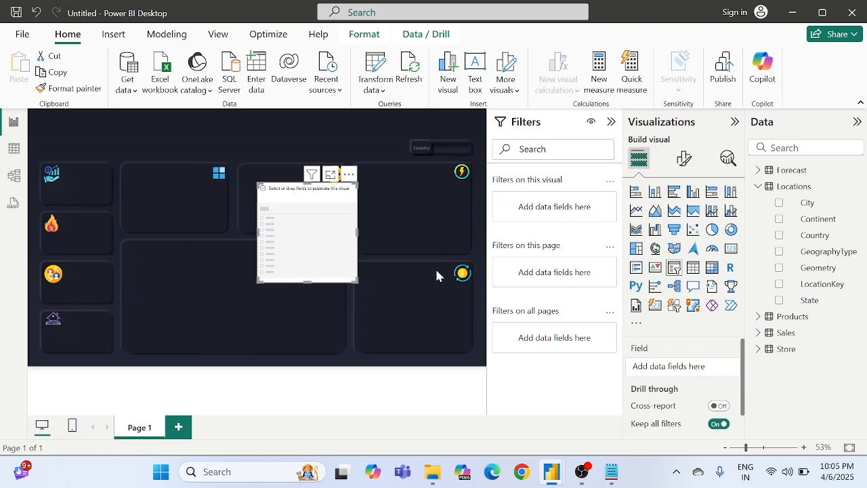
click(760, 187)
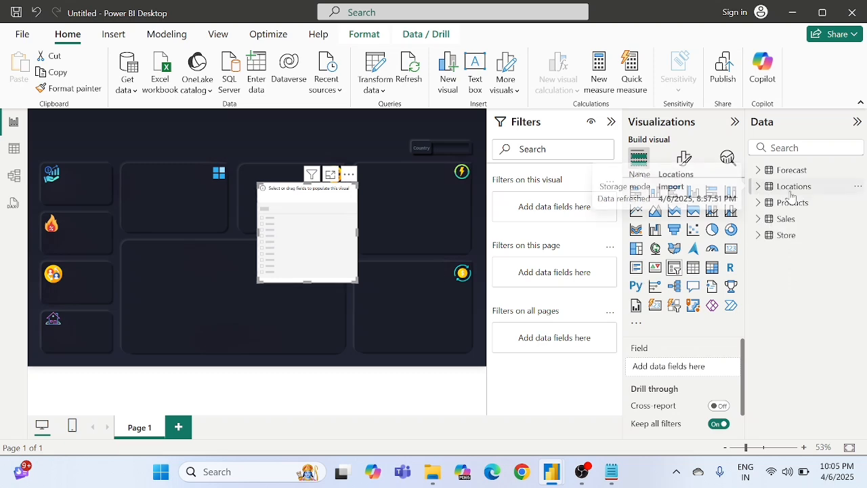
click(757, 187)
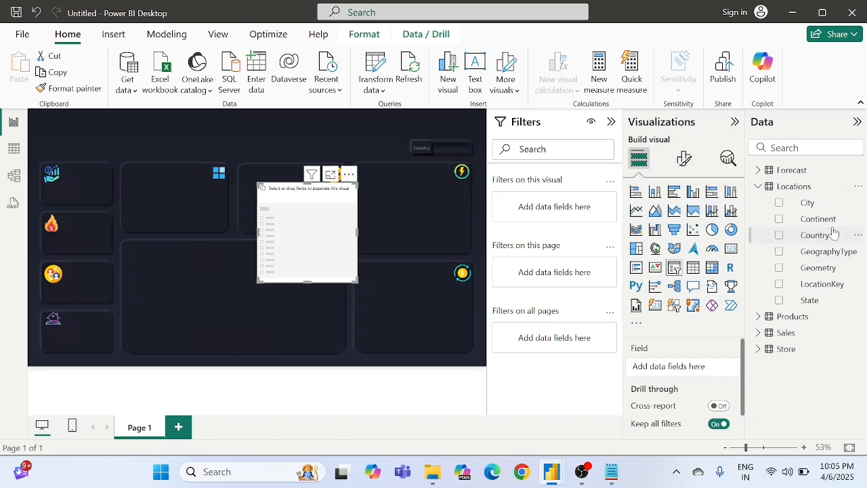
drag(822, 241, 671, 369)
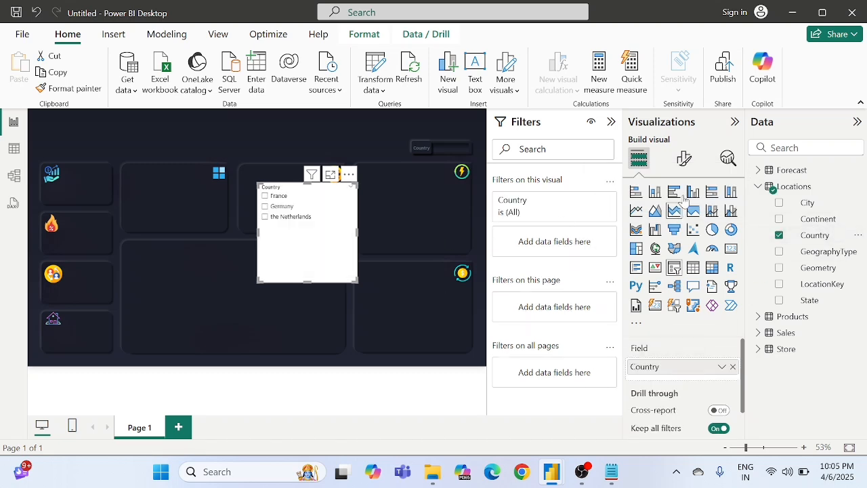
Step: Change the Country slicer's style to Dropdown
click(685, 159)
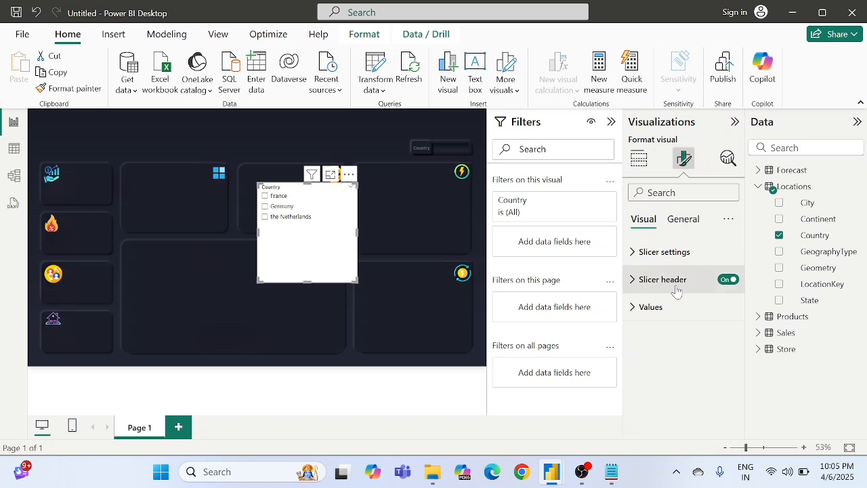
click(667, 254)
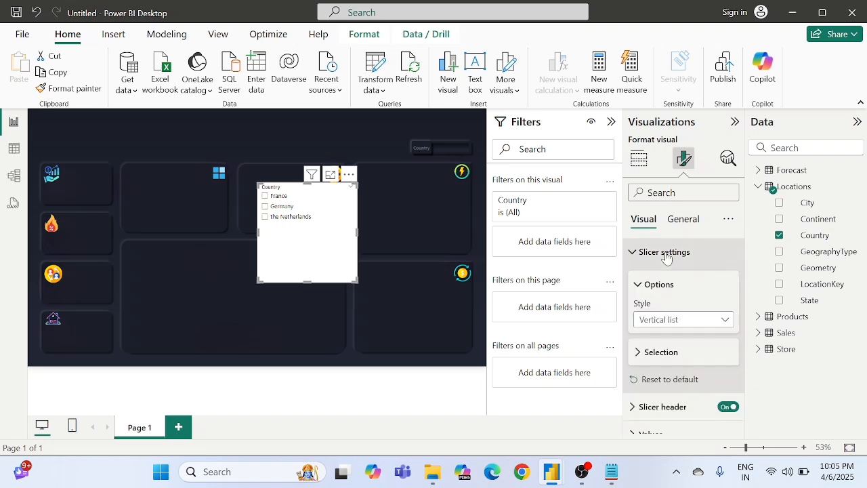
click(669, 324)
click(662, 367)
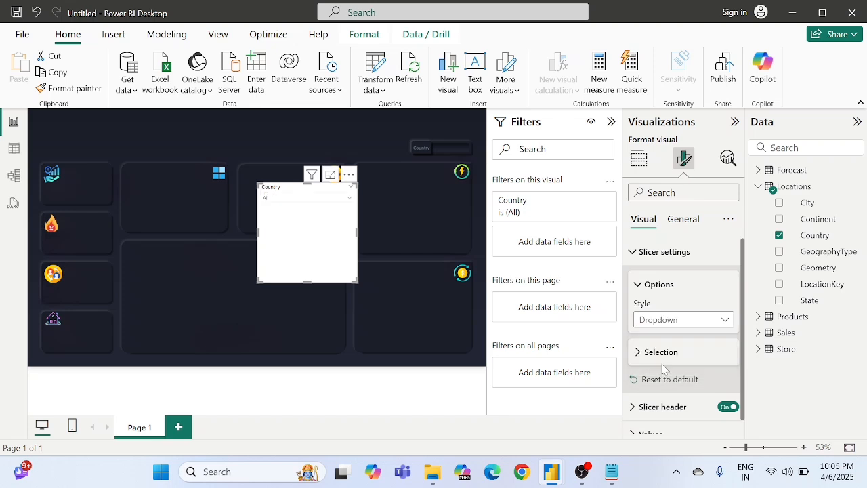
Step: Turn off the Country slicer's header and reduce the slicer's height to a single dropdown row
scroll(662, 368, down, 1)
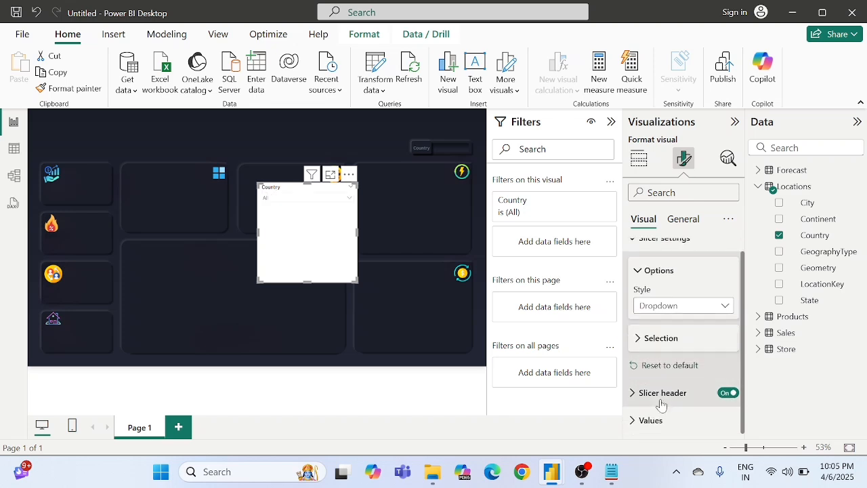
click(661, 393)
scroll(662, 405, down, 3)
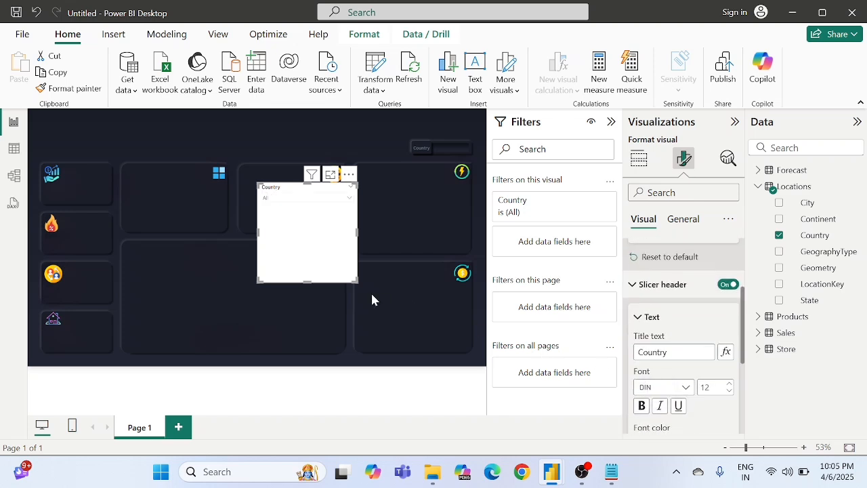
drag(306, 282, 307, 212)
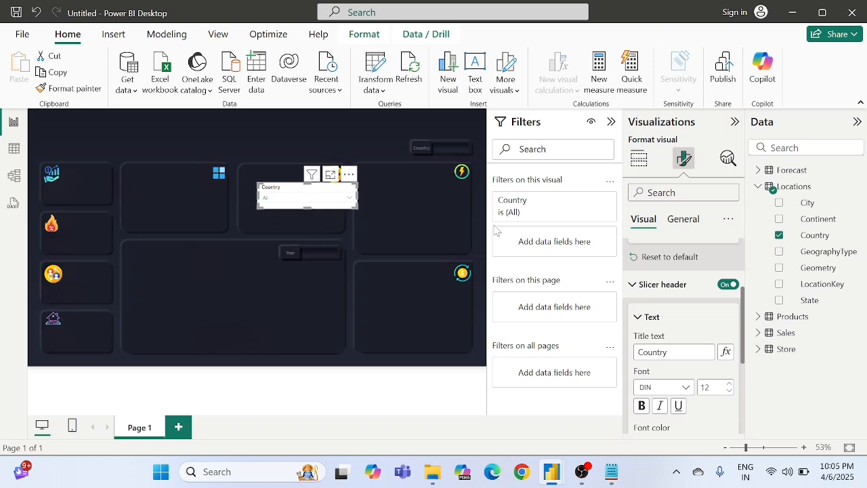
click(728, 285)
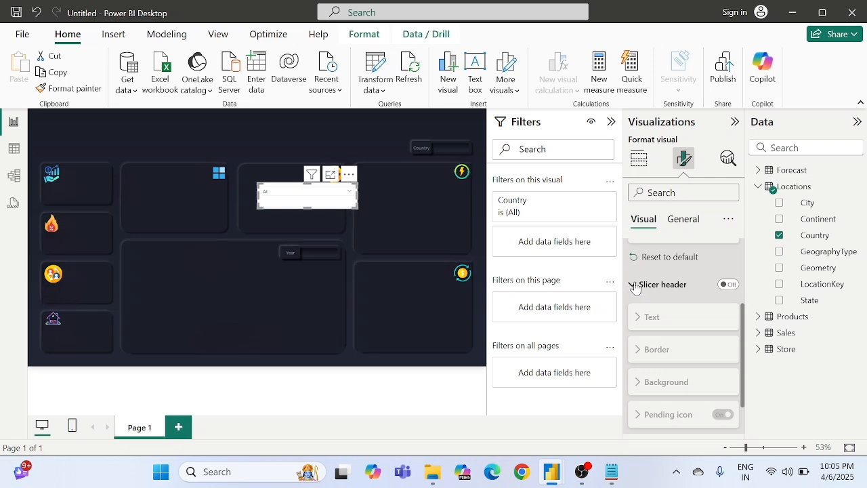
scroll(630, 288, up, 3)
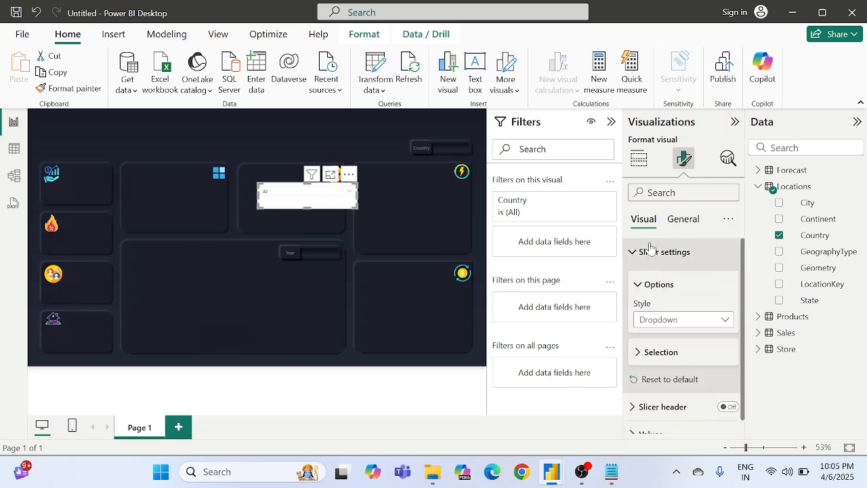
click(647, 252)
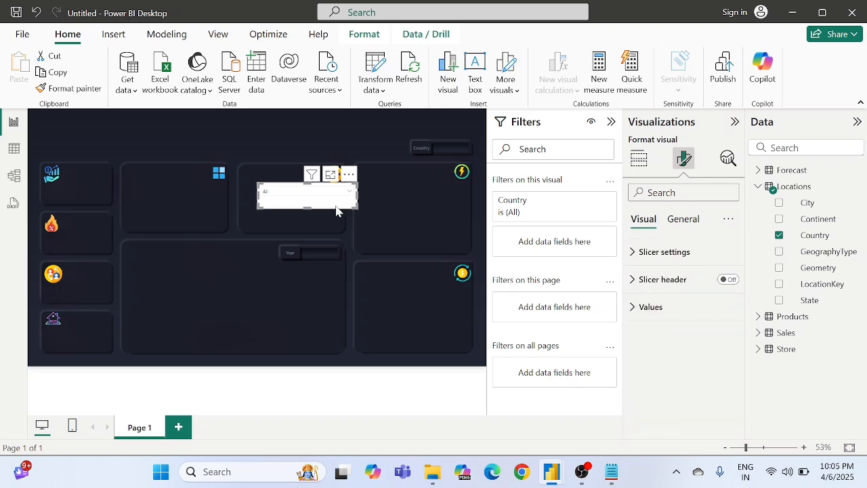
drag(308, 208, 310, 202)
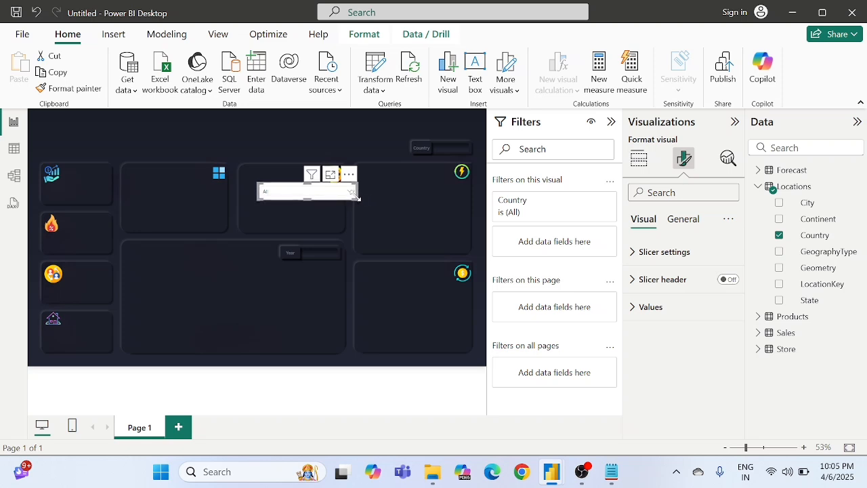
Step: Move the Country slicer into the Country box near the dashboard's upper edge, shrink it to fit, and set its background transparency to 100%
drag(358, 198, 477, 162)
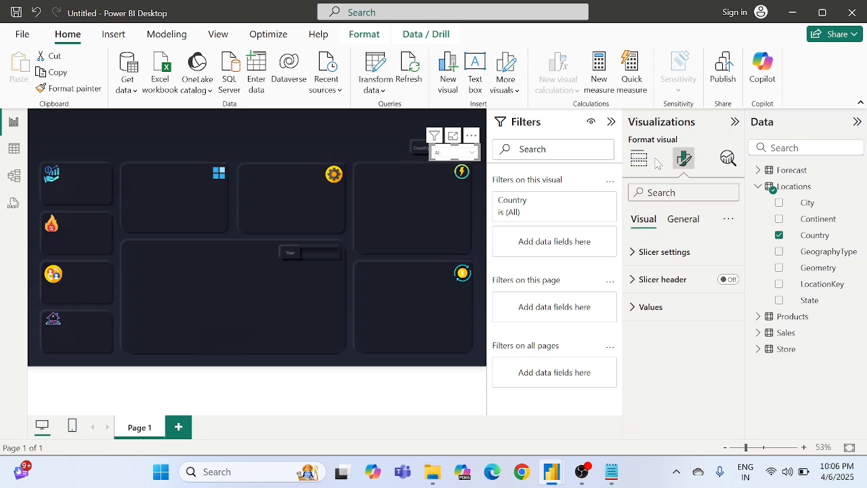
click(681, 219)
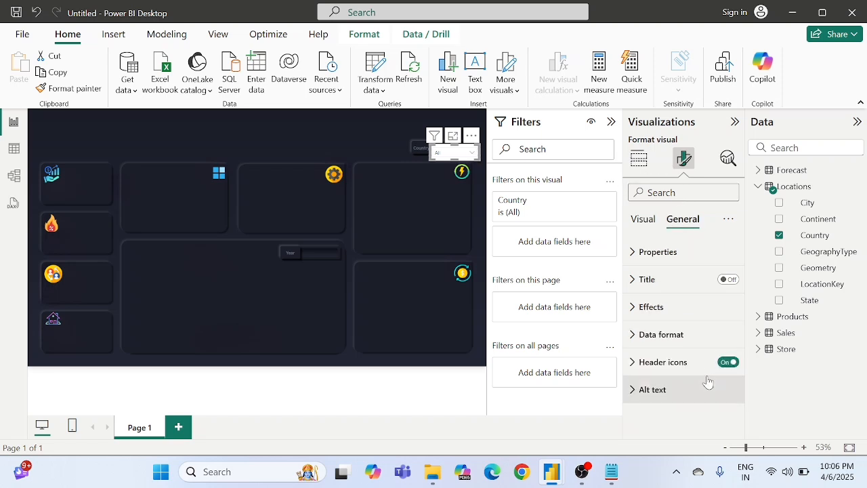
click(670, 318)
scroll(669, 311, down, 3)
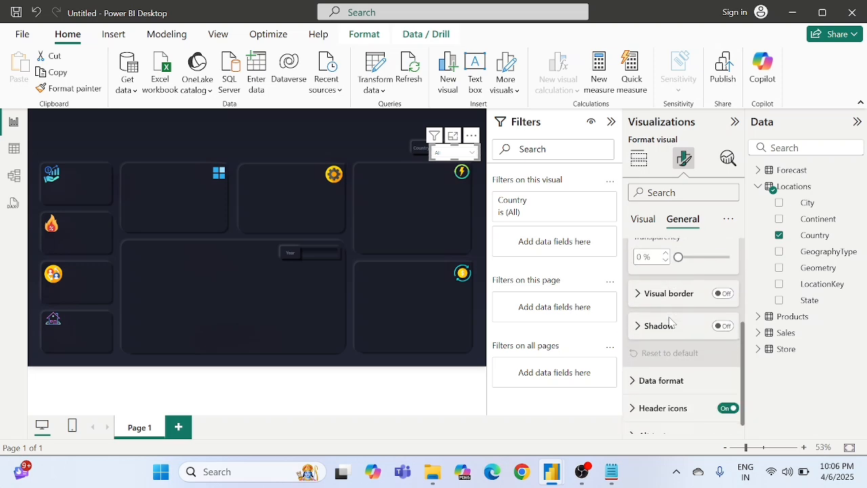
scroll(669, 306, up, 3)
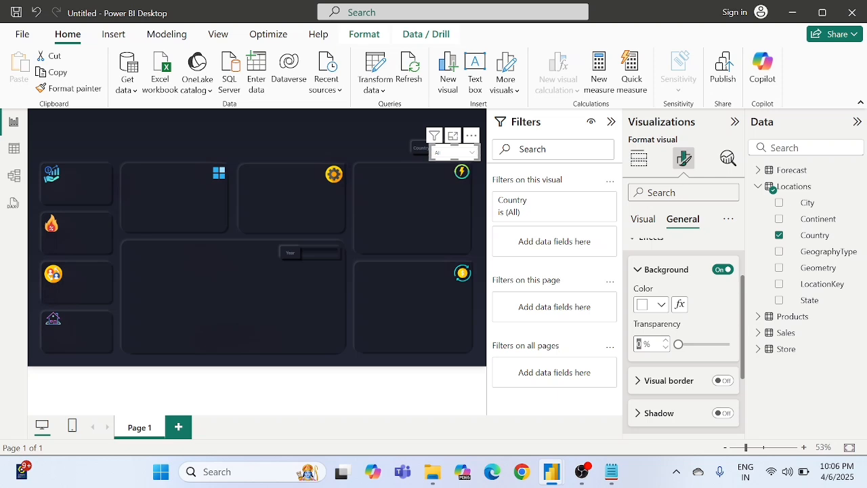
text(90)
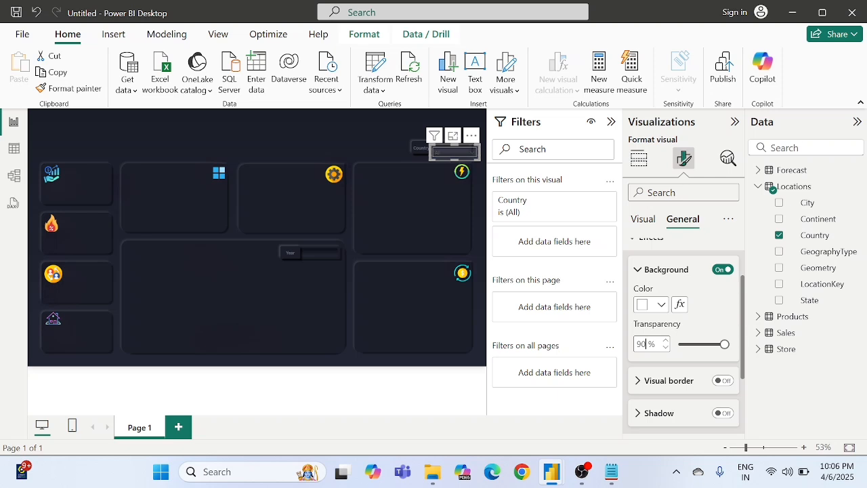
key(BackSpace)
key(BackSpace)
text(100)
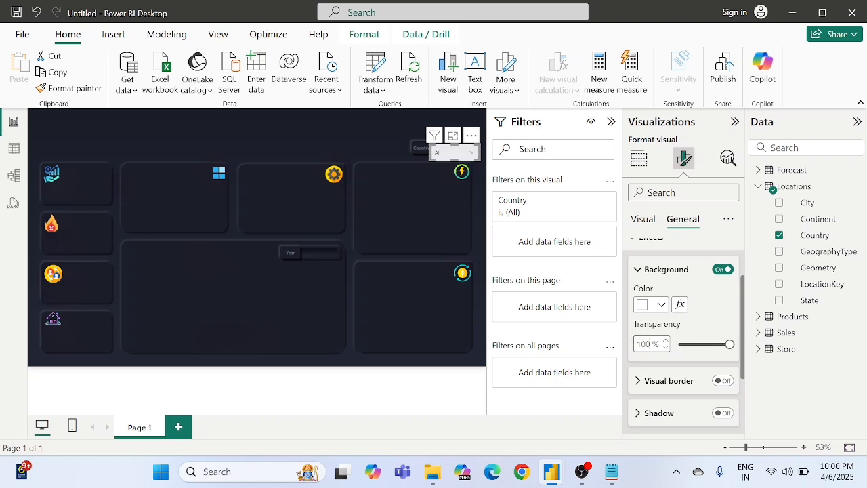
key(Return)
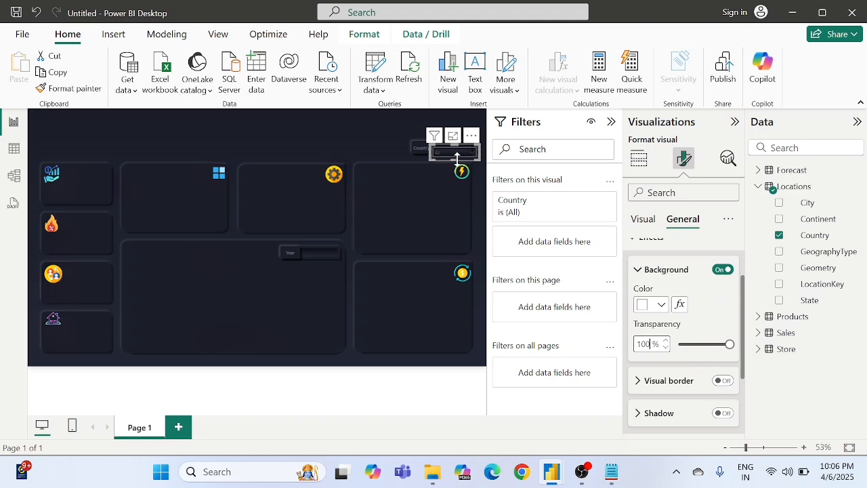
Step: Set the Country slicer's values font color to white and align the slicer with the Country box
click(643, 223)
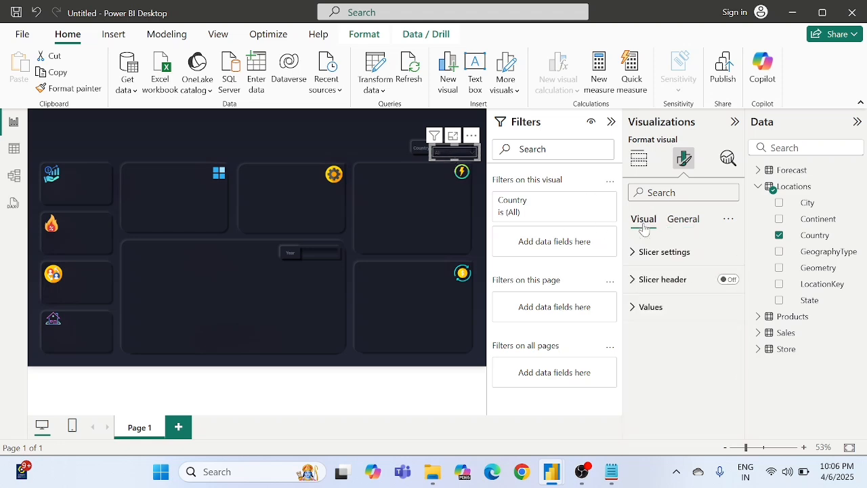
click(651, 315)
scroll(655, 285, down, 2)
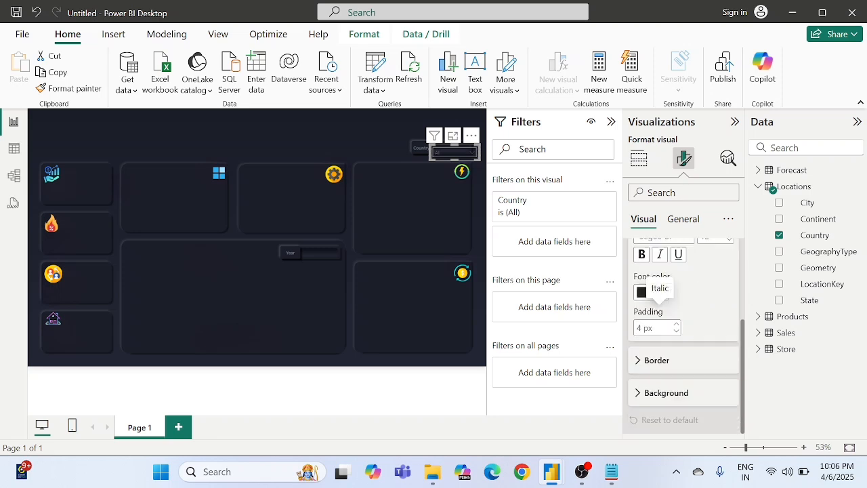
click(654, 299)
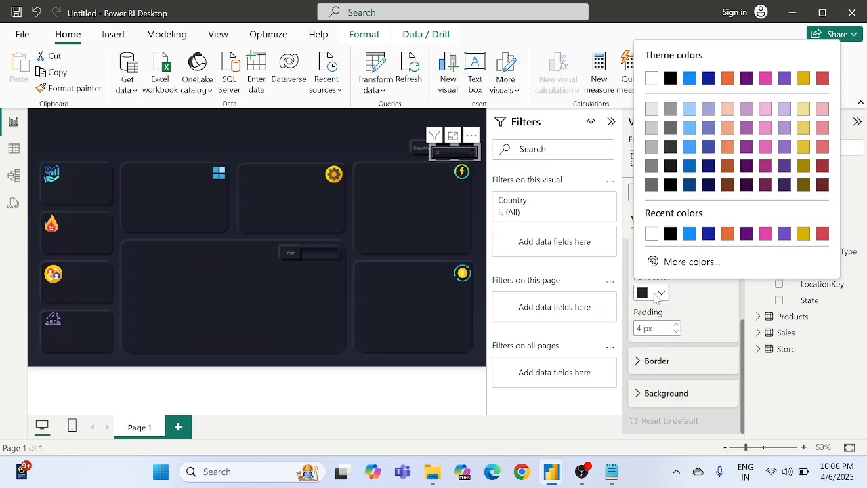
click(654, 237)
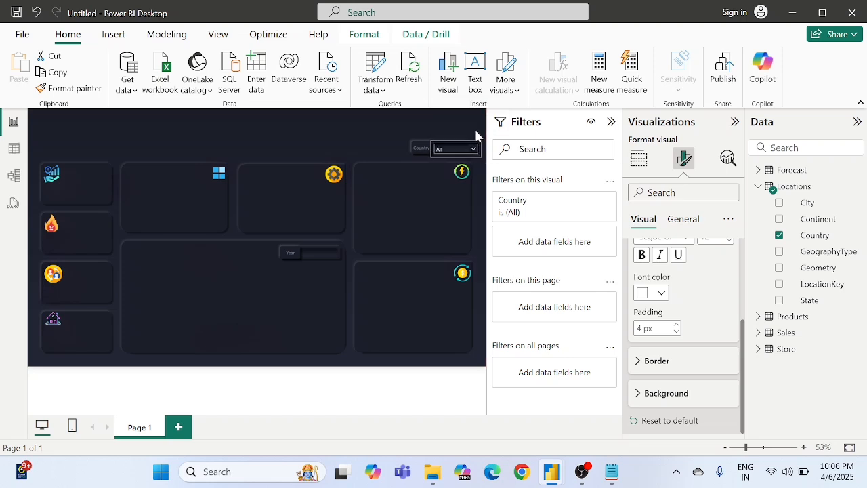
click(475, 170)
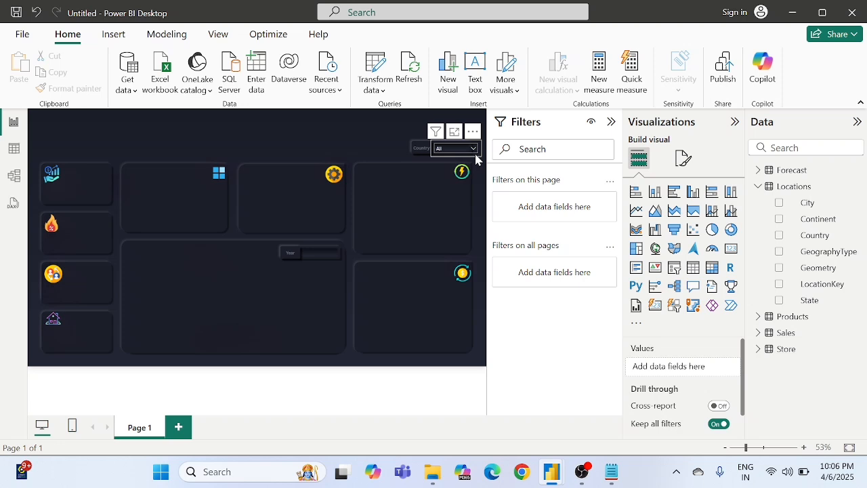
click(476, 160)
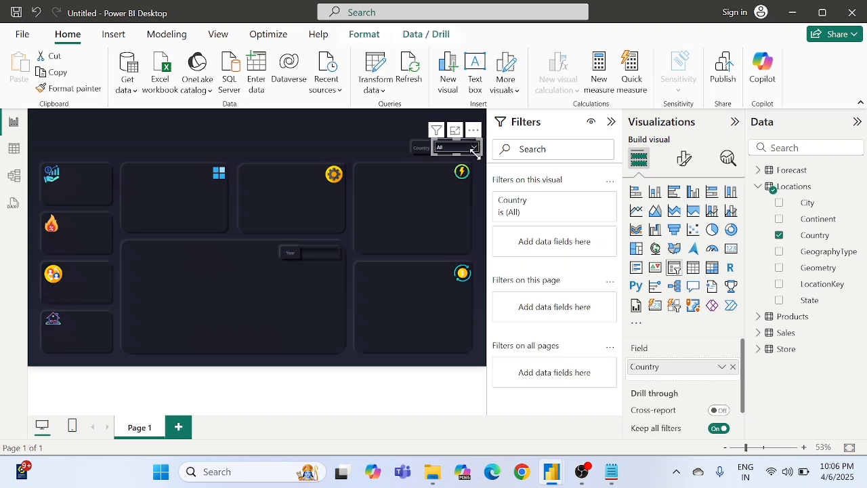
click(360, 138)
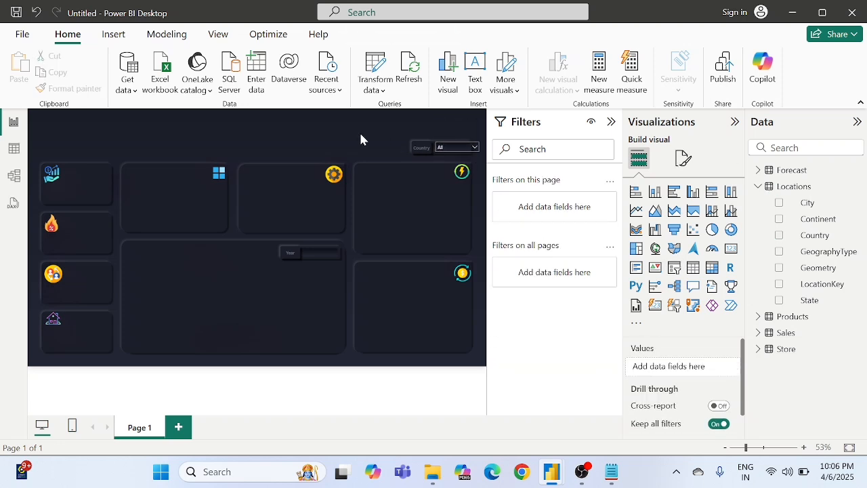
Step: Expand the Country slicer's dropdown list to check whether its entries are readable
click(454, 148)
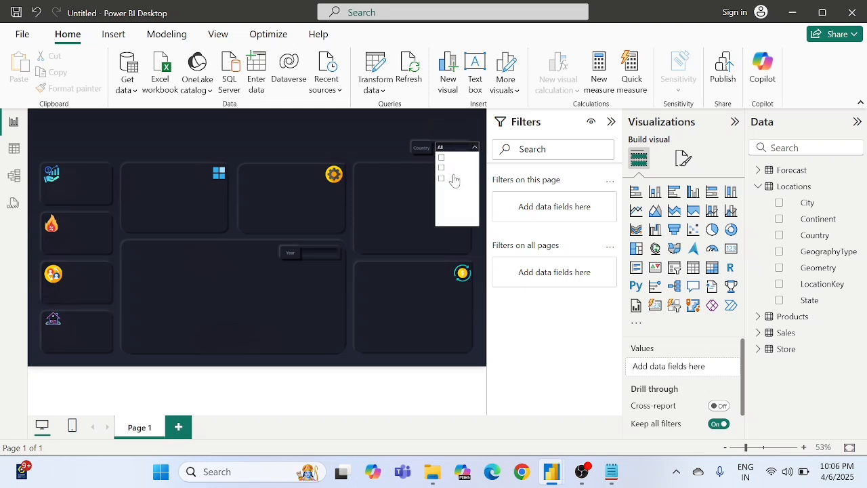
click(406, 159)
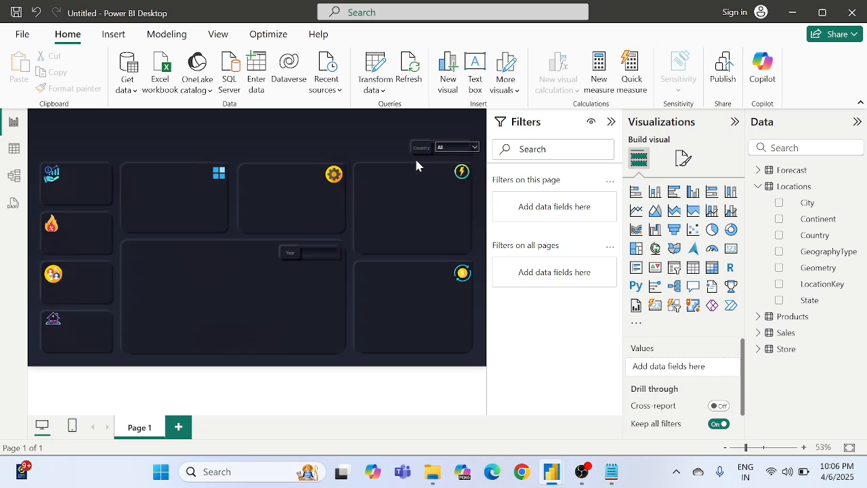
click(461, 148)
click(460, 151)
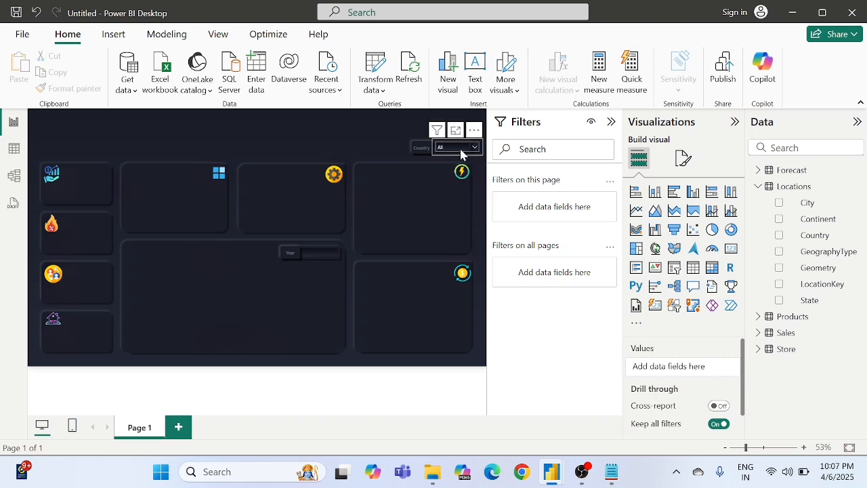
Step: Set the background color of the Country slicer's values to black and check the dropdown list's entries
click(682, 157)
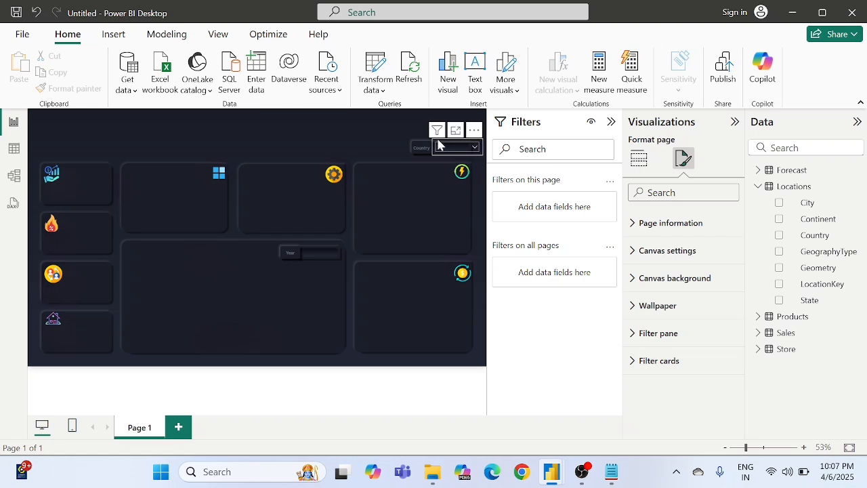
click(469, 158)
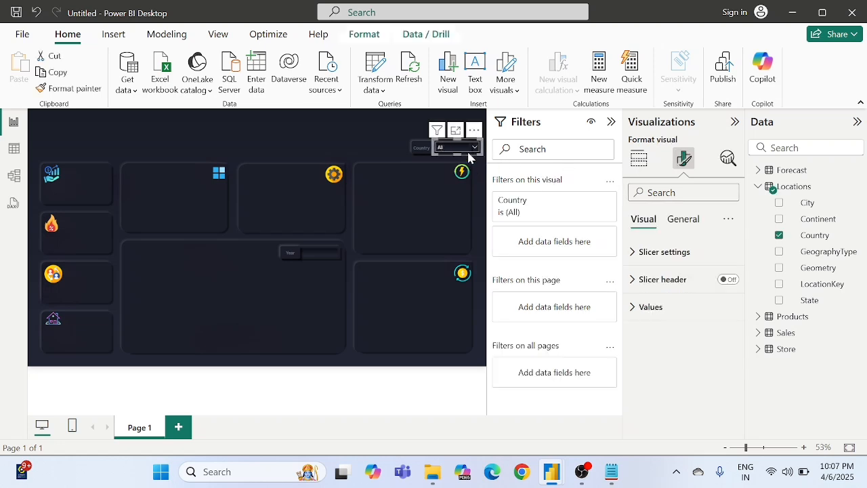
click(683, 163)
click(690, 222)
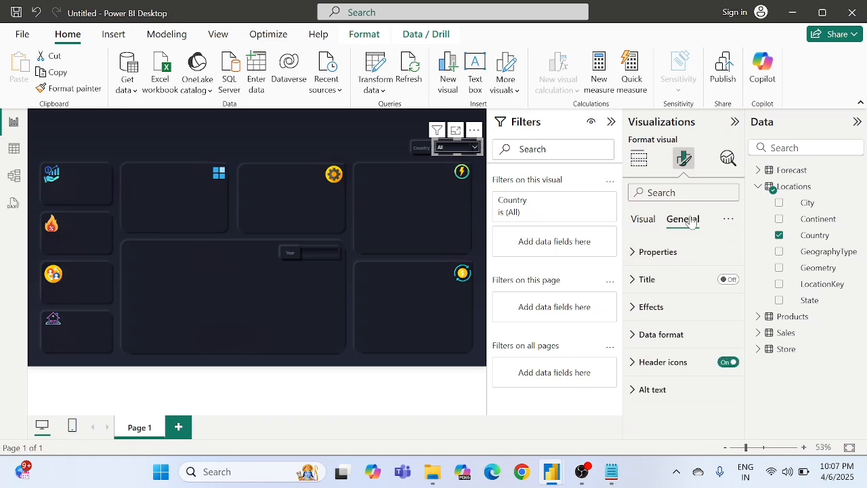
click(647, 221)
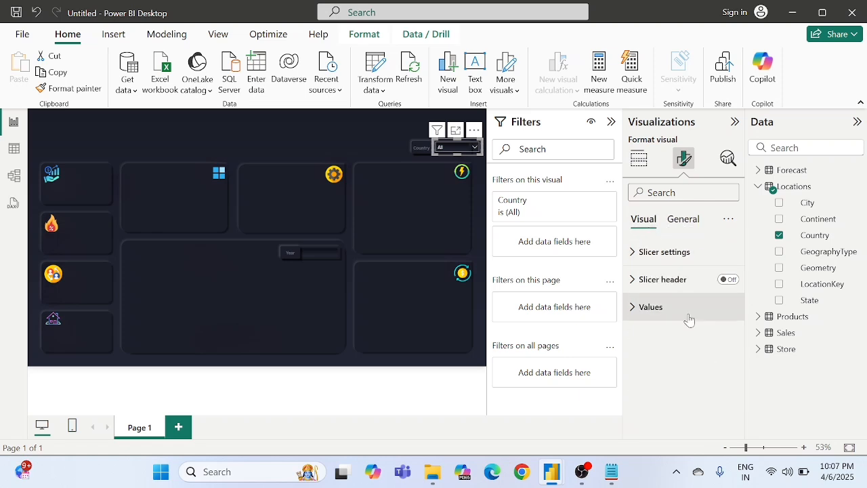
click(649, 308)
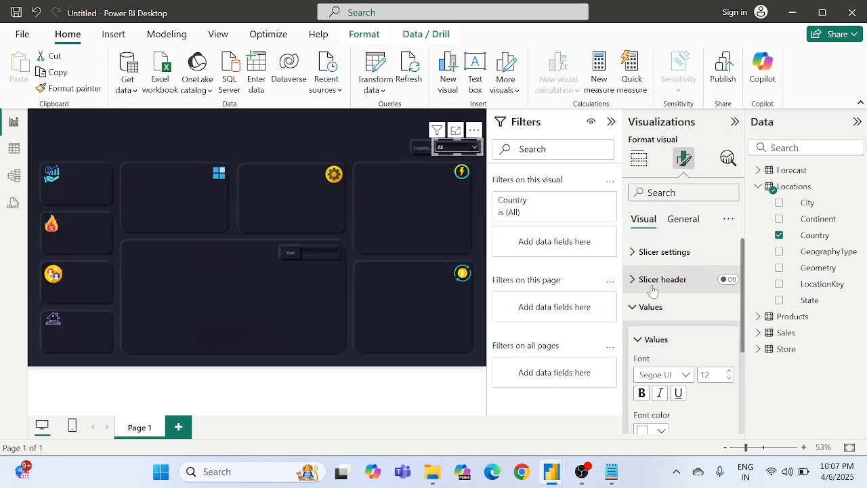
scroll(660, 311, down, 2)
click(654, 393)
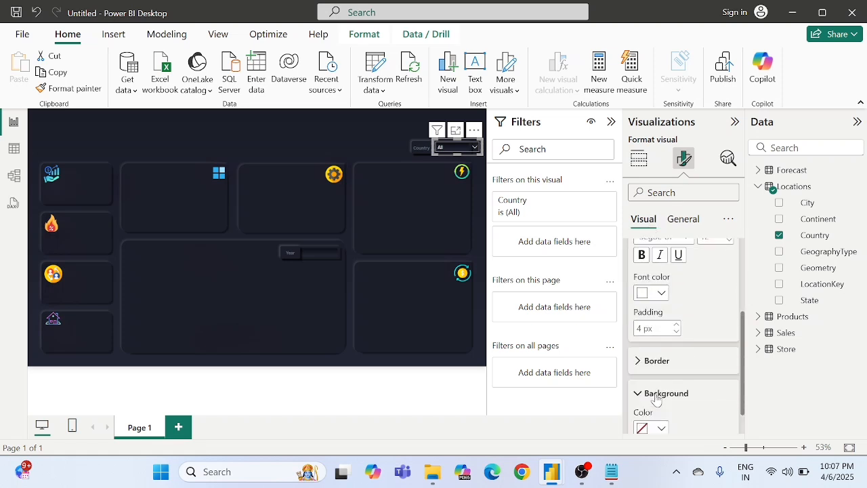
click(654, 395)
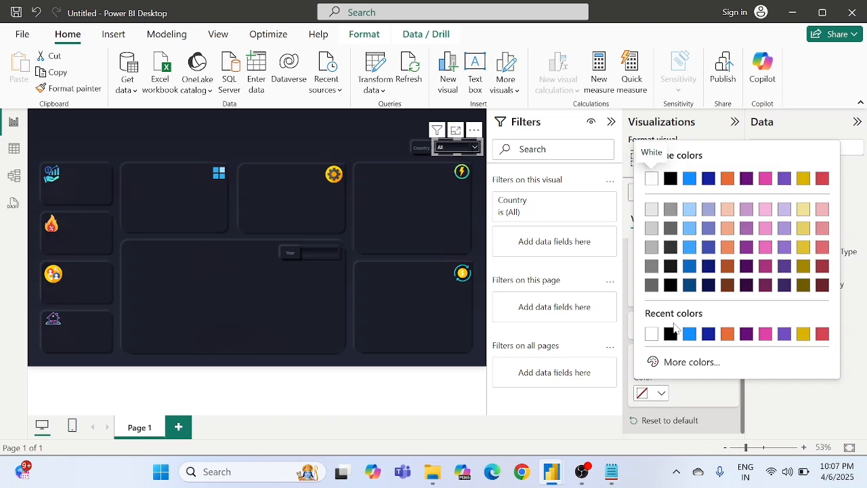
click(668, 333)
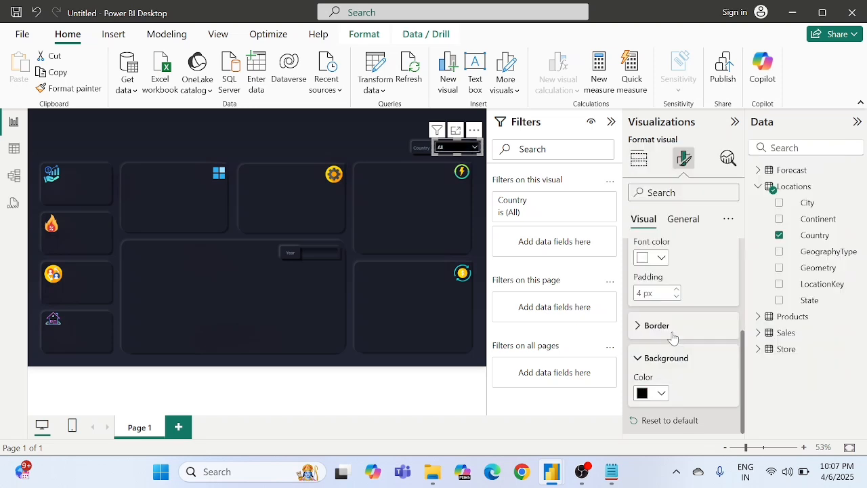
click(474, 148)
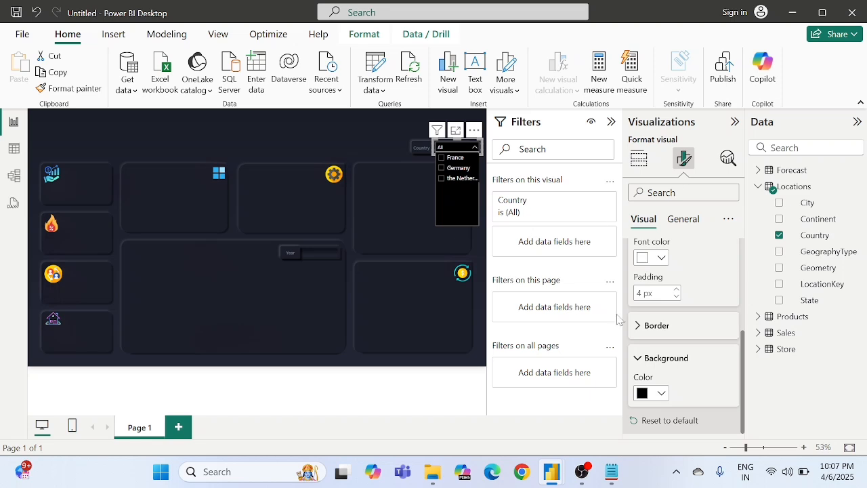
click(380, 132)
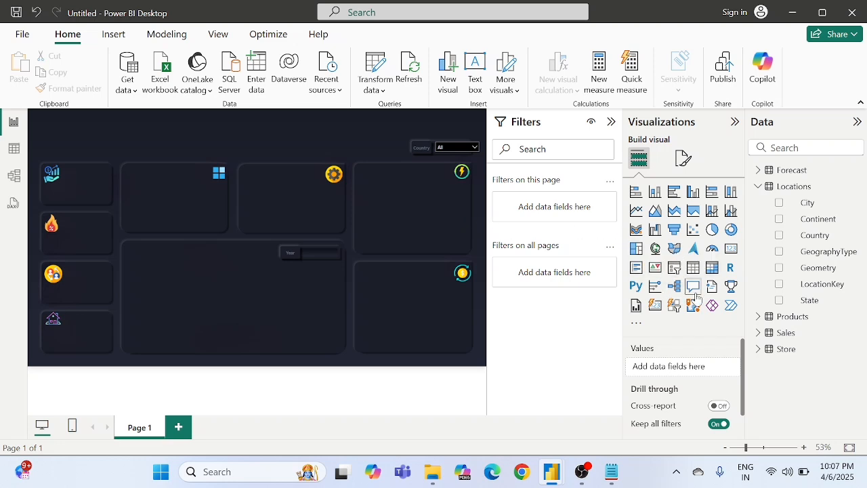
Step: Add a card visual, fit it into the first KPI box beside the sales icon, and fill it with SalesAmount from the Sales table
click(732, 250)
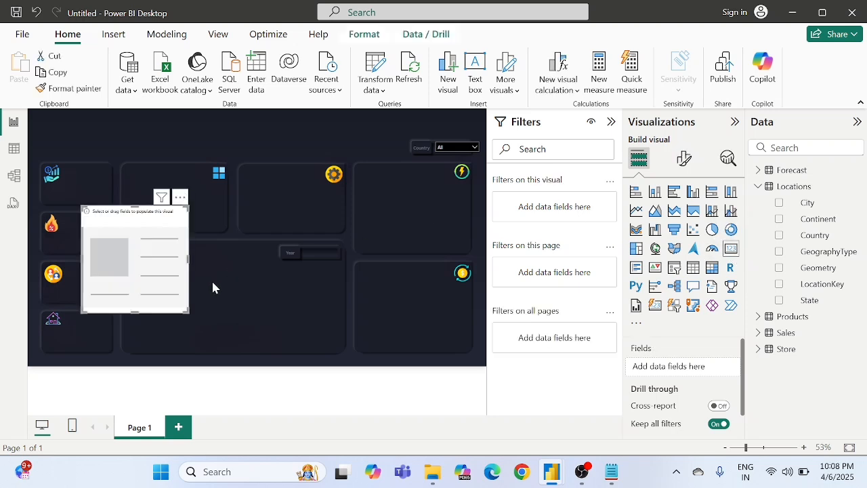
drag(185, 309, 88, 194)
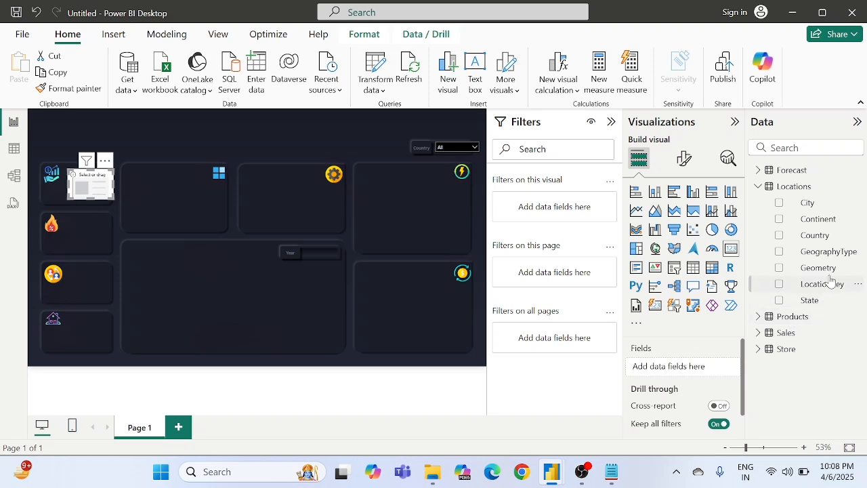
click(757, 191)
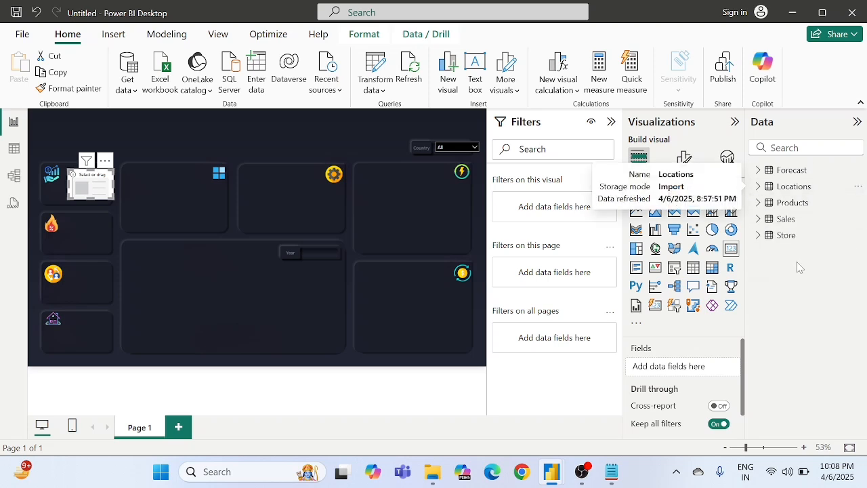
click(760, 220)
scroll(799, 264, down, 1)
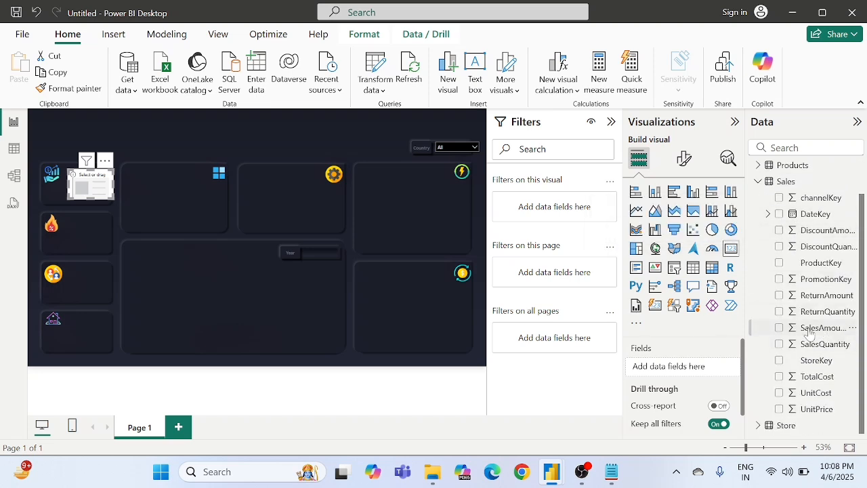
drag(809, 332, 690, 367)
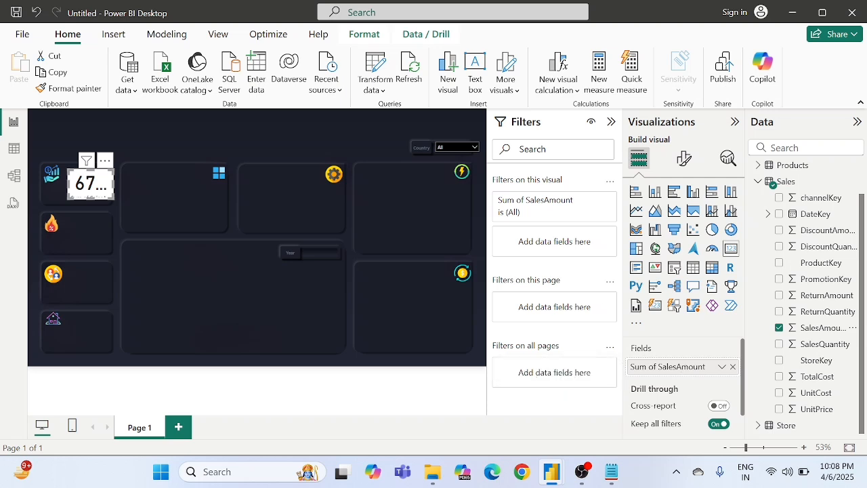
Step: Make the SalesAmount card's callout value bold with font size 31, and expand its category label settings
click(681, 161)
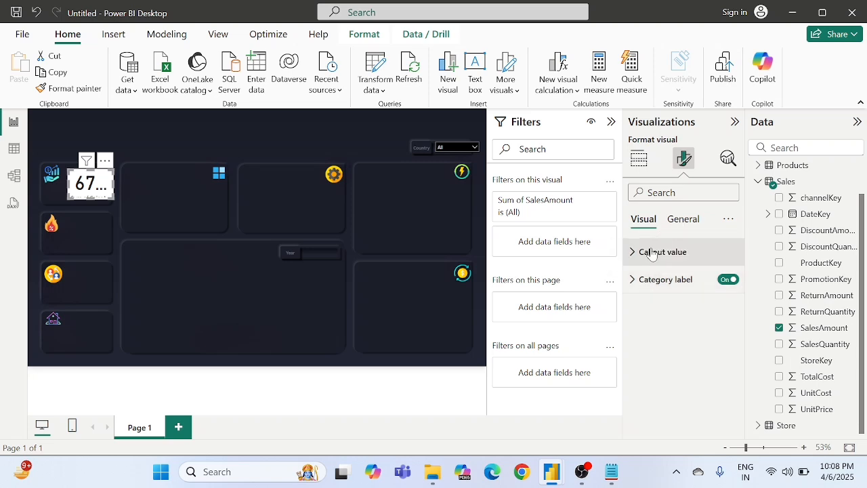
click(649, 252)
scroll(652, 256, down, 2)
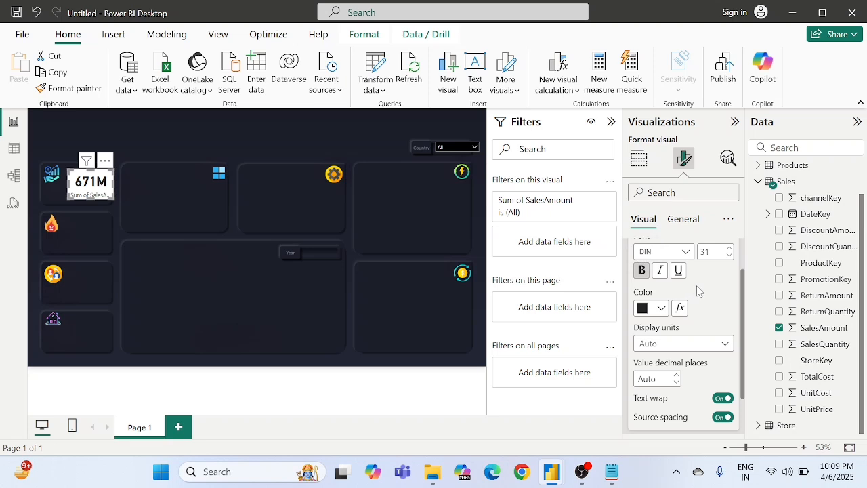
scroll(698, 292, down, 1)
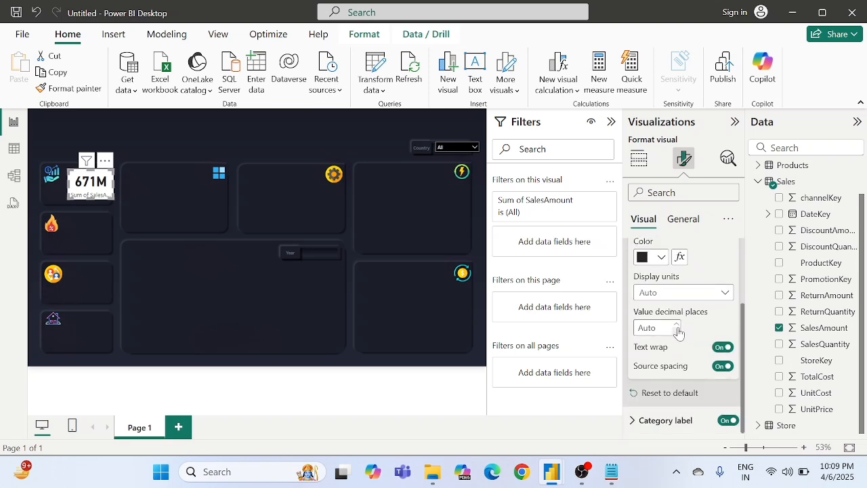
click(660, 421)
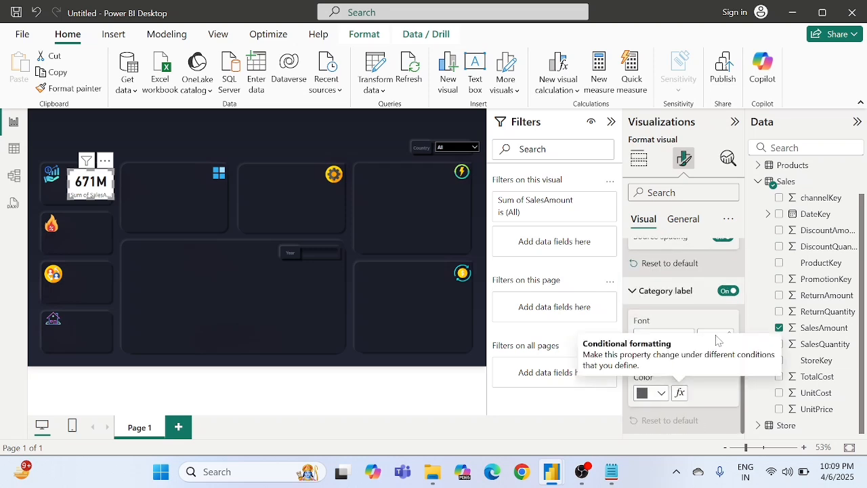
scroll(686, 301, up, 5)
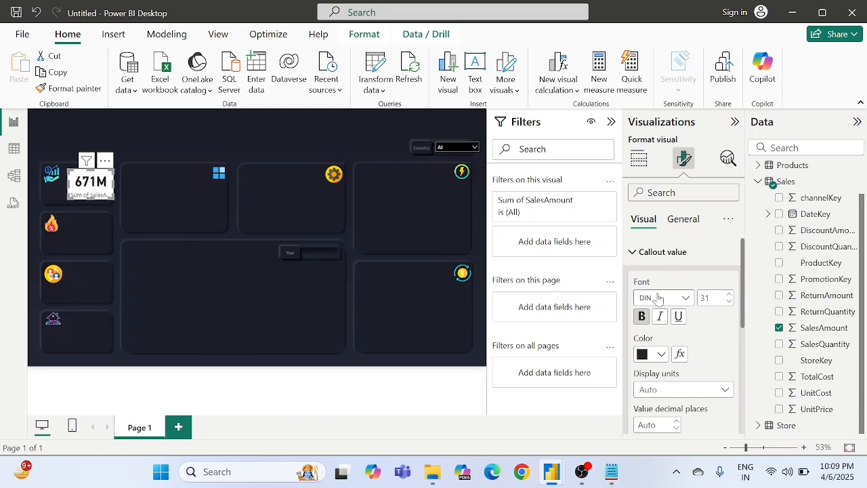
Step: Copy the yellow hex code F3BB42 from the color notes in Notepad and apply it as the card's callout value color
click(649, 362)
click(666, 394)
click(611, 471)
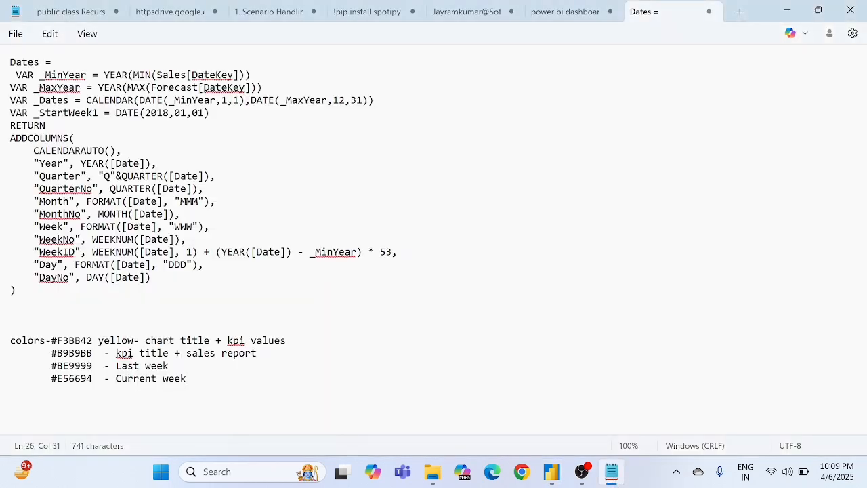
double_click(75, 340)
key(ctrl+c)
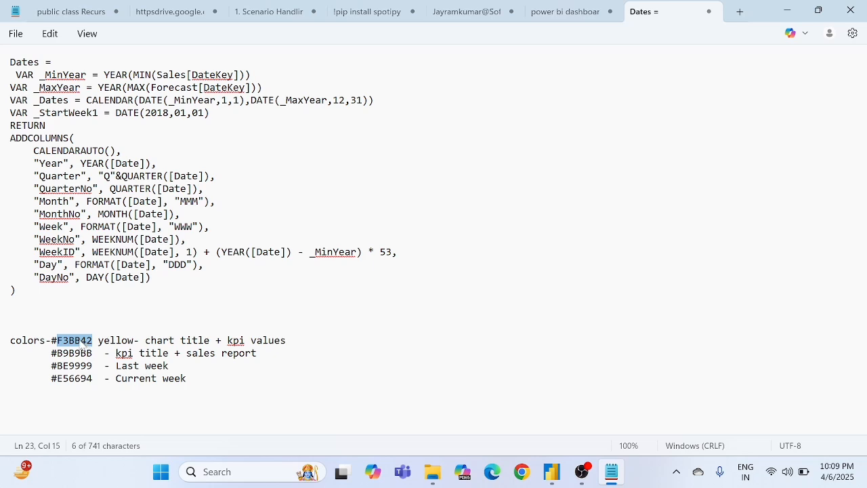
key(alt+Tab)
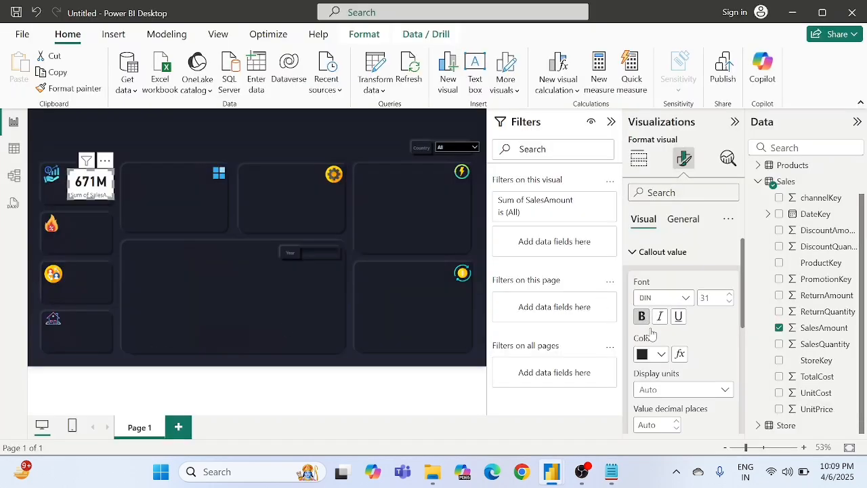
click(647, 355)
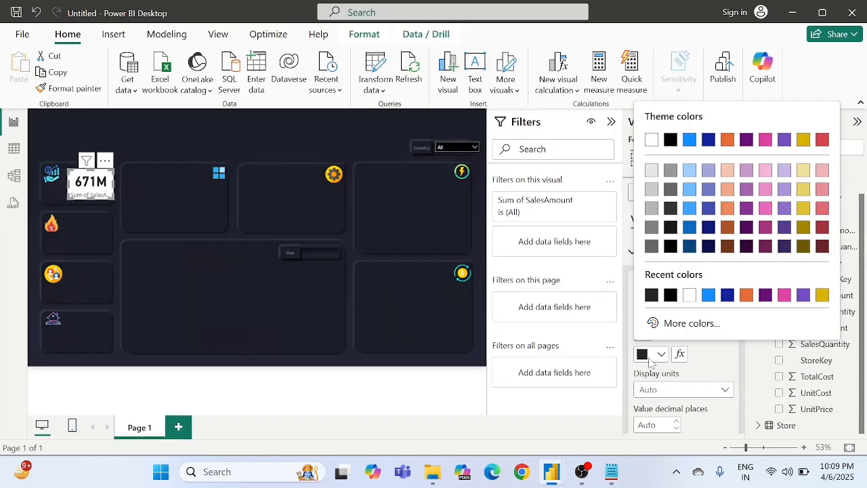
click(674, 323)
key(ctrl+v)
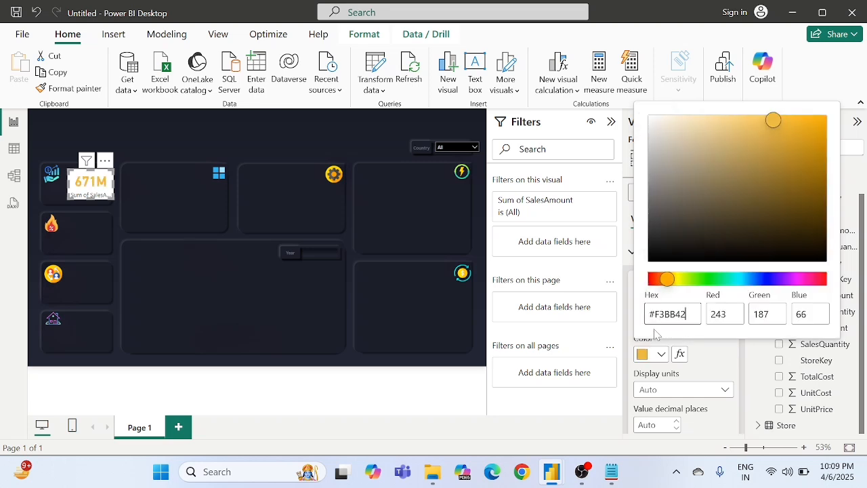
click(710, 353)
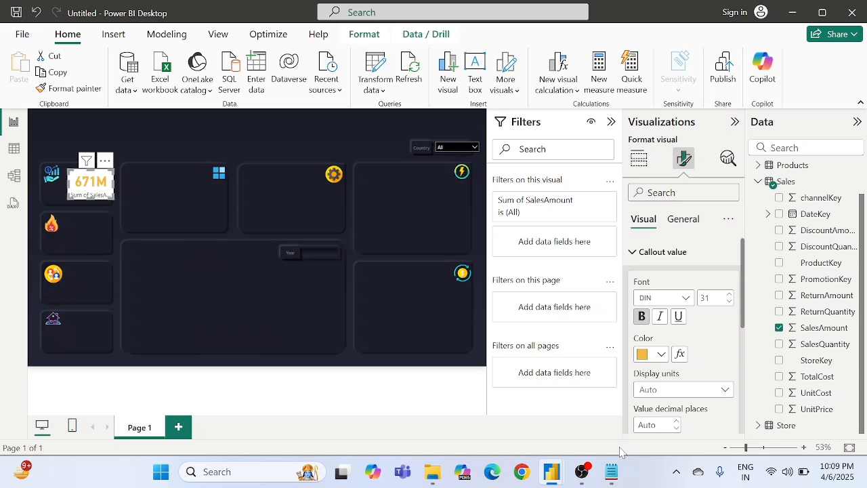
Step: Copy the KPI title hex code B9B9BB from the Notepad color notes and apply it as the card's category label color
click(611, 472)
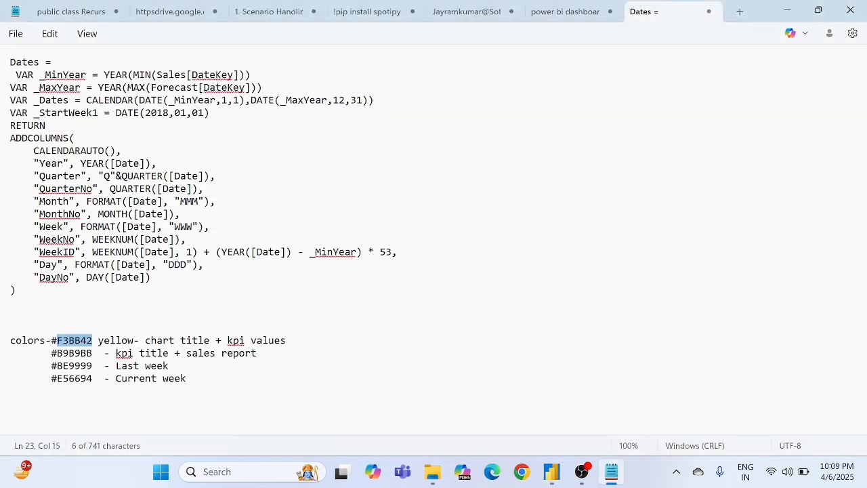
double_click(81, 354)
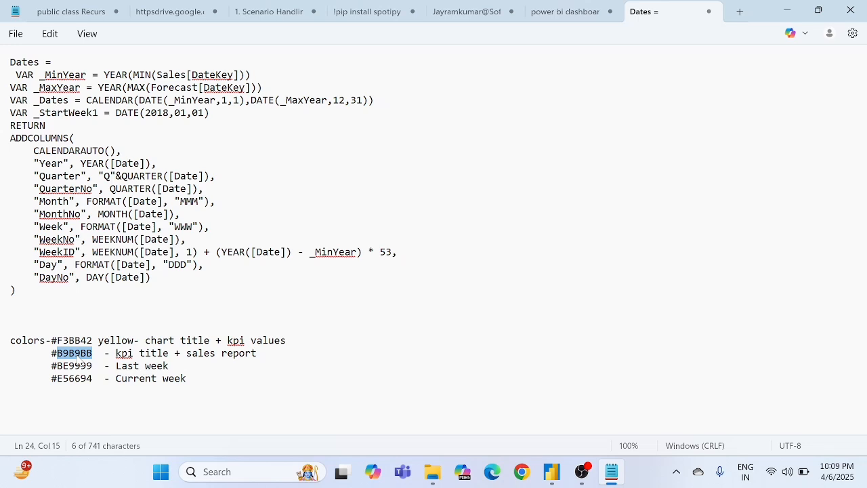
key(alt+Tab)
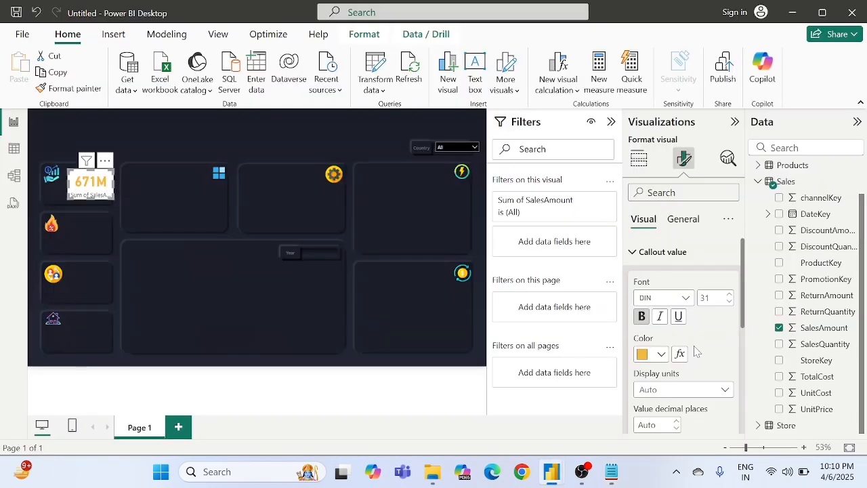
scroll(695, 350, down, 5)
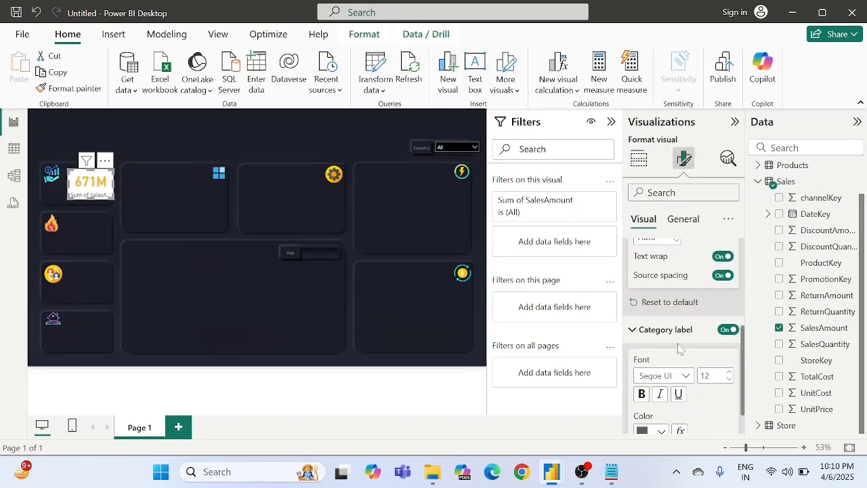
scroll(659, 342, down, 1)
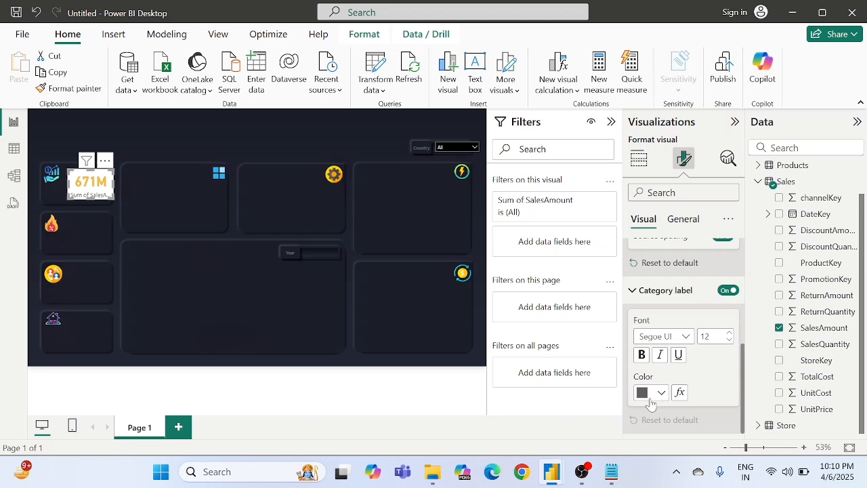
click(650, 395)
click(671, 362)
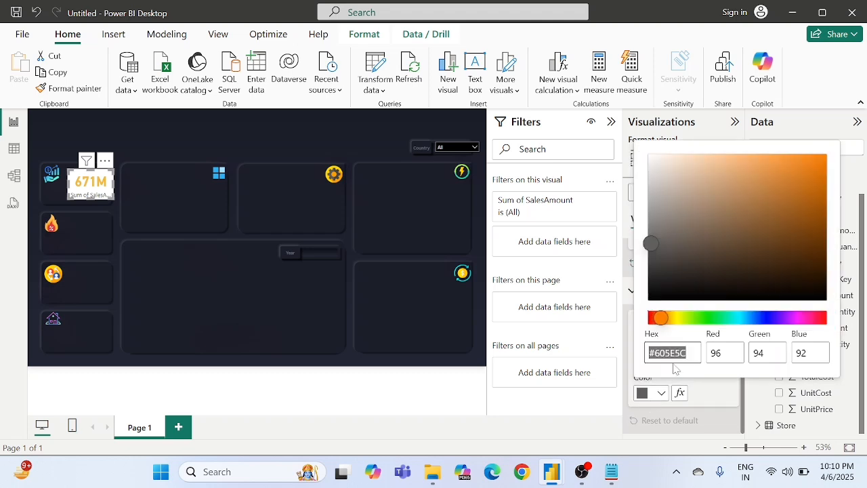
click(663, 321)
text(#B9B9BB)
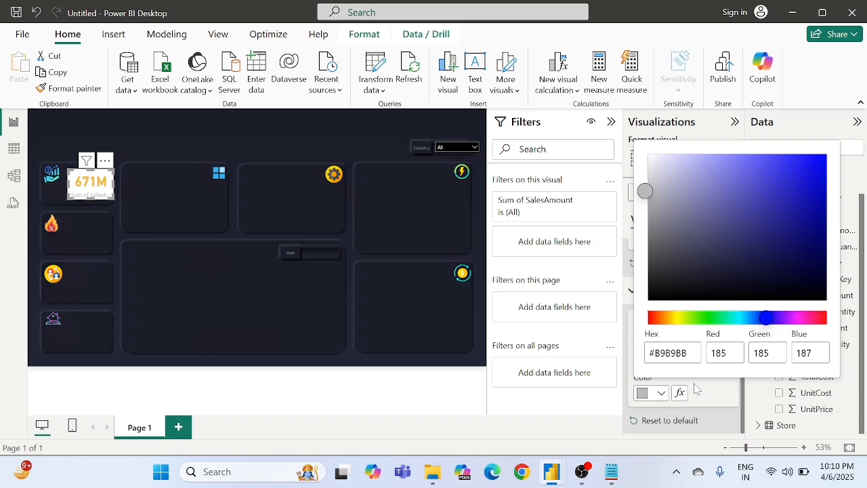
click(700, 390)
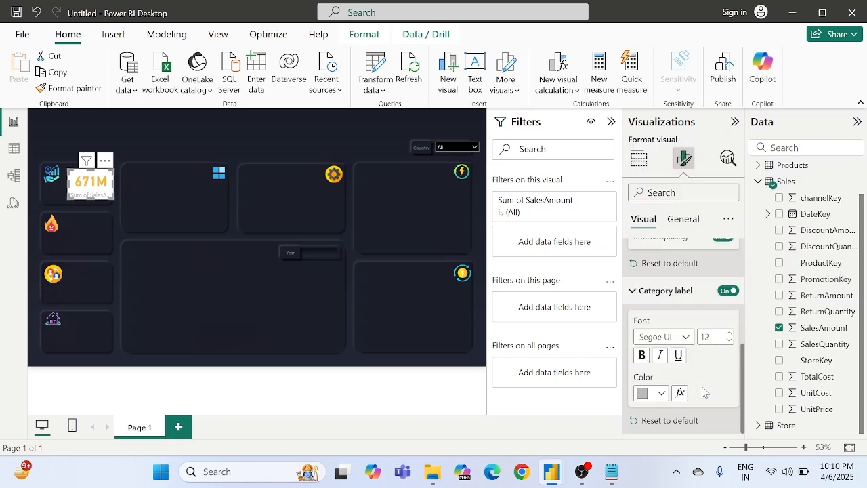
Step: Set the card's background transparency to 100% and shift the card slightly to sit better inside the first KPI box
click(681, 218)
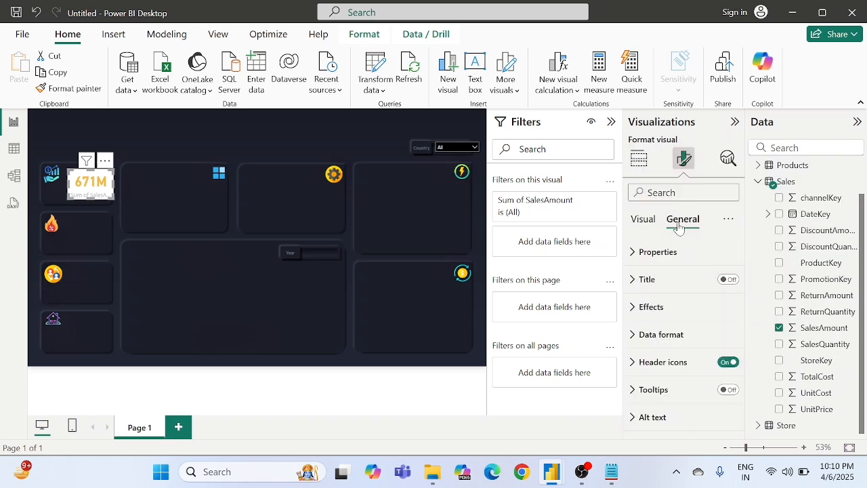
click(650, 313)
scroll(650, 313, down, 3)
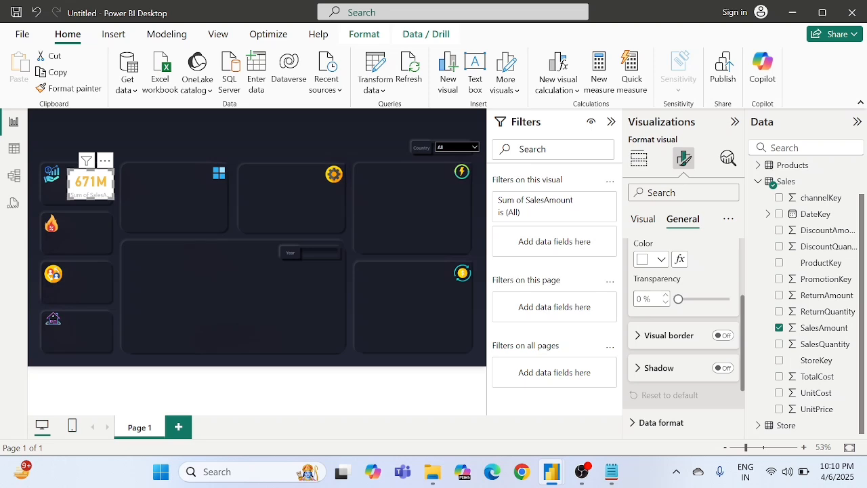
text(100)
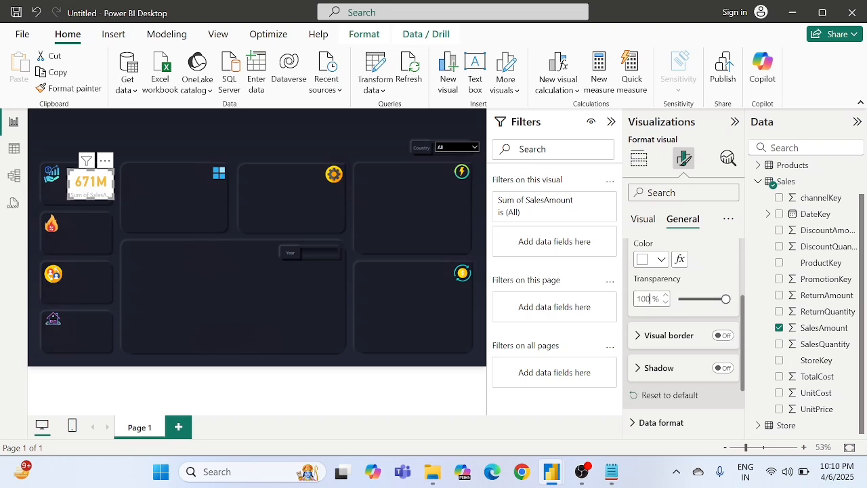
key(Return)
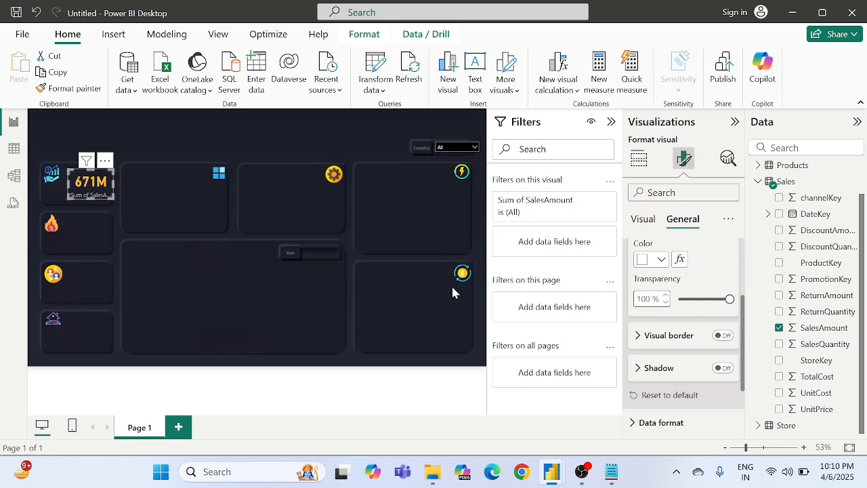
click(119, 190)
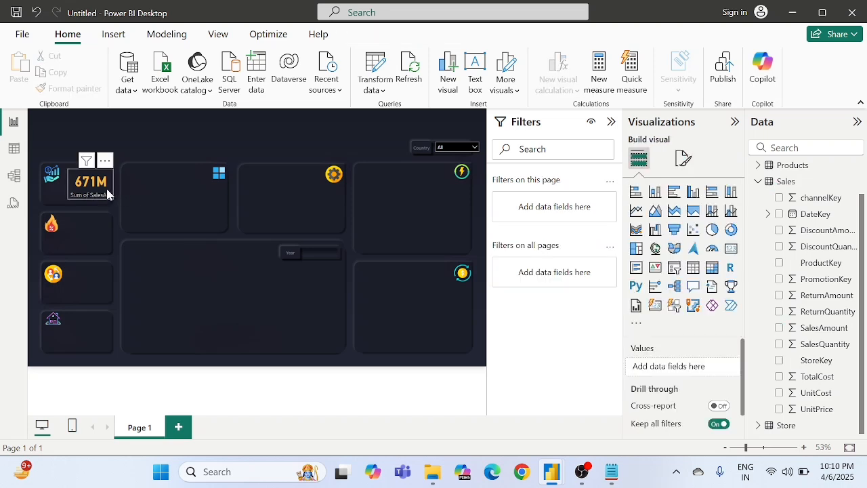
drag(107, 191, 104, 193)
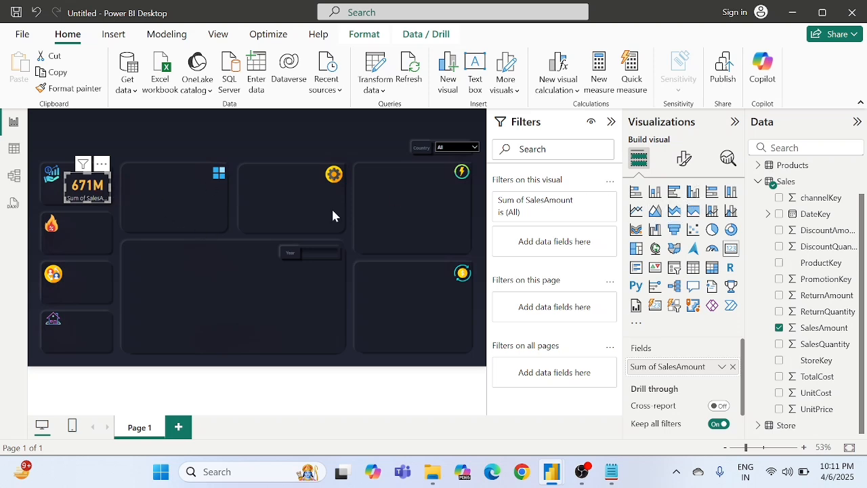
click(684, 158)
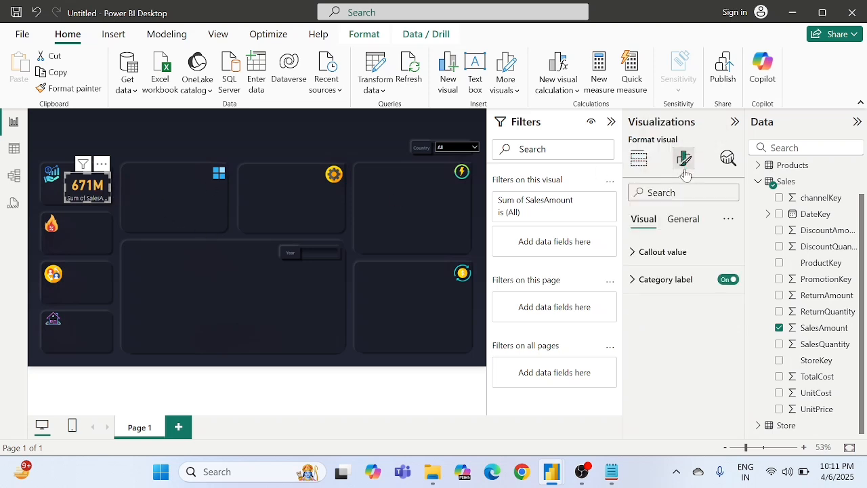
click(681, 220)
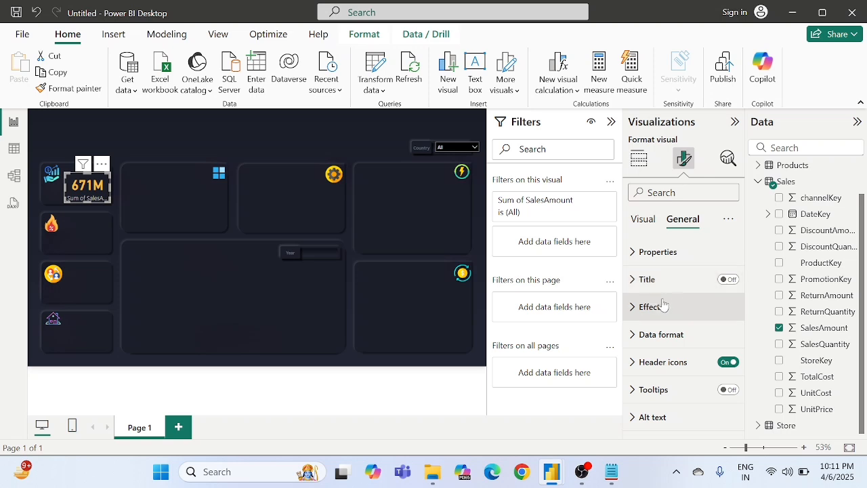
click(659, 306)
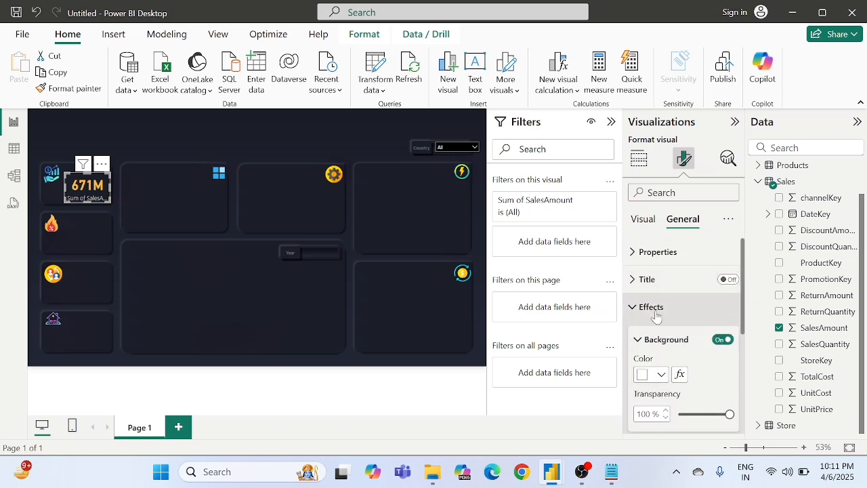
click(655, 308)
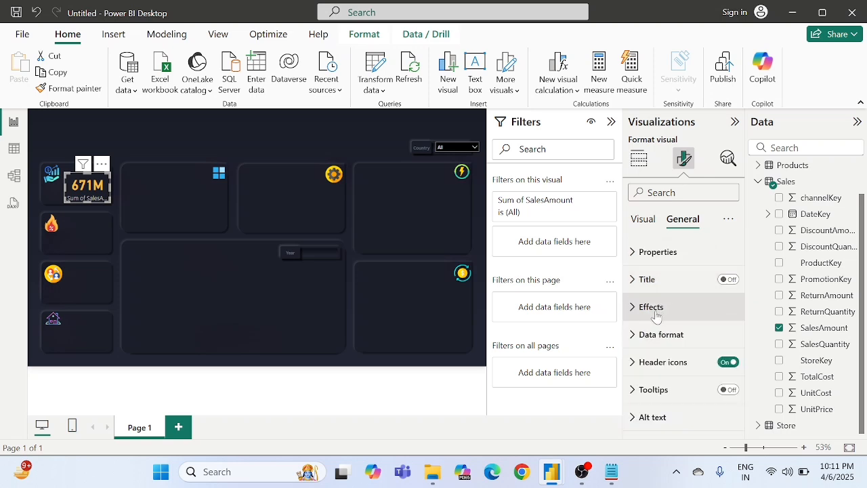
click(646, 221)
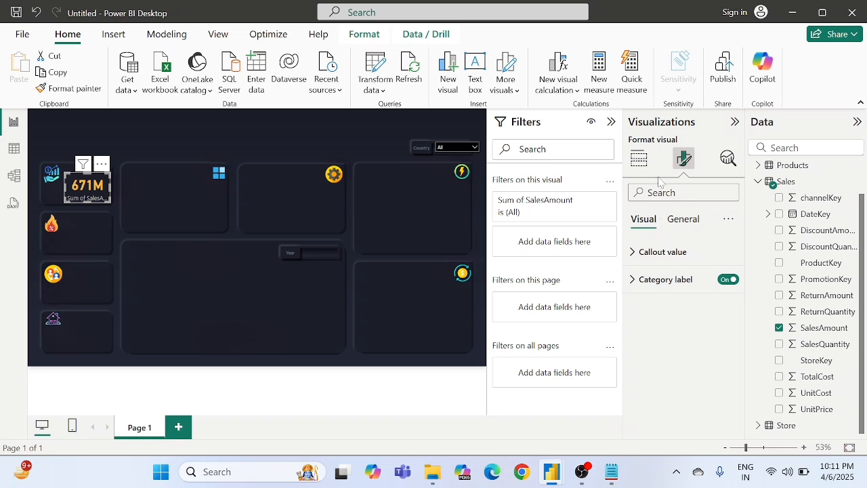
Step: Rename the card's SalesAmount field to Current Week for this visual and open the card's format settings
click(640, 160)
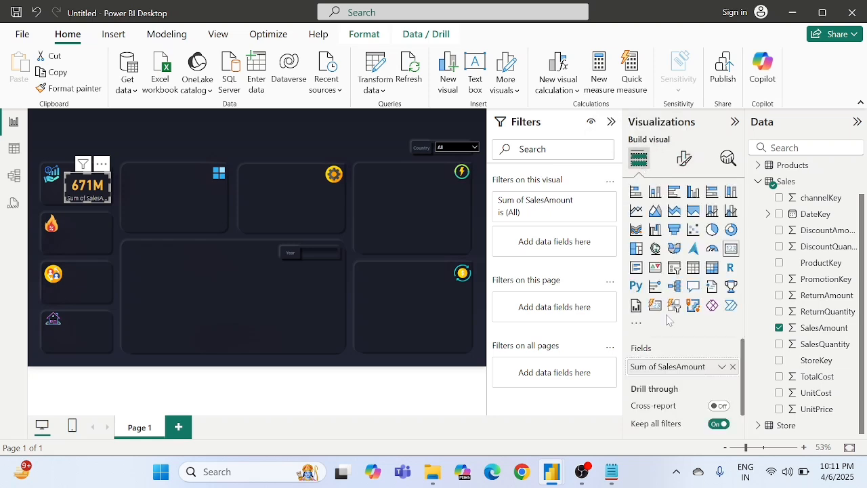
right_click(662, 370)
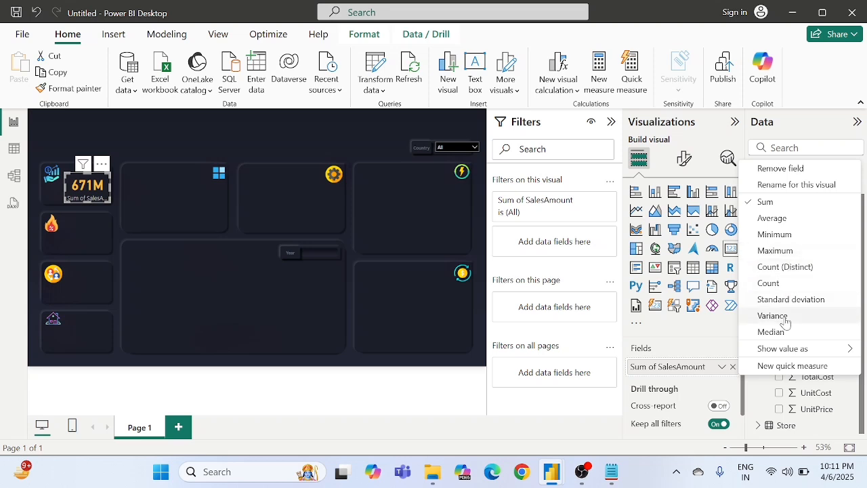
click(791, 185)
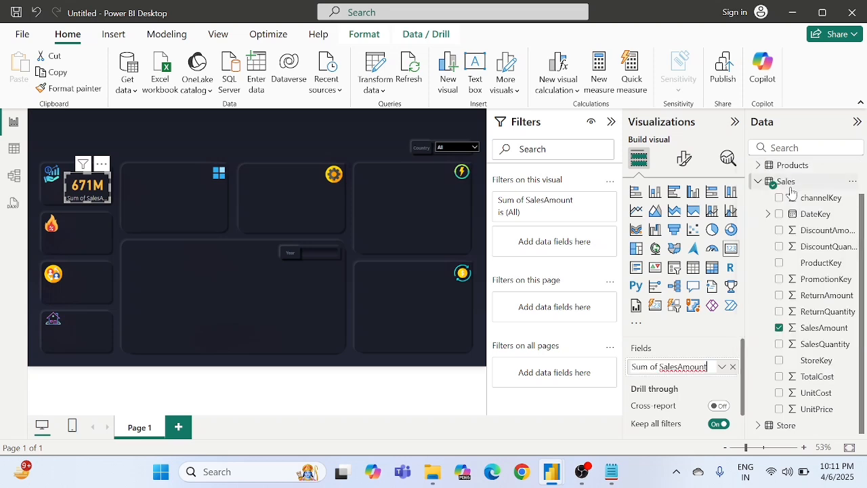
key(BackSpace)
key(BackSpace)
key(BackSpace)
key(BackSpace)
key(BackSpace)
key(BackSpace)
key(BackSpace)
key(BackSpace)
key(BackSpace)
key(BackSpace)
key(BackSpace)
key(BackSpace)
key(BackSpace)
key(BackSpace)
key(BackSpace)
key(BackSpace)
key(BackSpace)
key(BackSpace)
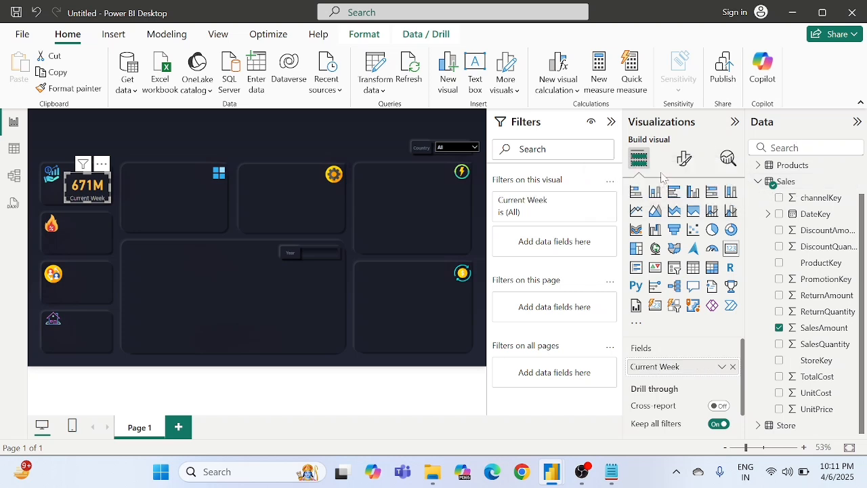
click(685, 158)
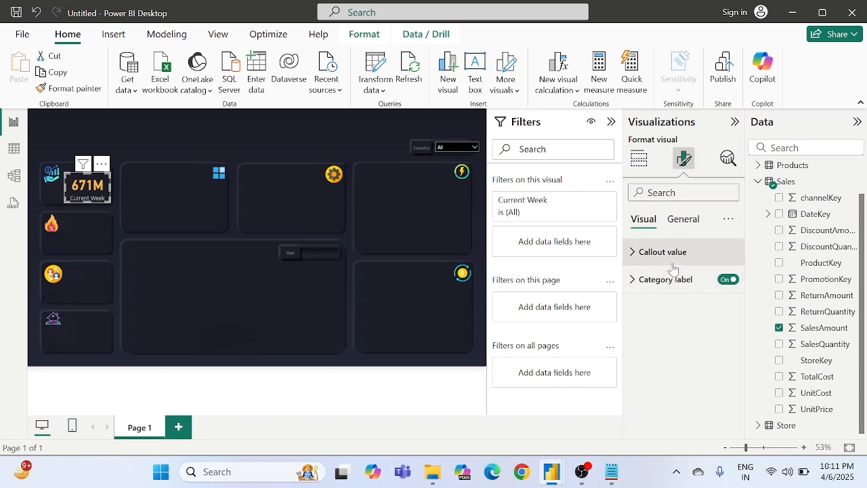
Step: Set the Current Week card's callout value font size to 30 and deselect the card
click(677, 254)
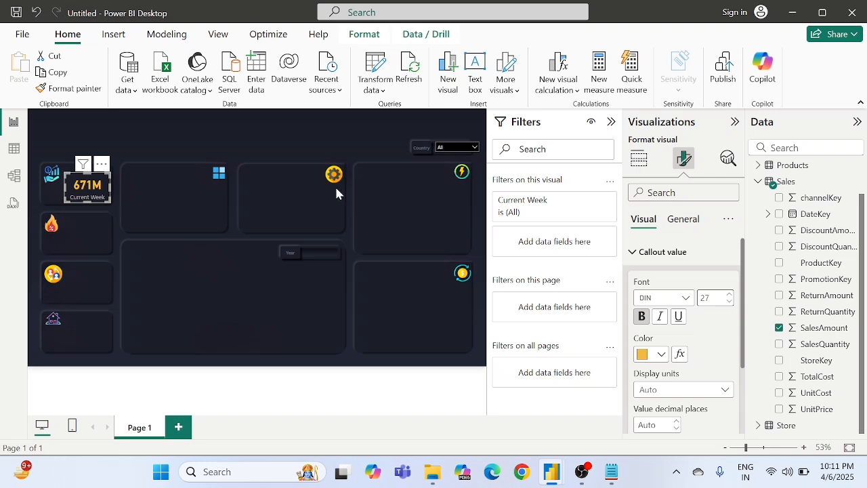
click(730, 296)
click(729, 295)
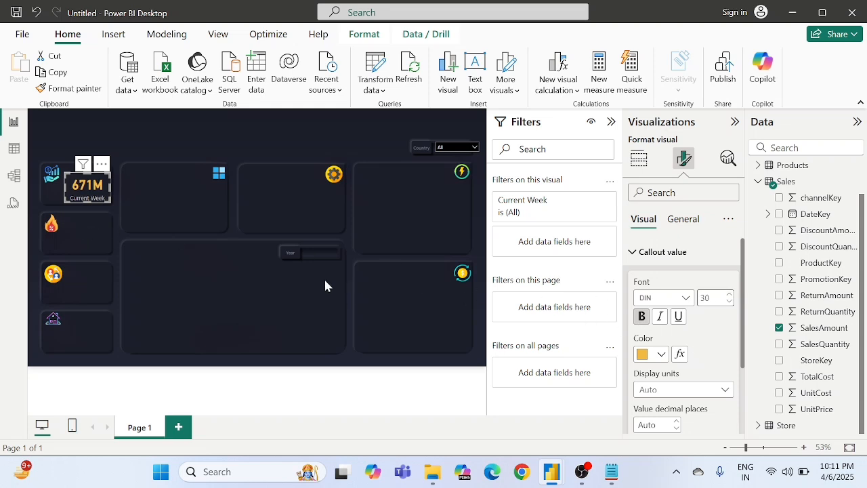
click(123, 229)
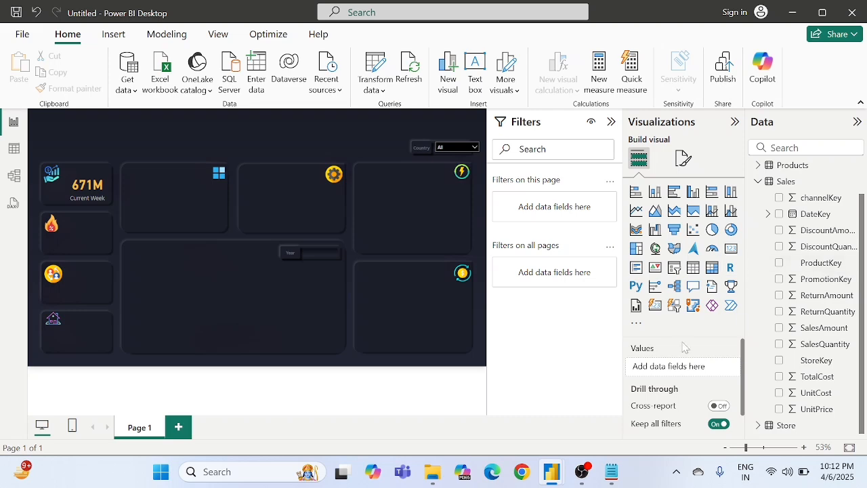
Step: Copy the complete Dates table DAX formula from the Notepad notes and return to Power BI
click(612, 472)
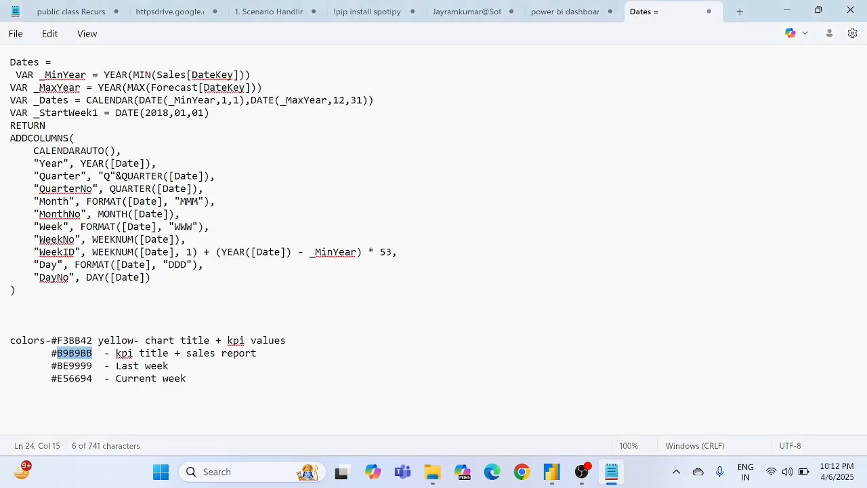
drag(17, 290, 10, 62)
key(ctrl+c)
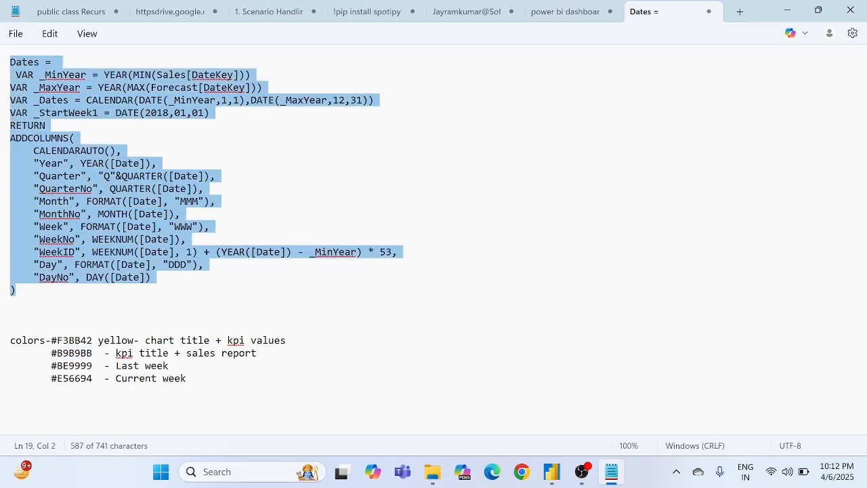
key(alt+Tab)
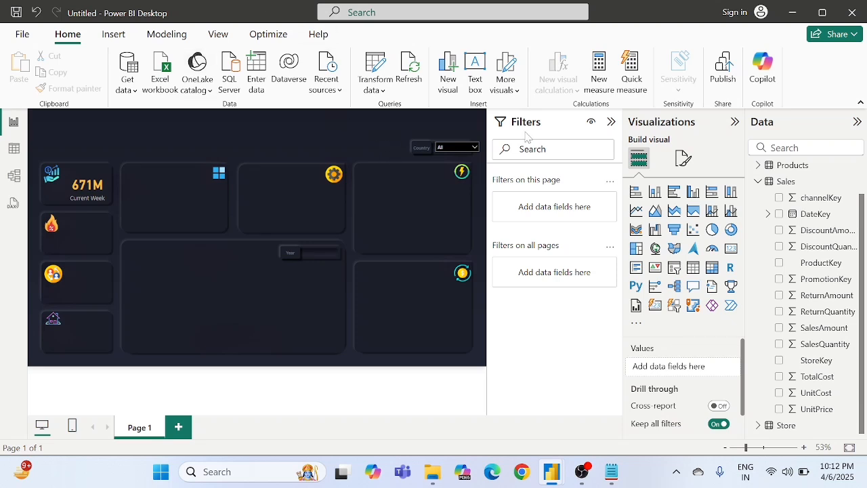
Step: Create a new calculated table in Table view and paste the copied Dates formula as its definition
click(759, 182)
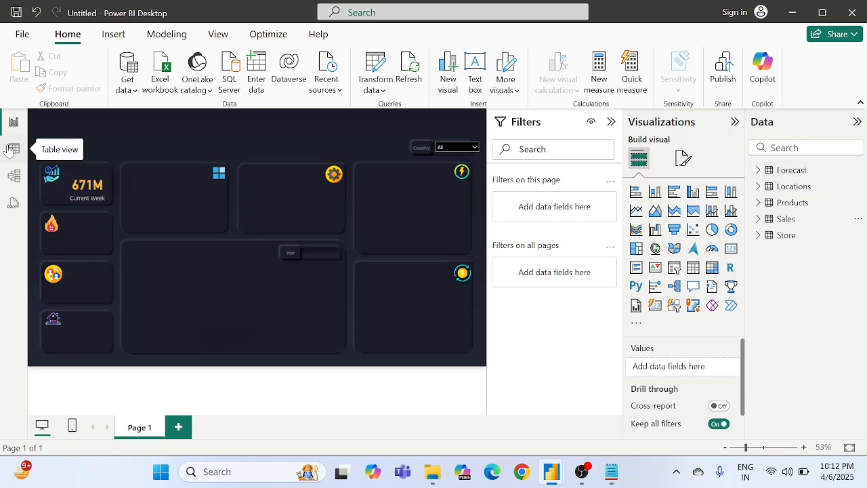
click(13, 149)
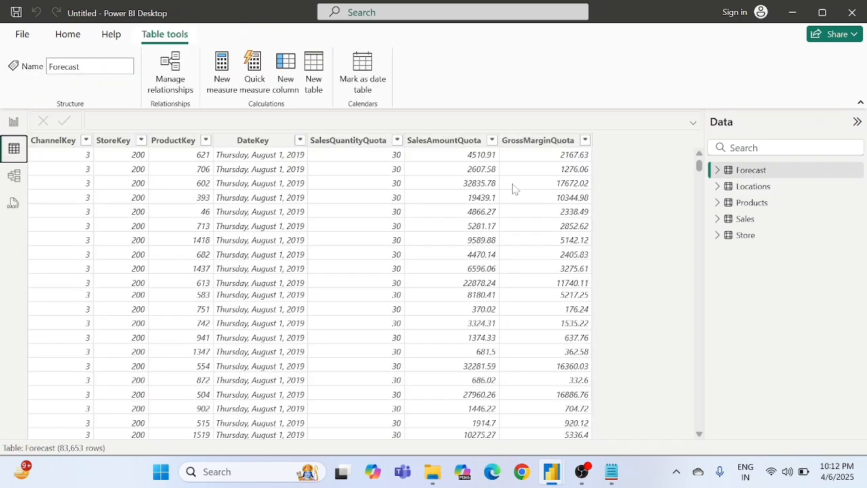
click(314, 76)
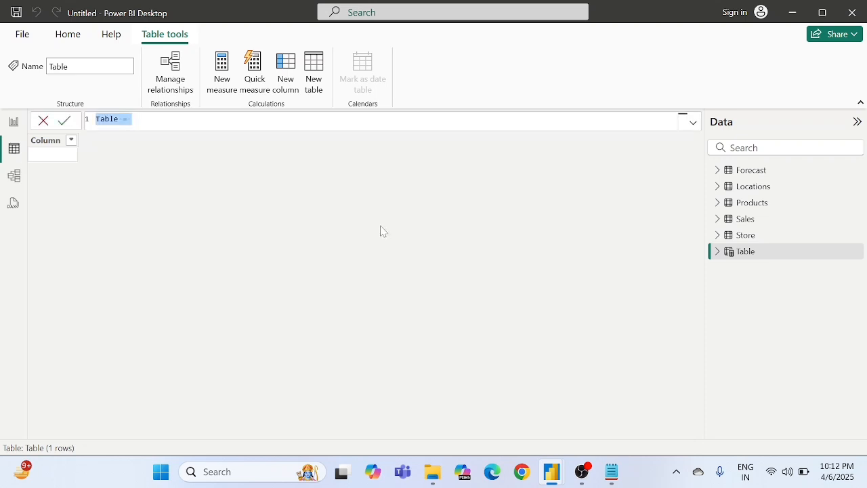
key(ctrl+v)
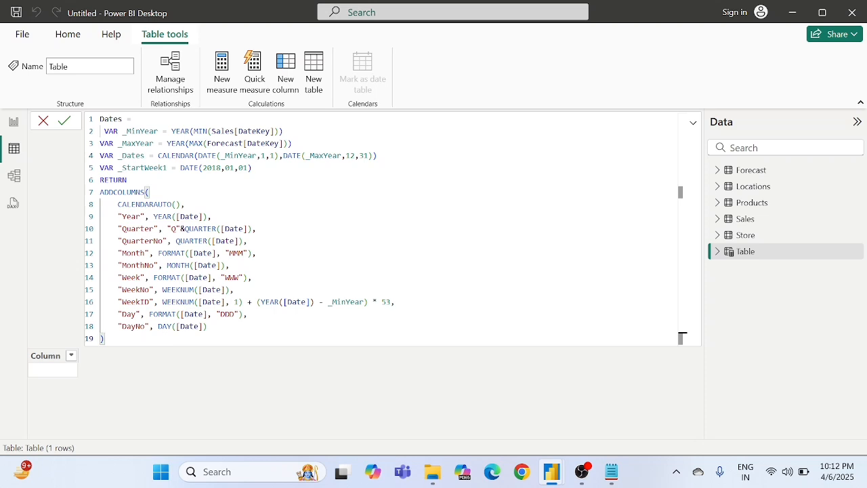
Step: Examine the overall structure of the Dates formula: the RETURN block and the _MinYear, _MaxYear, _Dates and _StartWeek1 variables
click(127, 180)
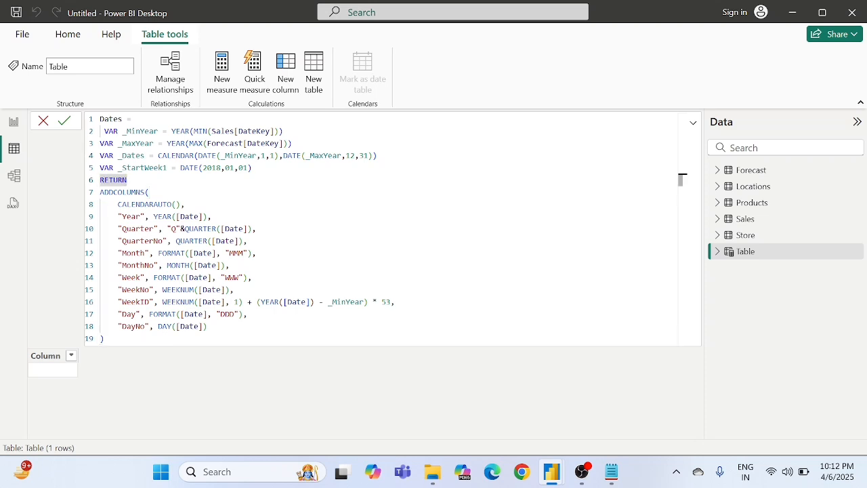
drag(208, 327, 108, 181)
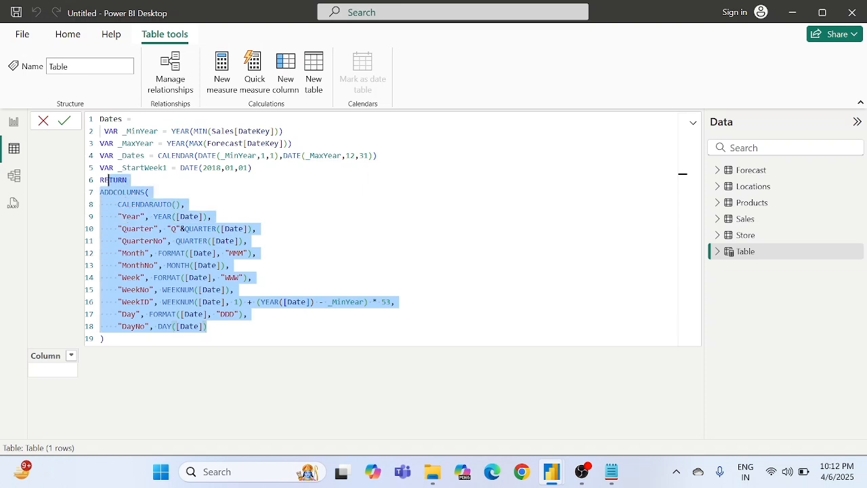
click(129, 180)
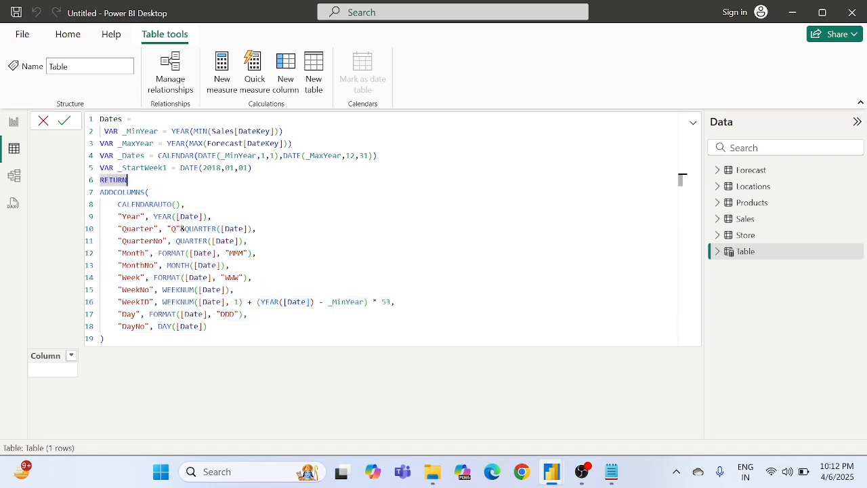
click(113, 119)
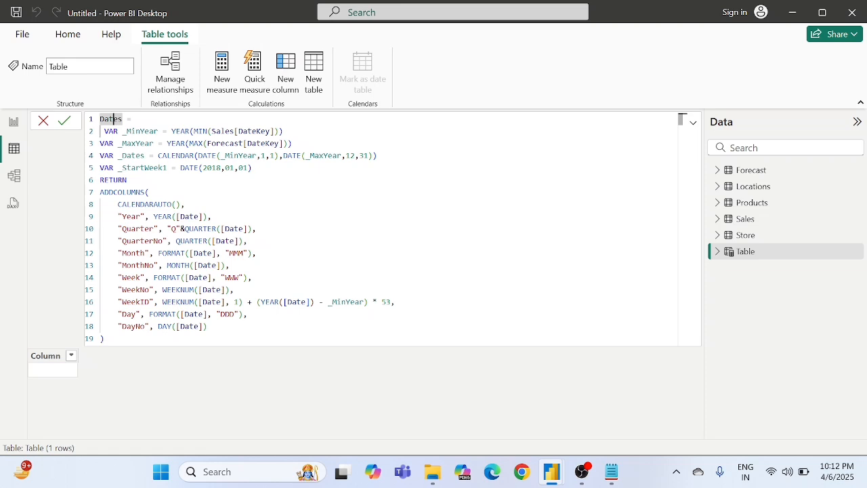
click(139, 131)
click(139, 144)
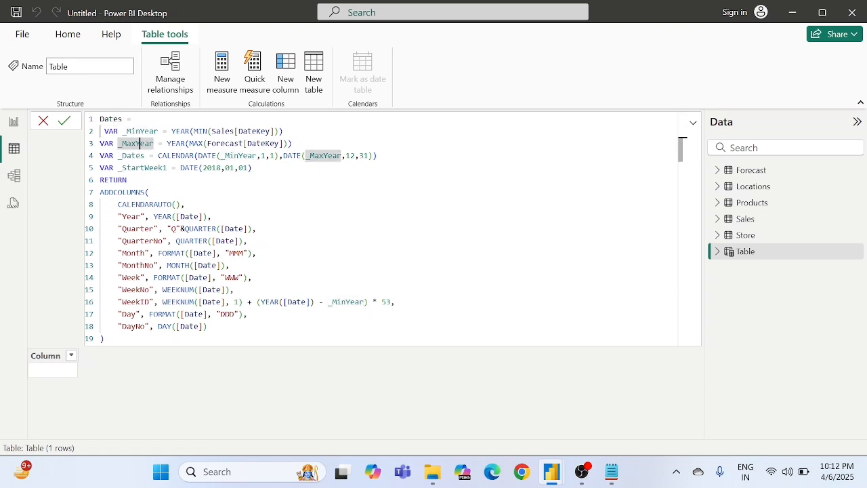
click(136, 156)
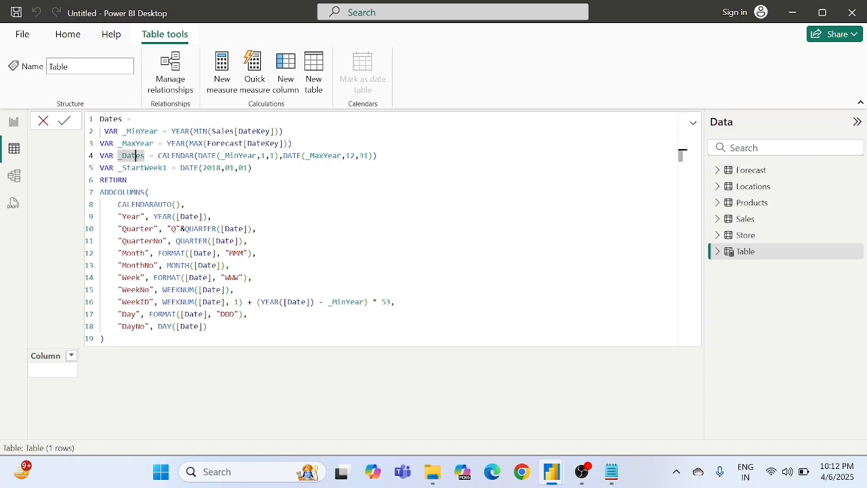
click(149, 168)
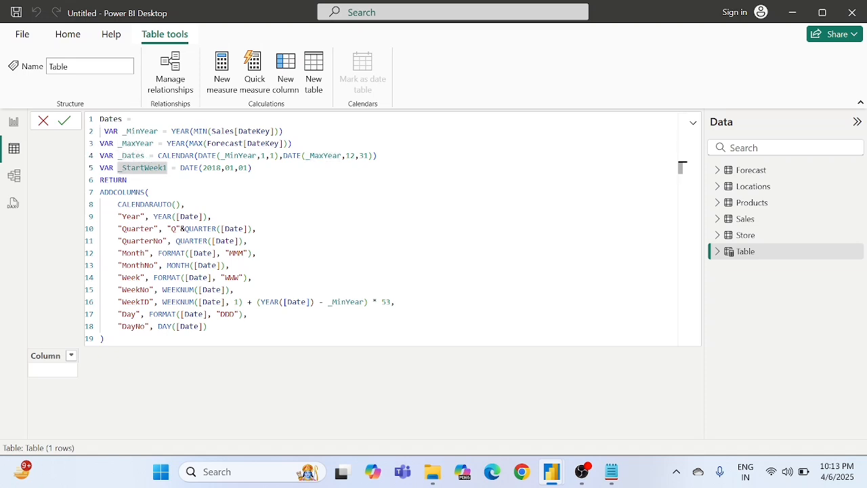
Step: Examine the ADDCOLUMNS part of the formula, from Year to Day, including the MMM, WWW and DDD format strings
click(118, 191)
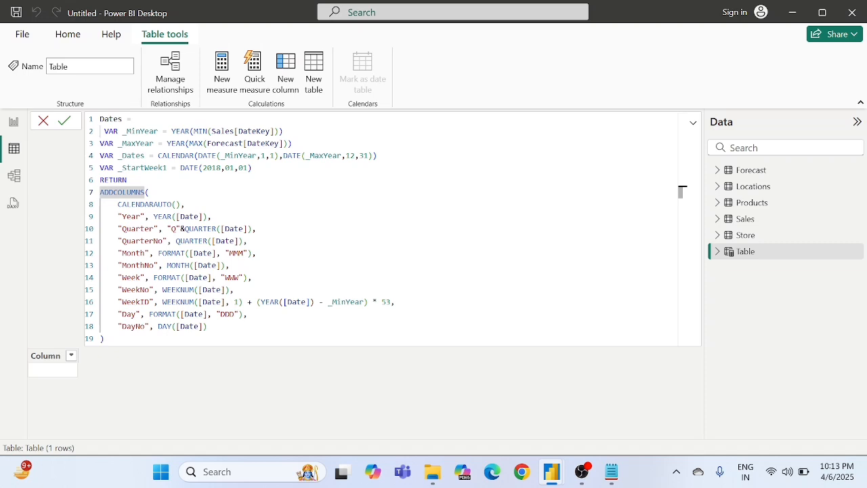
click(131, 217)
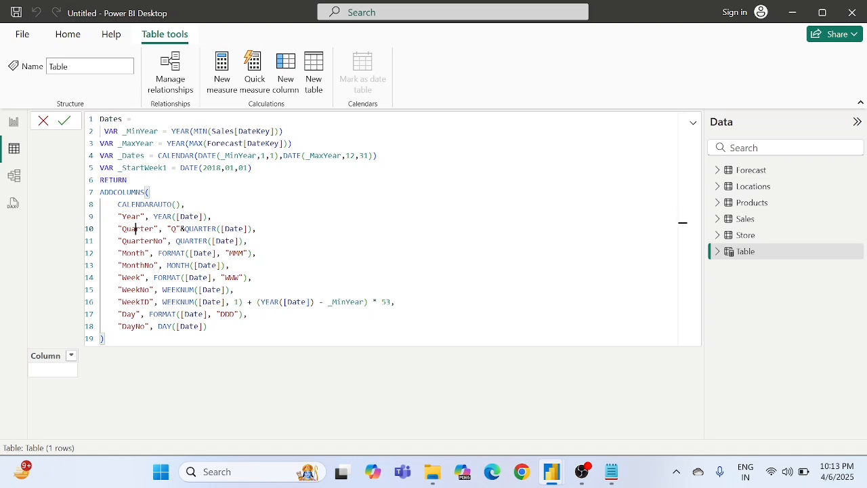
click(136, 228)
click(135, 241)
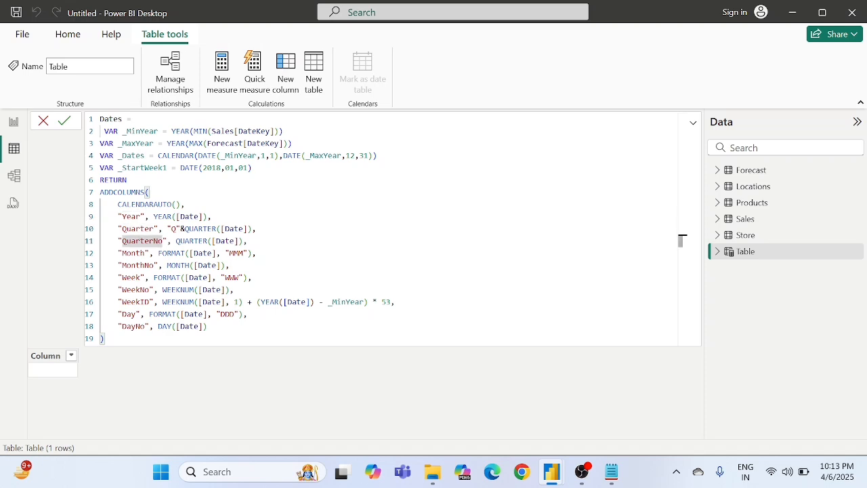
click(136, 253)
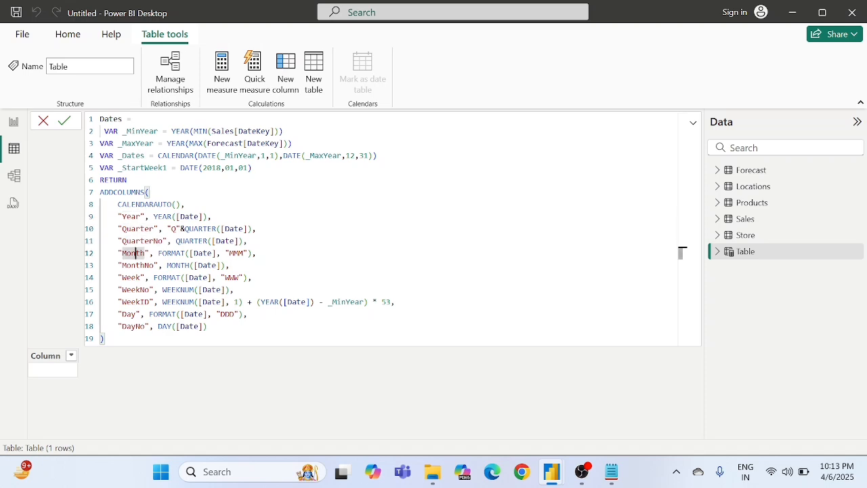
click(140, 265)
click(134, 277)
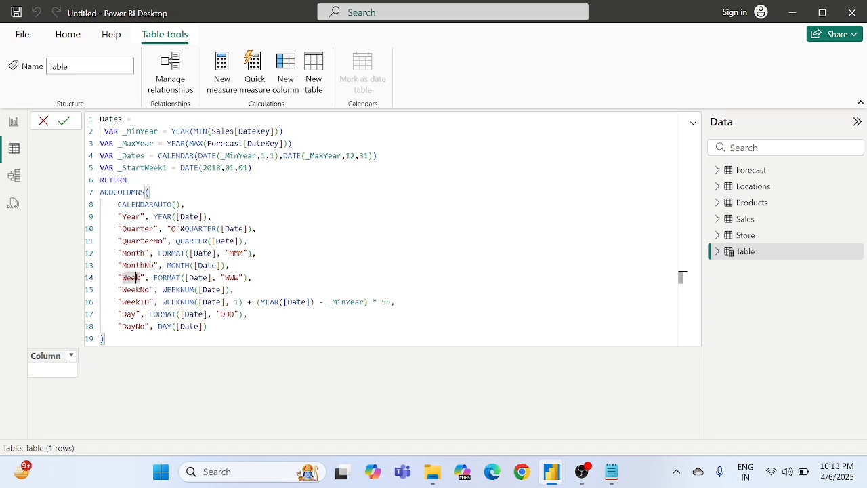
click(140, 289)
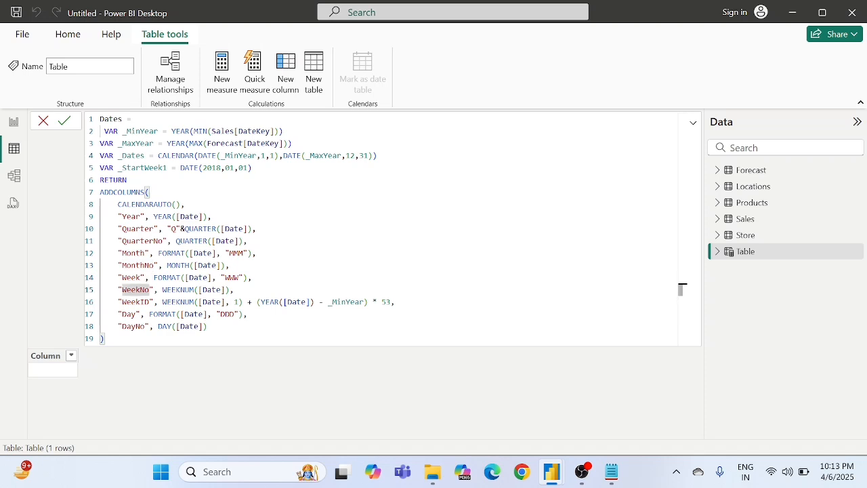
click(238, 277)
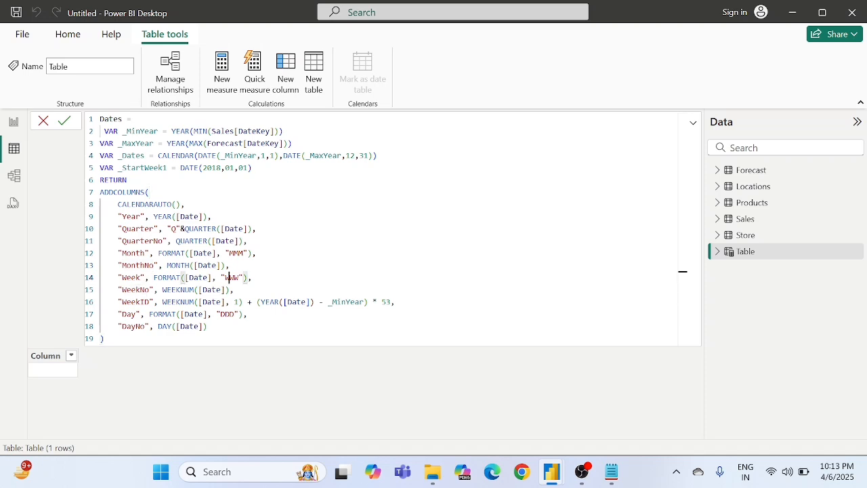
click(243, 253)
click(234, 240)
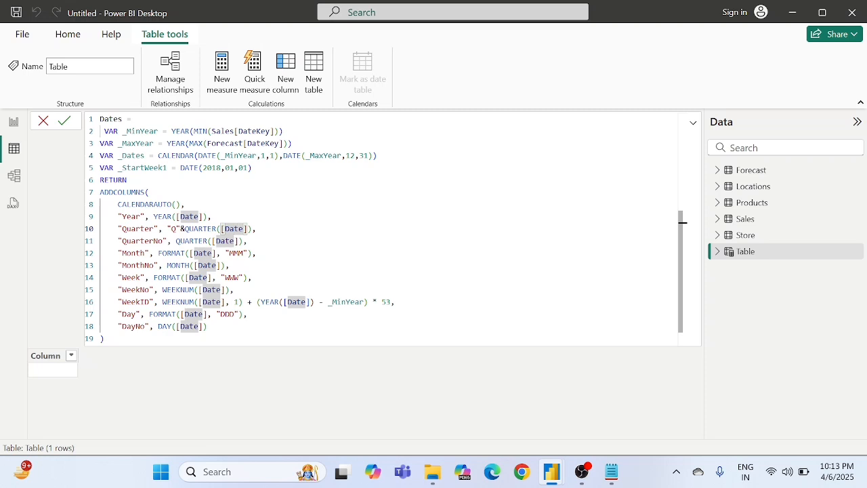
click(184, 302)
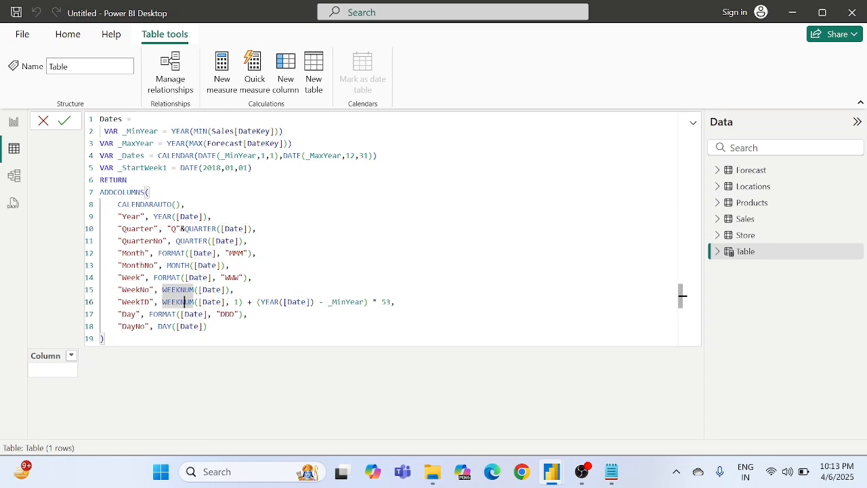
click(158, 314)
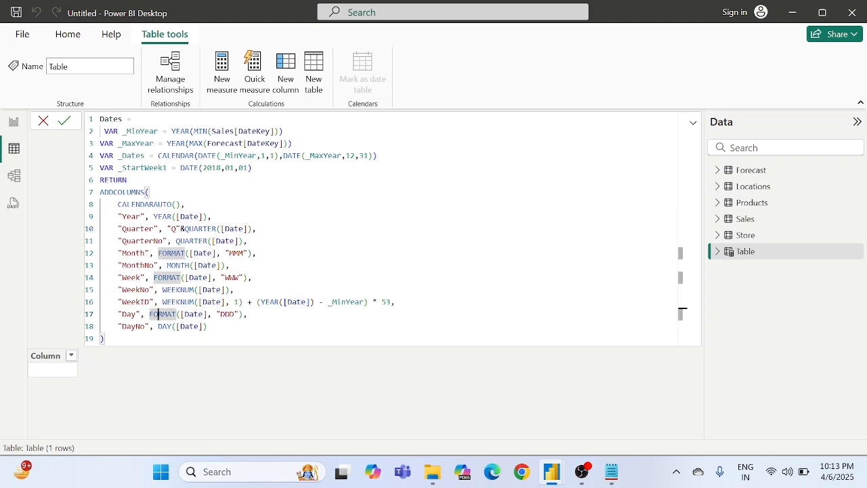
double_click(233, 313)
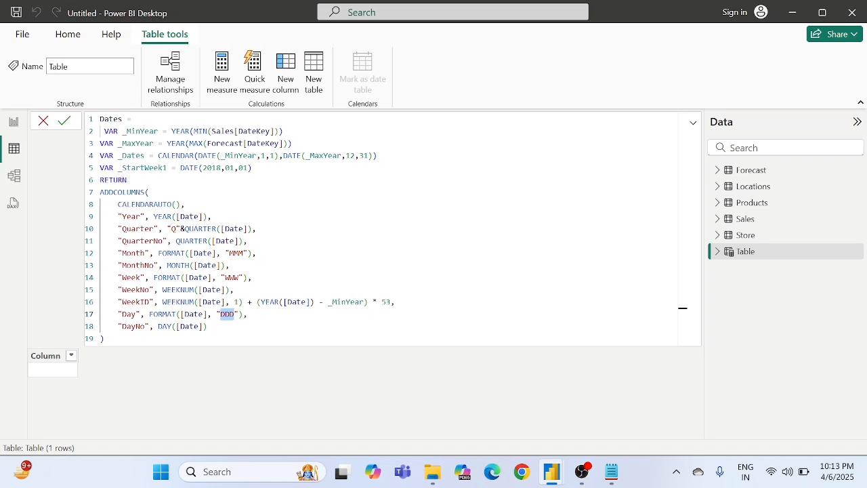
Step: Examine how _MinYear and _MaxYear are derived from the DateKey columns of the Sales and Forecast tables
drag(104, 131, 284, 131)
click(284, 131)
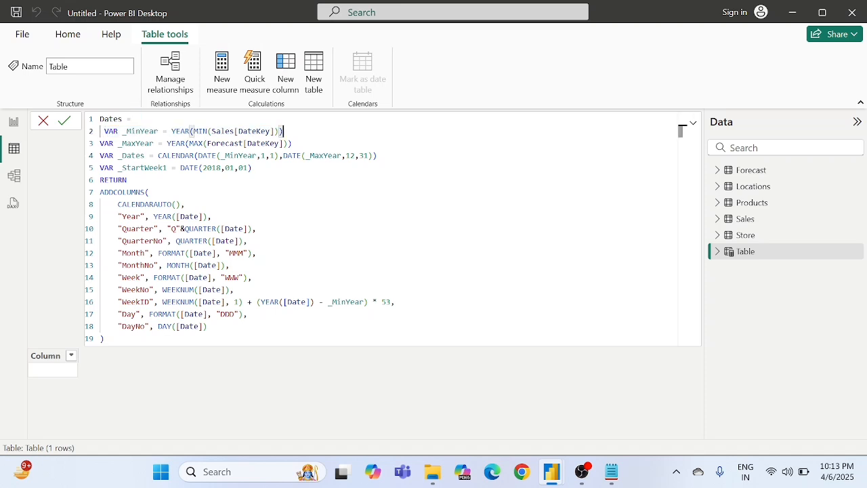
click(136, 132)
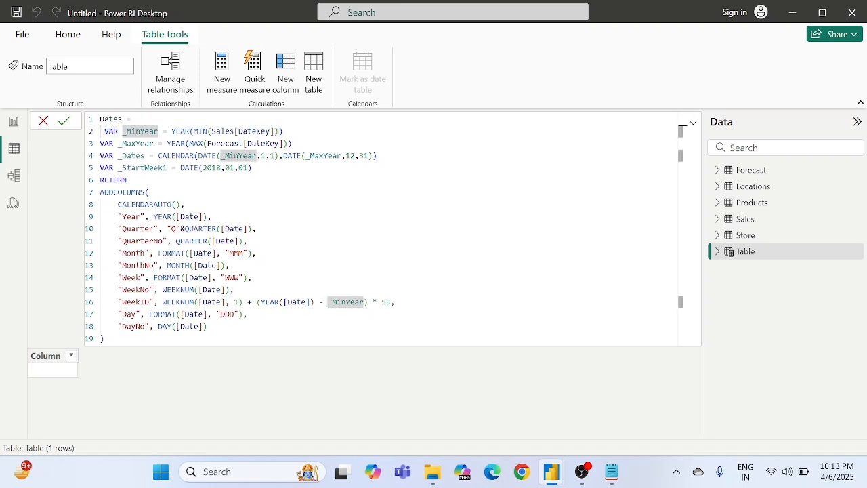
click(145, 144)
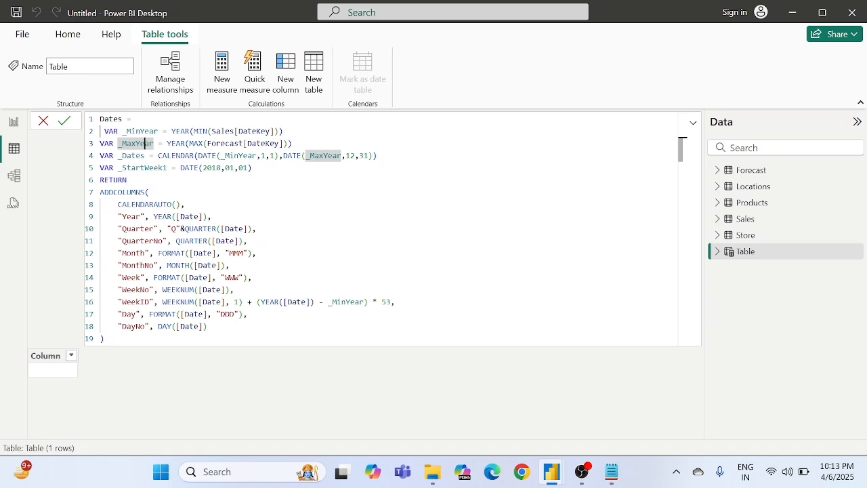
click(248, 131)
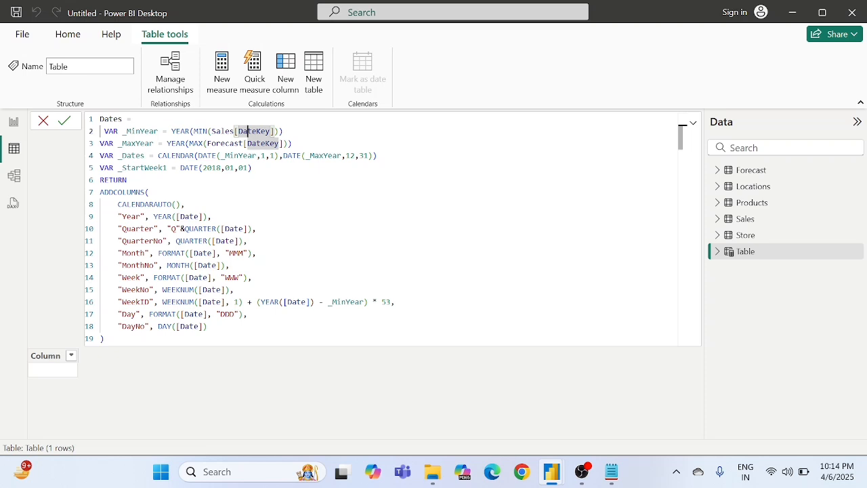
click(203, 130)
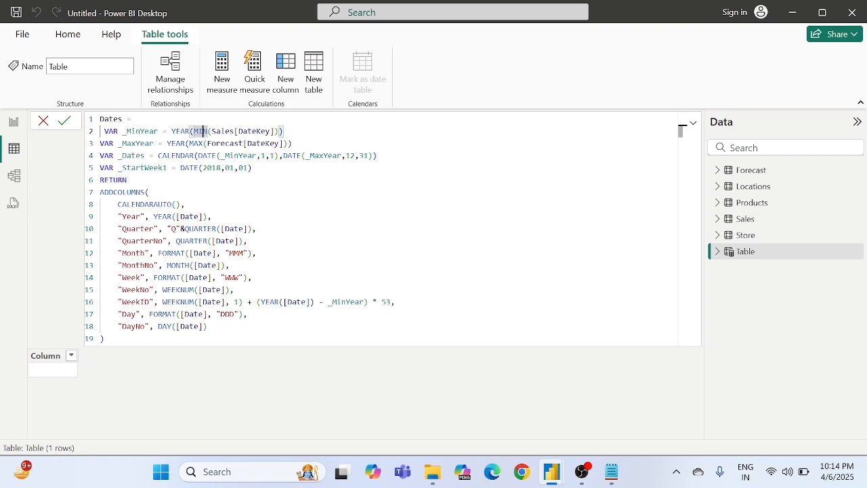
click(175, 131)
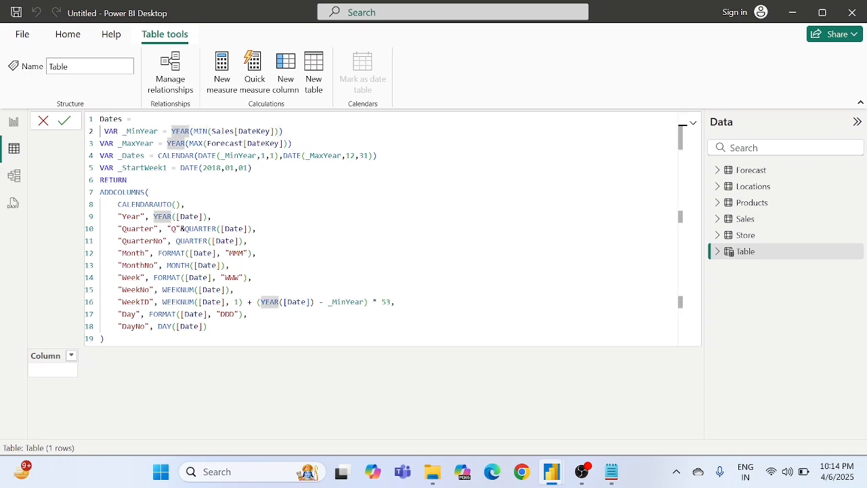
click(227, 143)
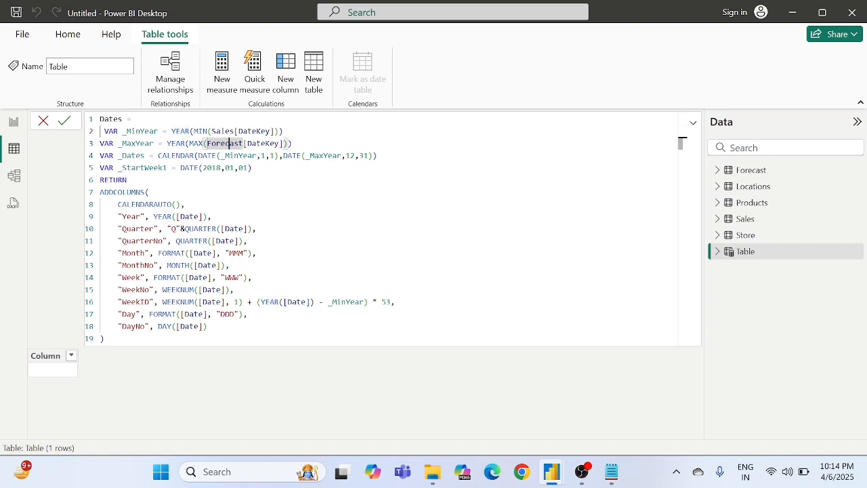
Step: Examine how _Dates builds its CALENDAR range from _MinYear and _MaxYear, and how _StartWeek1 is defined with DATE
click(193, 143)
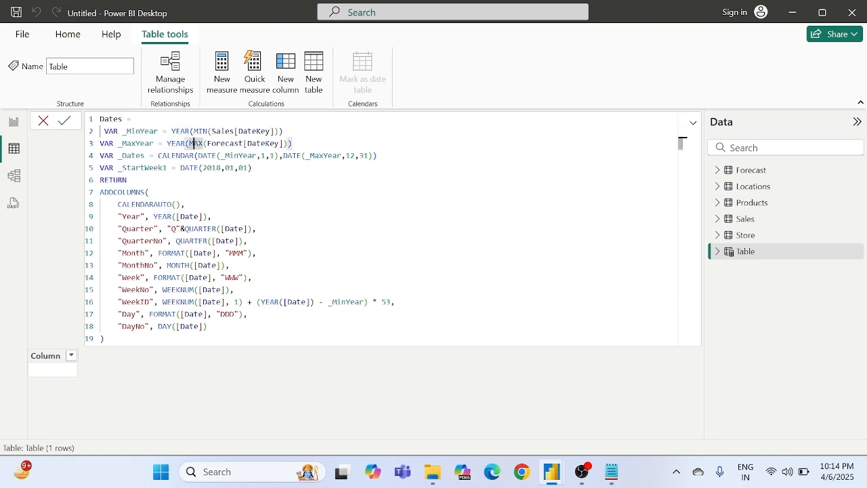
click(135, 156)
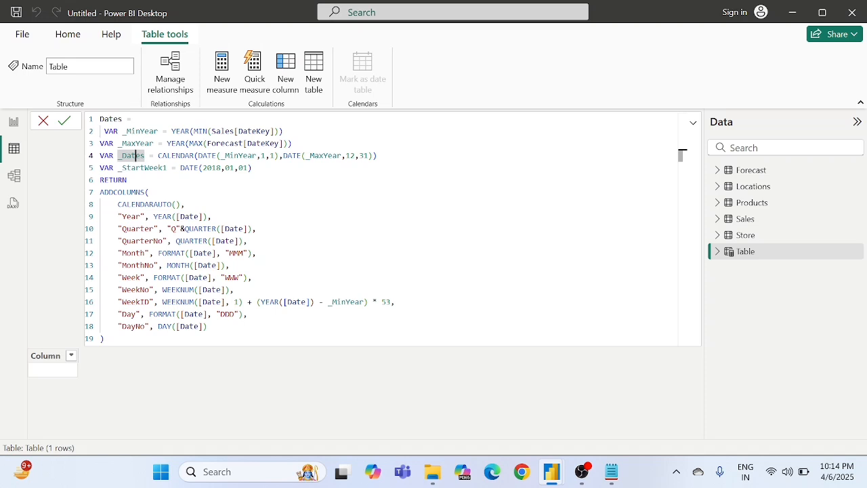
click(183, 155)
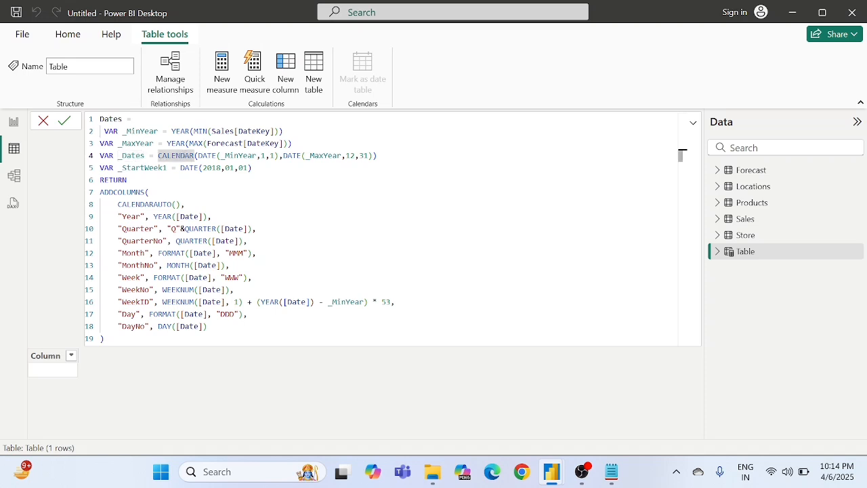
click(212, 155)
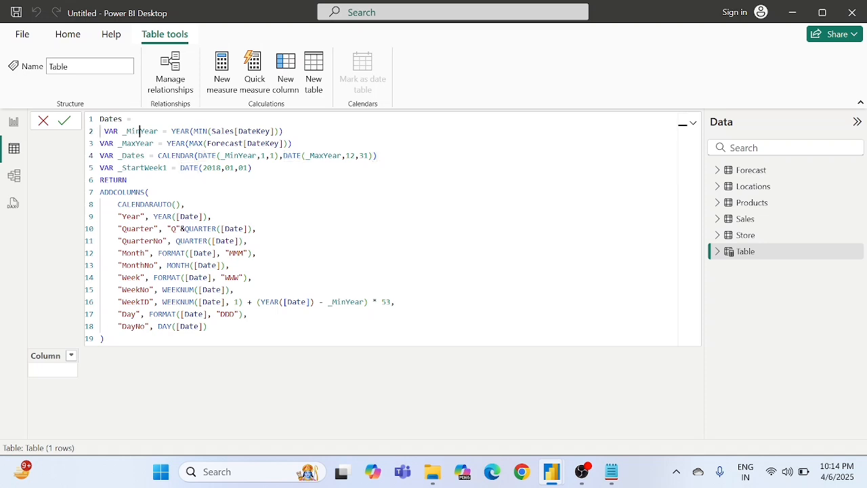
double_click(136, 131)
click(202, 155)
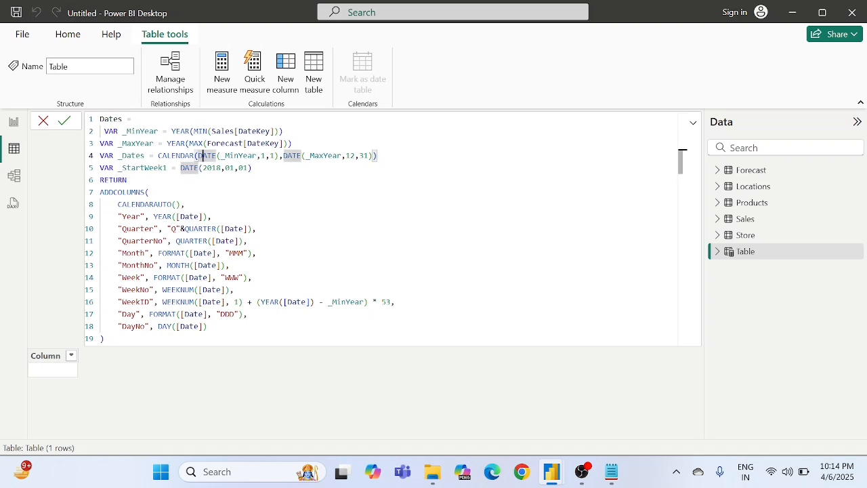
click(144, 168)
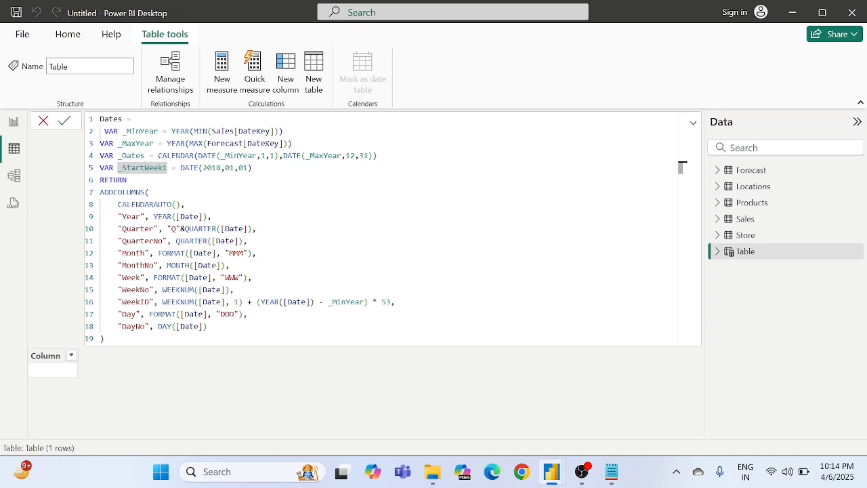
click(217, 168)
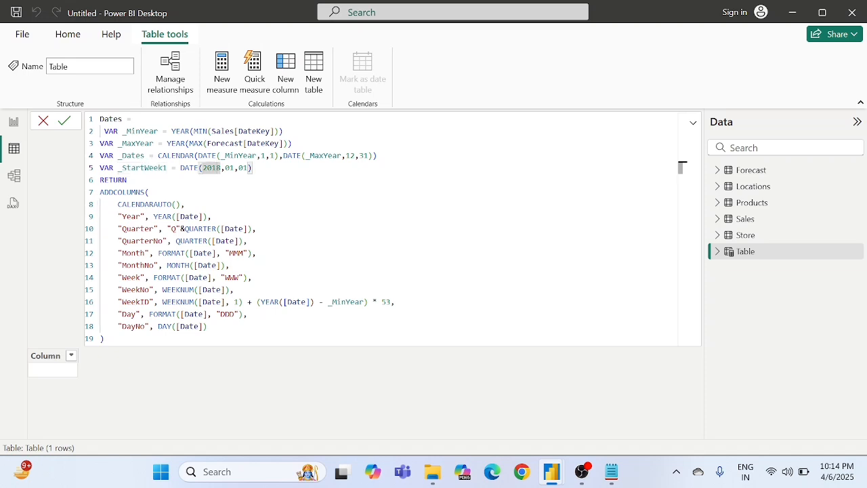
Step: Review the RETURN and ADDCOLUMNS block and commit the formula to create the Dates calculated table
drag(100, 192, 205, 326)
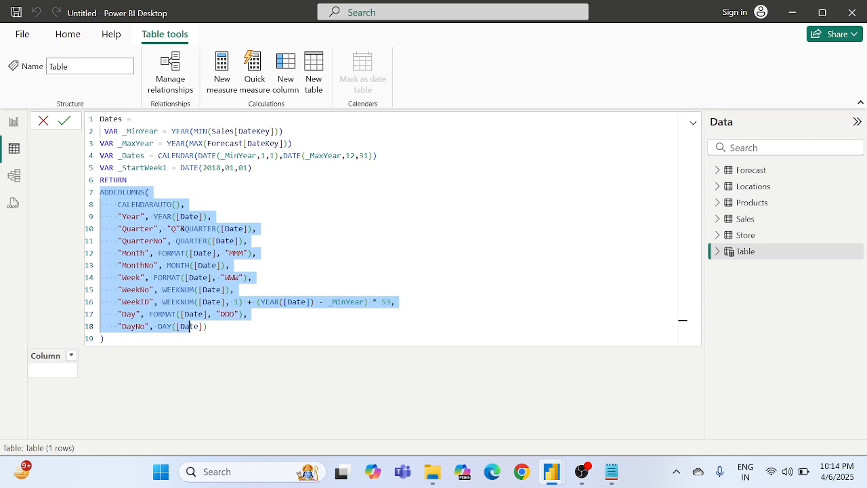
click(229, 314)
click(682, 199)
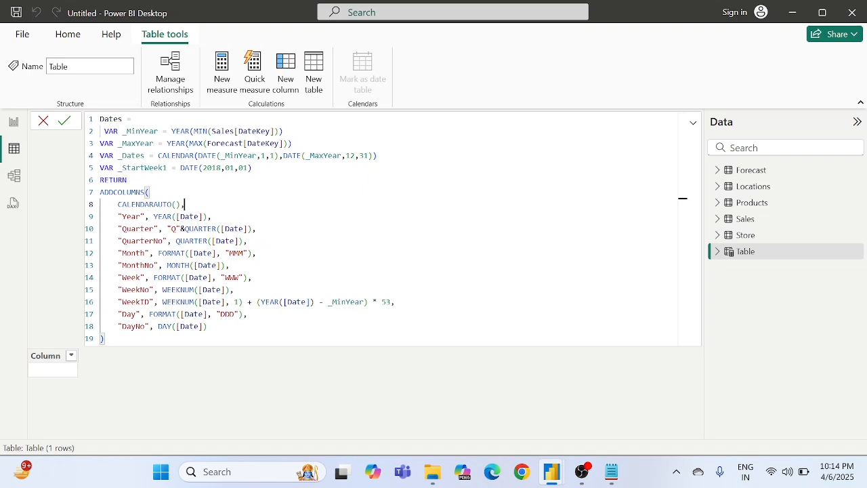
click(128, 181)
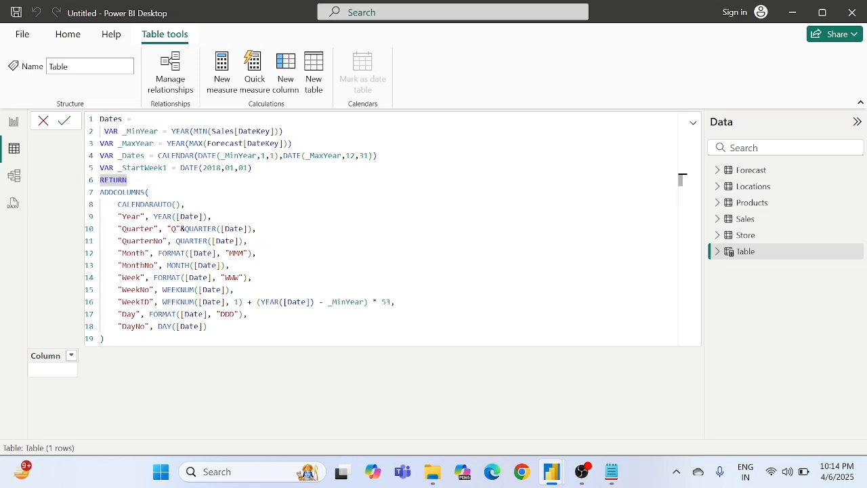
click(149, 192)
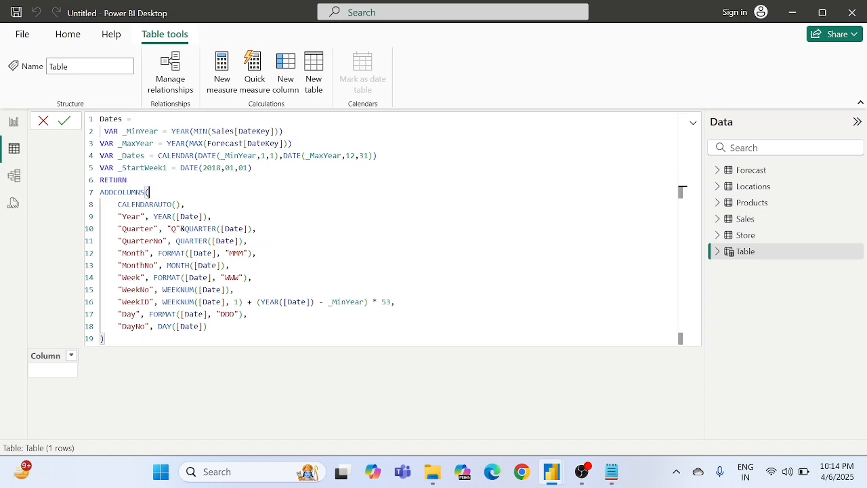
click(66, 122)
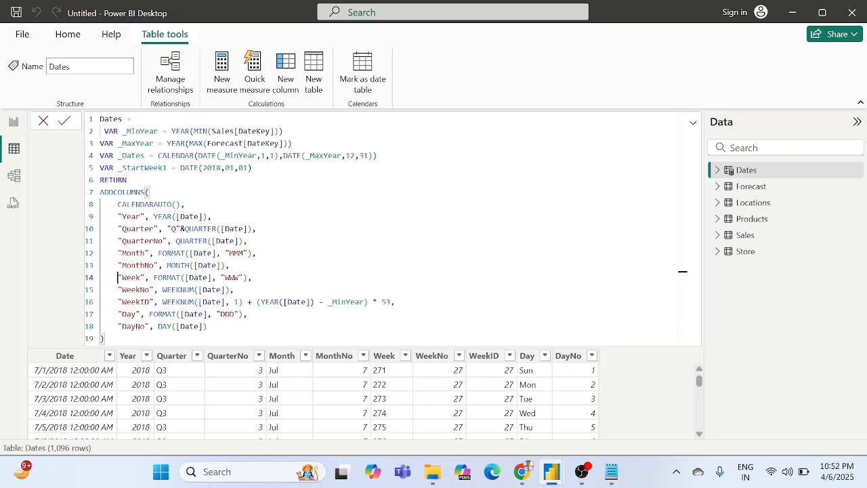
Step: Check the QUARTER and CALENDARAUTO functions in the committed Dates formula and return to the report page
click(184, 242)
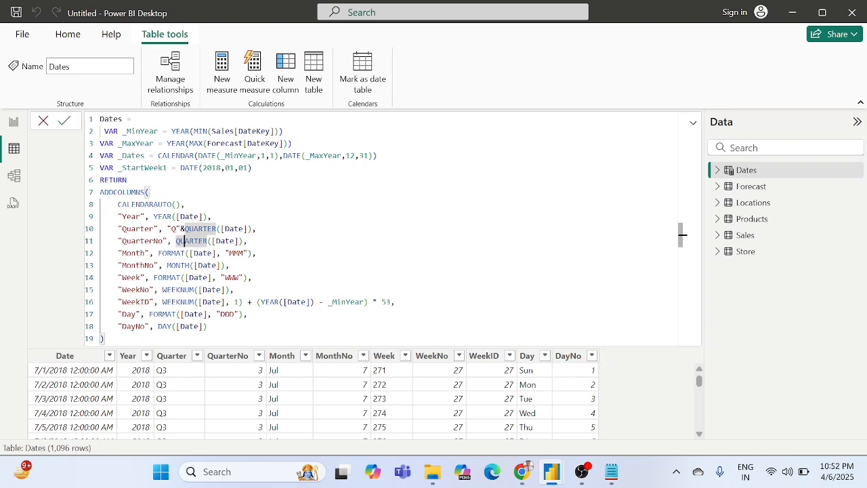
click(153, 204)
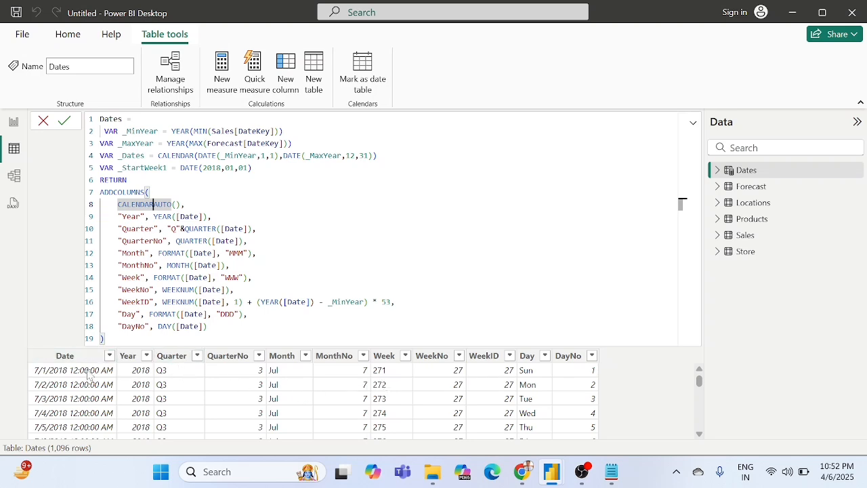
click(14, 122)
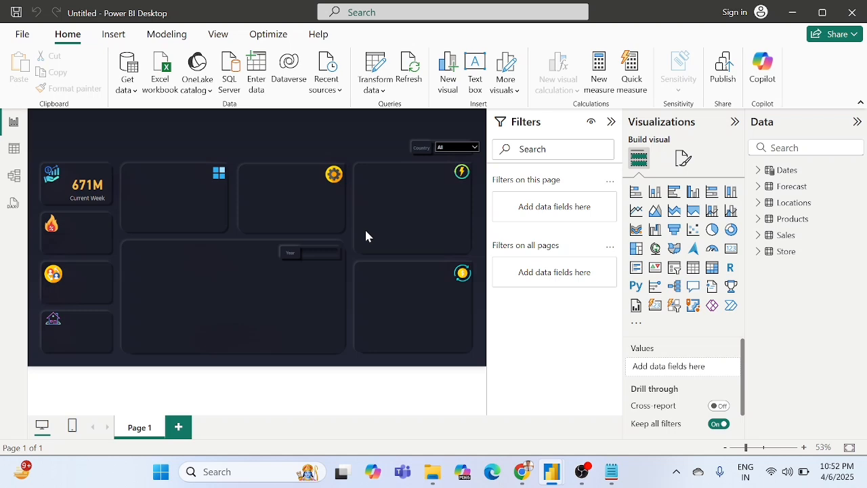
Step: Switch to Chrome to view the Soft Byte YouTube channel's videos
click(520, 479)
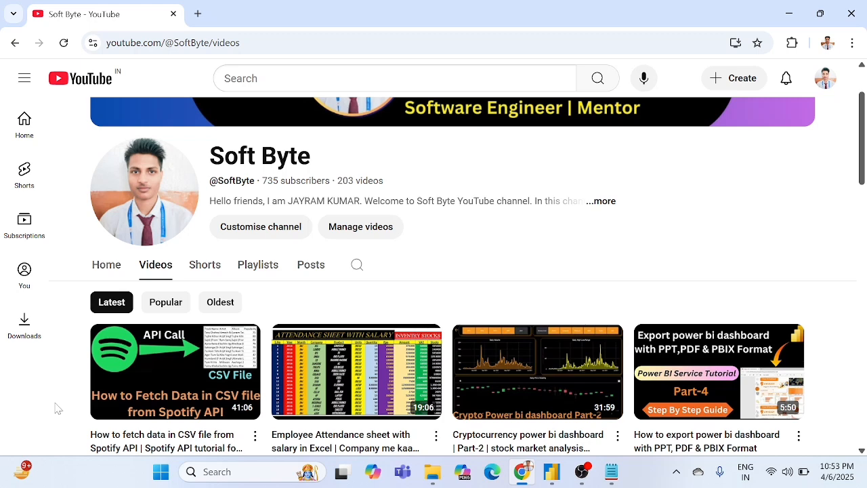
Step: Switch back to Power BI and add WeekNo from the Dates table as a basic visual-level filter on the Current Week card
key(alt+Tab)
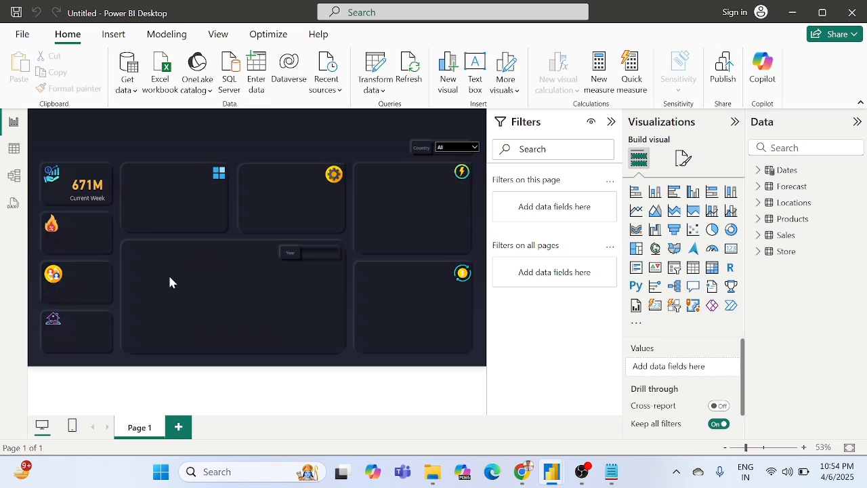
click(101, 191)
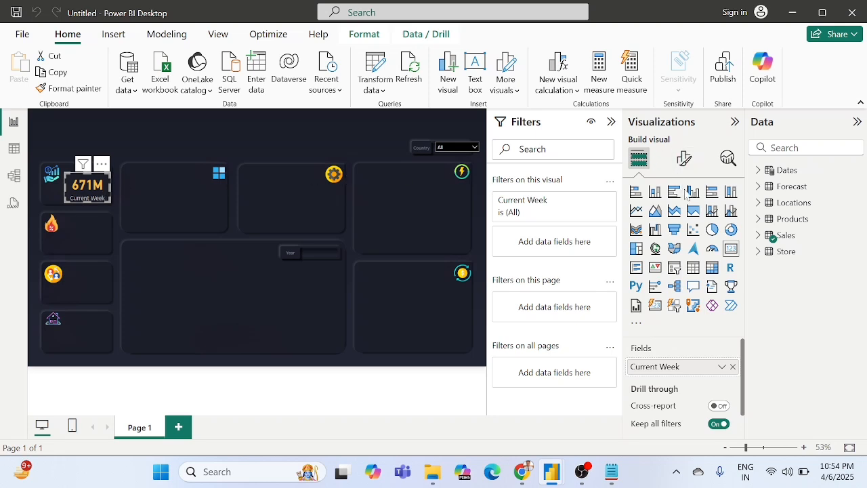
click(759, 170)
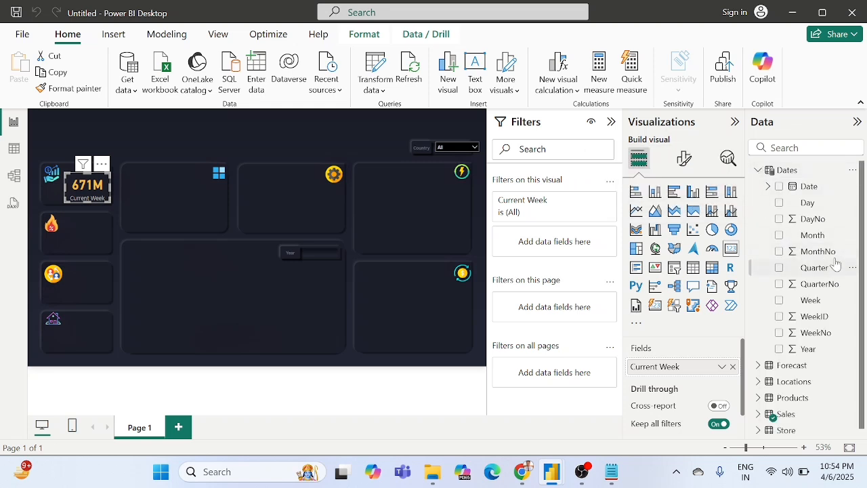
click(813, 333)
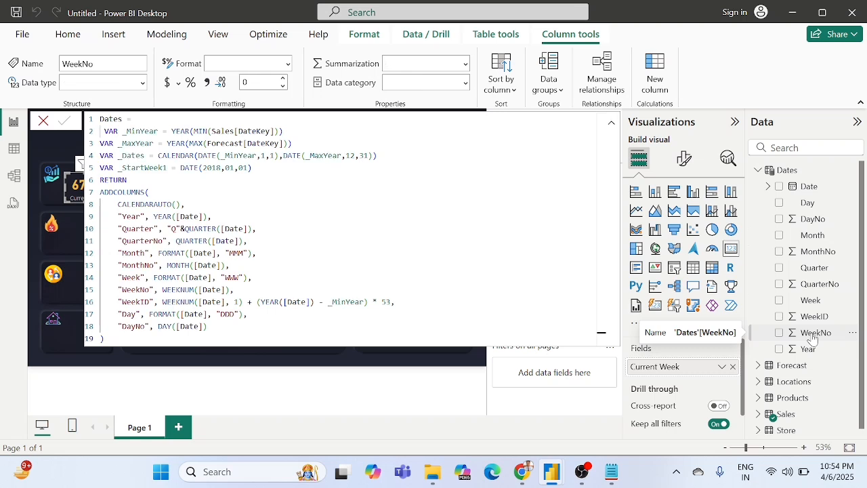
click(43, 122)
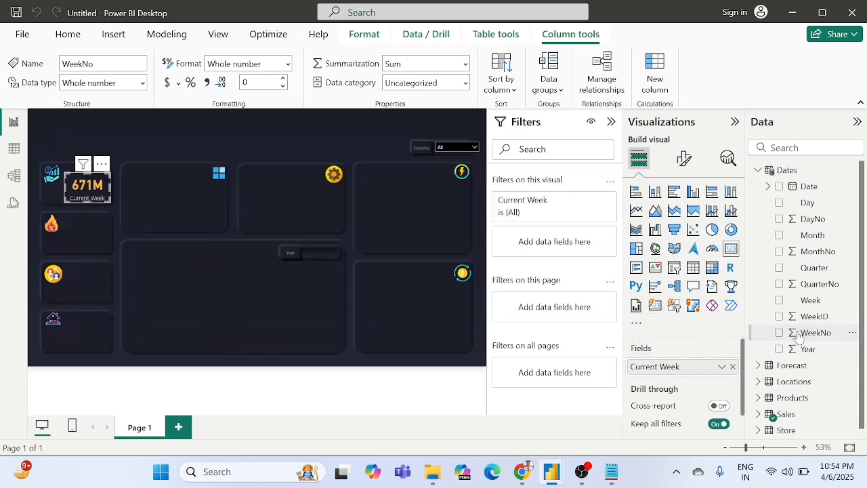
drag(800, 337, 542, 220)
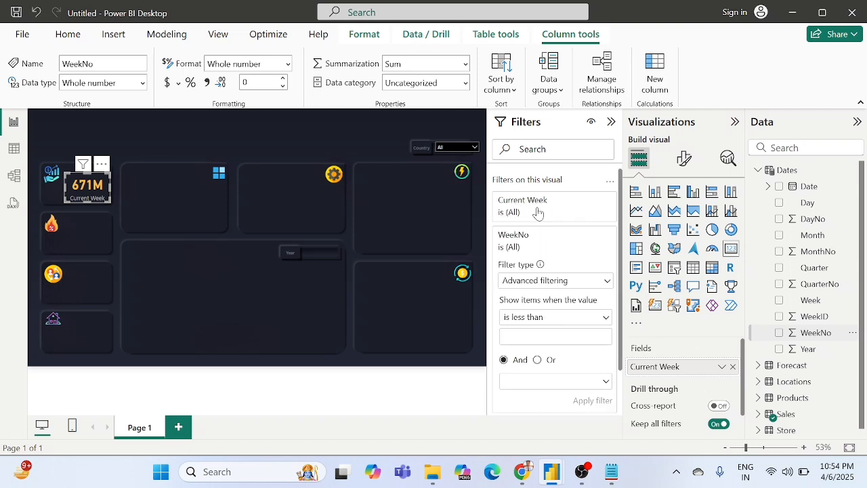
click(598, 280)
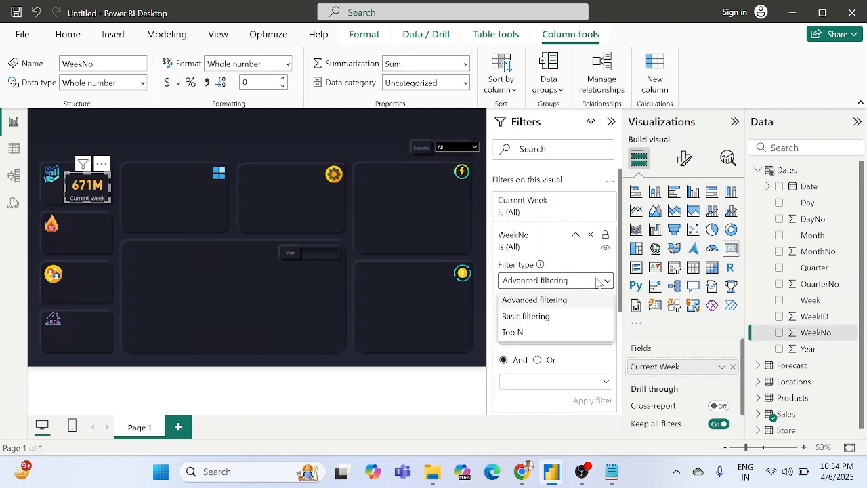
click(526, 317)
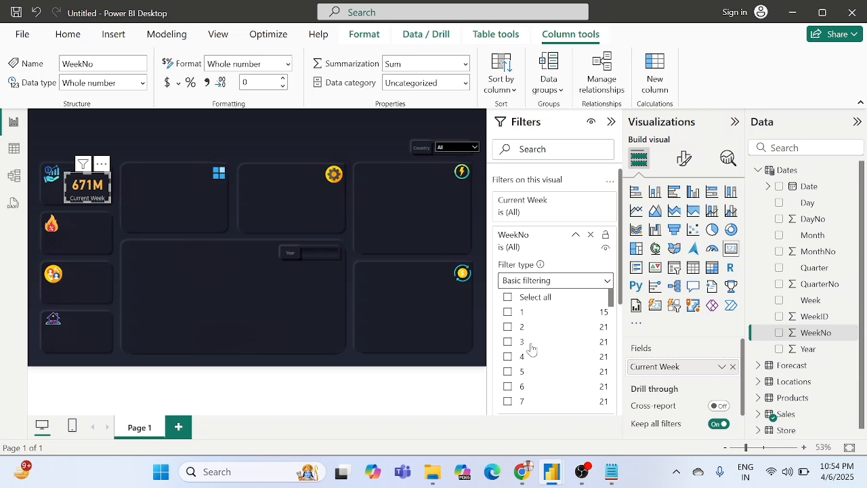
Step: Select week 53 in the Current Week card's WeekNo filter
scroll(532, 349, down, 2)
scroll(532, 349, down, 5)
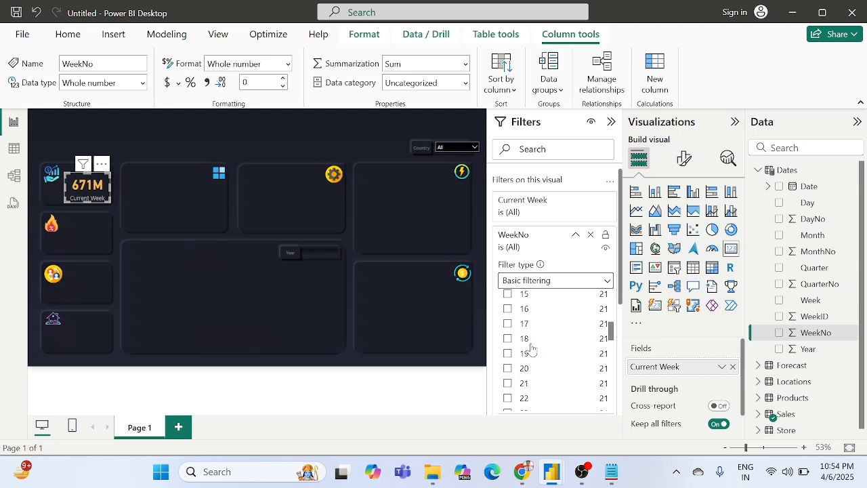
scroll(515, 380, down, 7)
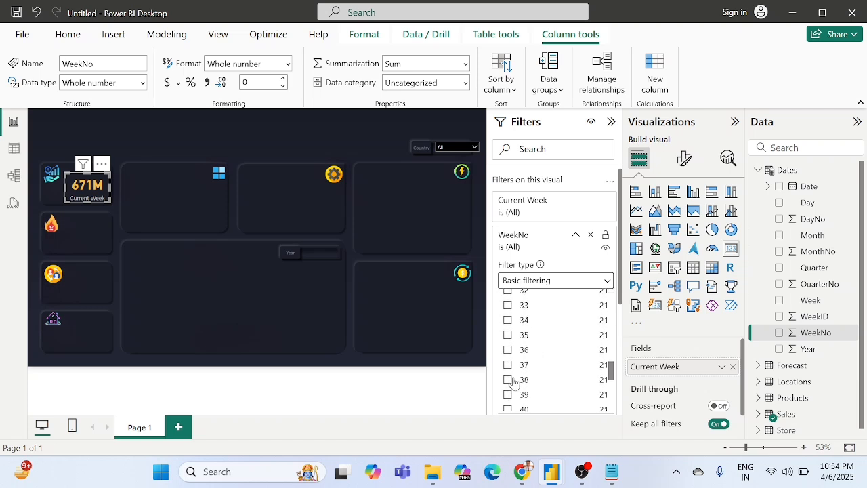
scroll(515, 382, down, 3)
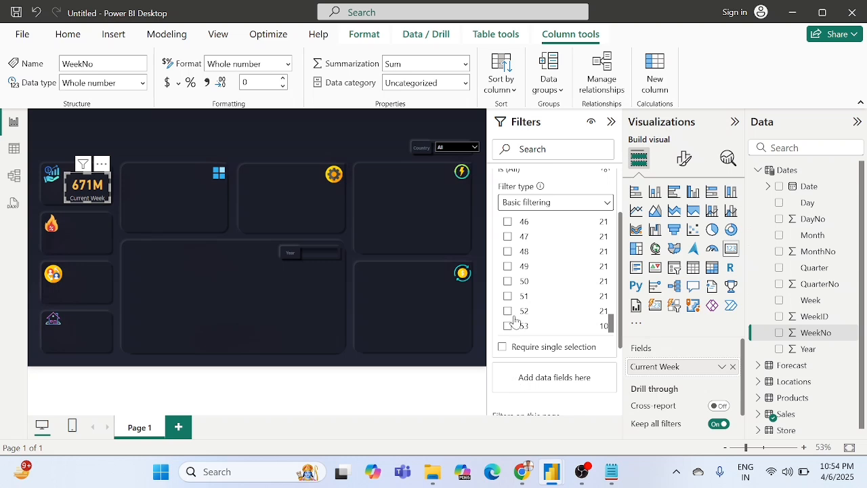
click(509, 327)
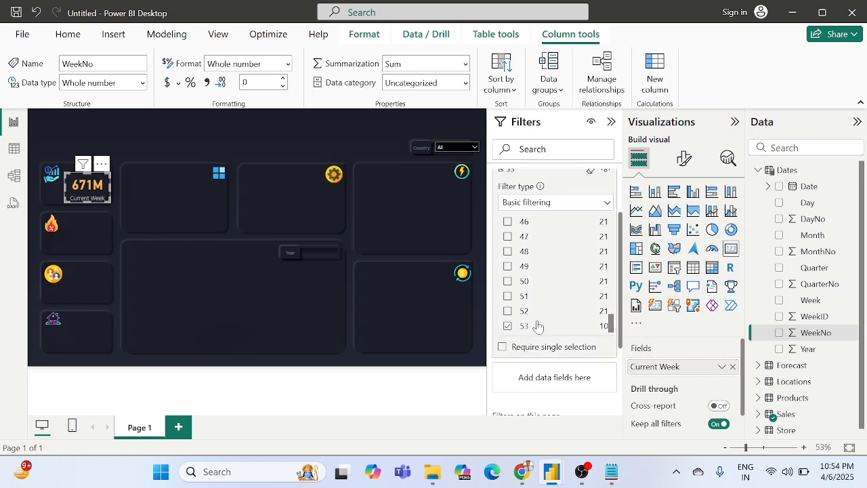
Step: Collapse the WeekNo filter and move it above the Current Week filter in the card's visual-level filters
scroll(537, 327, up, 5)
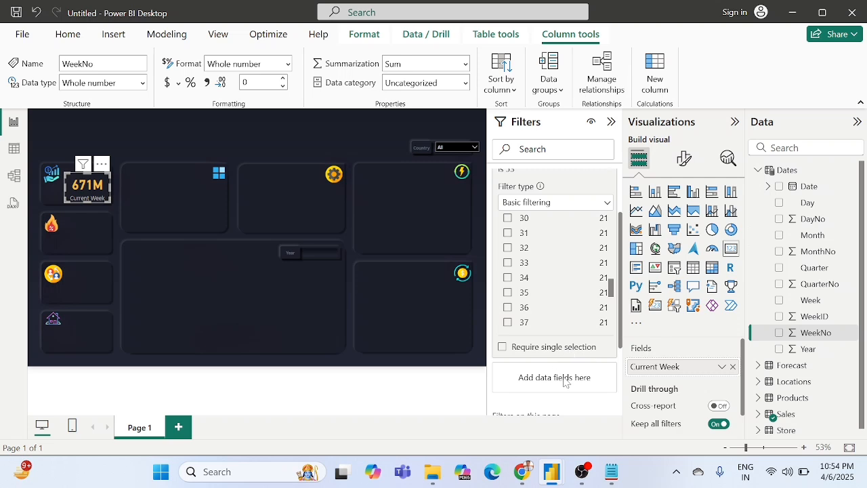
scroll(574, 321, up, 12)
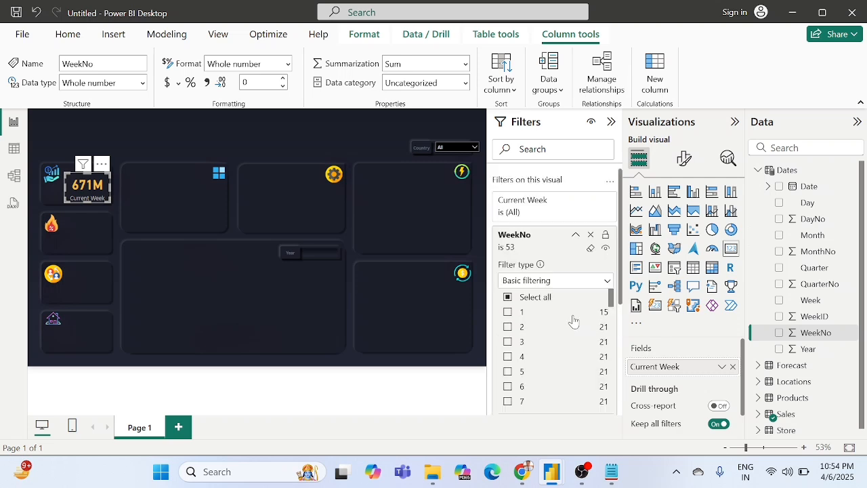
click(575, 237)
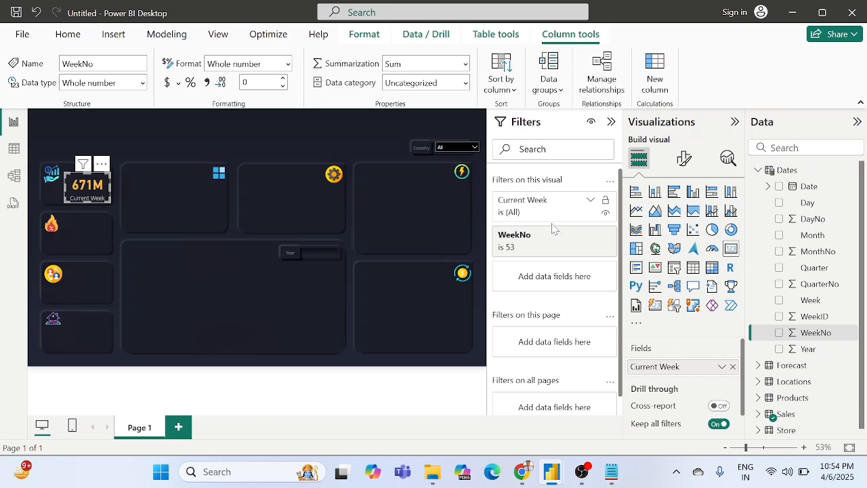
drag(552, 245, 554, 211)
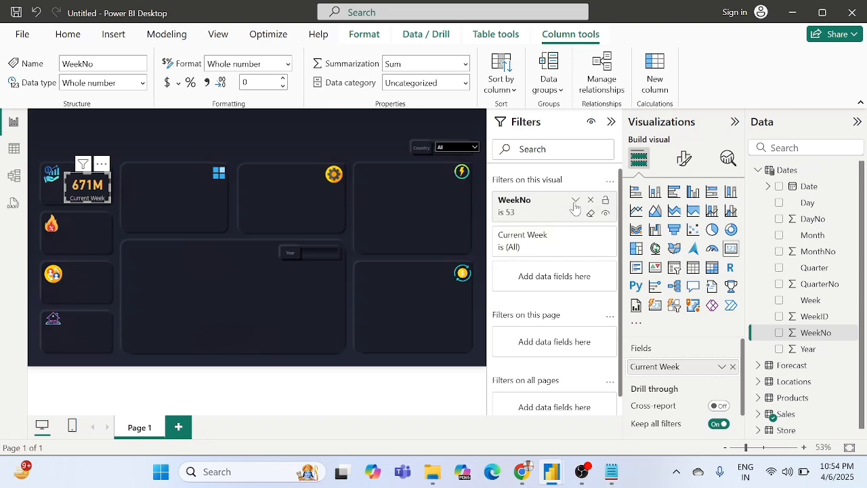
Step: Try weeks 1 and 2 in the card's WeekNo filter and clear the week 53 selection
click(576, 203)
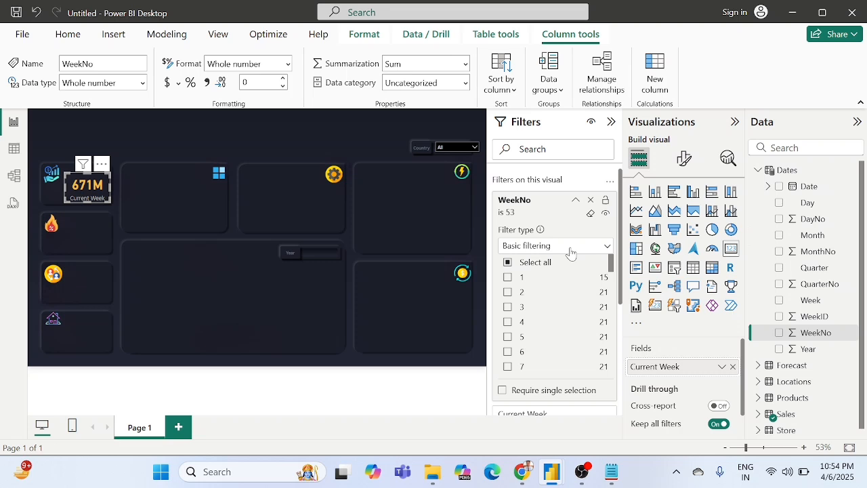
click(508, 293)
click(508, 278)
click(508, 292)
scroll(512, 328, down, 10)
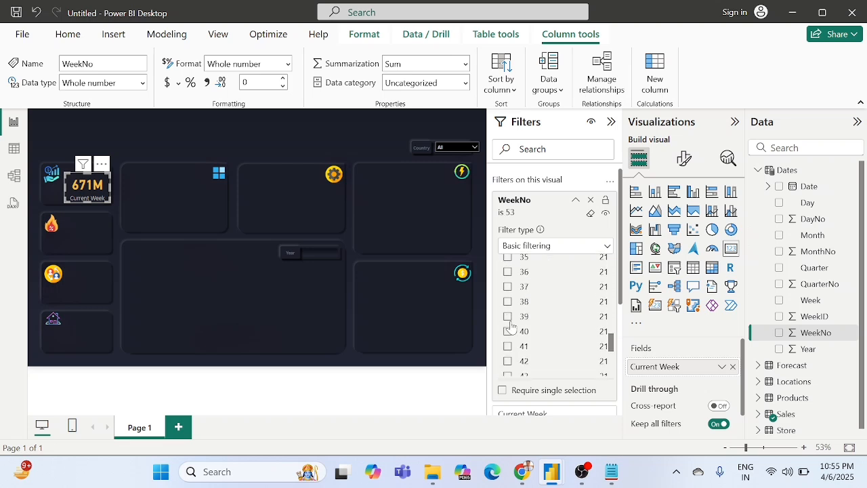
scroll(511, 328, down, 8)
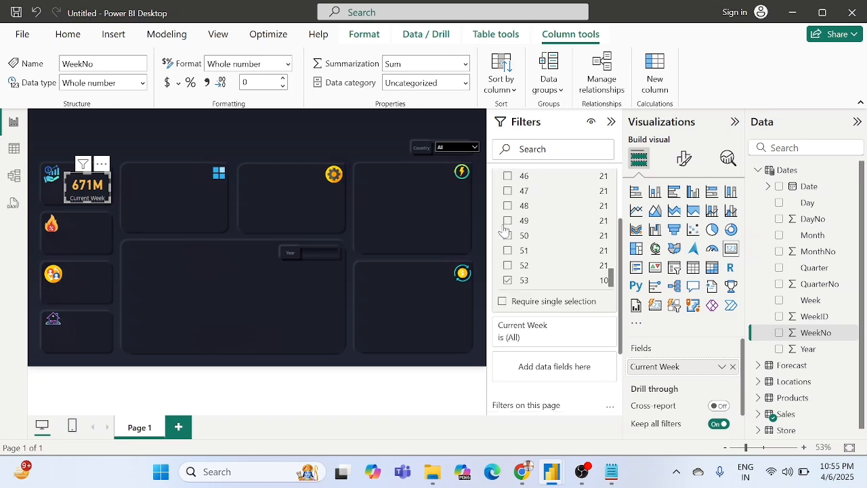
click(508, 279)
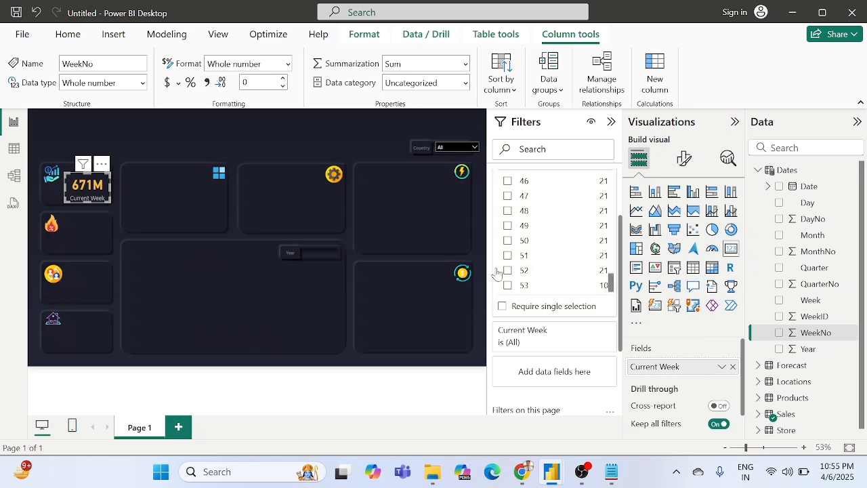
Step: In the data model, create an active one-to-many, single-direction relationship from Date in Dates to DateKey in Forecast
click(162, 219)
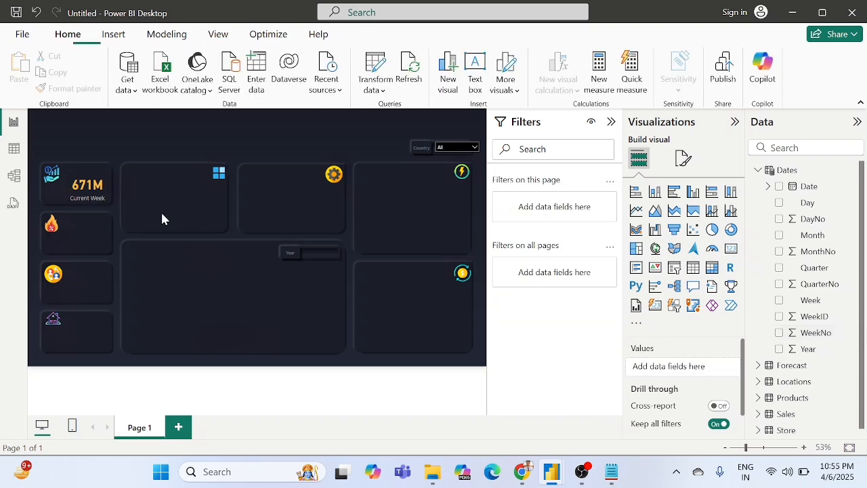
click(14, 176)
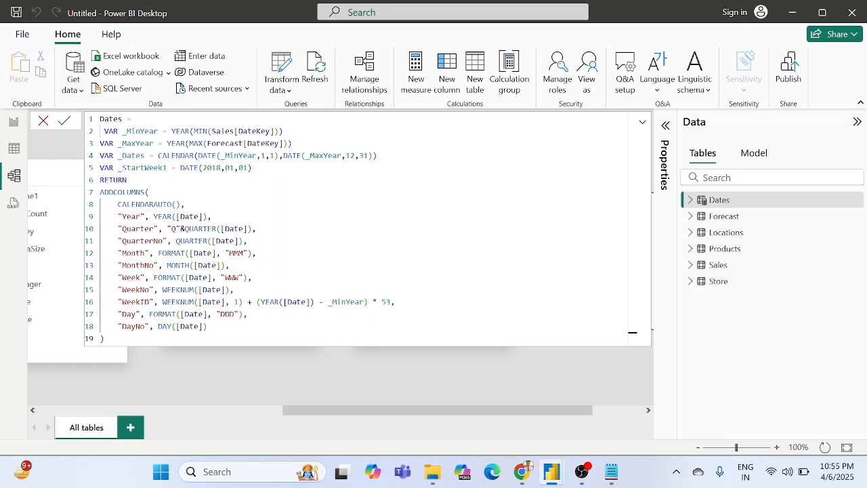
click(243, 374)
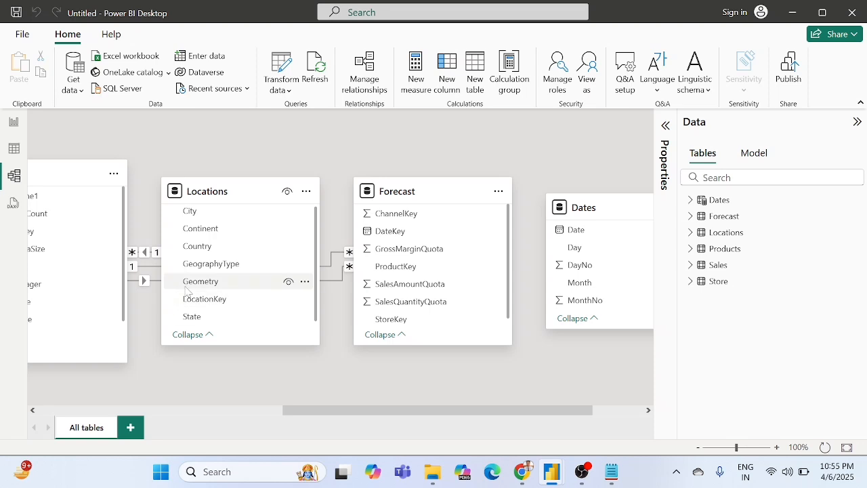
scroll(188, 291, right, 2)
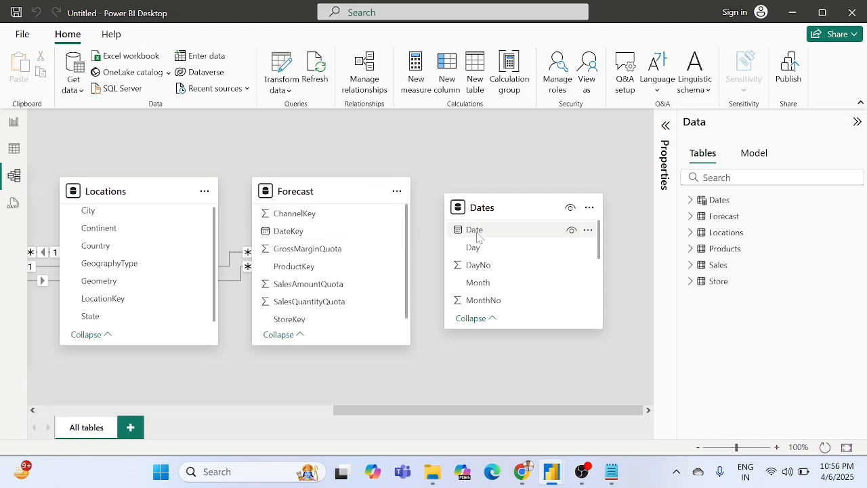
drag(478, 235, 300, 236)
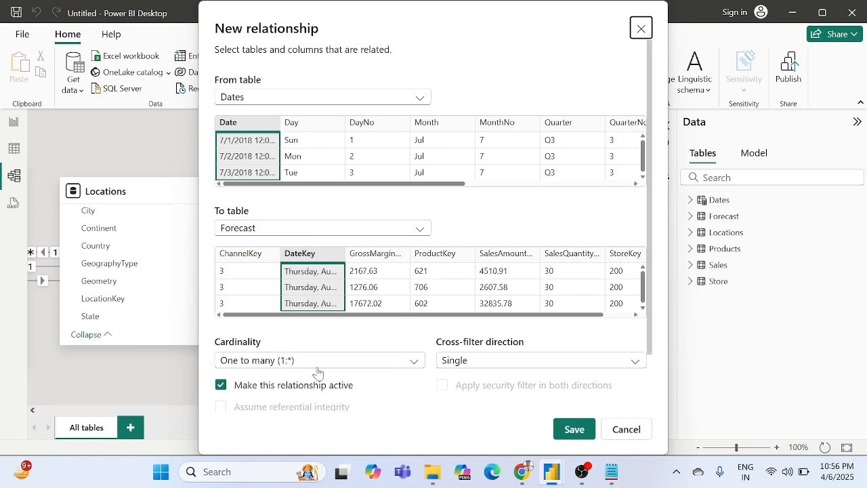
click(573, 429)
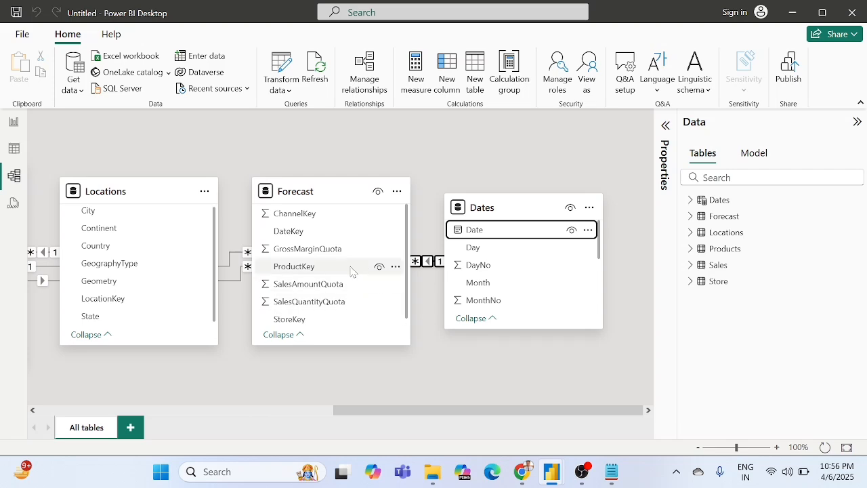
Step: Try to relate DateKey in the Sales table to the distant Dates table across the model diagram
scroll(271, 230, left, 3)
scroll(265, 230, left, 10)
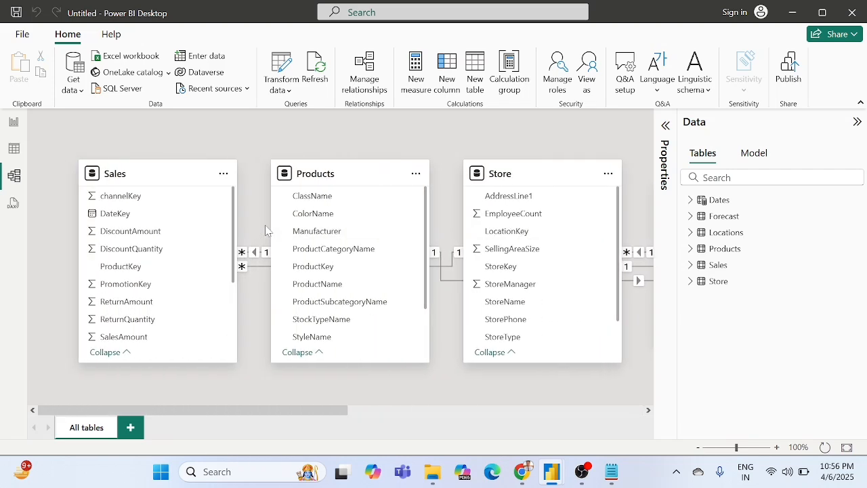
scroll(265, 230, right, 1)
scroll(266, 230, down, 1)
scroll(265, 230, up, 1)
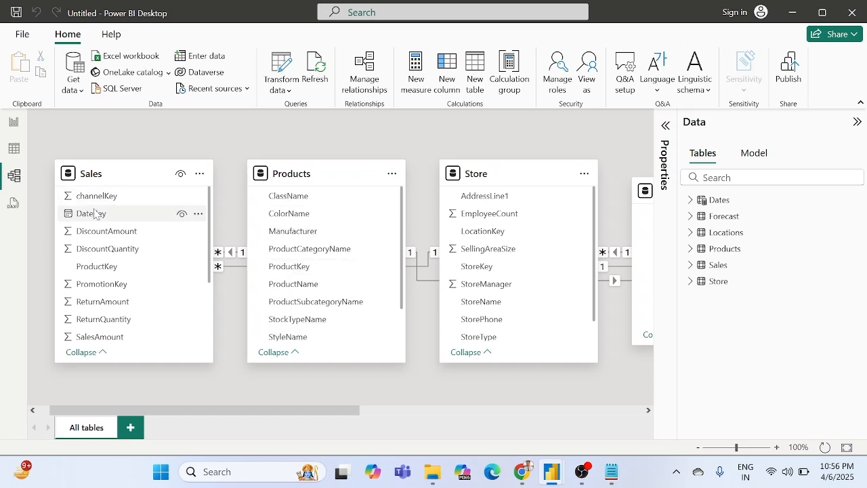
drag(98, 216, 487, 367)
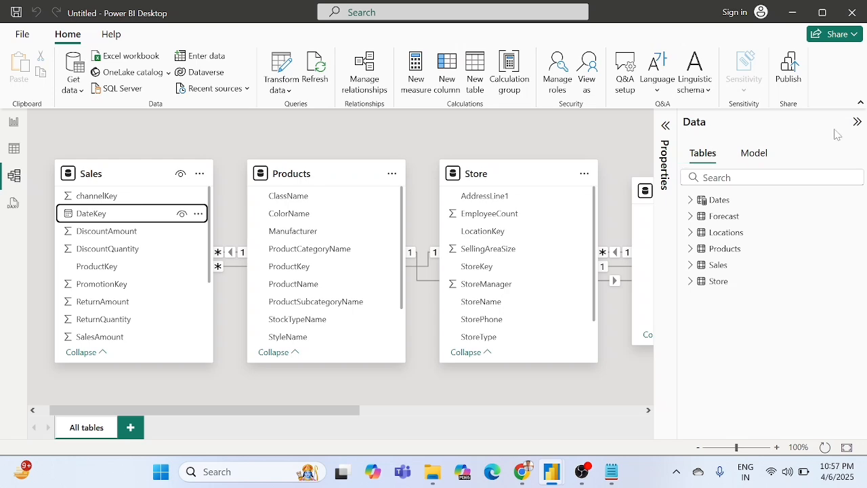
Step: Collapse the Data pane and move the Dates table below the Products and Store tables, closer to Sales
click(858, 122)
scroll(630, 197, right, 6)
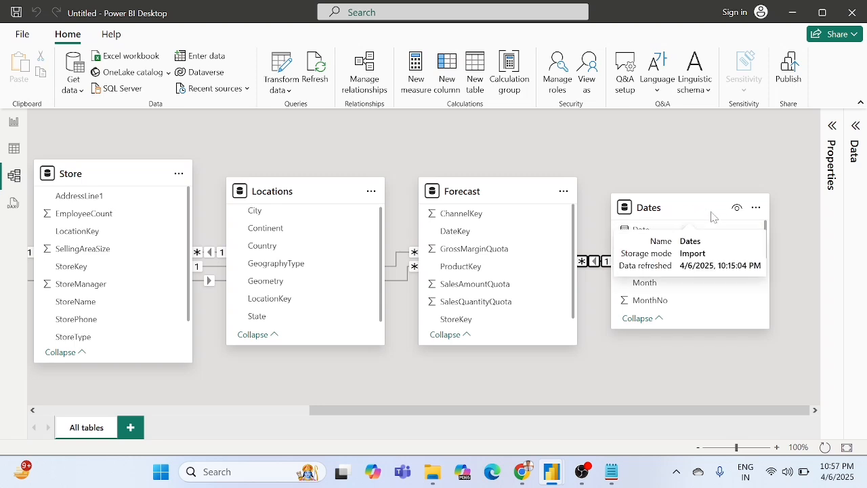
drag(705, 214, 581, 336)
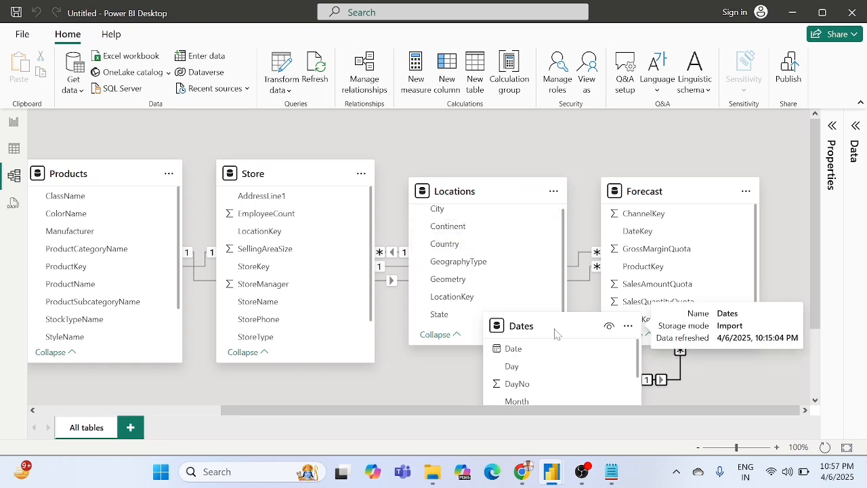
scroll(587, 224, down, 3)
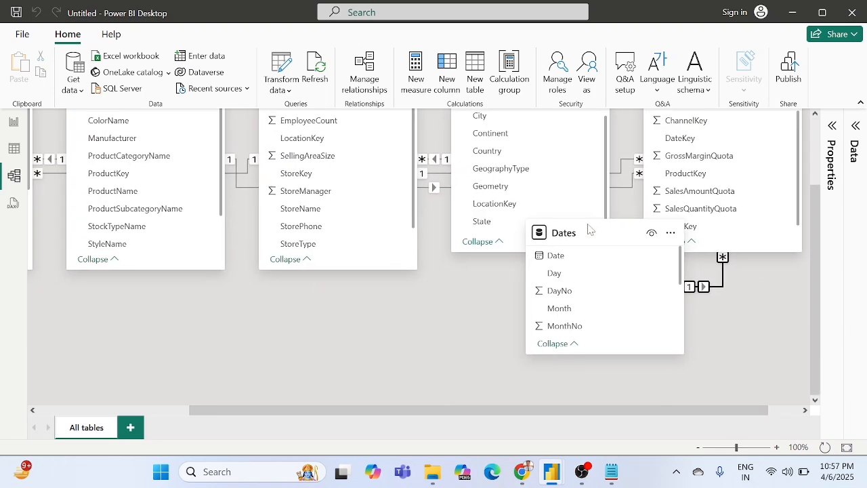
drag(595, 235, 298, 328)
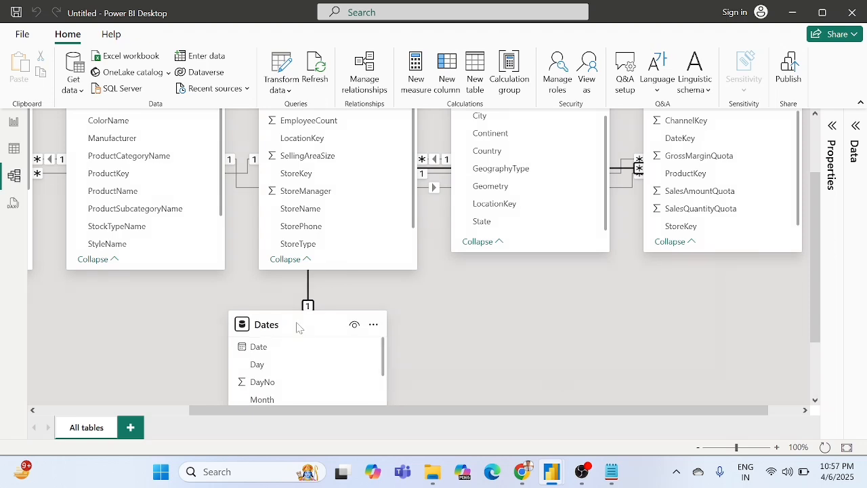
scroll(452, 305, left, 3)
scroll(451, 305, up, 2)
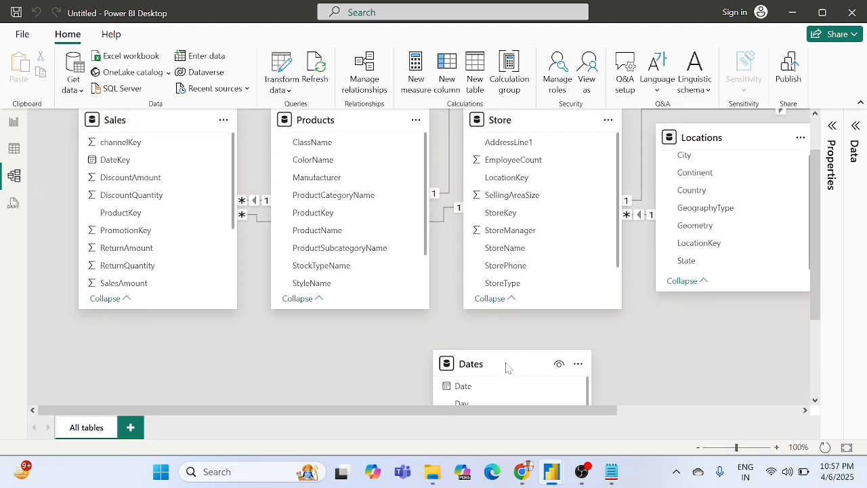
drag(508, 368, 447, 373)
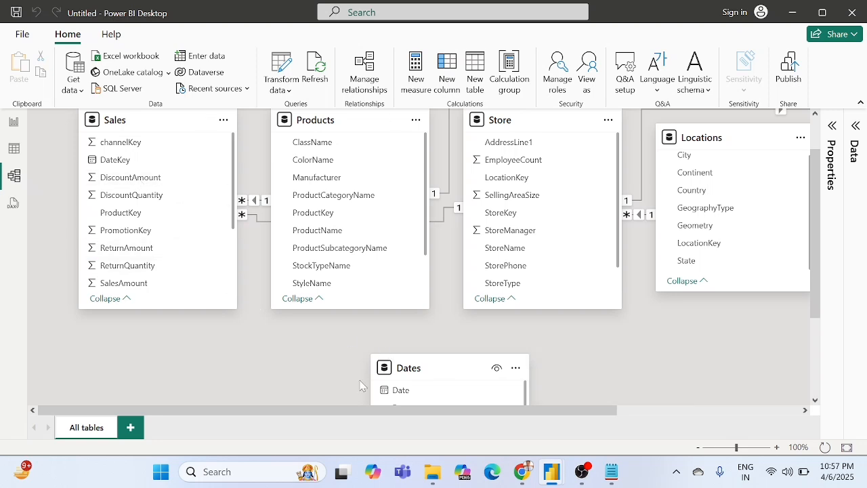
Step: Create an active one-to-many, single-direction relationship from Date in the Dates table to DateKey in the Sales table
scroll(195, 231, down, 1)
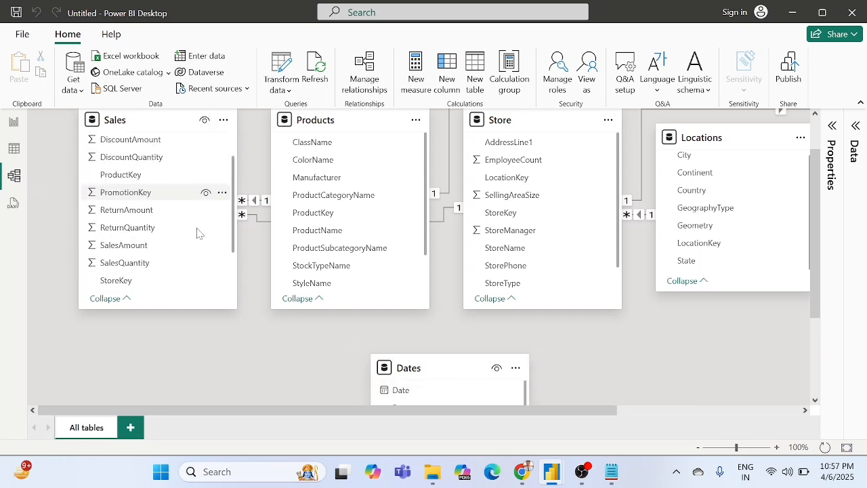
scroll(195, 231, up, 1)
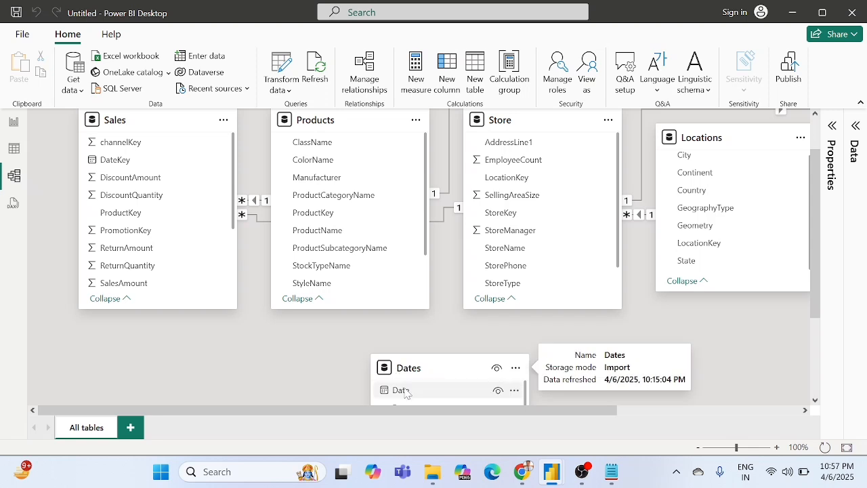
drag(401, 390, 127, 168)
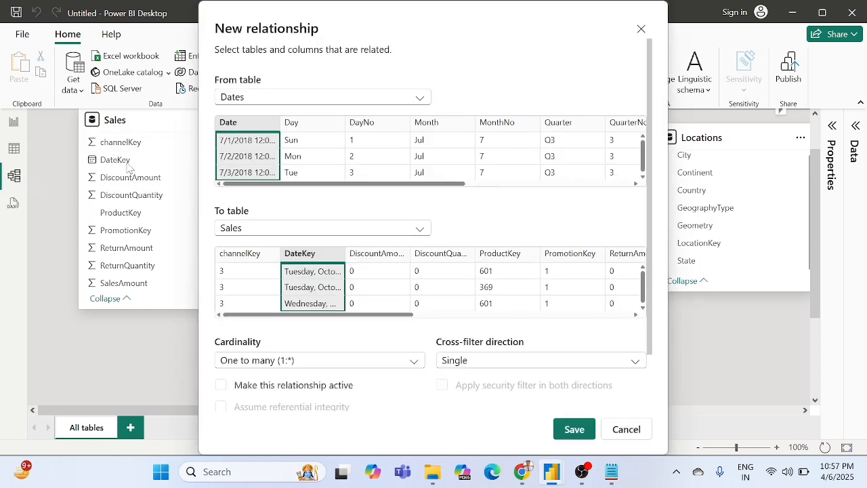
click(573, 430)
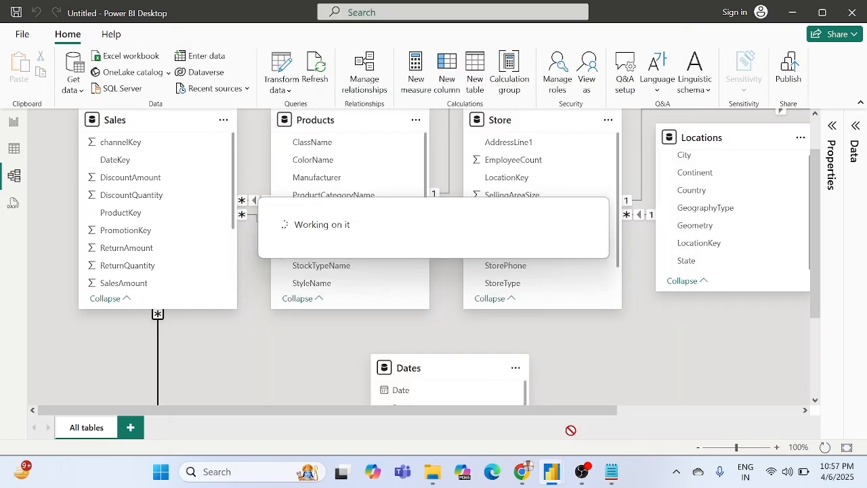
scroll(255, 329, down, 2)
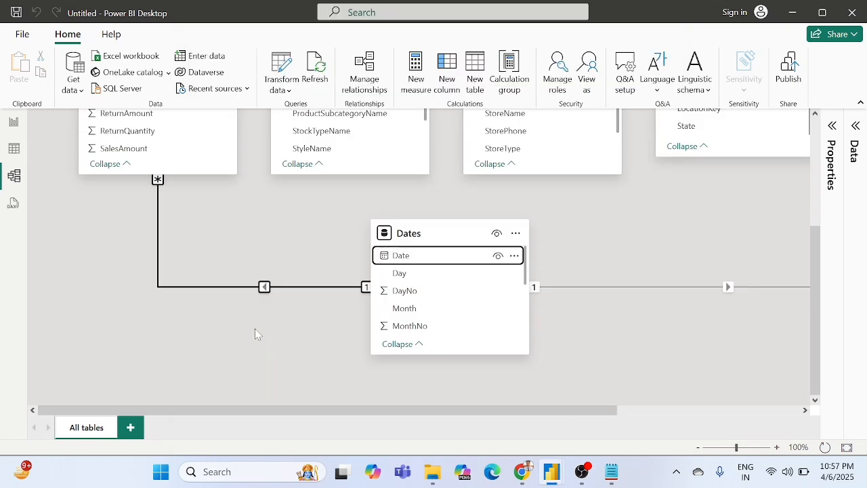
scroll(255, 329, up, 3)
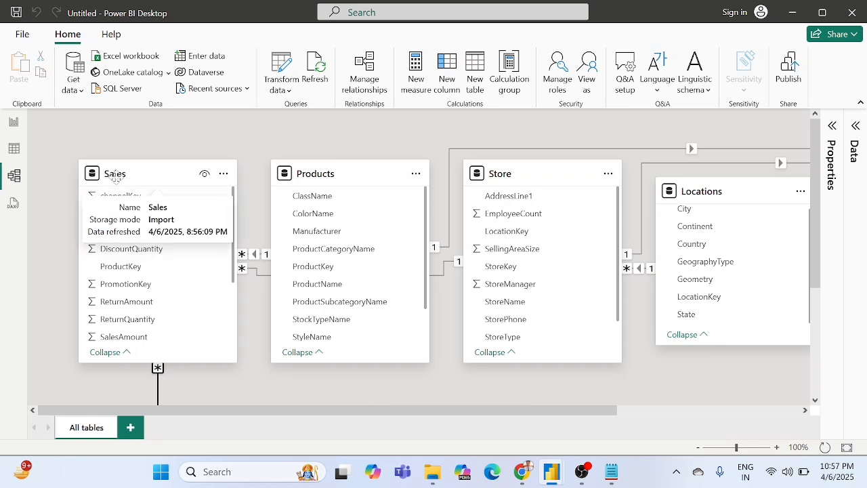
scroll(377, 342, right, 3)
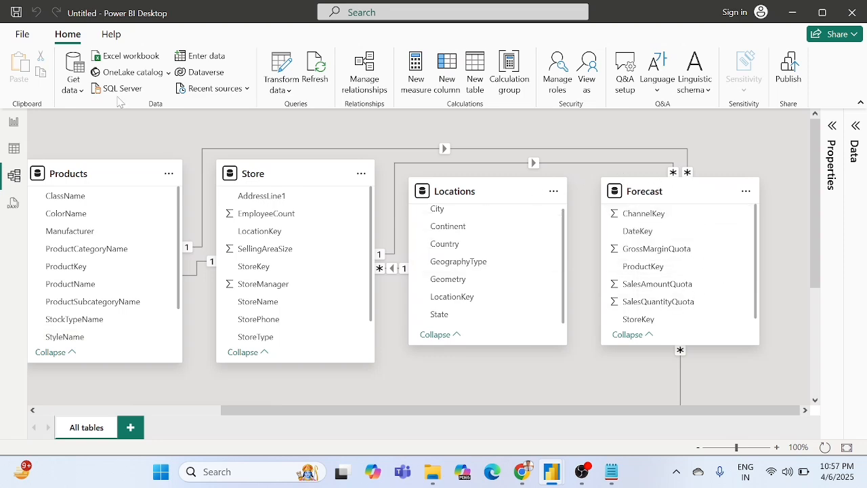
Step: Return to the report page and bring up the week values in the Current Week card's WeekNo filter
click(15, 123)
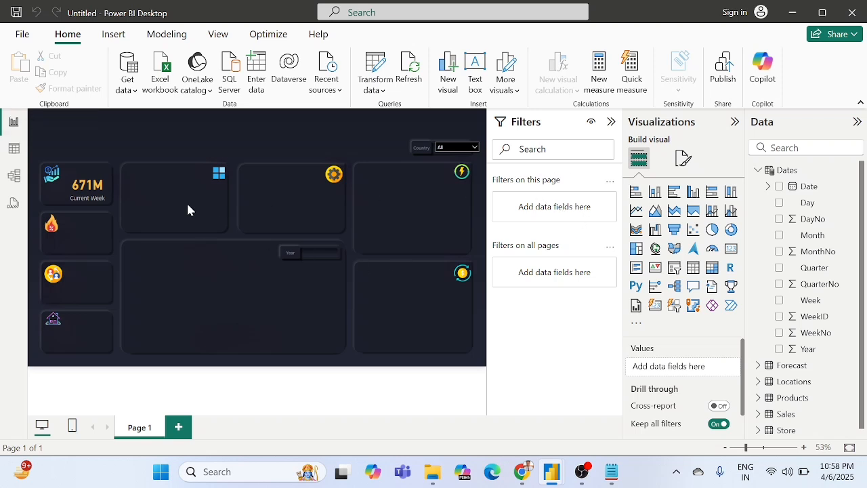
click(100, 194)
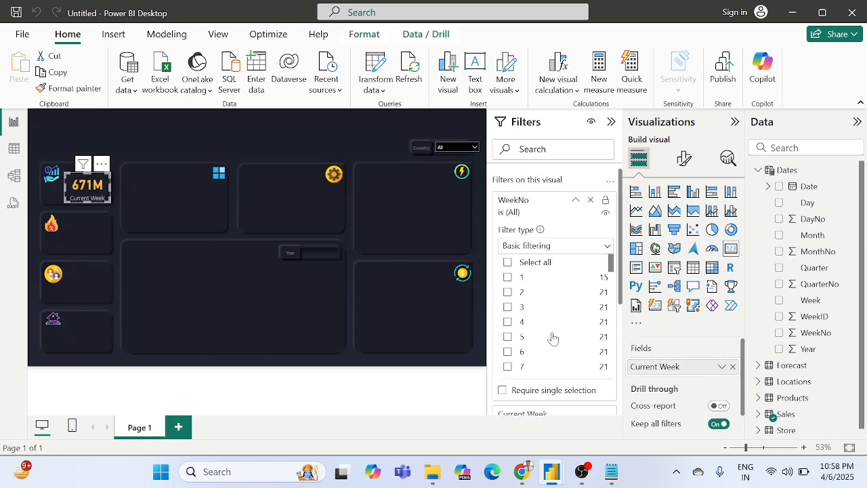
scroll(547, 313, down, 10)
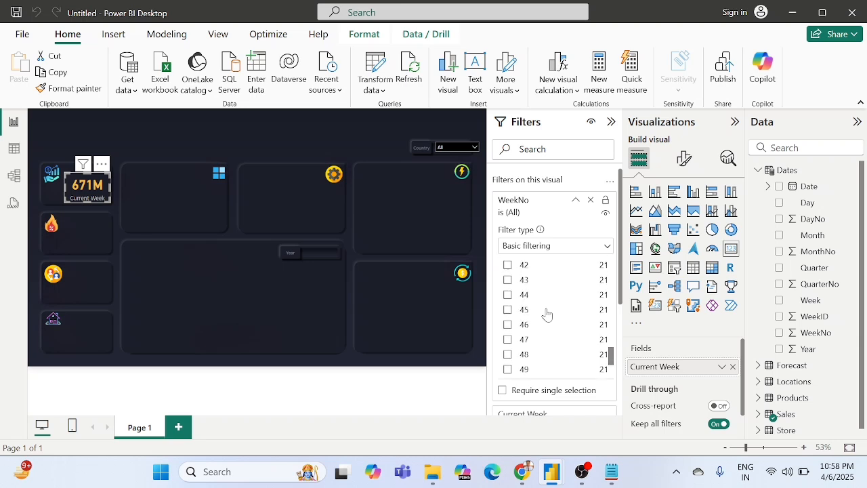
scroll(547, 313, up, 10)
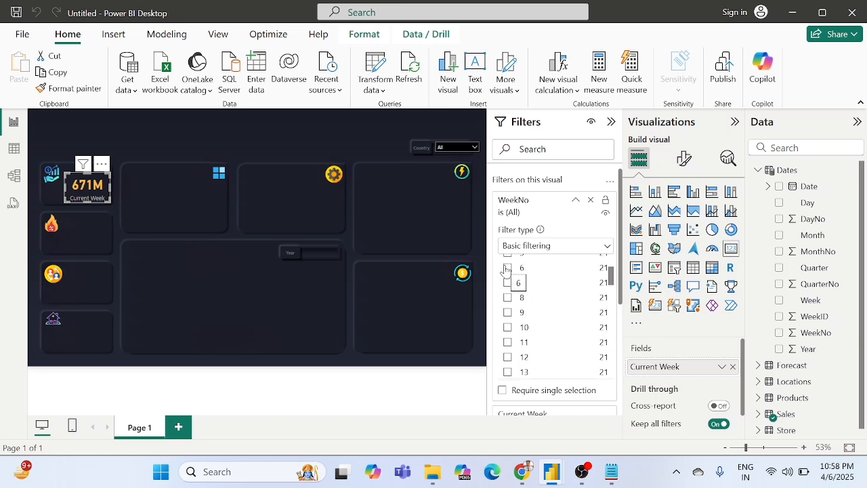
Step: Try weeks 6 and 42 in the Current Week card's WeekNo filter, leaving only week 42 selected
click(508, 269)
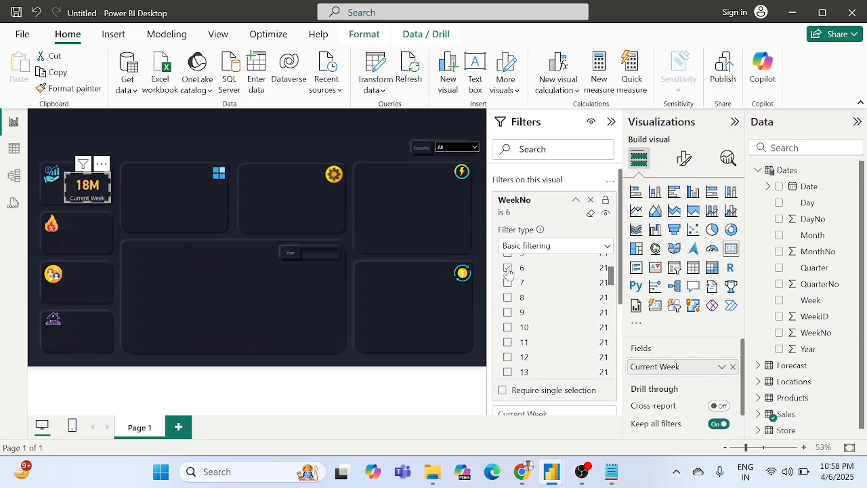
scroll(536, 309, down, 10)
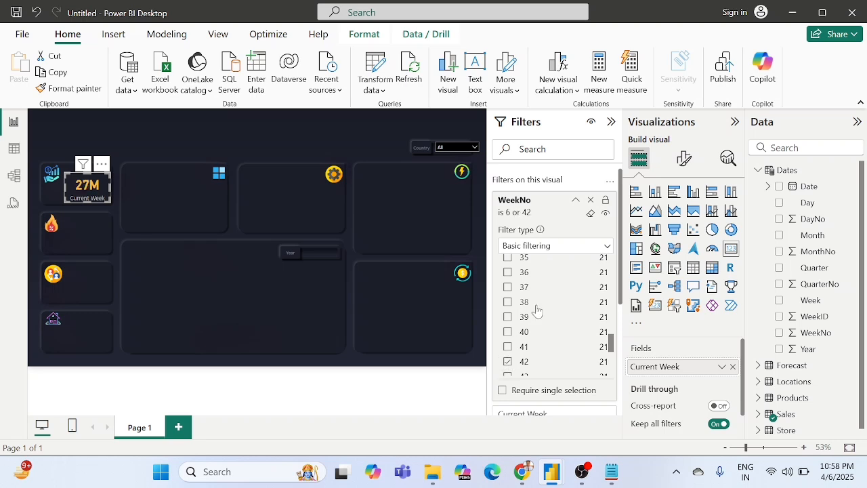
scroll(537, 310, up, 11)
scroll(537, 310, down, 1)
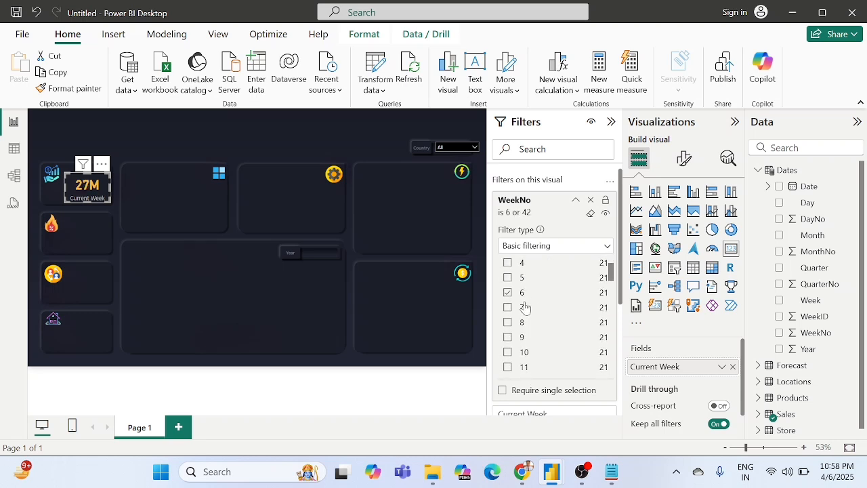
click(507, 293)
scroll(541, 323, down, 11)
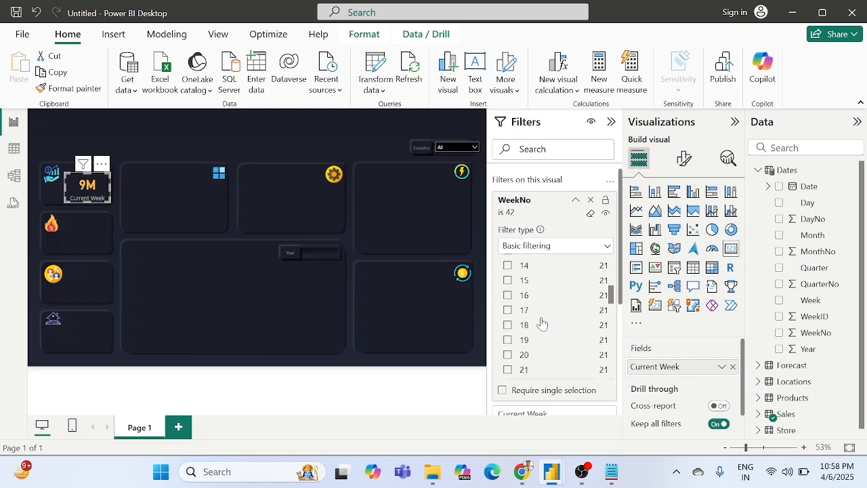
Step: Select week 53 in the card's WeekNo filter and clear the week 42 selection
scroll(542, 324, down, 5)
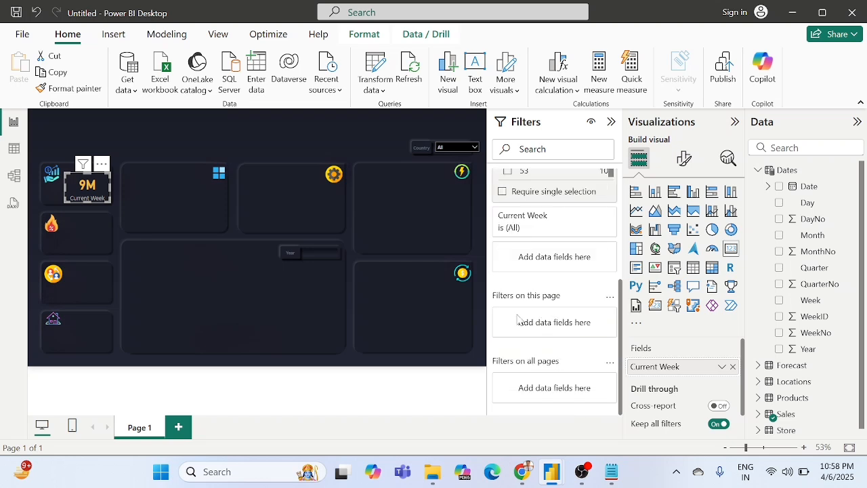
scroll(574, 192, up, 2)
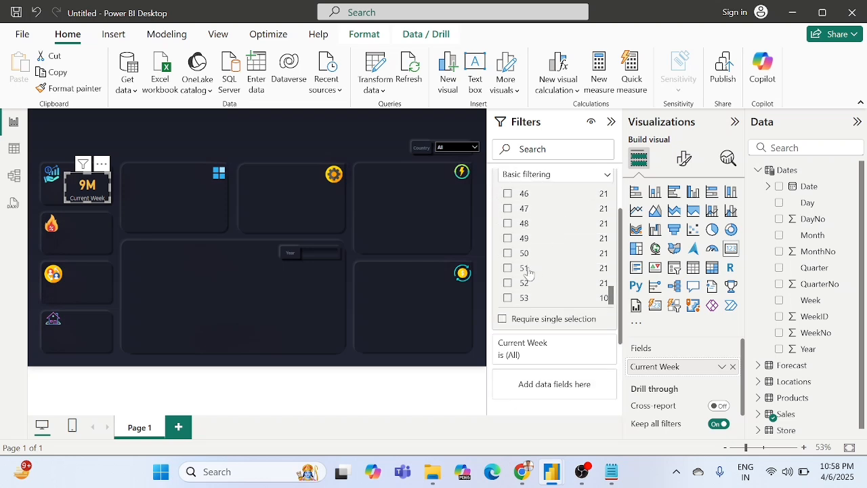
click(508, 298)
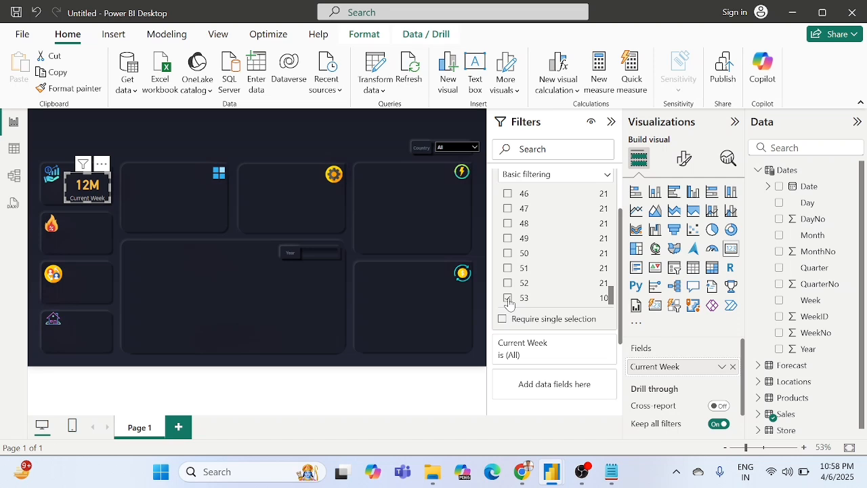
scroll(521, 257, up, 3)
click(518, 255)
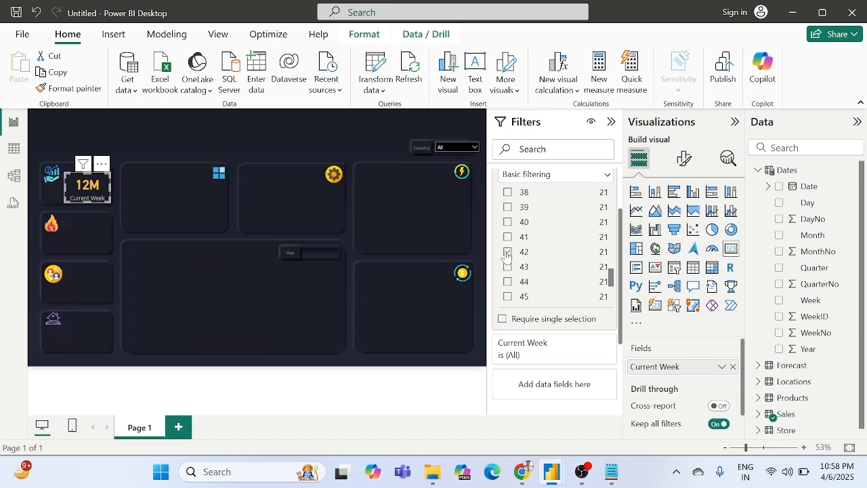
click(507, 254)
scroll(545, 263, down, 6)
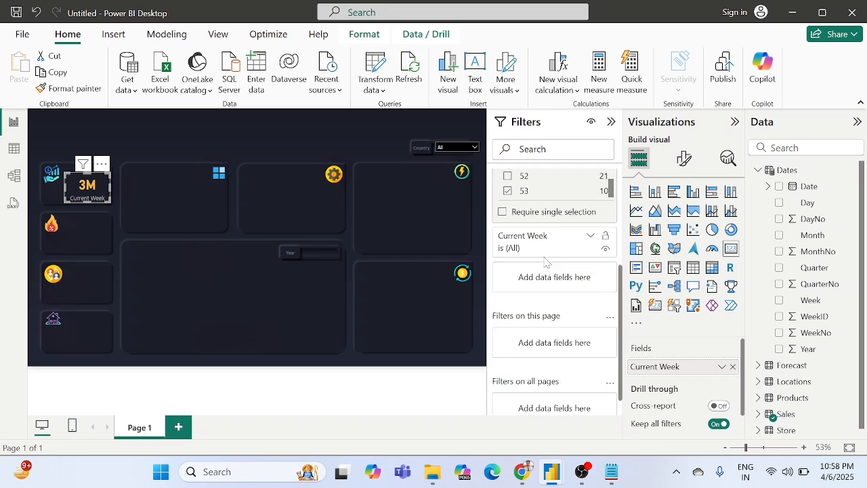
Step: Look through the week values in the card's WeekNo filter, then collapse the filter and deselect the card
scroll(544, 263, up, 4)
scroll(545, 263, up, 1)
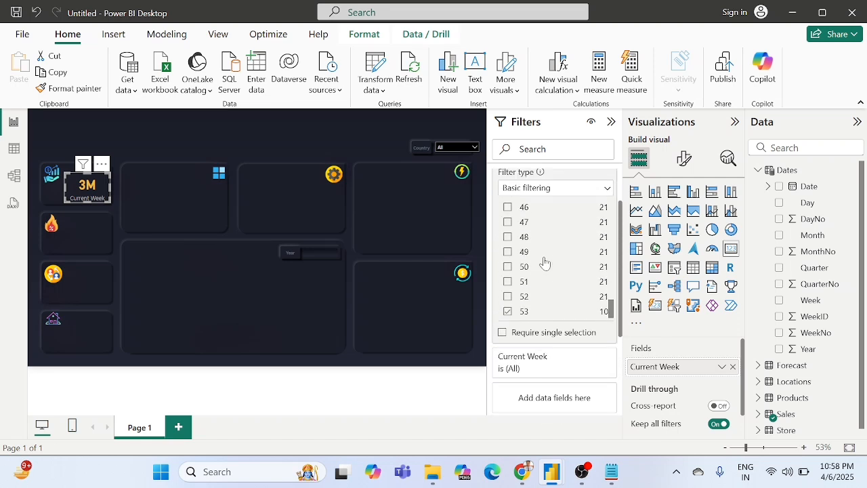
scroll(545, 263, up, 1)
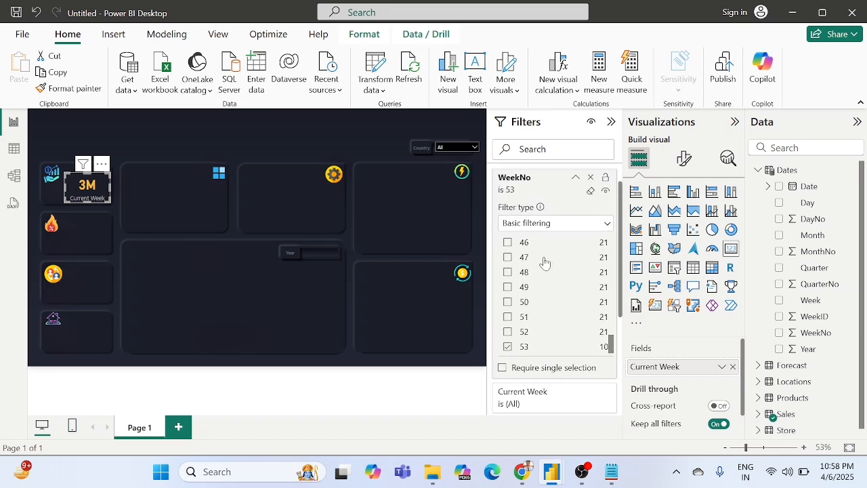
scroll(545, 263, down, 2)
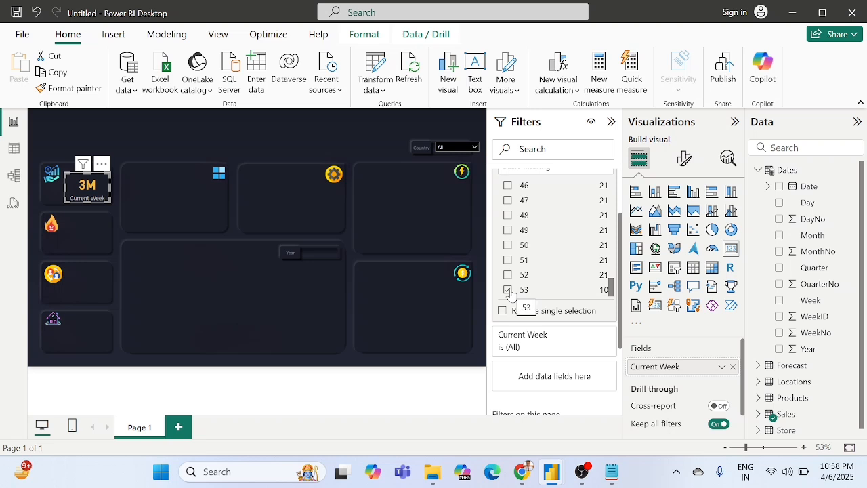
scroll(586, 219, up, 4)
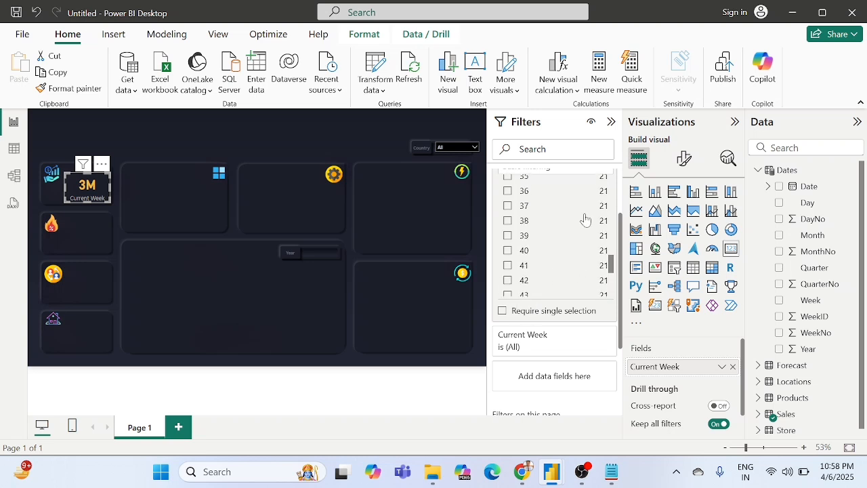
scroll(585, 219, up, 3)
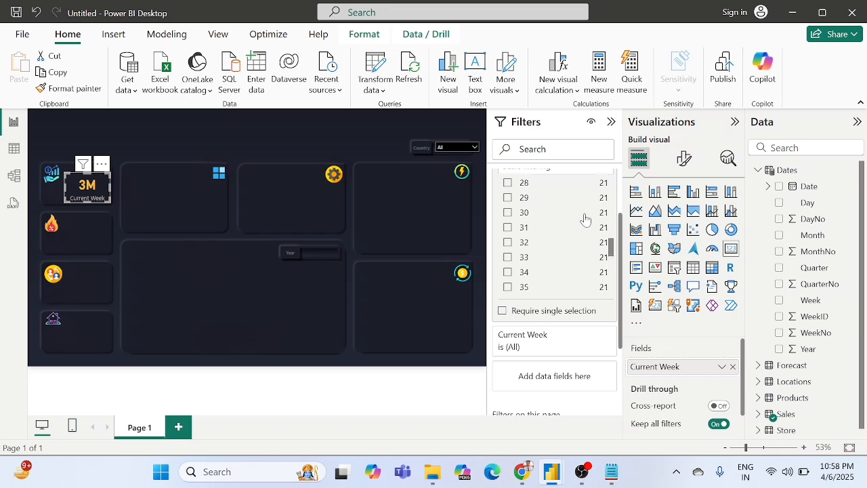
scroll(586, 219, up, 3)
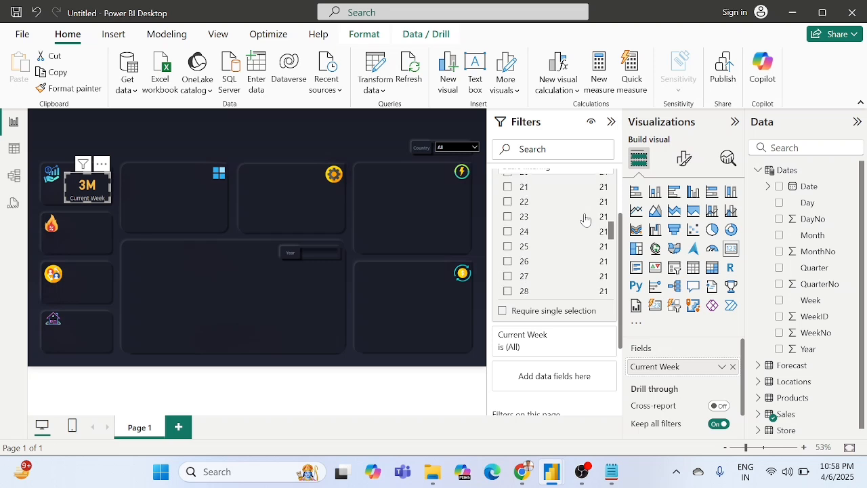
scroll(586, 219, down, 8)
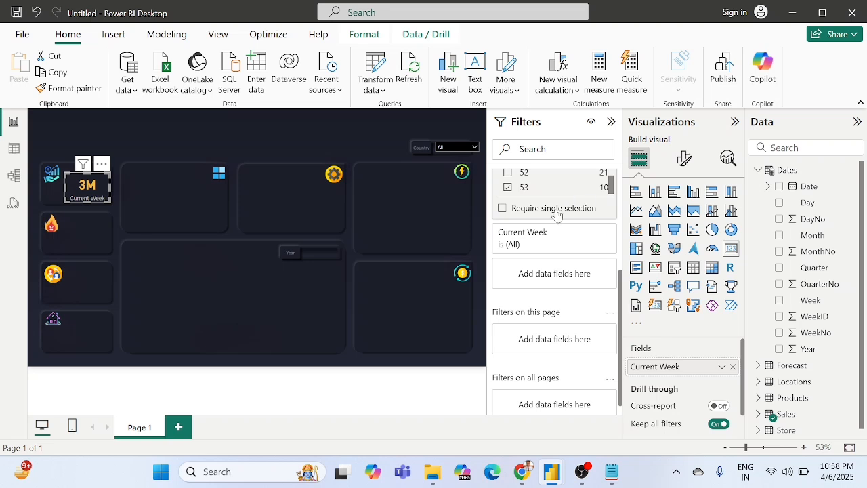
scroll(556, 215, up, 3)
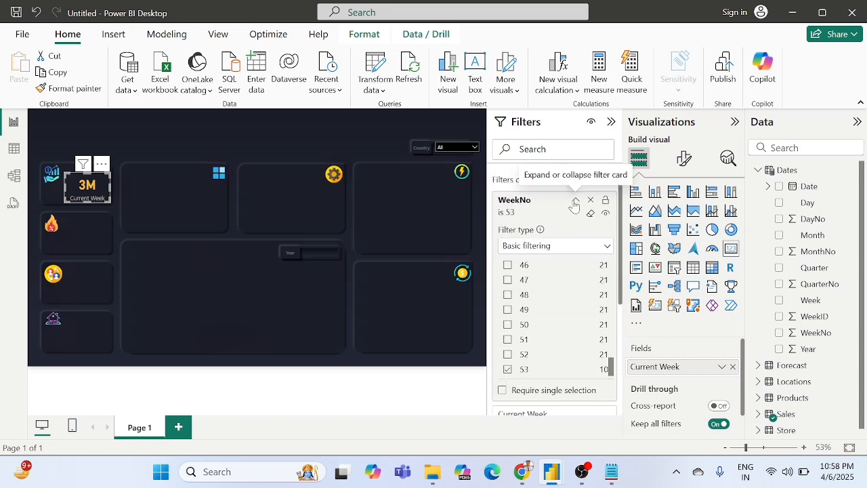
click(575, 200)
click(134, 144)
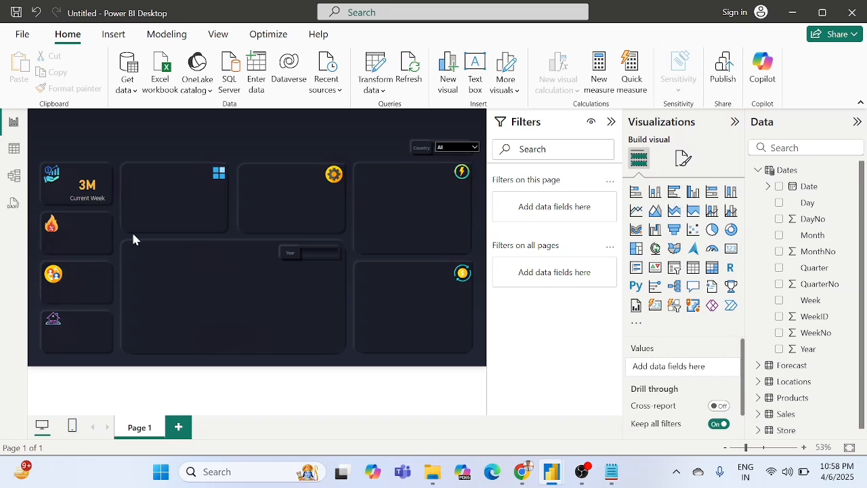
Step: Reopen the WeekNo filter of the Current Week card and clear its week 53 selection
click(89, 191)
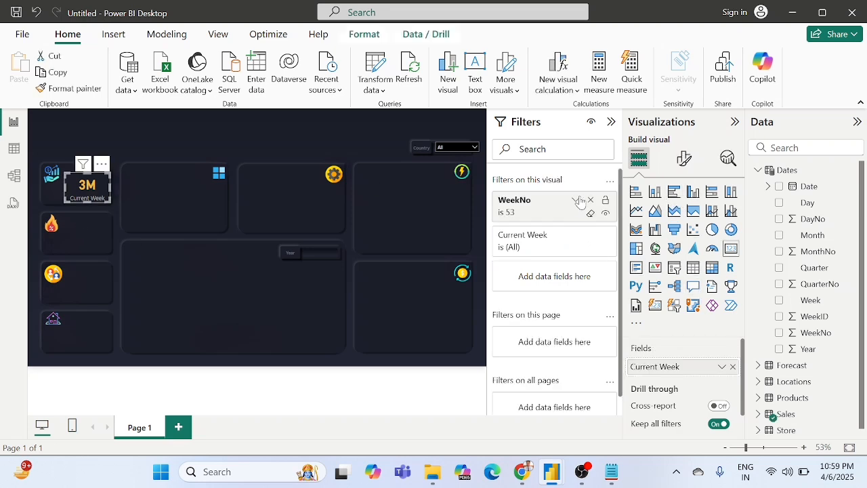
click(575, 200)
scroll(573, 310, down, 10)
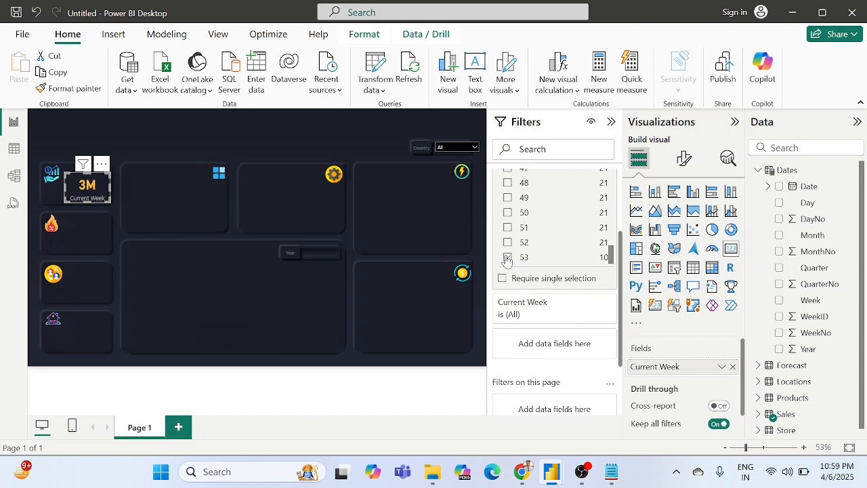
click(507, 258)
scroll(553, 237, up, 7)
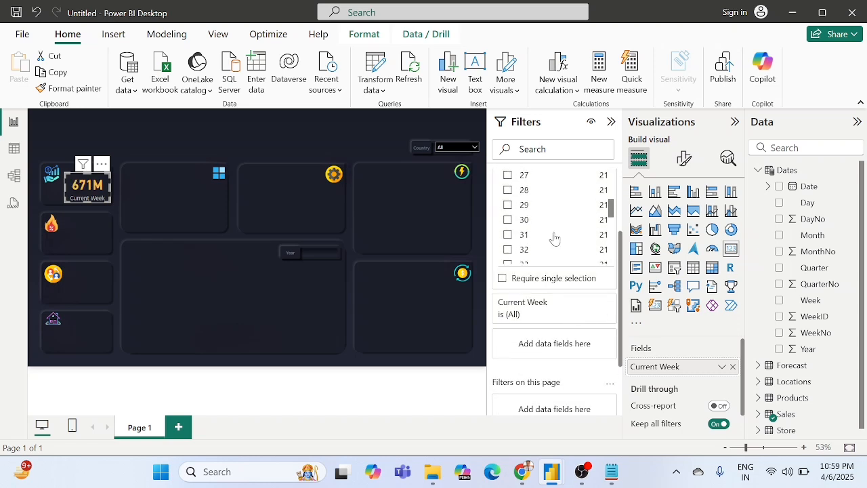
Step: Try week 26 in the Current Week card's WeekNo filter and clear it again
scroll(554, 238, down, 1)
scroll(554, 238, up, 2)
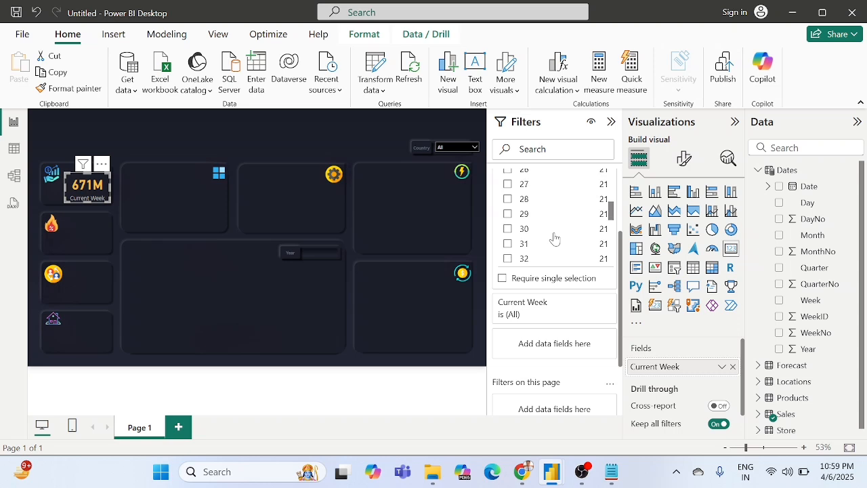
scroll(554, 238, up, 1)
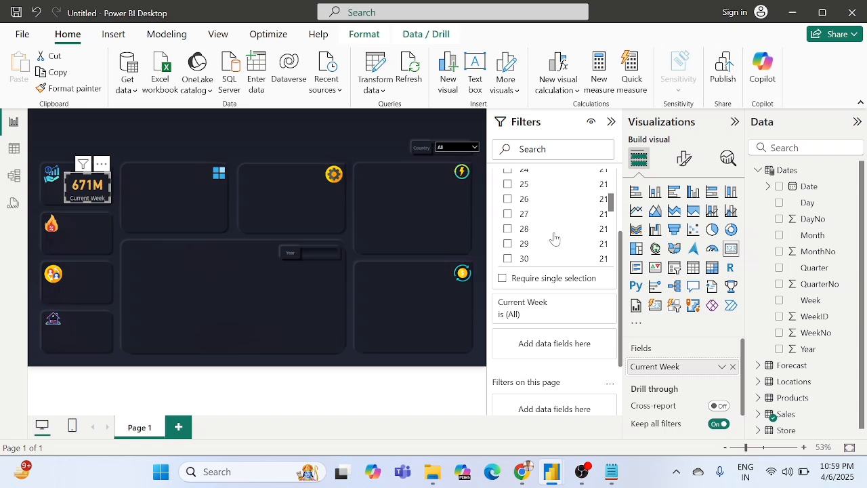
click(508, 200)
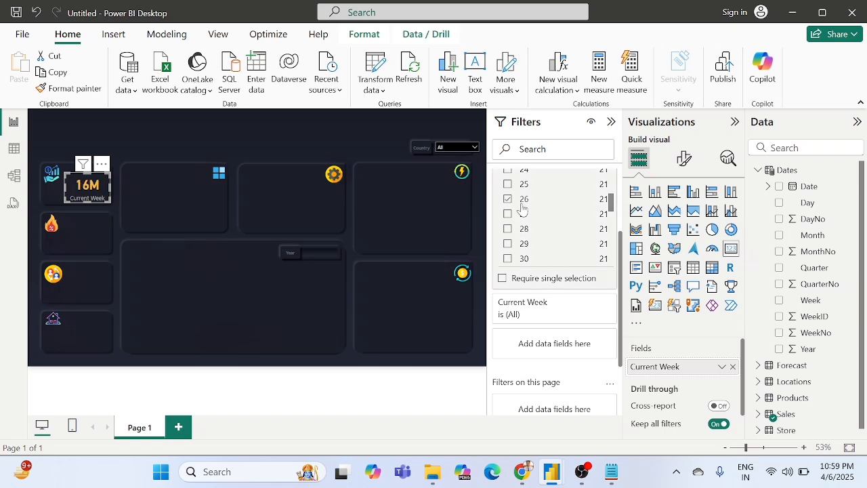
click(508, 199)
scroll(538, 242, down, 12)
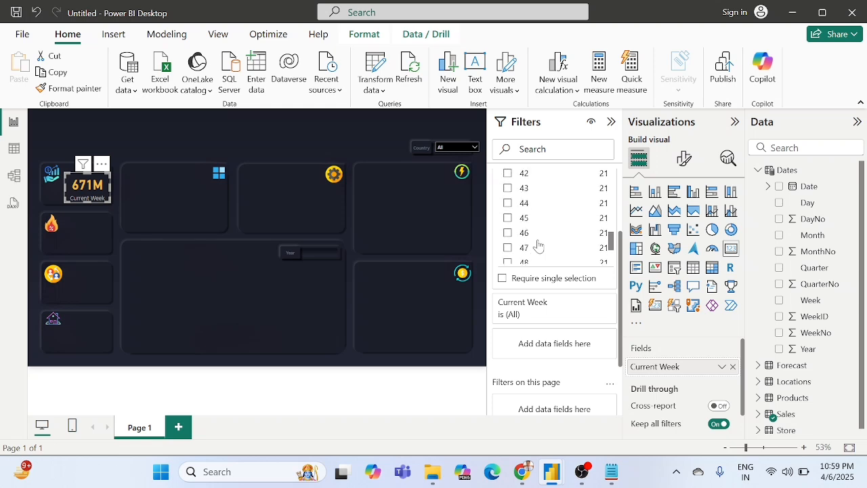
Step: Try weeks 44, 39 and 53 in the Current Week card's WeekNo filter and clear them again
scroll(514, 217, up, 2)
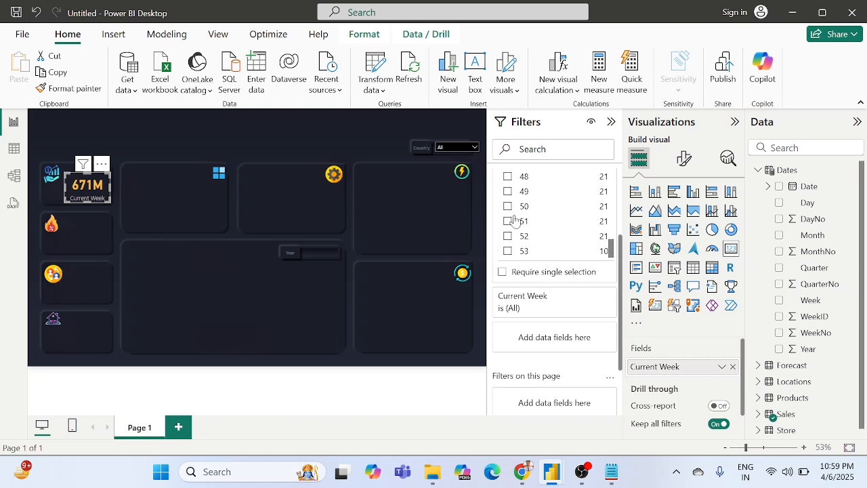
scroll(513, 210, up, 1)
scroll(517, 231, up, 1)
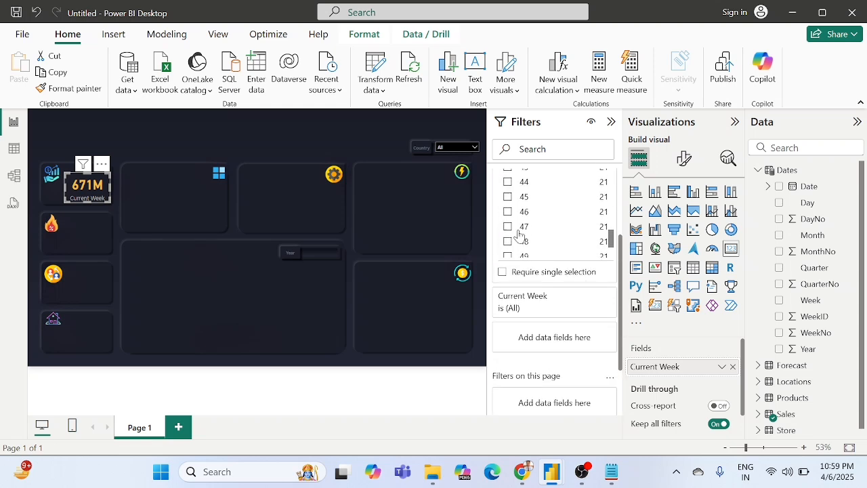
click(507, 187)
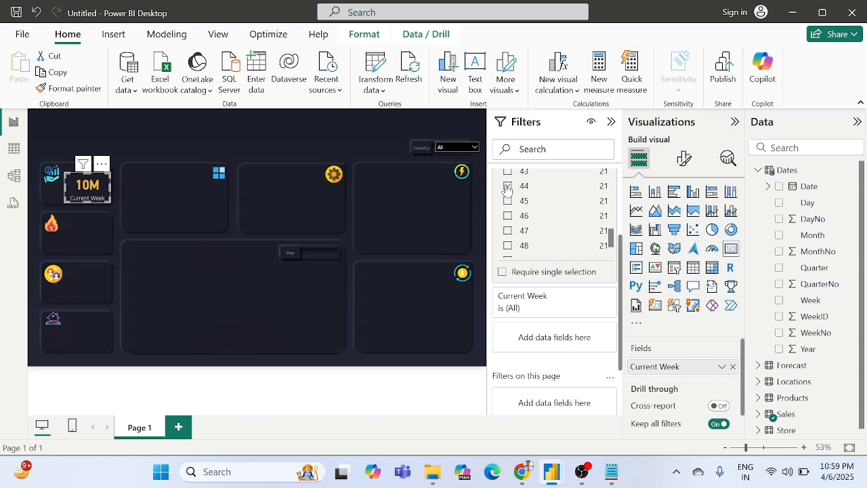
scroll(510, 201, up, 2)
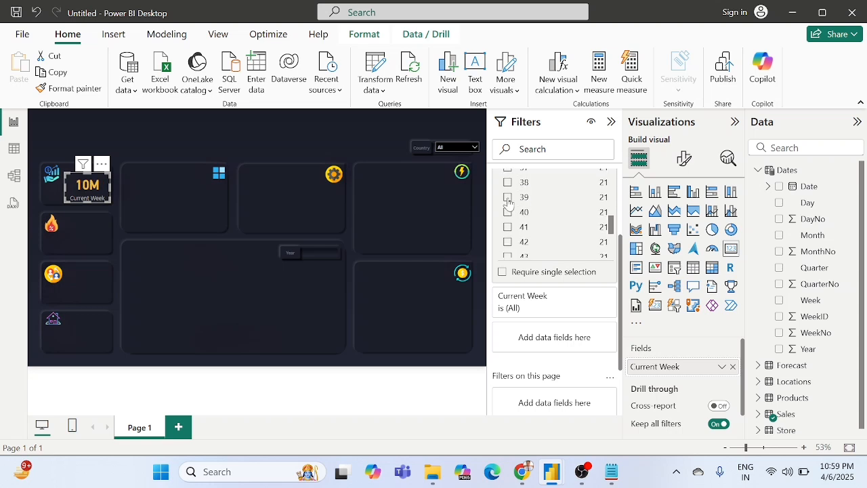
scroll(542, 216, down, 5)
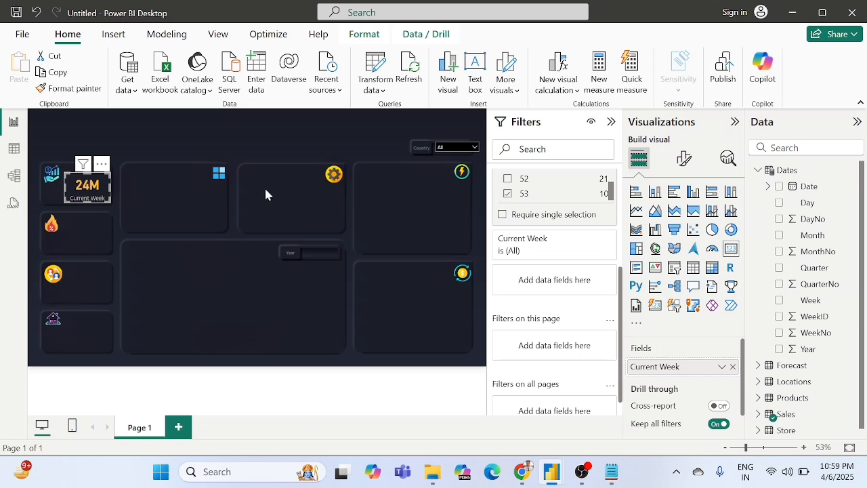
scroll(546, 209, up, 2)
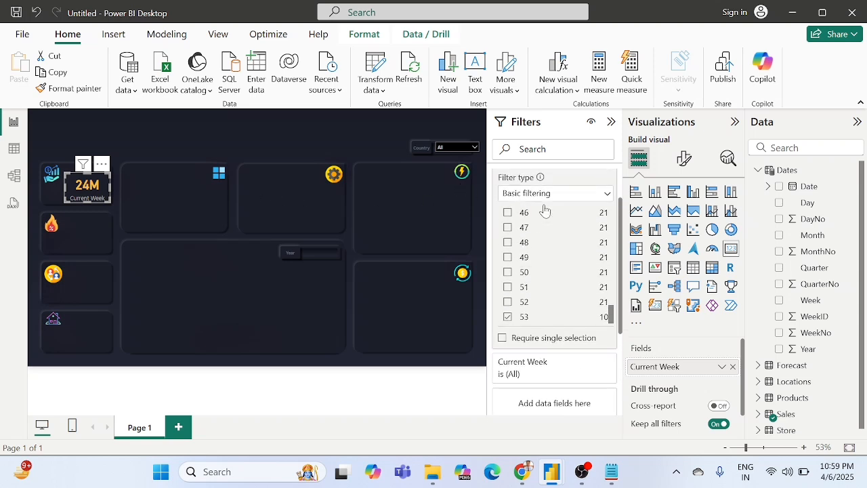
scroll(535, 246, up, 3)
scroll(536, 246, up, 1)
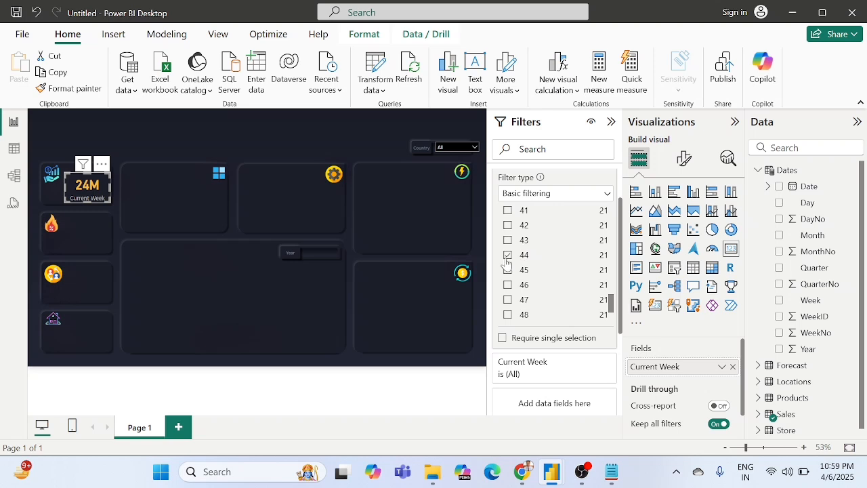
scroll(563, 280, down, 6)
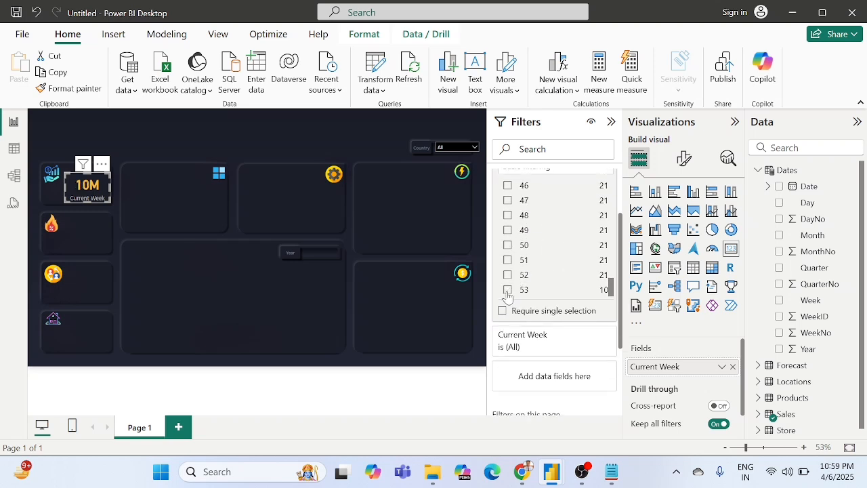
scroll(553, 254, up, 8)
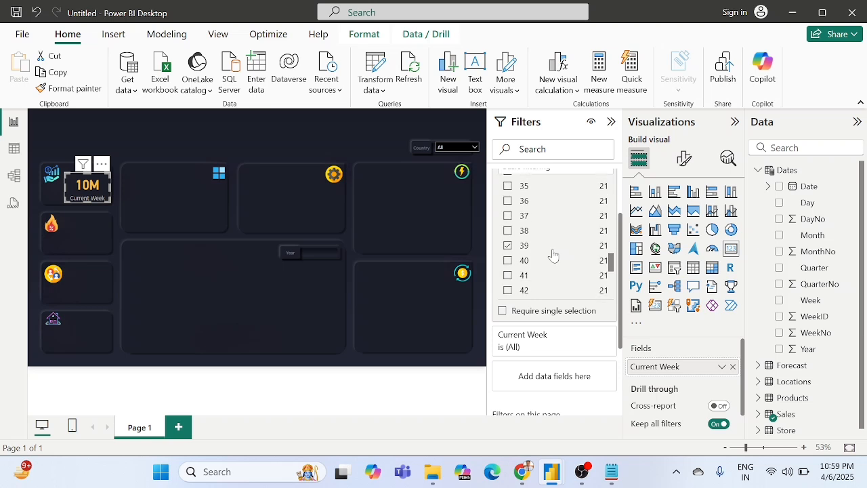
click(508, 246)
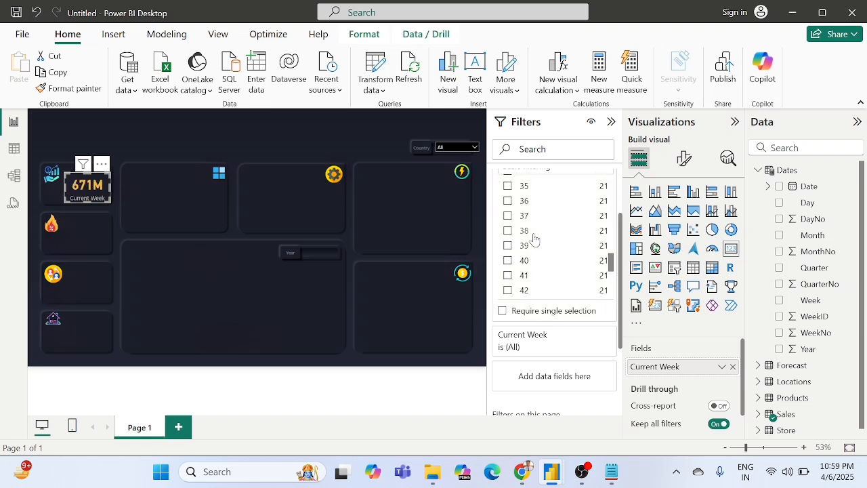
Step: Try week 46 in the Current Week card's WeekNo filter and clear it again
scroll(534, 240, up, 3)
scroll(534, 238, down, 4)
scroll(534, 238, down, 4)
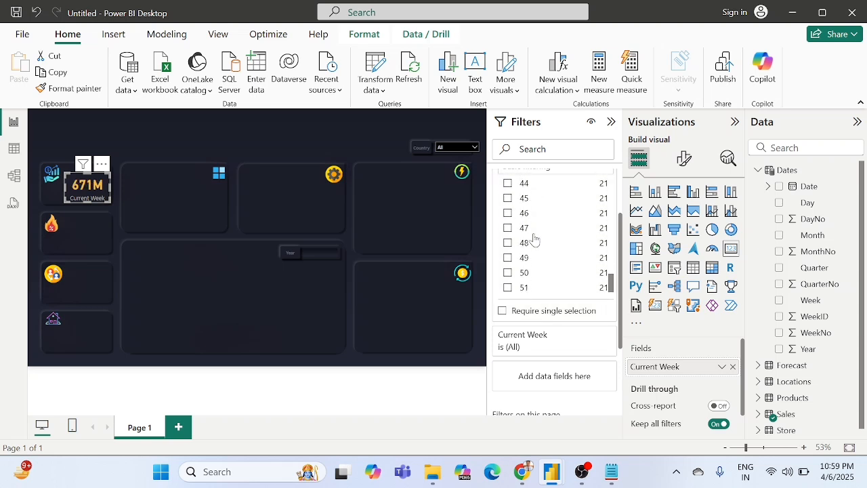
click(508, 212)
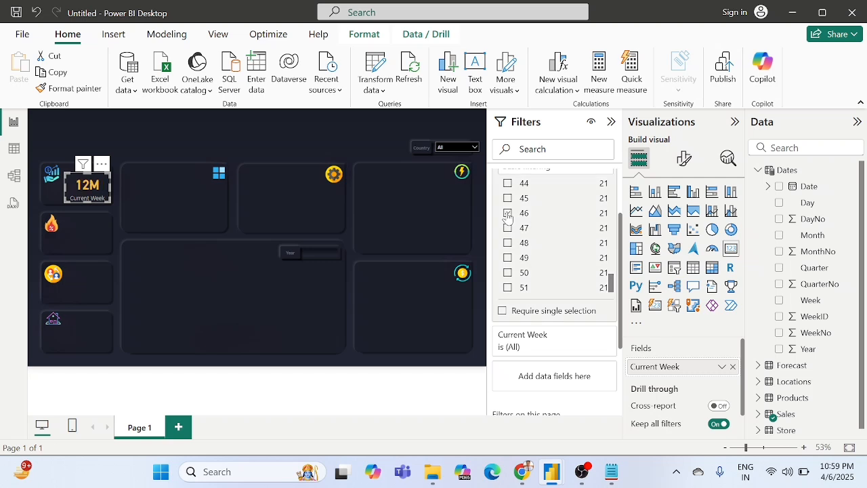
click(508, 213)
Step: Try weeks 40, 37 and 33 in the card's WeekNo filter and clear them again
scroll(511, 218, up, 3)
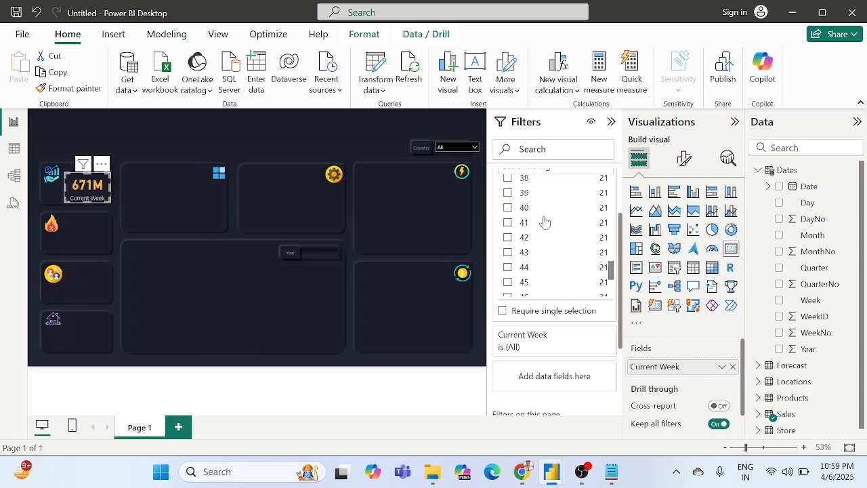
click(507, 209)
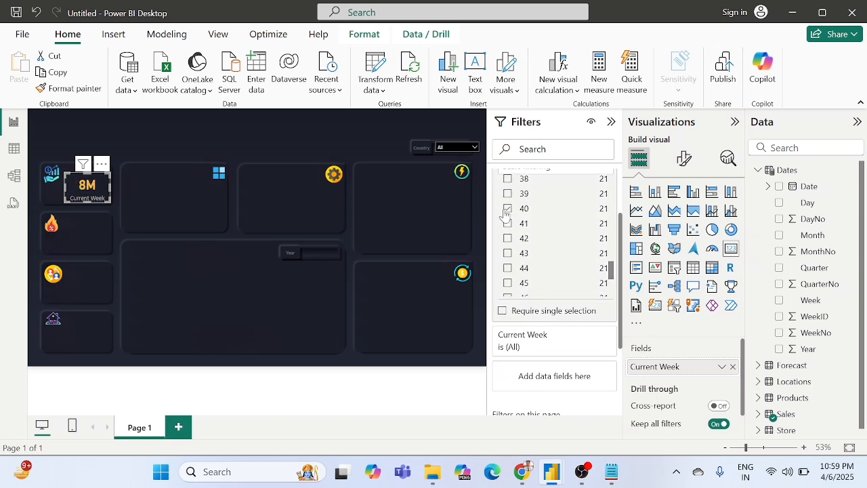
scroll(532, 217, up, 2)
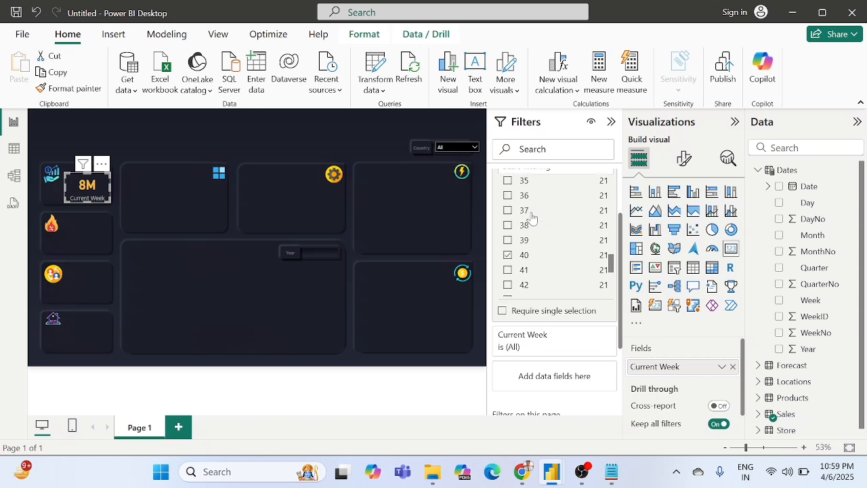
click(507, 220)
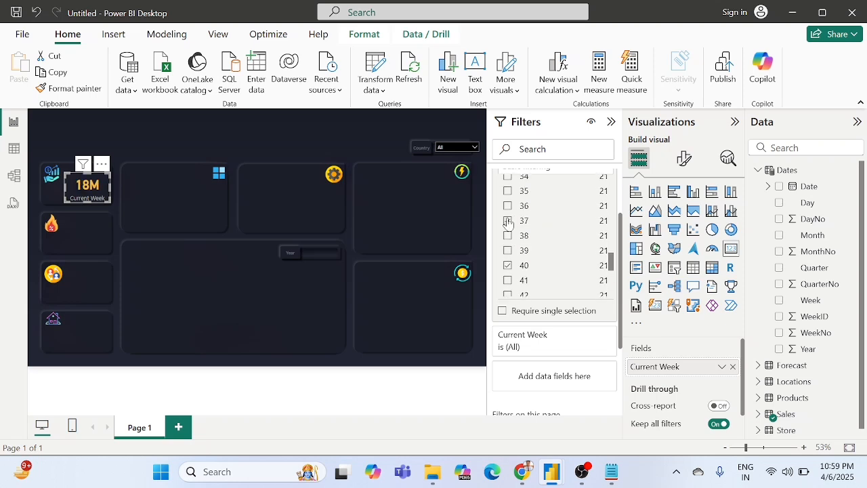
scroll(509, 217, up, 3)
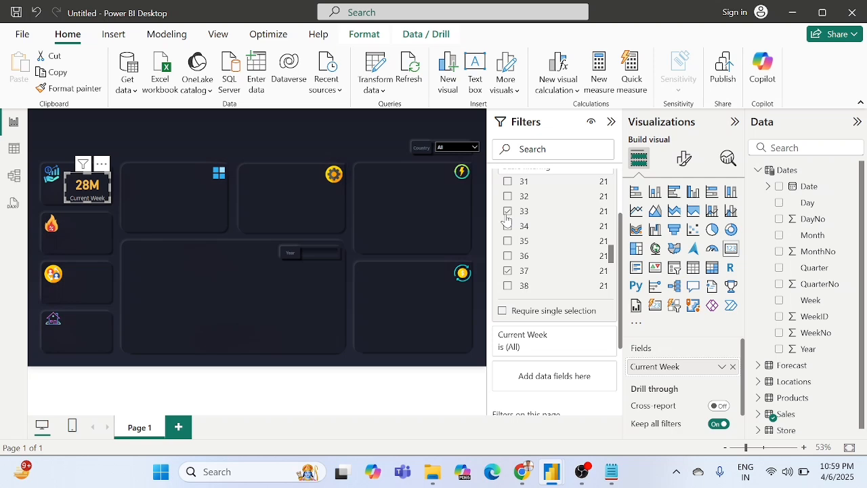
click(508, 270)
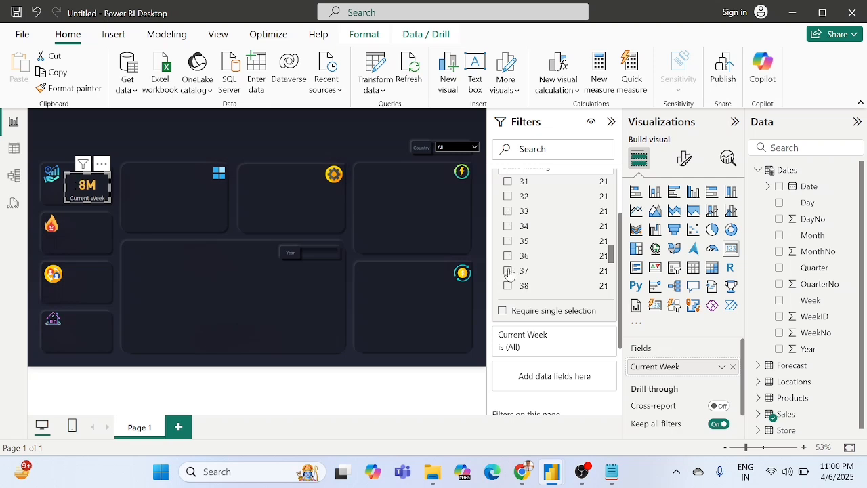
scroll(565, 267, down, 3)
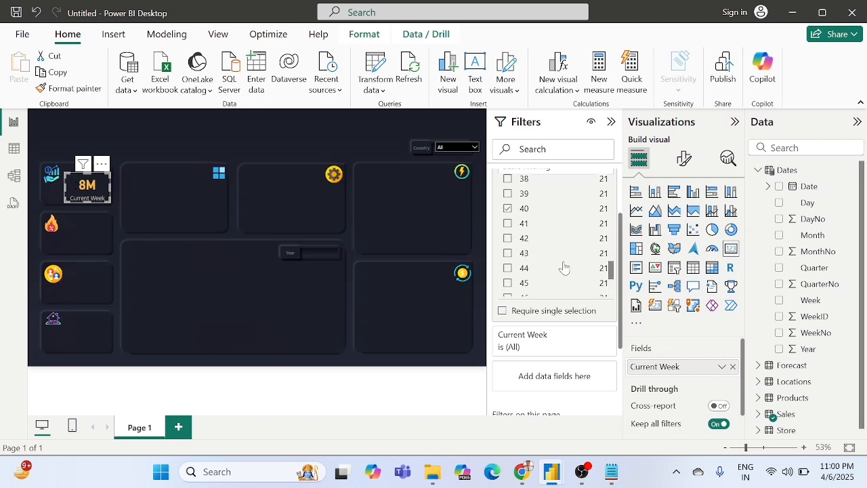
click(507, 209)
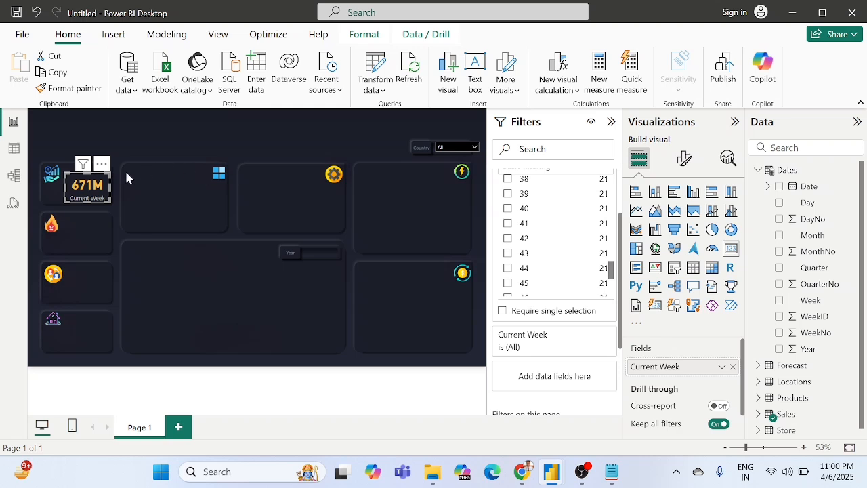
Step: Select week 53 in the Current Week card's WeekNo filter and deselect the card
scroll(547, 252, down, 3)
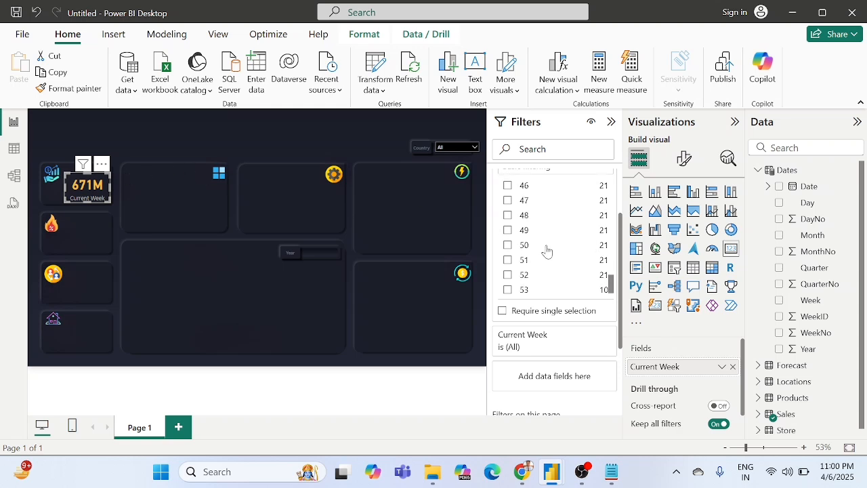
click(509, 290)
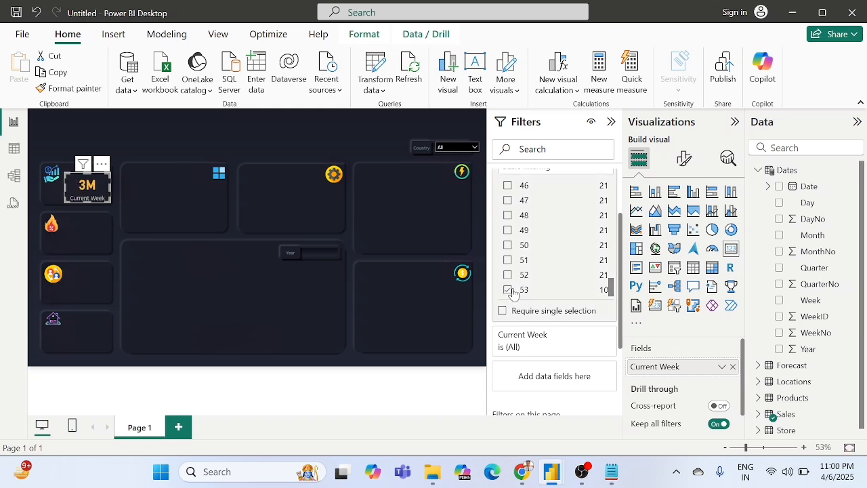
click(256, 231)
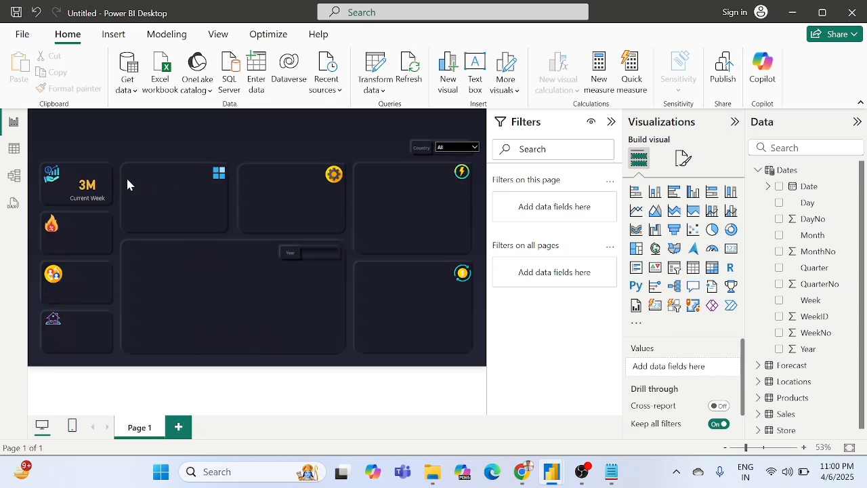
Step: Duplicate the Current Week card and place the copy in the tile with the flame icon
click(86, 184)
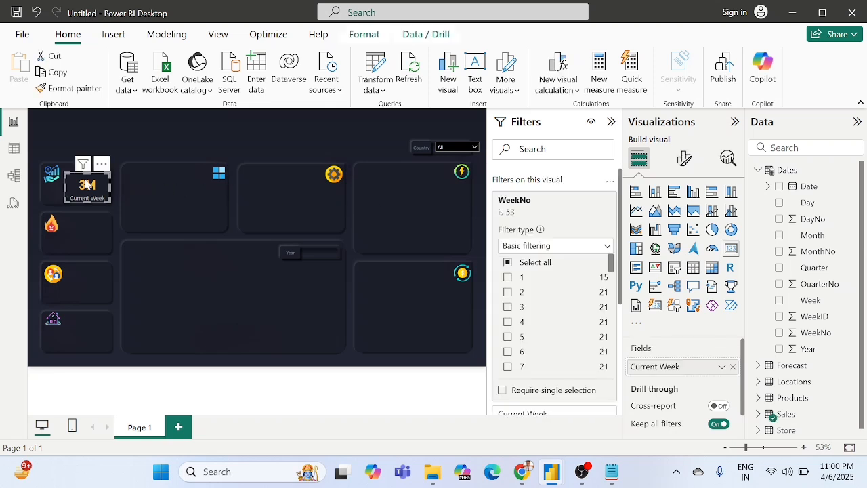
key(ctrl+c)
click(140, 252)
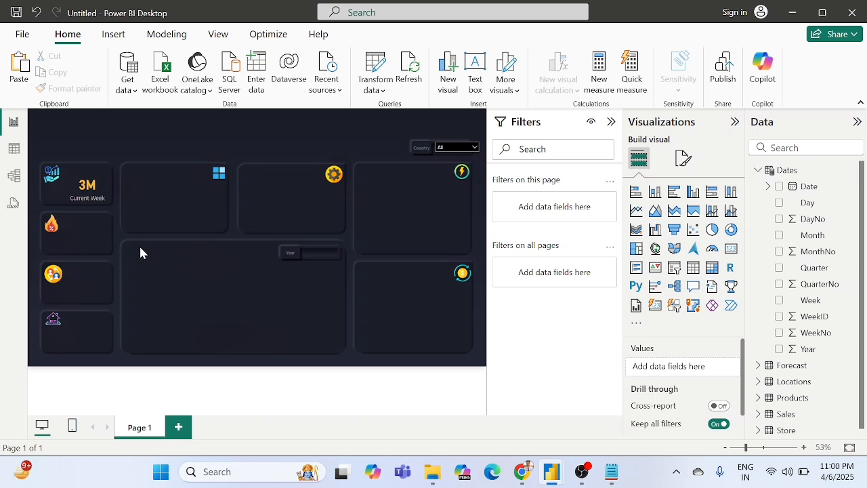
key(ctrl+v)
drag(103, 196, 100, 239)
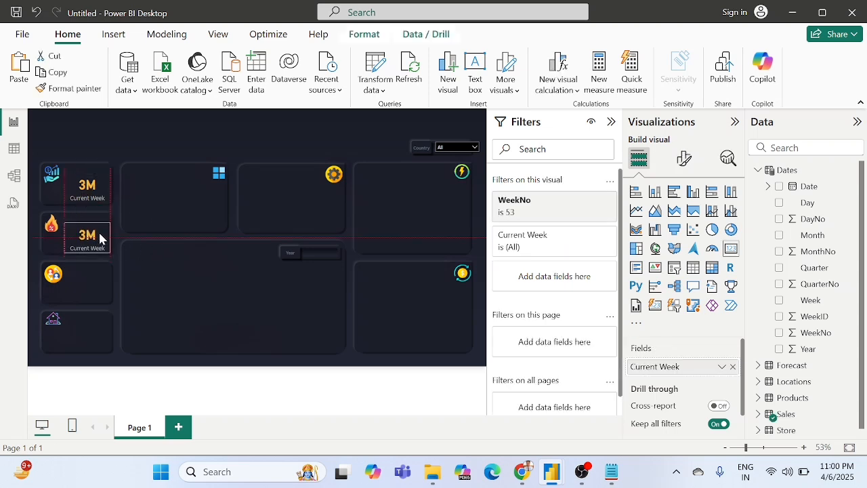
Step: Paste two more copies of the Current Week card and place them in the people-icon and house-icon tiles
click(188, 296)
key(ctrl+v)
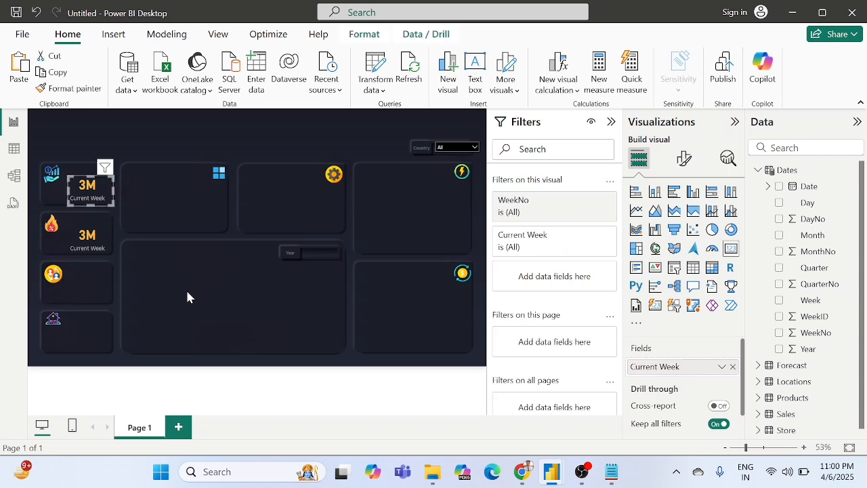
drag(90, 187, 94, 285)
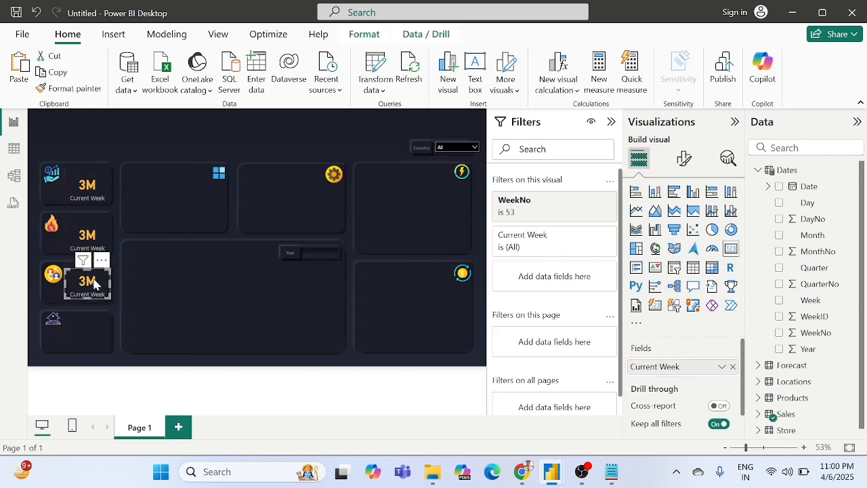
click(258, 280)
key(ctrl+v)
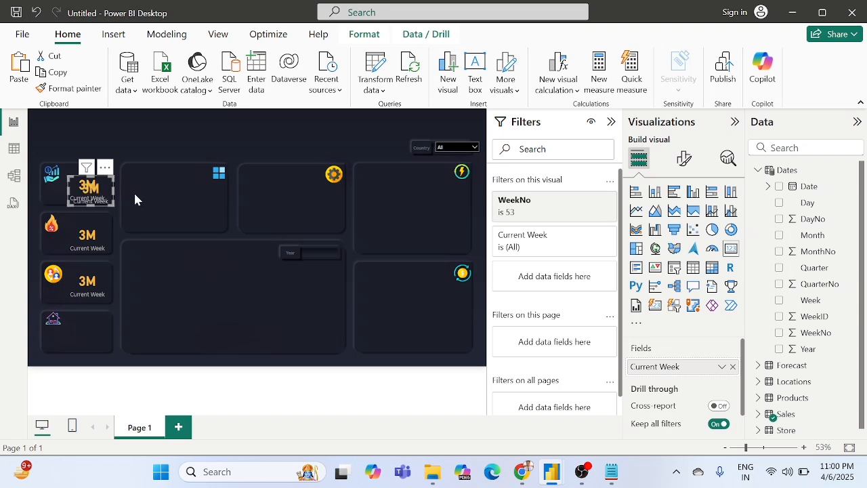
drag(95, 190, 94, 329)
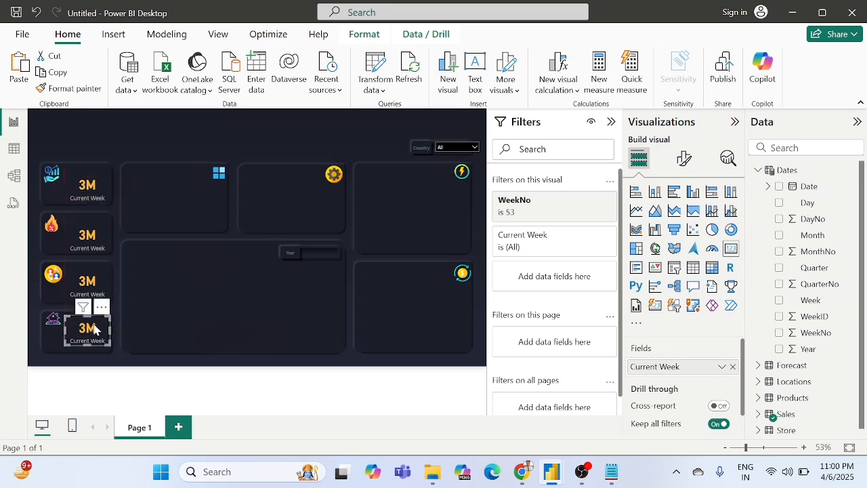
Step: Remove the WeekNo filter from the card in the flame-icon tile and deselect the card
click(92, 241)
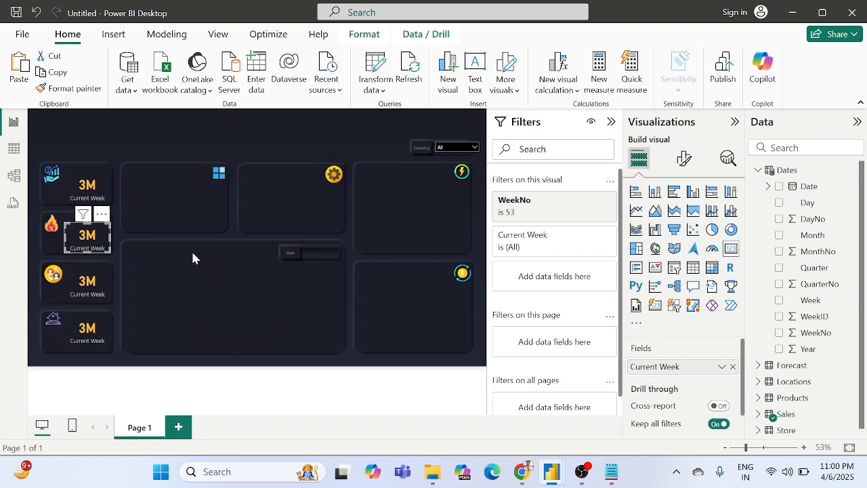
mouse_move(77, 217)
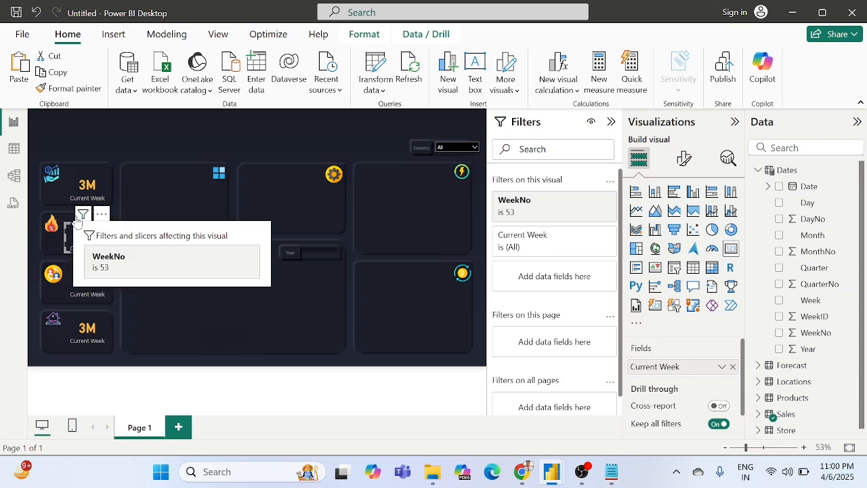
click(210, 188)
click(89, 237)
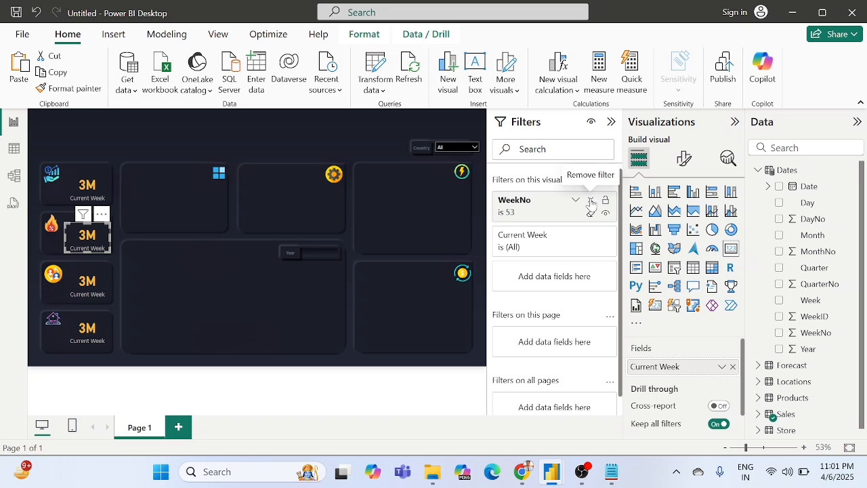
click(590, 200)
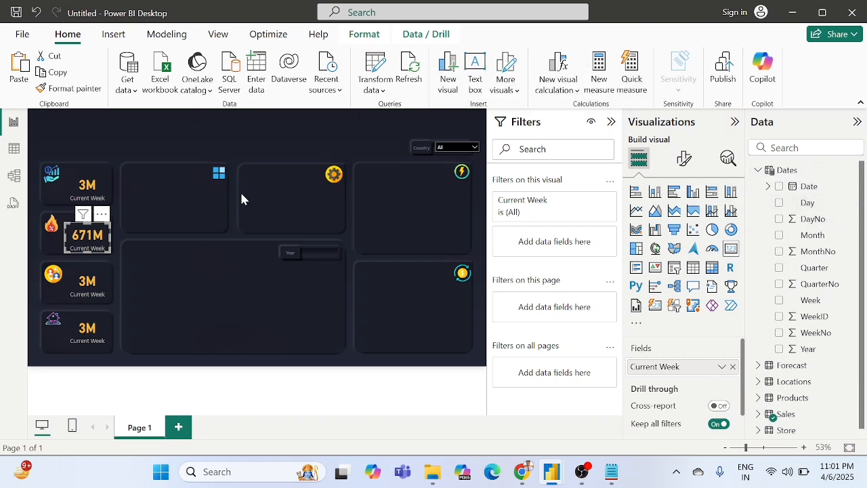
click(183, 215)
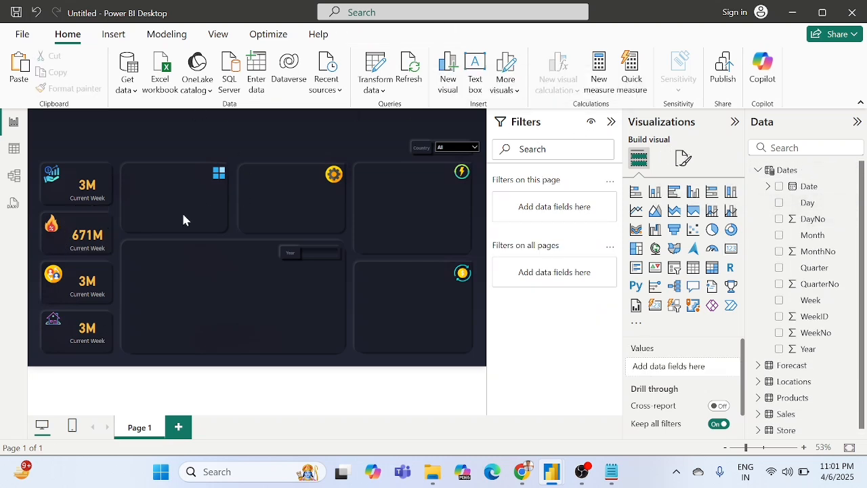
Step: Create an empty table named All Measures and load it into the model
click(266, 78)
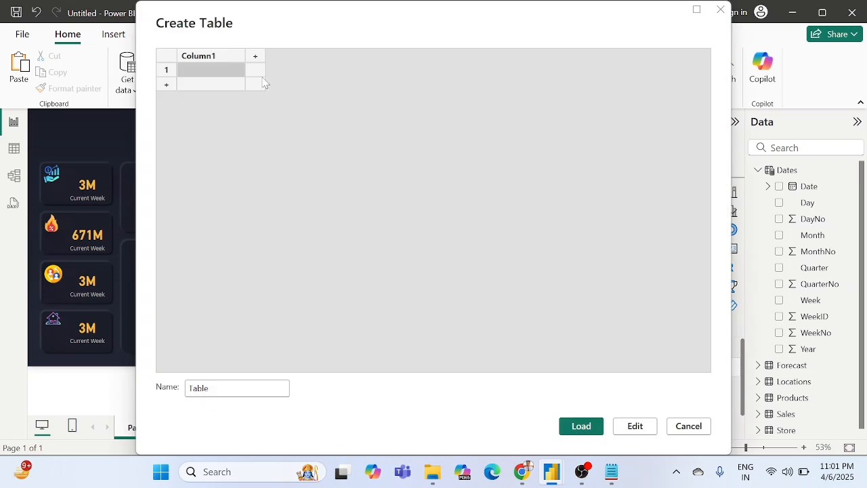
drag(209, 388, 163, 394)
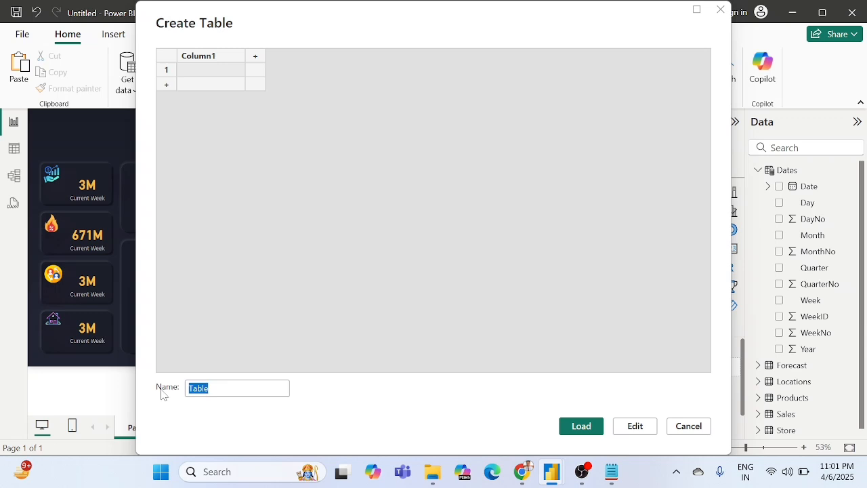
text(All)
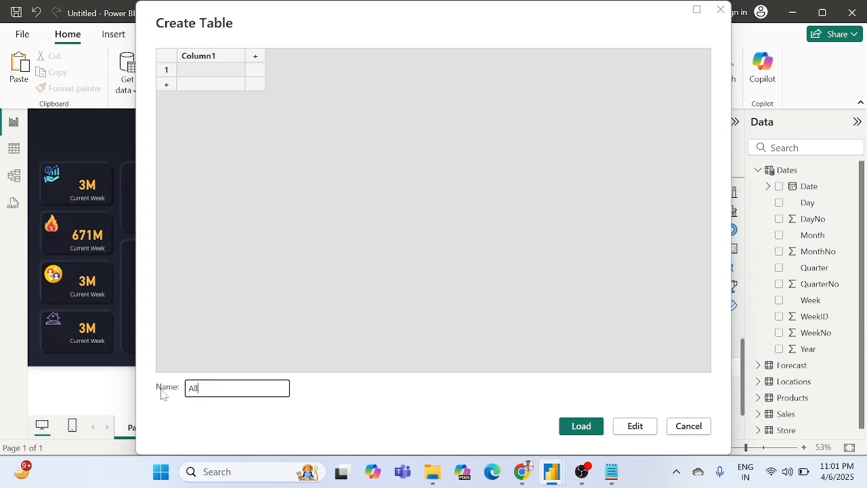
text( Measures)
click(583, 428)
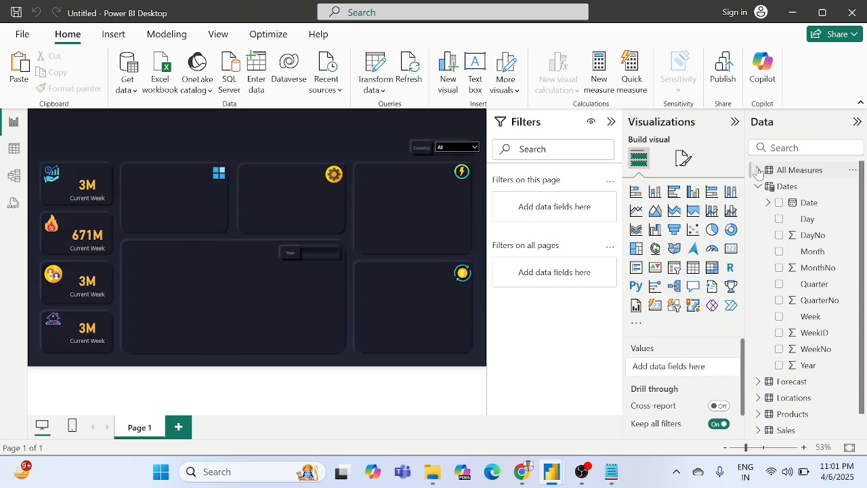
Step: Collapse the Dates table's field list and check which fields the All Measures table contains
click(773, 188)
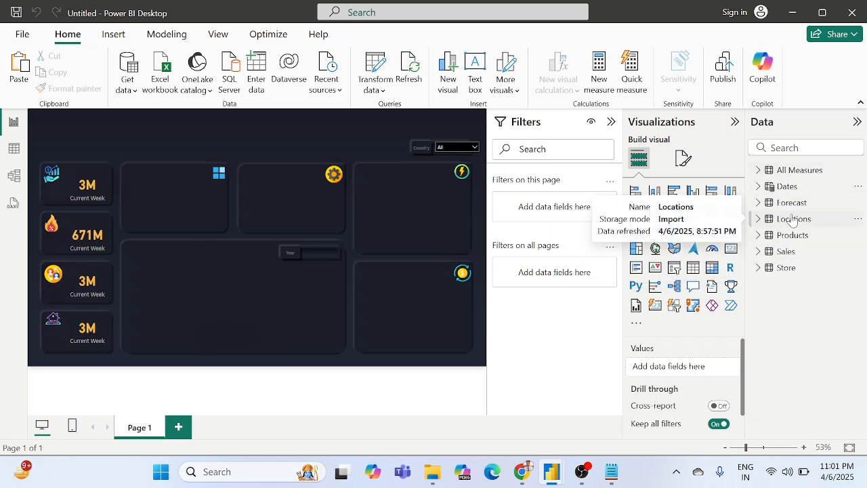
click(757, 169)
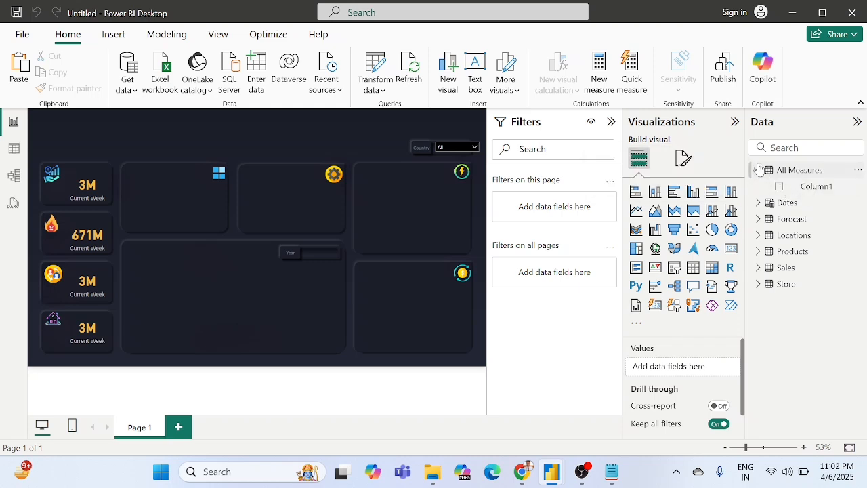
click(758, 170)
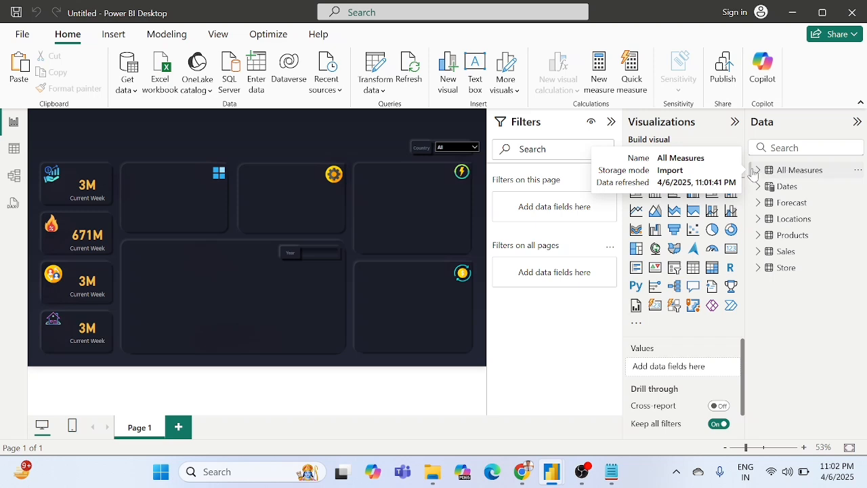
click(757, 171)
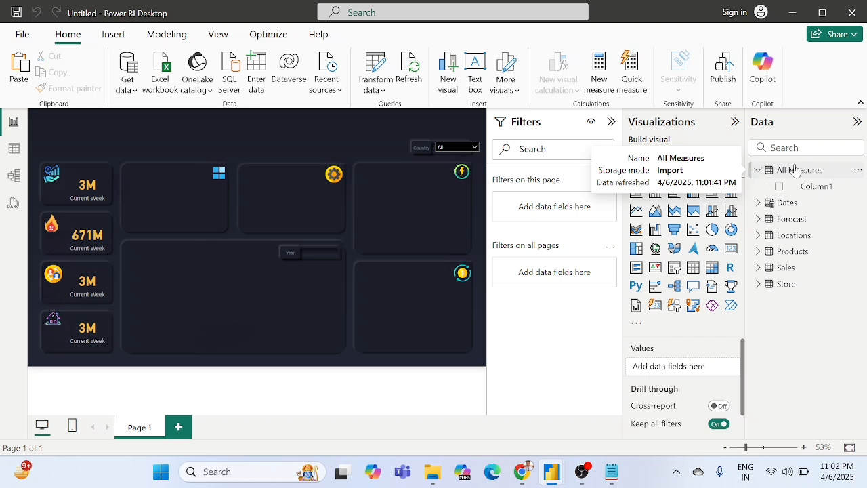
click(760, 170)
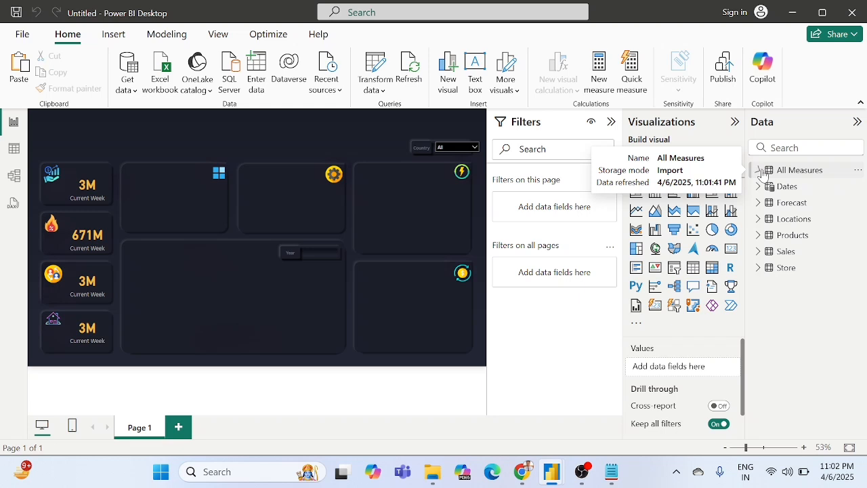
Step: Add a new measure named Total Sales to the All Measures table, with an empty SUM function as its formula
right_click(783, 168)
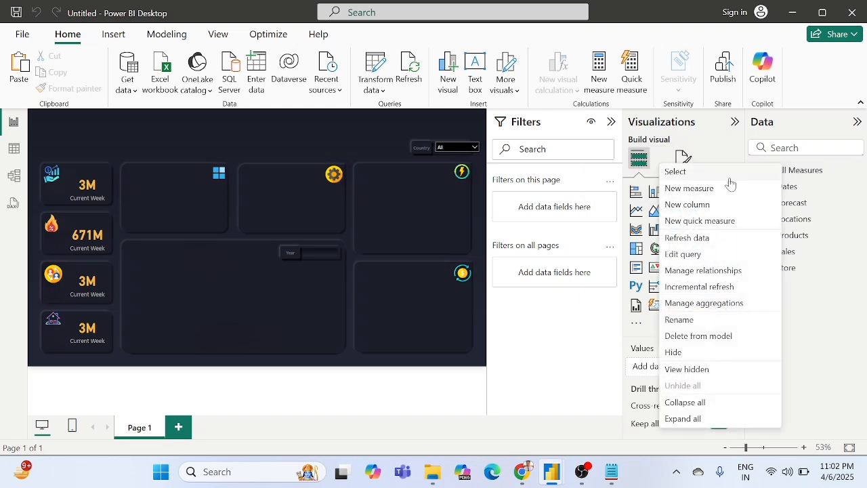
click(689, 189)
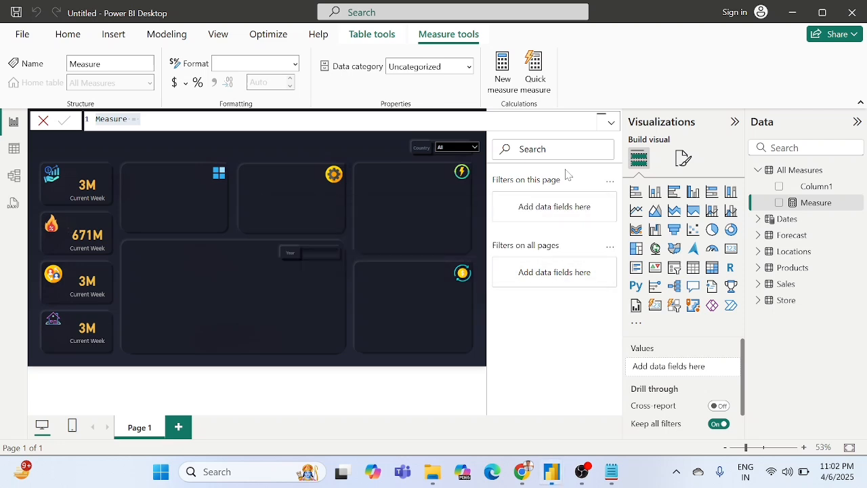
key(BackSpace)
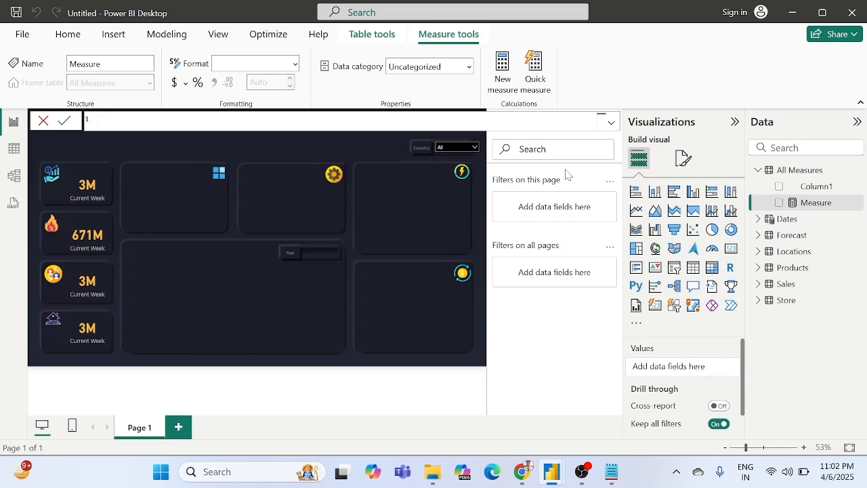
text(Total Sales = sum)
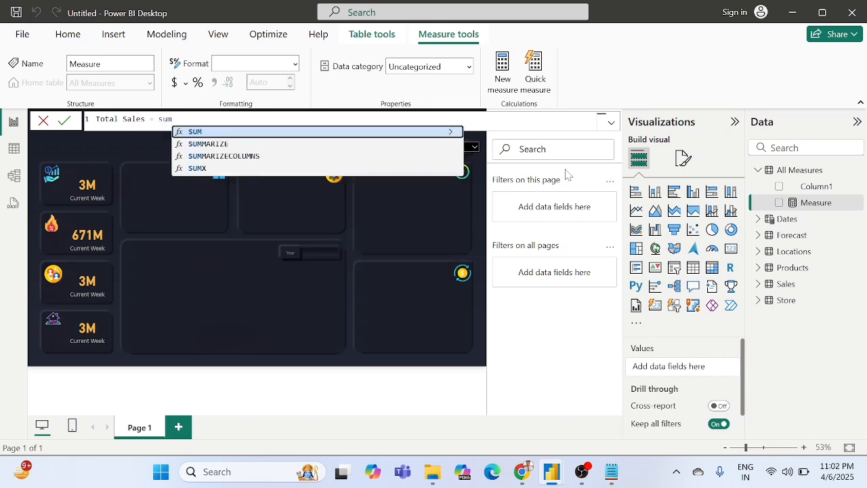
key(Tab)
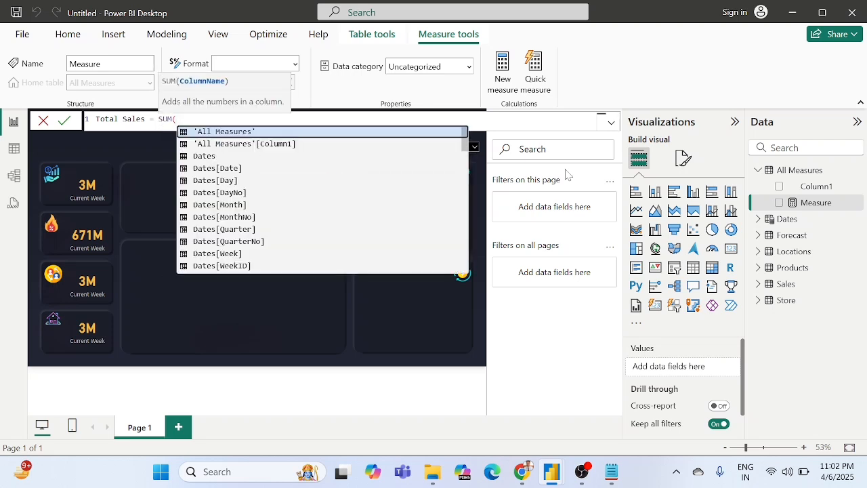
text())
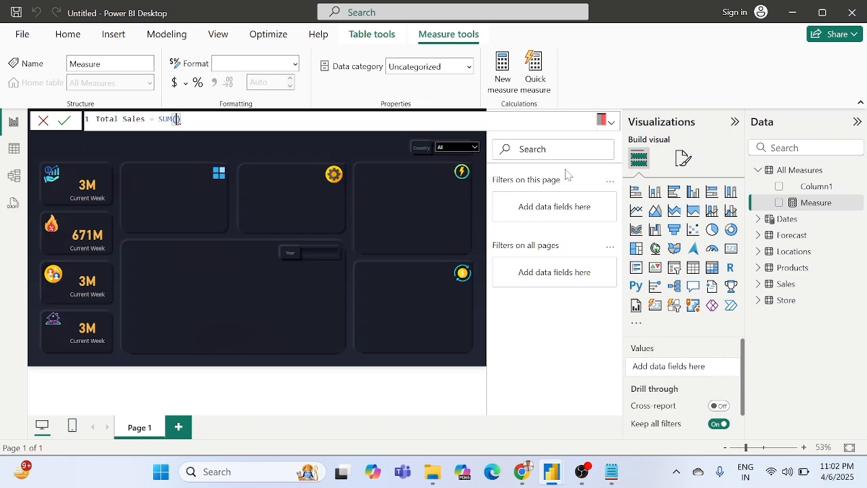
Step: Complete the Total Sales formula as SUM(Sales[SalesAmount]), commit the measure and dismiss the battery notification
key(Left)
text(sales)
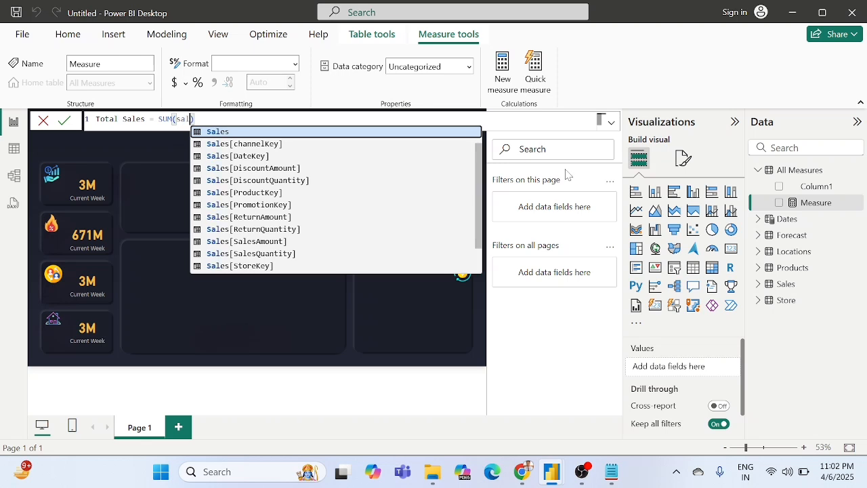
key(Down)
key(Down)
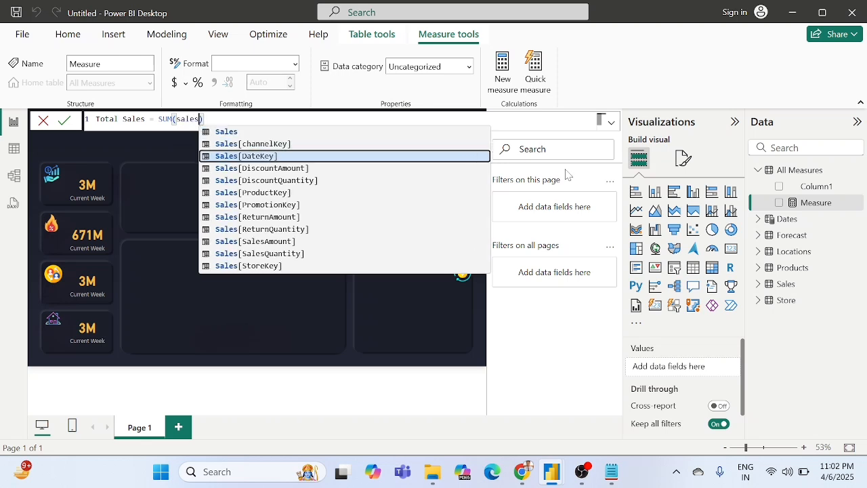
text(a)
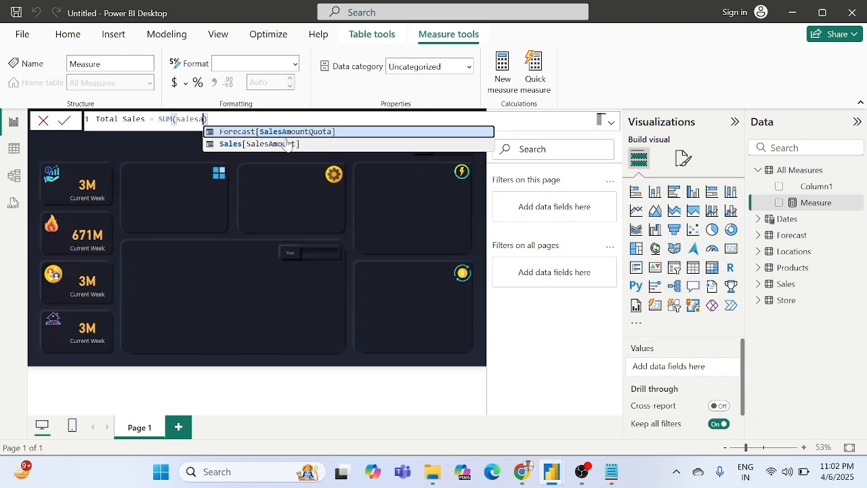
key(Down)
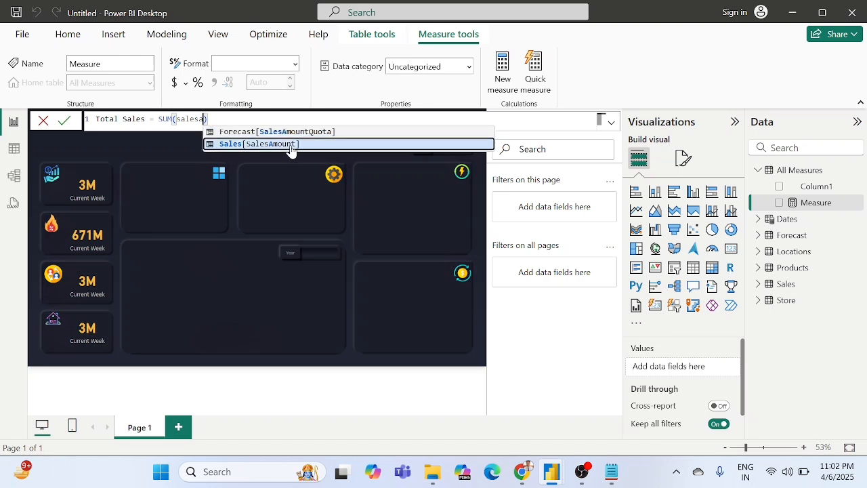
click(291, 145)
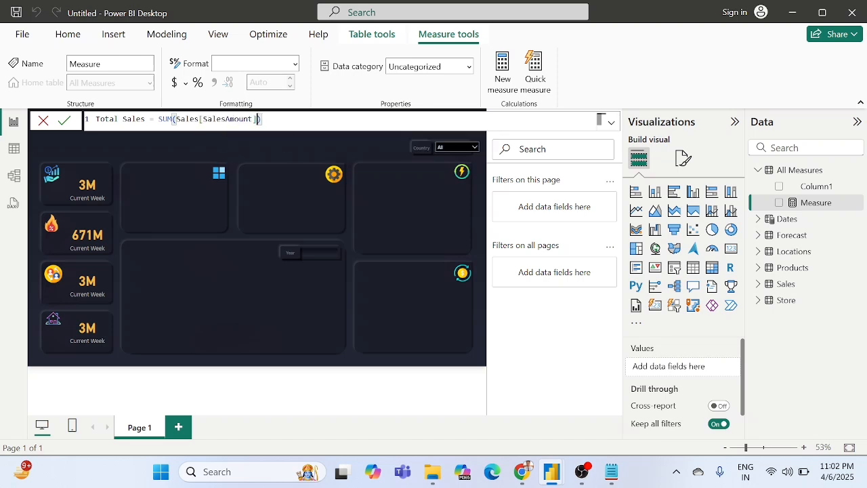
click(63, 123)
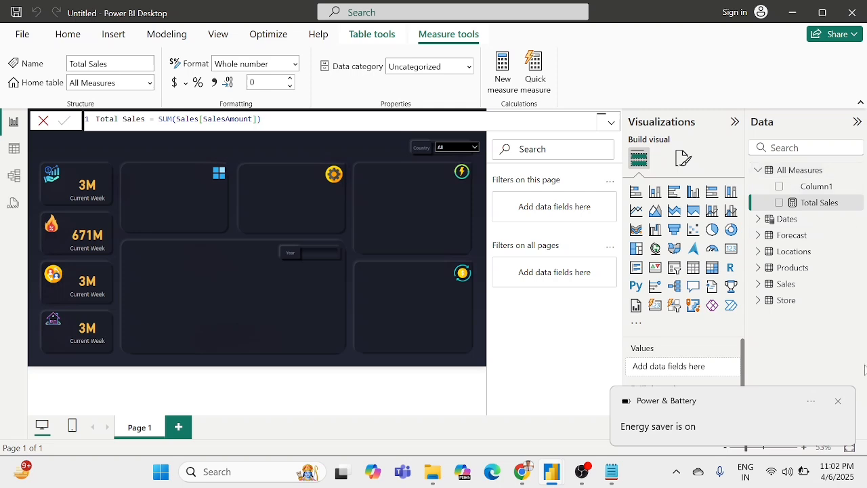
click(839, 403)
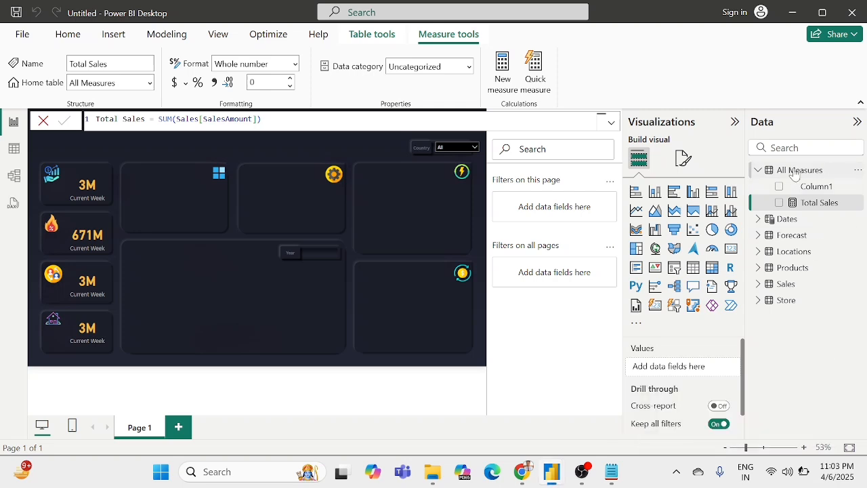
Step: Add another measure to the All Measures table and name it Total Sales-YTD
right_click(794, 175)
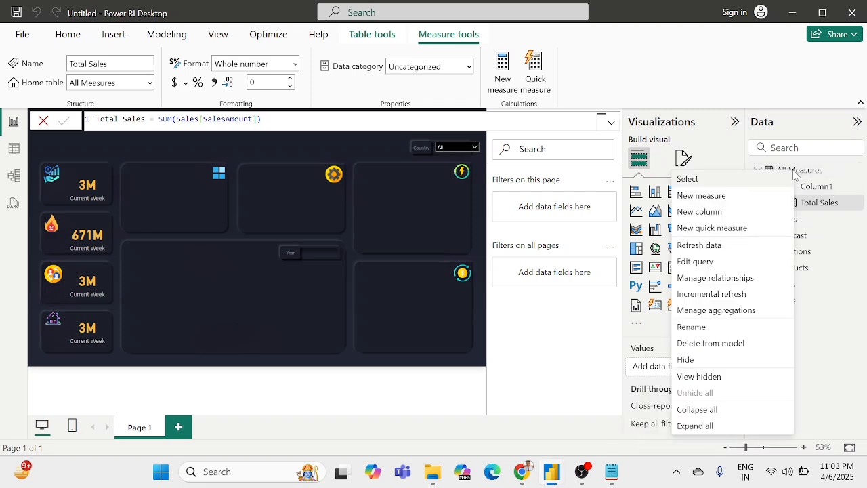
click(716, 197)
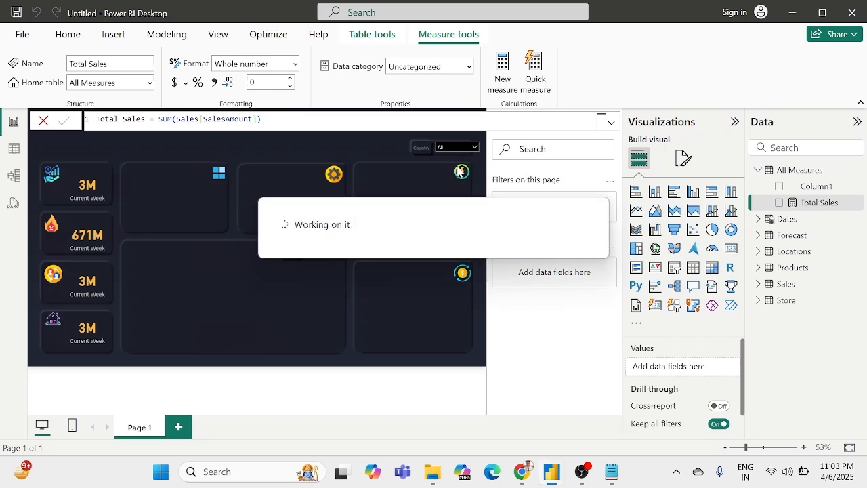
key(BackSpace)
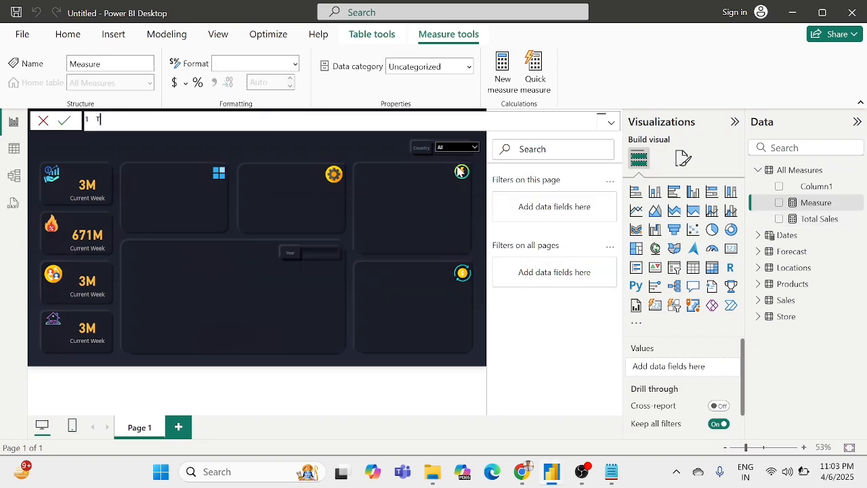
text(Total Sales-YTD =)
Step: Insert the TOTALYTD function with its parentheses as the Total Sales-YTD formula
text(total)
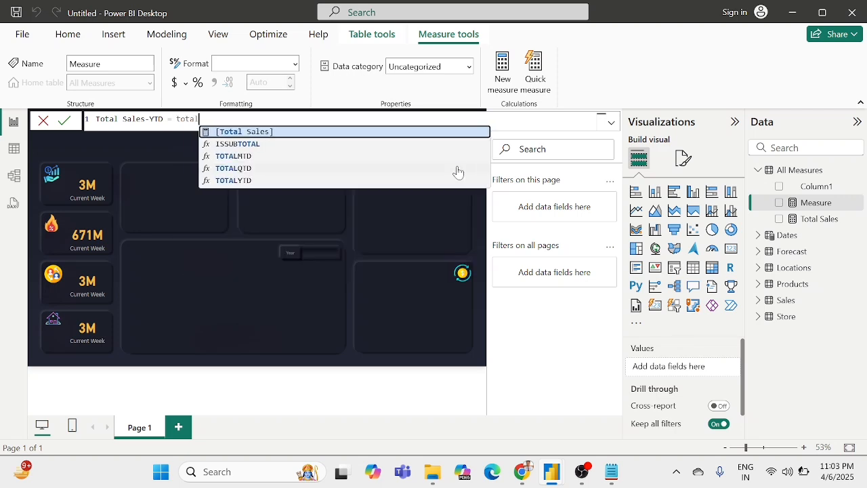
key(Down)
key(Down)
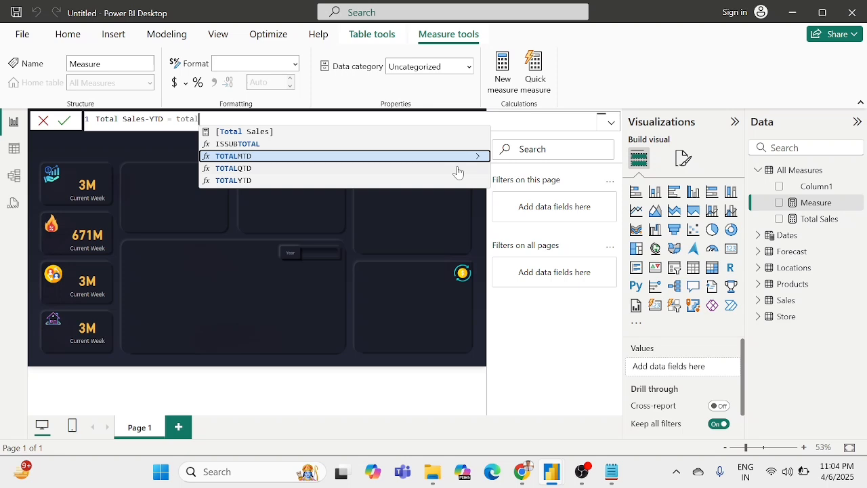
key(Down)
key(Down)
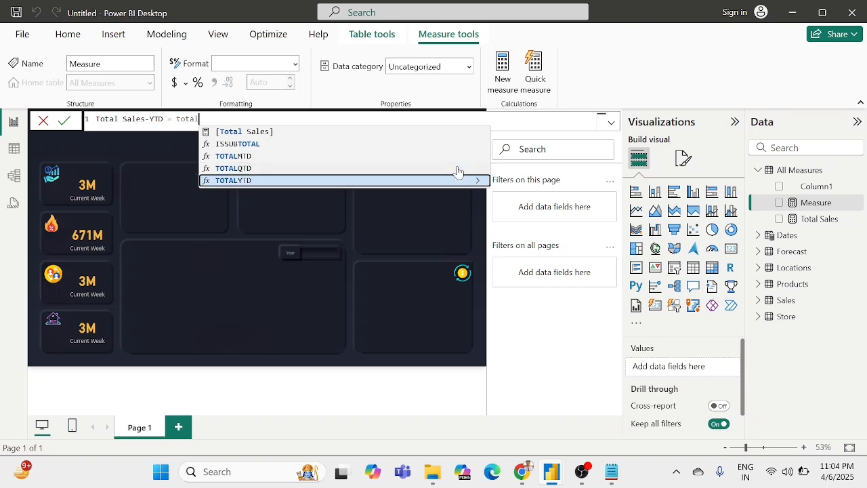
key(Down)
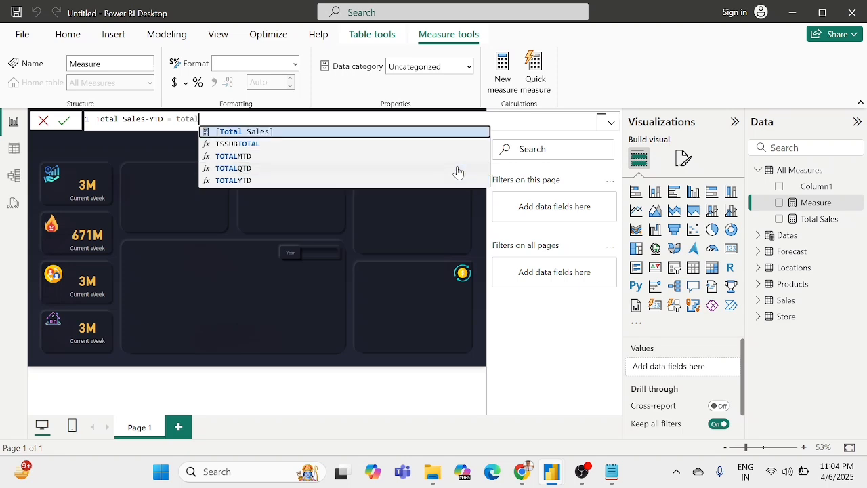
key(Down)
key(Down)
key(Down)
key(Down)
key(Tab)
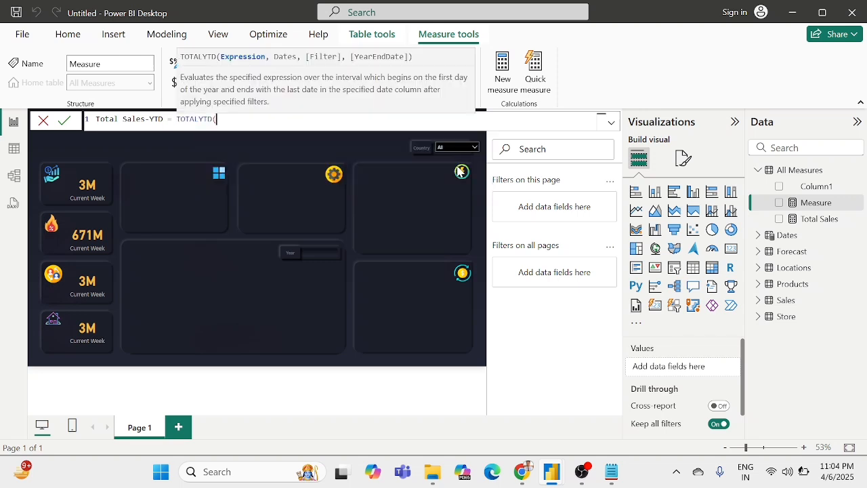
text())
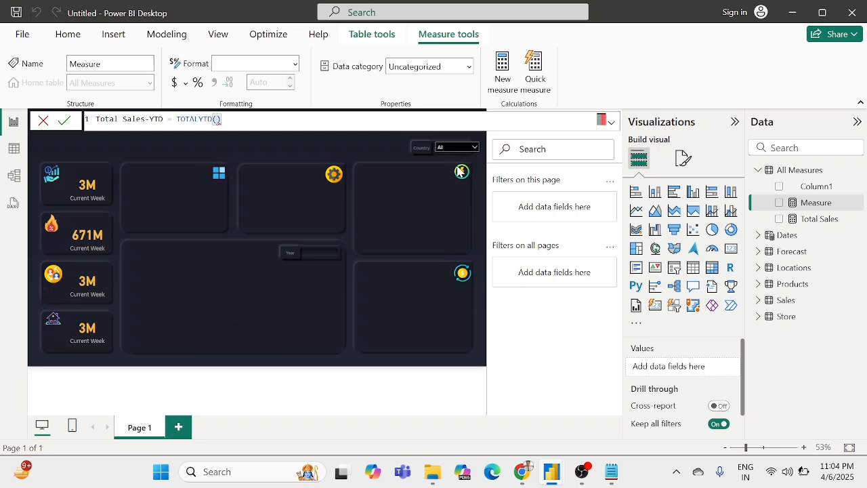
Step: Complete the Total Sales-YTD formula as TOTALYTD([Total Sales],Dates[Date]) and commit the measure
text(tota)
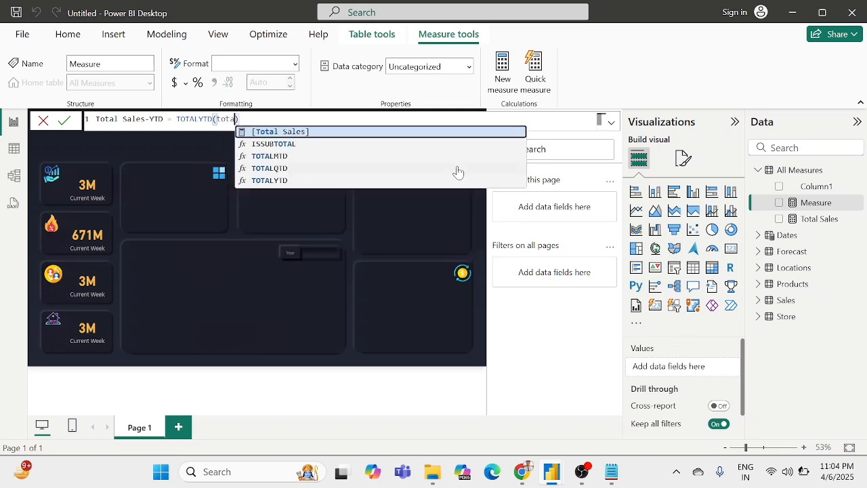
key(Tab)
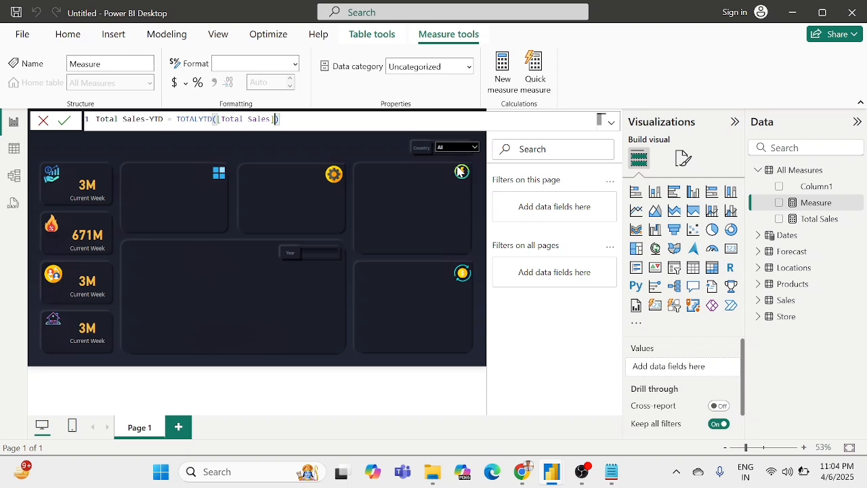
text(,)
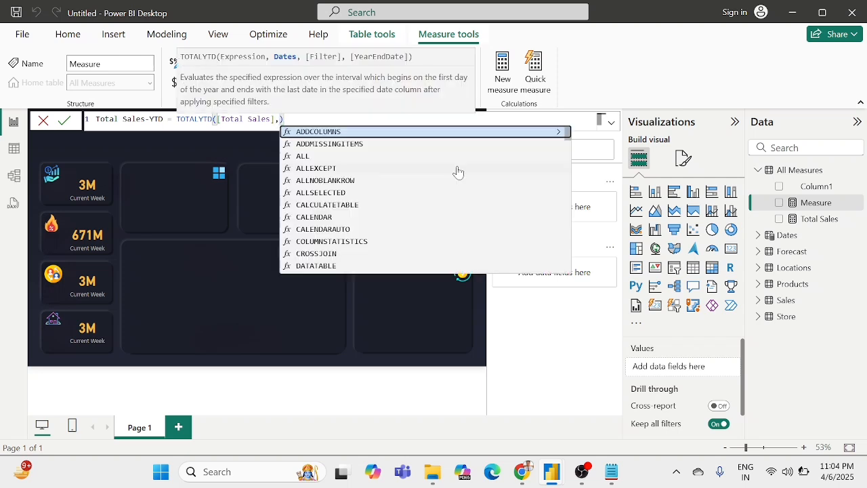
text(date)
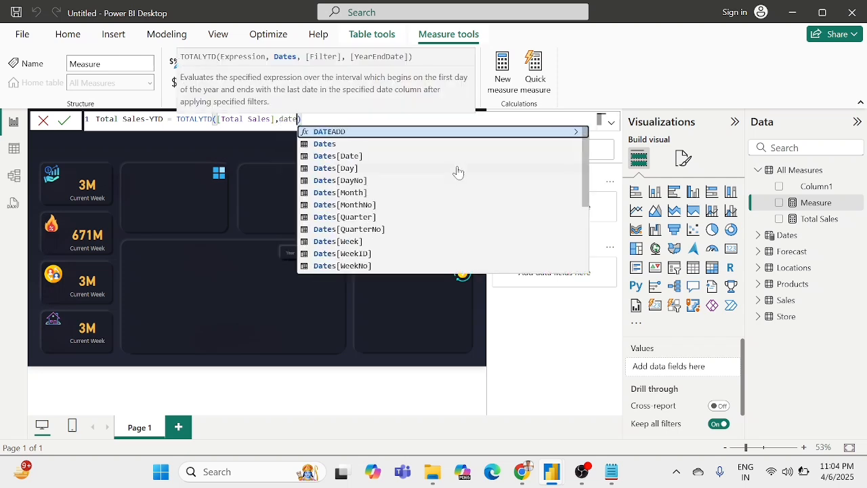
key(Down)
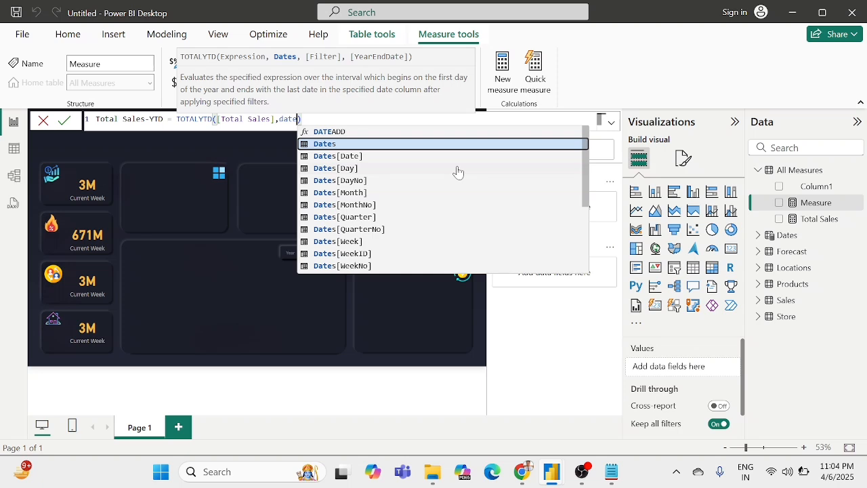
key(Down)
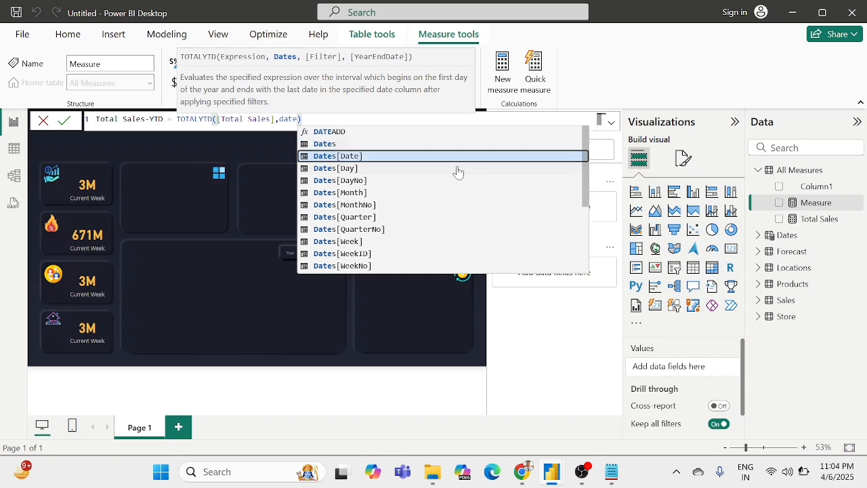
click(403, 157)
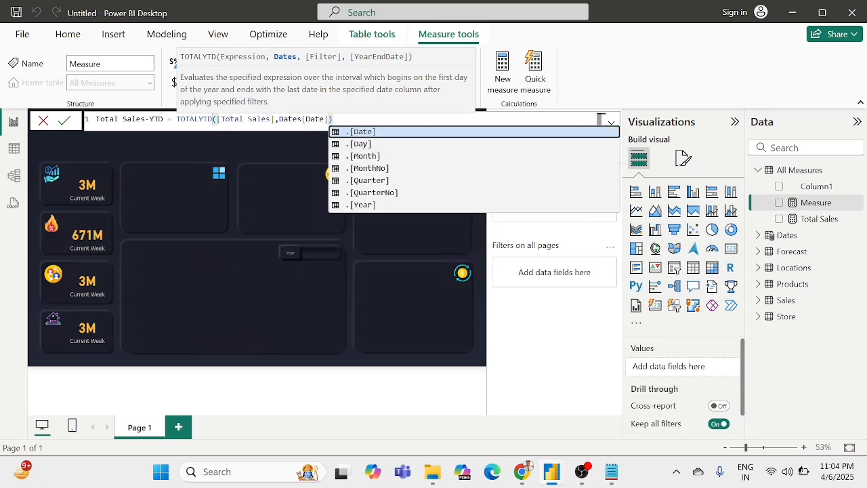
key(Escape)
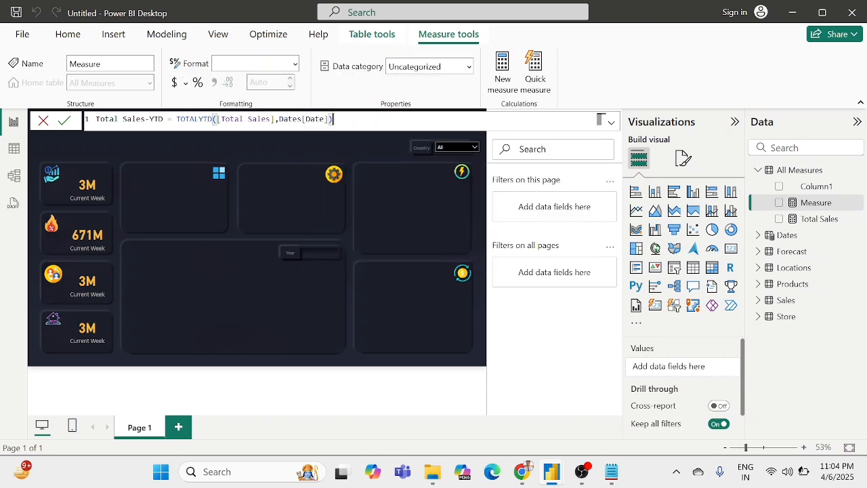
click(64, 119)
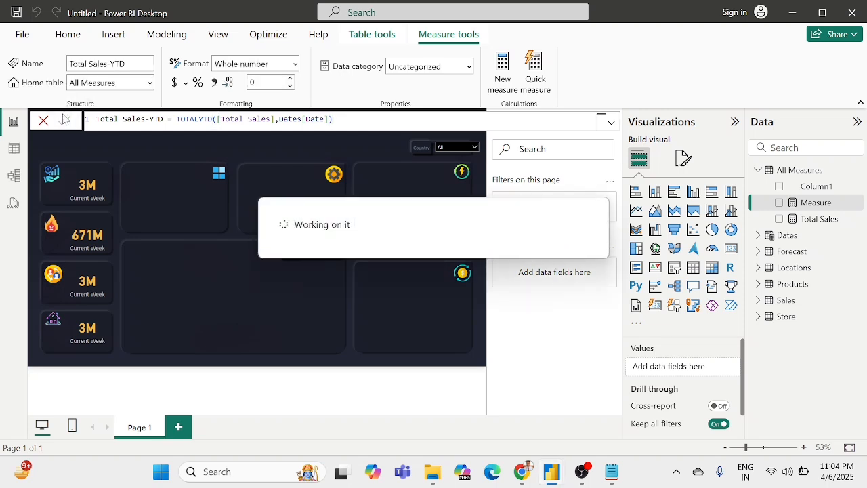
Step: Replace the field of the second KPI card, marked with the flame icon, with the Total Sales-YTD measure
click(90, 235)
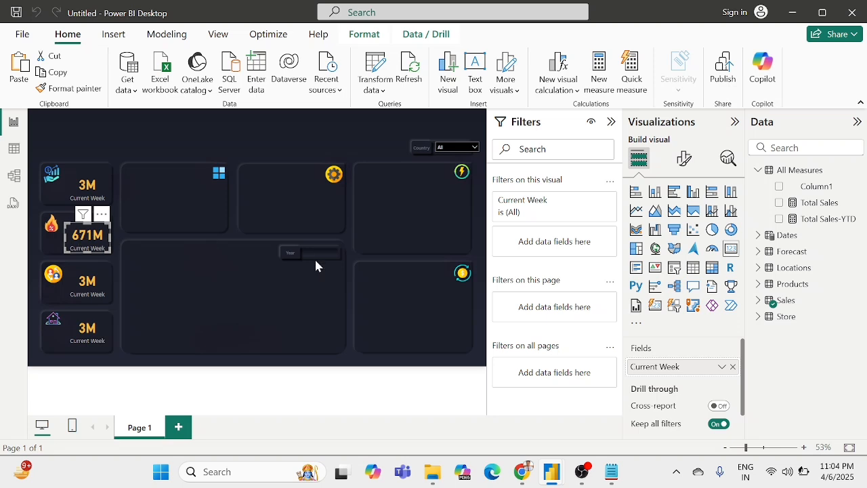
drag(836, 224, 698, 369)
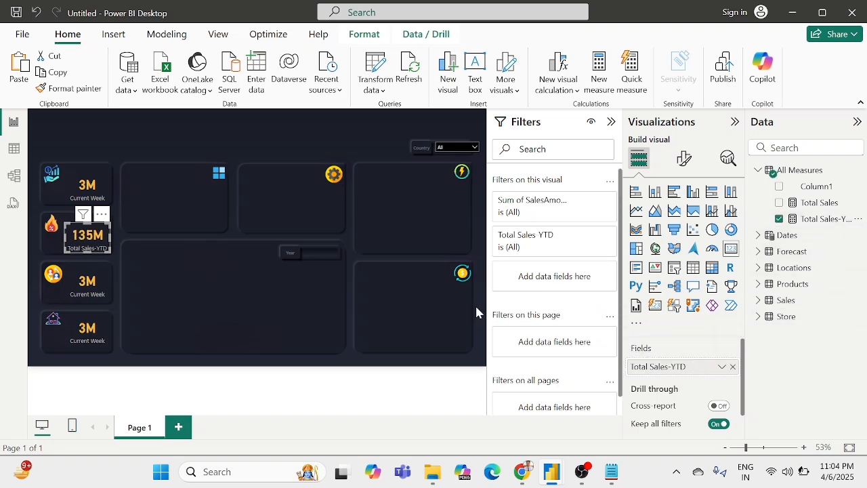
click(113, 242)
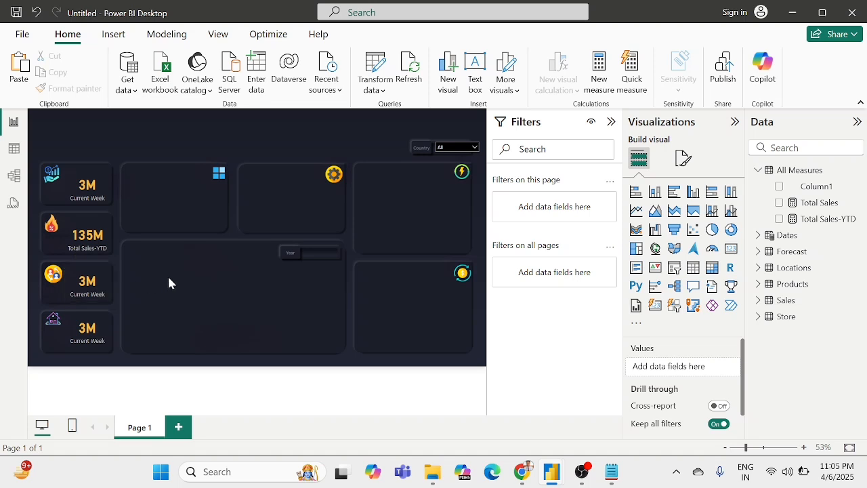
Step: Replace the Current Week field of the third KPI card with EmployeeCount from the Store table
click(93, 286)
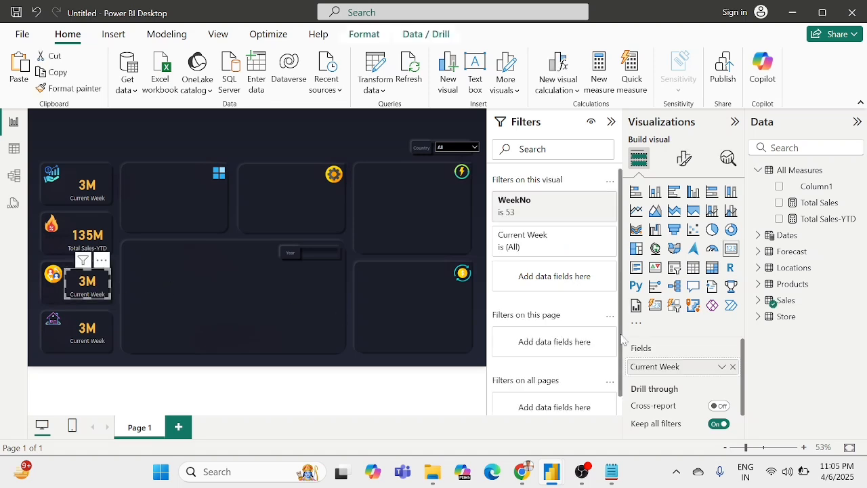
click(732, 366)
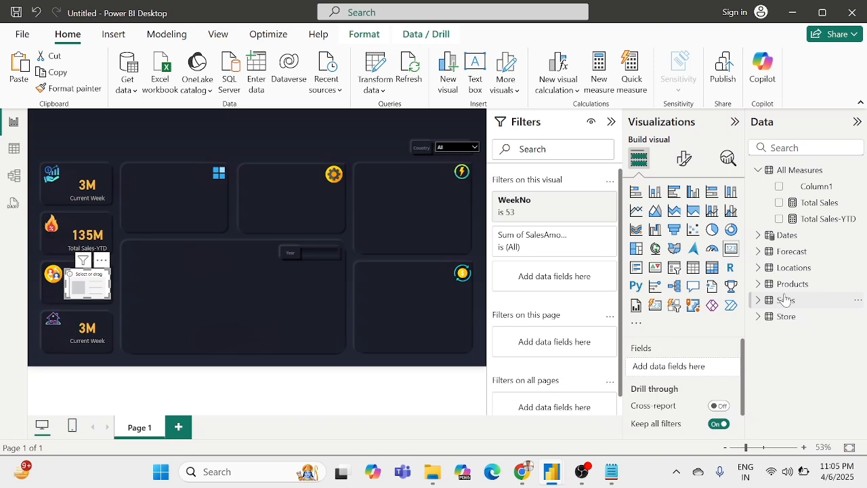
click(758, 317)
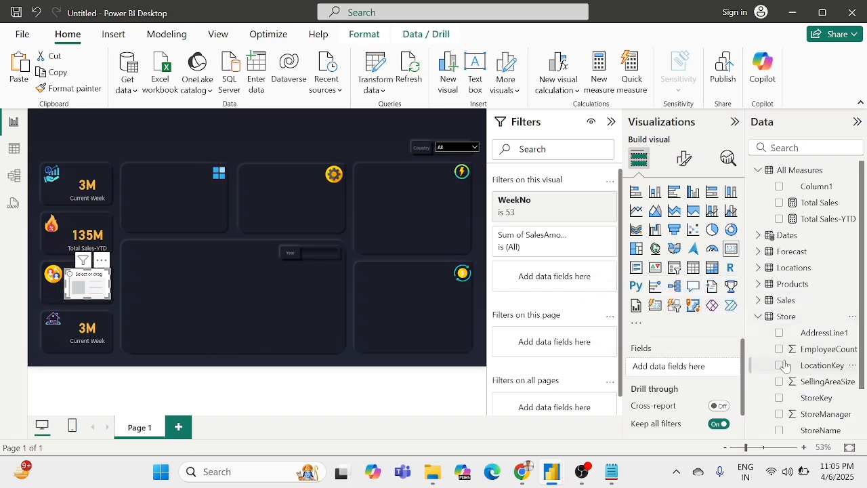
scroll(784, 366, down, 2)
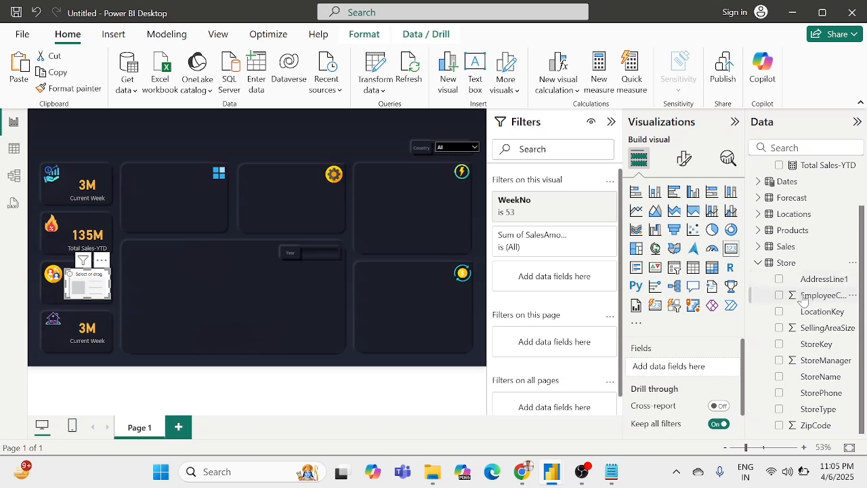
drag(803, 300, 678, 370)
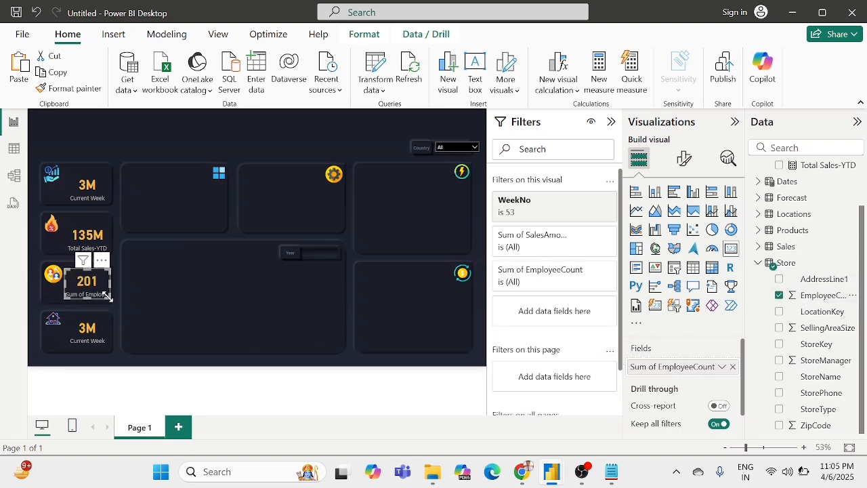
Step: Rename the EmployeeCount field to Employees for the third KPI card only, and deselect the card
right_click(660, 371)
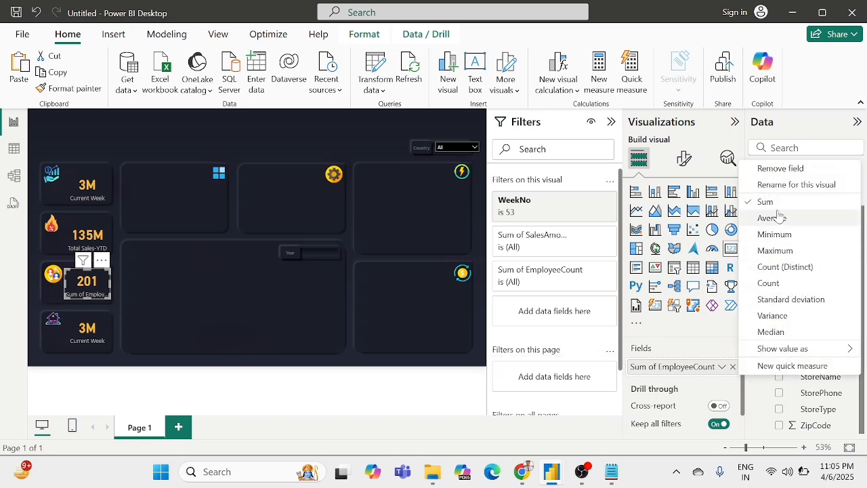
click(668, 347)
right_click(664, 367)
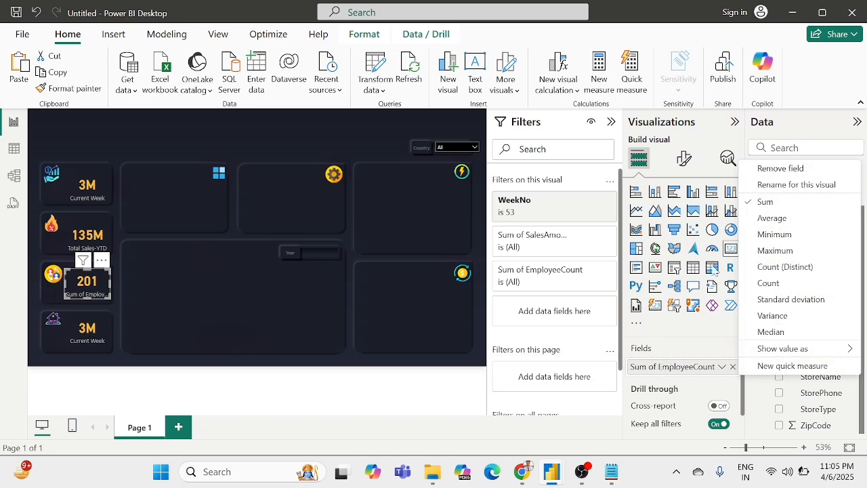
click(789, 185)
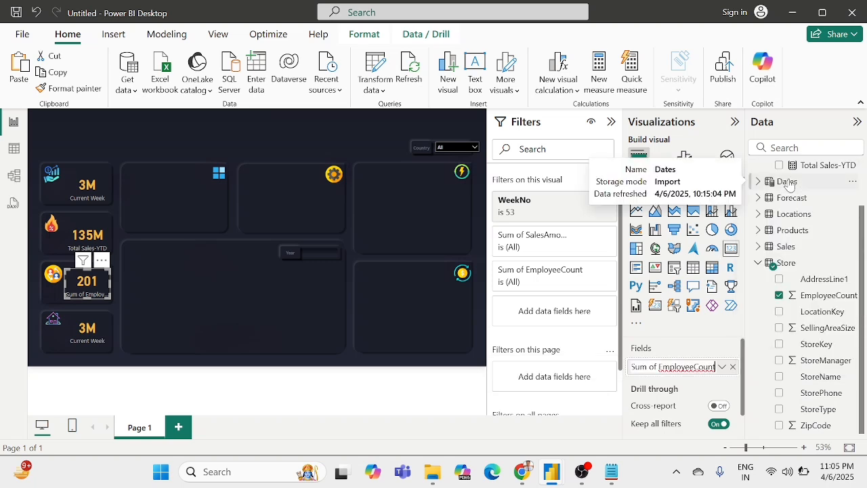
key(BackSpace)
key(BackSpace)
key(BackSpace)
key(BackSpace)
key(BackSpace)
text(s)
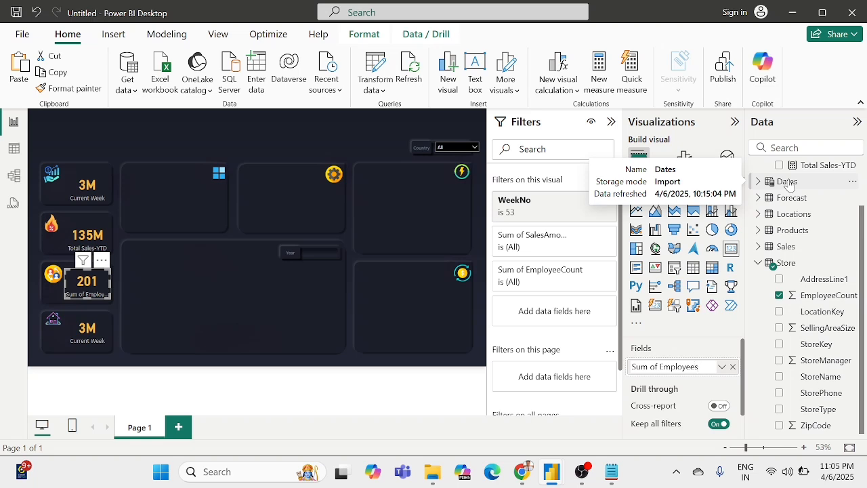
key(Left)
key(Left)
key(Left)
key(Left)
key(Left)
key(Left)
key(Left)
key(Left)
key(Left)
key(BackSpace)
key(BackSpace)
key(BackSpace)
key(BackSpace)
key(BackSpace)
key(BackSpace)
key(BackSpace)
key(Return)
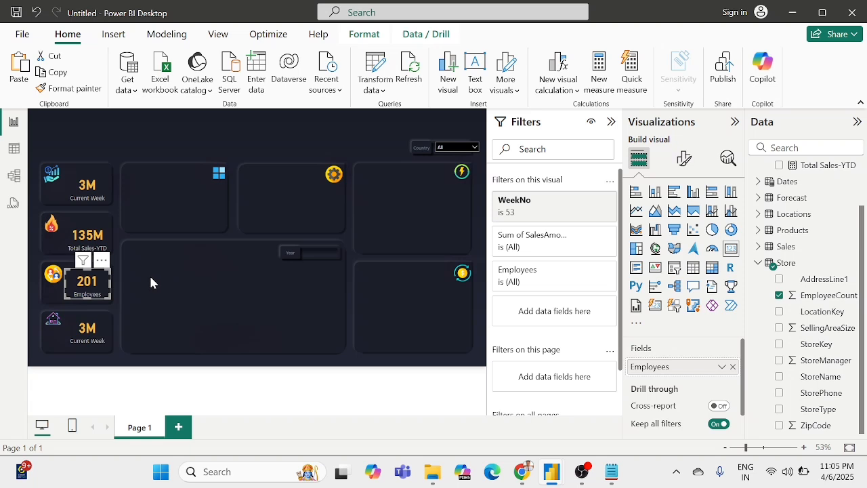
click(151, 282)
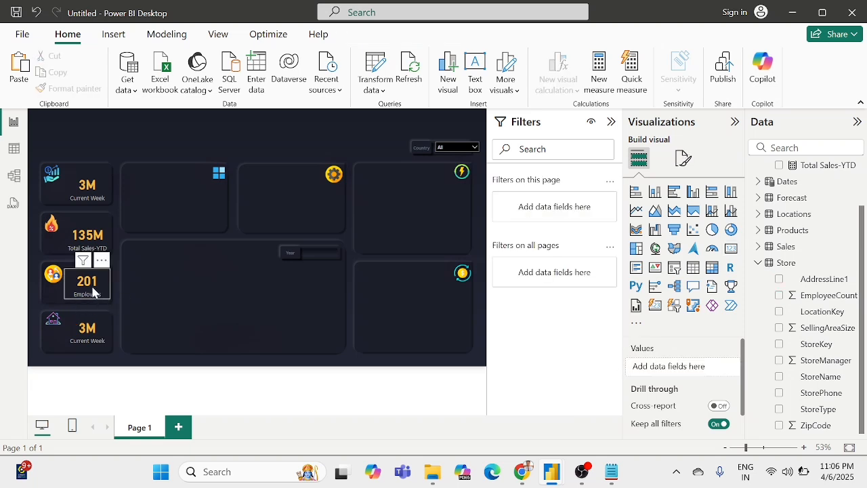
Step: Replace the Current Week field of the fourth KPI card with SellingAreaSize from the Store table
click(97, 327)
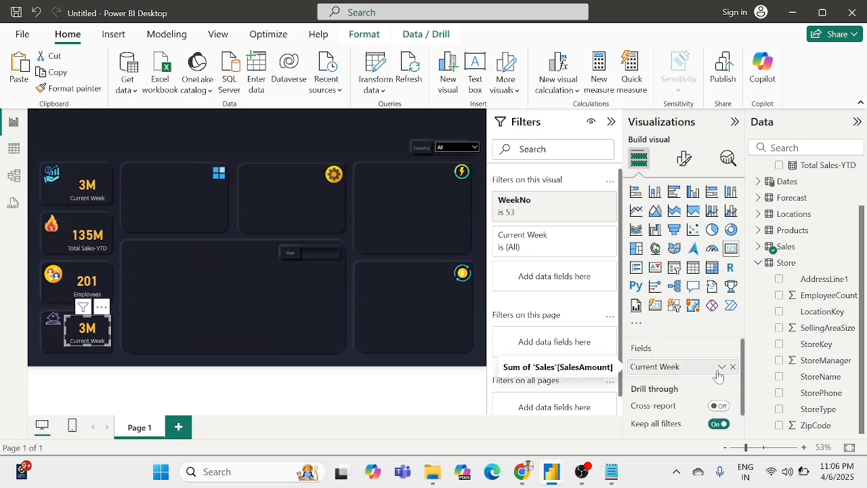
click(733, 367)
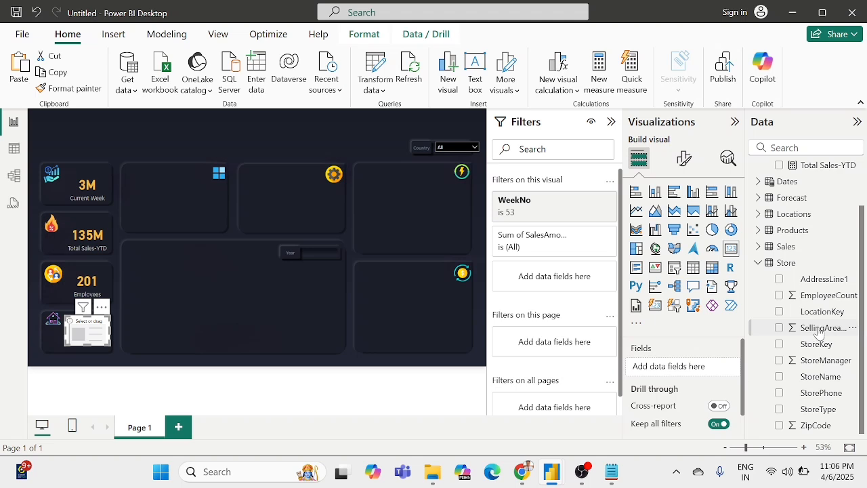
drag(819, 329, 678, 370)
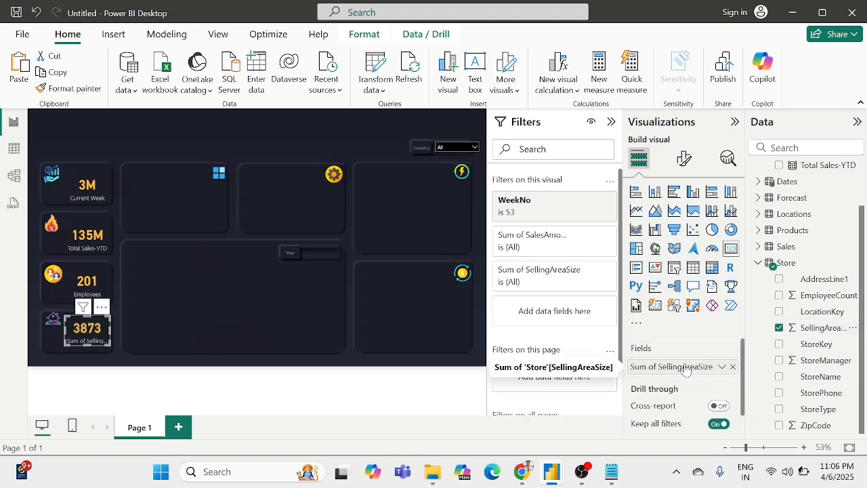
Step: Rename the SellingAreaSize field to Selling Area Size for the fourth KPI card
right_click(686, 369)
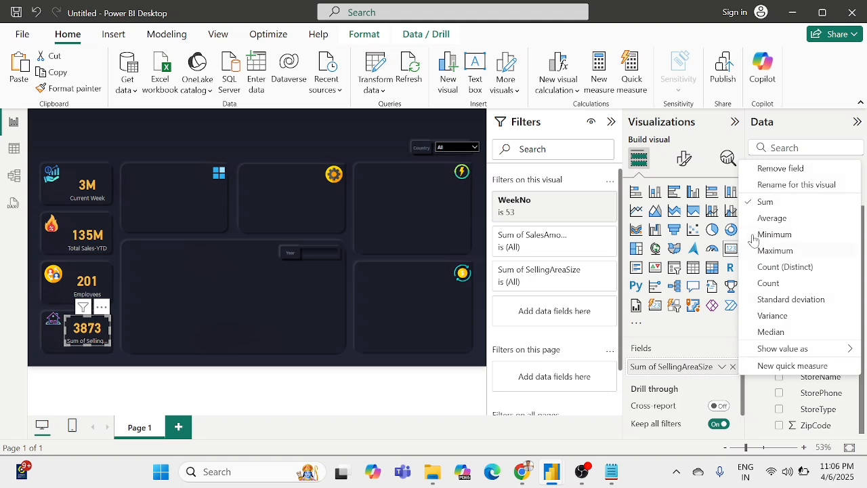
click(786, 185)
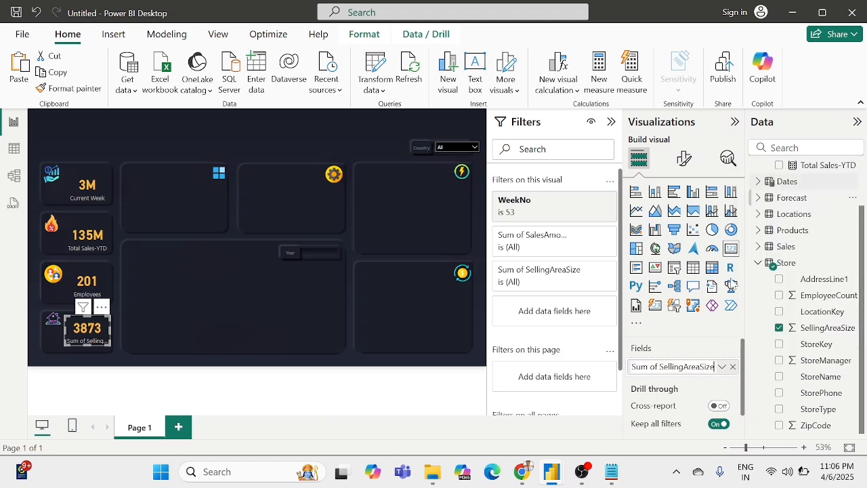
click(663, 366)
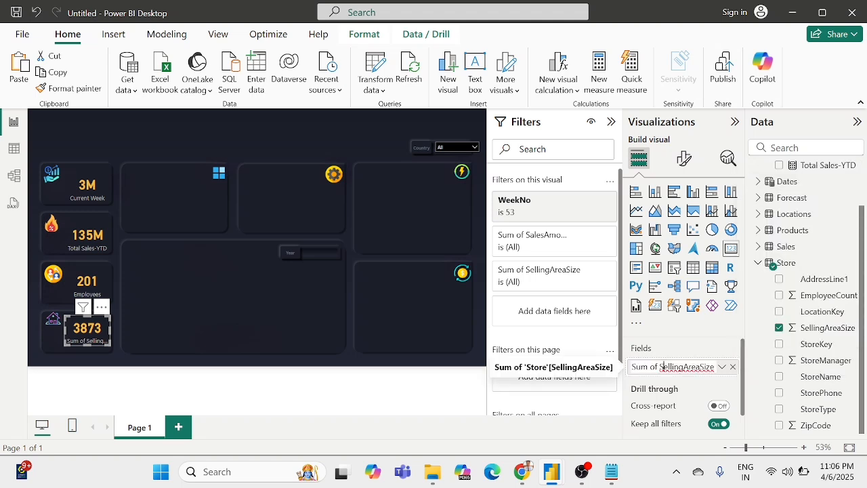
key(Left)
key(BackSpace)
key(BackSpace)
key(BackSpace)
key(BackSpace)
key(BackSpace)
key(BackSpace)
key(BackSpace)
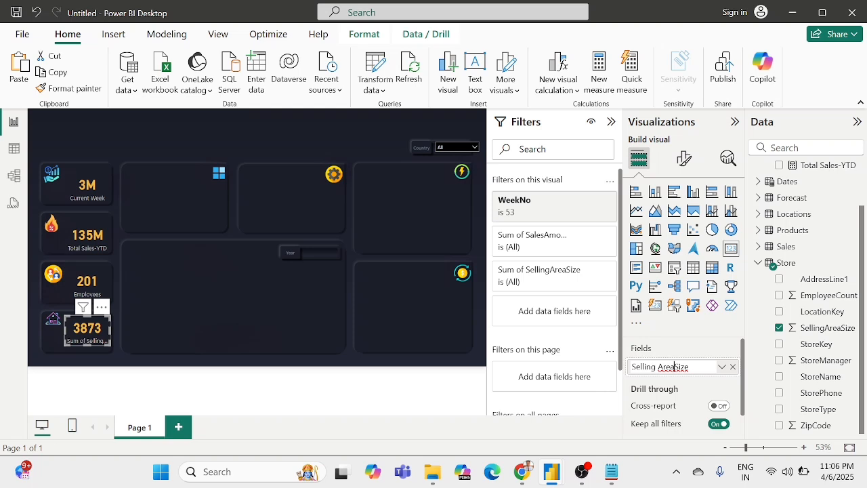
click(676, 366)
key(Return)
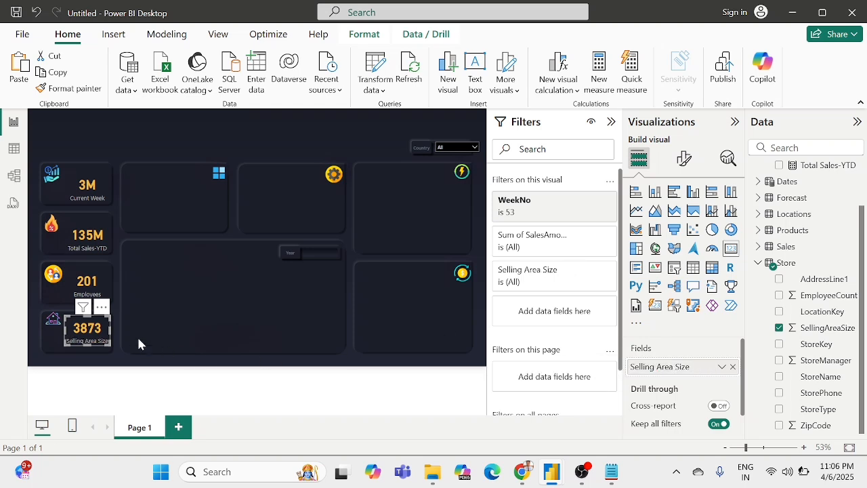
click(137, 335)
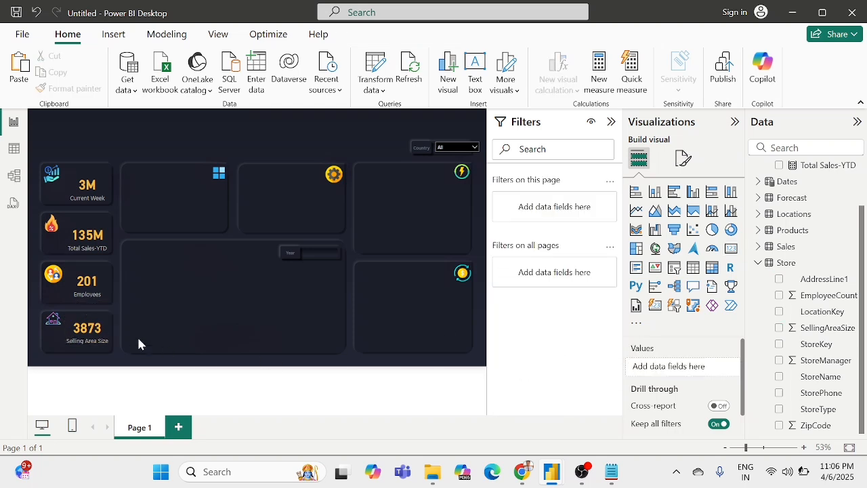
click(97, 340)
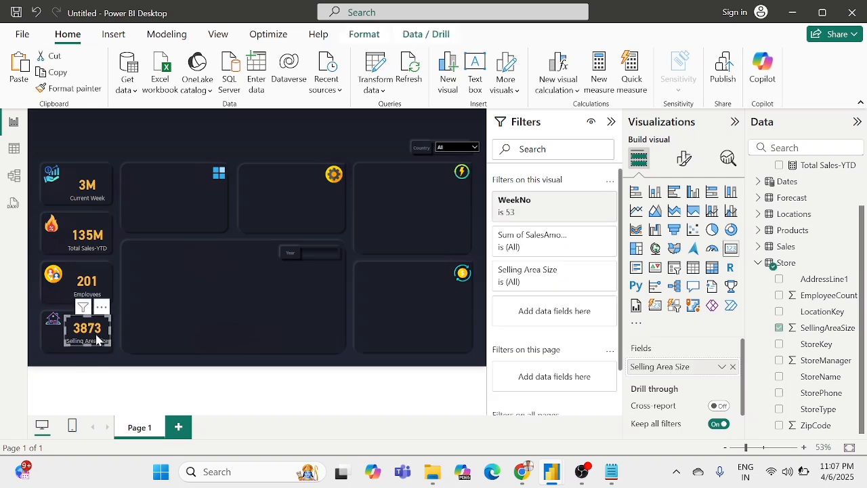
Step: Add a clustered column chart, then move and resize it to fit the small panel with the blue tiles icon
click(148, 327)
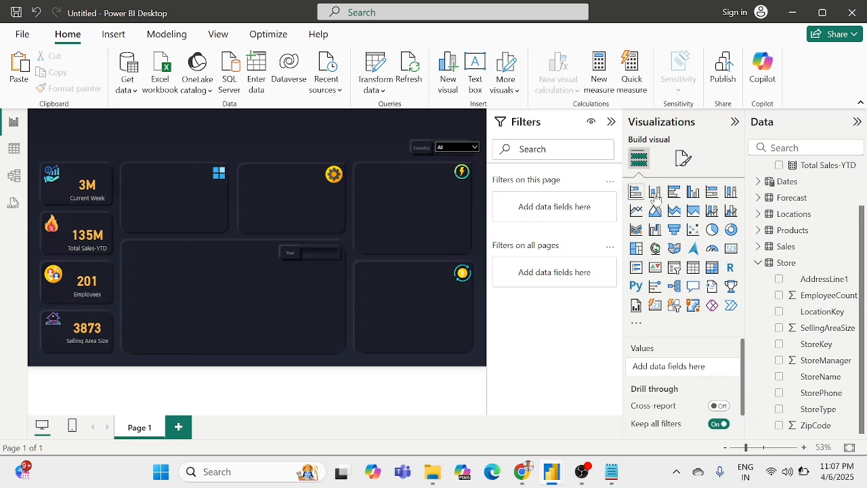
click(694, 194)
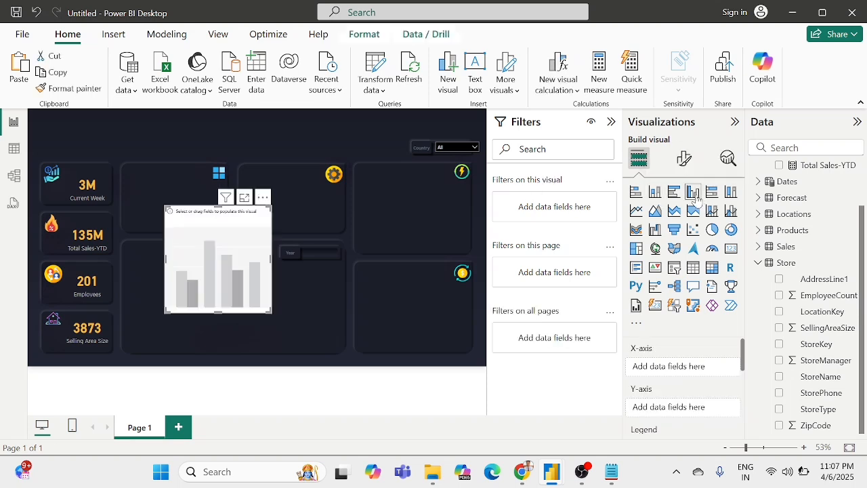
drag(263, 265, 219, 240)
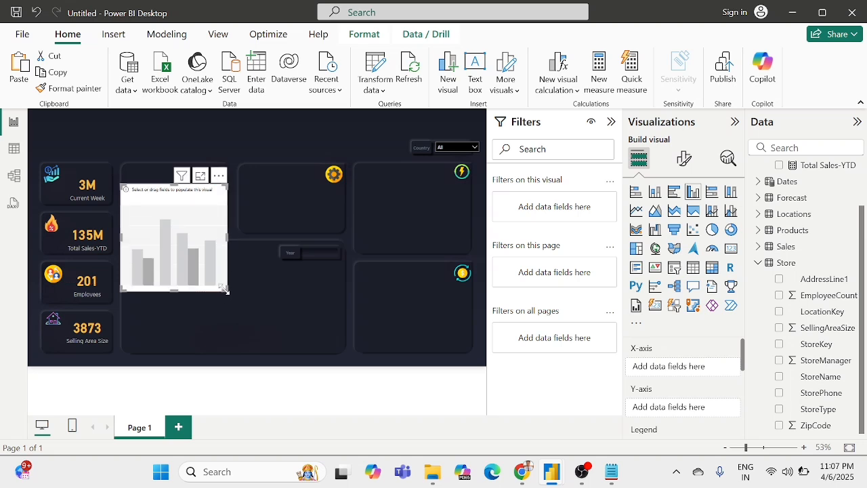
drag(225, 290, 226, 230)
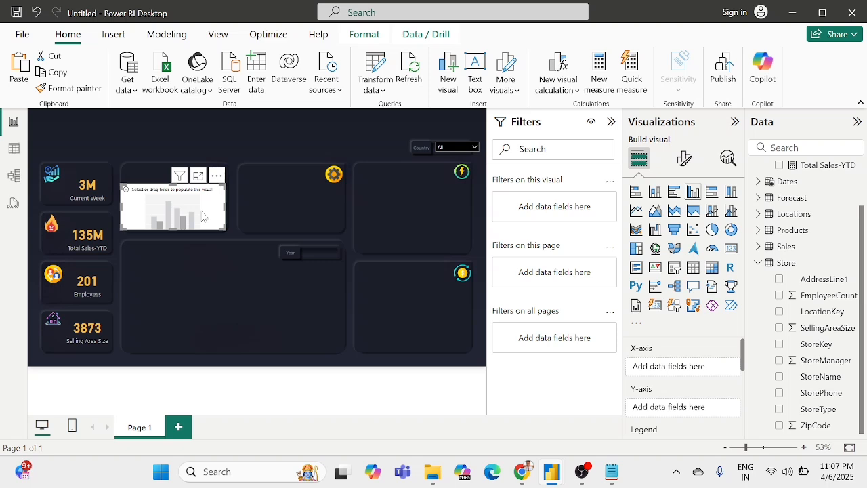
key(Up)
key(Up)
key(Up)
key(Up)
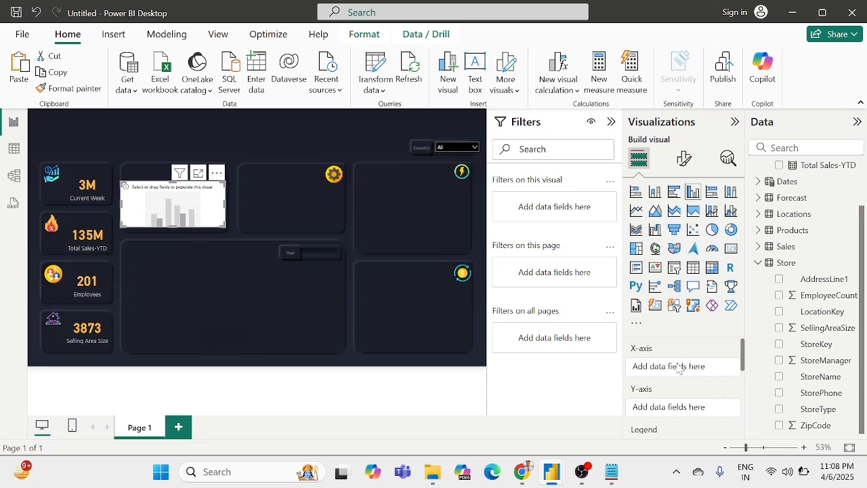
click(239, 255)
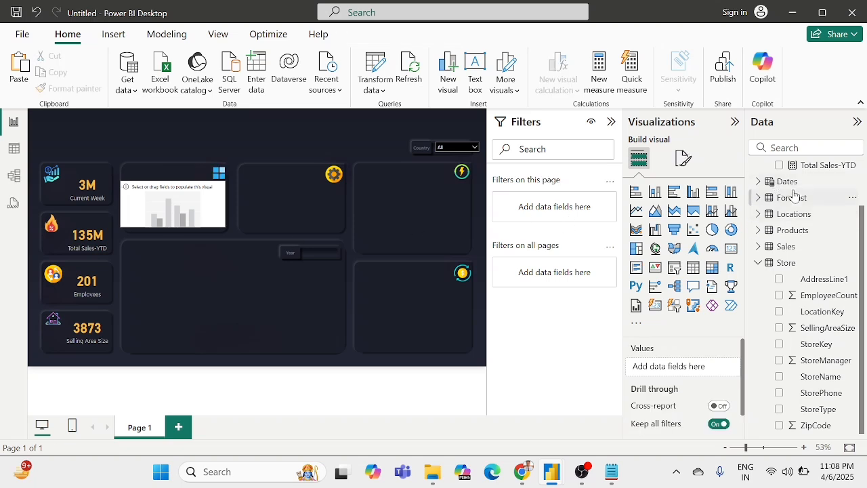
Step: Create a measure named Total Sales - CW in the All Measures table and declare its variable CurrentWeek
scroll(795, 195, up, 2)
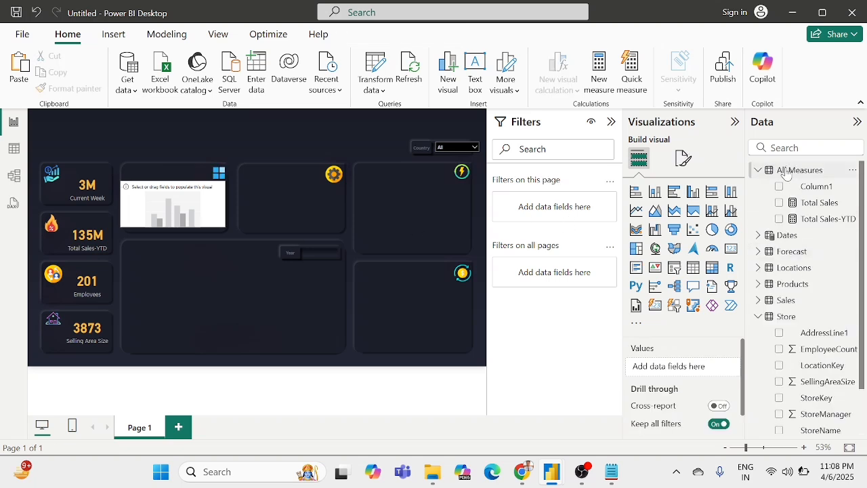
right_click(786, 175)
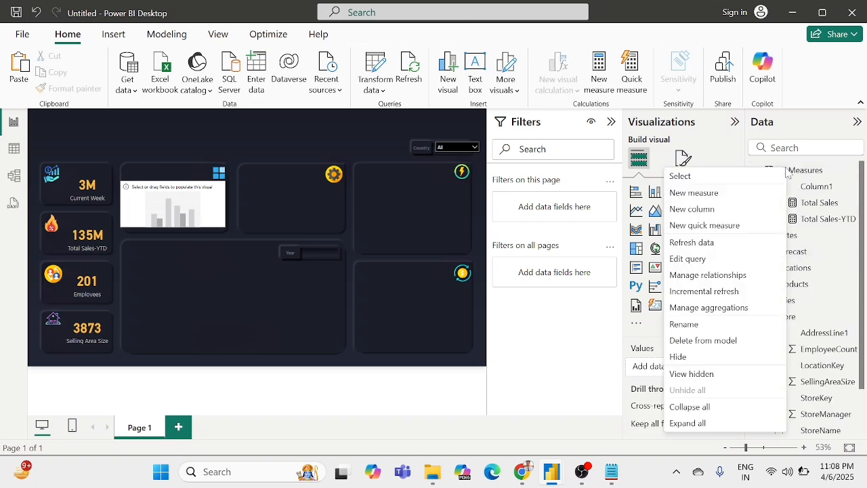
click(693, 195)
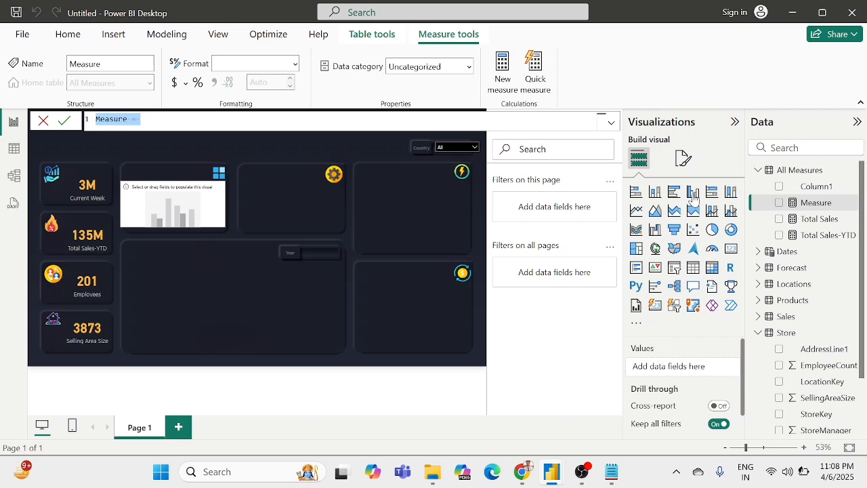
text(Total )
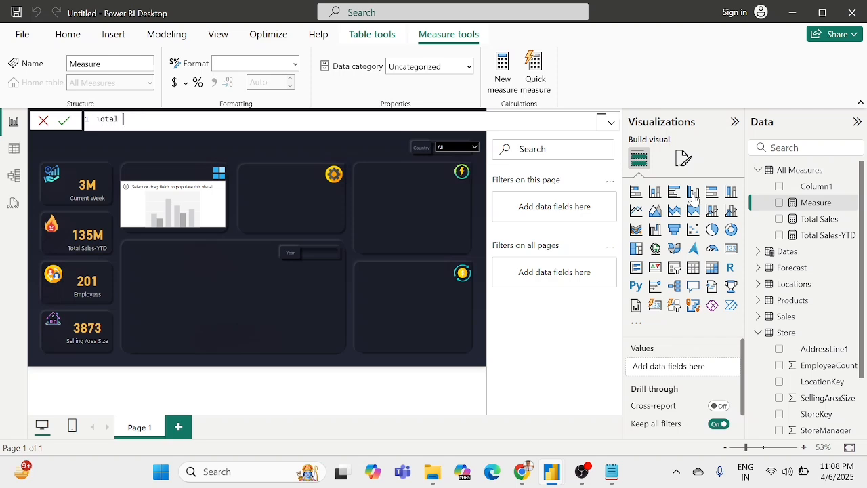
text(Sales - CW = VAR CurrentWee)
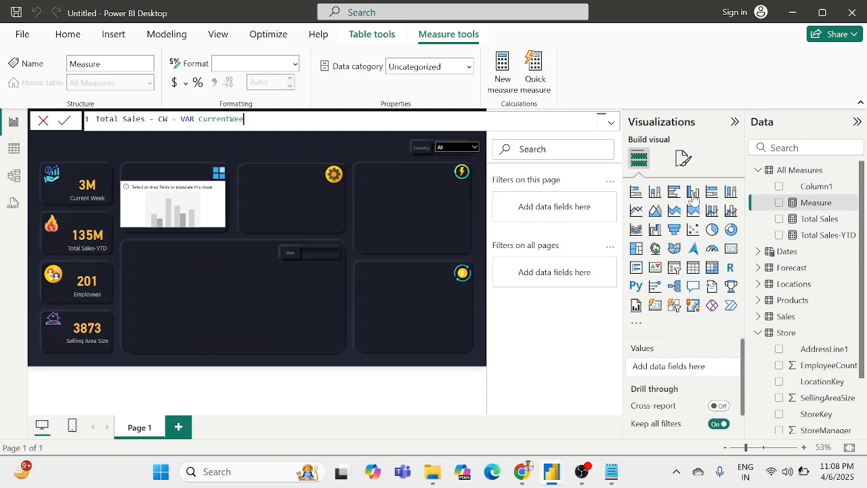
text(k = cal)
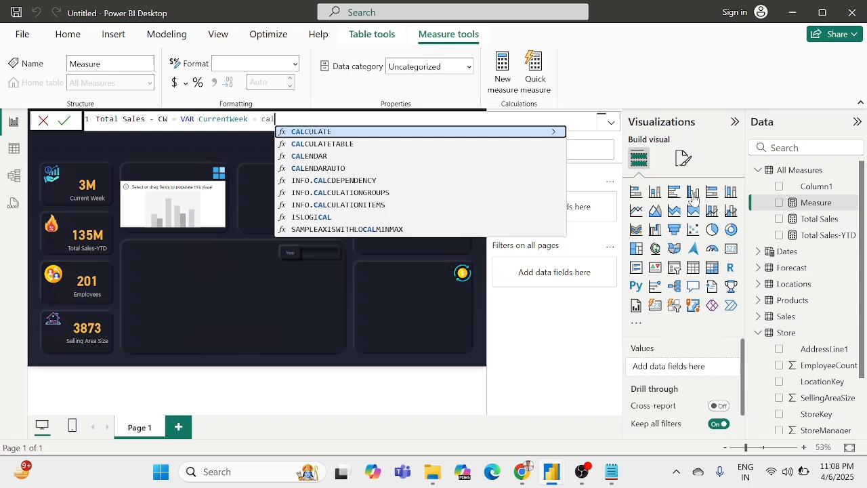
Step: Define CurrentWeek as a CALCULATE expression over MAX(Dates[WeekID])
key(Tab)
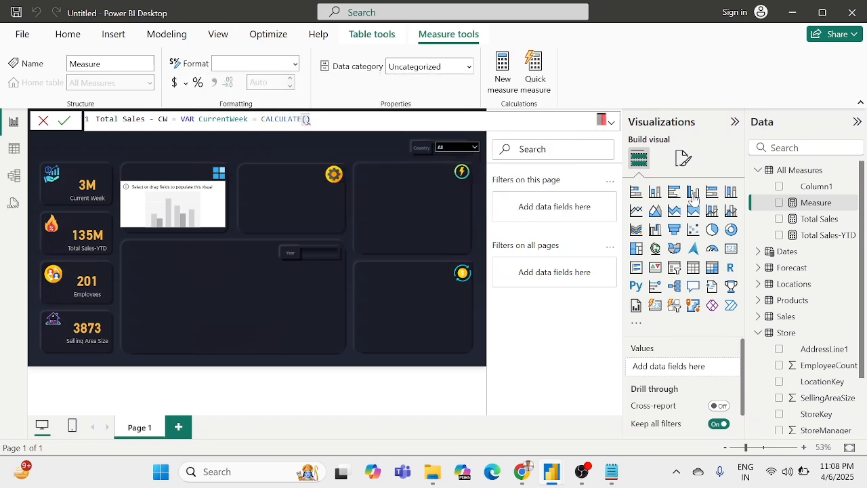
text(ma)
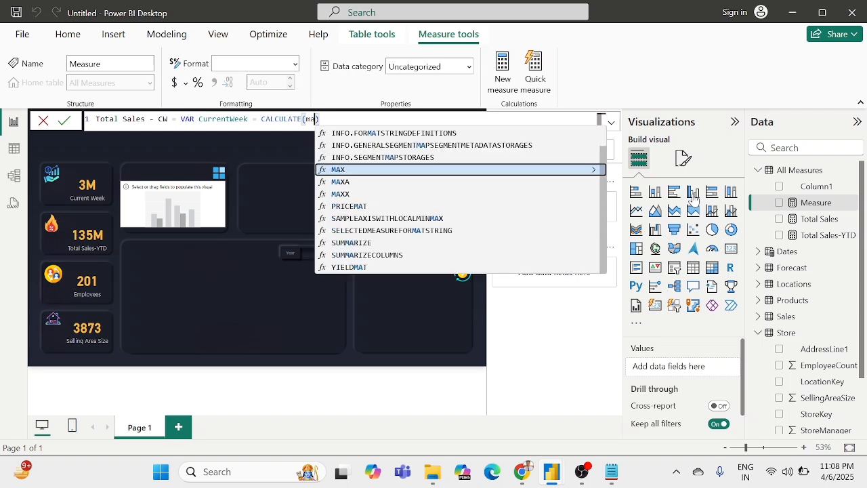
key(Tab)
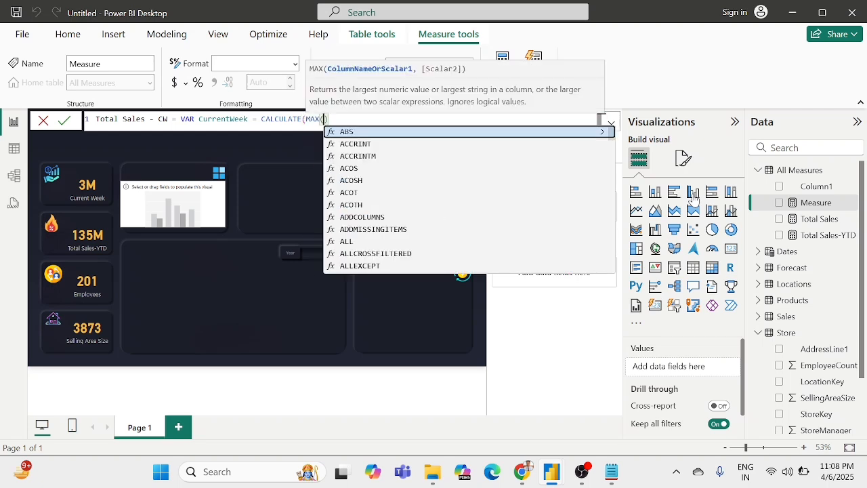
text())
key(Left)
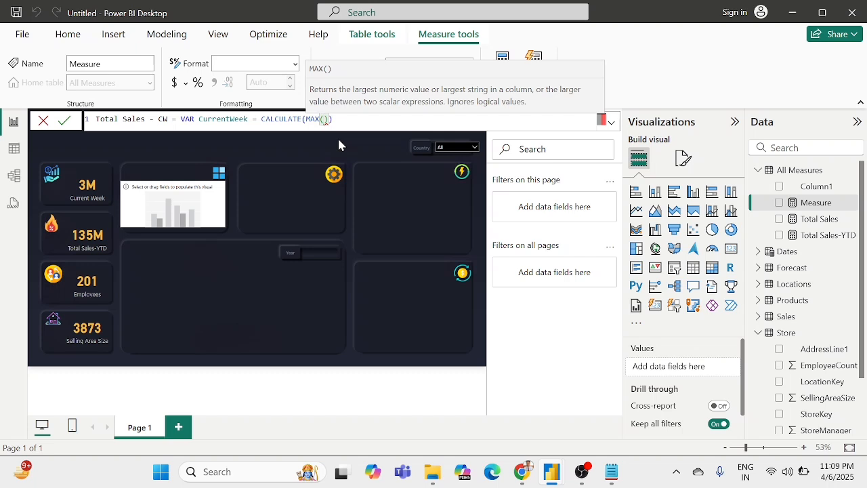
text(dates)
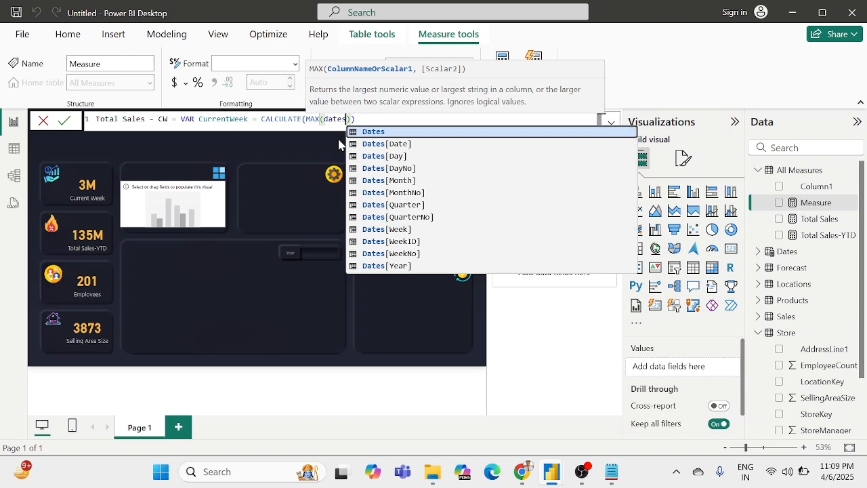
key(Down)
key(Down)
key(Down)
key(Down)
key(Down)
key(Down)
key(Down)
key(Down)
key(Down)
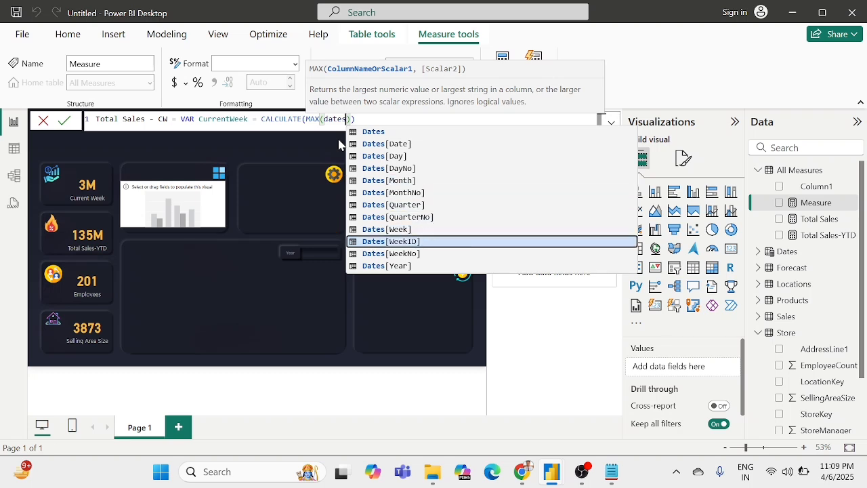
click(407, 244)
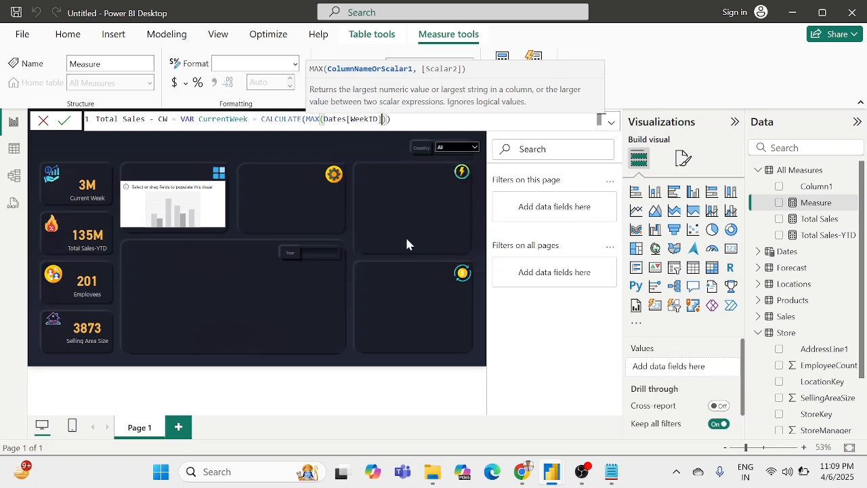
text(),)
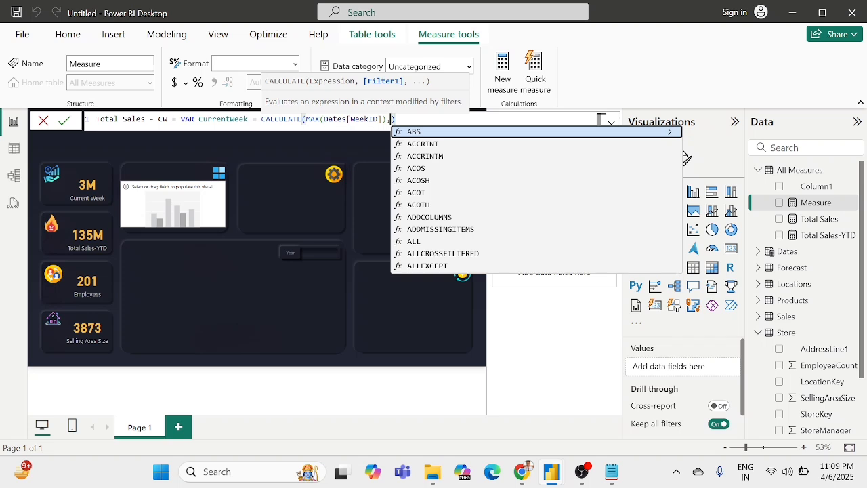
Step: Add REMOVEFILTERS(Sales[DateKey]) as the filter argument of the CurrentWeek CALCULATE expression
key(Left)
key(Left)
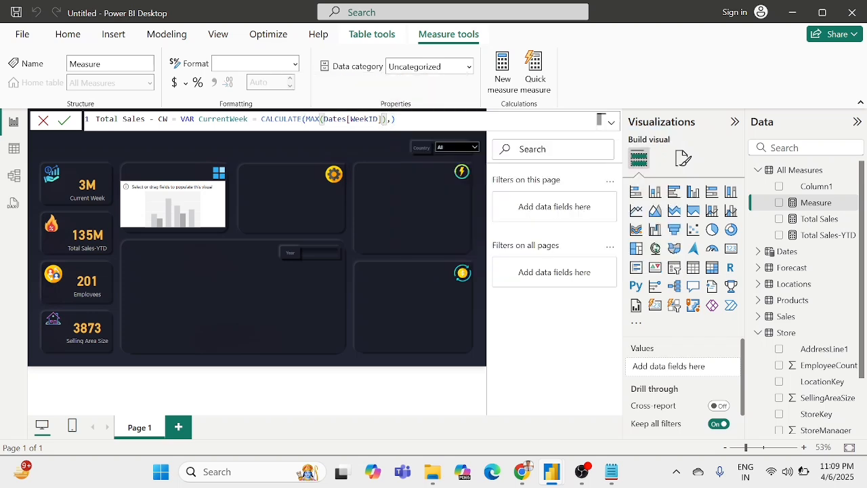
key(Right)
key(Right)
text(remov)
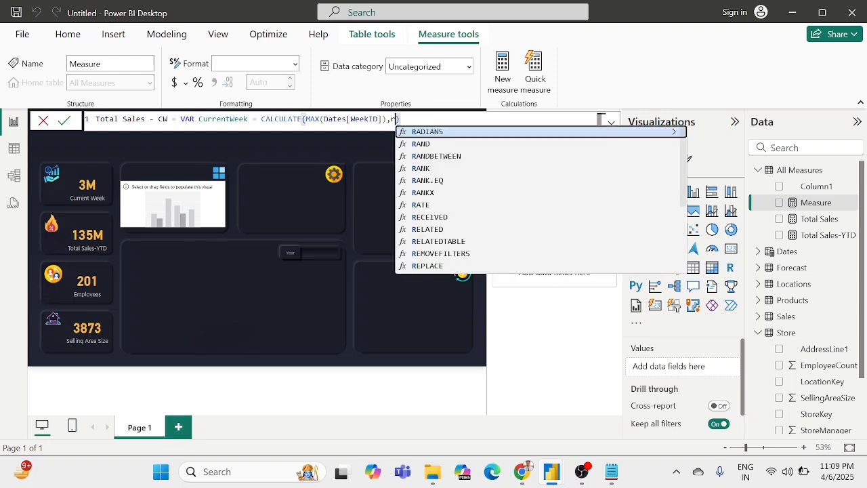
key(Tab)
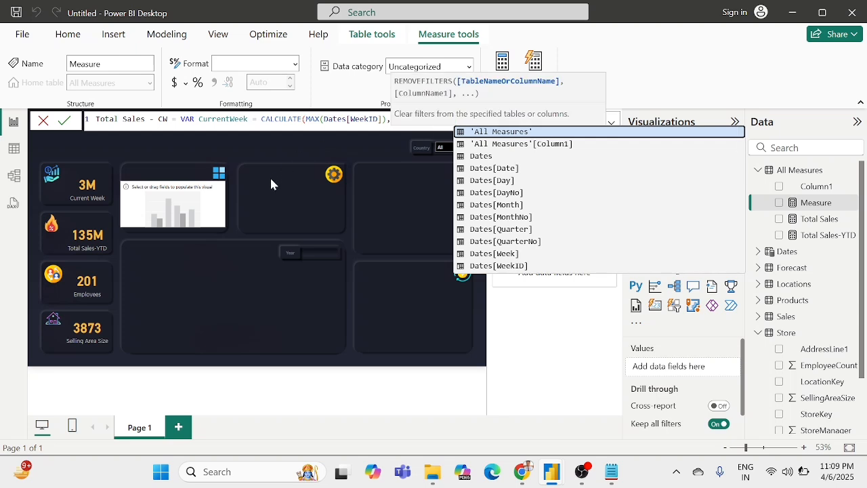
text())
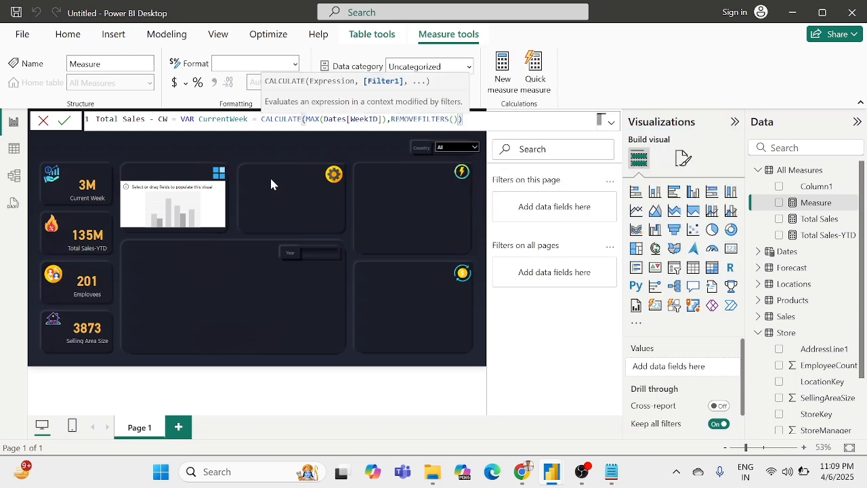
click(454, 119)
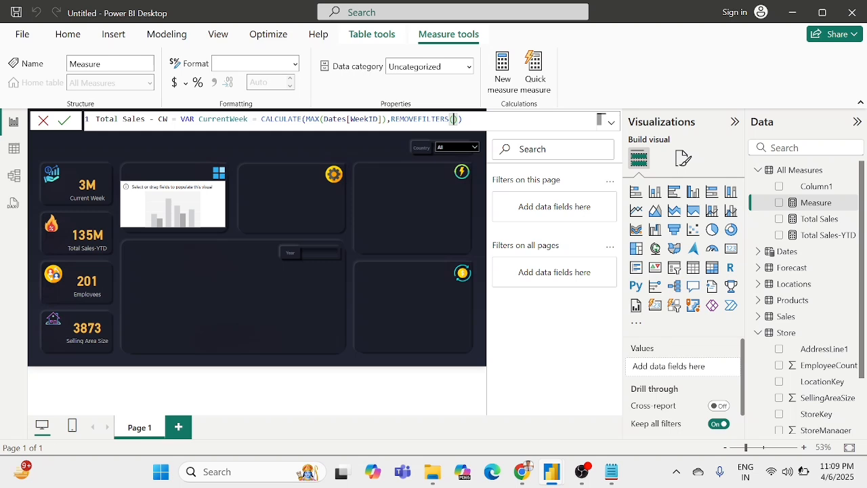
text(date)
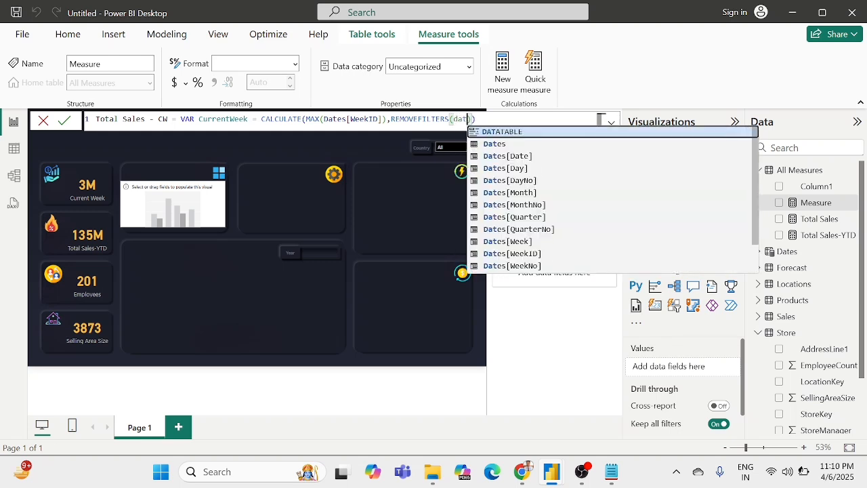
text(k)
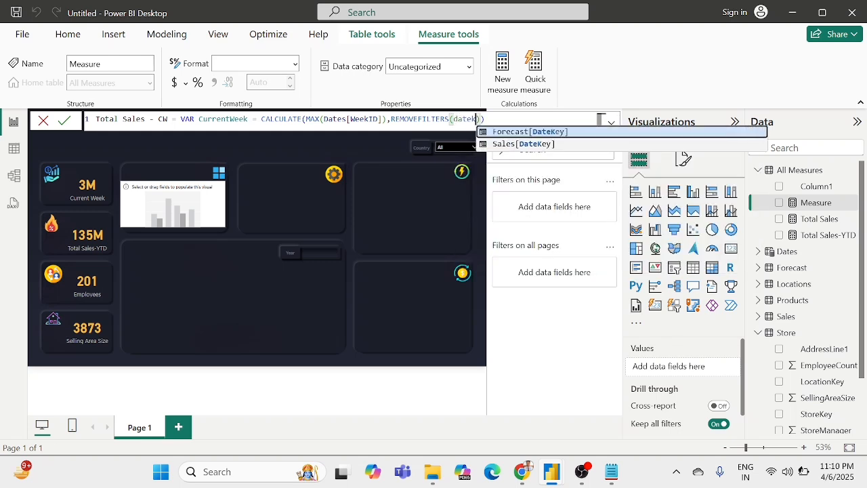
key(Down)
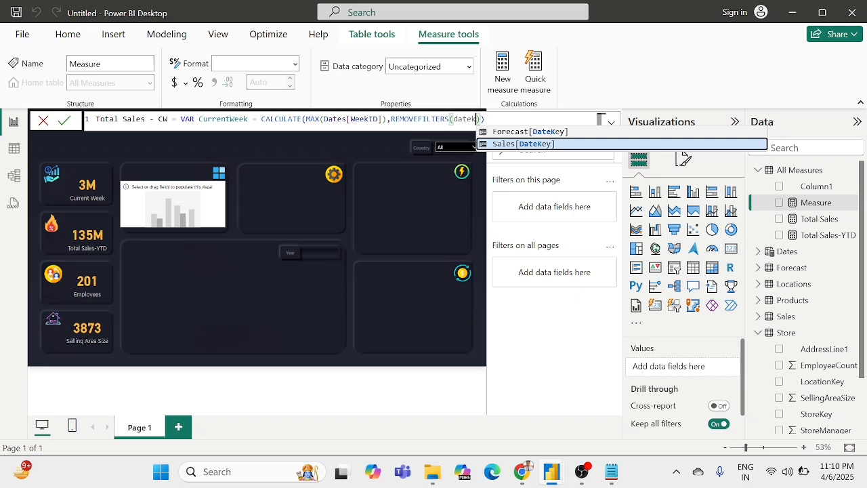
key(Tab)
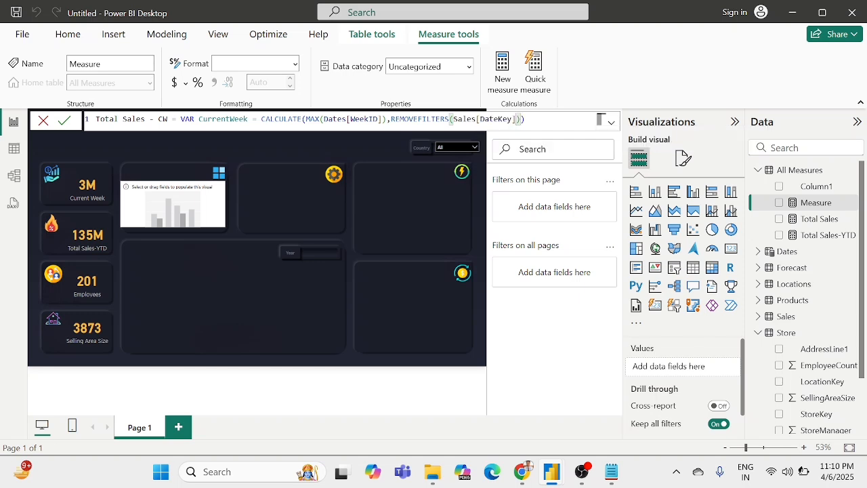
key(Right)
key(Right)
Step: Expand the formula editor and declare a second variable named SalesCurrentWeek in the Total Sales - CW measure
click(611, 124)
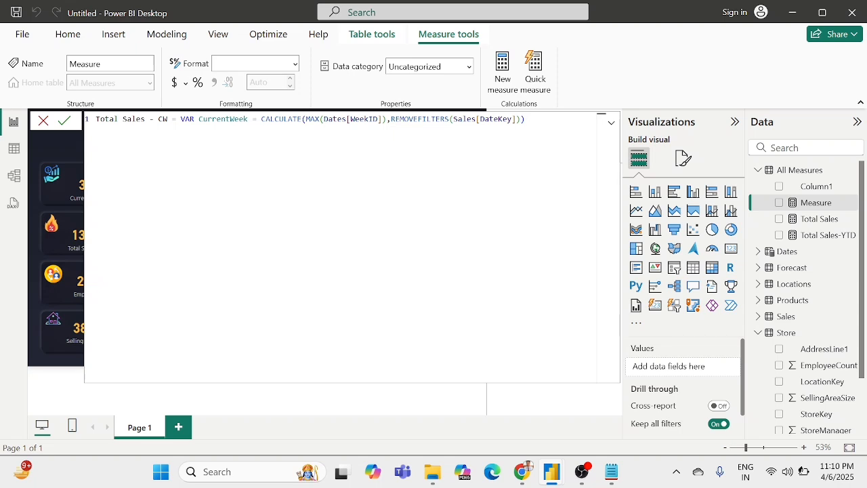
text(VAR SalesCurrentWeek)
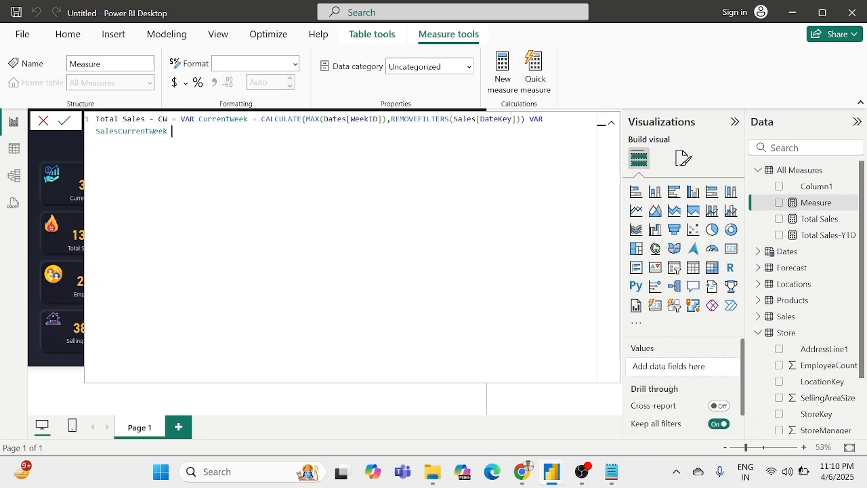
text(= cal)
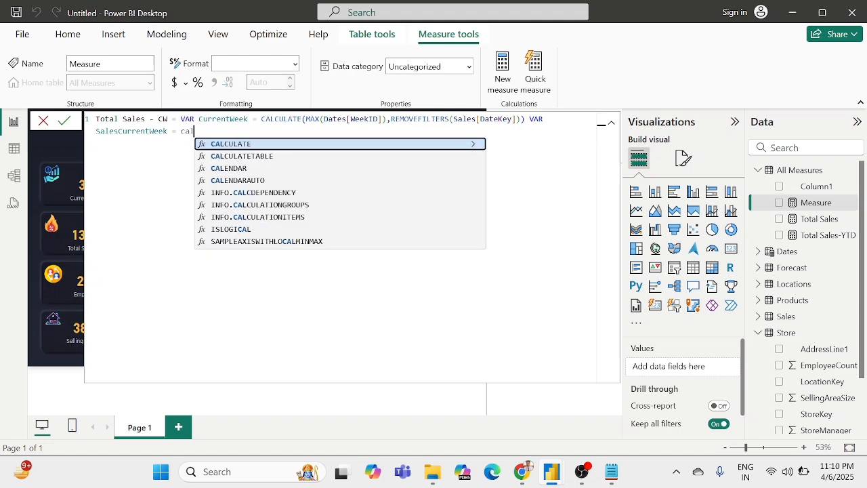
Step: Define SalesCurrentWeek as a CALCULATE expression over the [Total Sales] measure
key(Tab)
text())
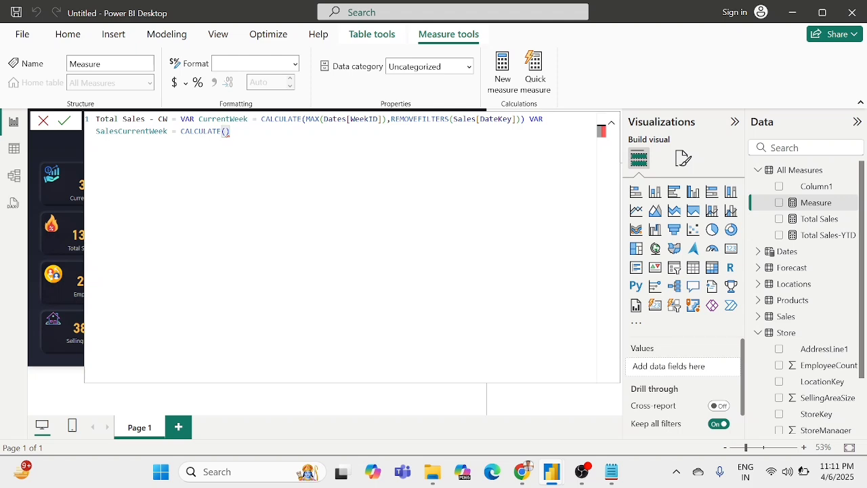
text([Total Sales])
key(Tab)
text(,)
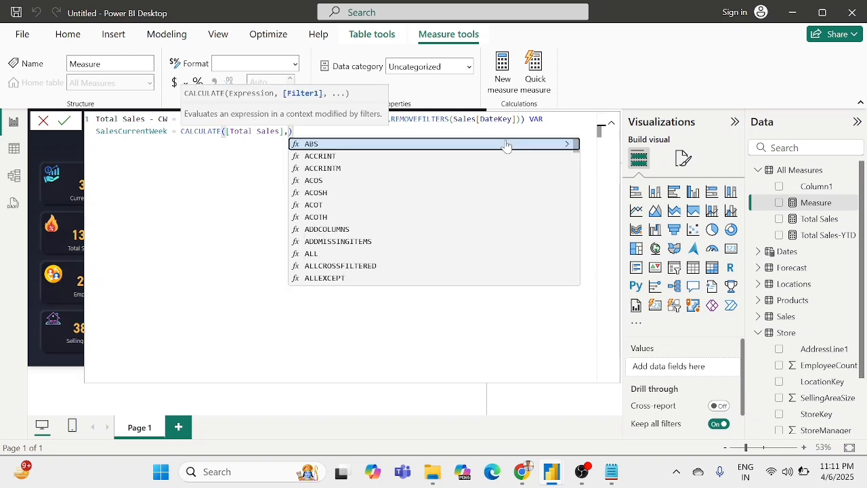
text(week)
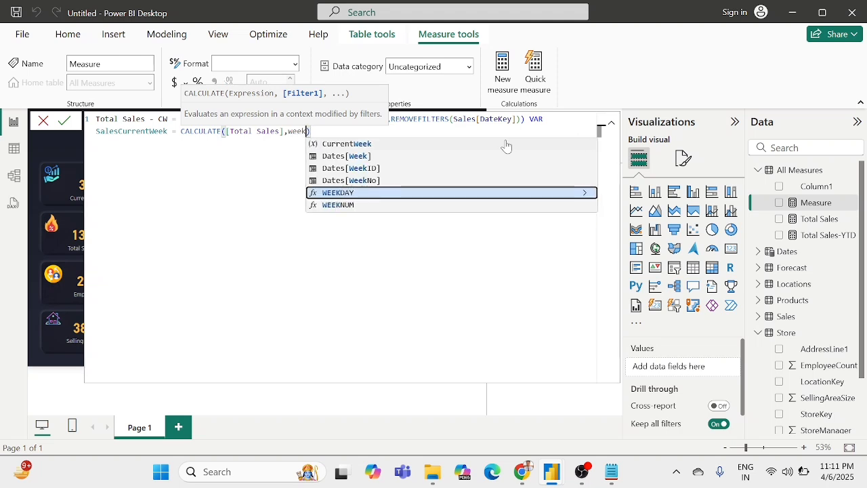
Step: Add Dates[WeekID]=CurrentWeek as the filter argument of the SalesCurrentWeek CALCULATE expression and close it
key(Up)
key(Up)
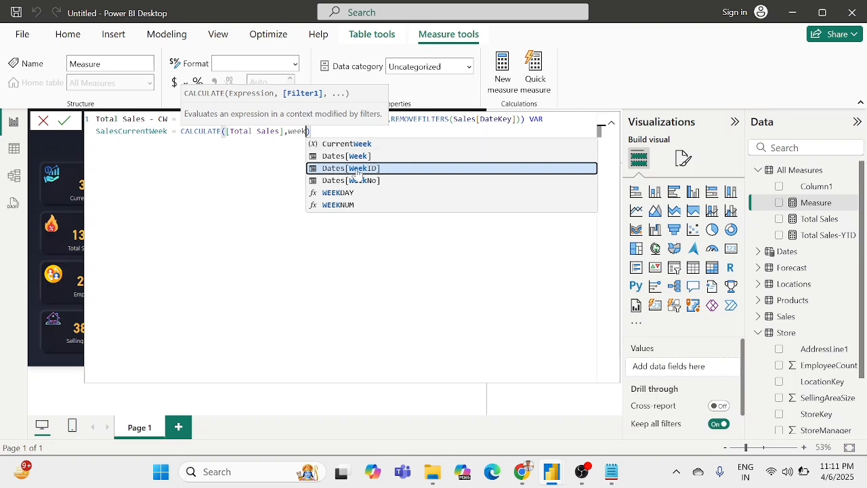
key(Tab)
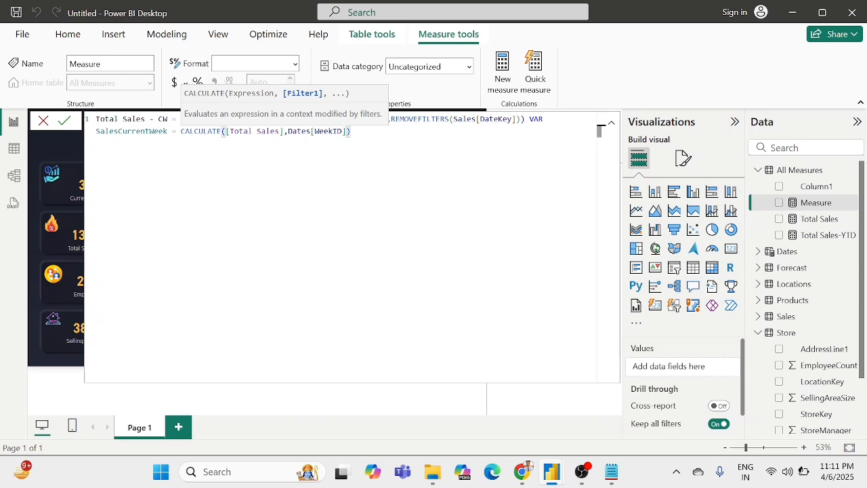
text(]=curr)
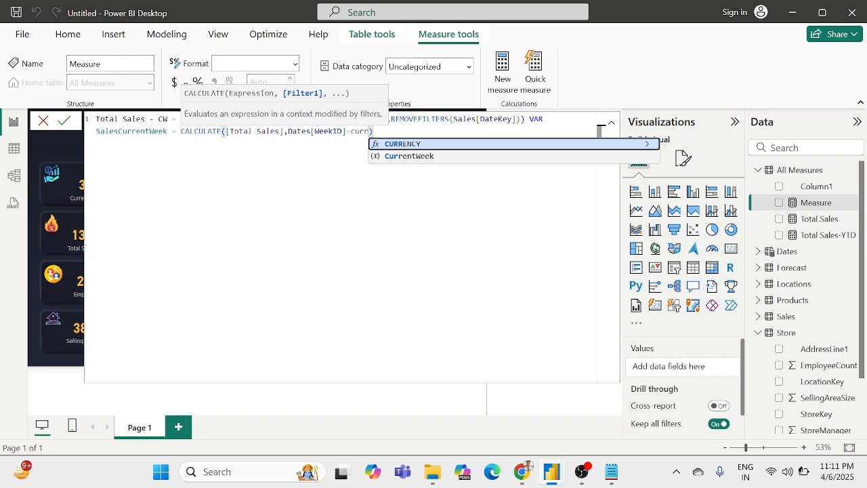
key(Down)
key(Tab)
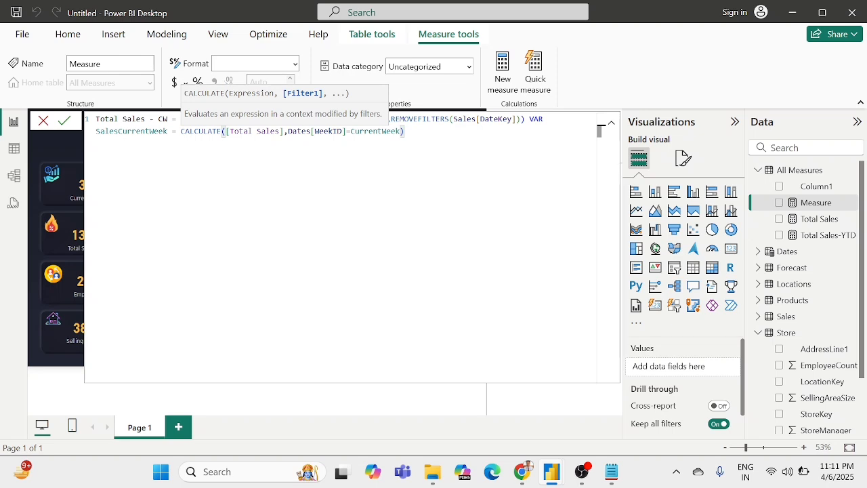
text() )
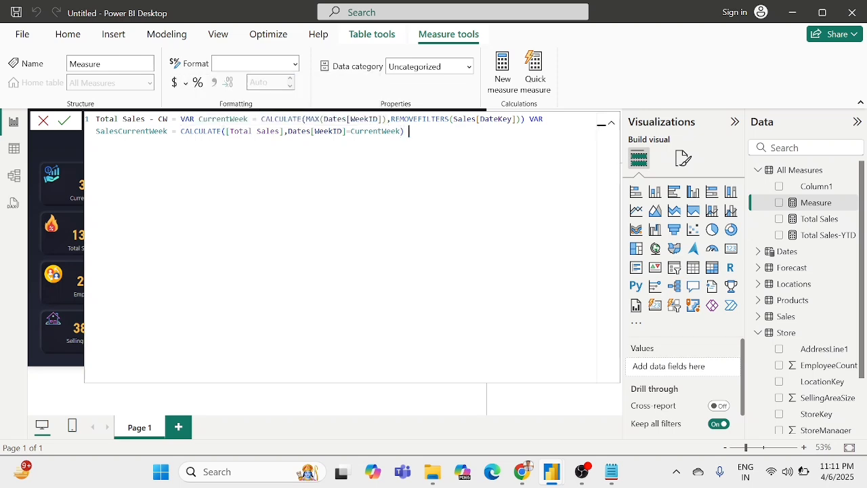
text(RETURN curre)
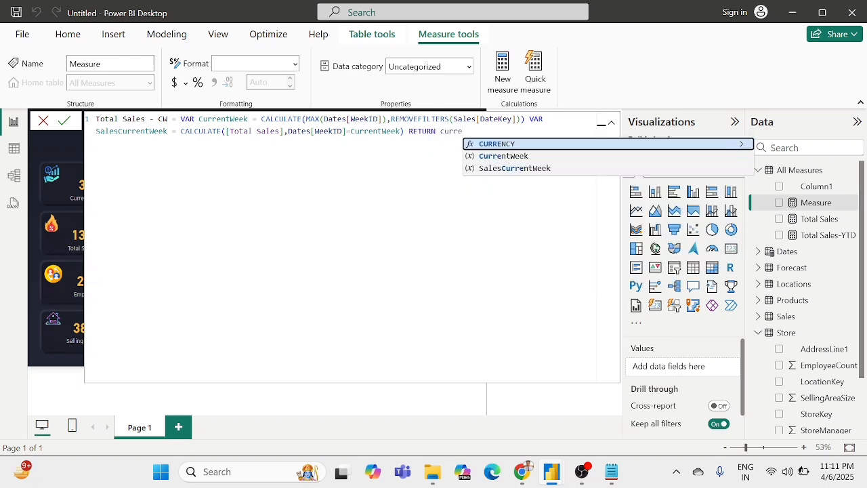
Step: Finish the Total Sales - CW formula with a RETURN of the SalesCurrentWeek variable
key(Down)
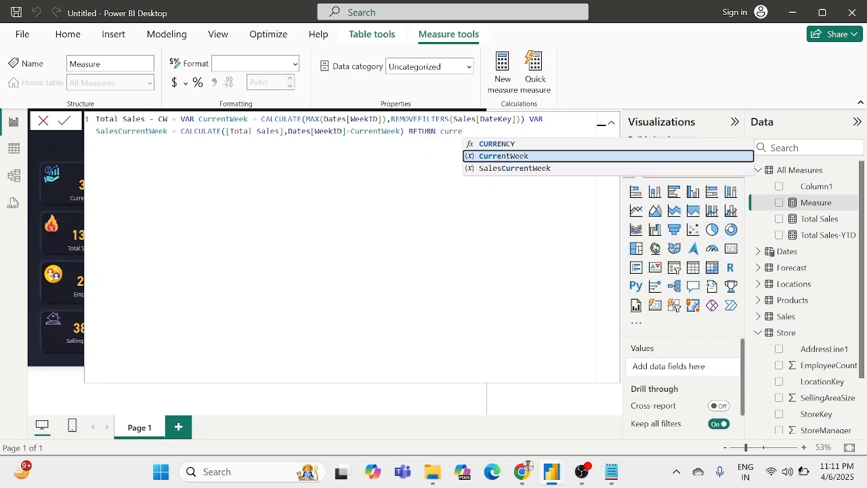
key(Down)
key(Tab)
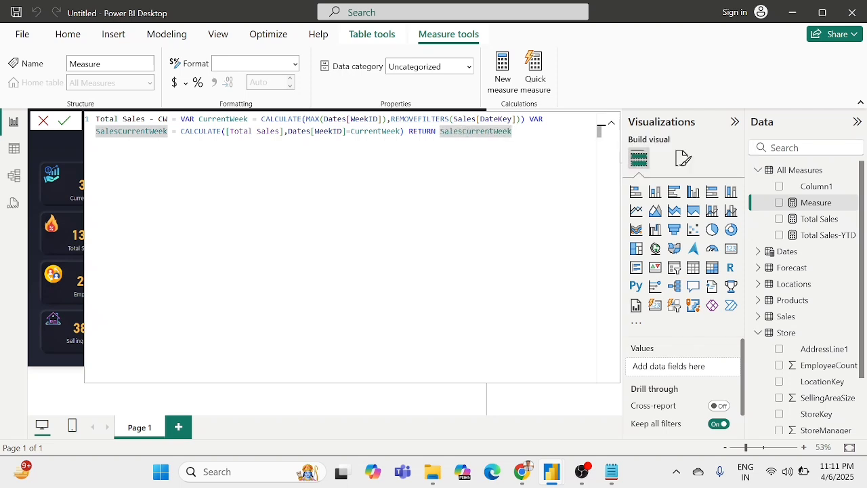
Step: Review the Total Sales - CW formula part by part, from the CurrentWeek variable through the WeekID filter to the RETURN clause
click(186, 119)
click(218, 120)
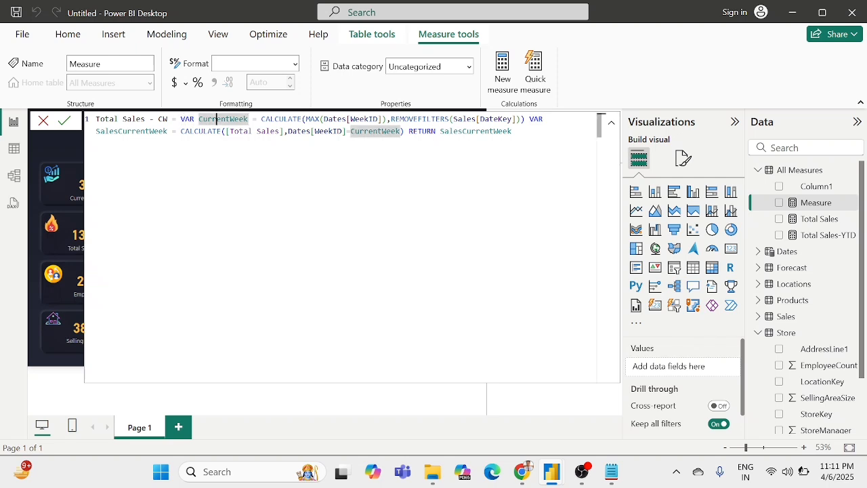
click(343, 119)
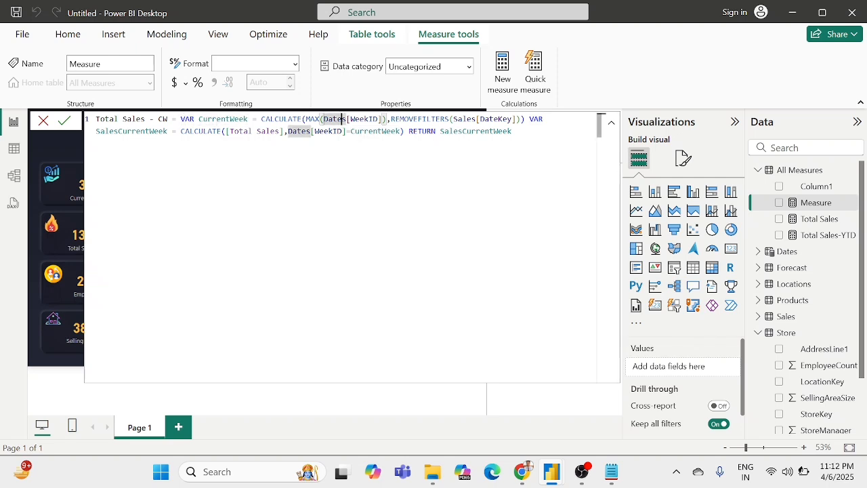
click(372, 119)
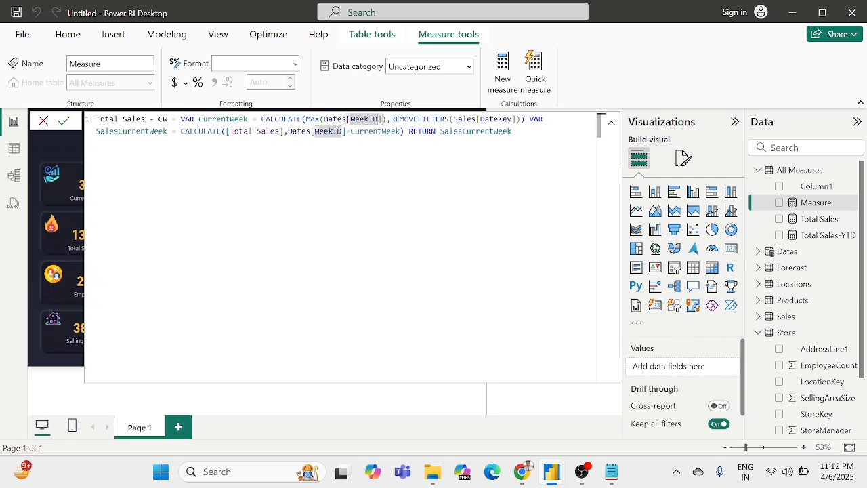
click(337, 119)
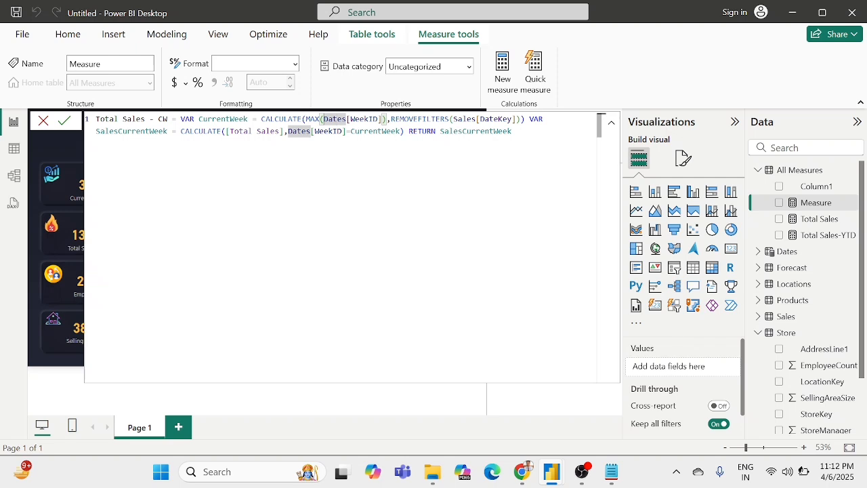
click(359, 119)
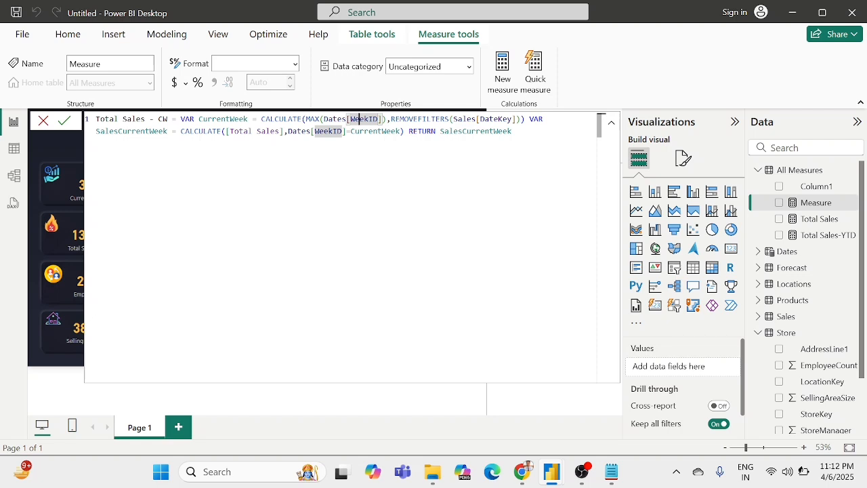
click(494, 119)
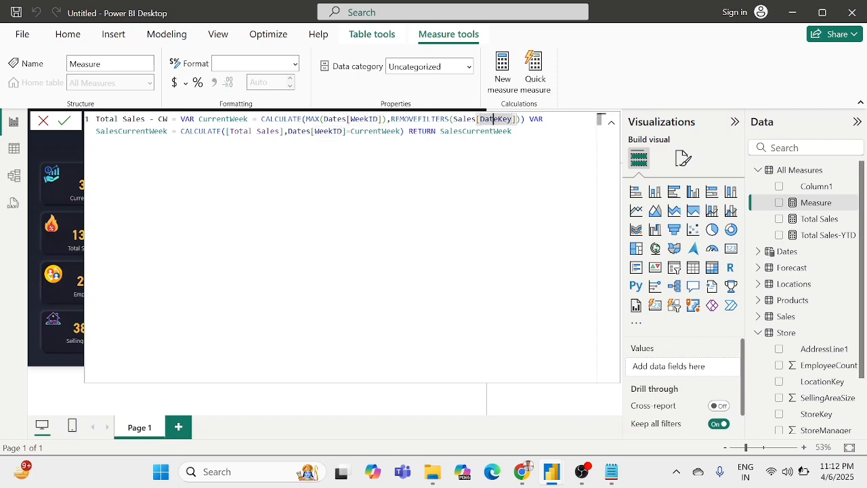
click(463, 120)
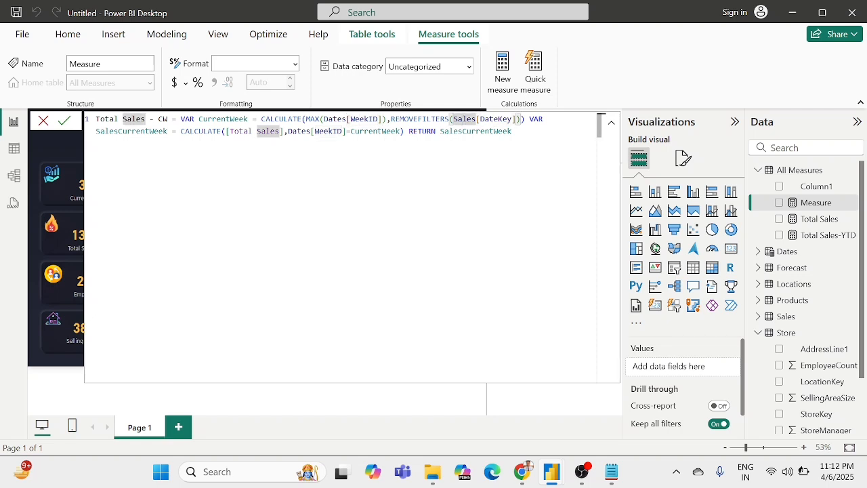
click(145, 132)
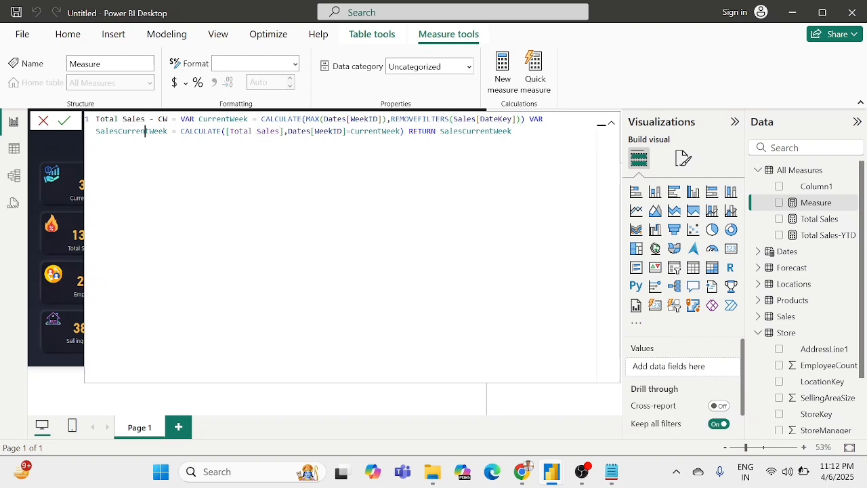
click(226, 119)
click(141, 131)
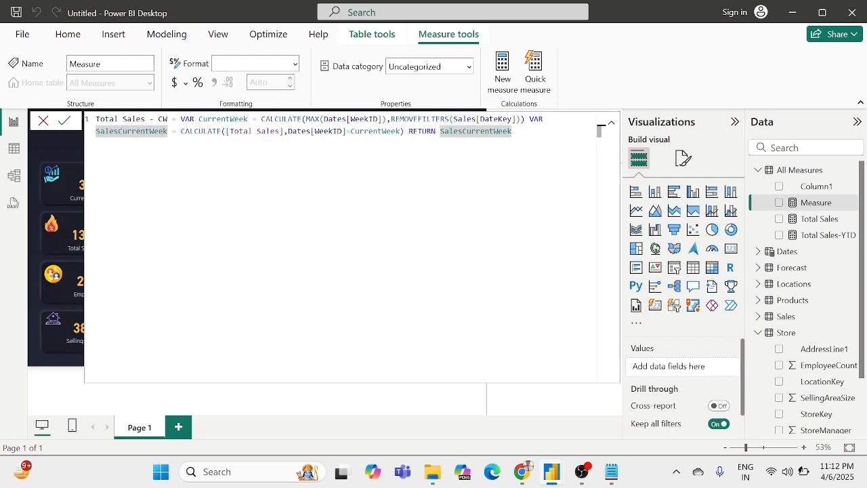
click(259, 131)
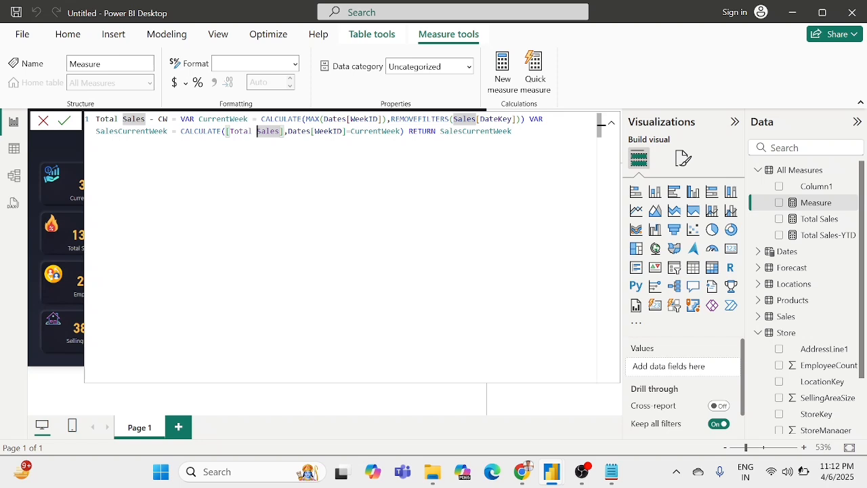
click(328, 131)
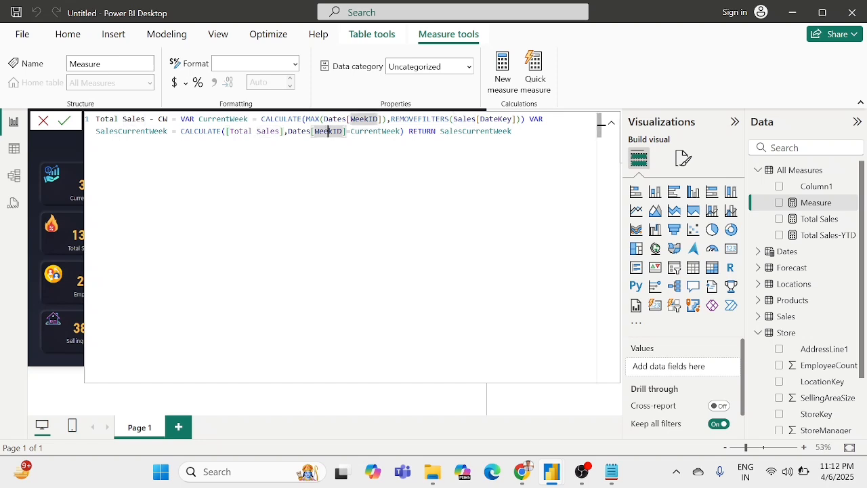
click(385, 131)
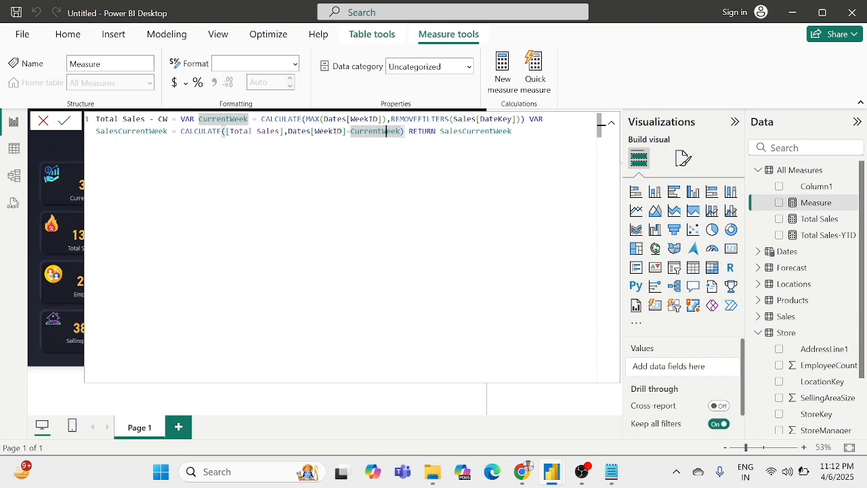
double_click(223, 119)
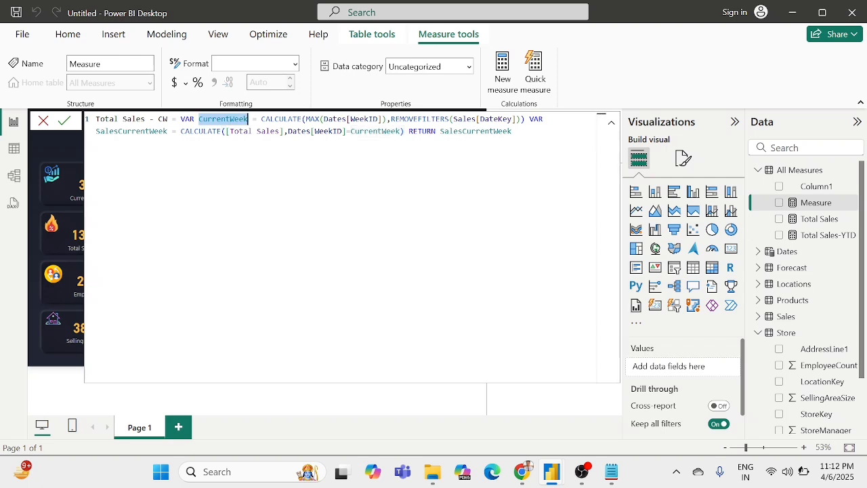
double_click(328, 131)
click(391, 131)
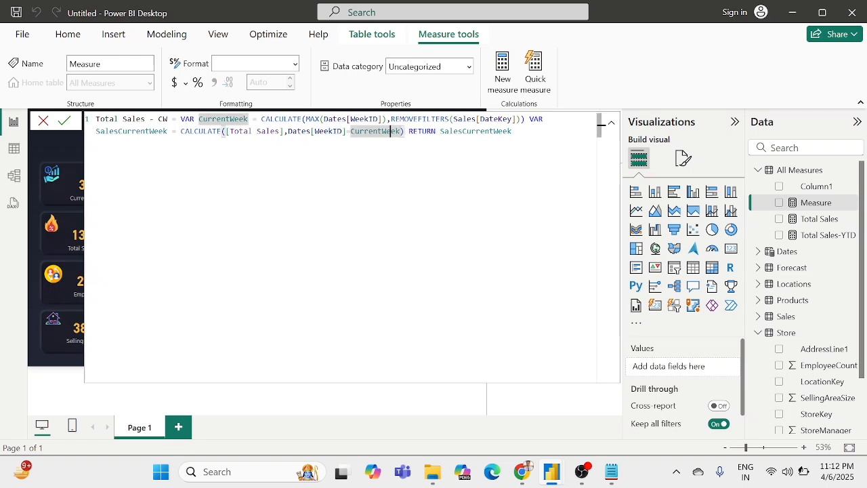
double_click(462, 131)
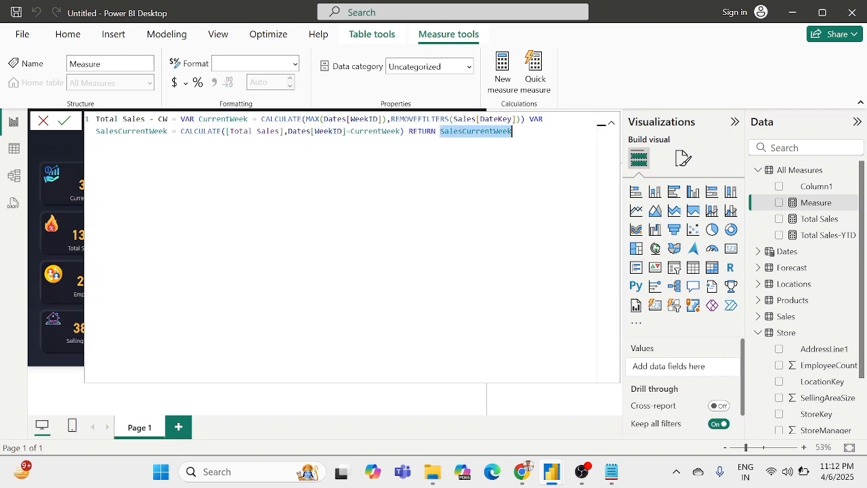
click(432, 132)
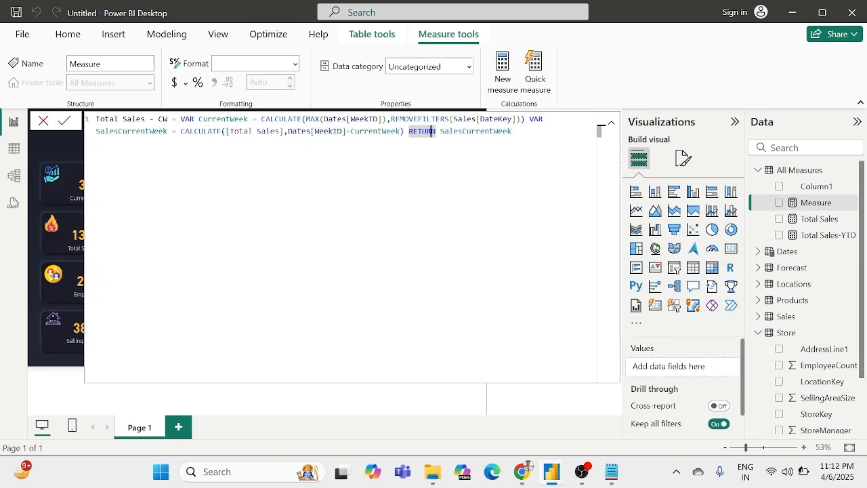
Step: Commit the Total Sales - CW measure, copy its entire formula and close the formula editor
click(61, 122)
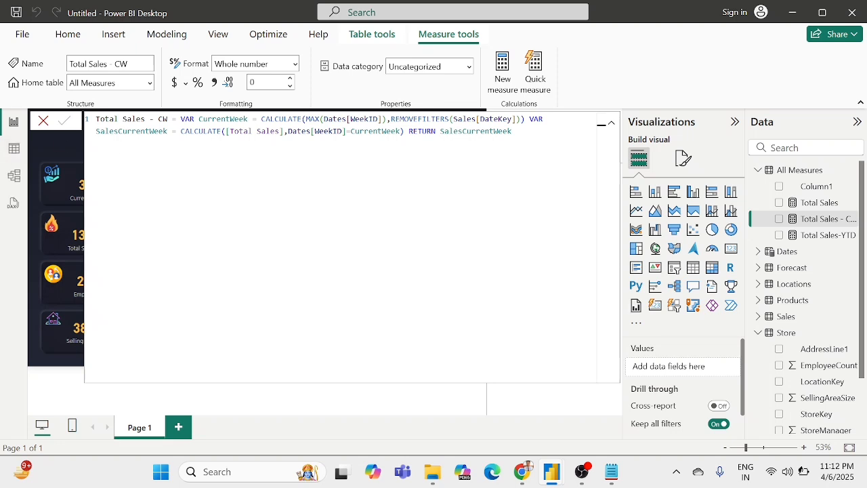
click(168, 131)
key(ctrl+a)
key(ctrl+c)
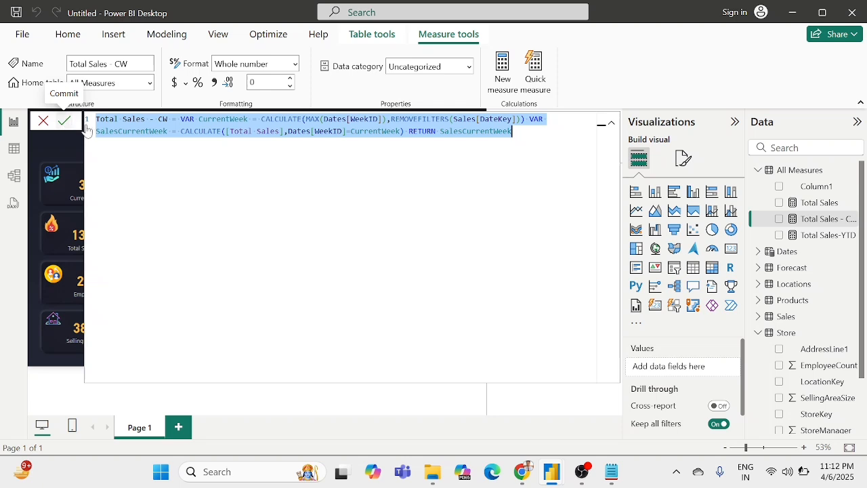
click(66, 122)
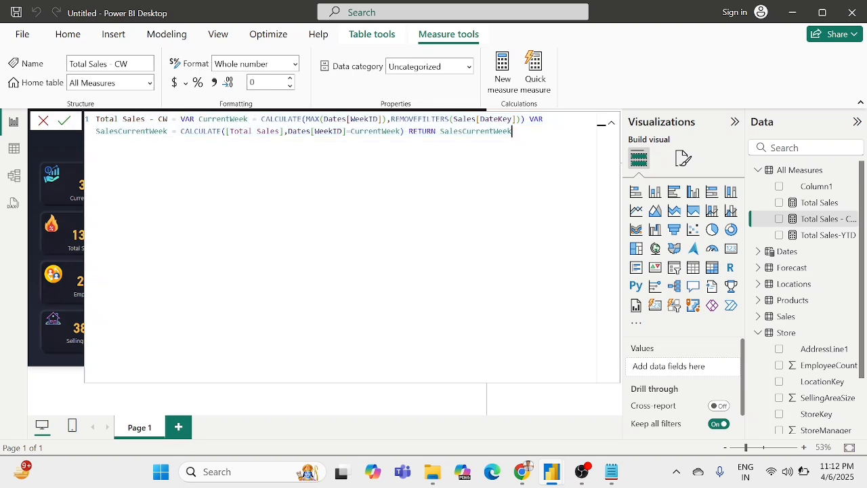
click(62, 124)
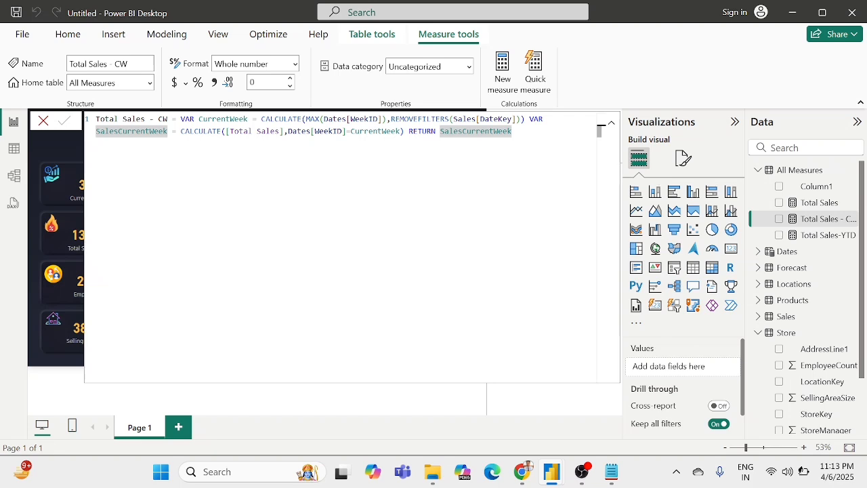
click(42, 122)
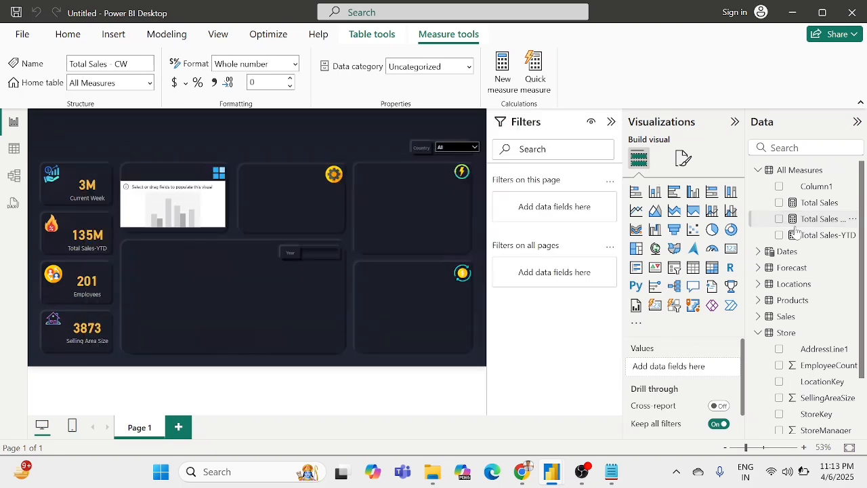
Step: Create another measure in All Measures from the copied formula, naming it Total Sales - LW and its first variable LastWeek
right_click(801, 174)
click(716, 194)
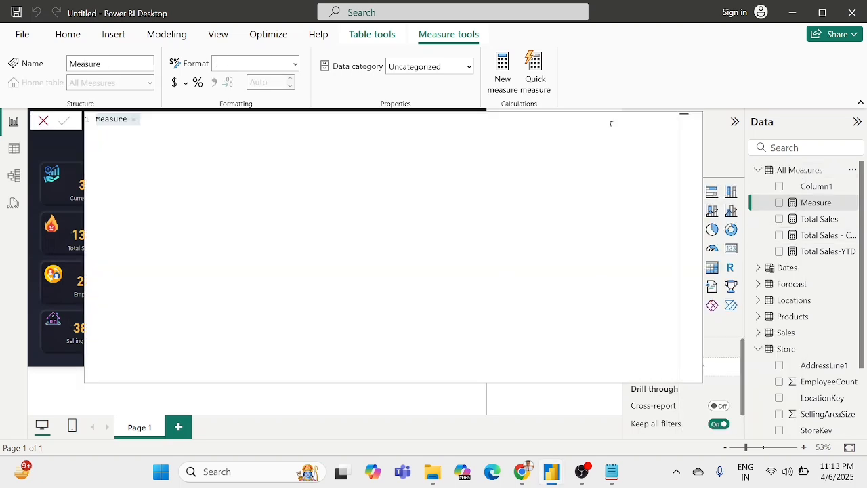
key(ctrl+v)
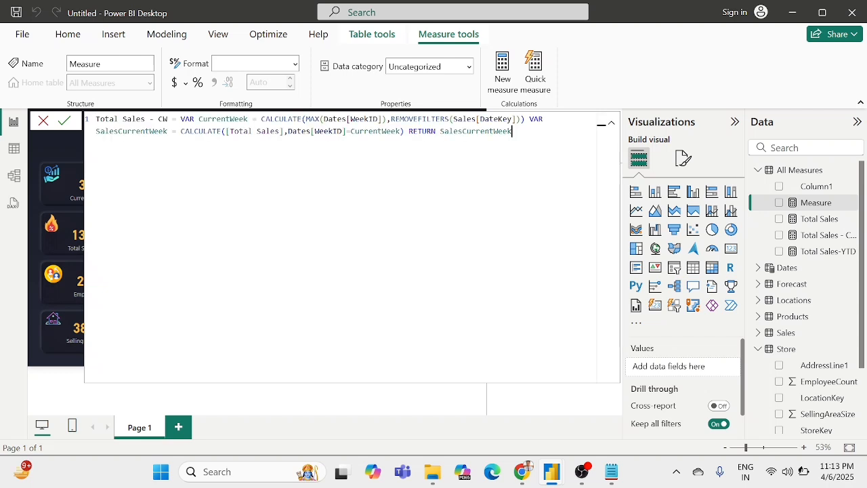
text(LW)
drag(230, 119, 199, 119)
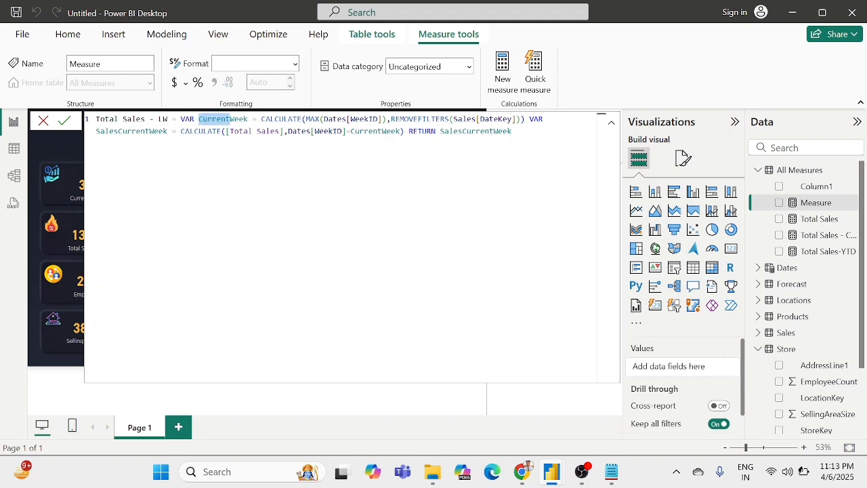
text(Last)
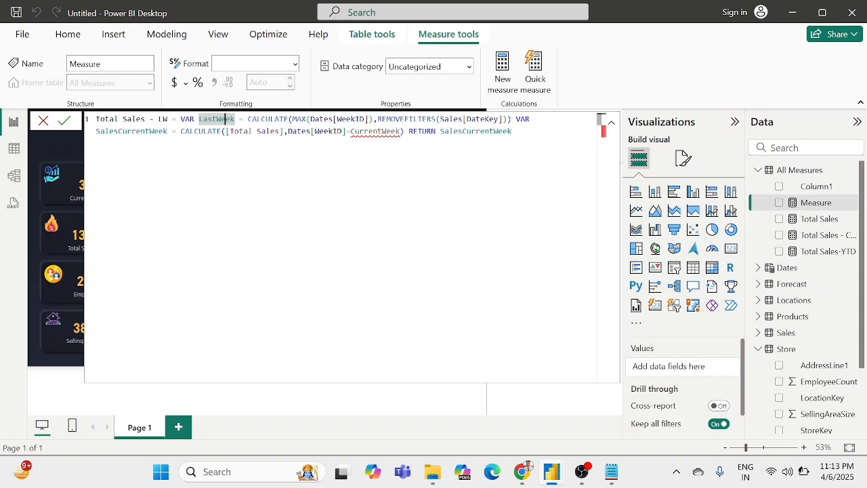
Step: Subtract 1 from the CALCULATE result in the LastWeek variable of the Total Sales - LW formula
click(512, 119)
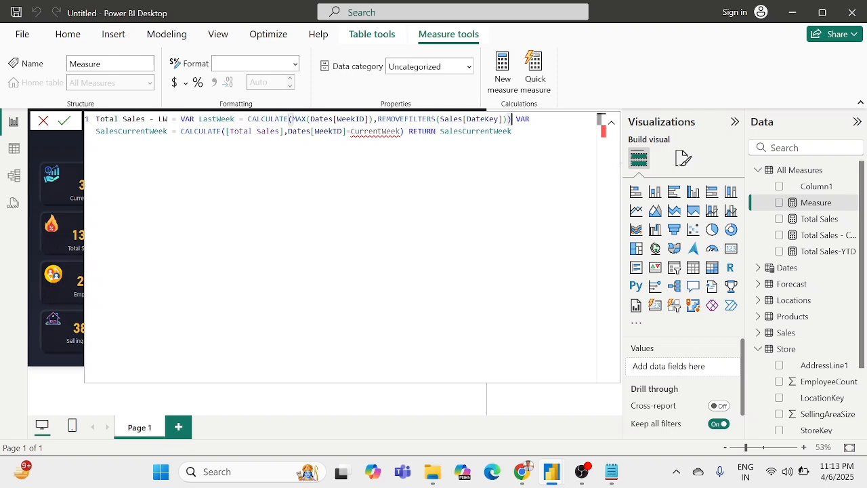
text(-)
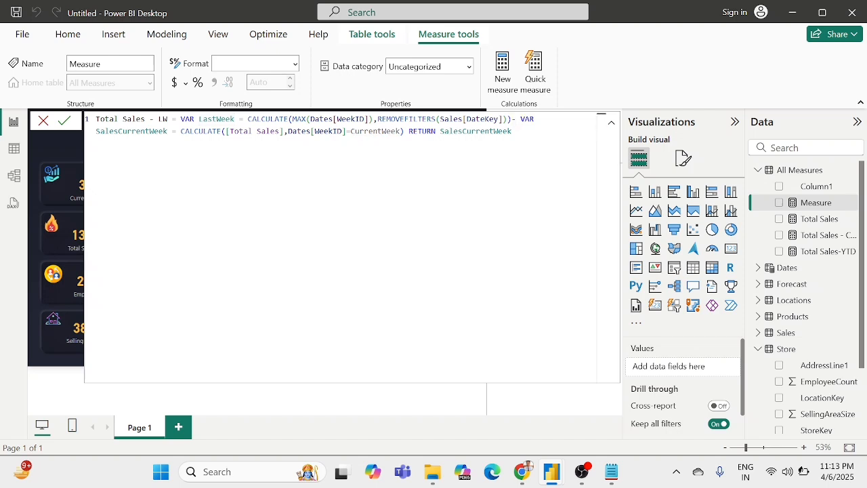
text(1)
double_click(341, 119)
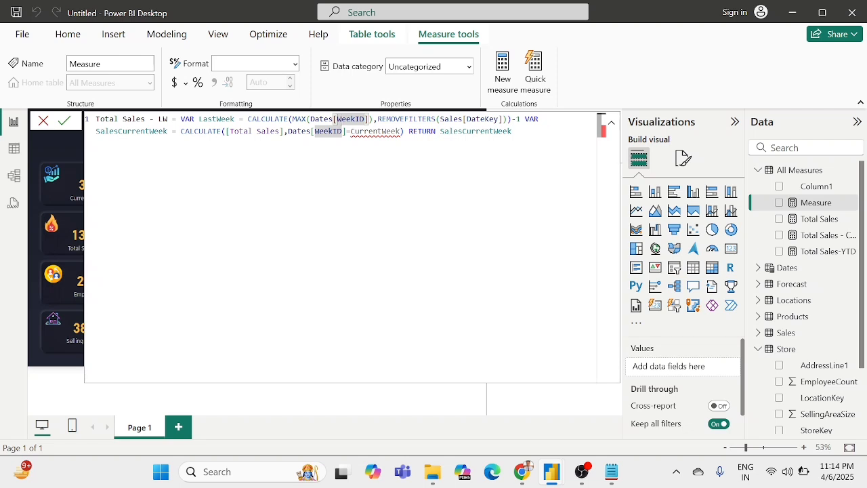
click(318, 131)
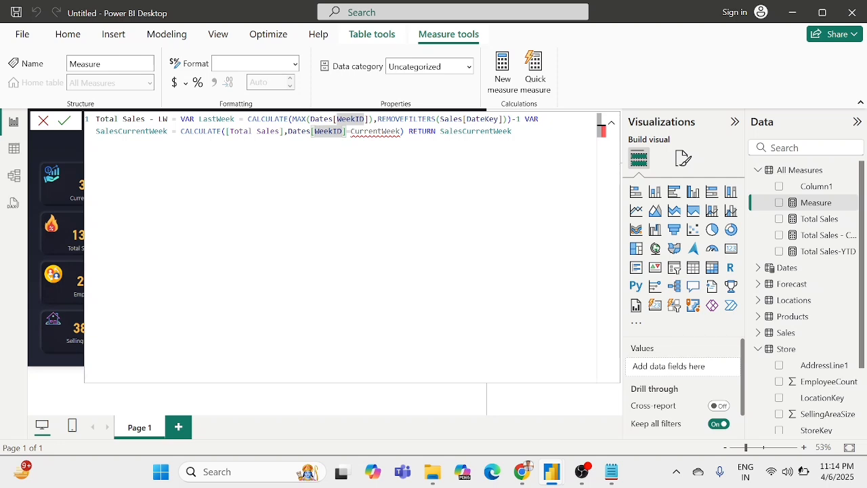
Step: Rename the formula's second variable to SalesLastWeek
double_click(149, 131)
drag(150, 131, 117, 131)
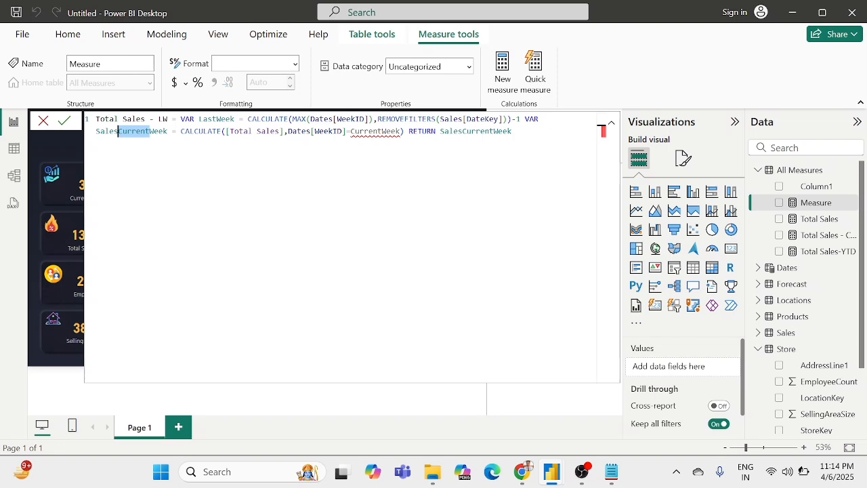
key(BackSpace)
text(Last)
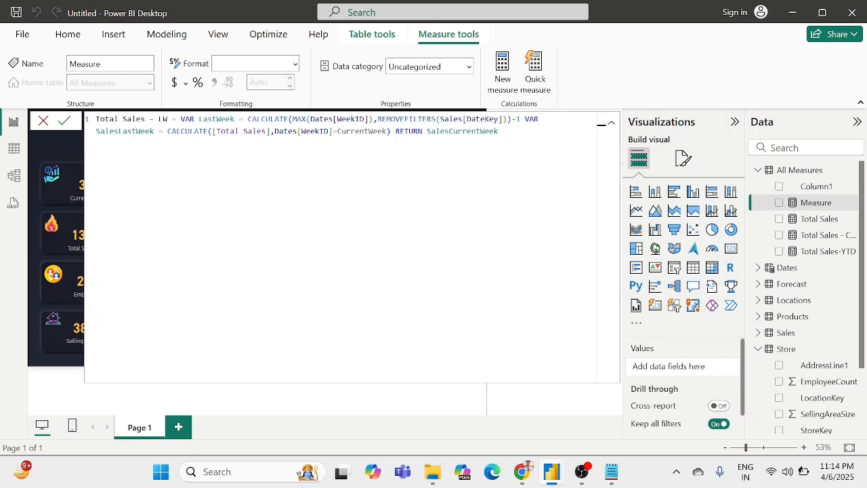
Step: Change the Dates[WeekID] filter to compare with LastWeek and make the RETURN clause output SalesLastWeek
double_click(387, 130)
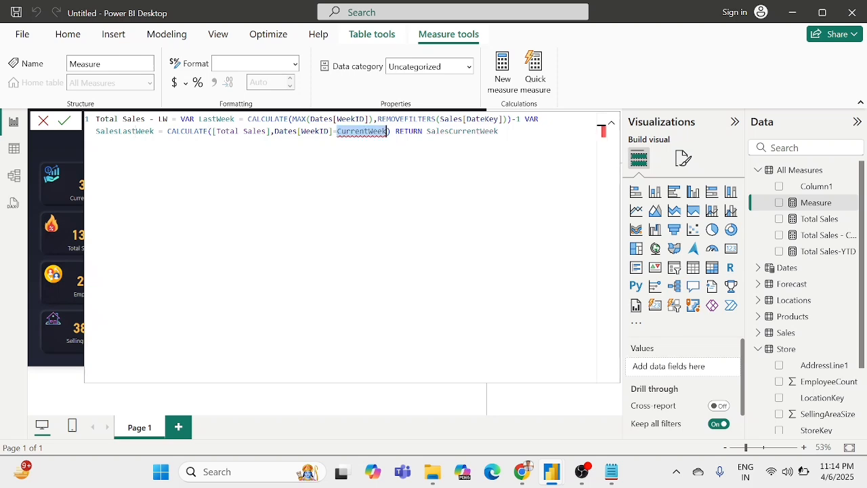
text(last)
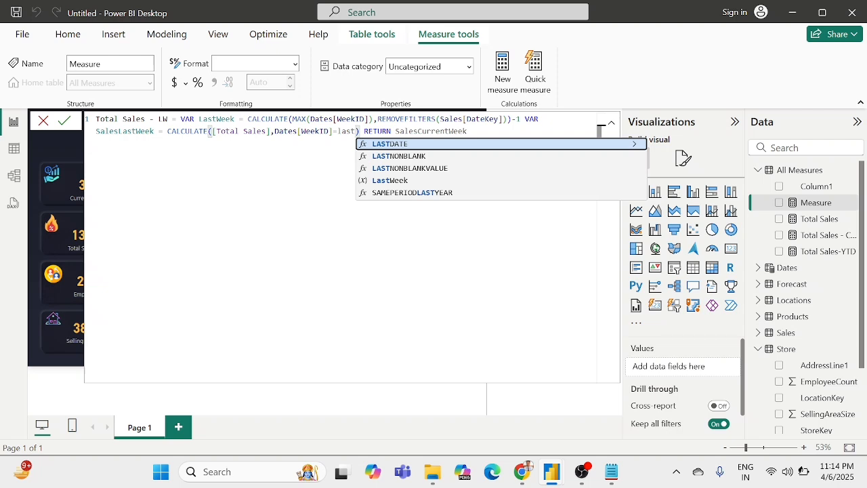
text(w)
key(Tab)
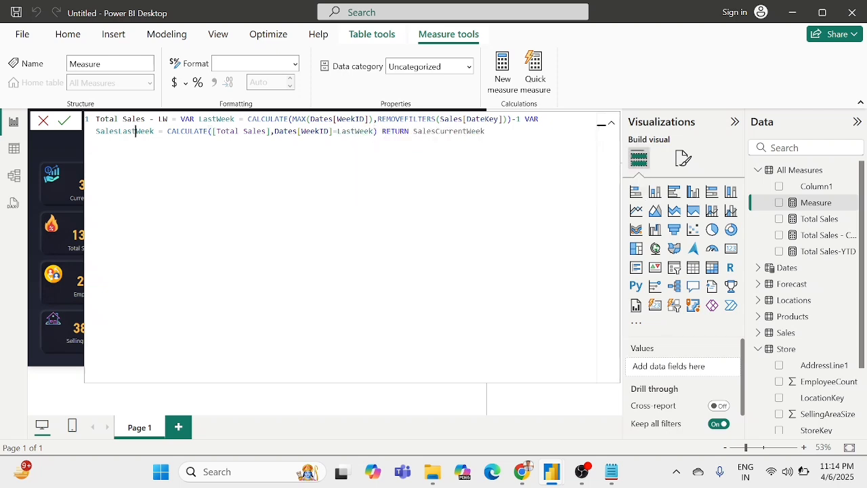
double_click(132, 131)
key(ctrl+c)
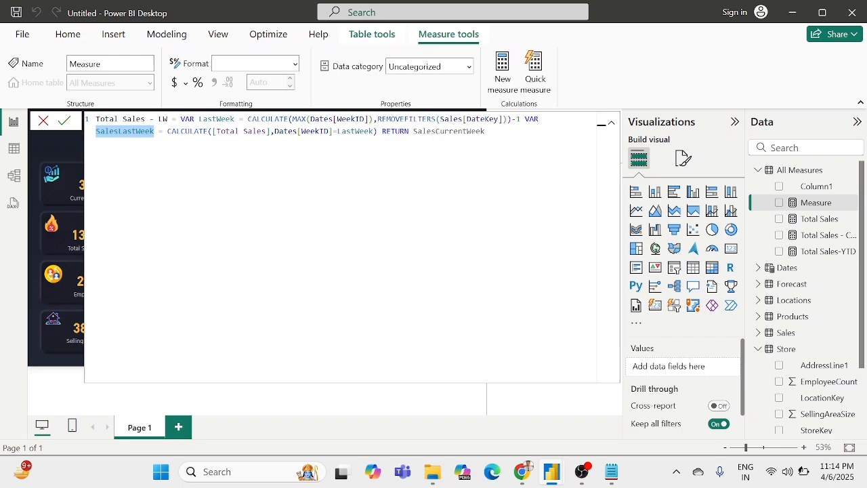
double_click(449, 131)
key(ctrl+v)
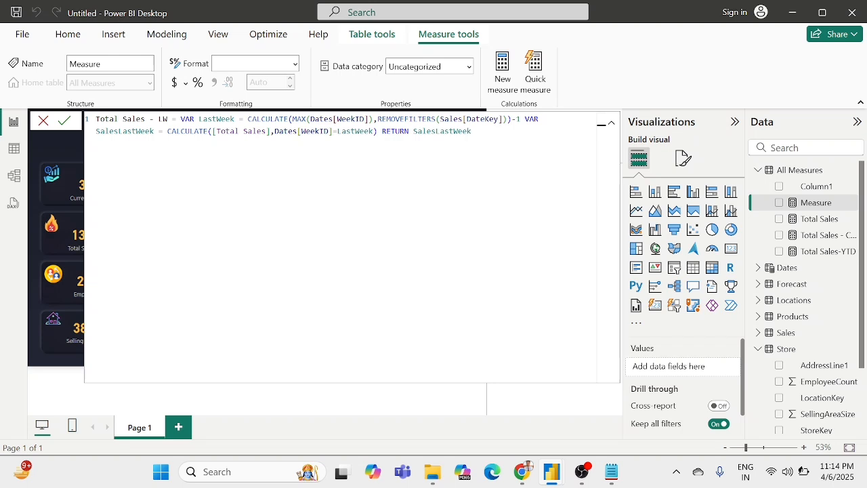
Step: Check the edited Total Sales - LW formula, commit the measure and close the formula editor
click(279, 131)
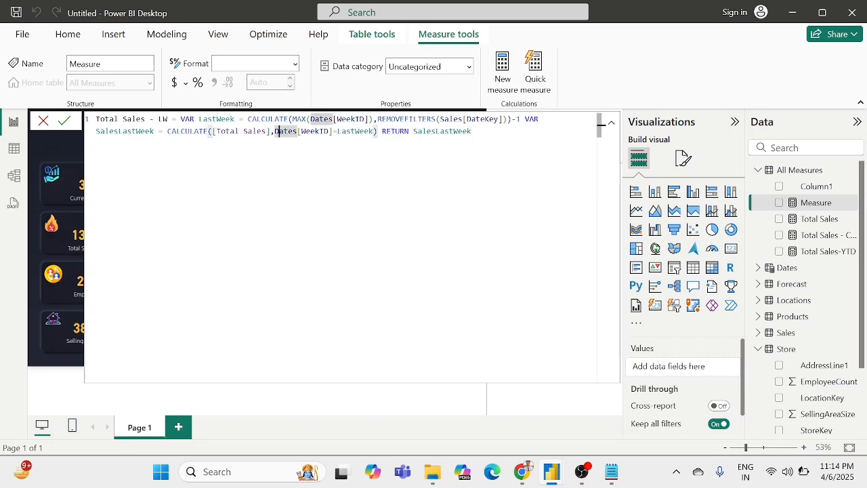
click(472, 131)
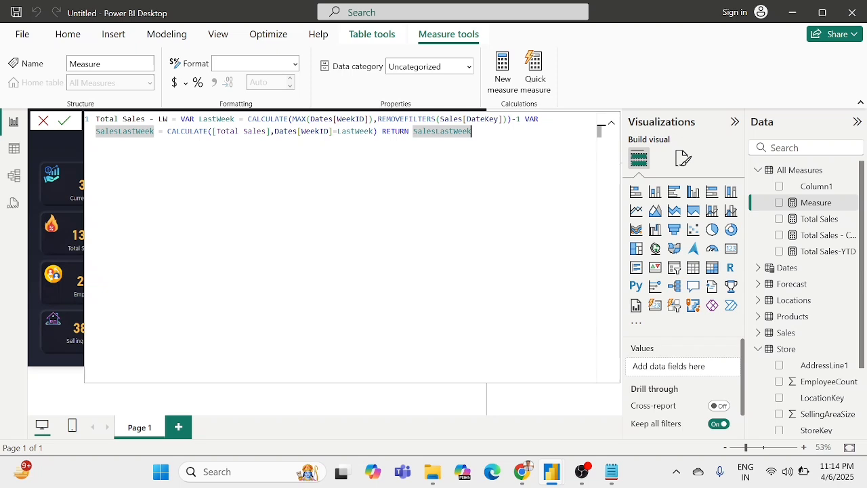
click(521, 119)
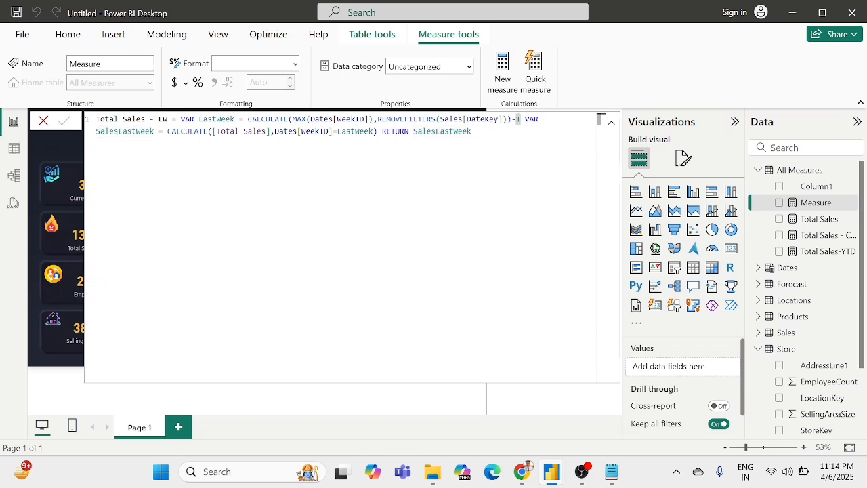
key(Return)
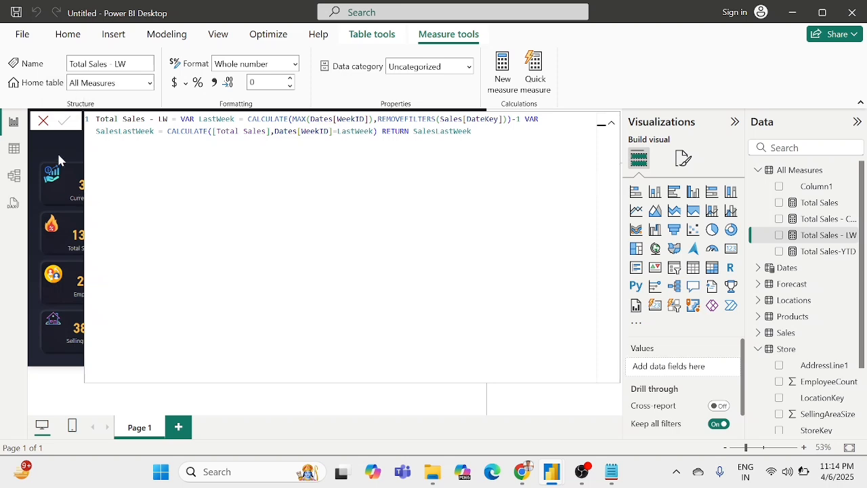
click(611, 123)
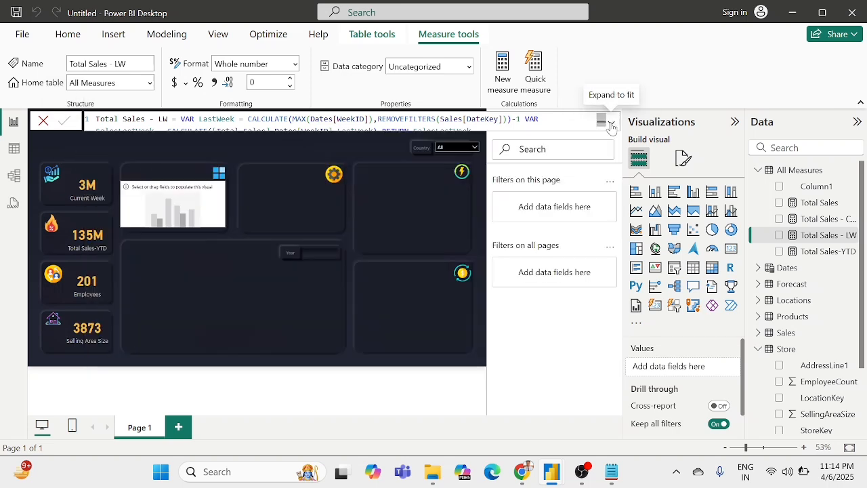
click(377, 183)
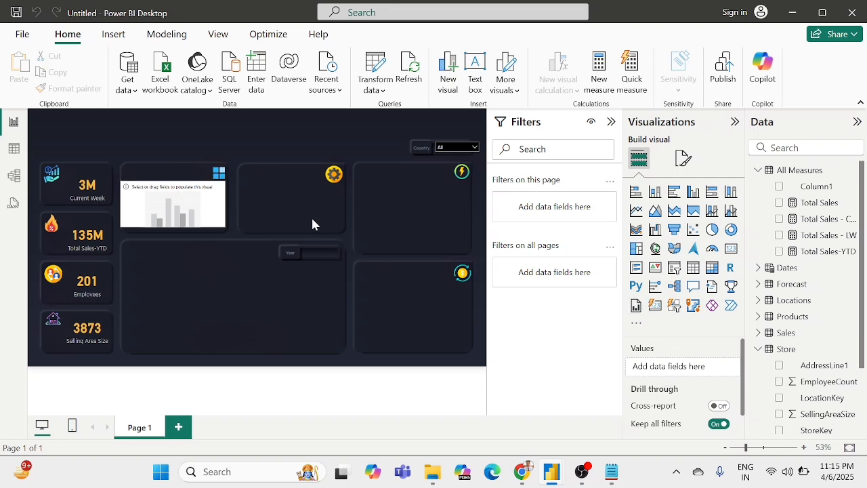
Step: Put ClassName from the Products table on the X-axis of the empty column chart
click(196, 211)
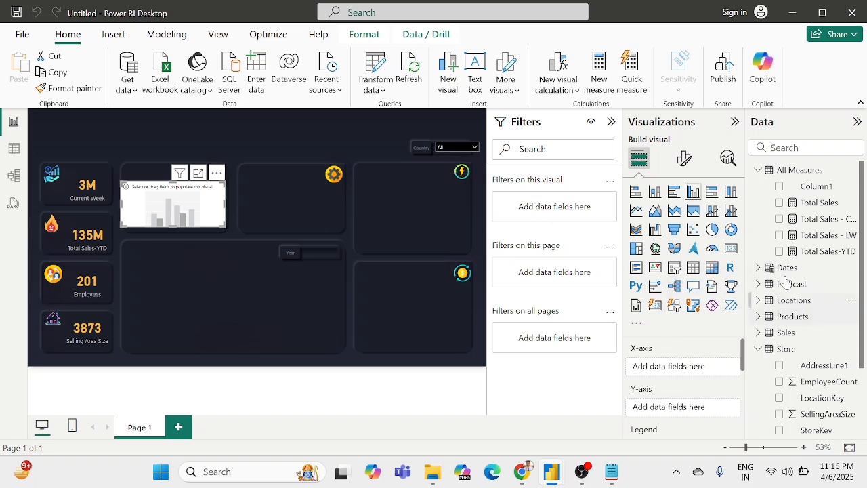
scroll(790, 284, down, 3)
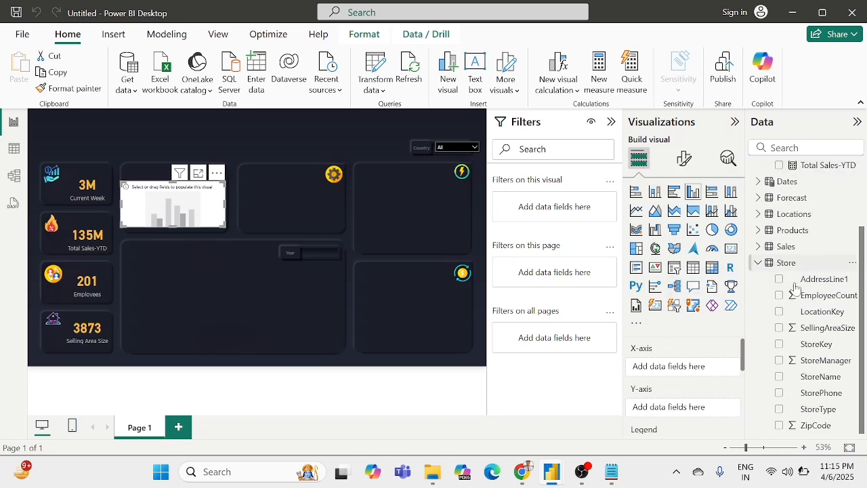
click(759, 263)
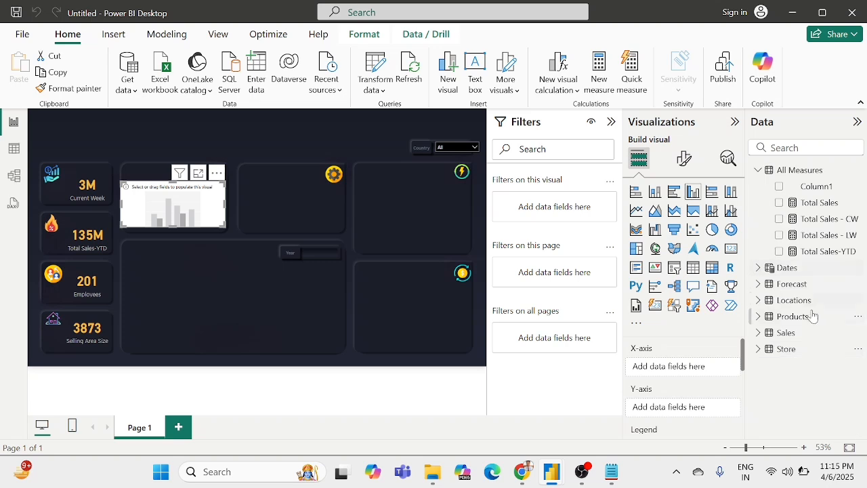
click(759, 316)
scroll(806, 352, down, 2)
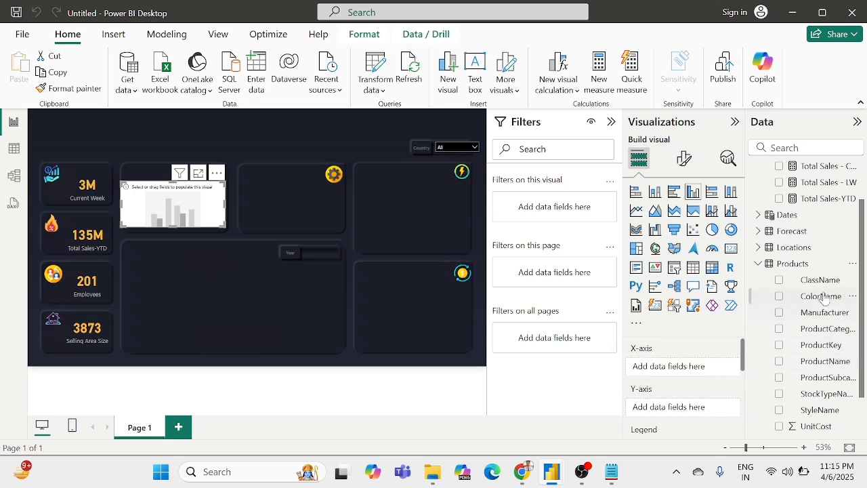
drag(817, 280, 677, 371)
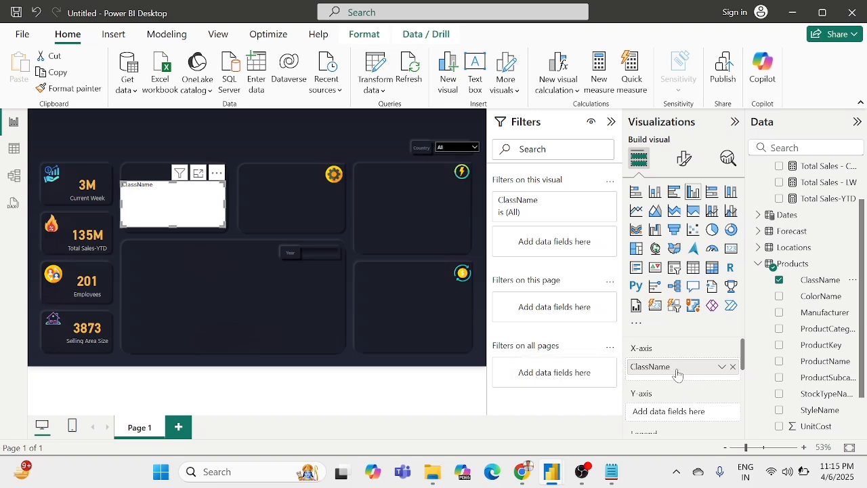
Step: Add the Total Sales - CW and Total Sales - LW measures to the column chart's Y-axis
scroll(681, 373, down, 2)
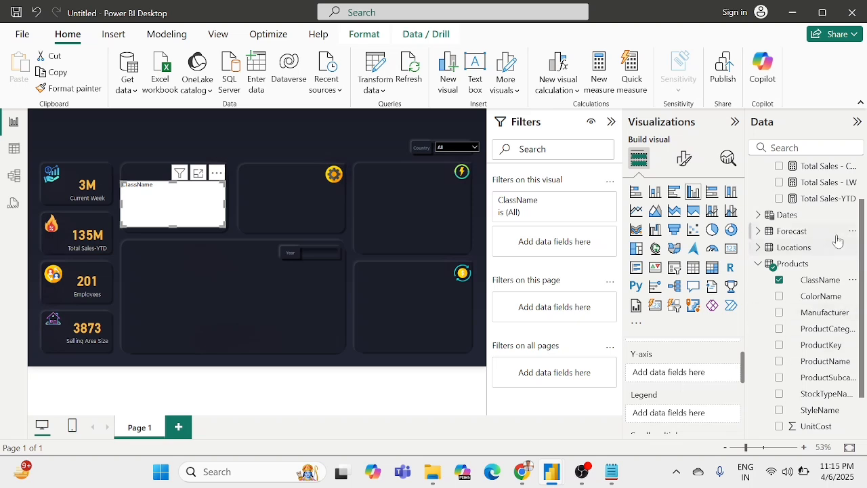
scroll(810, 241, up, 2)
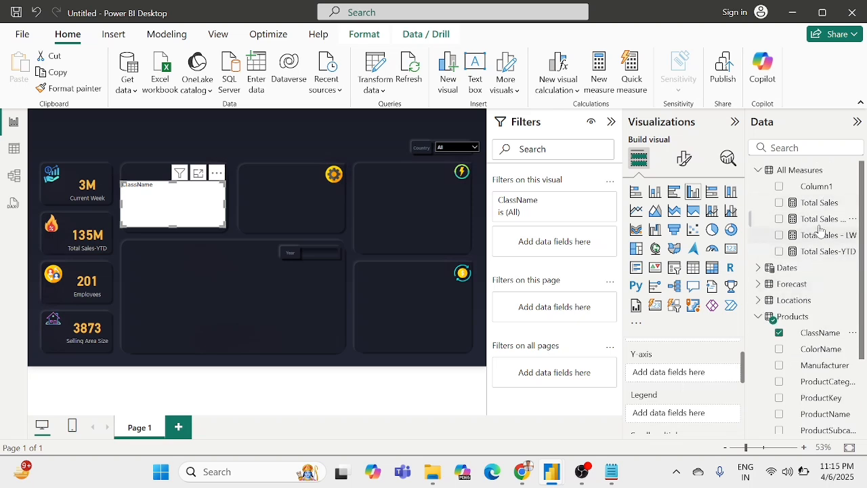
drag(815, 225, 694, 377)
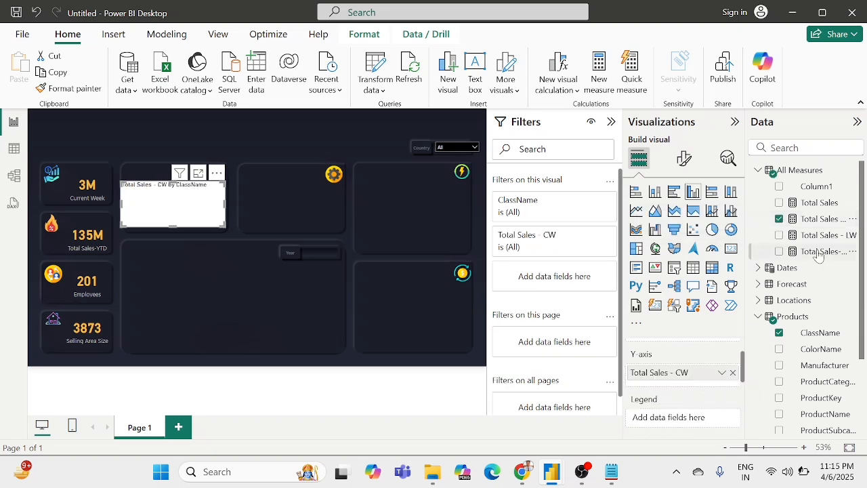
drag(808, 236, 672, 368)
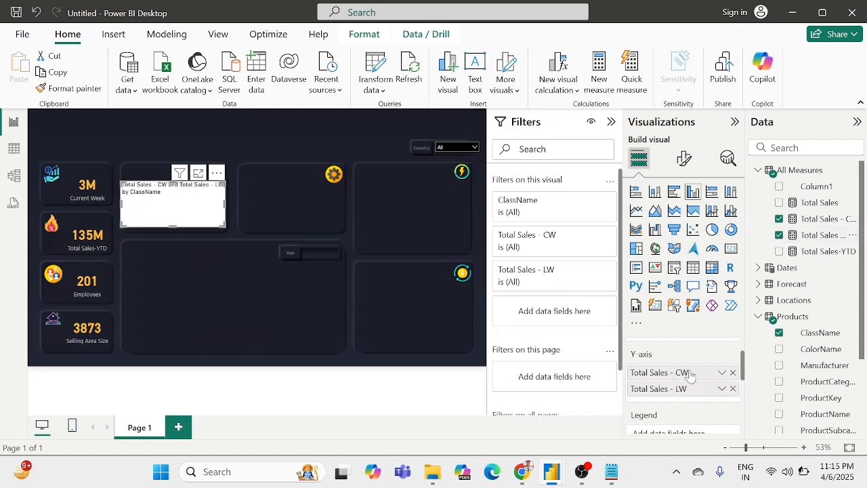
Step: Examine the column chart's field assignments and its plot area for the two weekly sales measures by ClassName
scroll(685, 365, up, 1)
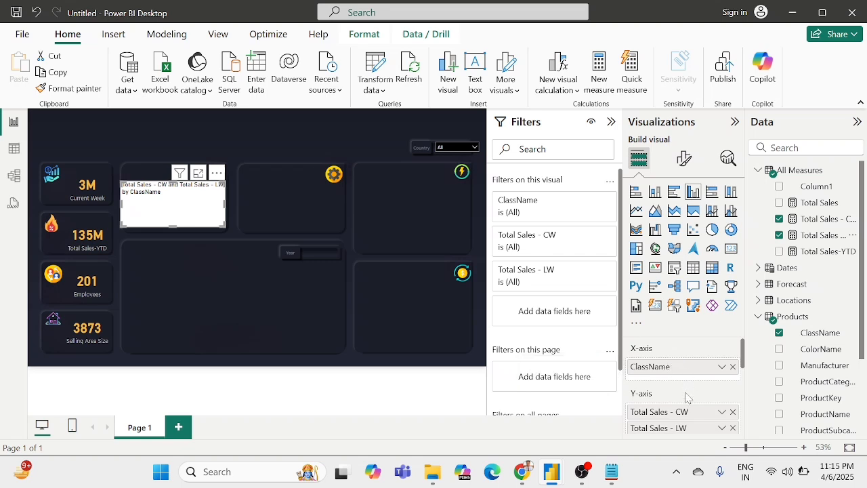
scroll(682, 413, down, 1)
scroll(683, 413, down, 1)
scroll(683, 414, up, 2)
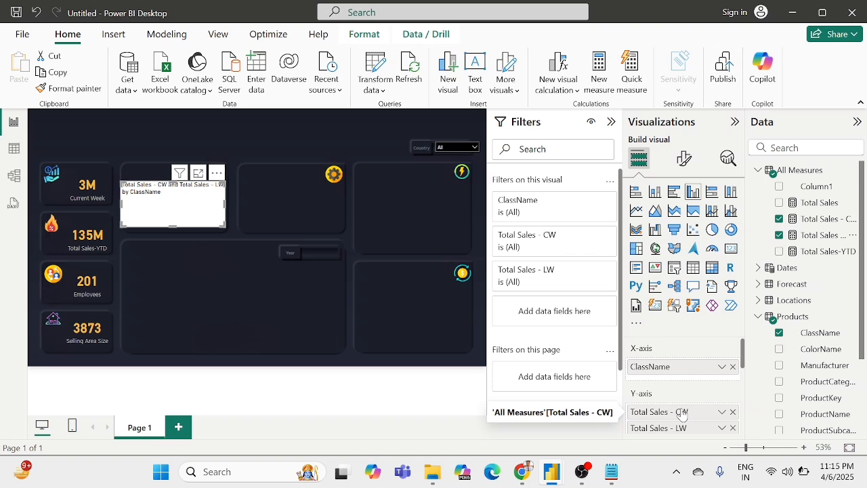
scroll(671, 412, down, 3)
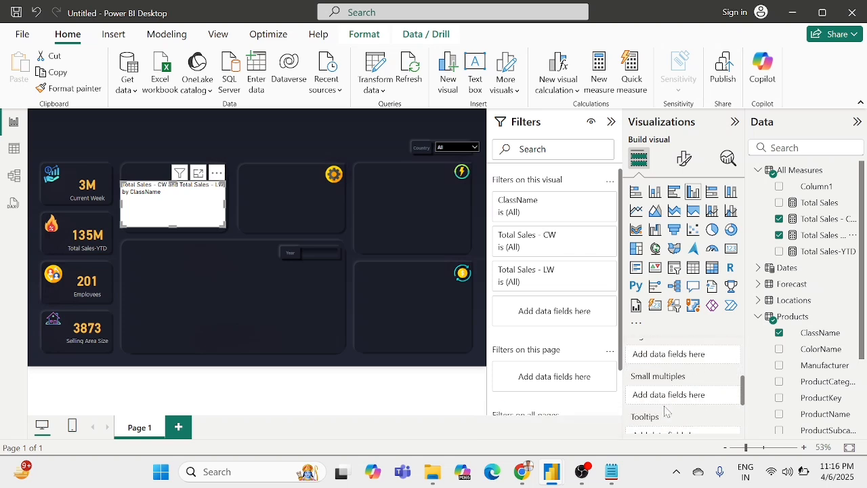
scroll(671, 412, up, 3)
click(224, 260)
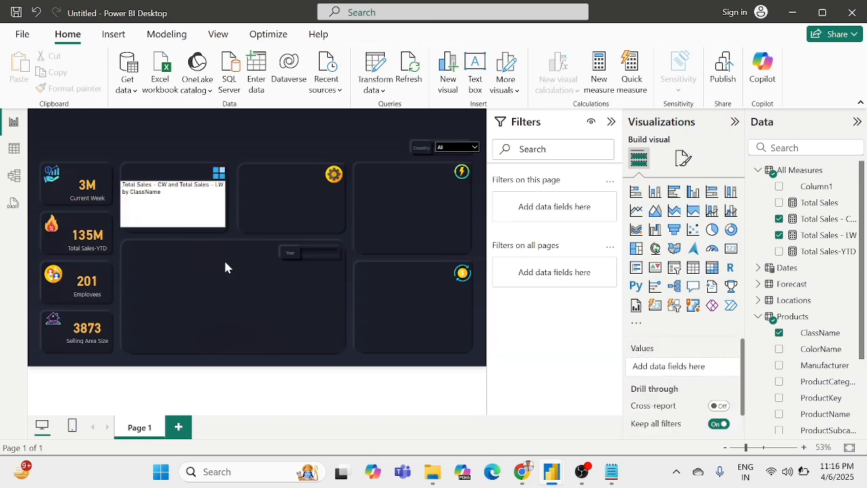
click(212, 198)
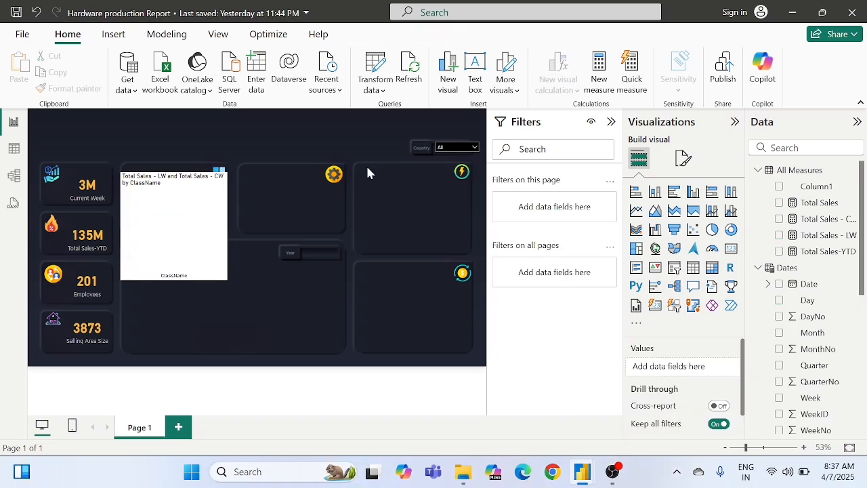
click(181, 215)
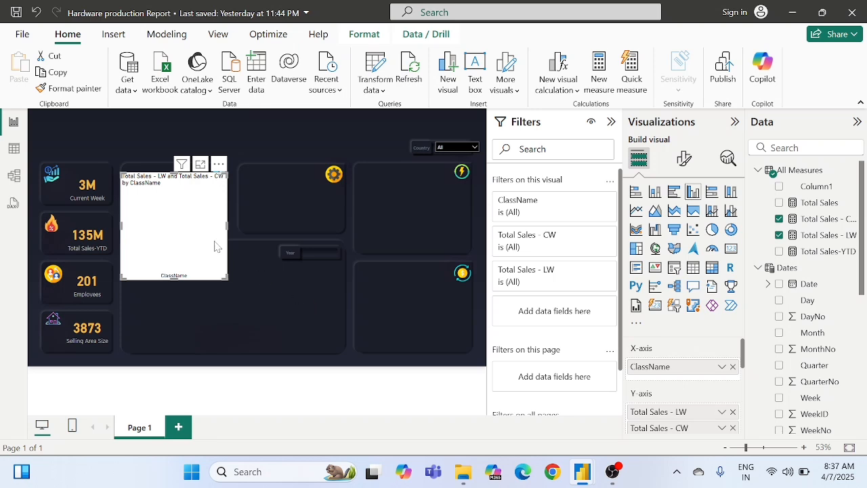
Step: Insert a separate card visual on the page showing the Total Sales - CW measure
click(337, 222)
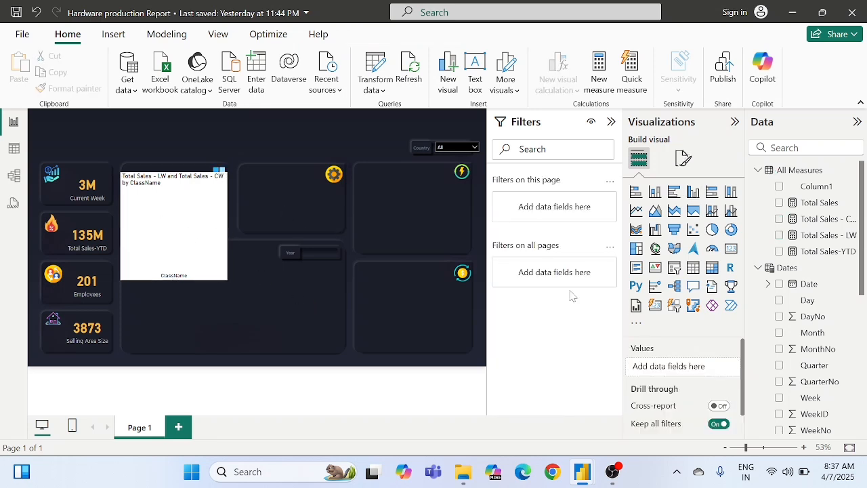
click(724, 252)
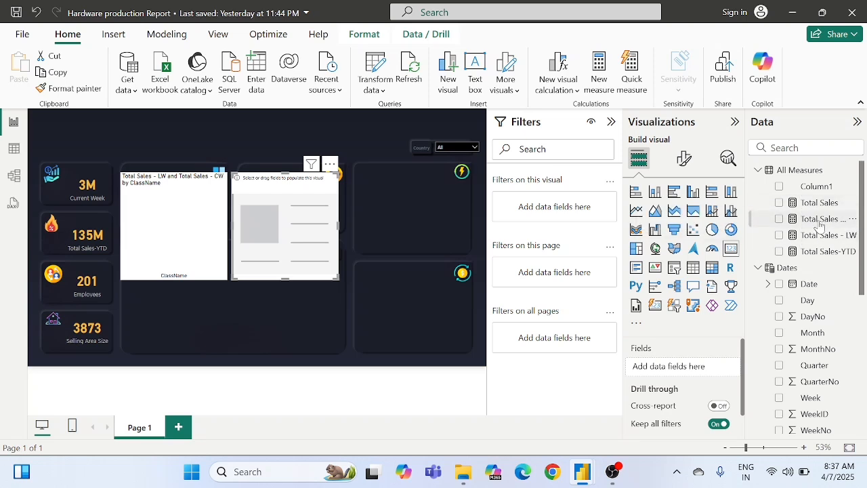
drag(821, 234, 660, 369)
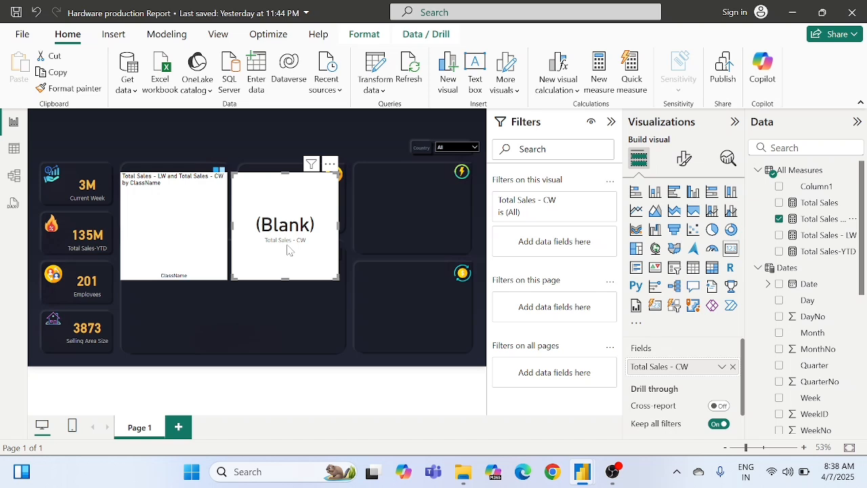
Step: Inspect the field and visual-level filters applied to the existing Current Week card
click(349, 220)
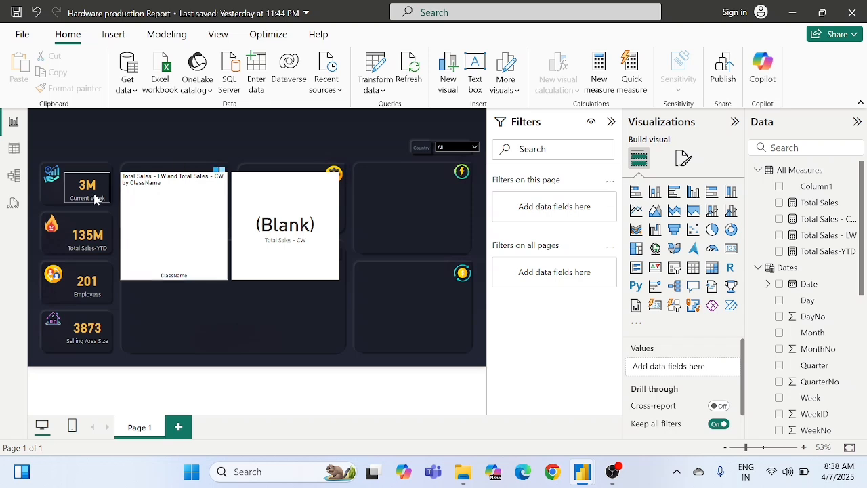
click(66, 198)
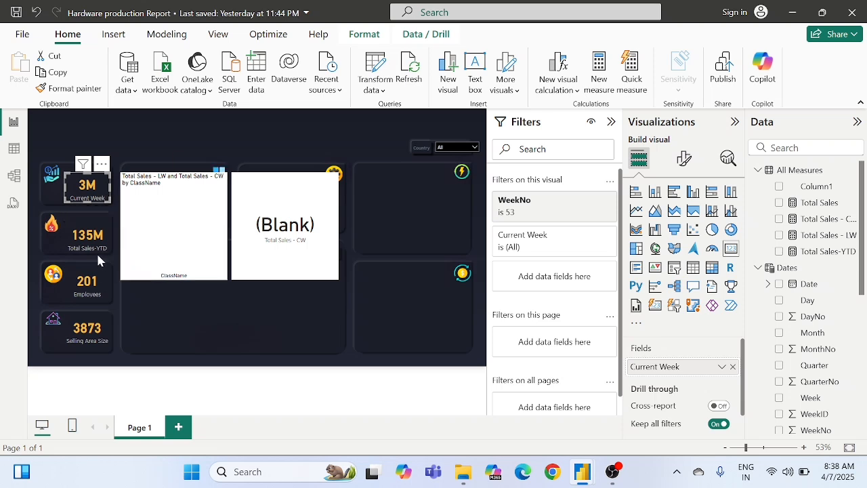
click(391, 184)
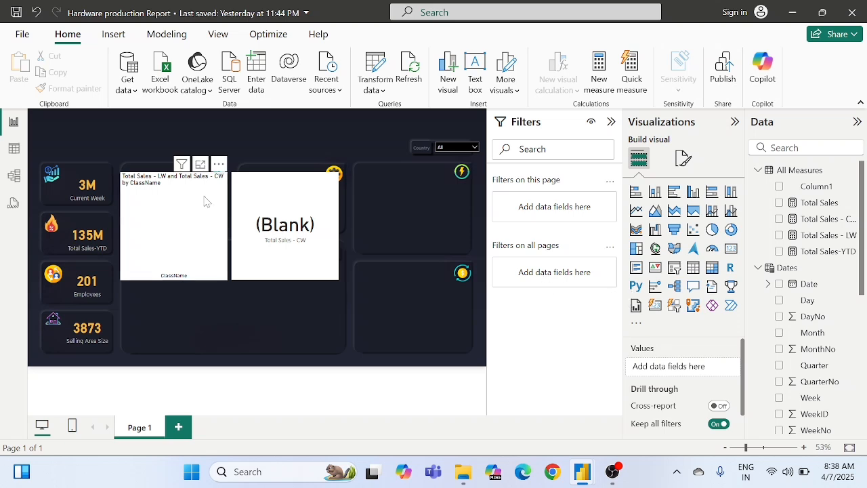
click(85, 197)
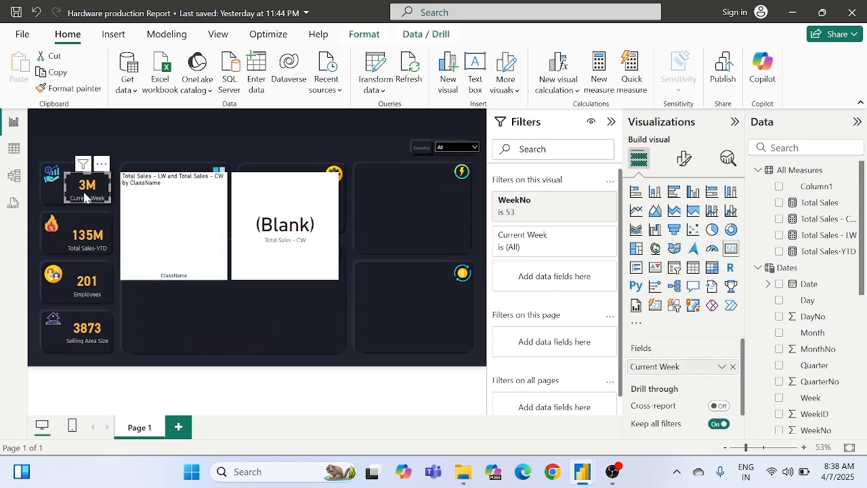
click(418, 207)
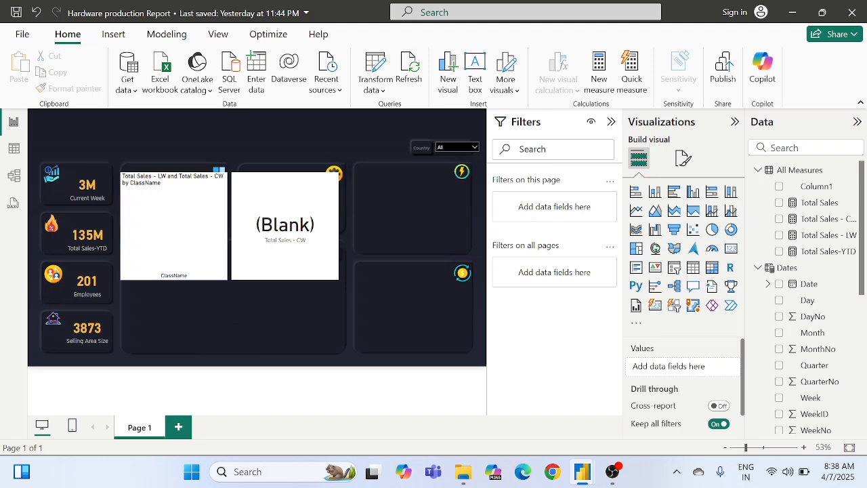
click(179, 427)
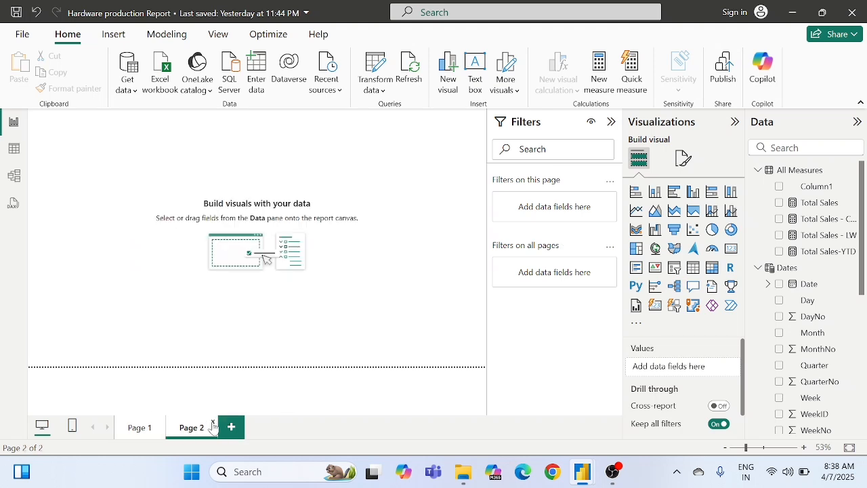
click(213, 424)
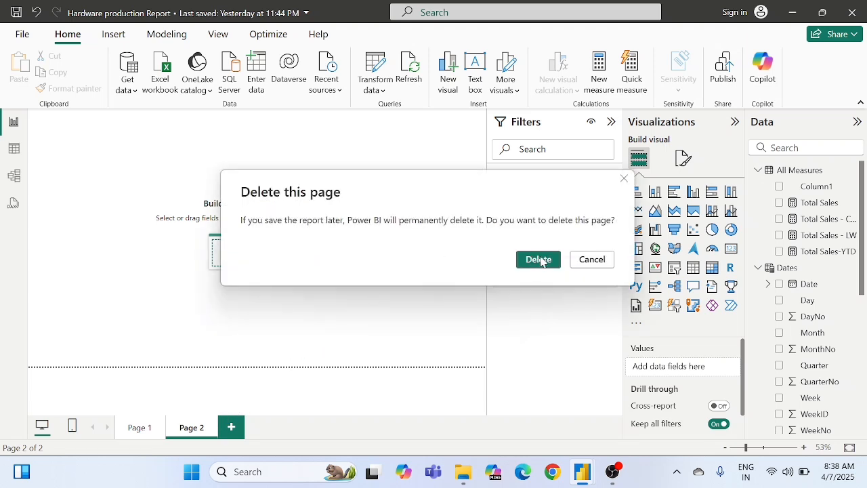
click(544, 264)
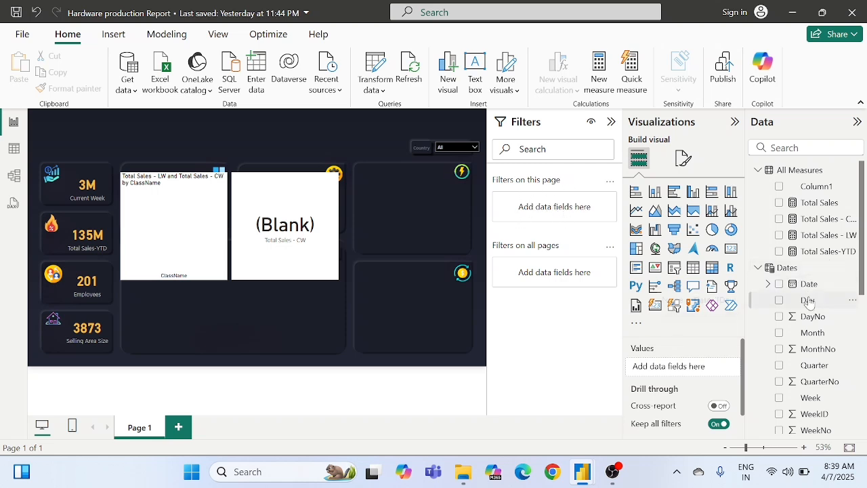
Step: Add the Manufacturer field from the Products table as a filter on this page
scroll(809, 303, down, 1)
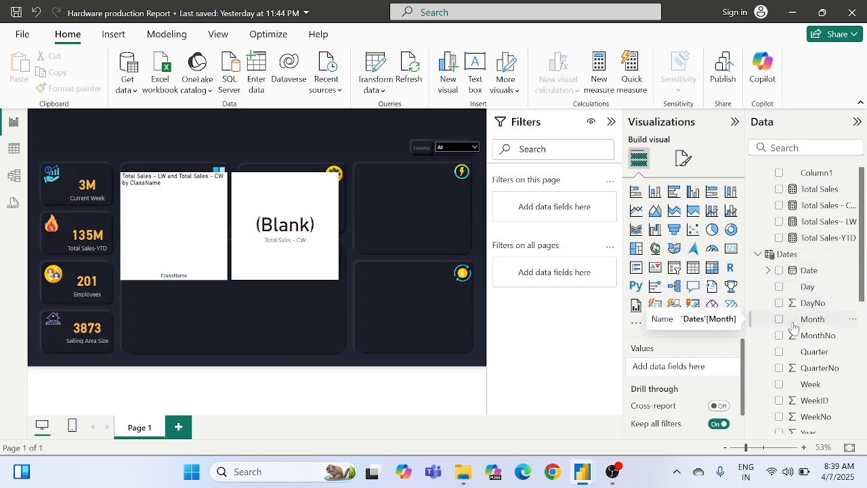
scroll(795, 328, down, 4)
scroll(794, 328, down, 3)
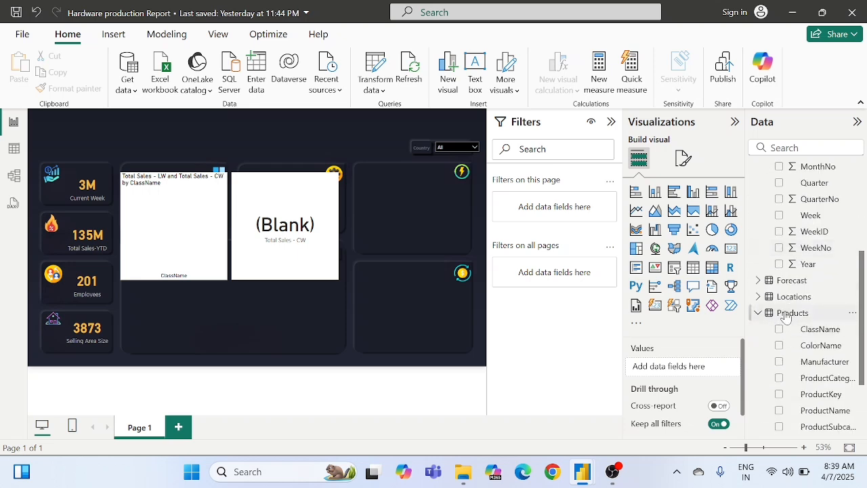
mouse_move(792, 319)
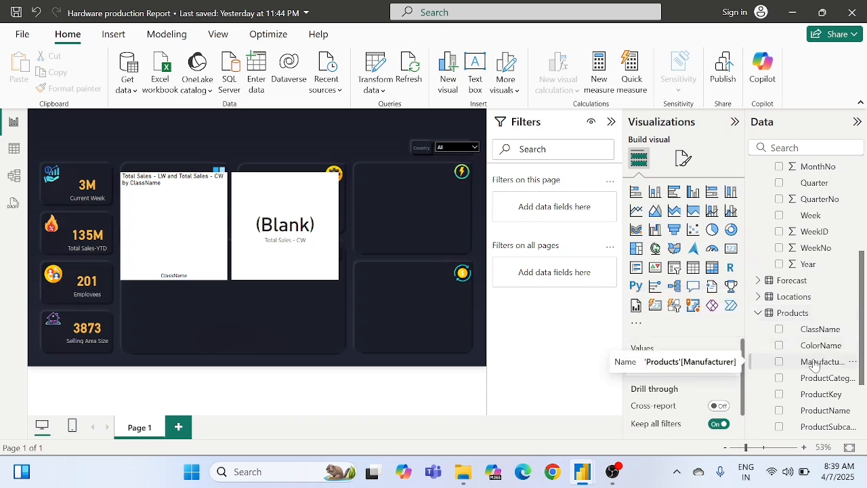
drag(815, 365, 551, 211)
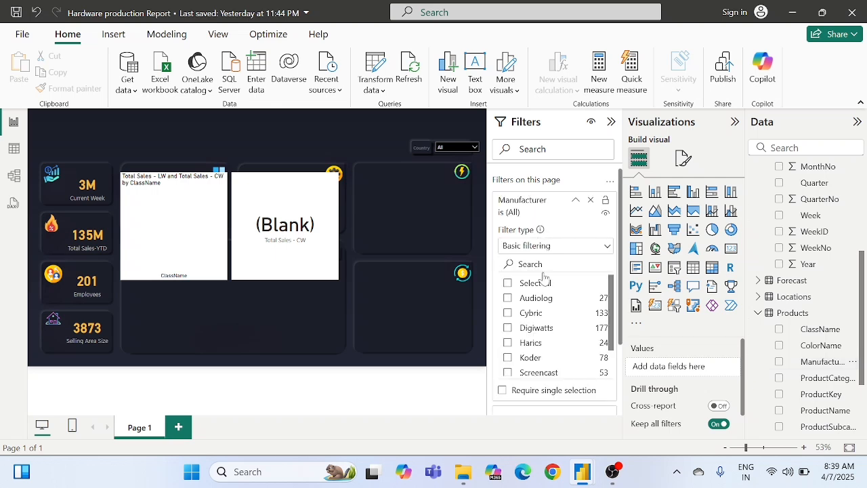
Step: Limit the page's Manufacturer filter to Cybric, Harics, Koder, Teclip and Telephoniq, and collapse its filter card
click(509, 316)
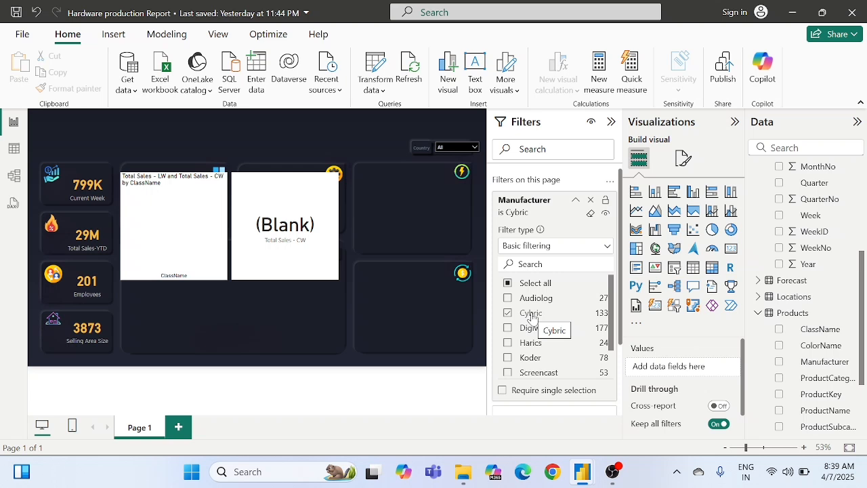
scroll(532, 316, down, 1)
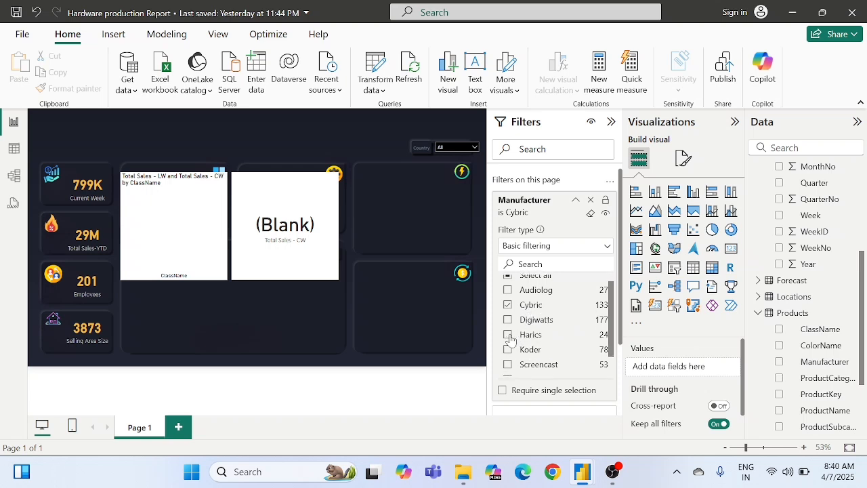
click(509, 335)
scroll(533, 337, down, 1)
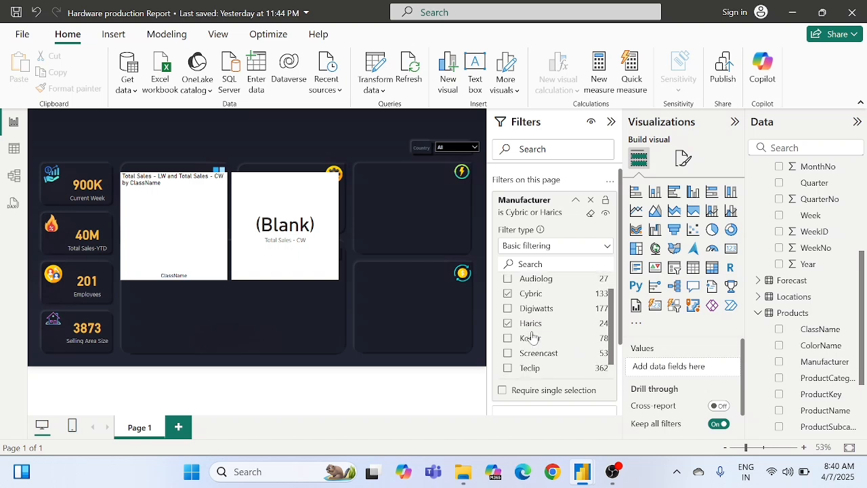
scroll(532, 337, down, 1)
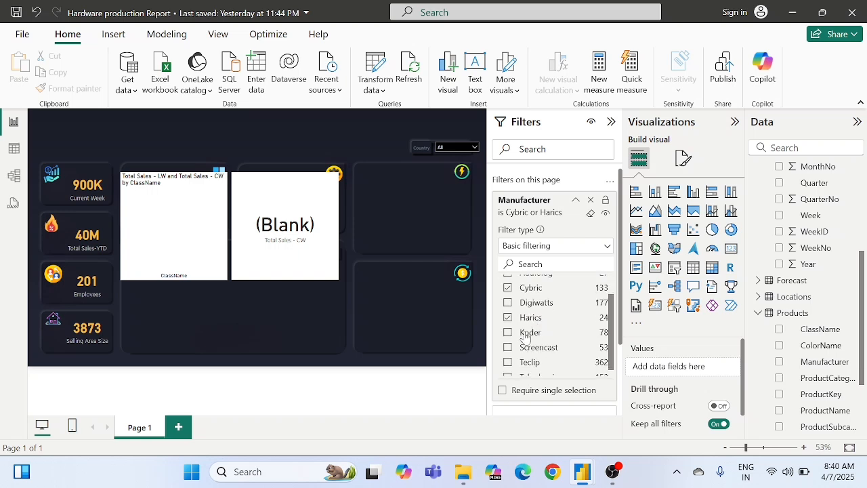
click(508, 335)
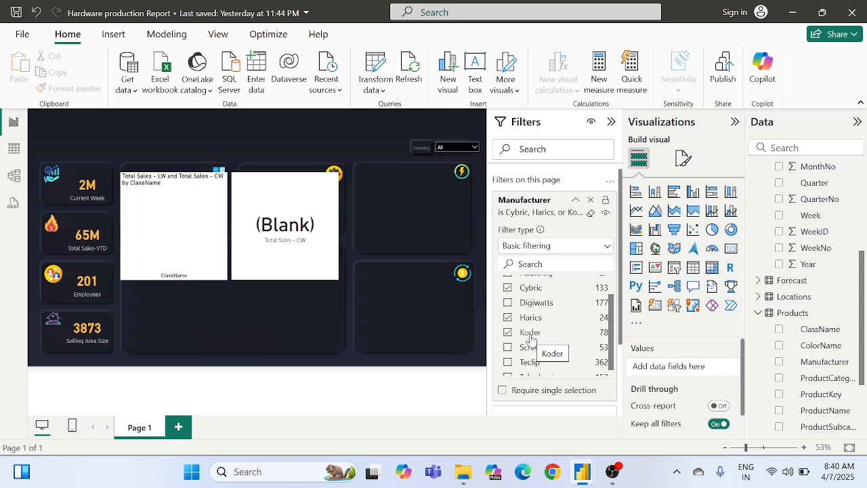
scroll(532, 339, down, 1)
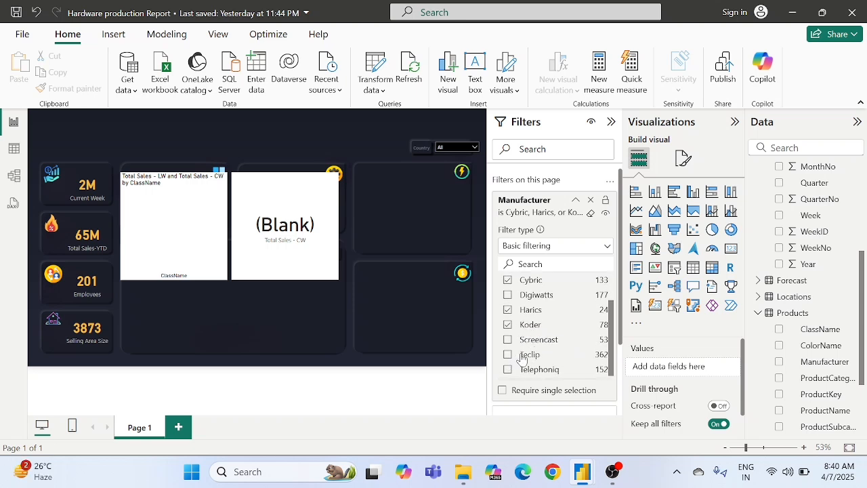
click(508, 355)
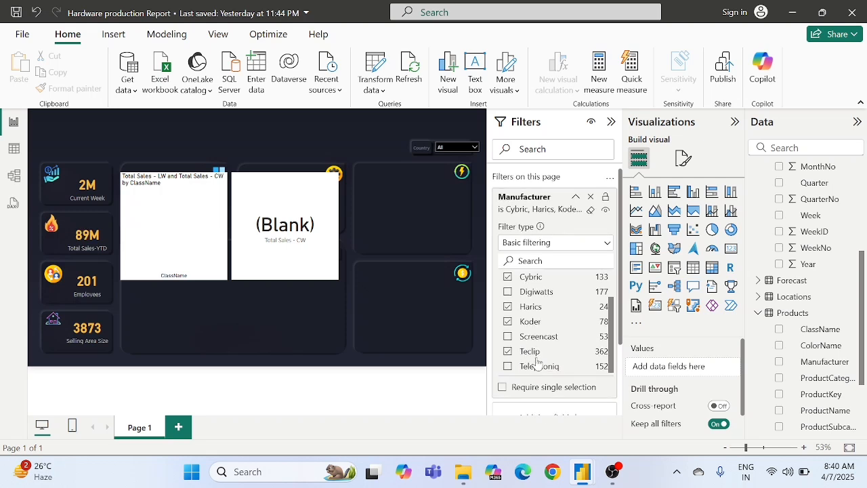
scroll(536, 361, down, 1)
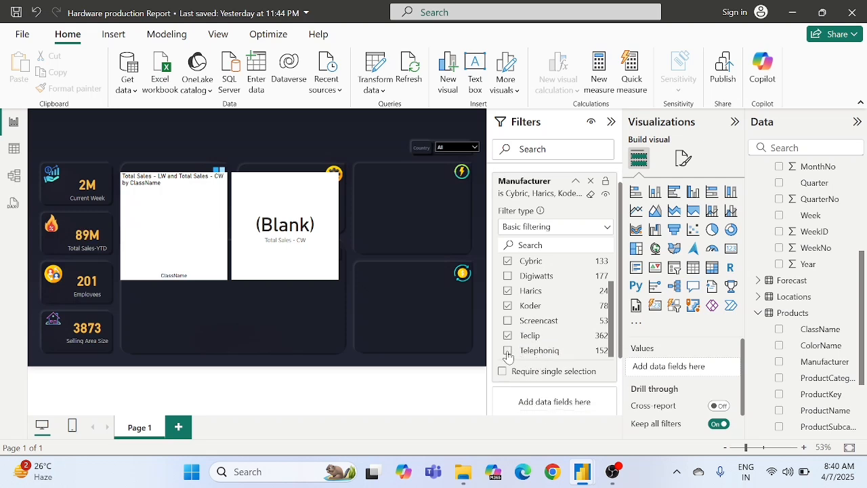
click(508, 352)
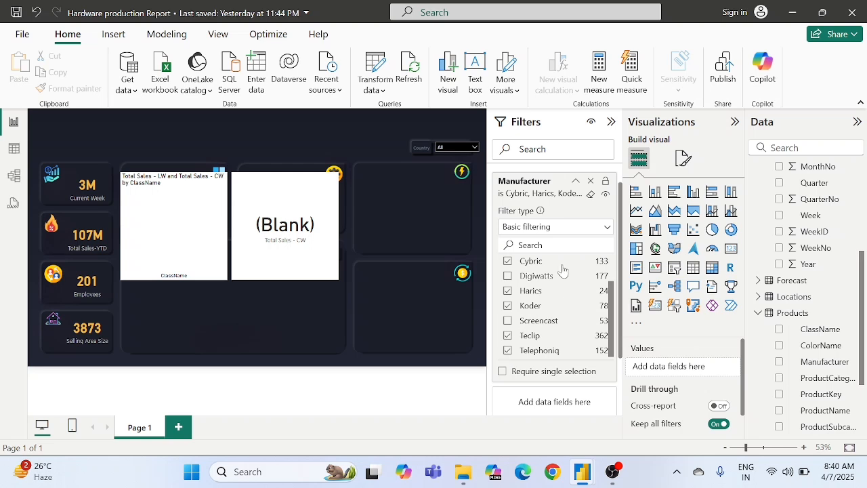
click(577, 182)
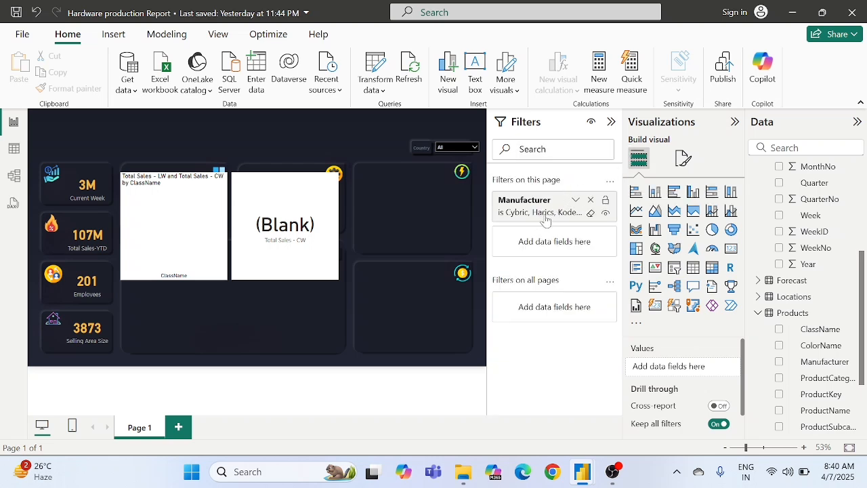
Step: Review the list of manufacturers selected in the page's Manufacturer filter
click(576, 200)
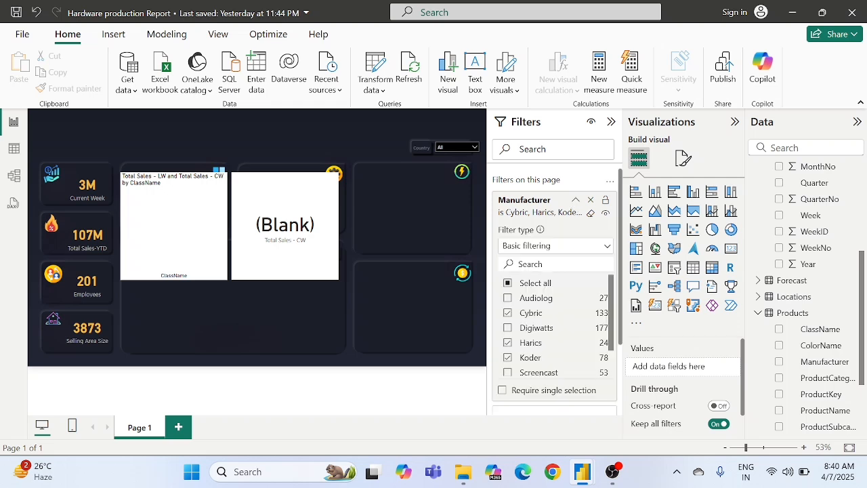
scroll(536, 304, down, 1)
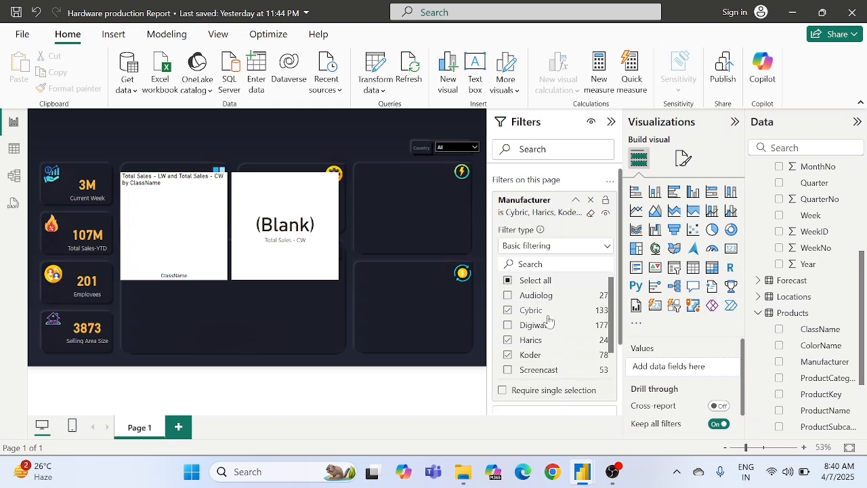
scroll(547, 321, down, 1)
scroll(549, 321, down, 2)
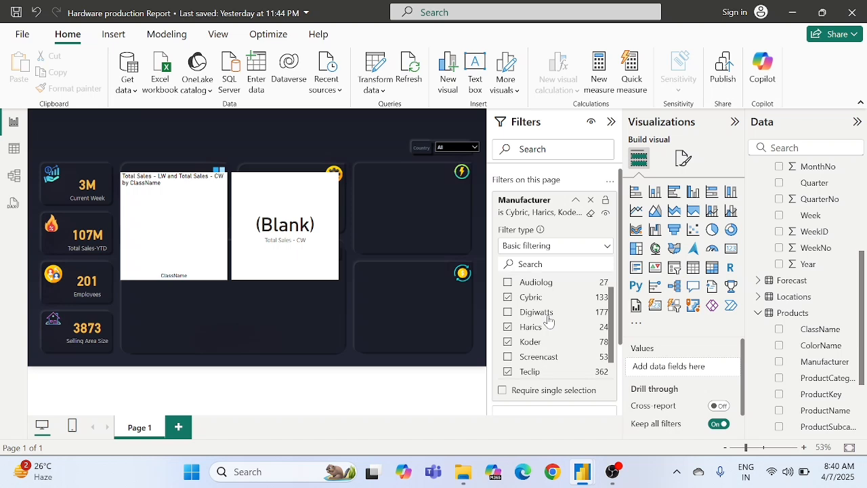
scroll(549, 321, down, 1)
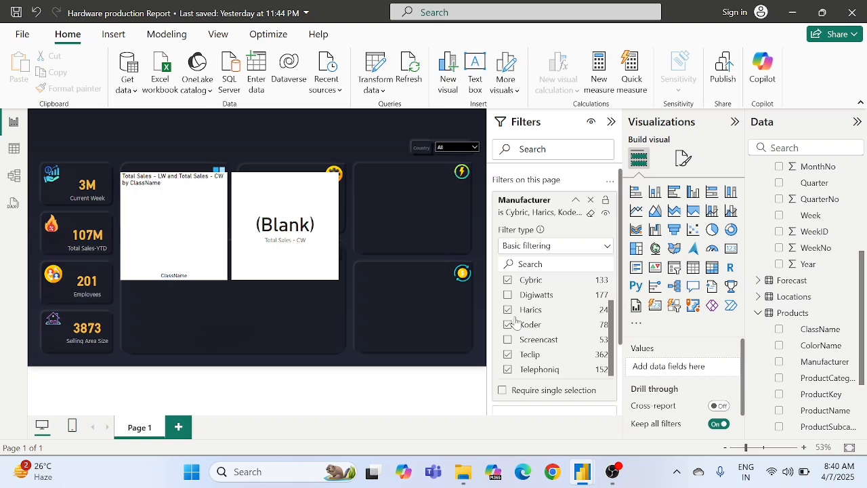
click(575, 202)
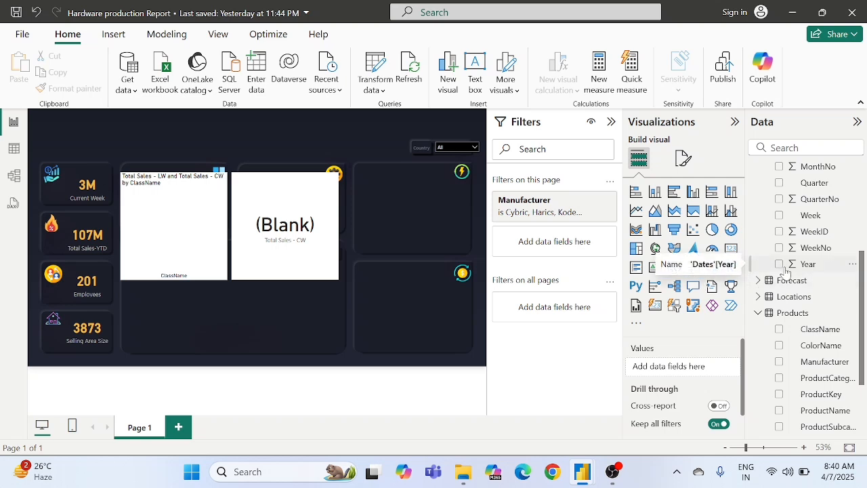
Step: Add WeekNo from the Dates table as a second page filter and set its filter type to Basic filtering
scroll(786, 271, up, 4)
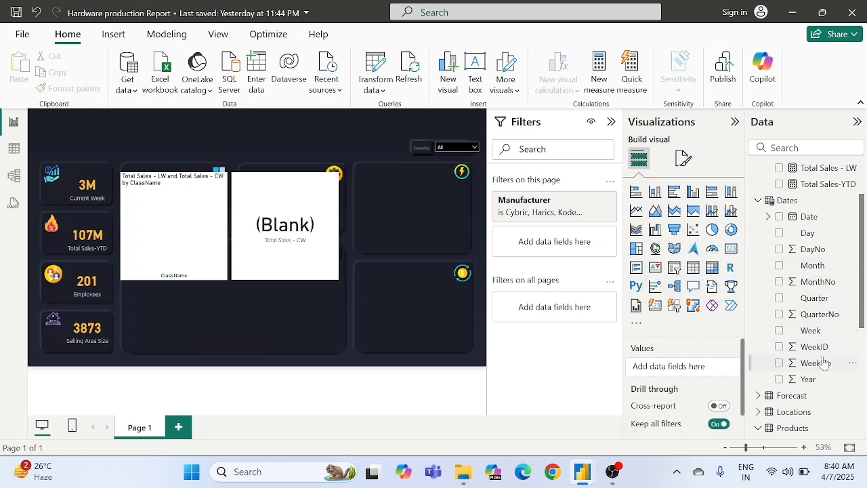
drag(813, 369, 557, 245)
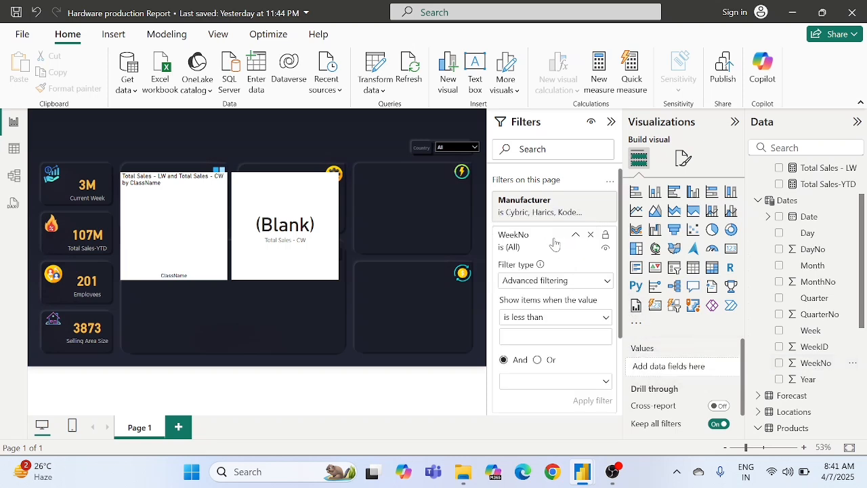
click(532, 282)
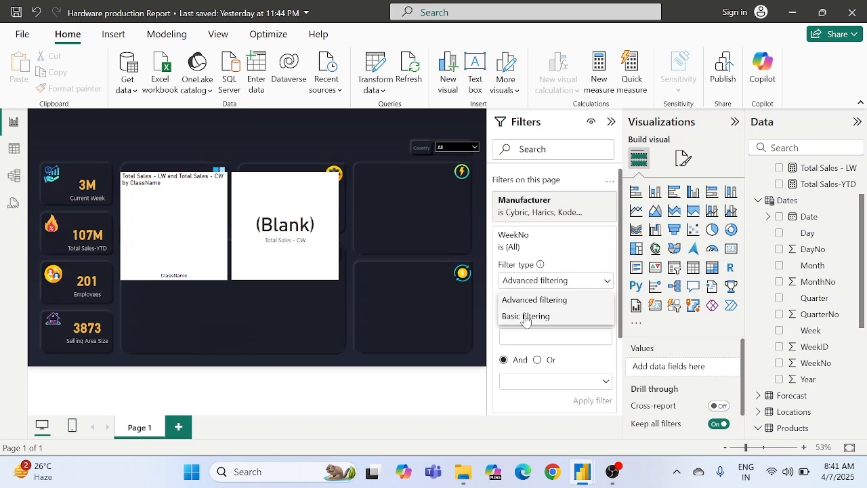
click(525, 316)
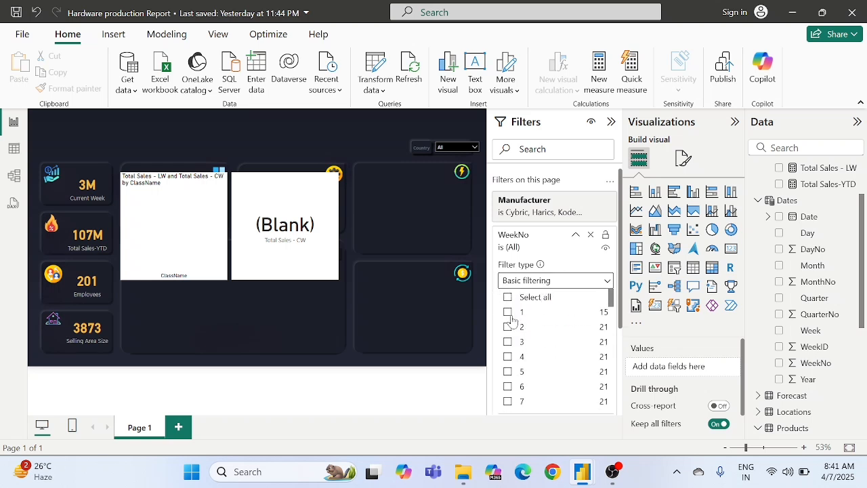
Step: Limit the page's WeekNo filter to weeks 1 through 26 and collapse its filter card
click(509, 312)
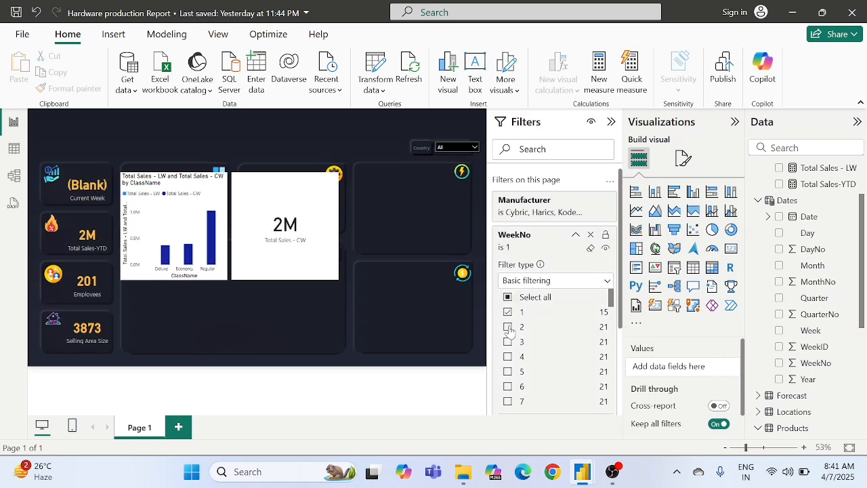
click(509, 327)
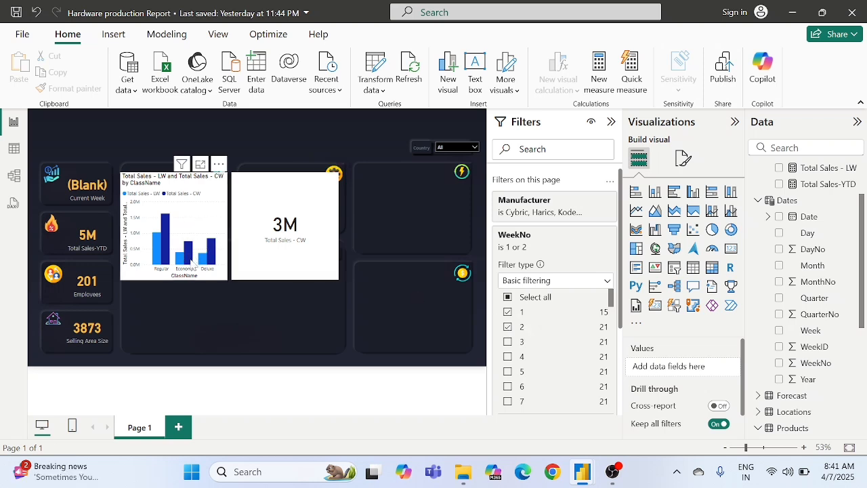
click(507, 342)
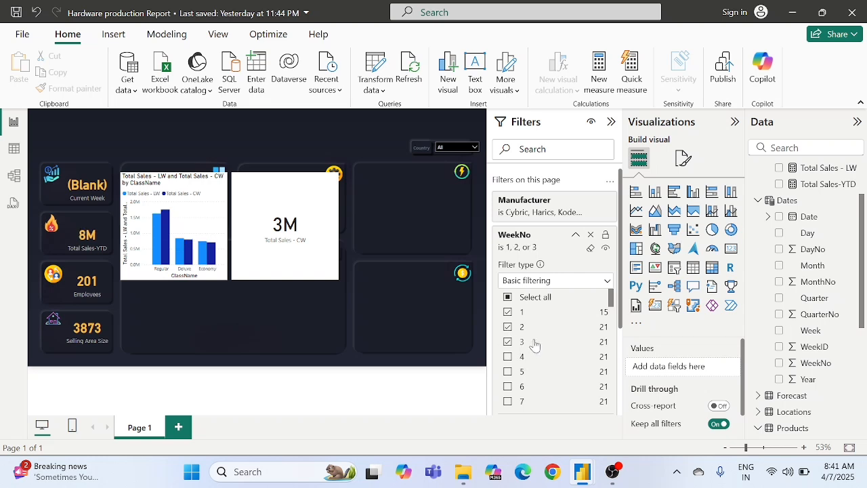
scroll(508, 336, down, 1)
click(507, 335)
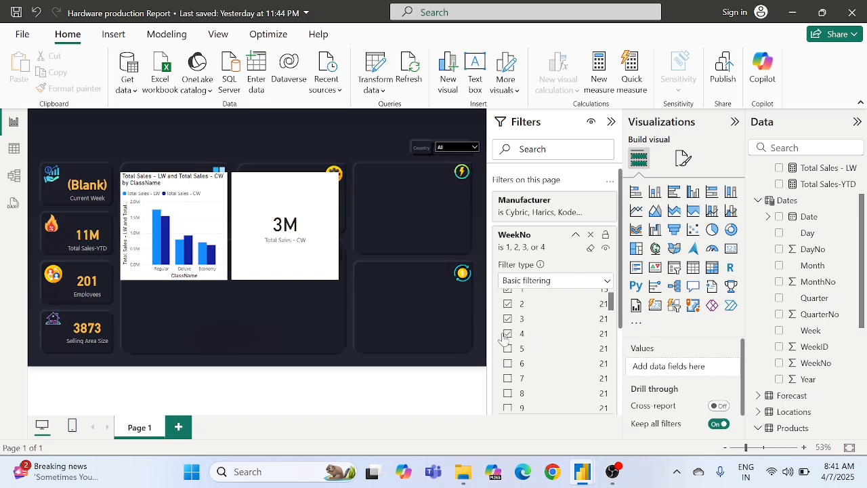
click(507, 350)
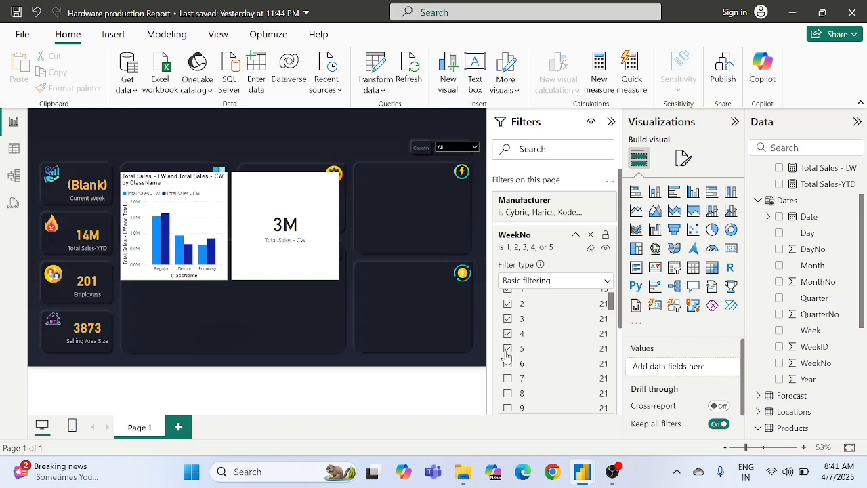
scroll(507, 353, down, 2)
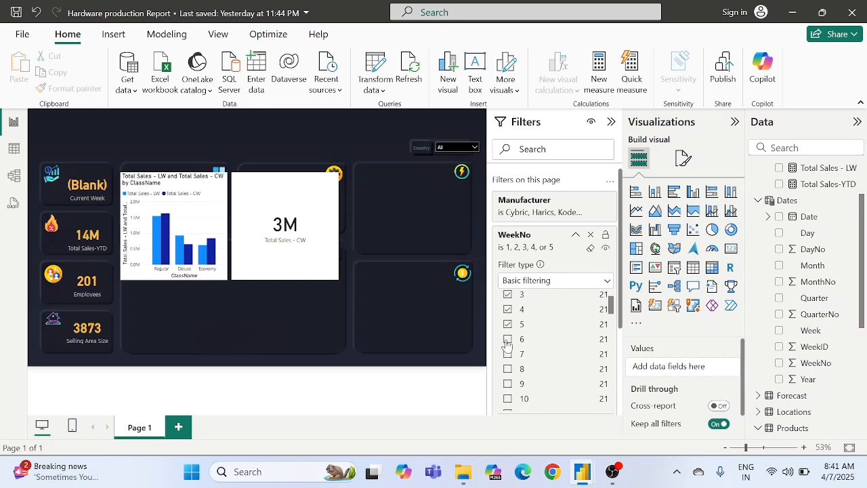
click(507, 339)
click(508, 354)
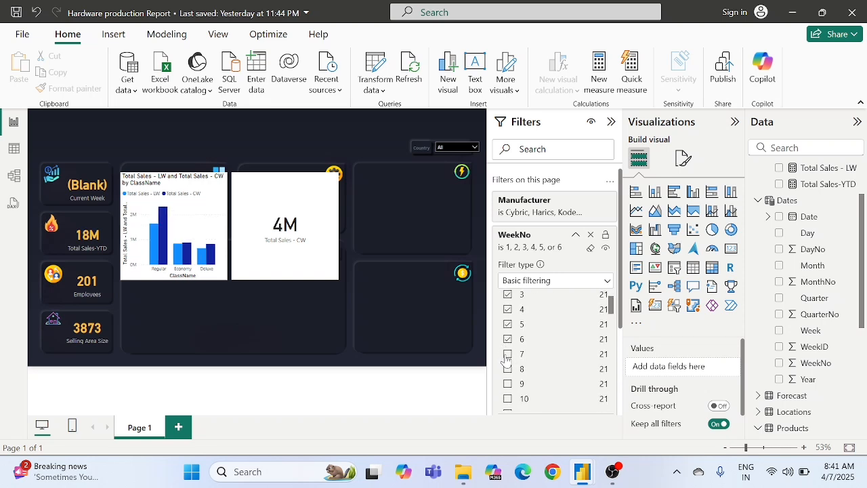
click(508, 370)
scroll(508, 375, down, 2)
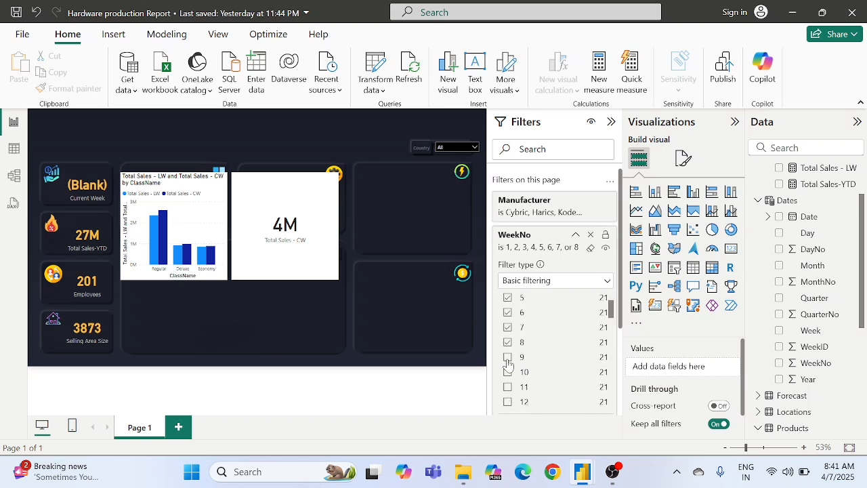
click(508, 357)
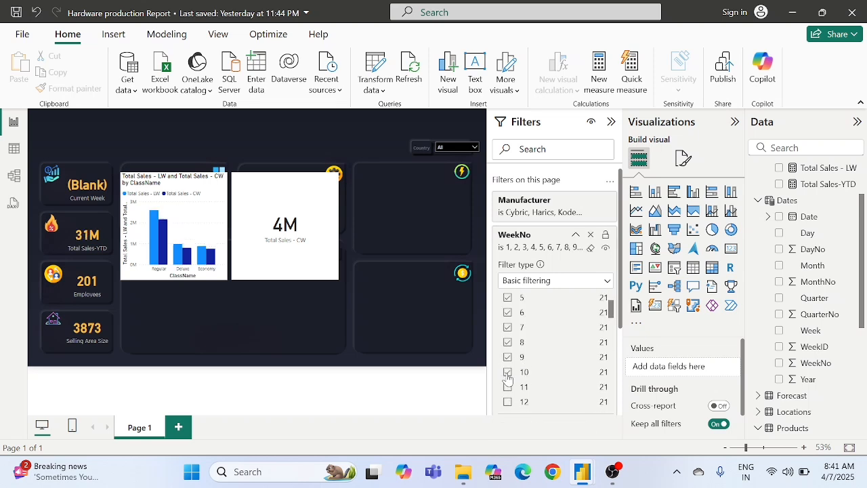
click(508, 387)
scroll(509, 366, down, 2)
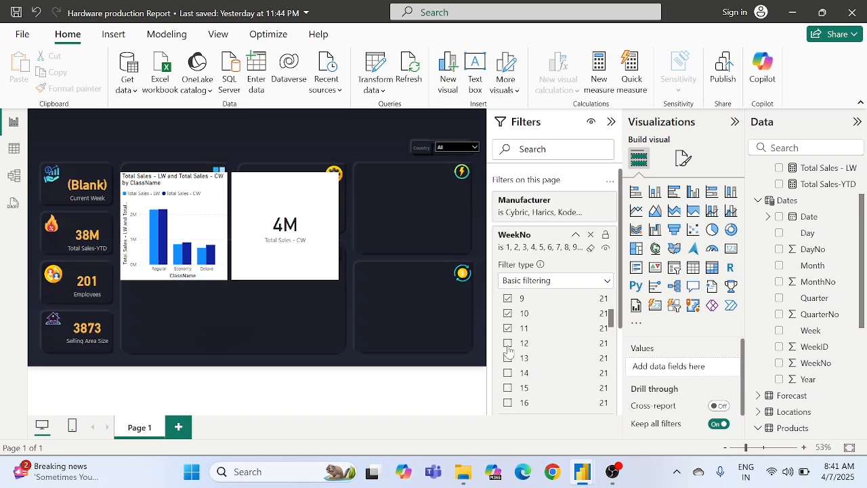
click(508, 345)
click(507, 359)
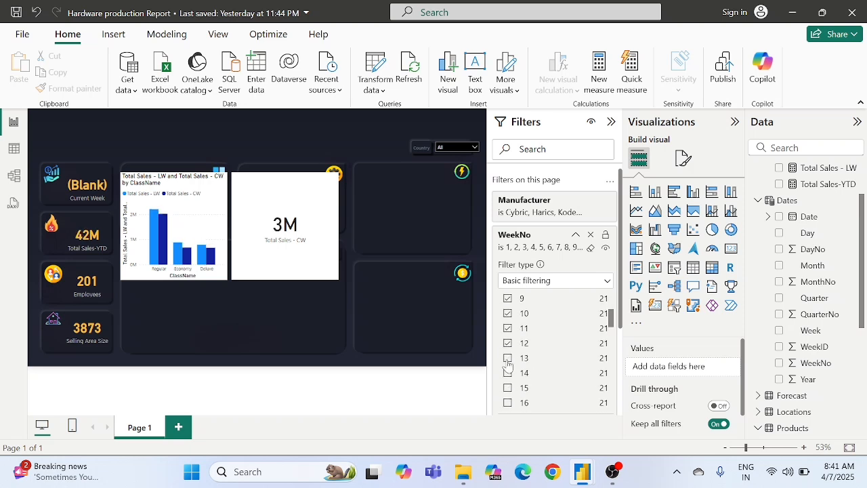
scroll(509, 378, down, 1)
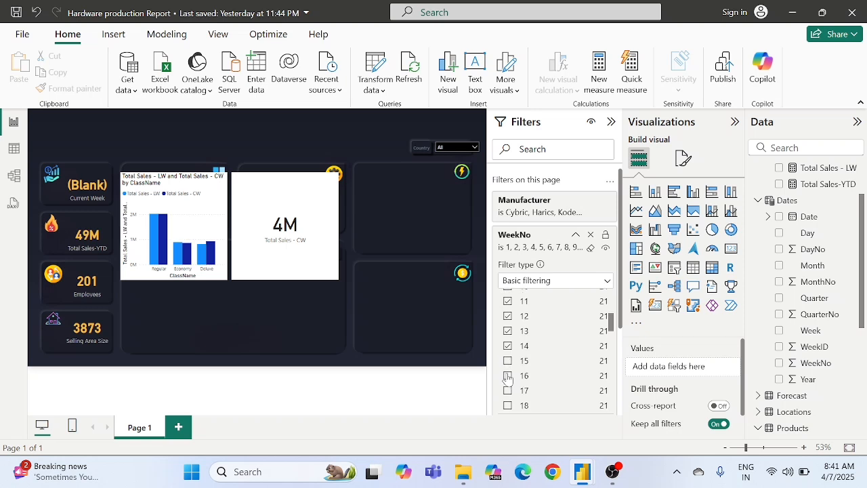
click(508, 361)
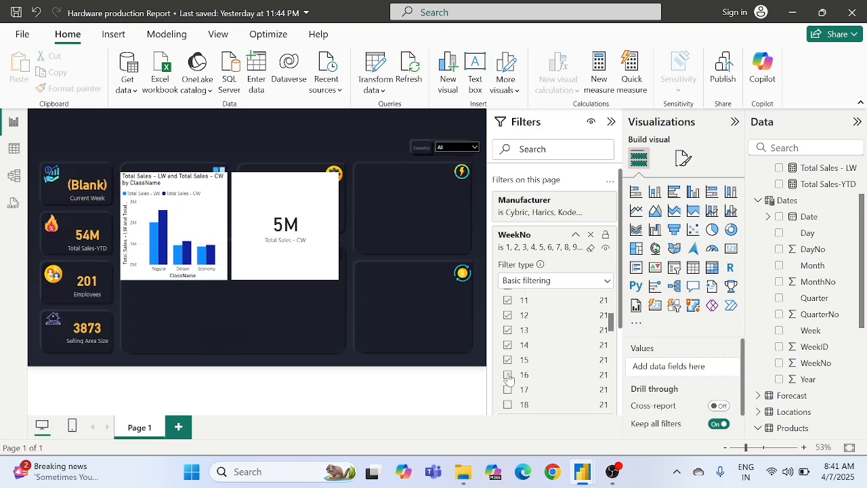
click(509, 376)
scroll(509, 379, down, 1)
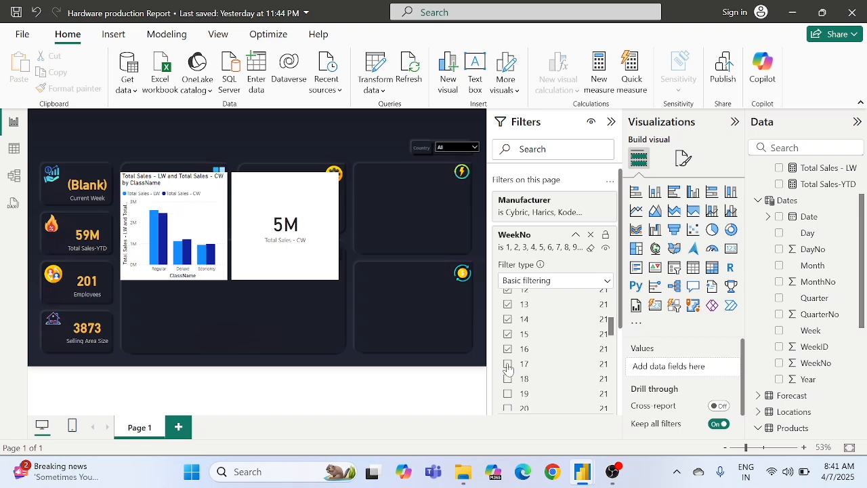
click(508, 366)
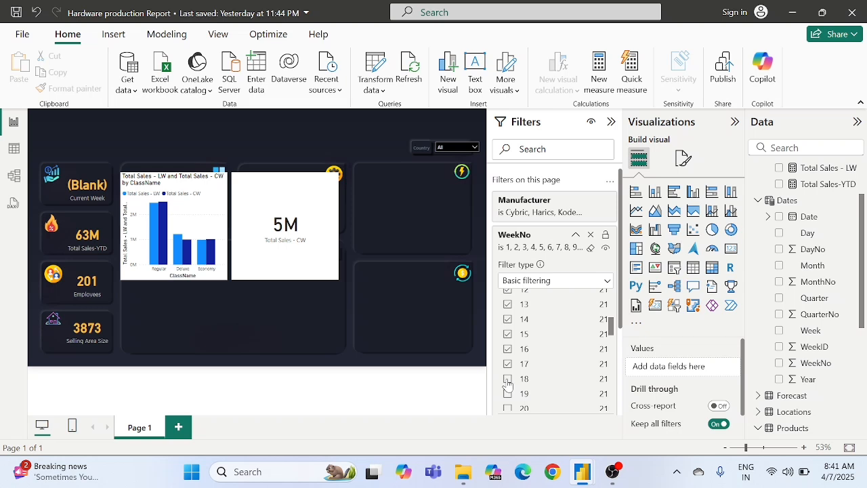
click(509, 381)
scroll(507, 383, down, 1)
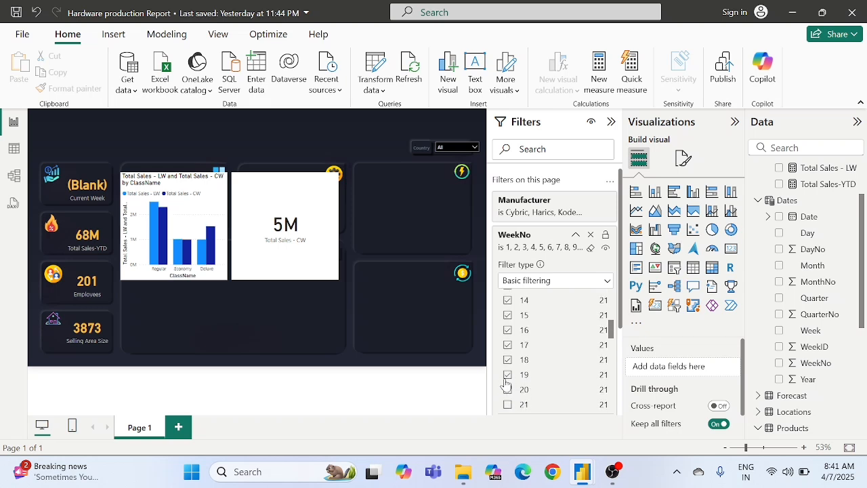
scroll(506, 383, down, 1)
click(507, 366)
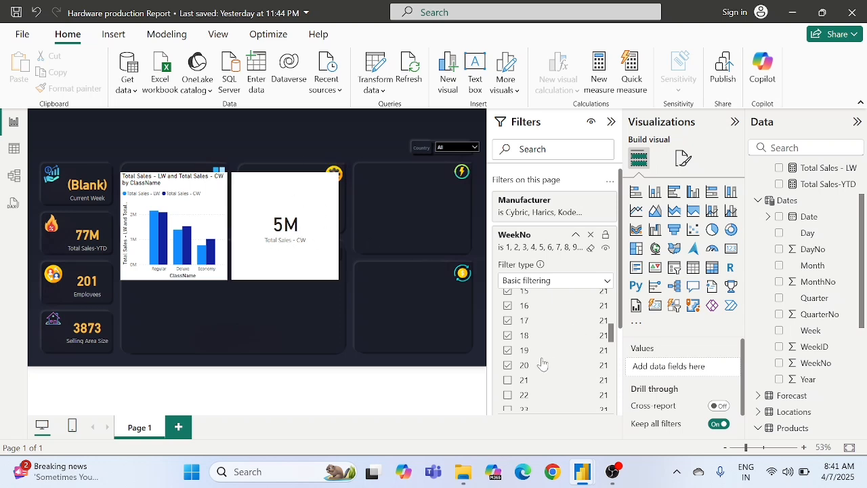
scroll(542, 363, down, 1)
click(509, 365)
scroll(512, 366, down, 1)
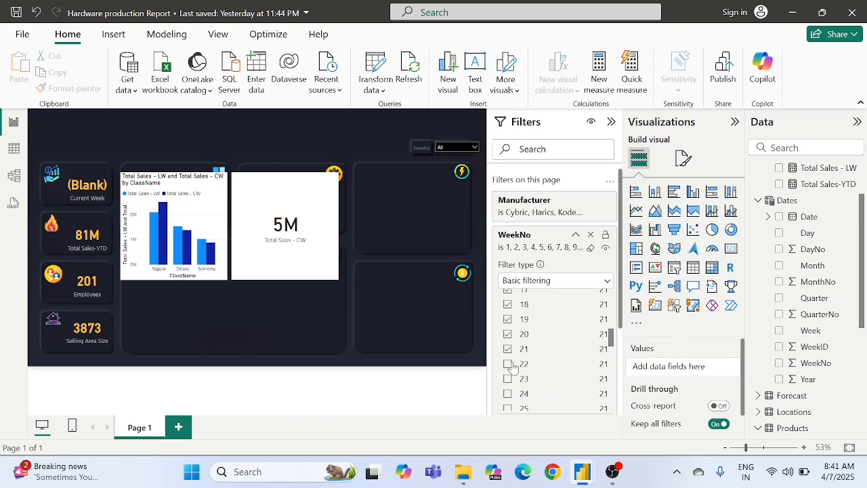
click(508, 365)
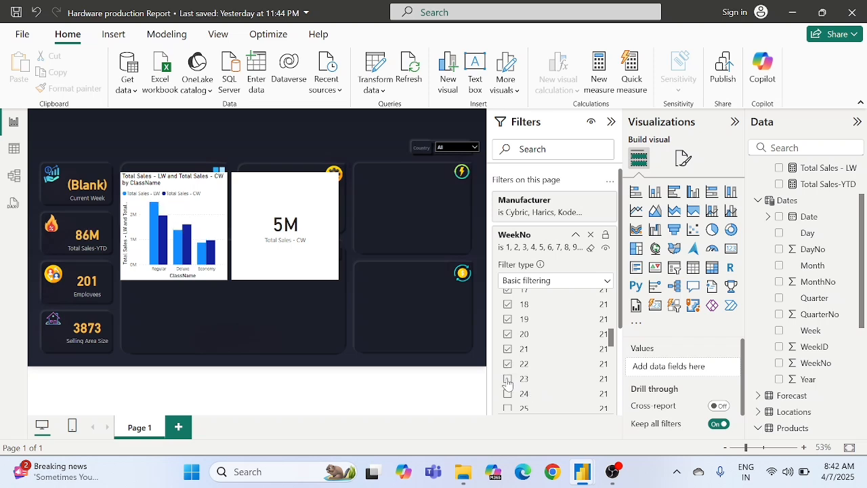
click(508, 380)
scroll(507, 376, down, 1)
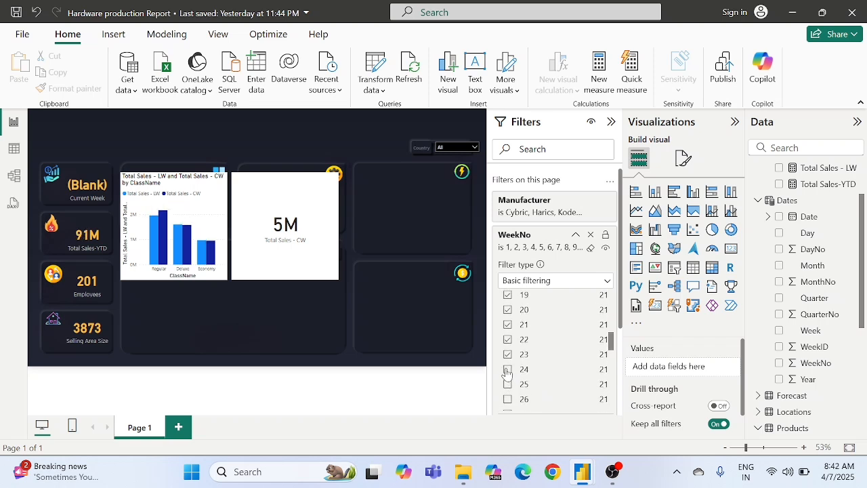
click(508, 369)
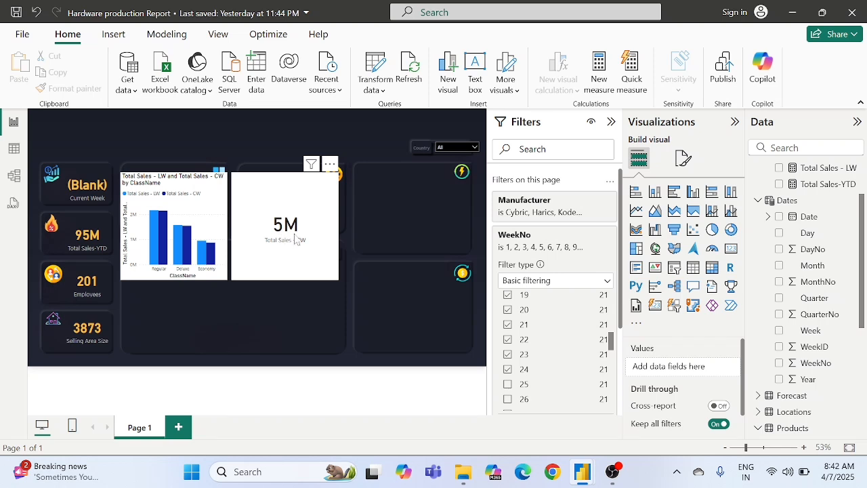
scroll(534, 356, down, 1)
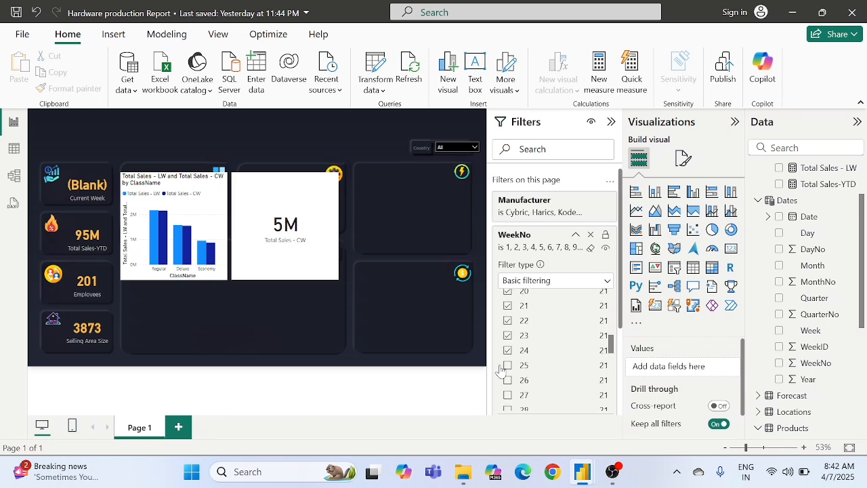
click(508, 366)
scroll(508, 373, down, 1)
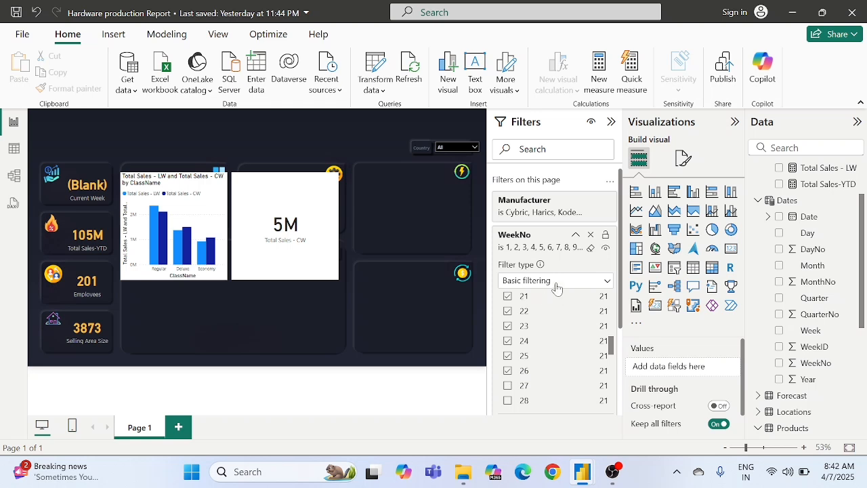
click(575, 236)
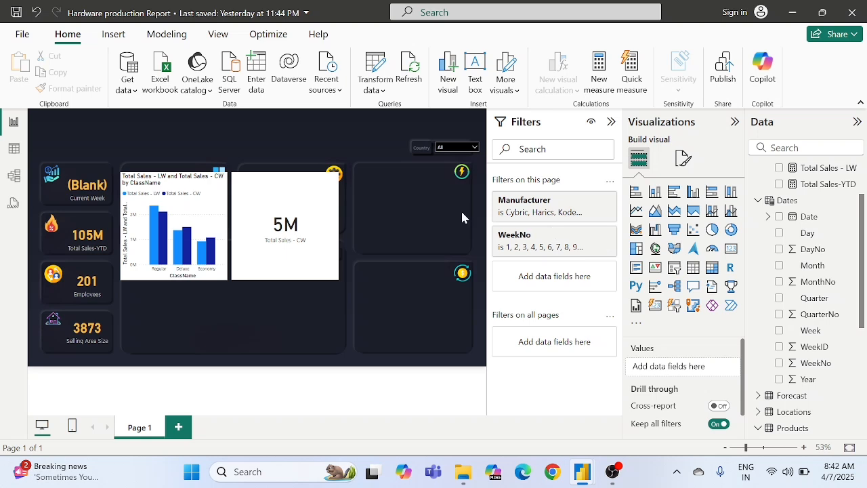
Step: Delete the white Total Sales - CW card visual beside the ClassName column chart
click(290, 232)
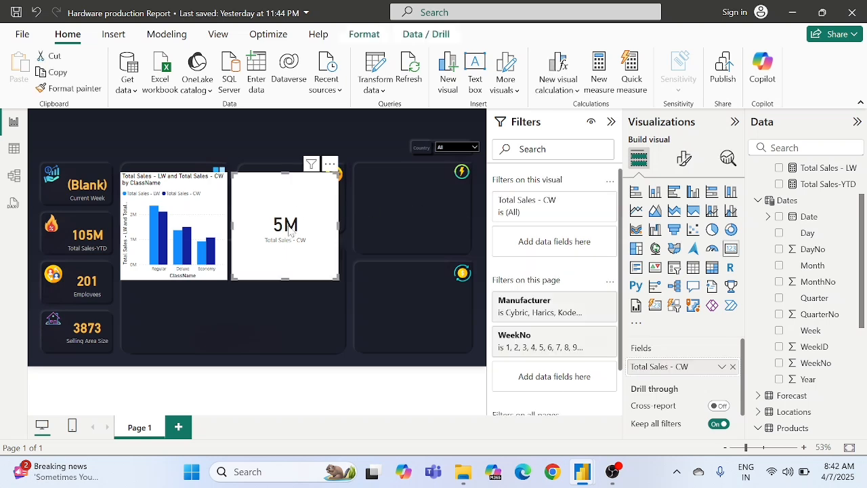
key(Delete)
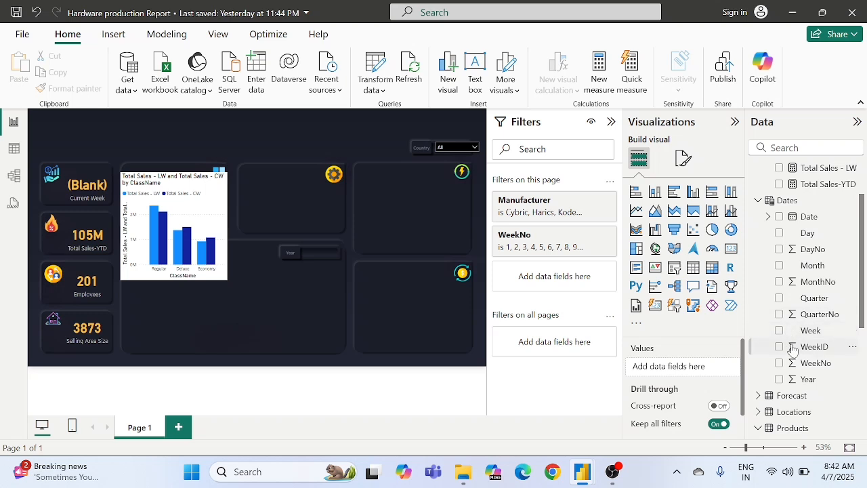
Step: Add Year from the Dates table as a page filter, limit it to 2019 and 2020 with Basic filtering, and collapse its card
drag(796, 381, 543, 275)
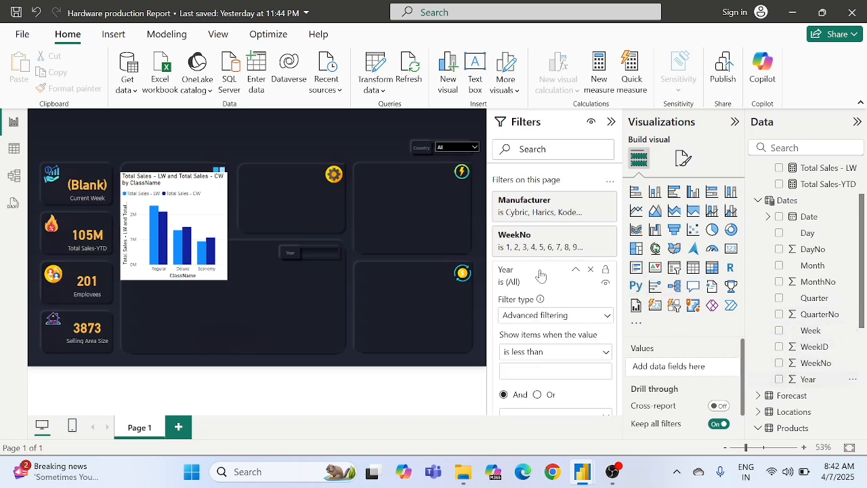
click(544, 316)
click(533, 350)
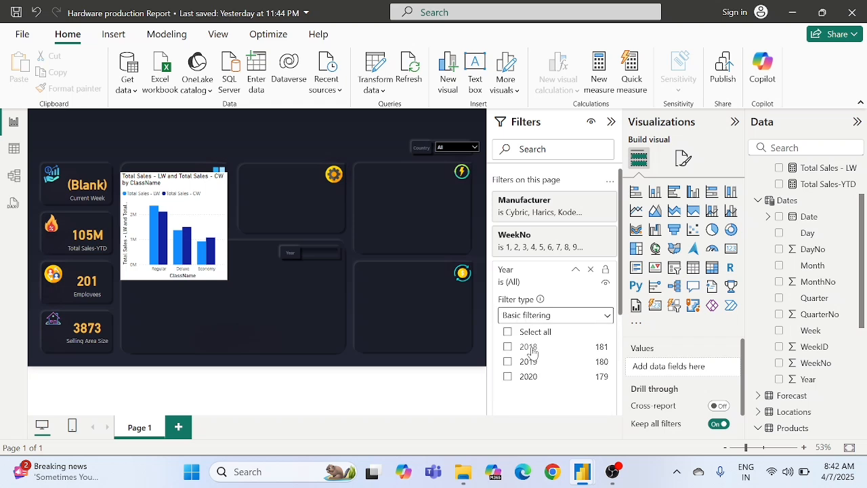
scroll(532, 350, down, 1)
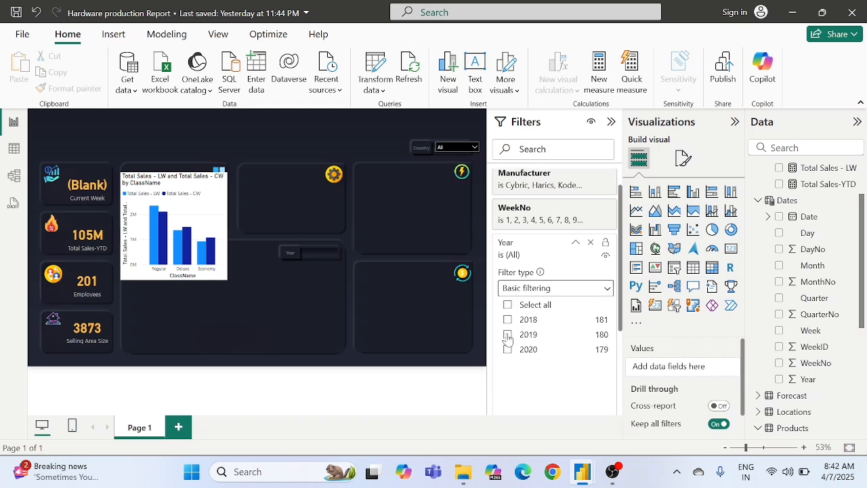
click(507, 335)
click(508, 349)
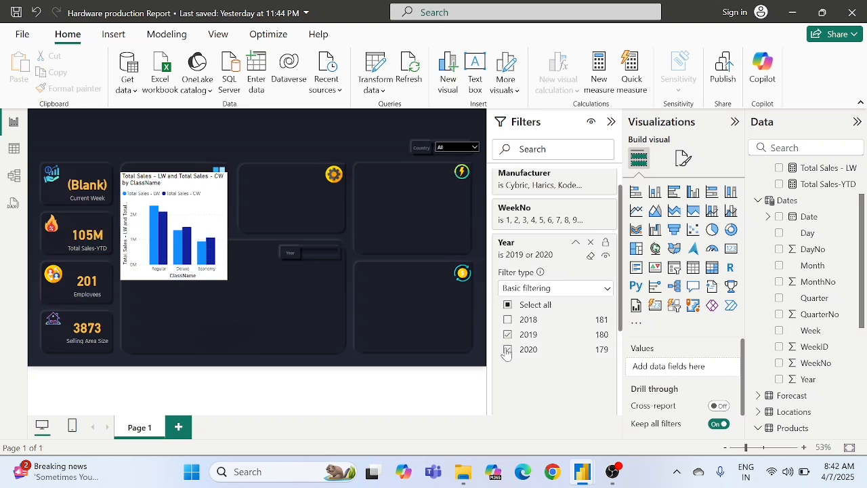
click(576, 243)
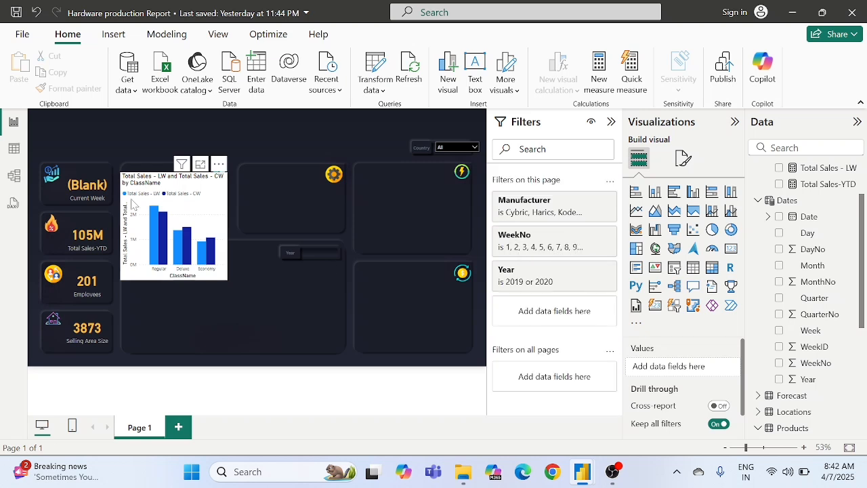
Step: Clear week 53 from the WeekNo visual filter of the Current Week card
click(82, 202)
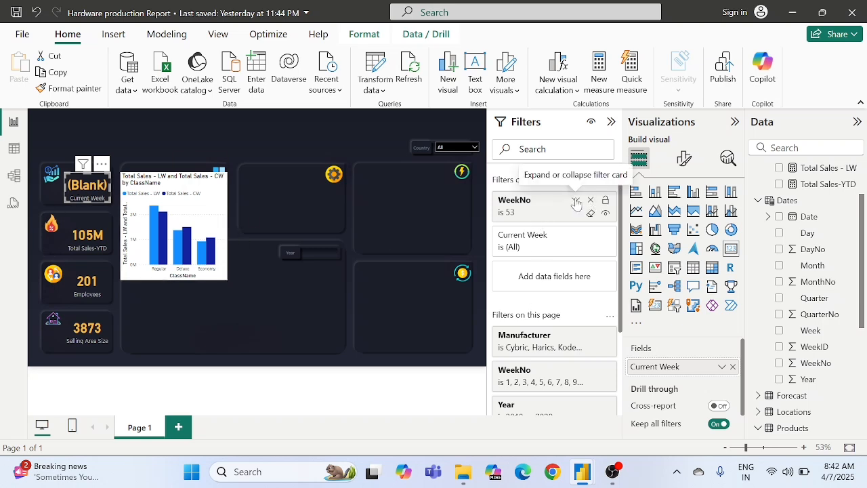
click(577, 201)
scroll(570, 276, down, 3)
scroll(570, 275, down, 6)
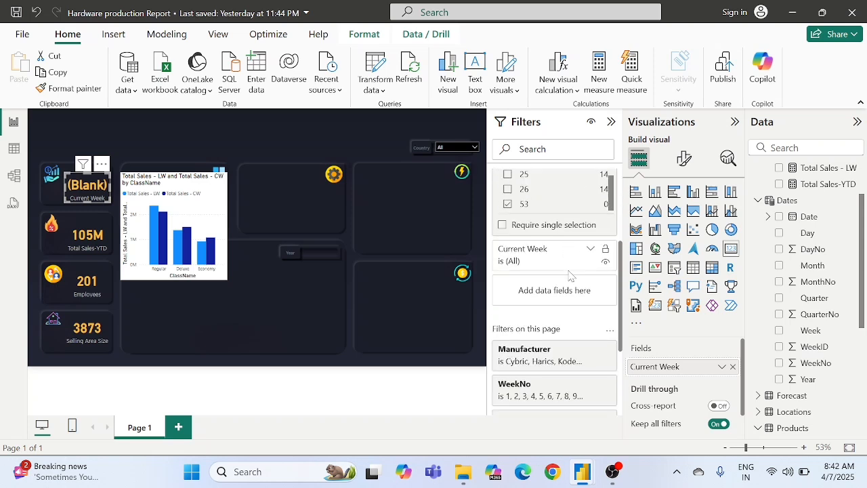
scroll(556, 284, up, 3)
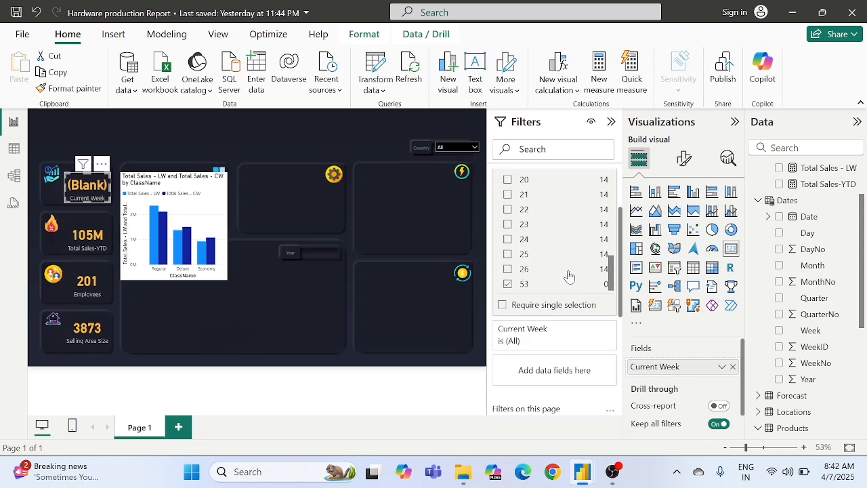
click(509, 285)
Step: Limit the Current Week card's WeekNo visual filter to week 26 and collapse its filter card
scroll(525, 240, up, 5)
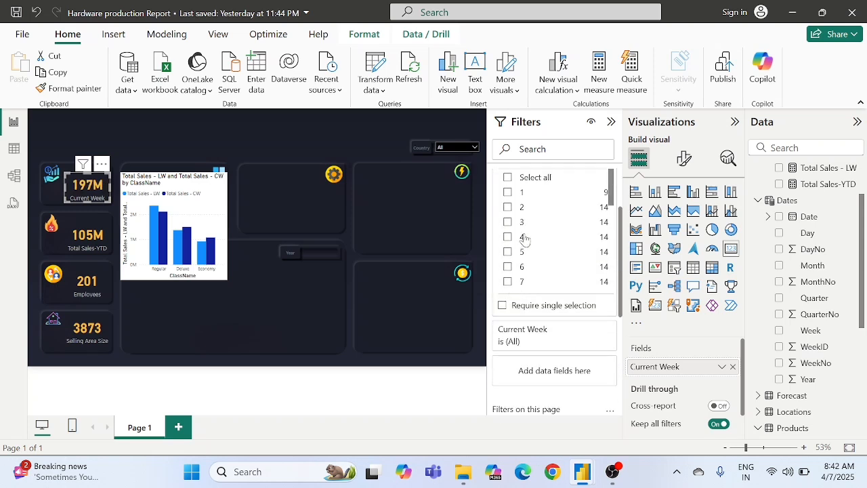
scroll(525, 241, down, 8)
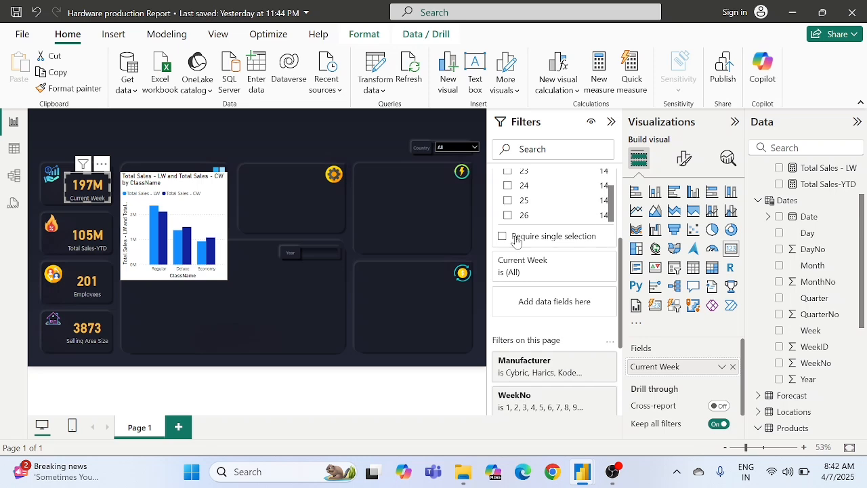
scroll(527, 244, up, 1)
scroll(527, 246, up, 1)
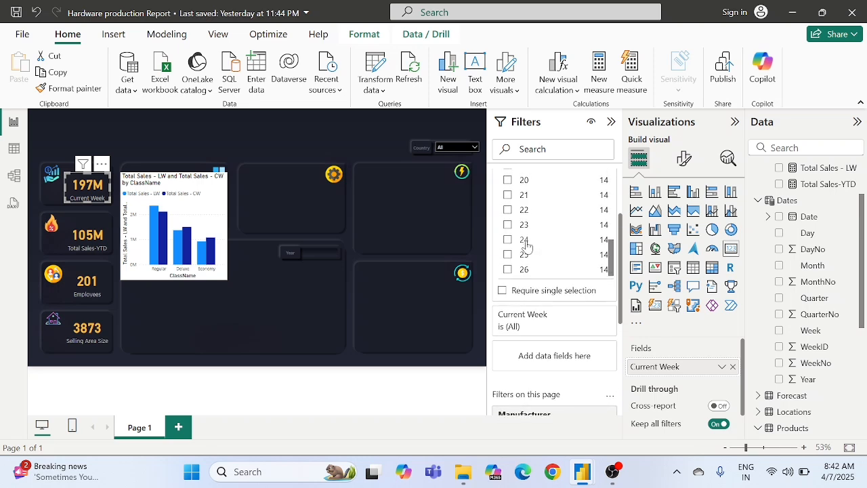
click(508, 269)
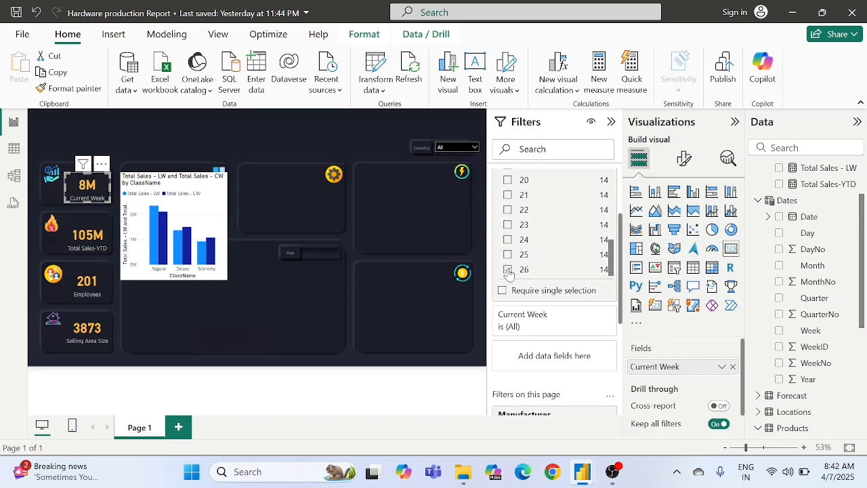
scroll(542, 259, up, 1)
scroll(541, 259, up, 8)
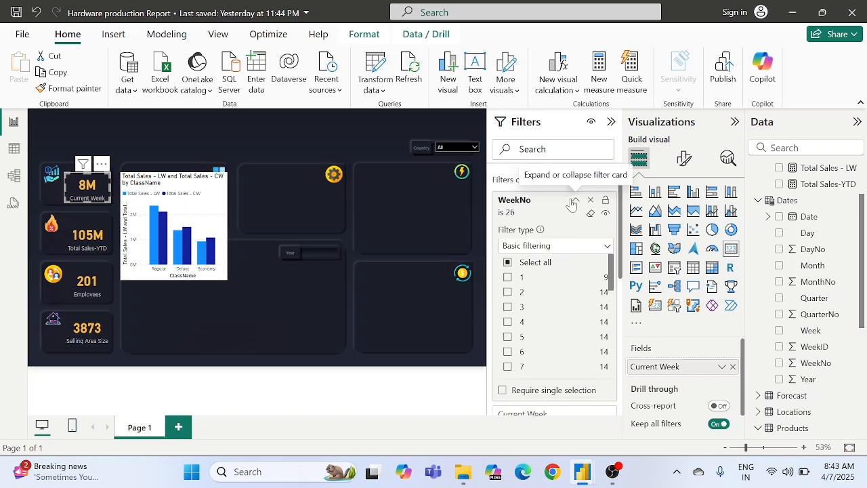
click(573, 202)
click(331, 200)
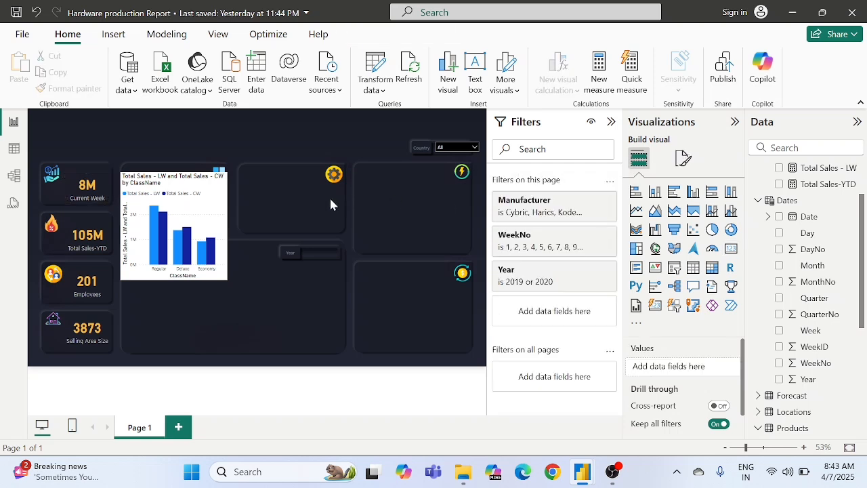
Step: Align the ClassName column chart with the dark panel beside the Current Week card and shorten it to fit the panel's height
click(193, 222)
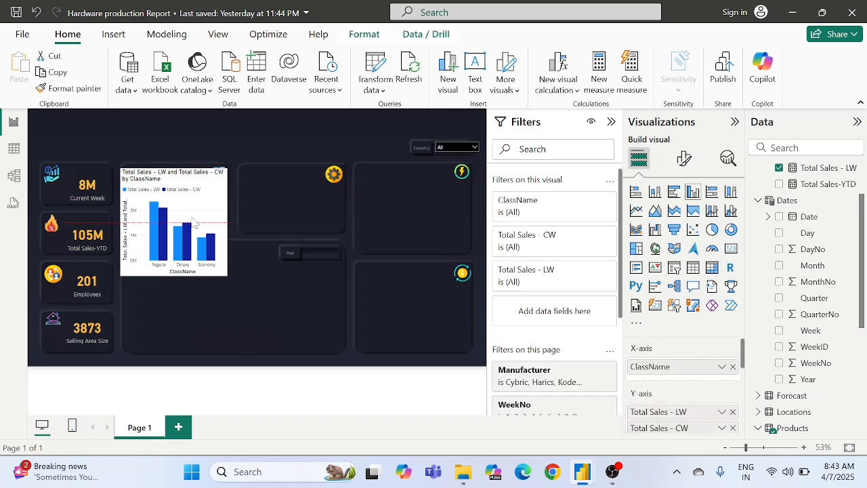
drag(192, 222, 193, 224)
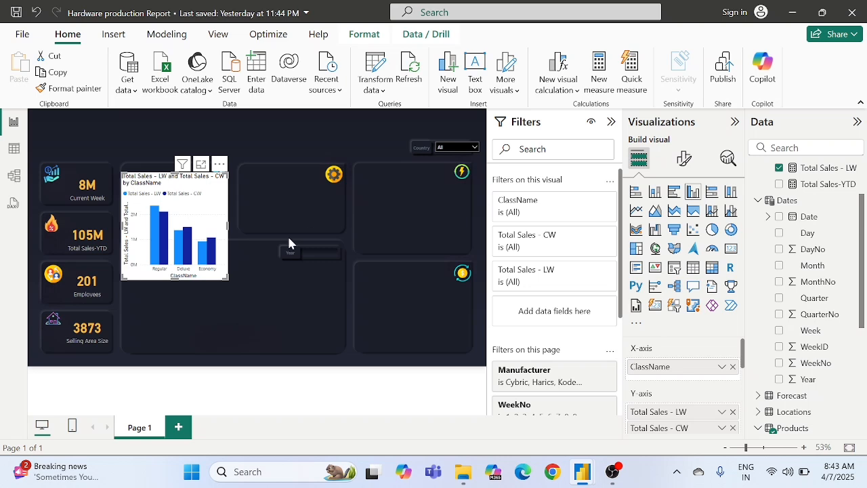
drag(227, 277, 230, 231)
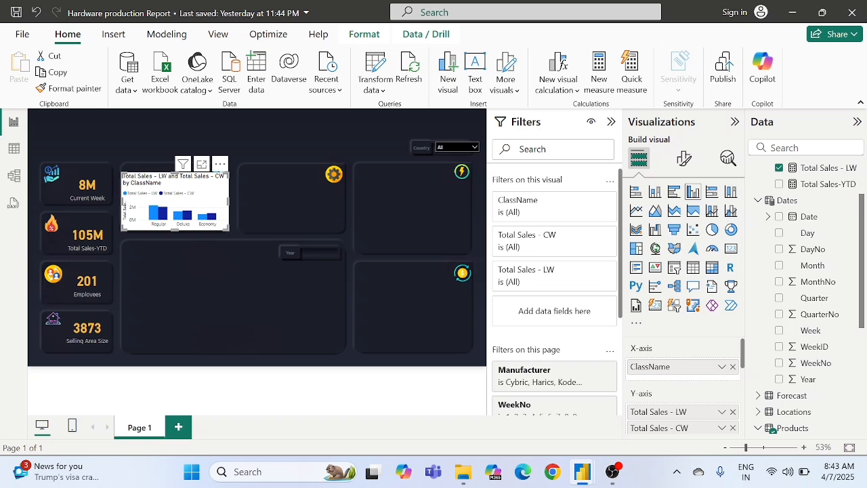
Step: Change the ClassName column chart's title text to "Sales by Class"
click(684, 158)
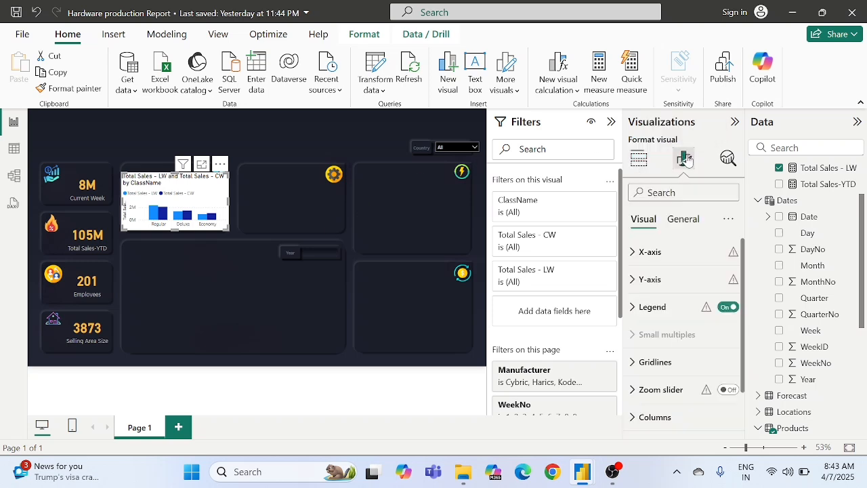
click(678, 219)
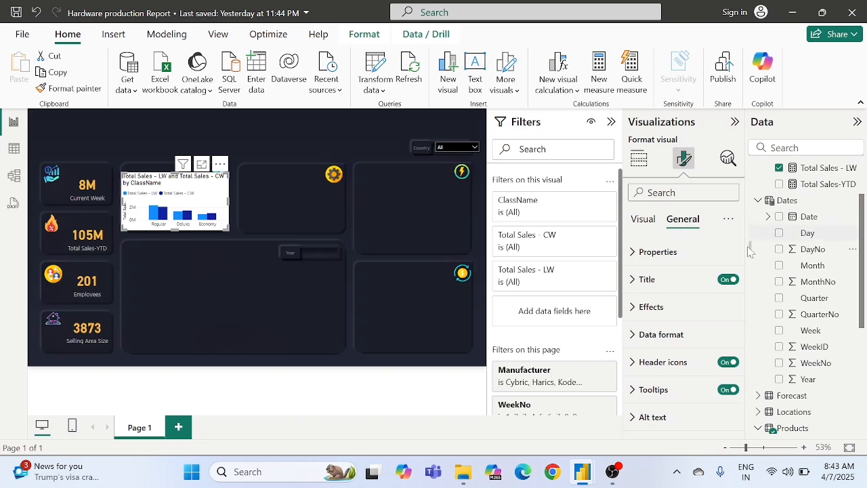
click(677, 279)
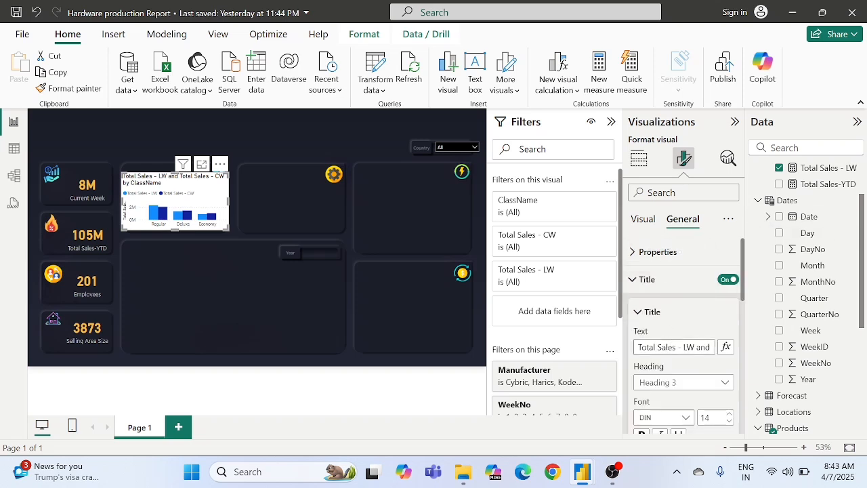
click(659, 347)
key(BackSpace)
key(BackSpace)
key(BackSpace)
key(BackSpace)
key(BackSpace)
key(BackSpace)
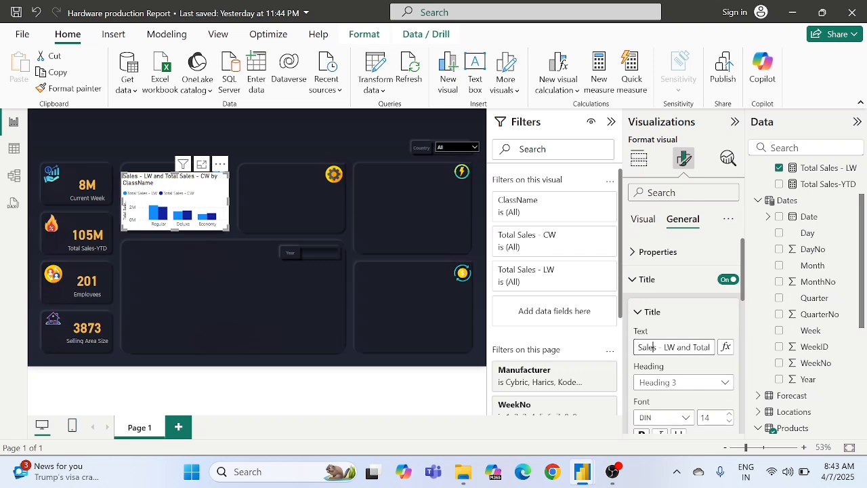
drag(658, 347, 731, 342)
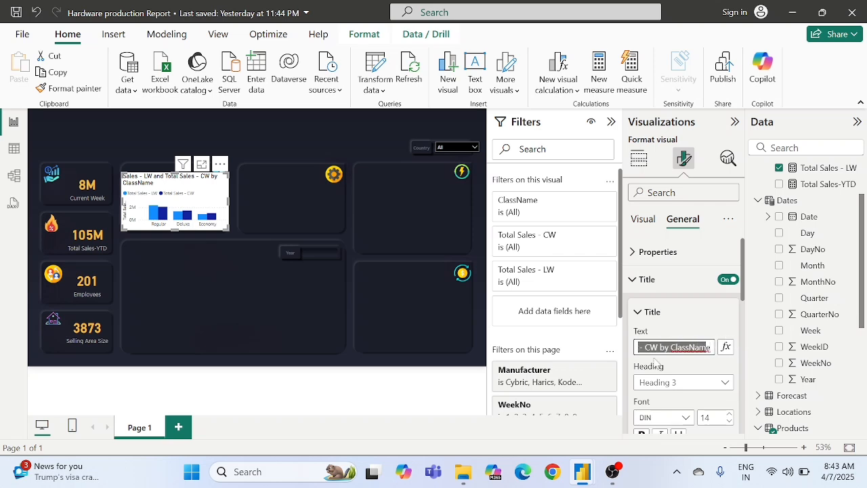
key(shift+Left)
key(shift+Left)
key(shift+Left)
key(BackSpace)
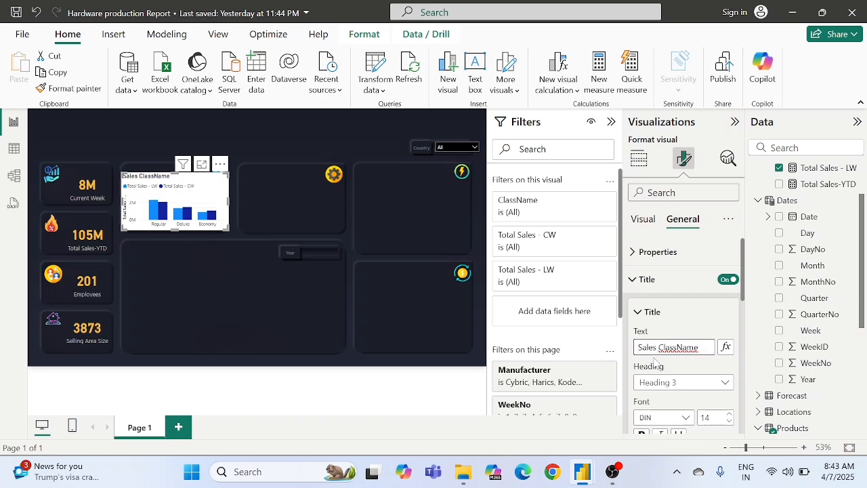
key(BackSpace)
text(by)
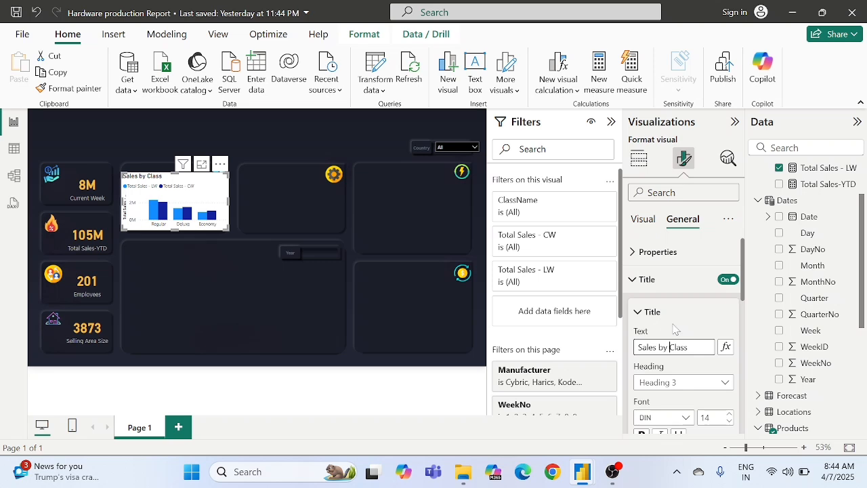
Step: Set the Sales by Class chart's background transparency to 100%
scroll(664, 311, down, 3)
scroll(664, 309, down, 2)
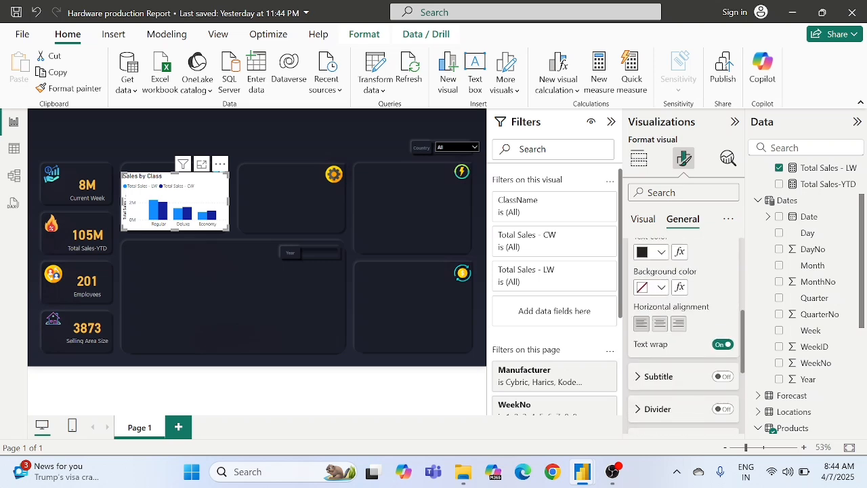
scroll(664, 310, down, 3)
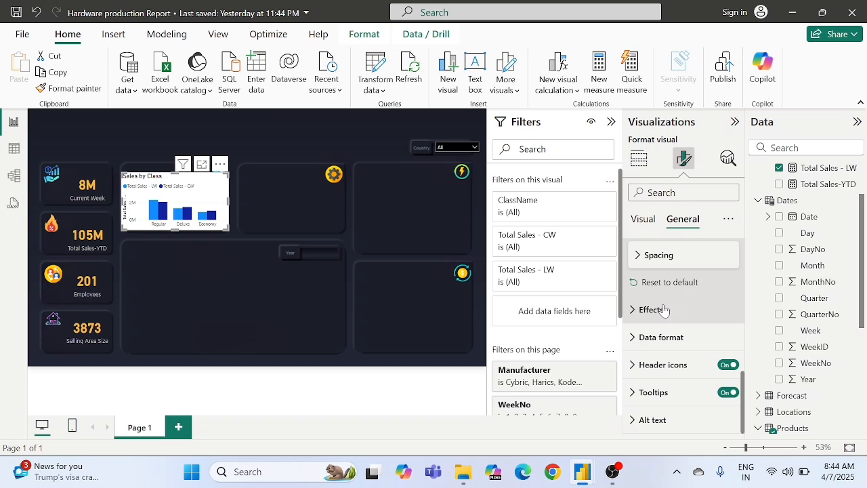
click(650, 310)
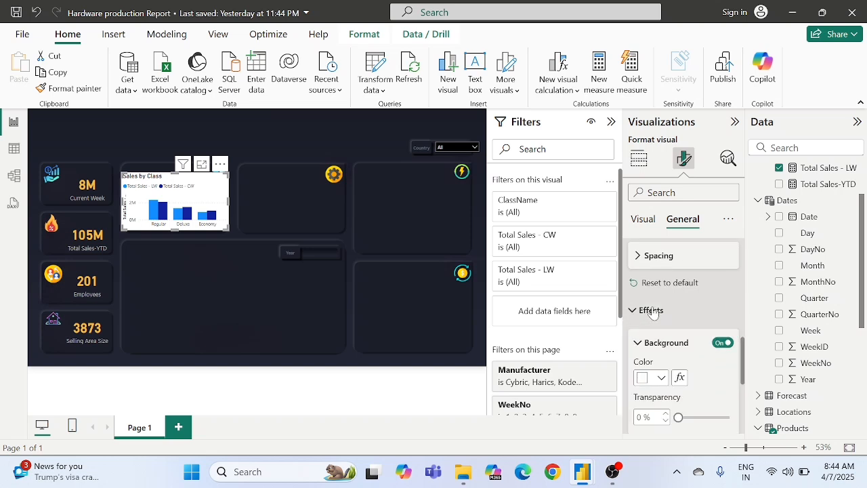
scroll(653, 311, down, 1)
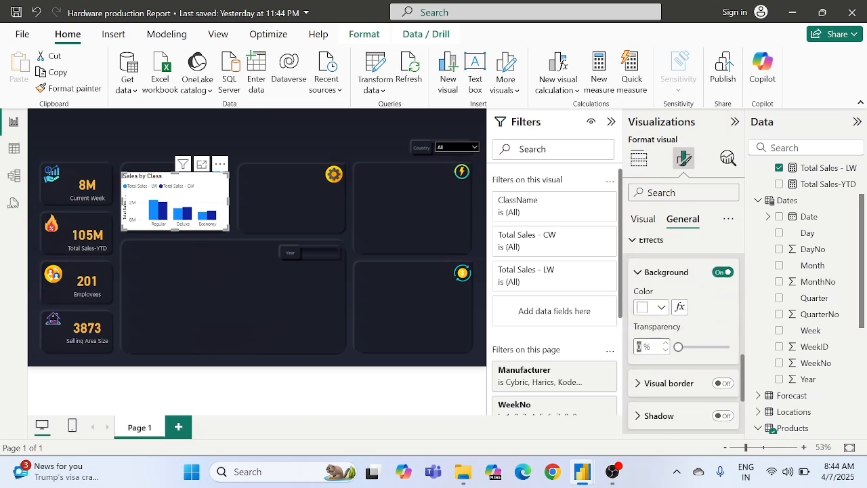
text(100)
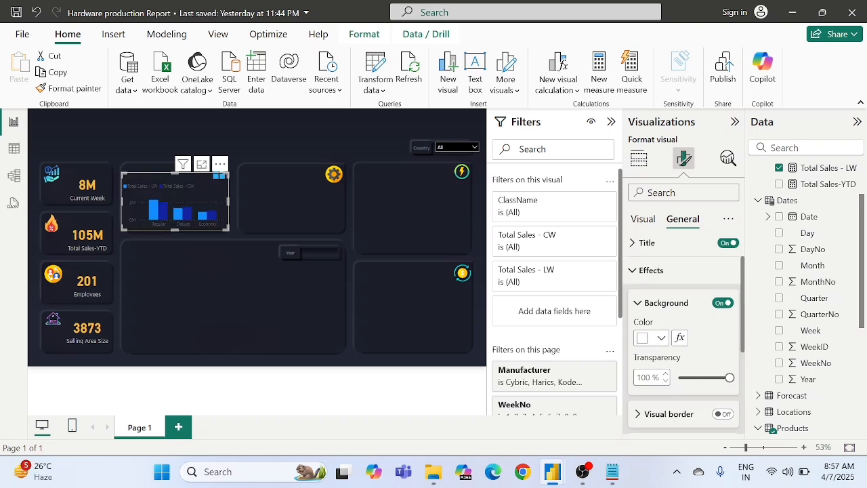
scroll(646, 378, down, 3)
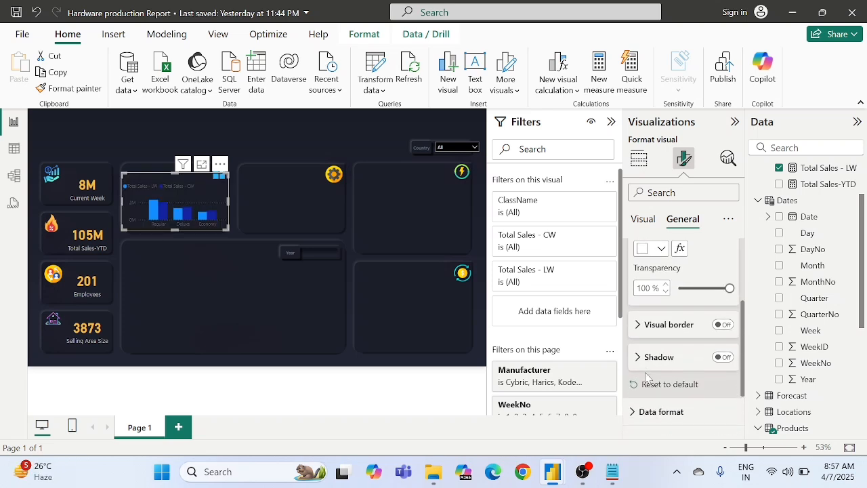
scroll(646, 377, down, 1)
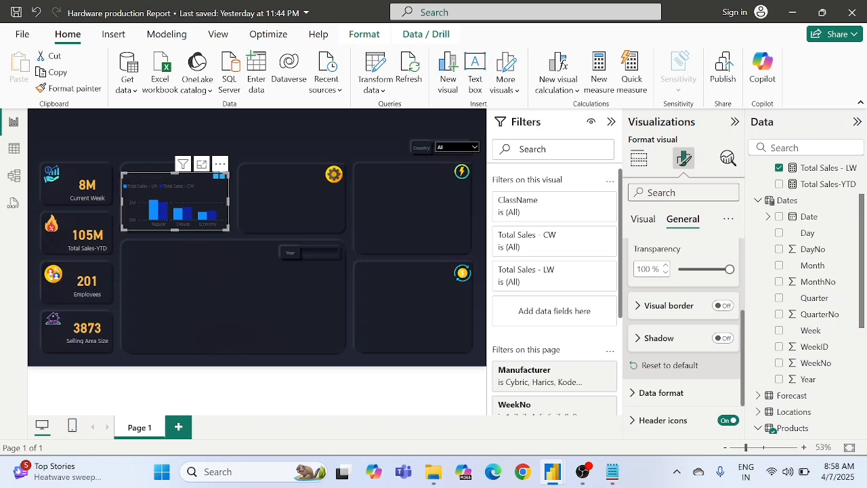
text(color)
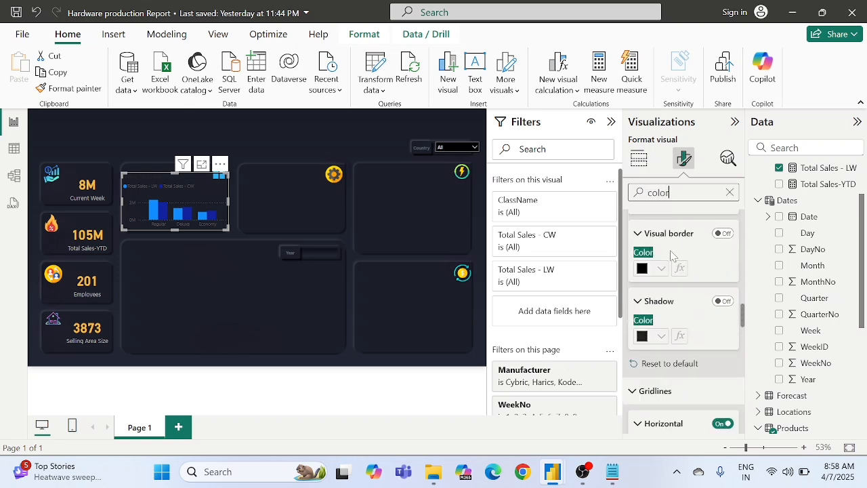
scroll(671, 256, up, 5)
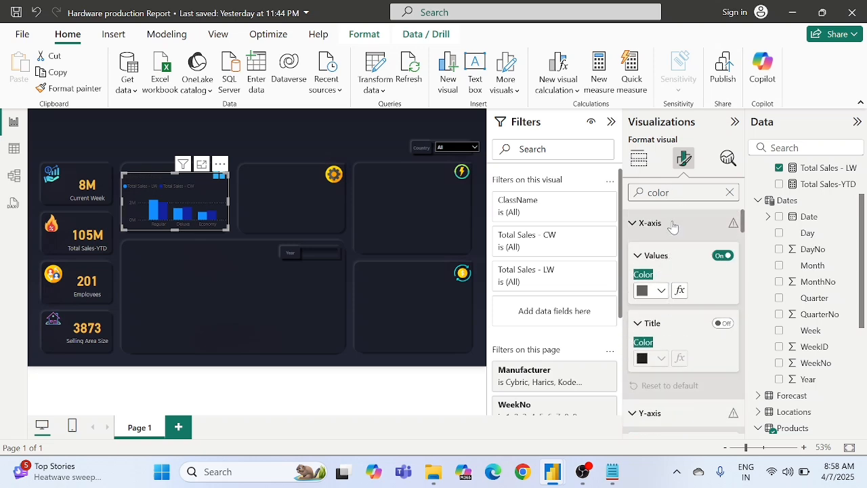
click(649, 292)
click(711, 298)
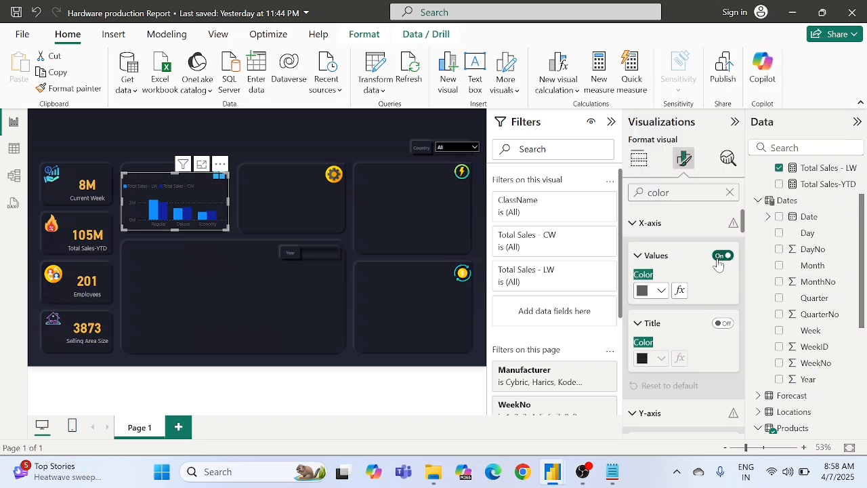
click(718, 260)
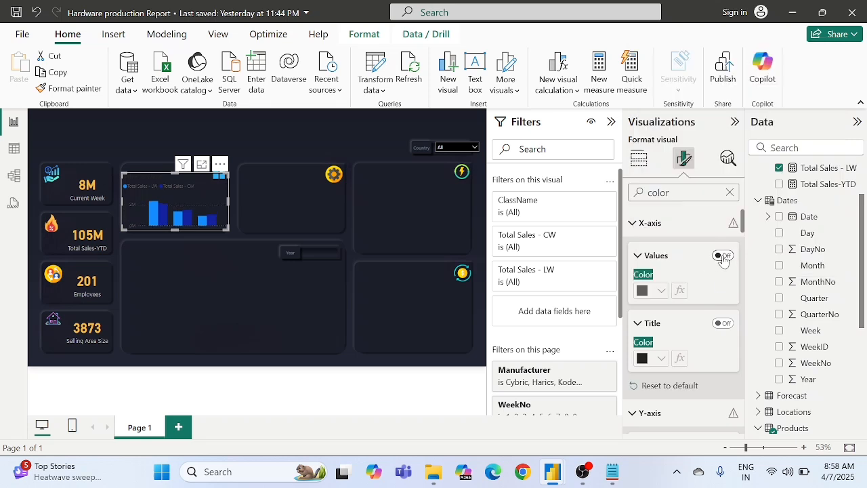
click(724, 258)
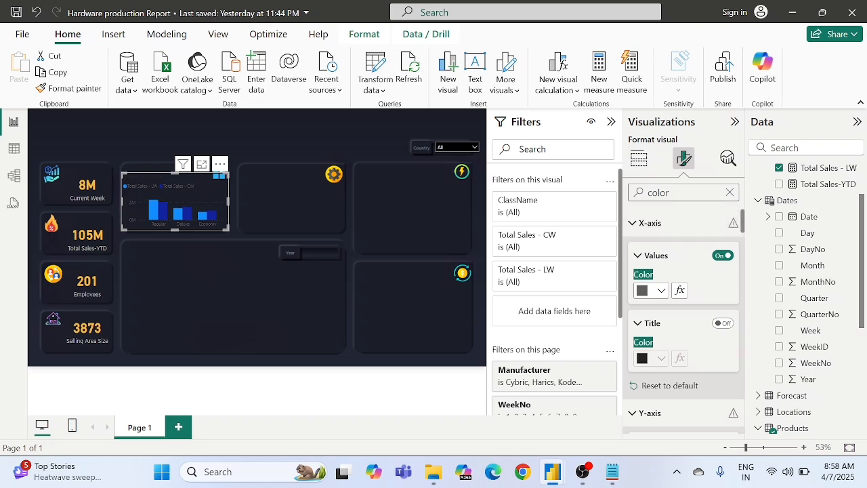
click(729, 193)
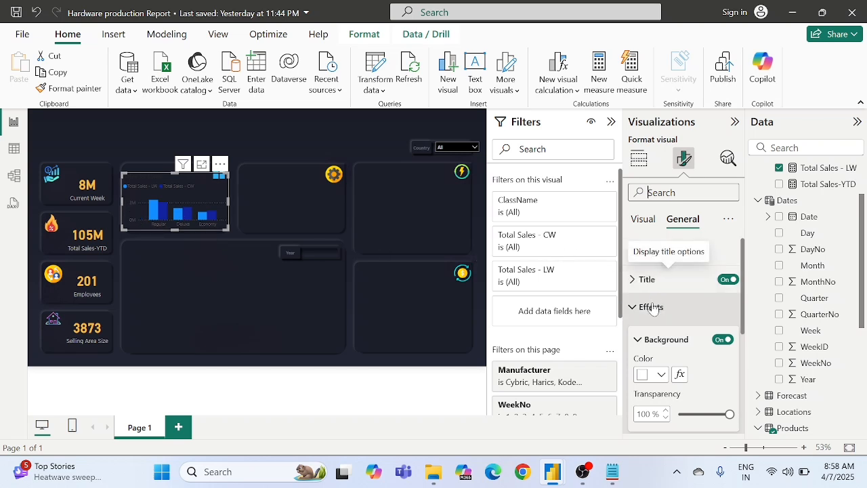
Step: Set the Sales by Class chart's title text colour to orange from the recent colours
click(664, 281)
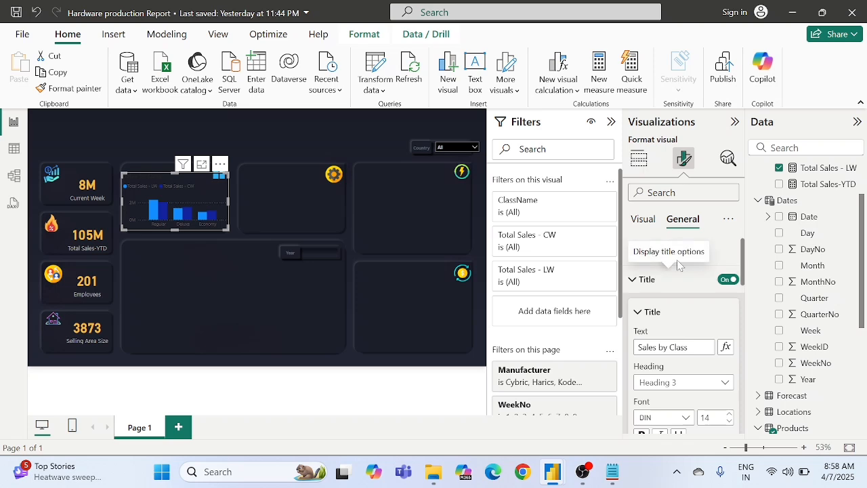
click(649, 279)
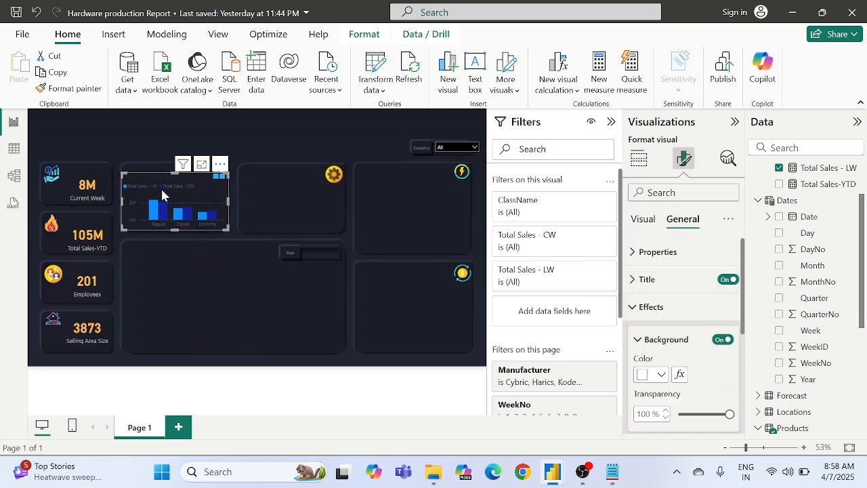
click(668, 281)
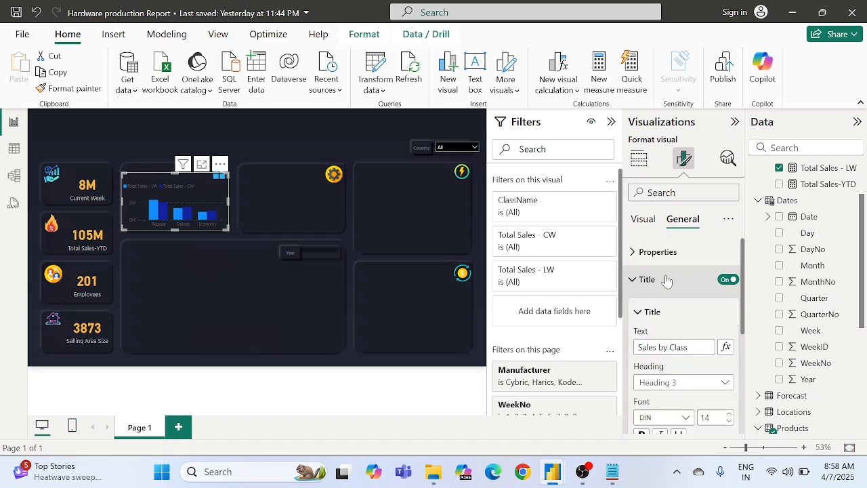
scroll(667, 280, down, 1)
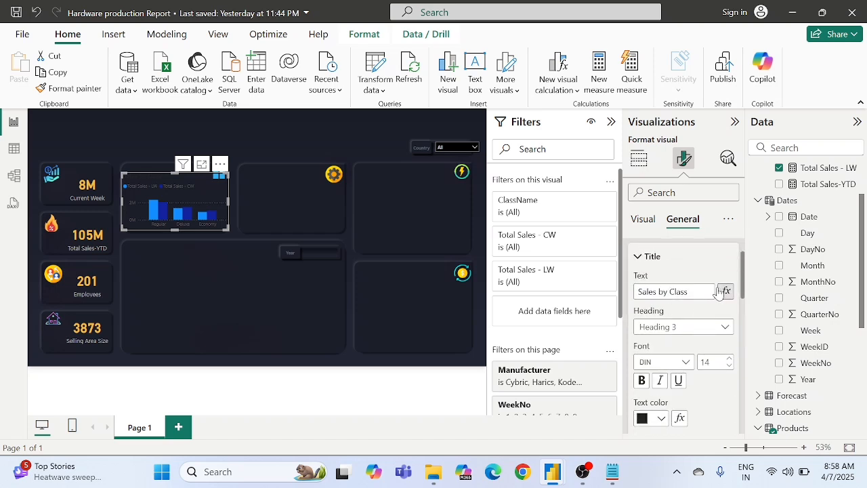
scroll(681, 313, down, 2)
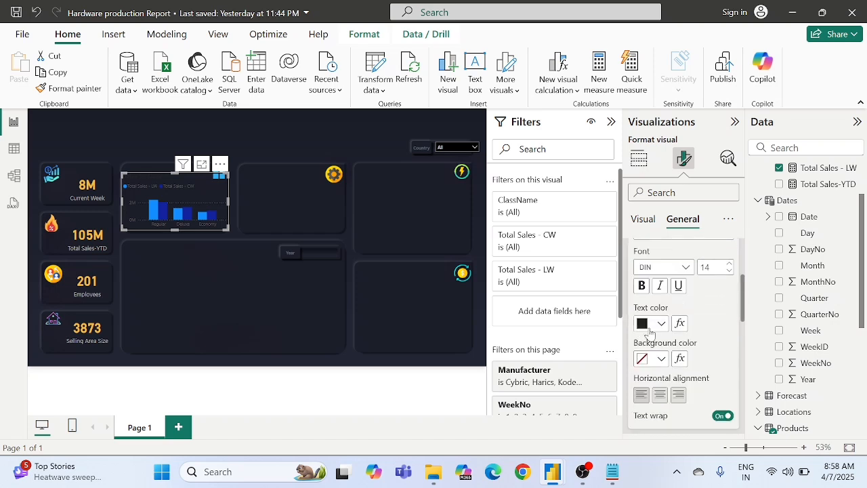
click(648, 328)
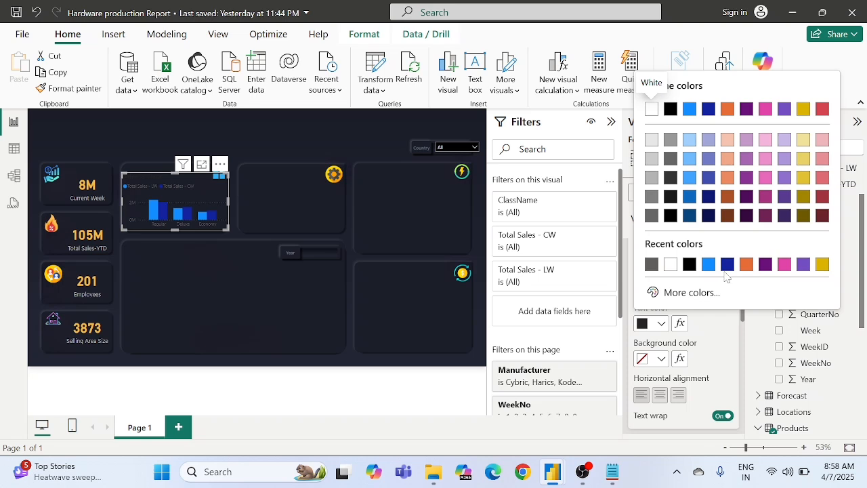
click(746, 264)
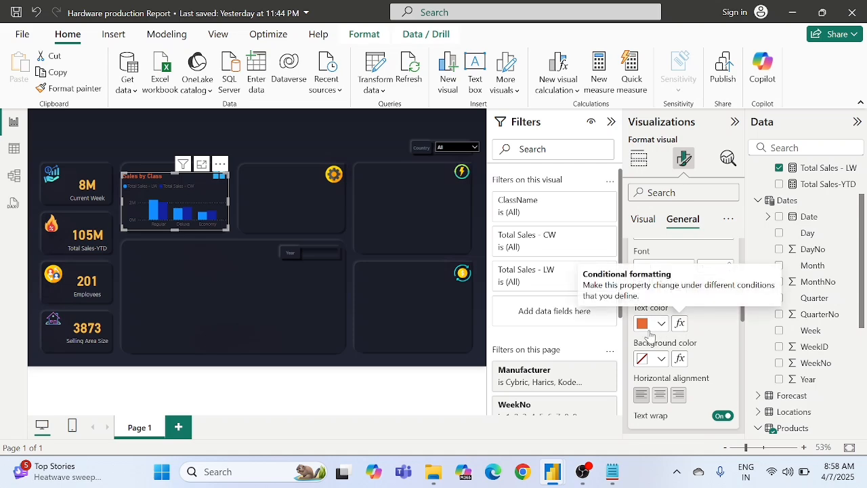
Step: Switch to Notepad and copy the colour code F3BB42 listed for chart title and KPI values, then minimize Notepad
click(612, 471)
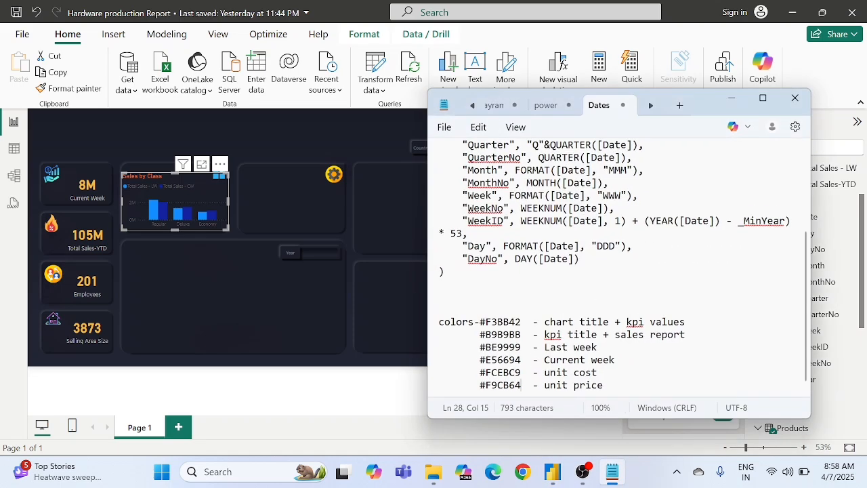
scroll(617, 268, down, 1)
double_click(495, 315)
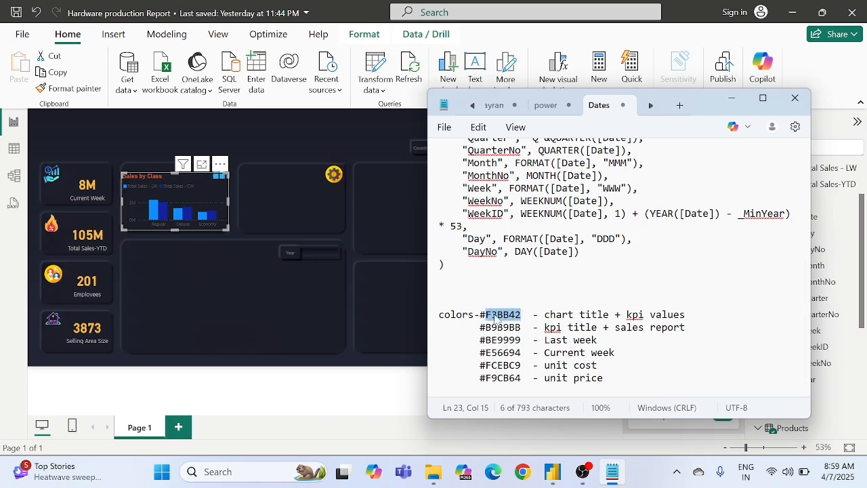
key(ctrl+c)
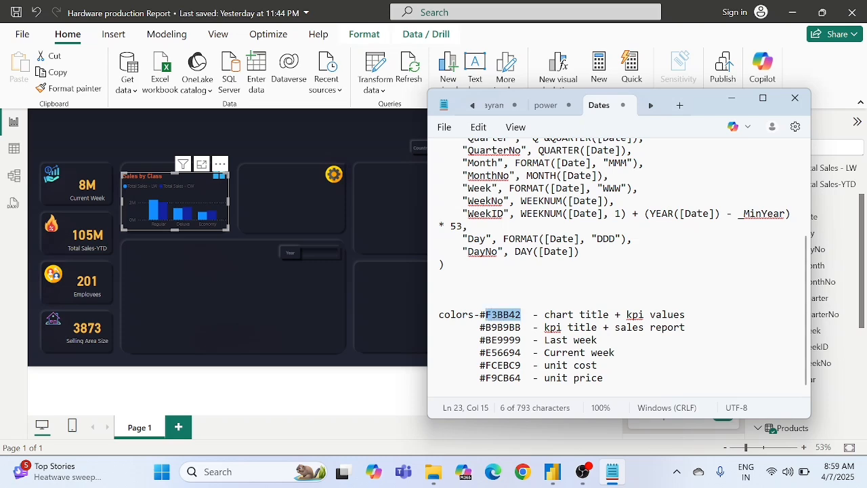
click(732, 99)
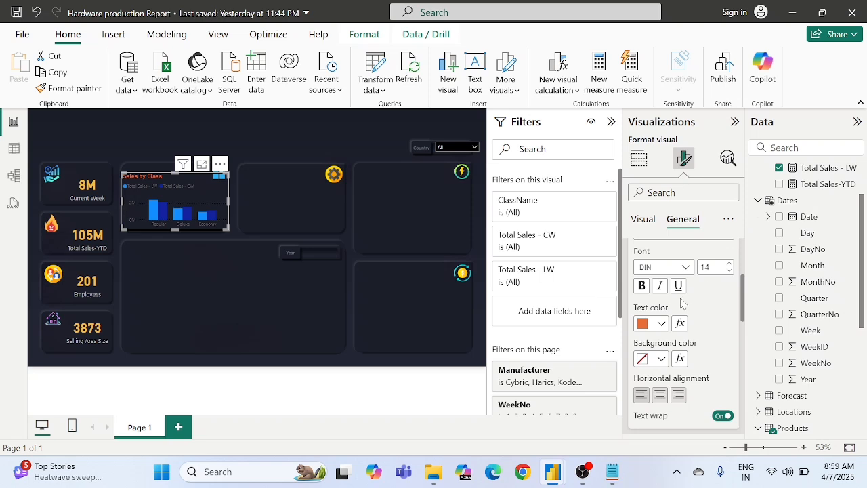
Step: Apply the custom hex colour #F3BB42 to the Sales by Class chart's title text
click(662, 325)
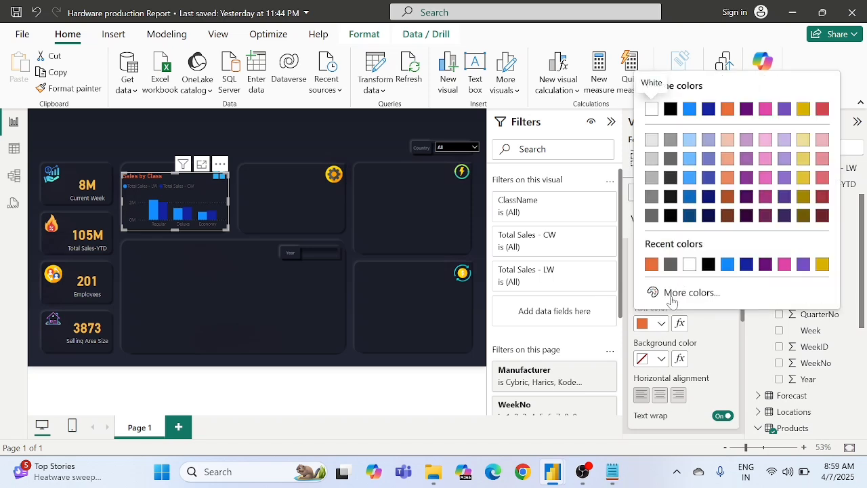
click(673, 298)
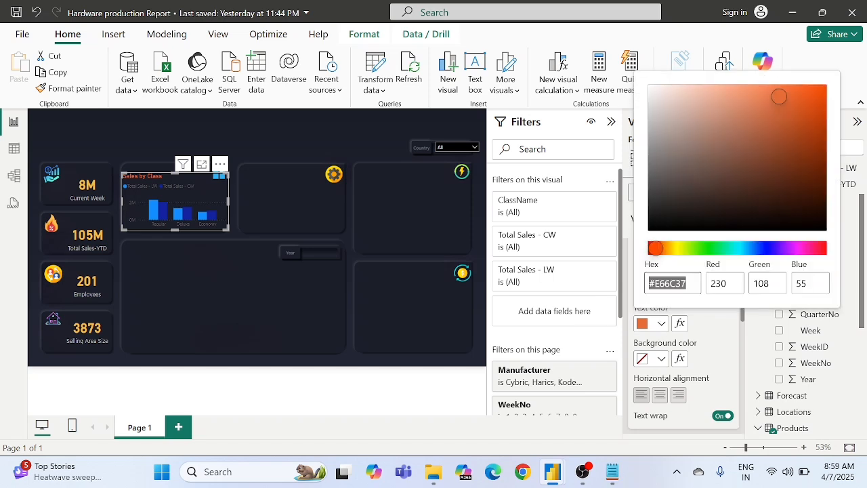
key(ctrl+v)
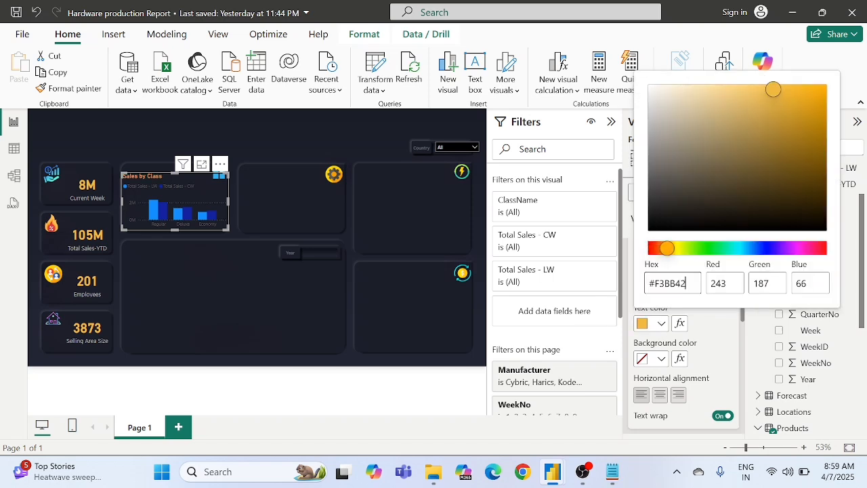
click(703, 329)
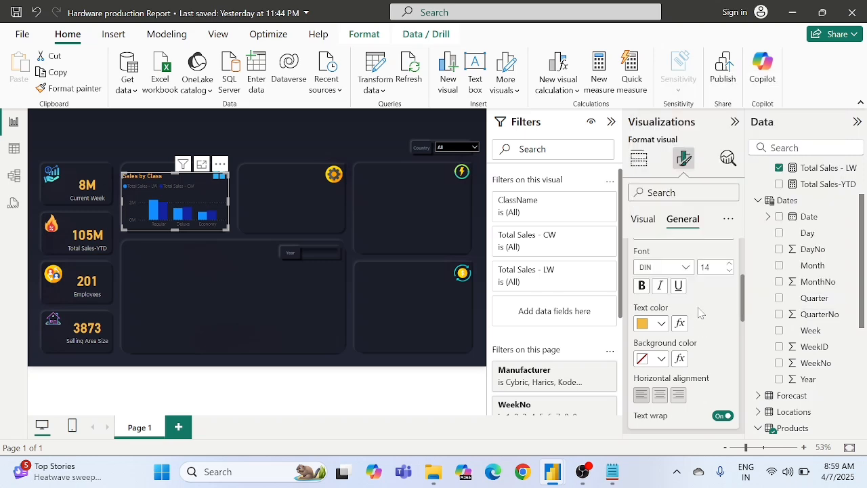
scroll(701, 312, up, 3)
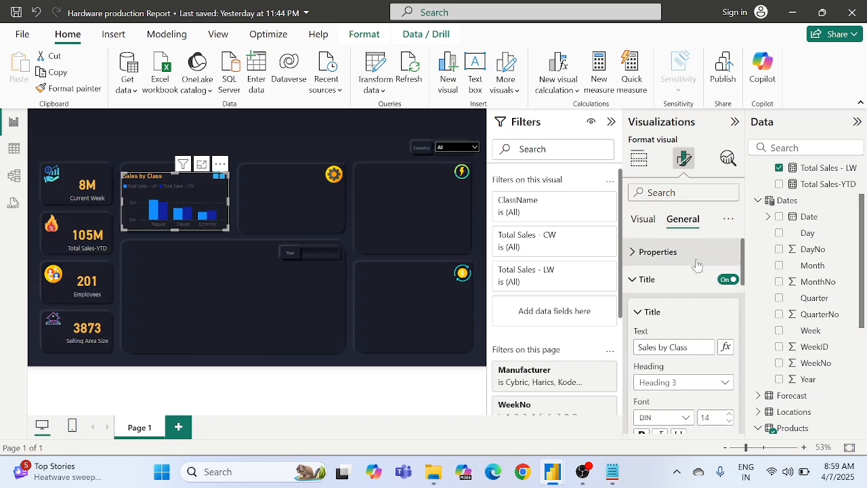
Step: Set the Sales by Class chart's X-axis value labels to white
click(637, 218)
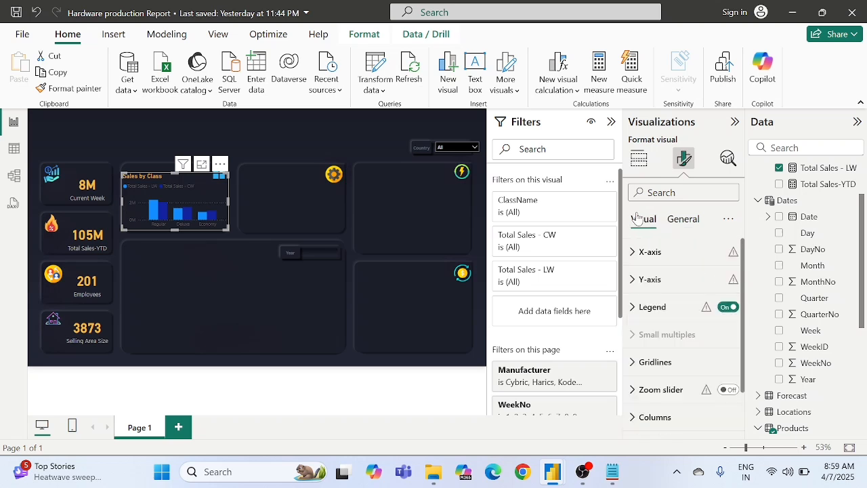
click(653, 257)
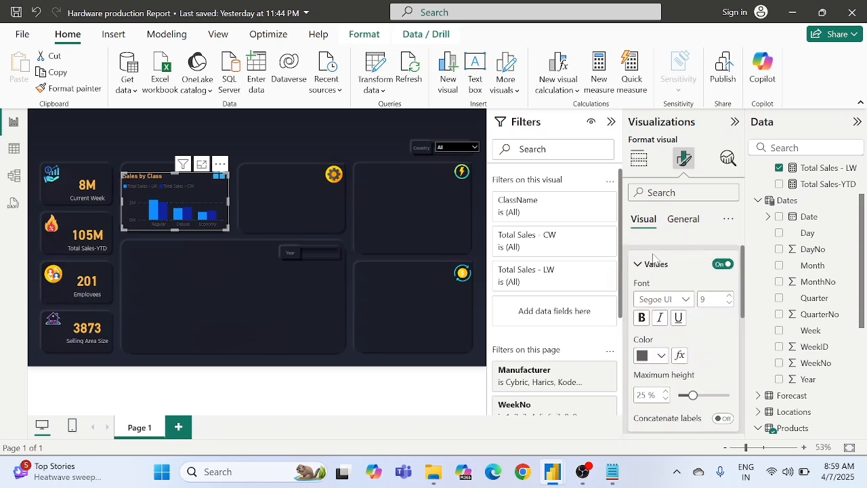
scroll(653, 261, down, 1)
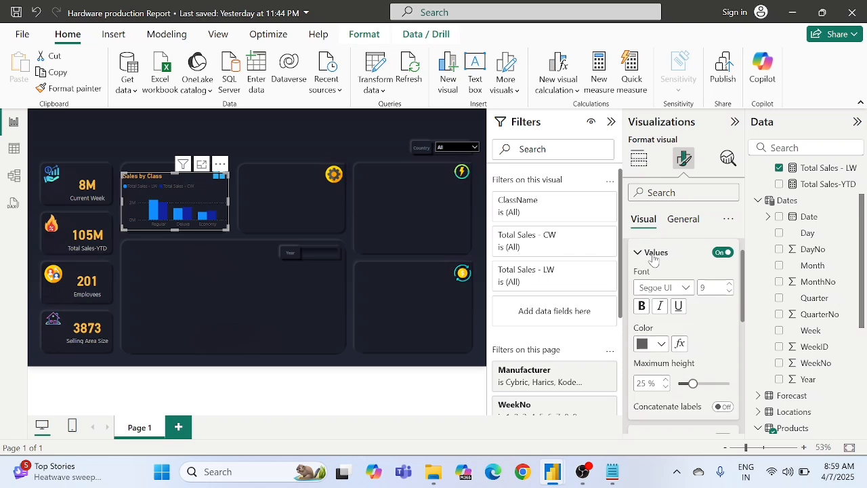
scroll(653, 261, up, 1)
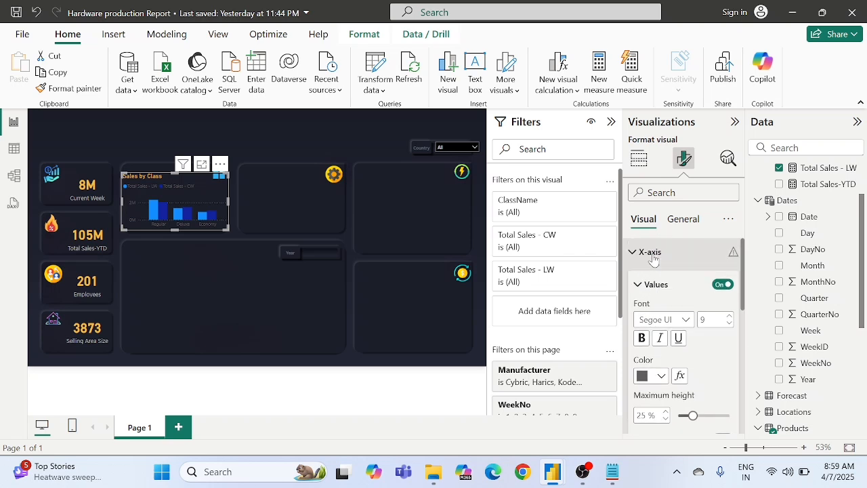
click(641, 251)
click(640, 251)
scroll(669, 317, down, 3)
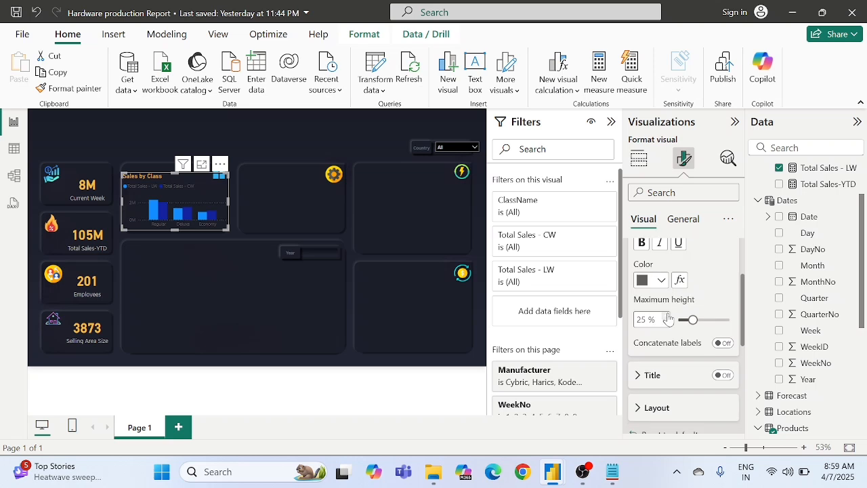
scroll(669, 317, up, 1)
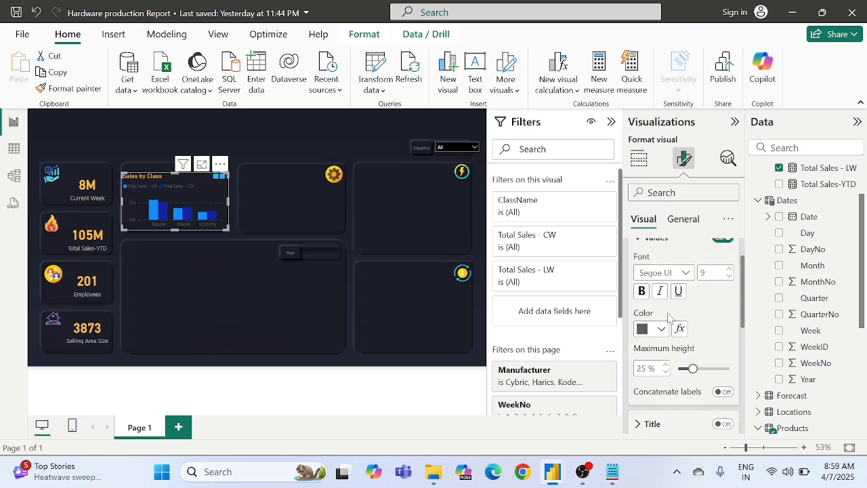
scroll(669, 317, down, 1)
click(648, 321)
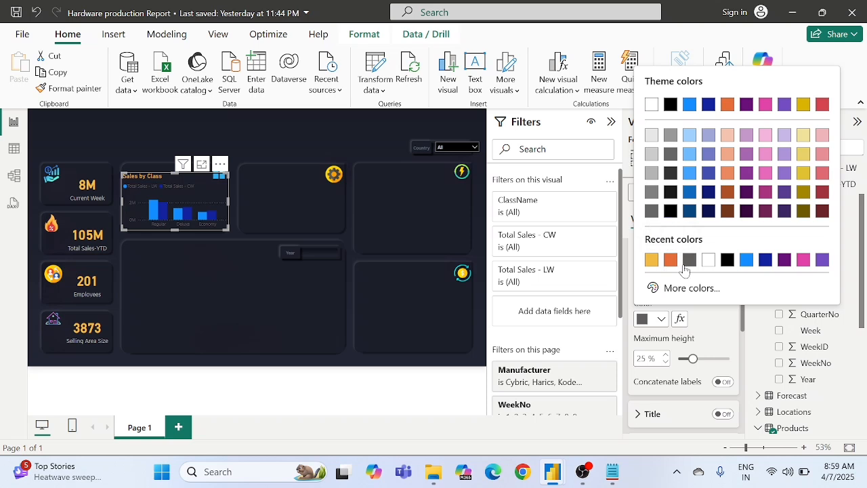
click(708, 261)
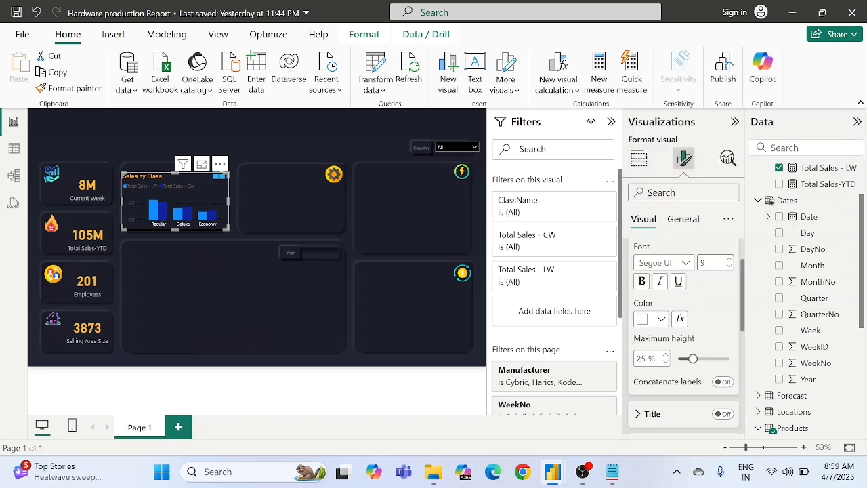
scroll(664, 329, up, 3)
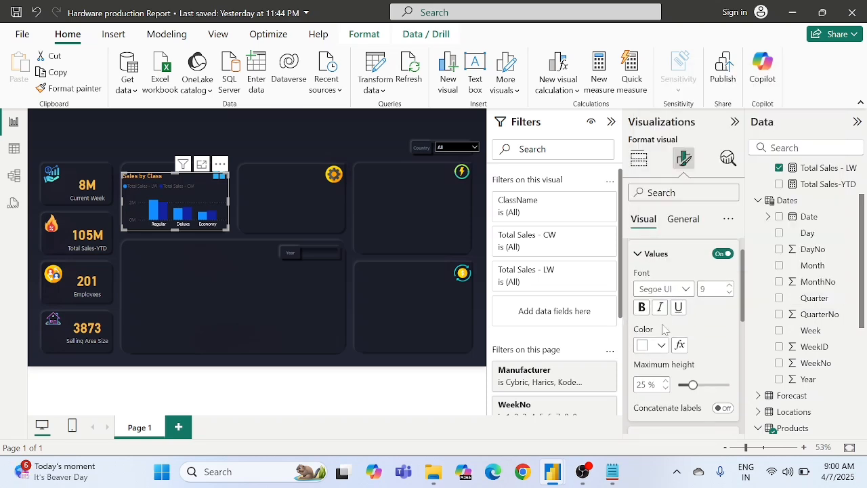
Step: Colour the Sales by Class chart's Y-axis title white and switch that axis title off
scroll(695, 325, down, 5)
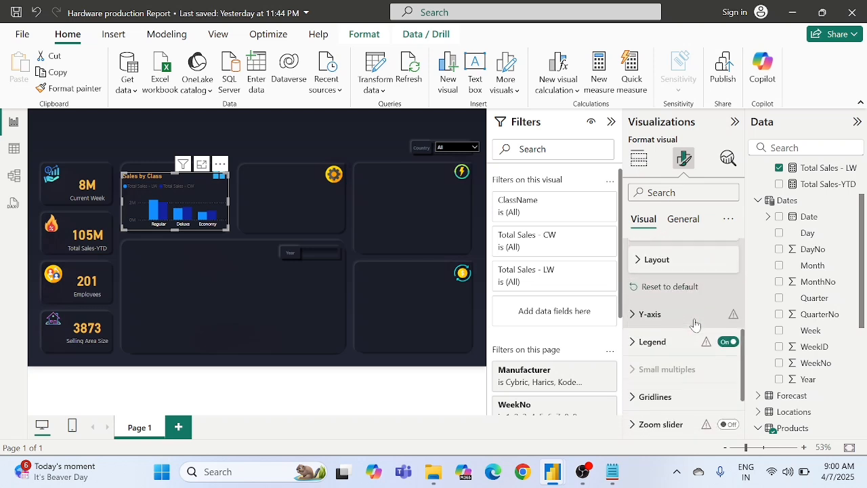
scroll(695, 323, down, 4)
scroll(650, 330, up, 5)
click(639, 329)
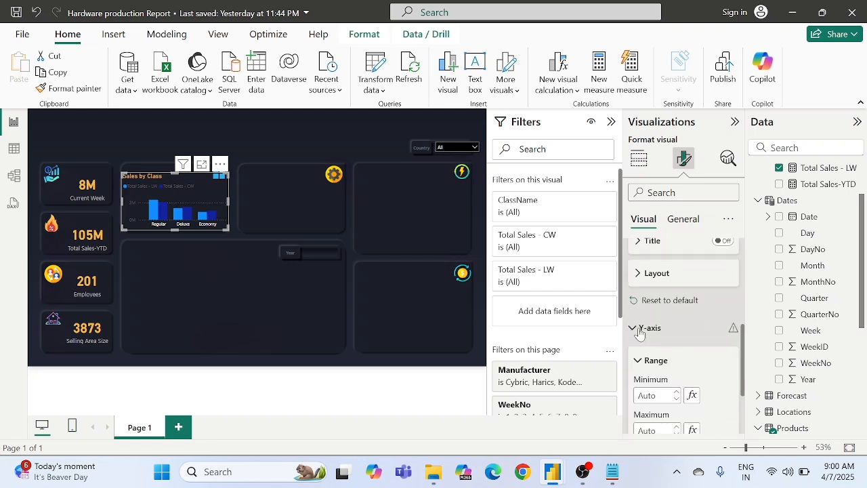
scroll(640, 332, down, 5)
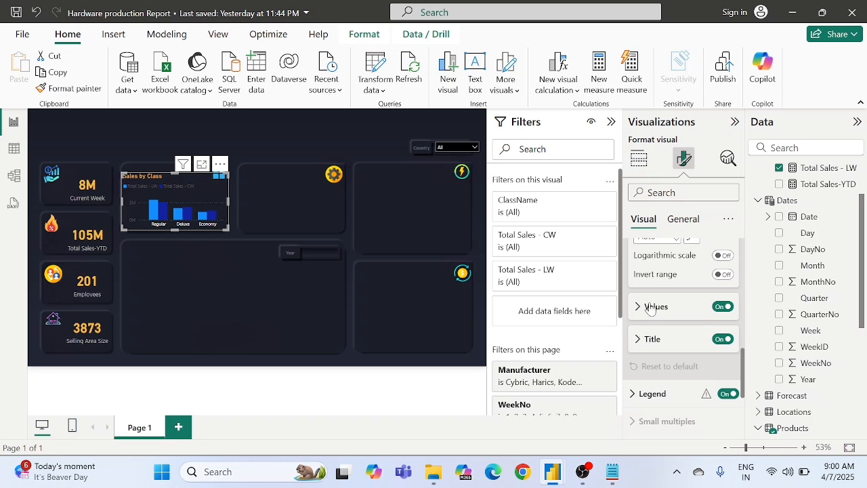
click(645, 340)
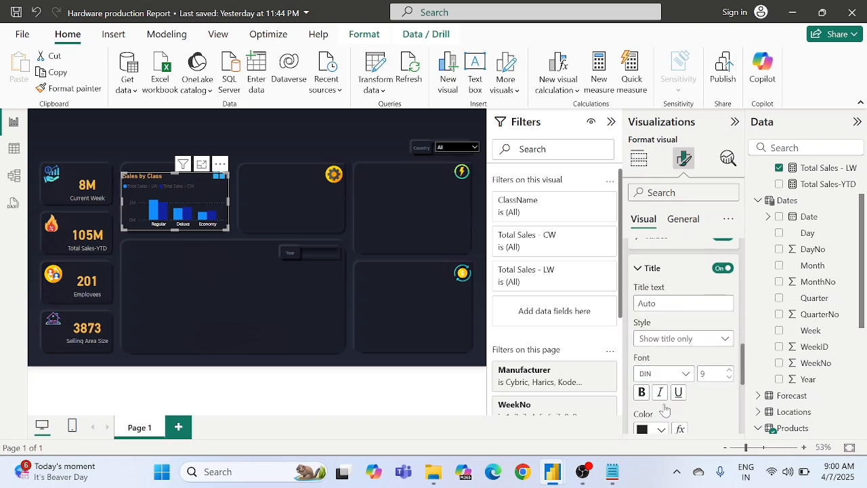
scroll(658, 415, down, 1)
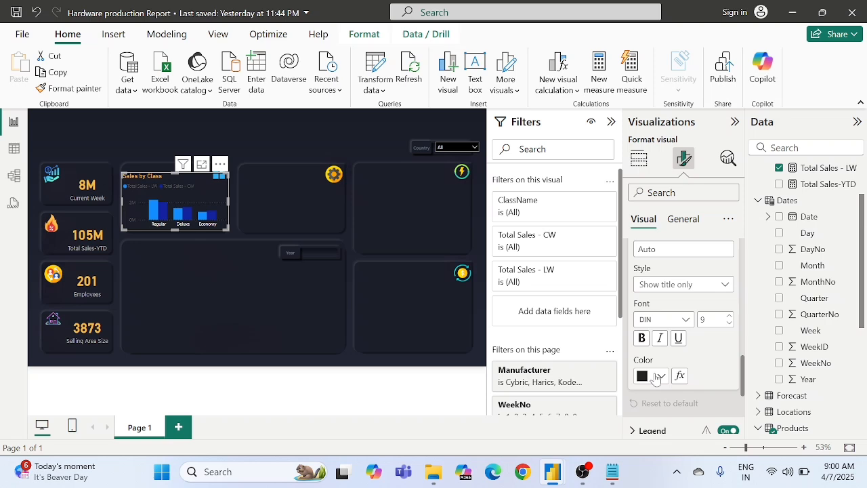
click(656, 377)
click(655, 316)
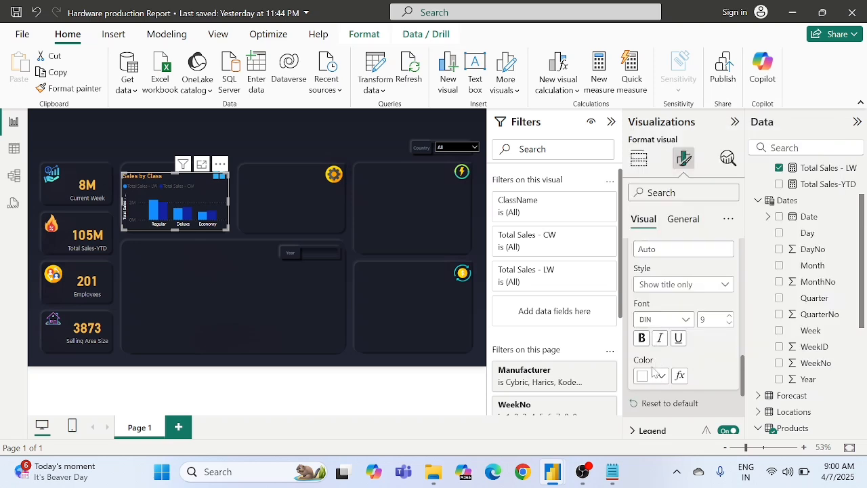
scroll(704, 373, up, 3)
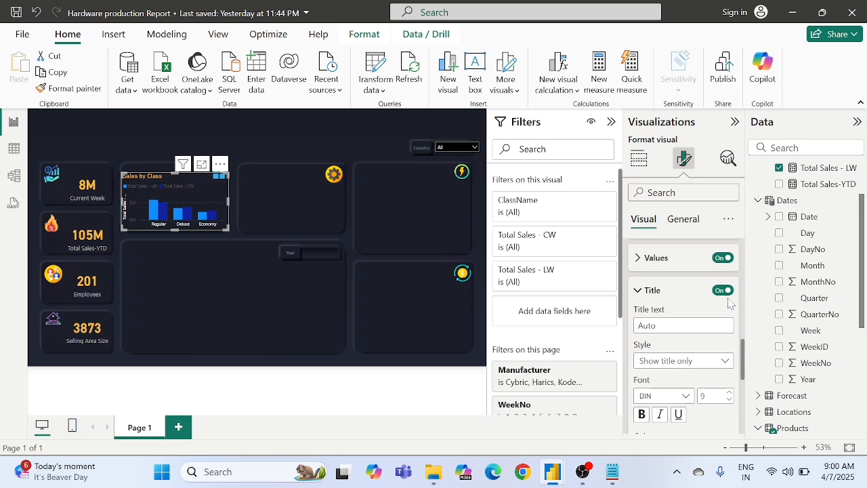
click(725, 292)
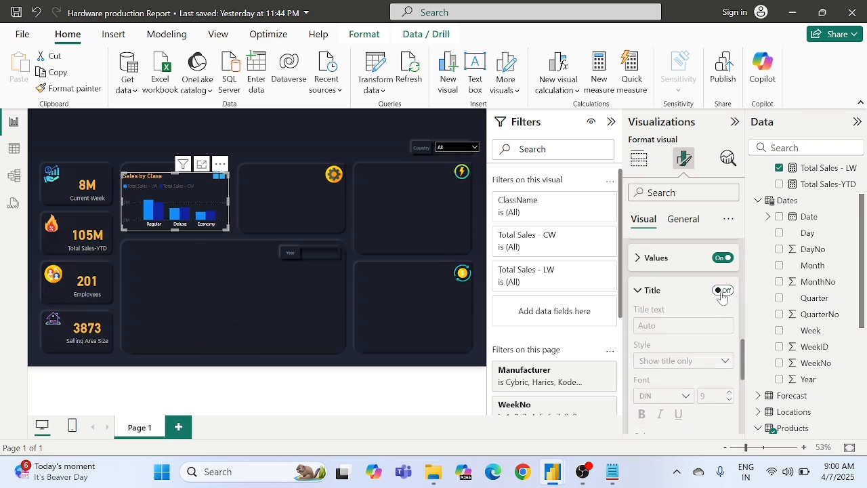
Step: Set the Sales by Class chart's Y-axis value labels to white and collapse the axis settings
scroll(722, 297, up, 2)
scroll(723, 297, up, 1)
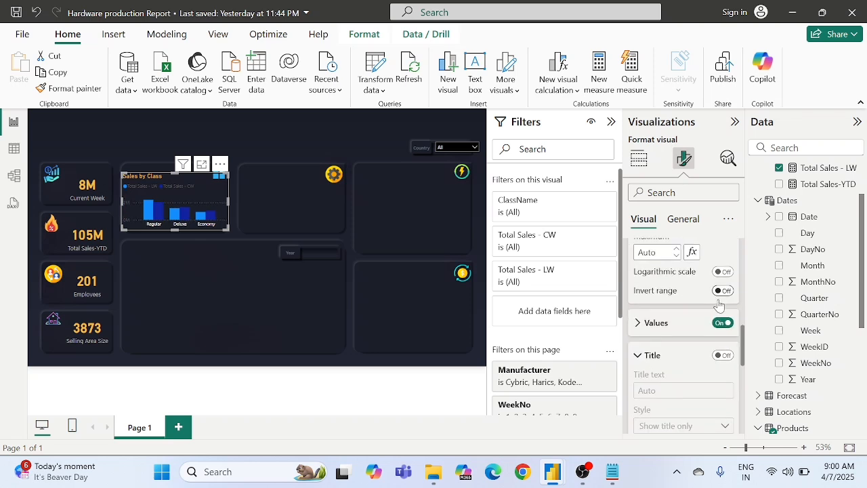
click(656, 323)
scroll(656, 323, down, 2)
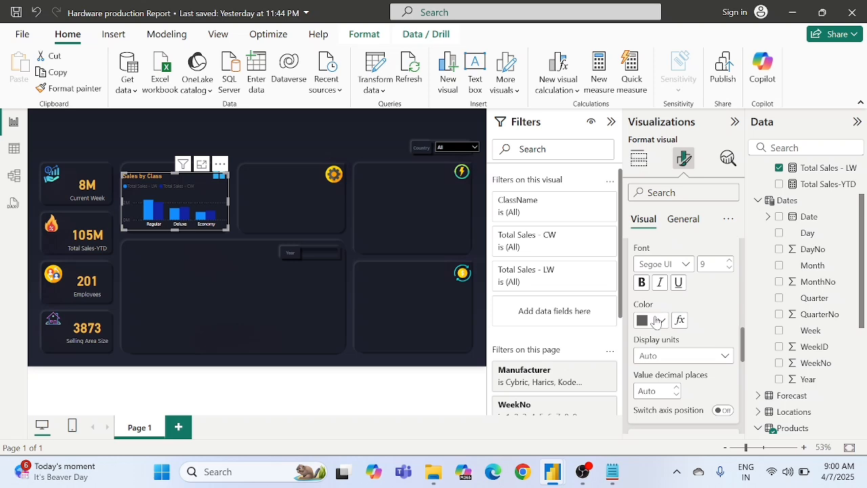
click(650, 321)
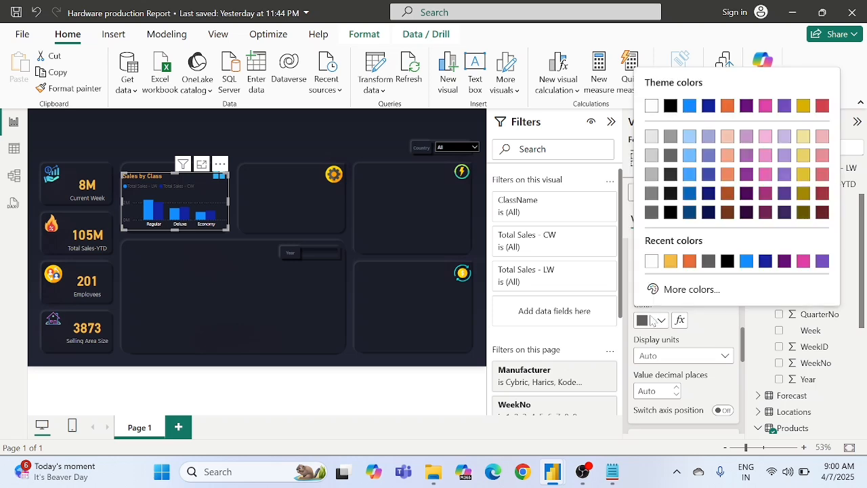
click(652, 262)
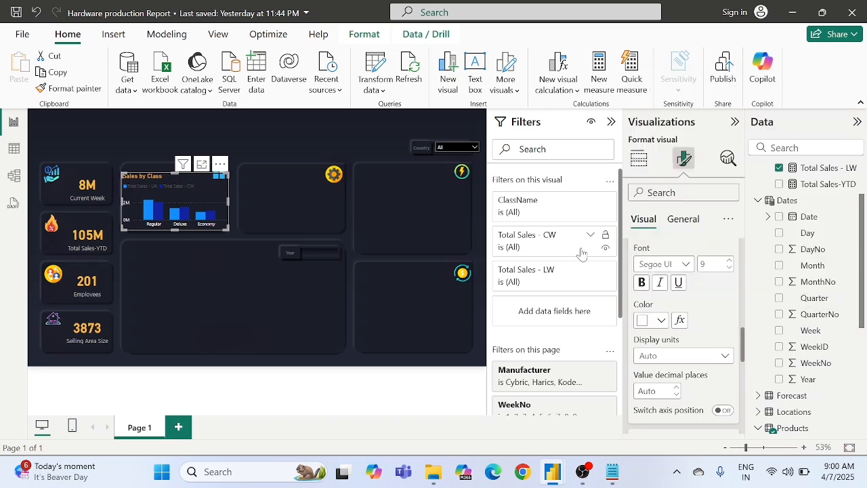
scroll(705, 302, up, 4)
scroll(704, 302, up, 4)
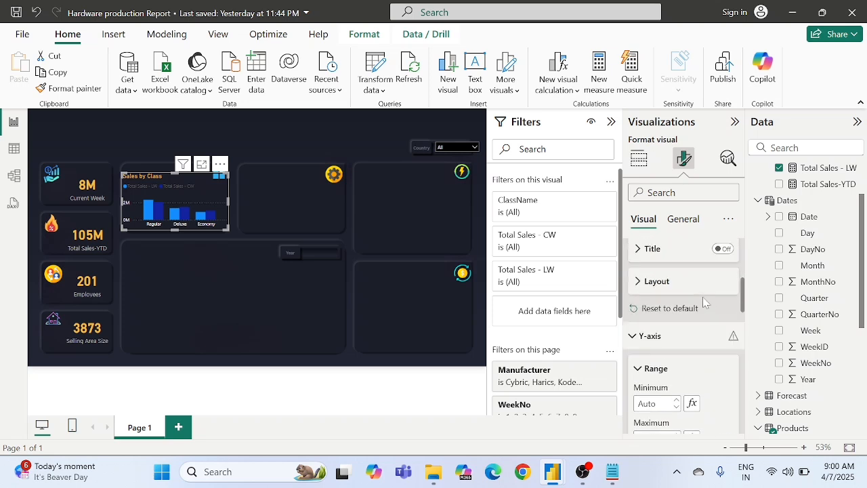
click(642, 370)
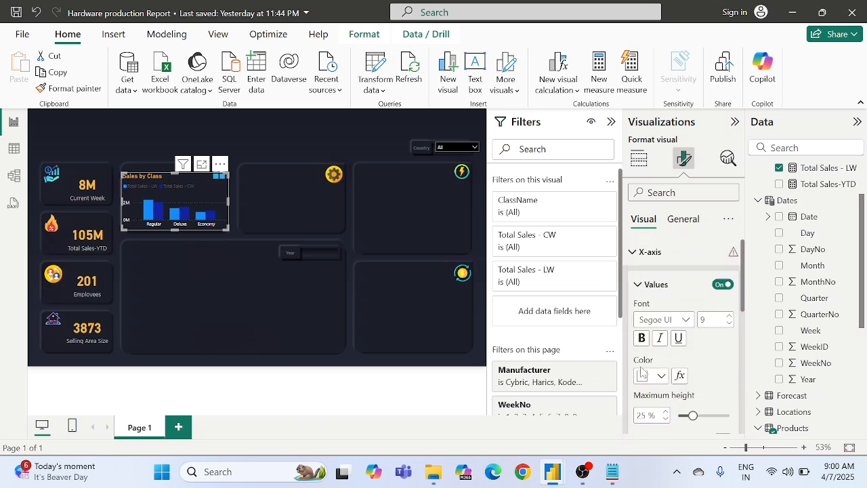
click(641, 253)
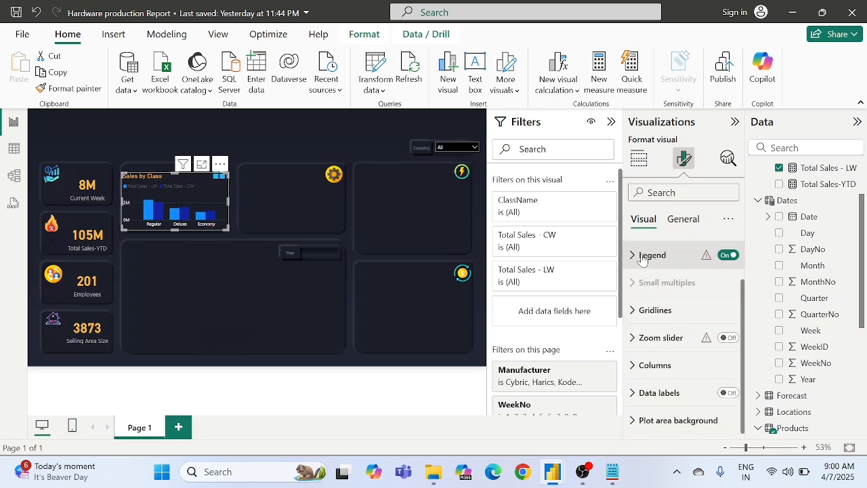
Step: Set the Sales by Class chart's legend text colour to white (#FFFFFF)
click(642, 261)
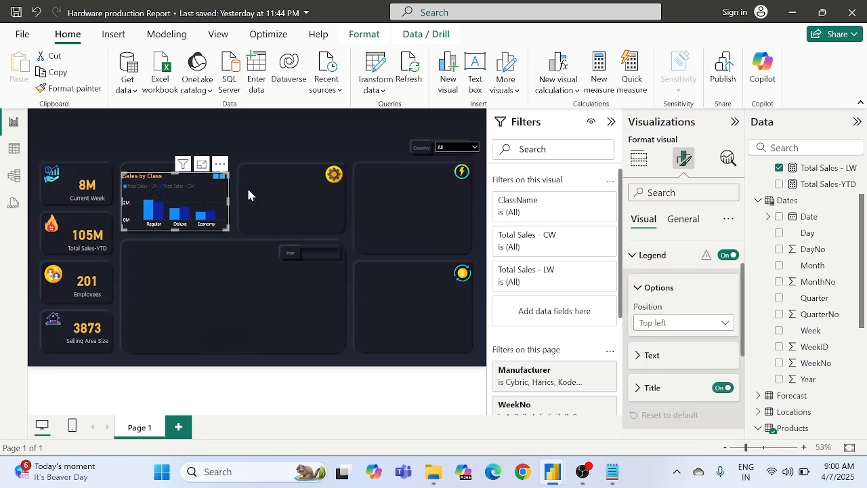
scroll(669, 315, down, 2)
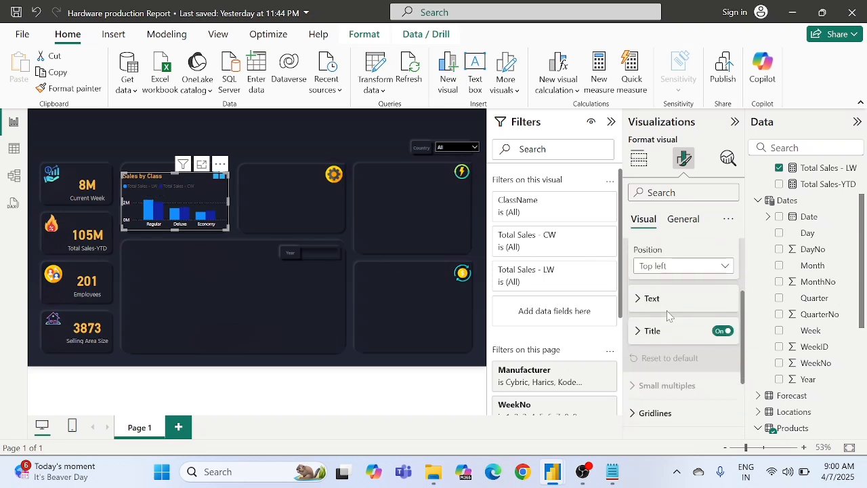
click(651, 332)
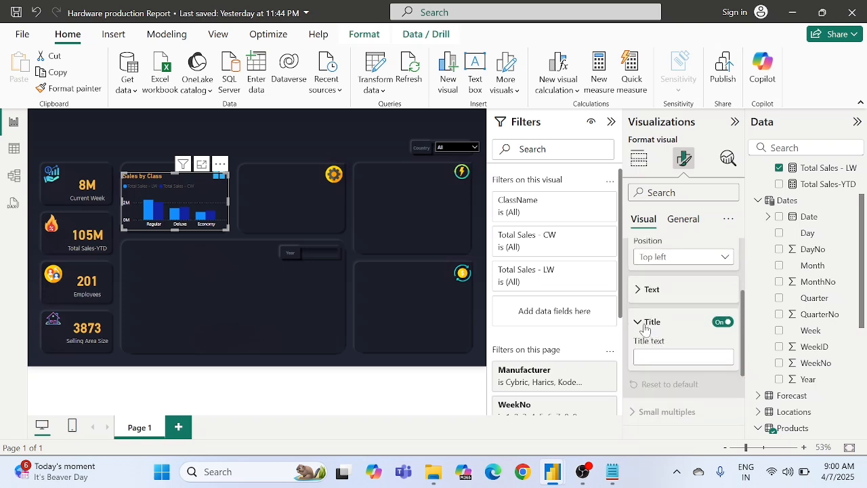
click(645, 323)
scroll(647, 339, up, 2)
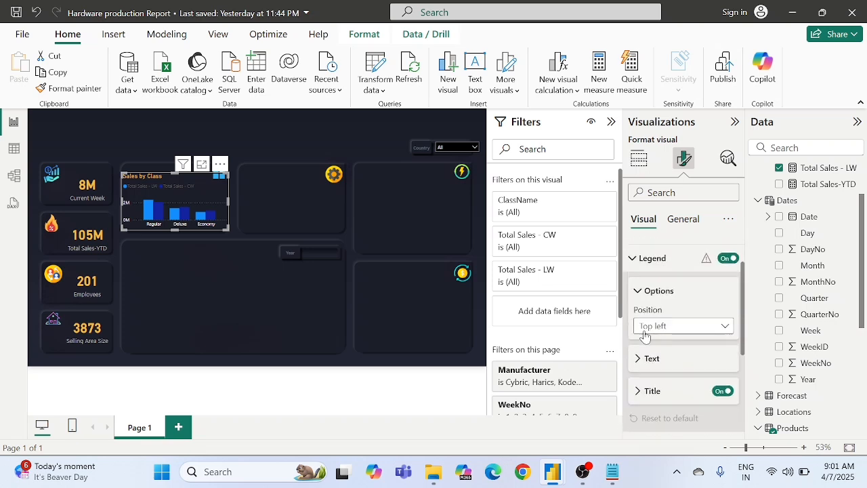
click(650, 366)
scroll(648, 372, down, 2)
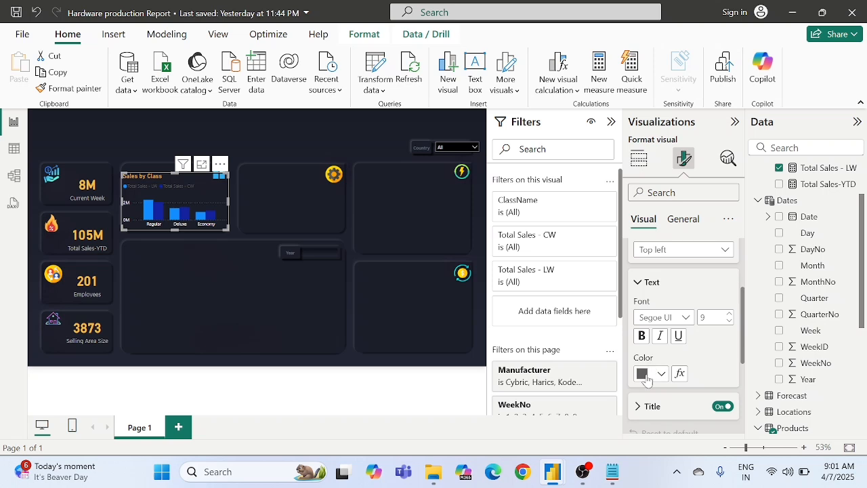
click(645, 377)
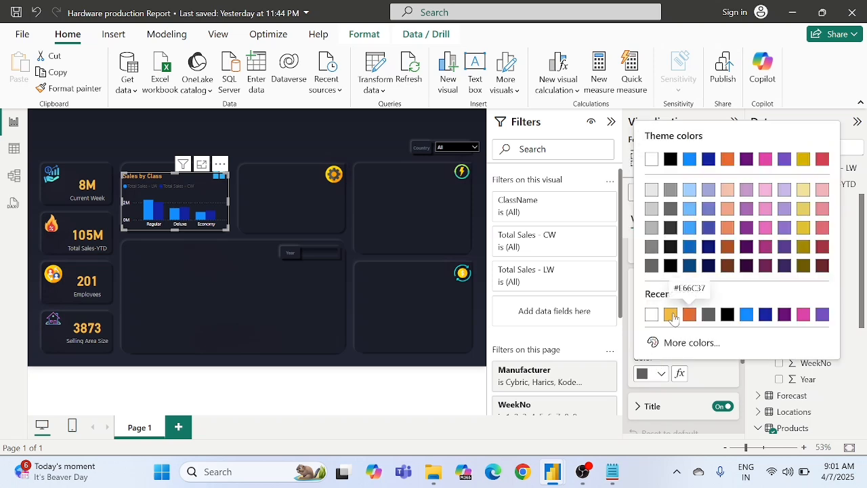
click(708, 313)
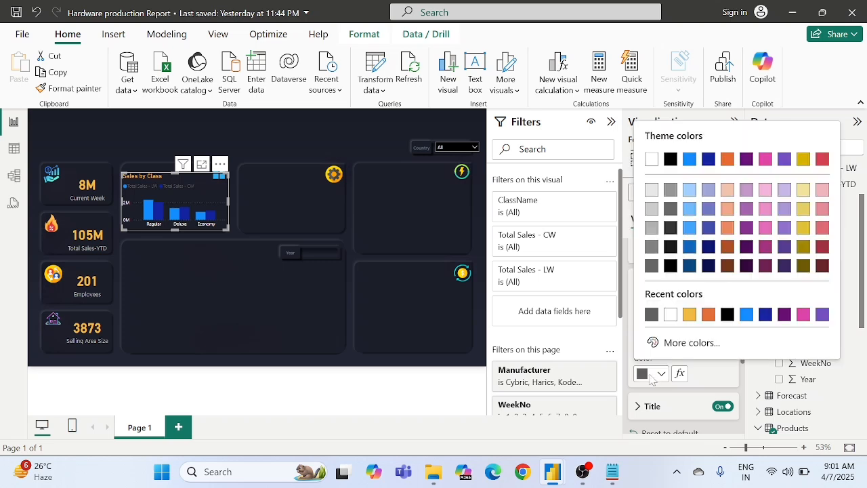
click(650, 374)
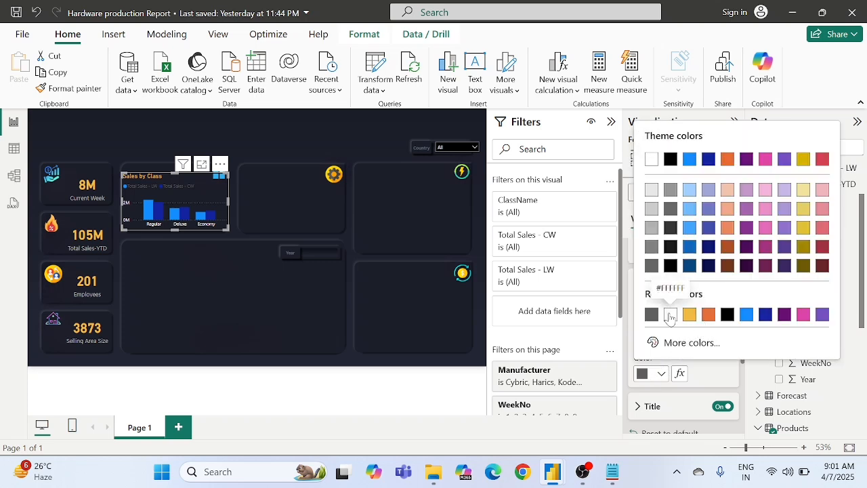
click(671, 316)
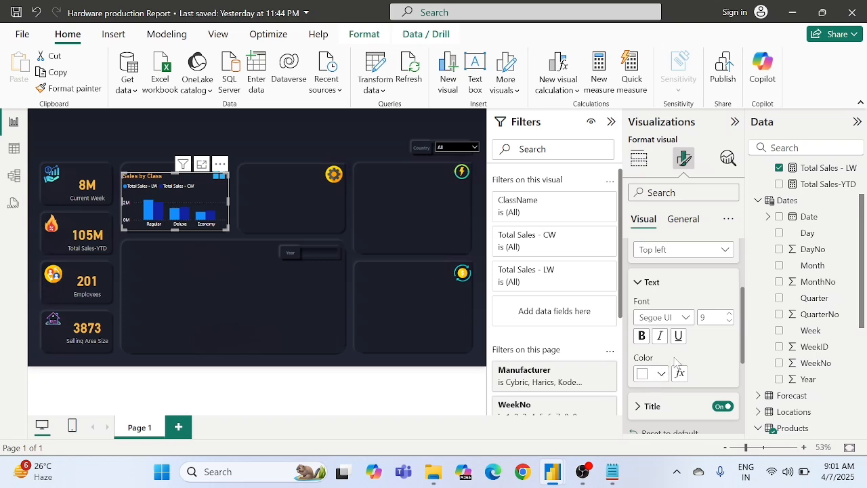
scroll(703, 354, up, 3)
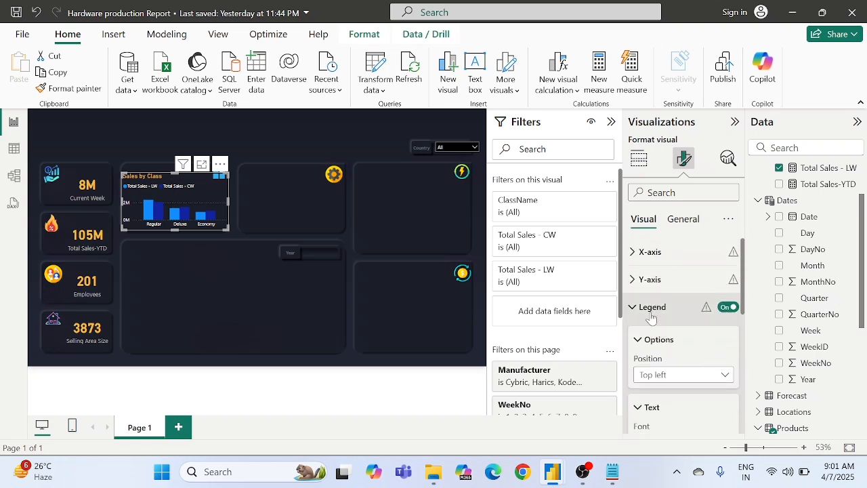
click(652, 307)
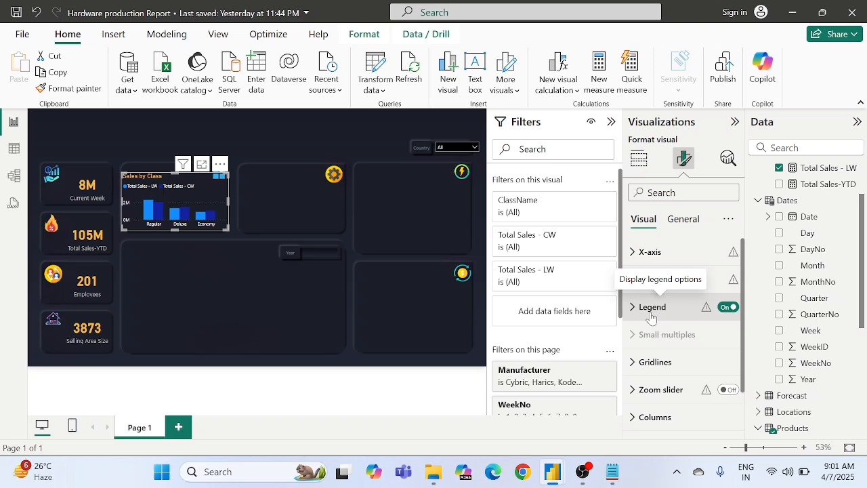
Step: Turn on data labels for the Sales by Class chart
scroll(652, 319, down, 1)
click(660, 369)
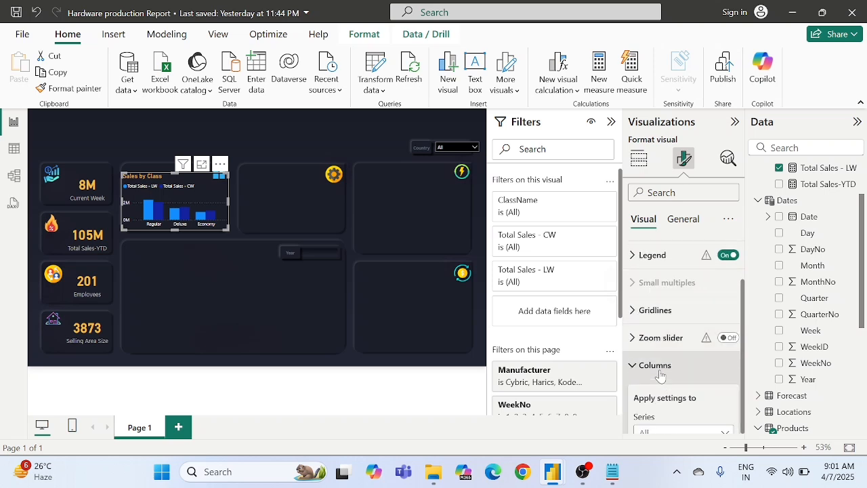
scroll(661, 376, down, 1)
scroll(661, 376, up, 1)
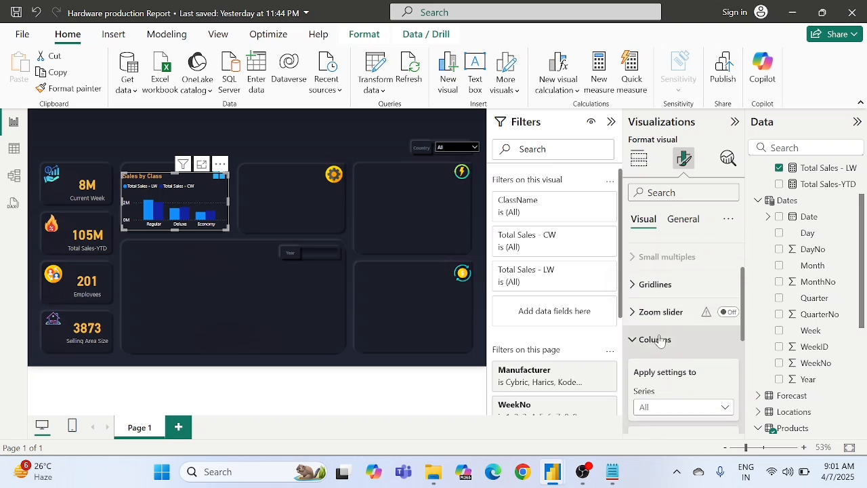
click(660, 340)
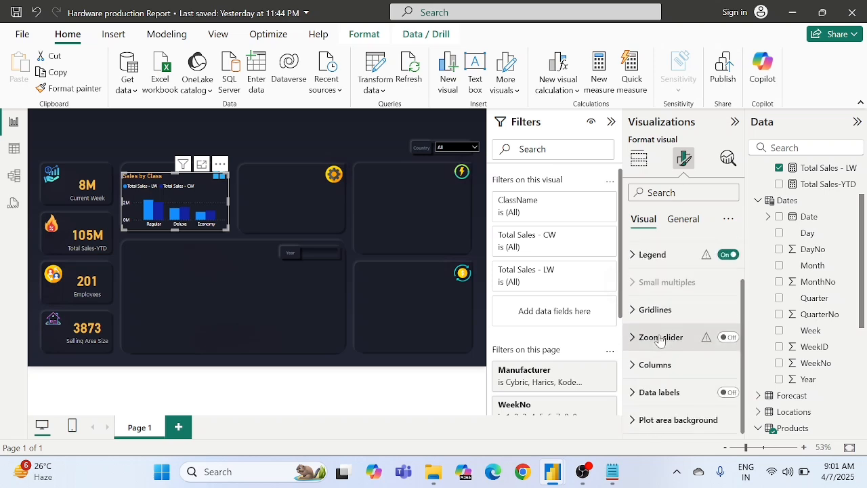
click(728, 394)
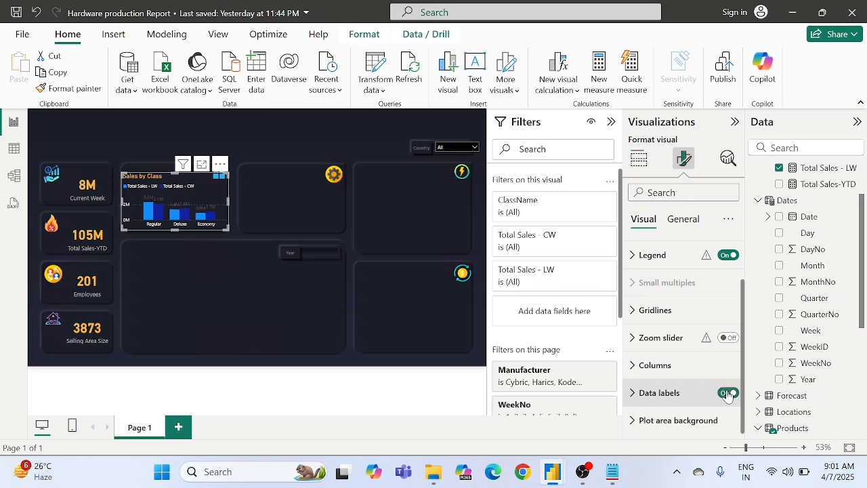
Step: Set the Sales by Class chart's data label values to white (#FFFFFF) for all series
click(688, 394)
scroll(689, 393, down, 3)
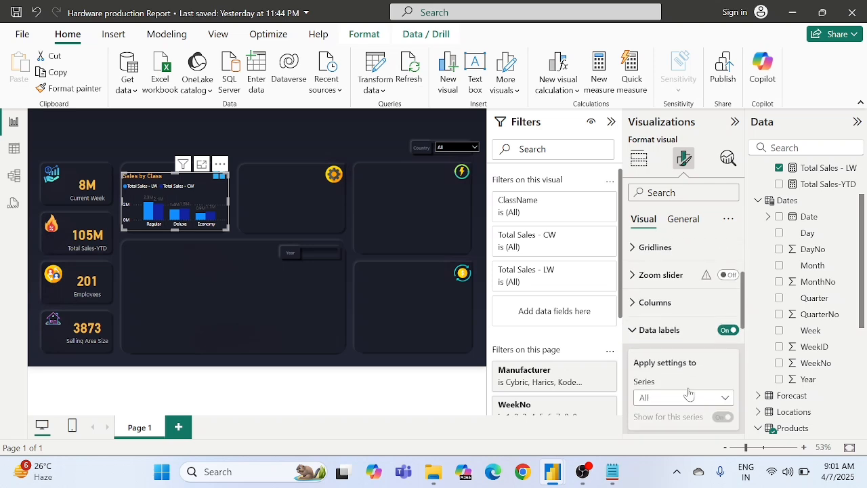
scroll(690, 394, down, 1)
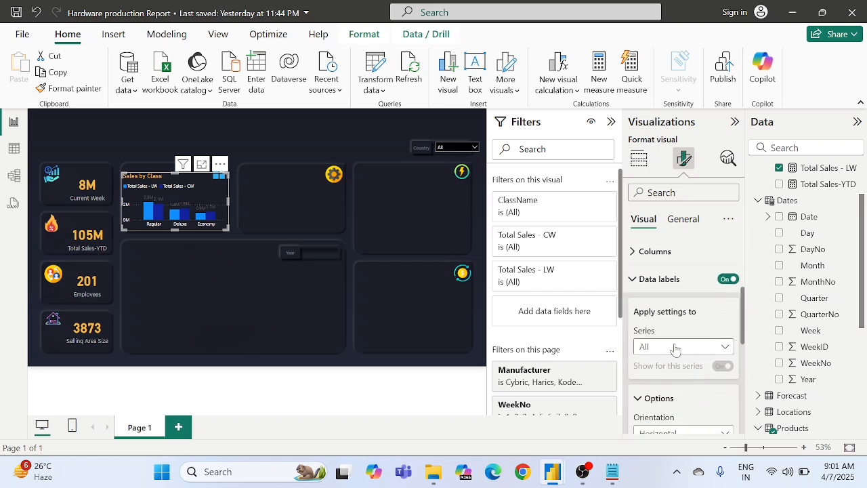
scroll(667, 353, down, 5)
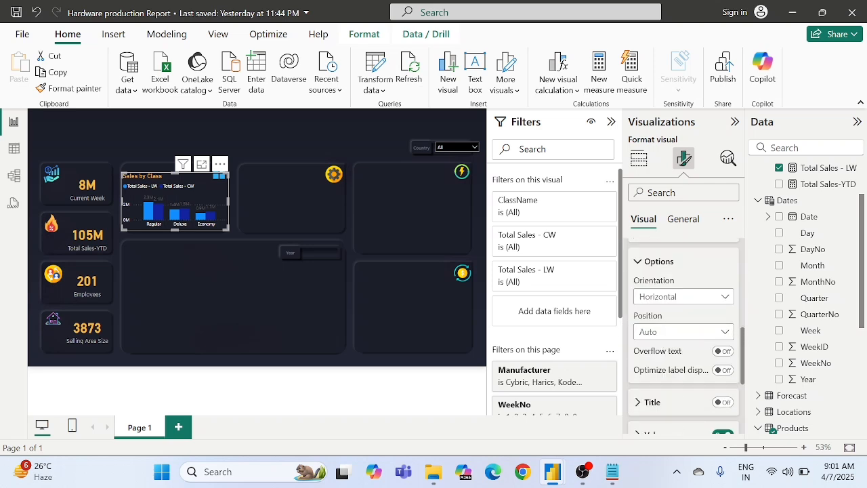
scroll(661, 347, down, 3)
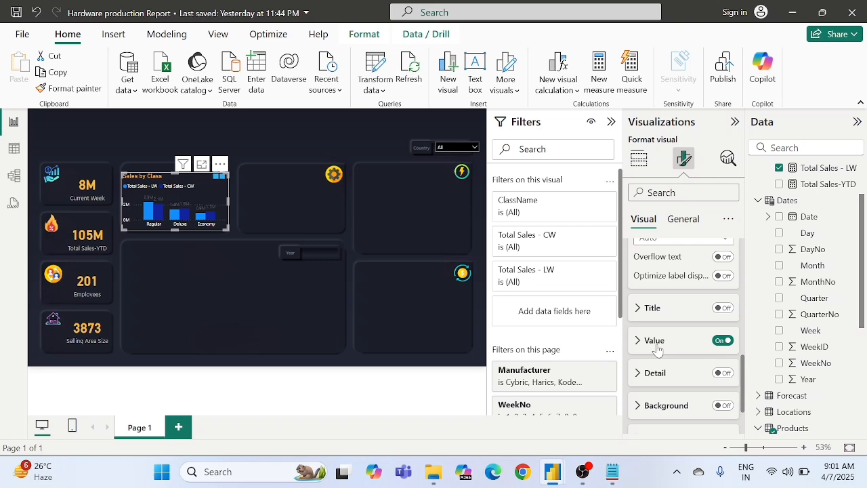
click(656, 345)
scroll(657, 348, down, 5)
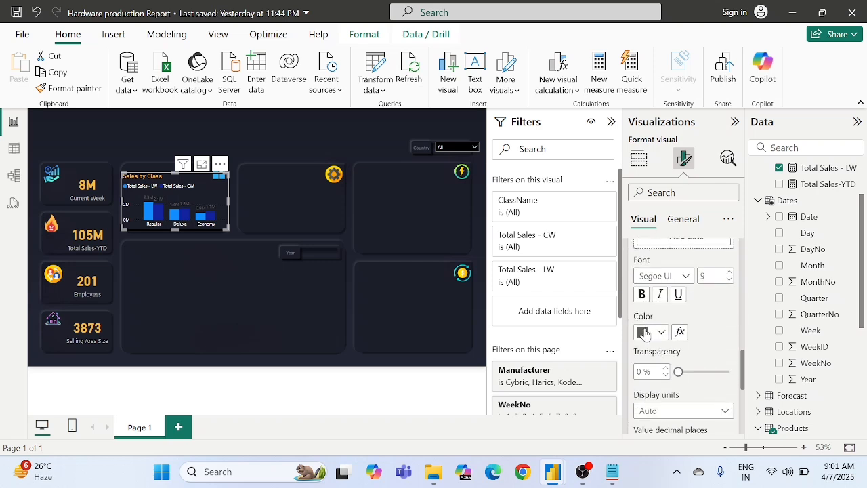
click(644, 332)
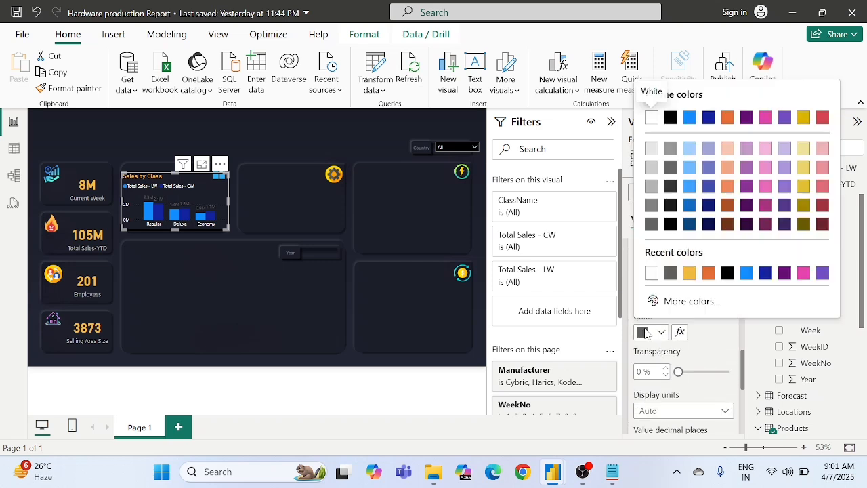
click(671, 273)
click(652, 334)
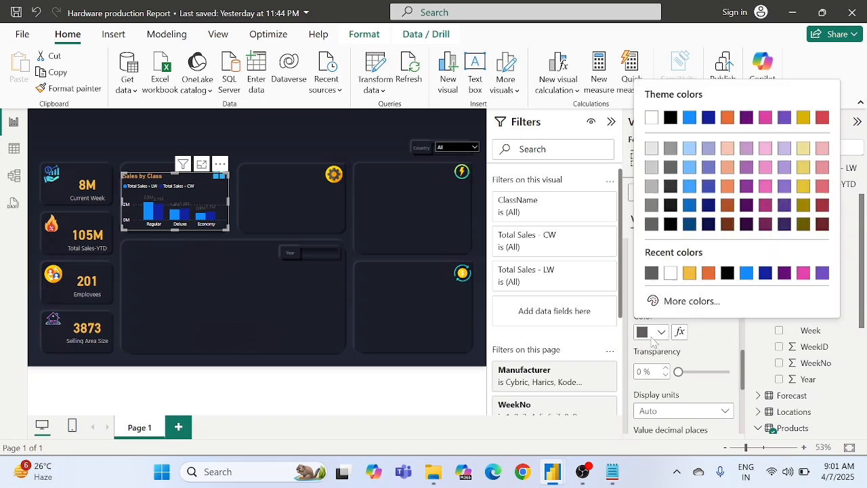
click(671, 273)
scroll(685, 316, up, 3)
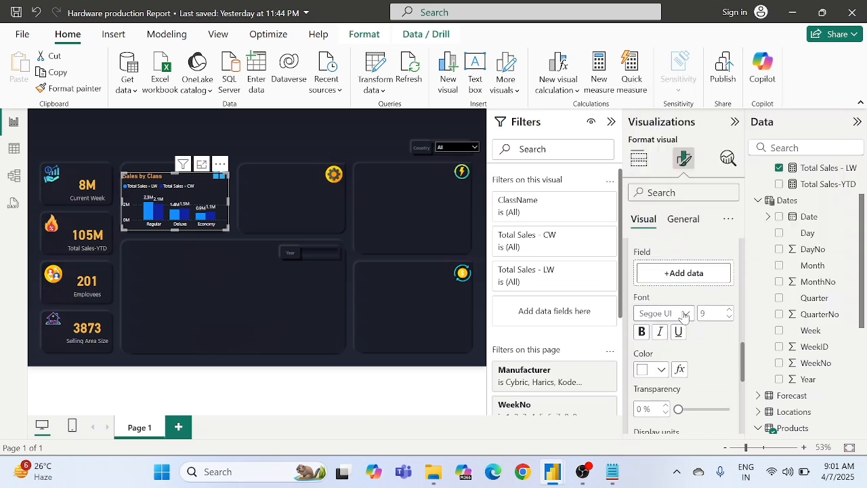
scroll(684, 316, up, 2)
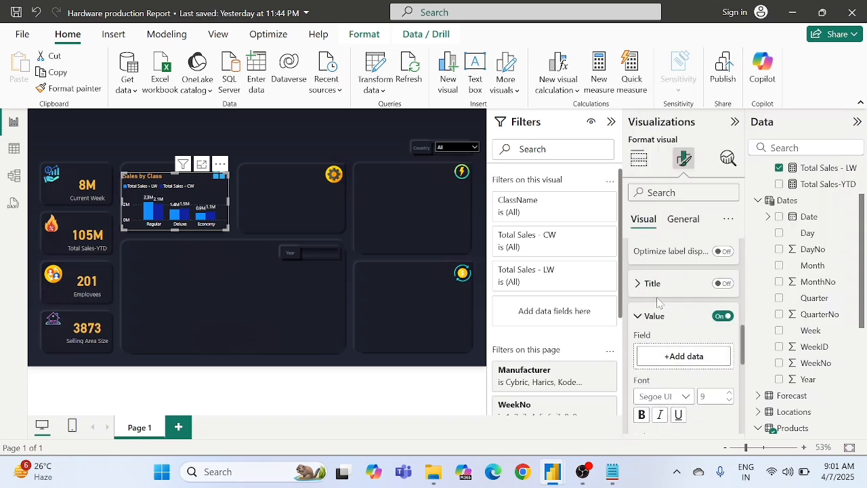
scroll(658, 303, up, 4)
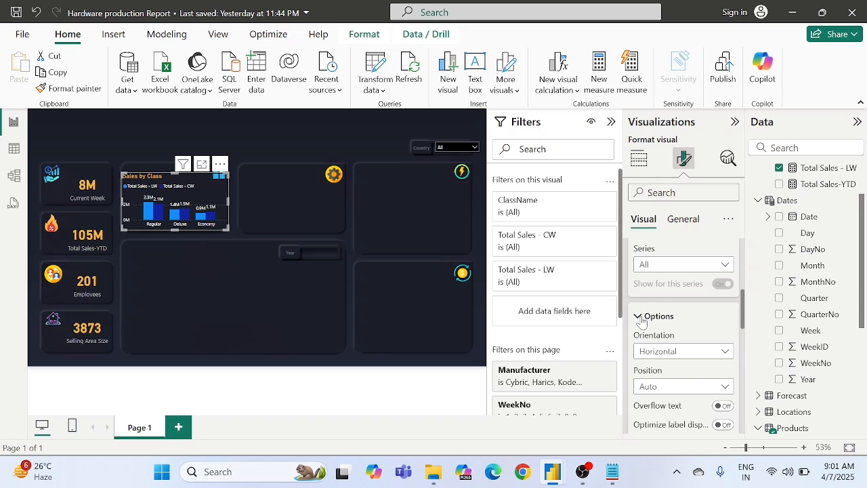
scroll(641, 319, up, 3)
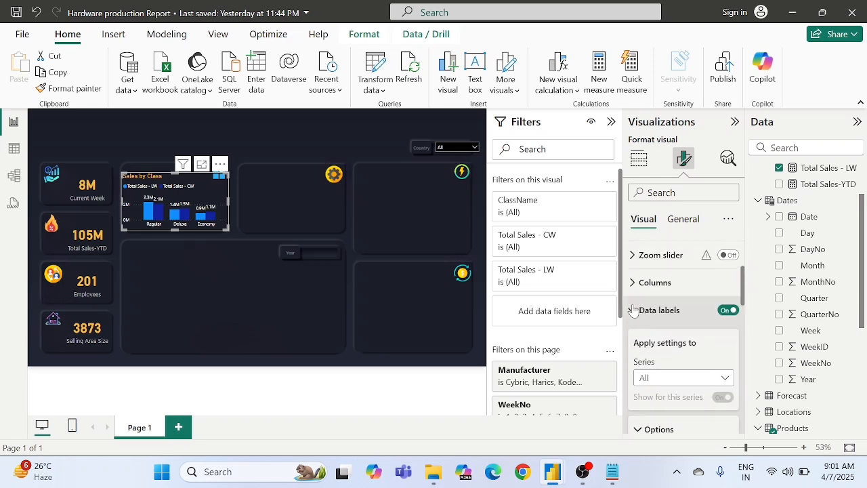
scroll(633, 310, up, 3)
Step: Open the Sales by Class chart's column colour settings for the Total Sales - LW series
scroll(635, 309, down, 1)
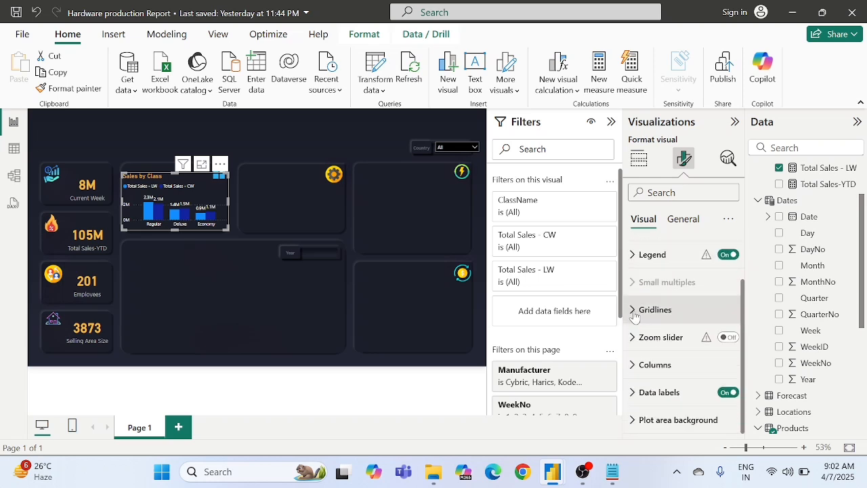
click(642, 370)
scroll(642, 374, down, 5)
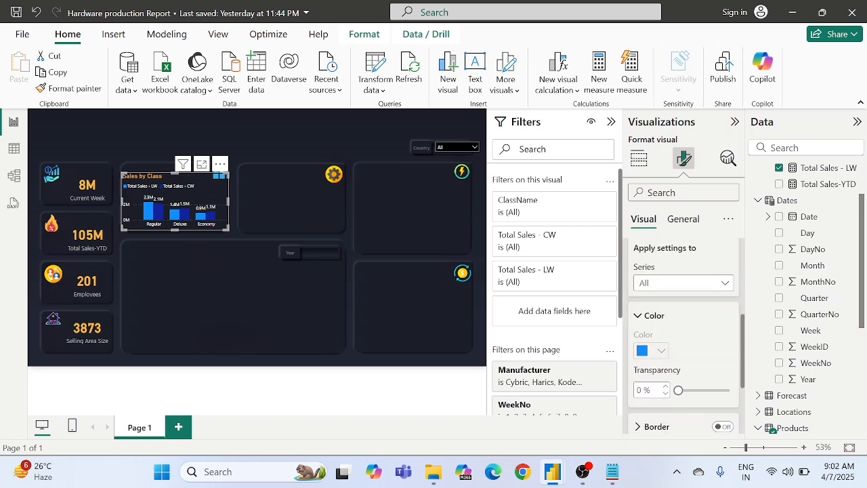
click(659, 285)
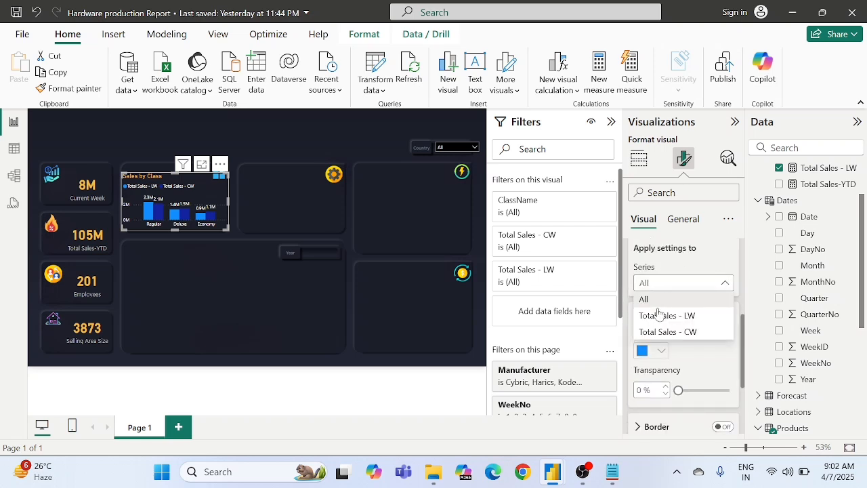
click(663, 274)
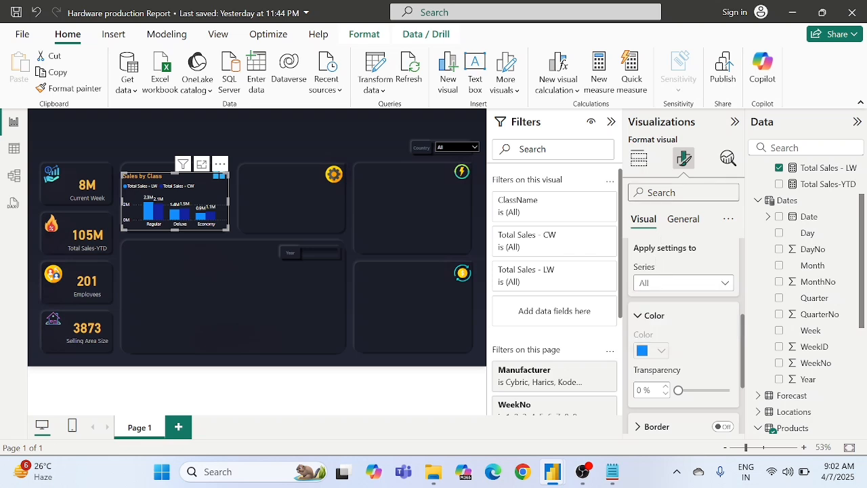
click(654, 282)
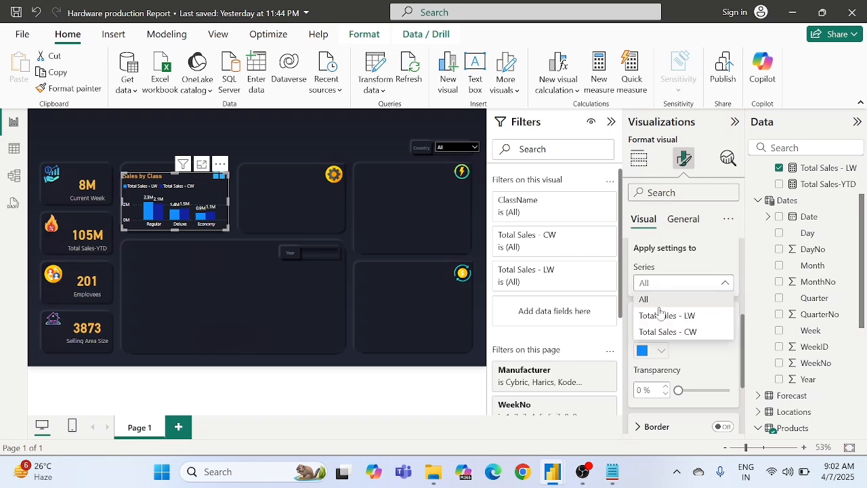
click(658, 314)
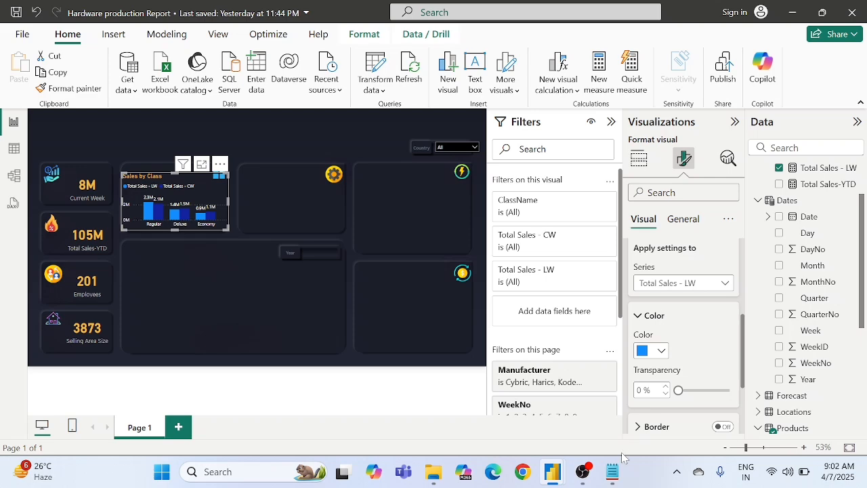
Step: Copy the Last week colour code from the Notepad colour list and set the Total Sales - LW columns to #BE9999
click(612, 472)
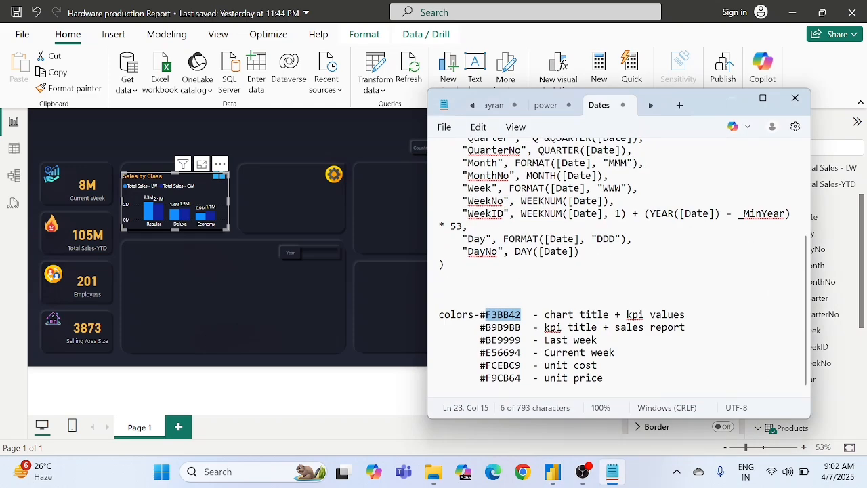
double_click(495, 341)
key(ctrl+c)
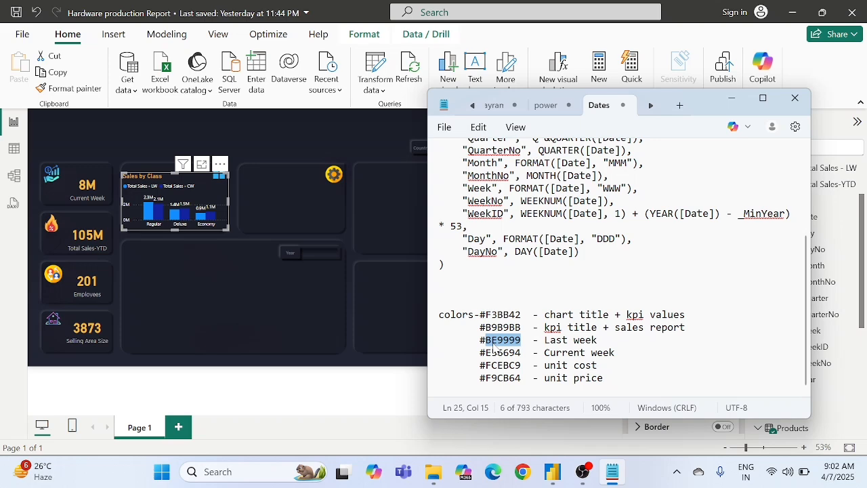
click(732, 96)
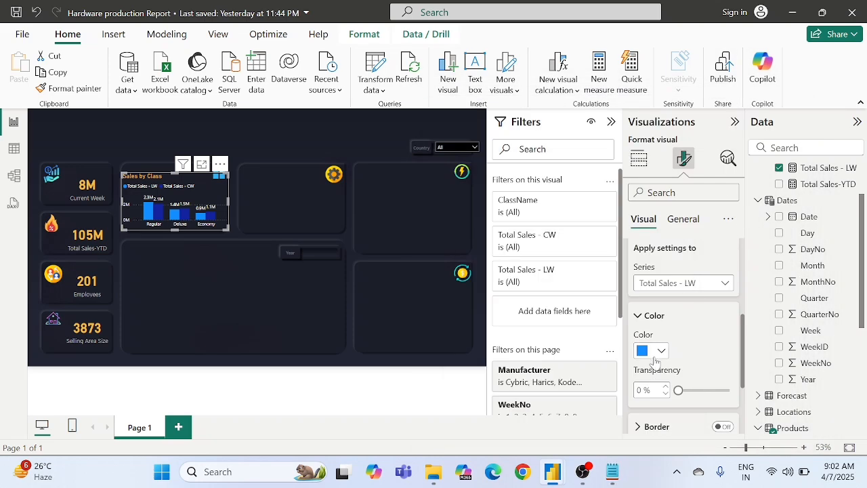
click(653, 357)
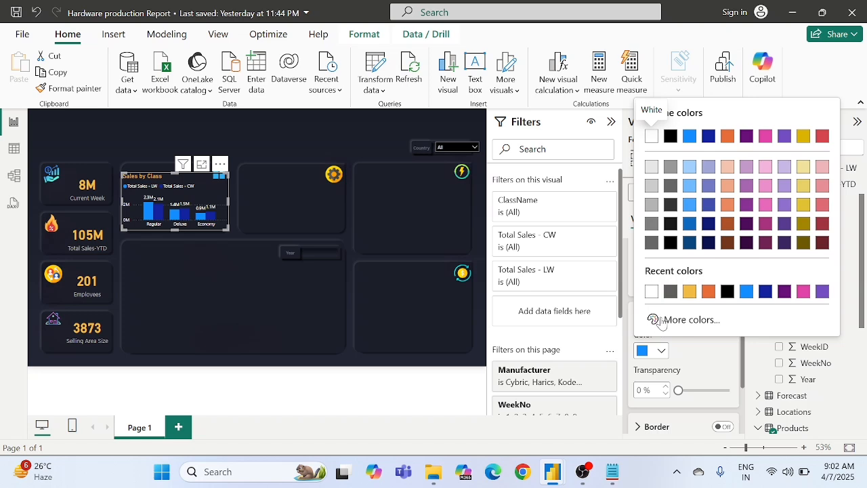
click(662, 318)
key(ctrl+v)
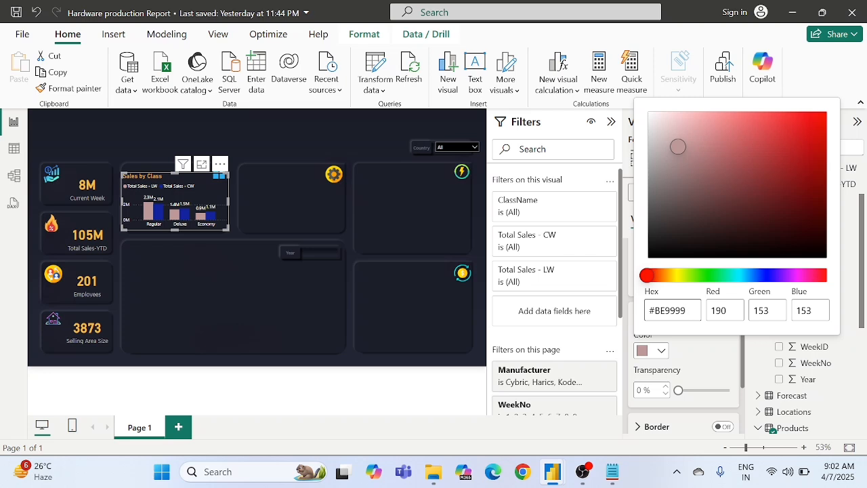
key(shift+Left)
key(shift+Left)
key(shift+Left)
key(shift+Left)
click(698, 363)
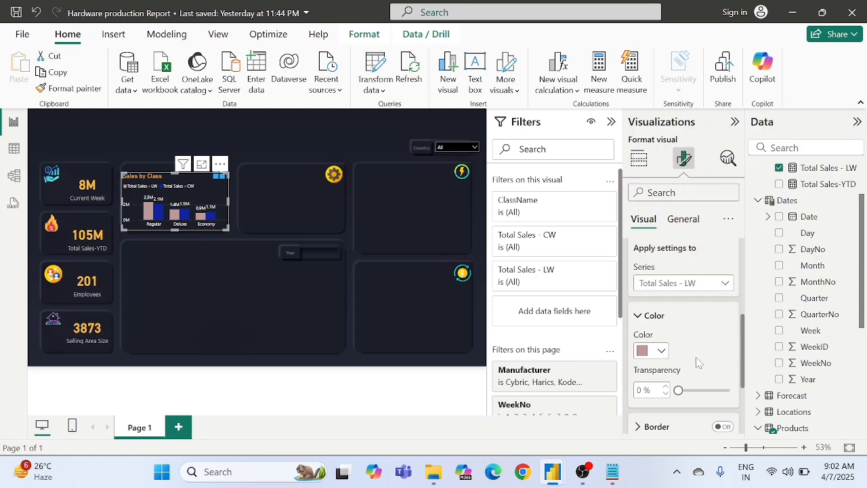
Step: Copy the Current week colour code from the Notepad colour list and set the Total Sales - CW columns to #E56694
click(689, 284)
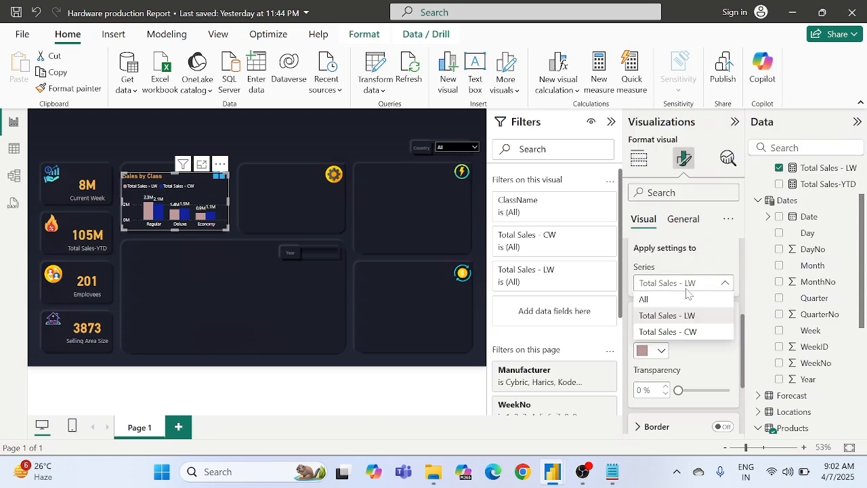
click(677, 332)
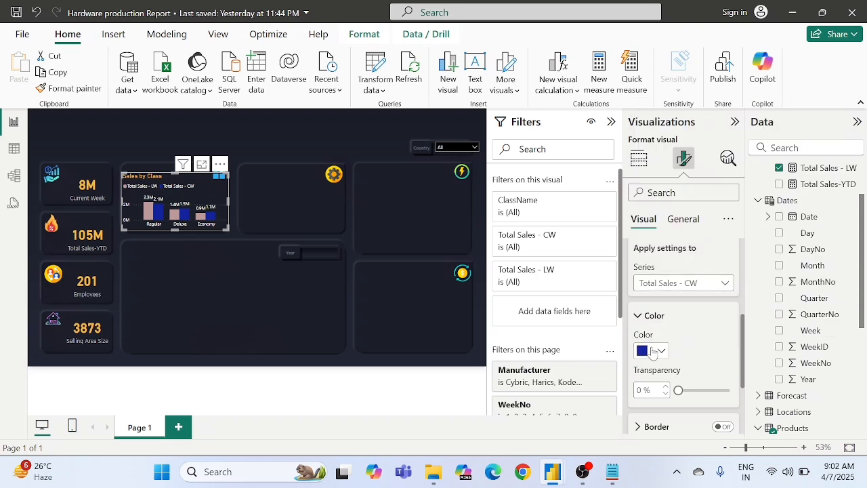
click(652, 351)
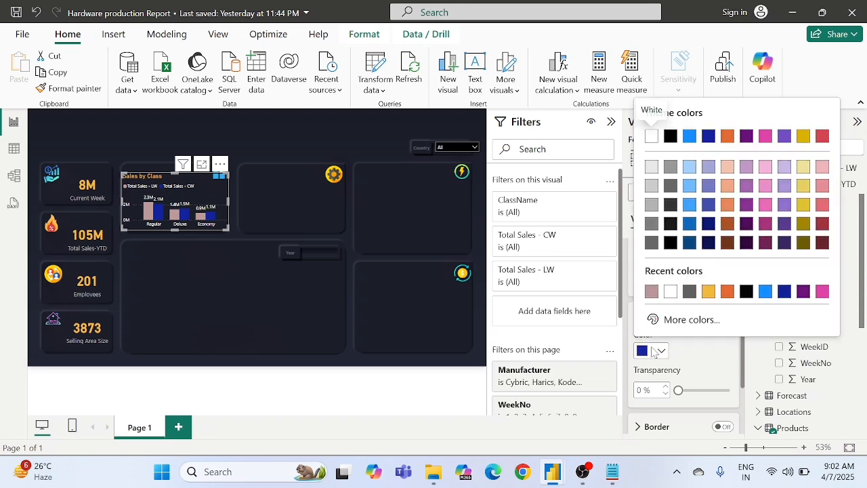
click(615, 481)
double_click(503, 353)
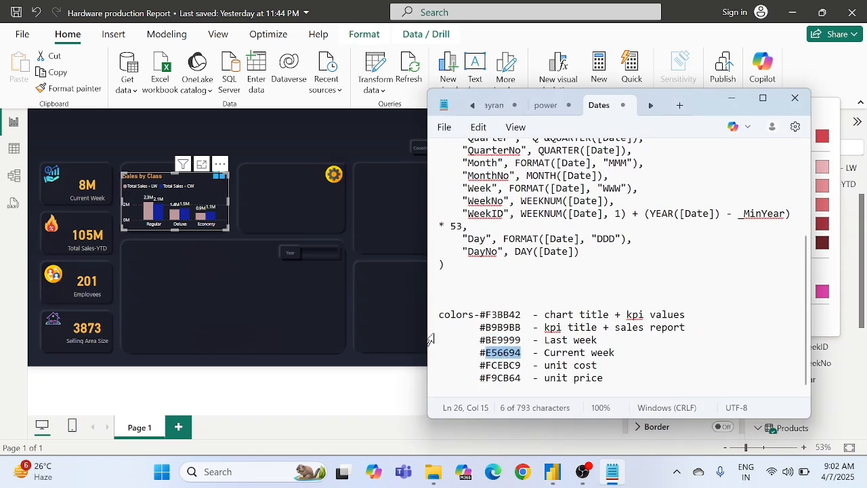
click(343, 315)
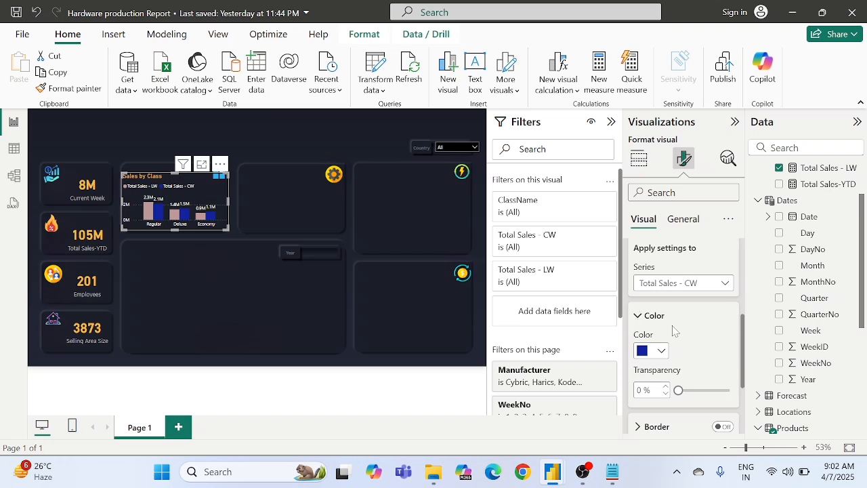
click(650, 350)
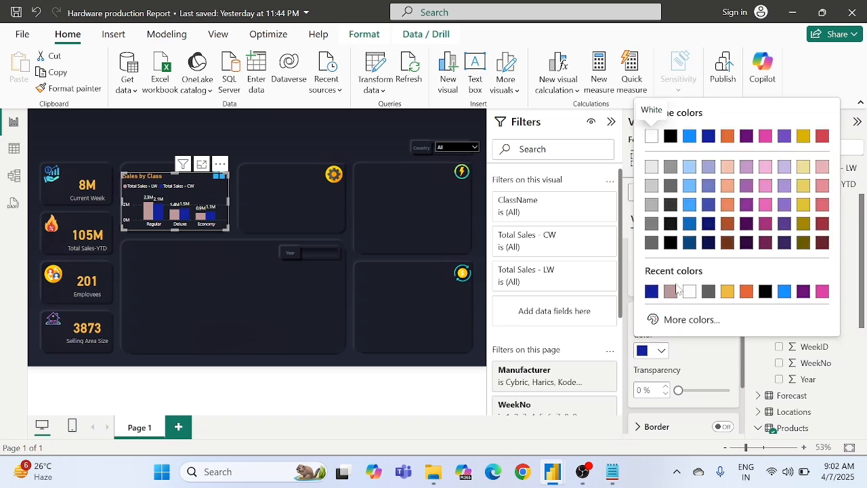
click(671, 318)
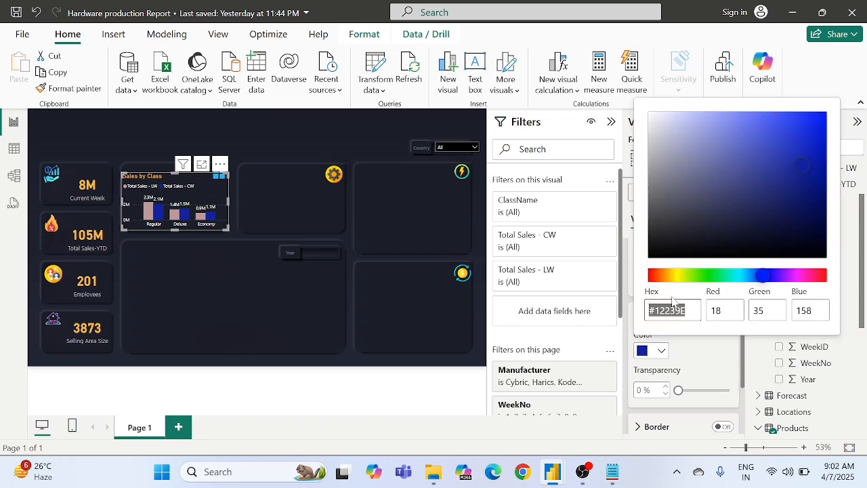
text(#E56694)
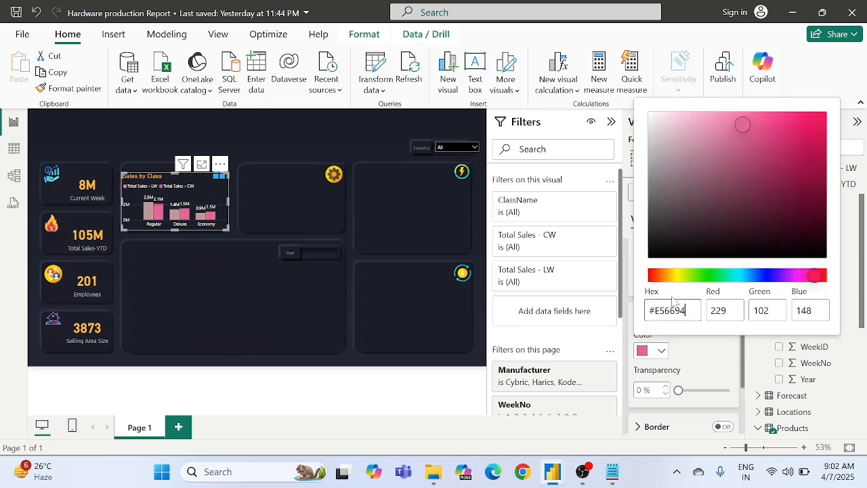
click(705, 357)
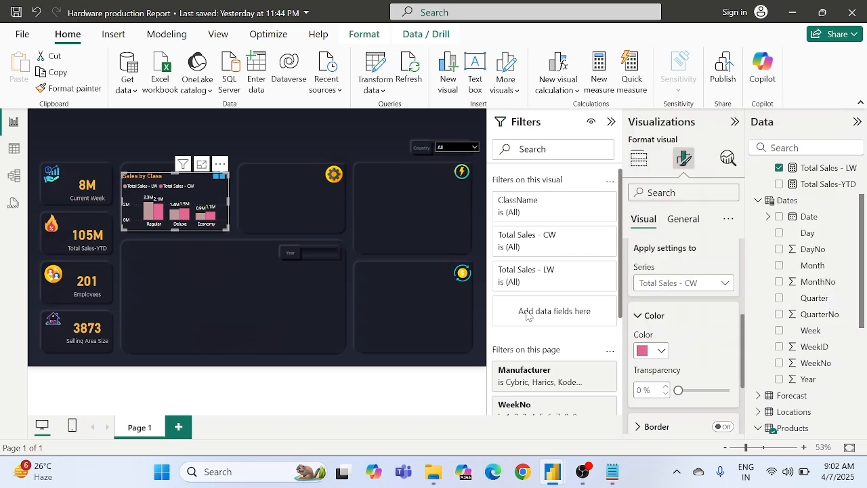
click(649, 352)
click(684, 319)
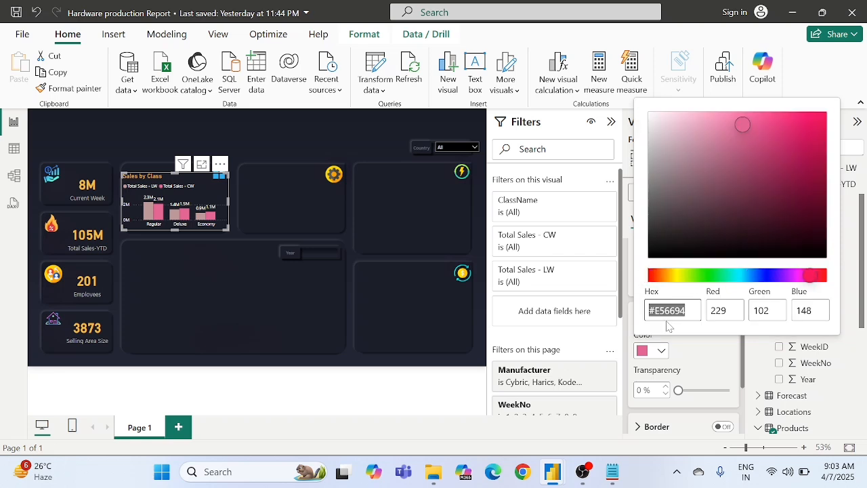
click(687, 312)
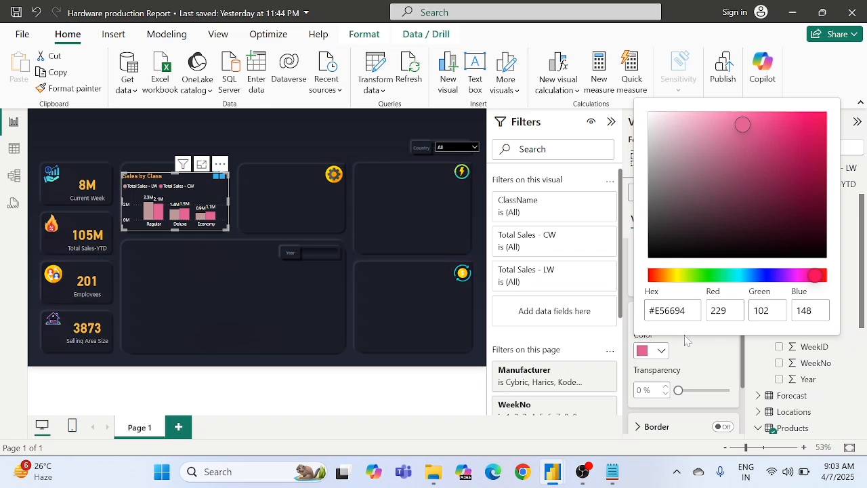
click(248, 230)
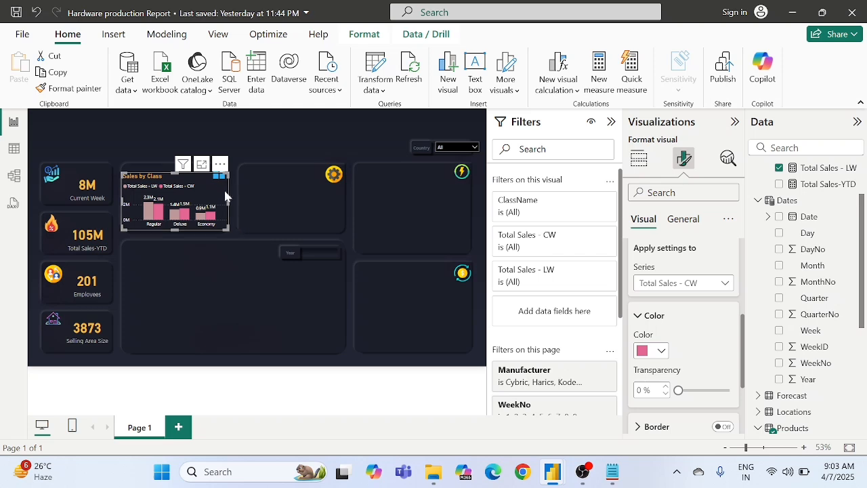
Step: Enlarge the Sales by Class chart slightly upward within its background card
drag(225, 174, 226, 170)
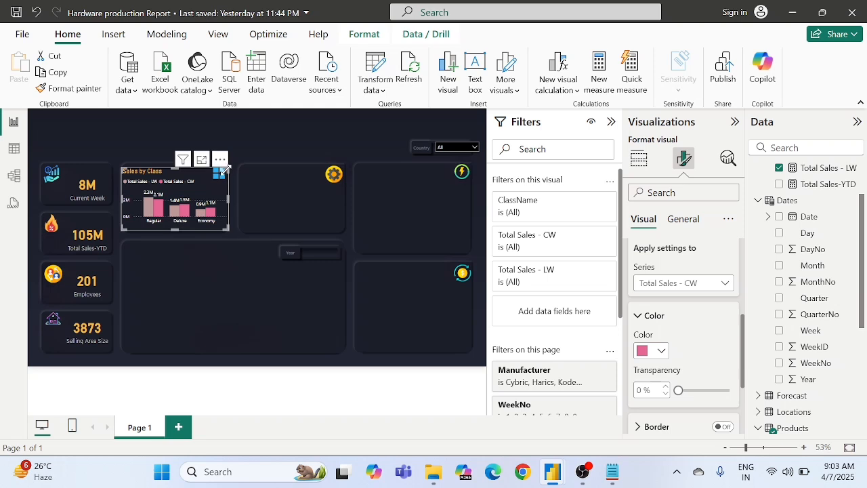
click(241, 226)
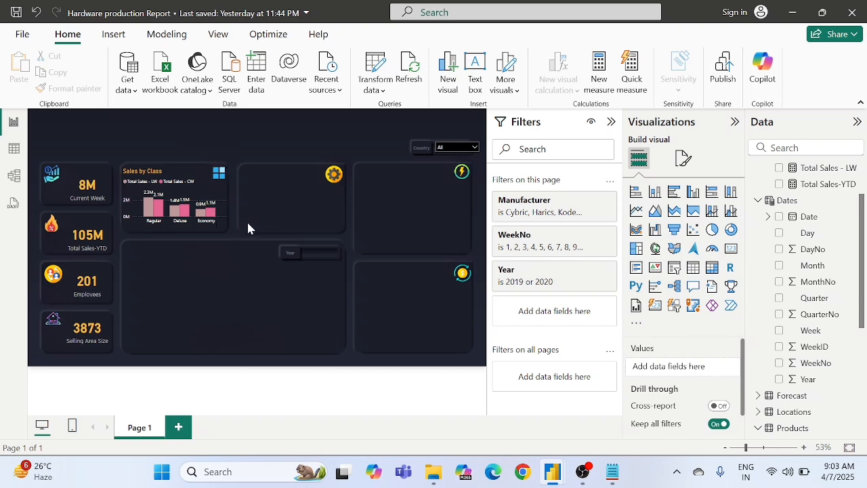
Step: Rename the Total Sales - LW value to "Last Week" for the Sales by Class chart only
click(190, 183)
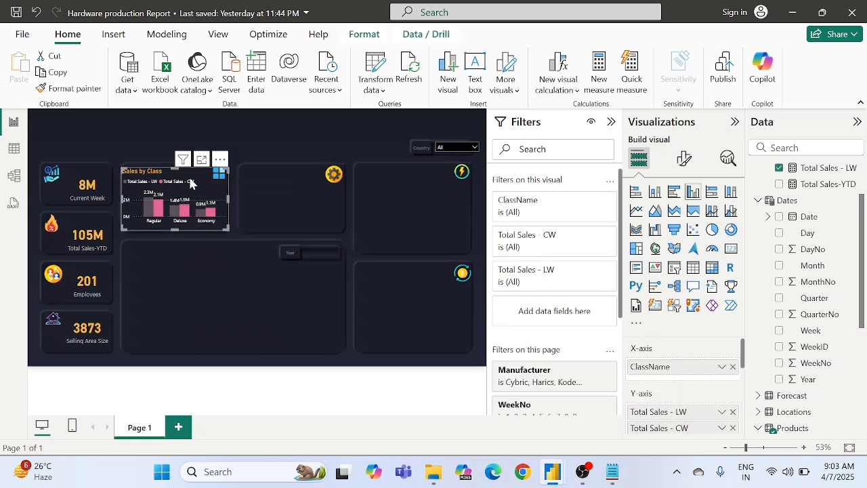
right_click(670, 391)
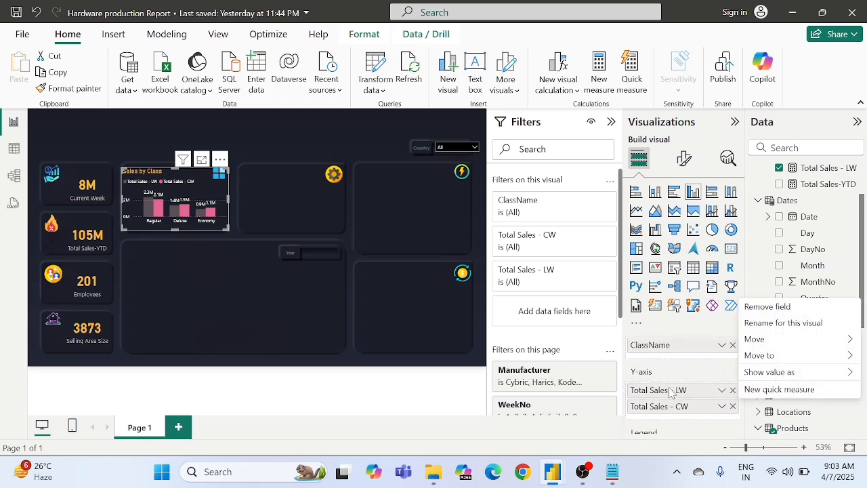
click(773, 324)
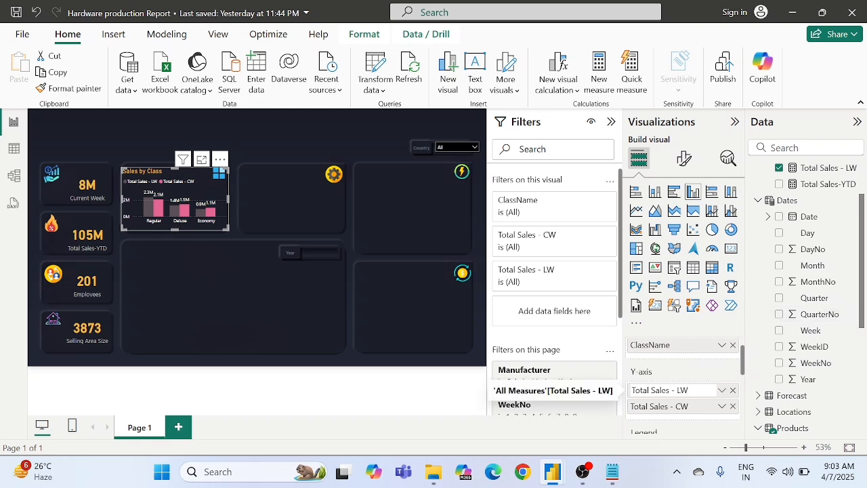
key(Left)
key(Left)
key(BackSpace)
key(BackSpace)
key(BackSpace)
key(BackSpace)
key(BackSpace)
key(BackSpace)
key(BackSpace)
key(BackSpace)
key(BackSpace)
key(BackSpace)
key(BackSpace)
key(BackSpace)
key(BackSpace)
key(BackSpace)
text(ast W)
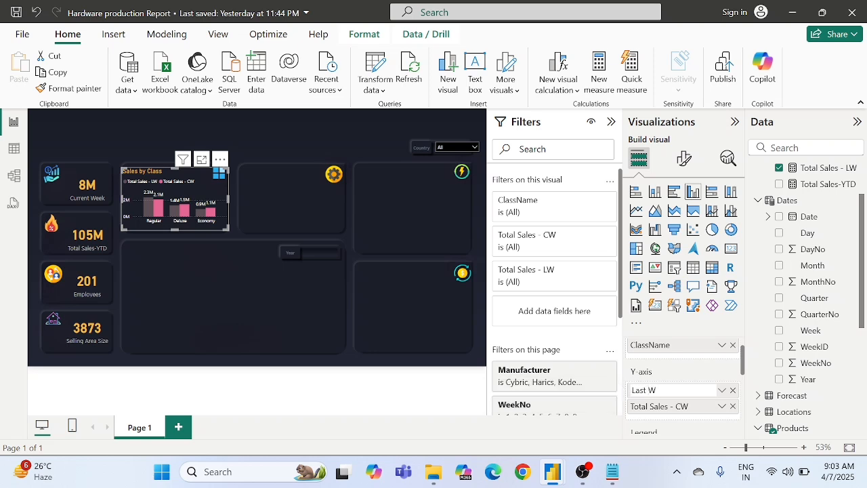
text(eek)
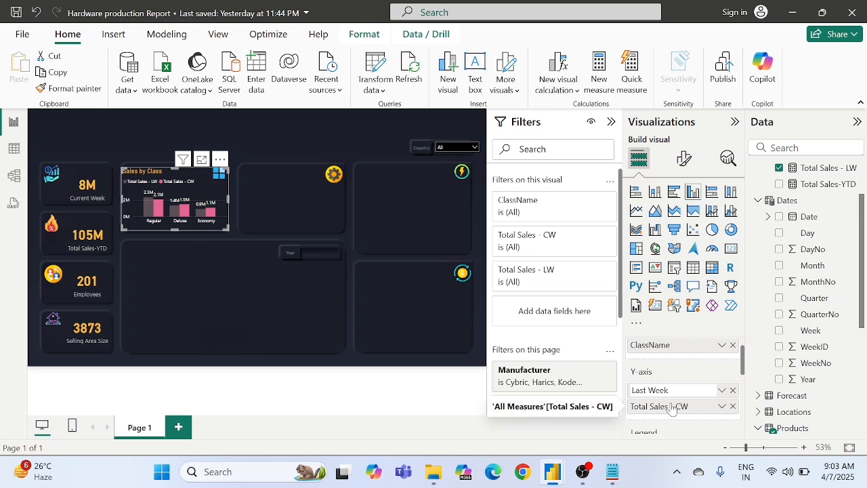
key(Return)
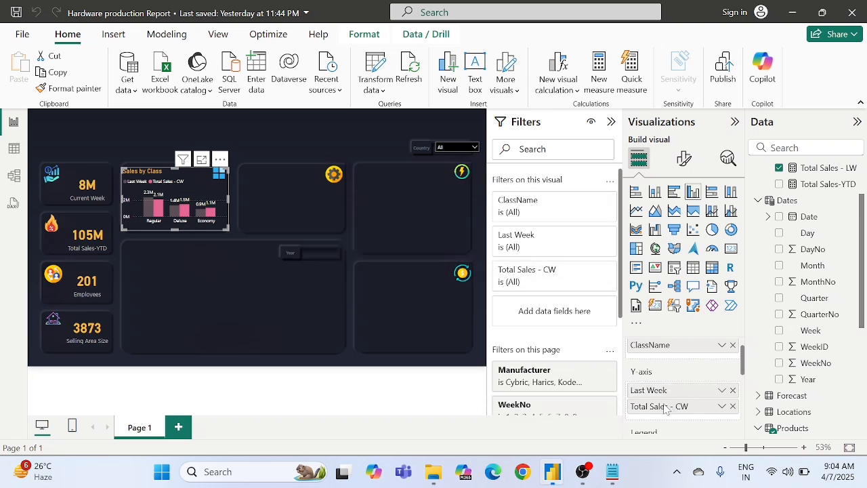
Step: Rename the Total Sales - CW value to "Current Week" for the Sales by Class chart only
click(722, 406)
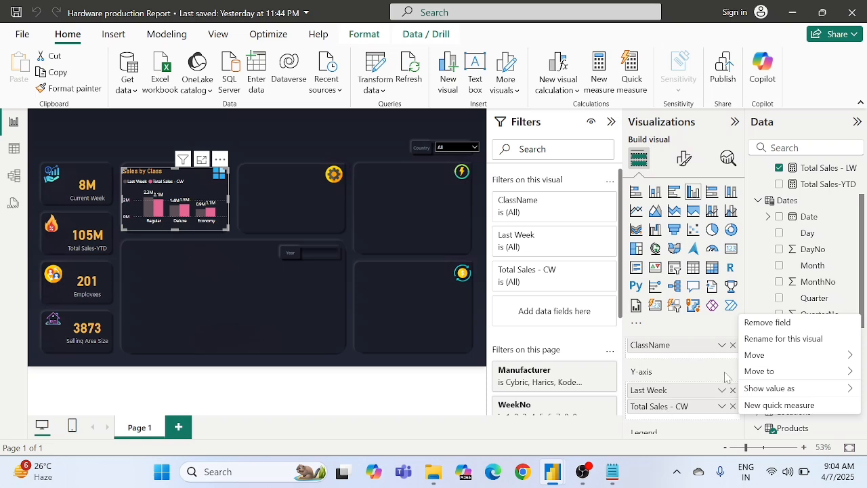
click(772, 339)
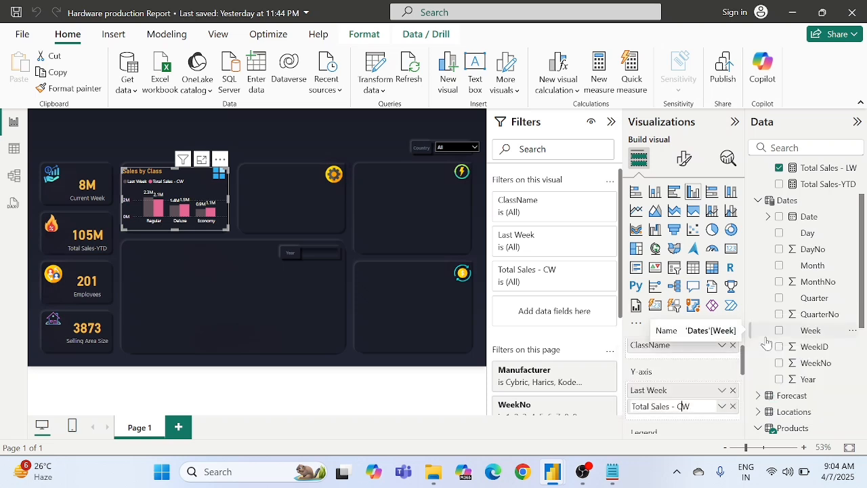
text(urrent Week)
key(BackSpace)
key(BackSpace)
key(BackSpace)
key(BackSpace)
key(BackSpace)
key(BackSpace)
key(BackSpace)
key(BackSpace)
key(BackSpace)
key(BackSpace)
key(BackSpace)
key(BackSpace)
key(BackSpace)
key(BackSpace)
key(Return)
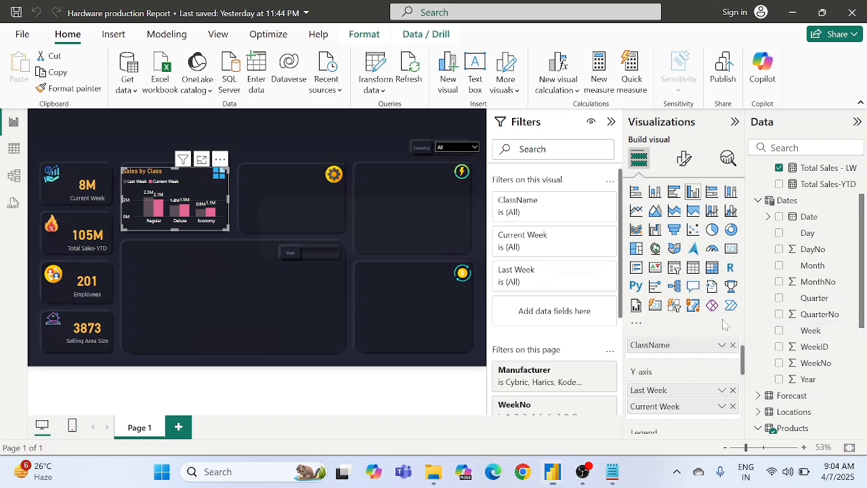
click(299, 242)
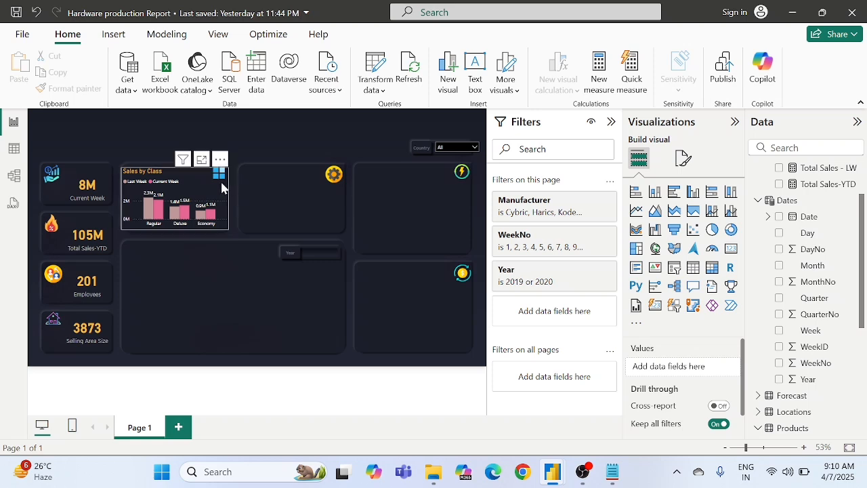
Step: Duplicate the Sales by Class chart and place the copy on the neighbouring card with the gear icon
click(222, 188)
click(290, 201)
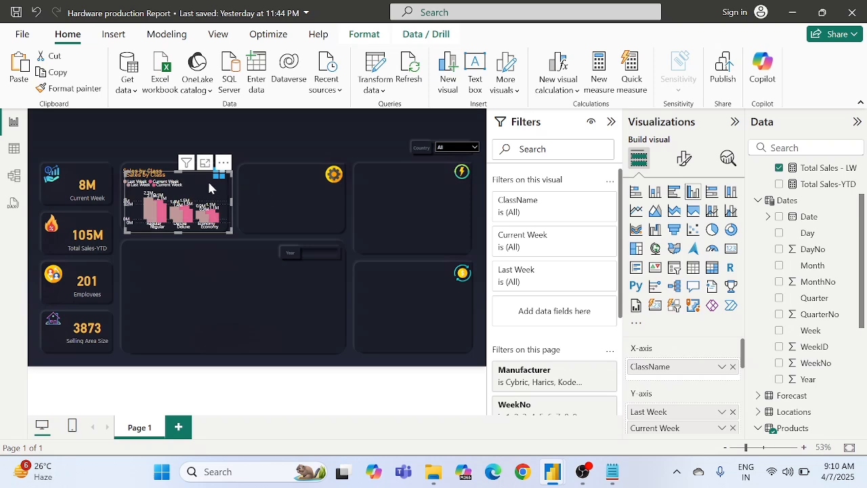
drag(195, 182, 325, 183)
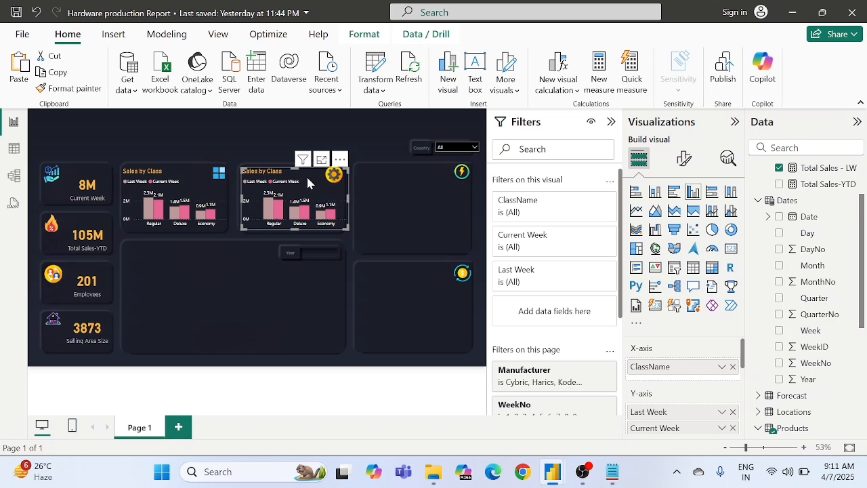
Step: Replace ClassName with Manufacturer on the X-axis of the copied chart on the gear-icon card
click(734, 367)
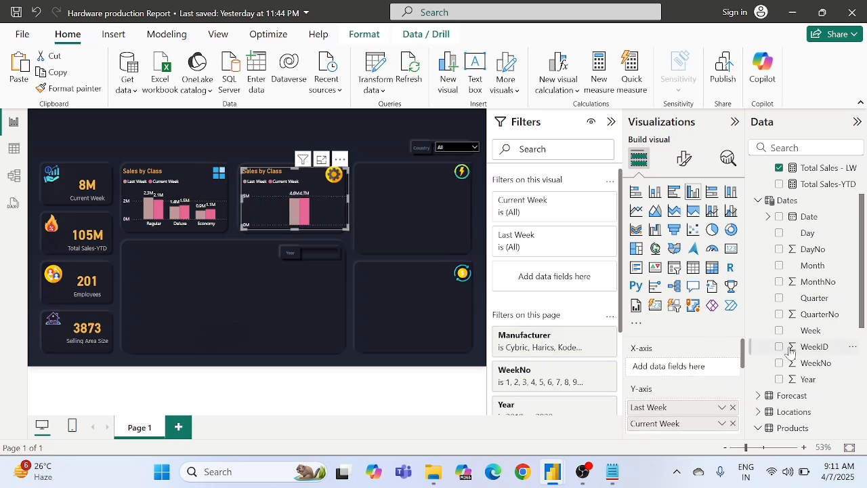
scroll(806, 385, down, 4)
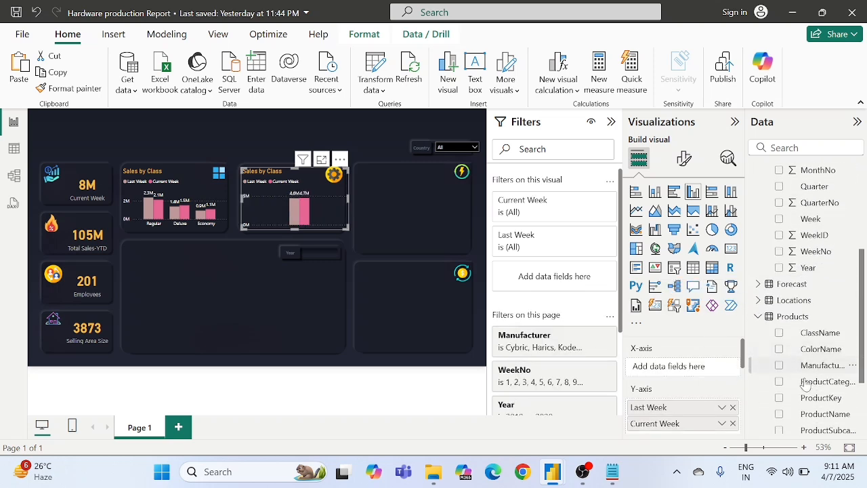
scroll(809, 363, down, 1)
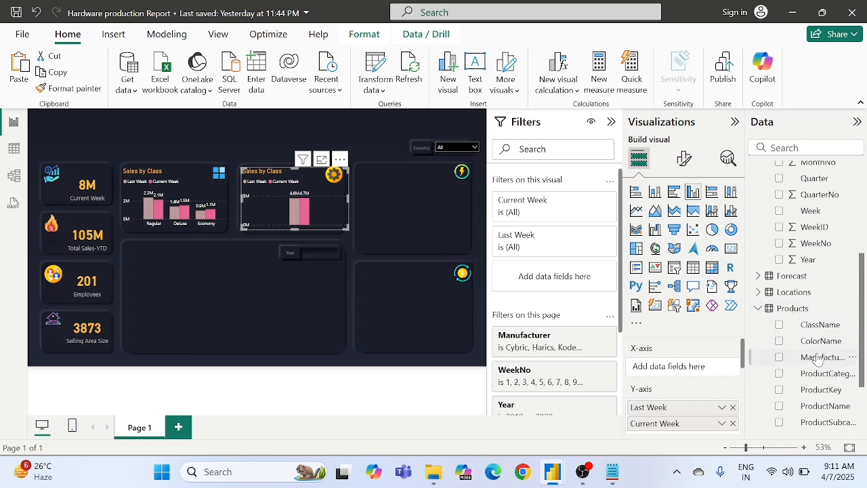
drag(818, 358, 670, 368)
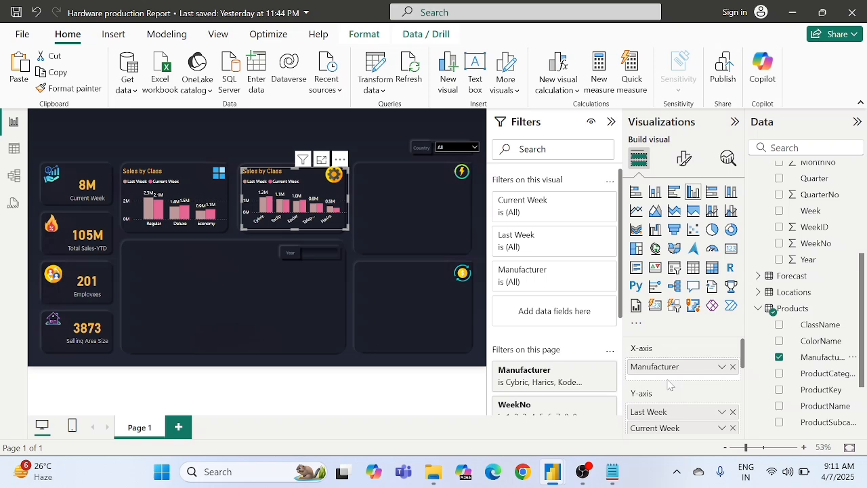
Step: Replace the Last Week and Current Week values on the copied chart's Y-axis with SalesAmount from the Sales table
click(732, 412)
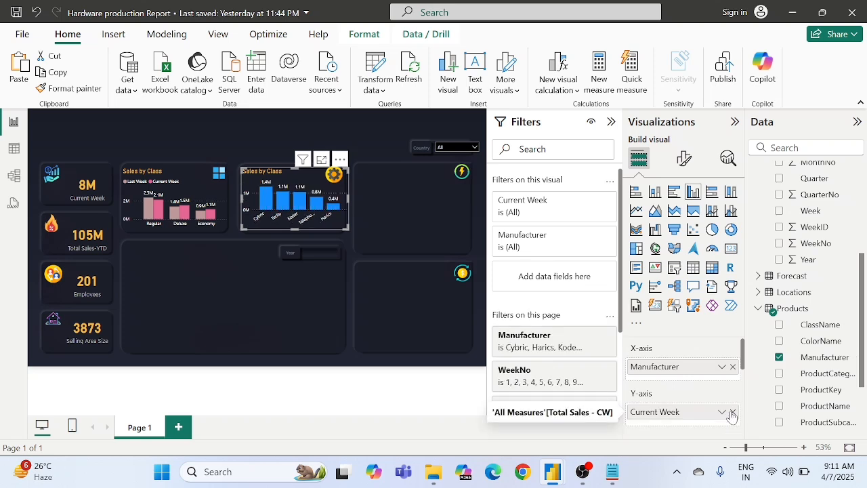
click(733, 412)
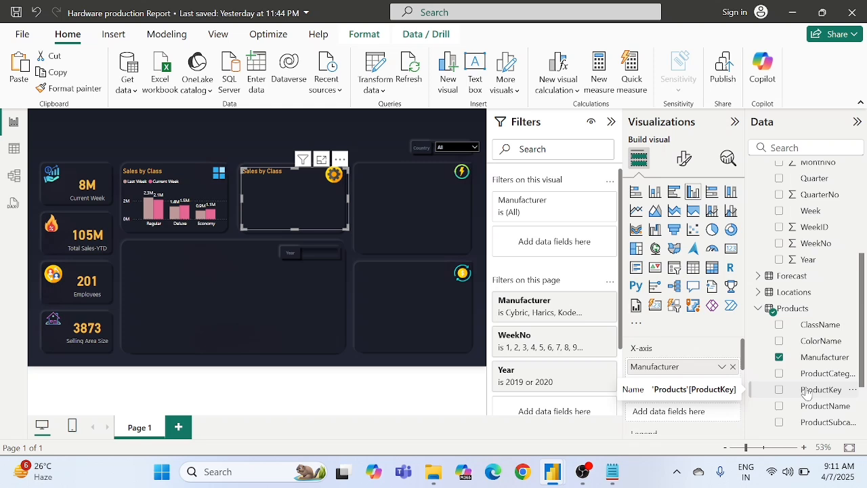
scroll(807, 383, down, 2)
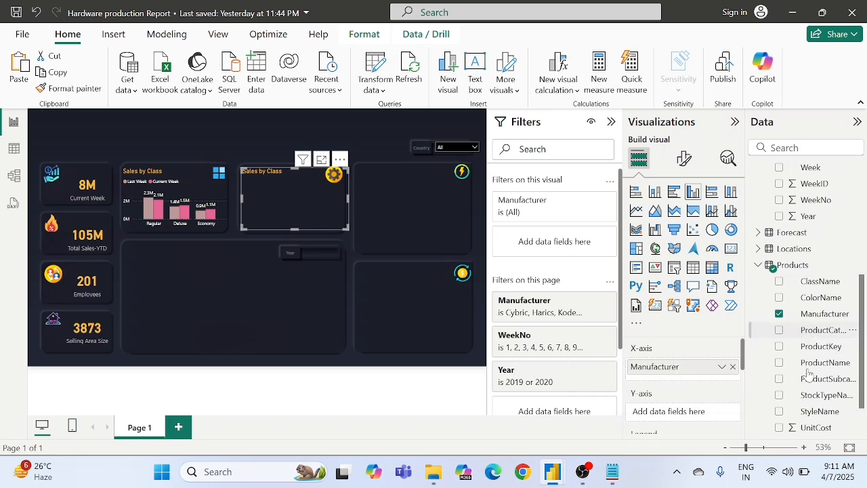
scroll(809, 372, down, 1)
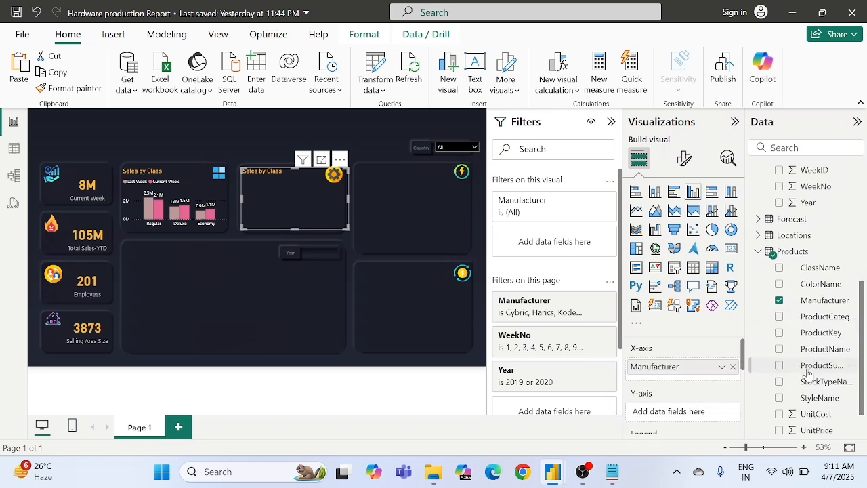
scroll(808, 373, down, 2)
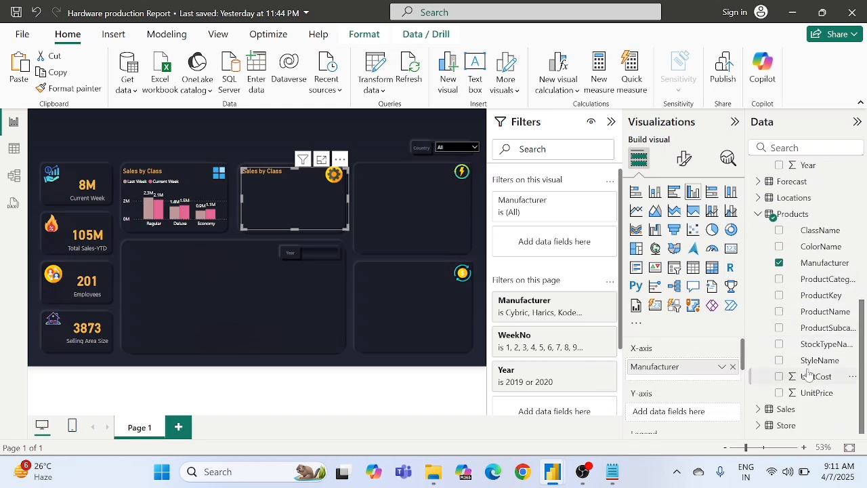
click(758, 410)
scroll(813, 380, down, 5)
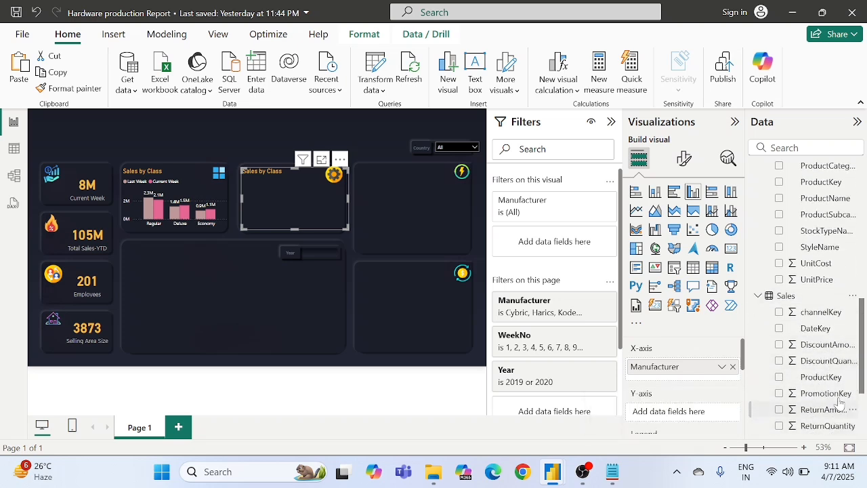
scroll(834, 400, down, 4)
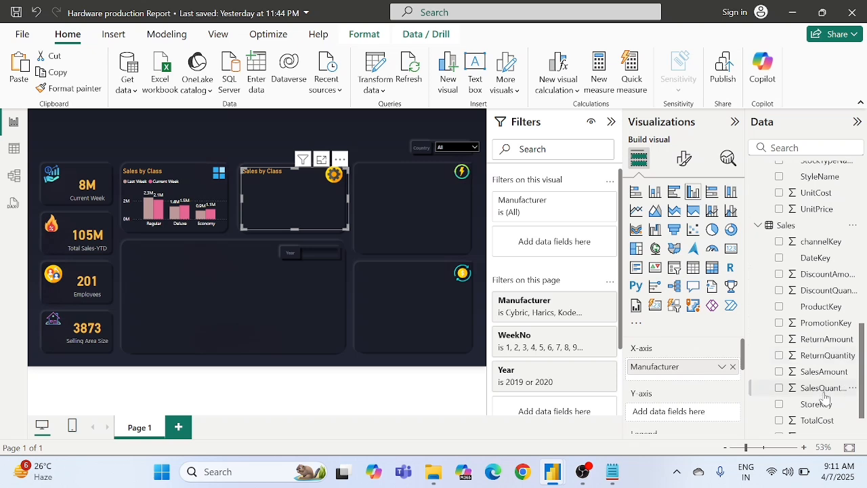
drag(822, 371, 678, 414)
Step: Add Year from the Dates table as the legend of the manufacturer chart
scroll(679, 414, down, 1)
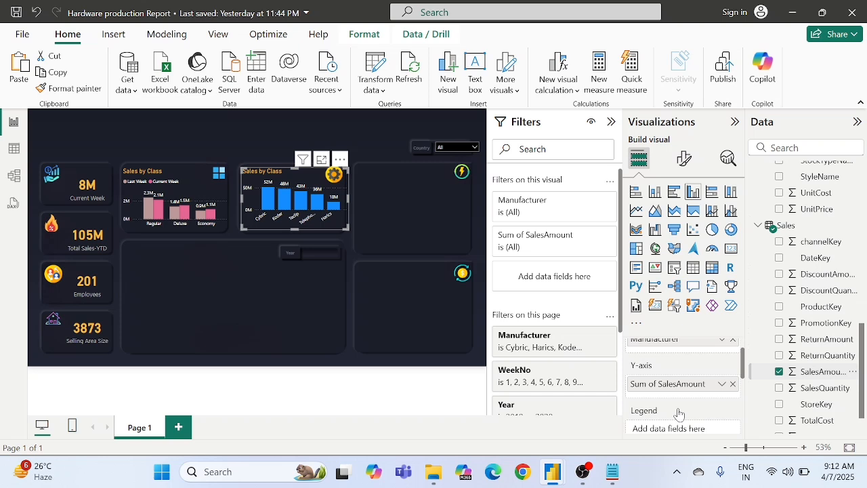
scroll(679, 414, down, 1)
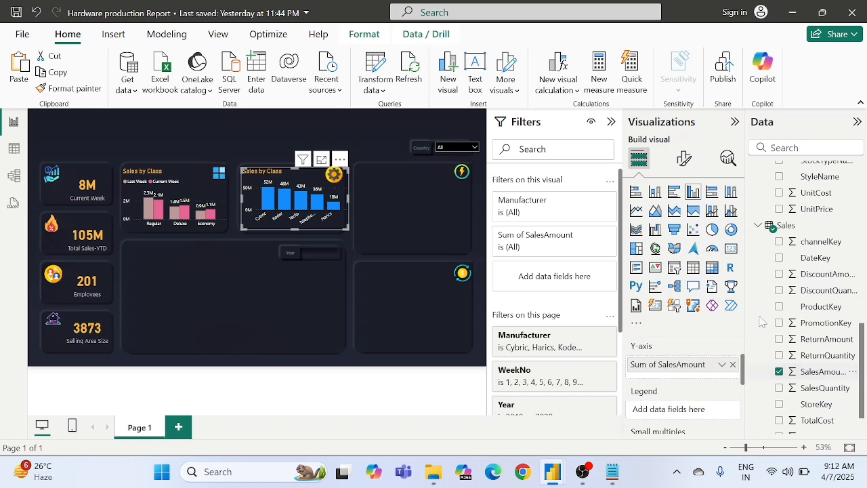
scroll(822, 254, up, 3)
scroll(821, 256, up, 4)
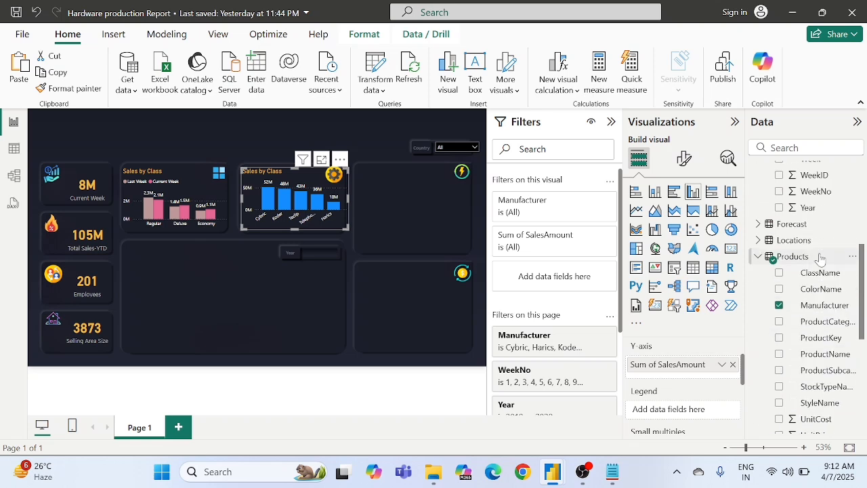
drag(803, 261, 682, 410)
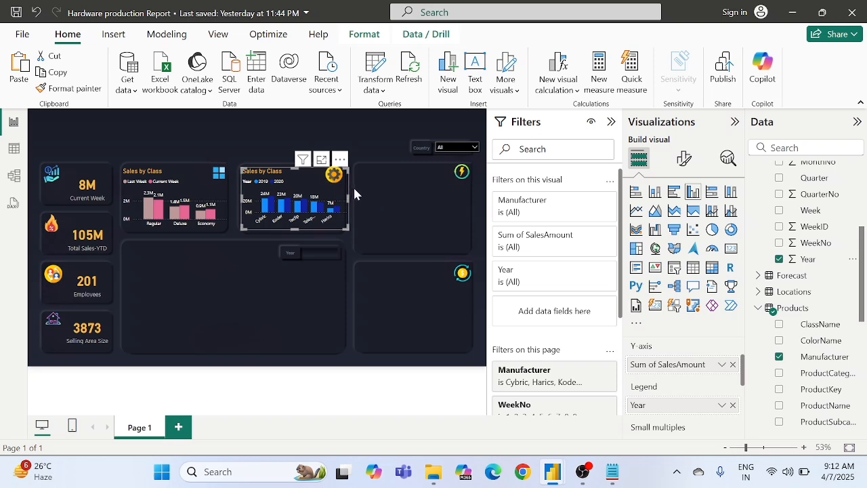
Step: Colour the manufacturer chart's 2019 columns with the recently used dusty rose that matches the Last Week columns
click(678, 159)
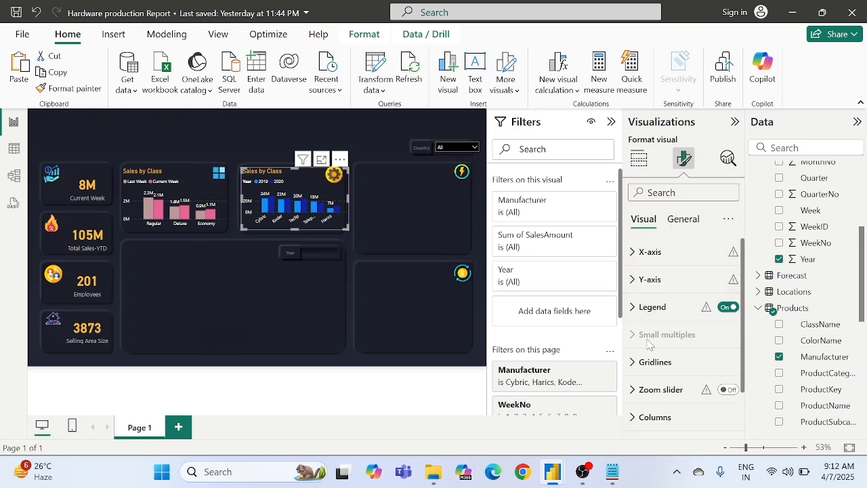
scroll(647, 342, down, 1)
click(637, 366)
scroll(651, 359, down, 2)
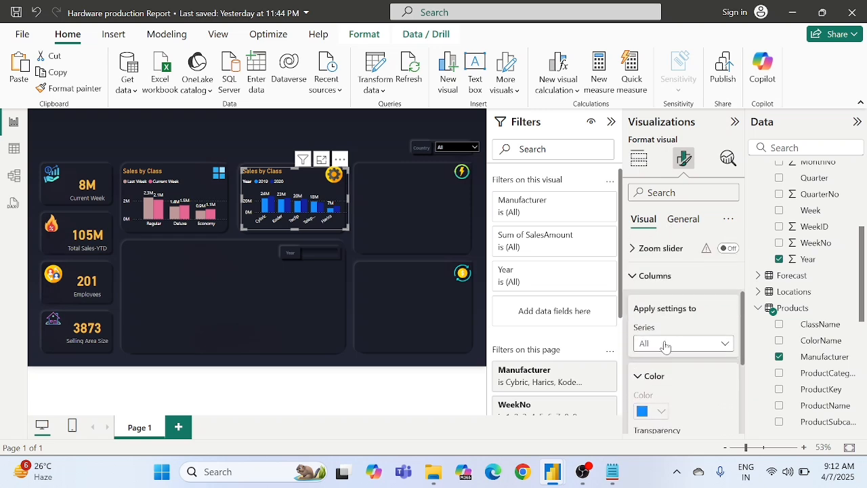
click(664, 344)
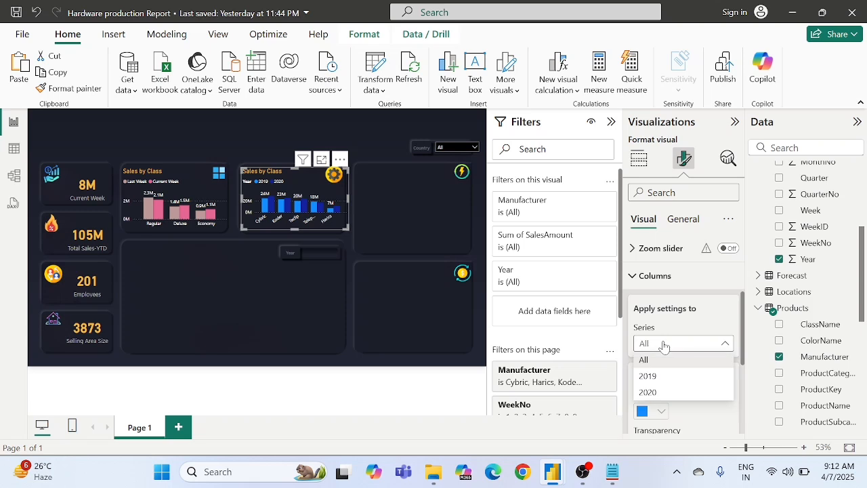
click(651, 375)
scroll(655, 386, down, 1)
scroll(655, 386, down, 1)
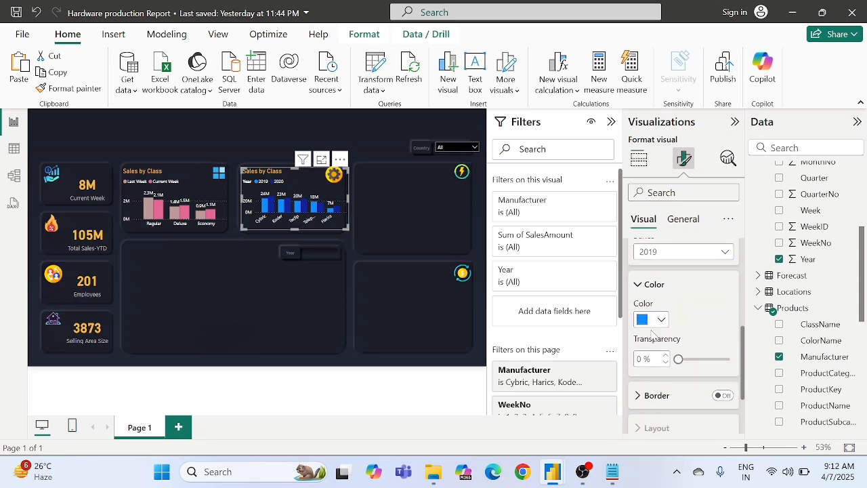
click(649, 322)
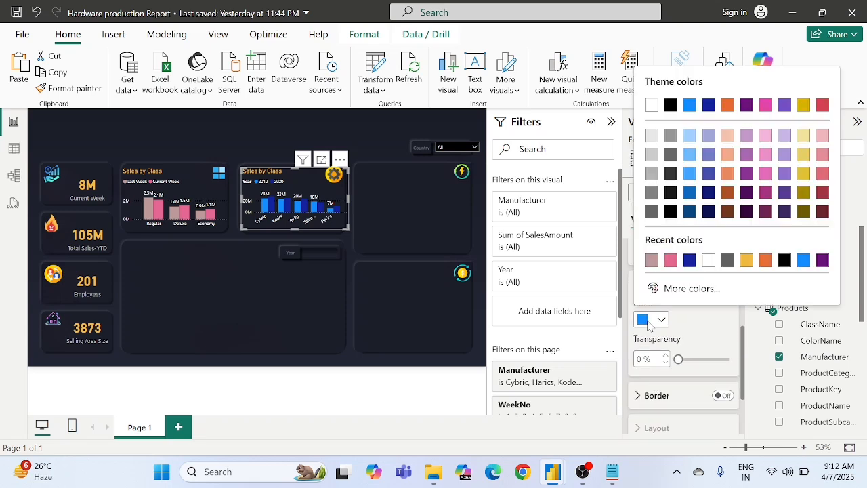
click(678, 292)
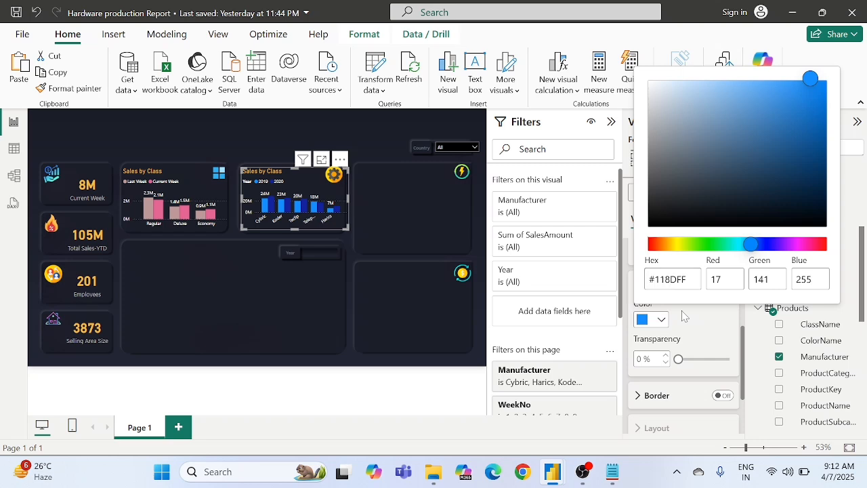
click(690, 320)
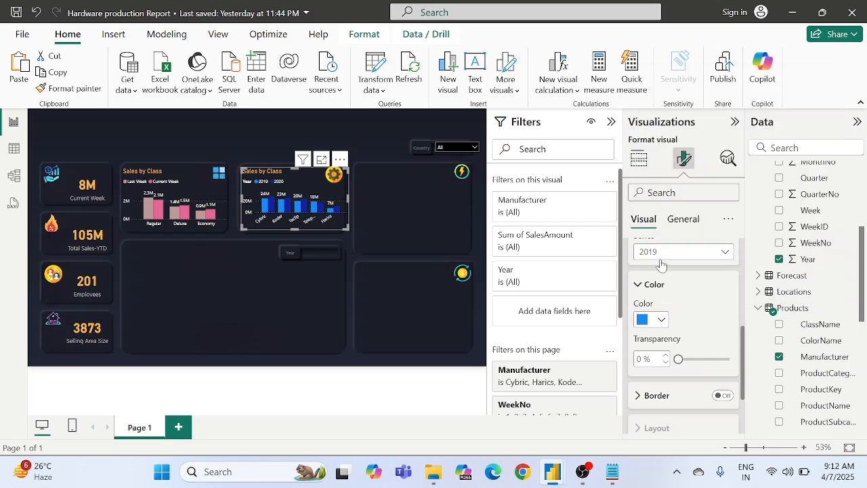
click(646, 323)
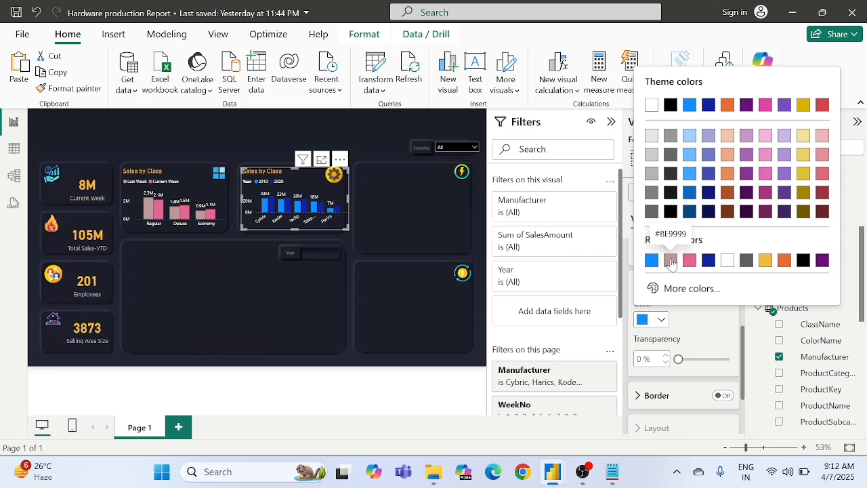
click(673, 261)
Step: Colour the manufacturer chart's 2020 columns with the recently used pink #E56694
scroll(678, 291, up, 2)
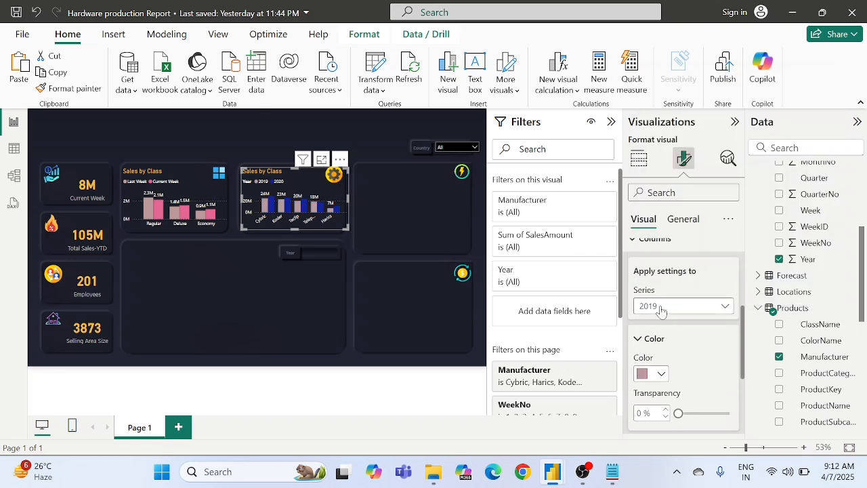
click(658, 308)
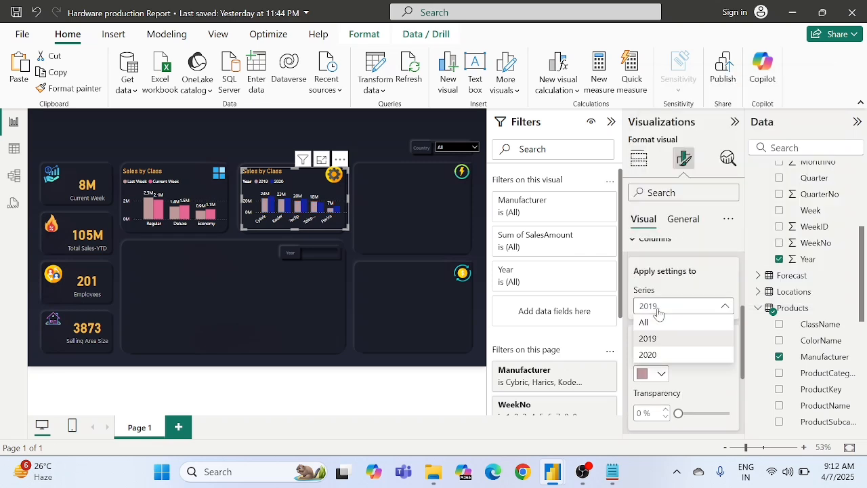
click(650, 355)
scroll(702, 345, down, 1)
scroll(703, 344, down, 1)
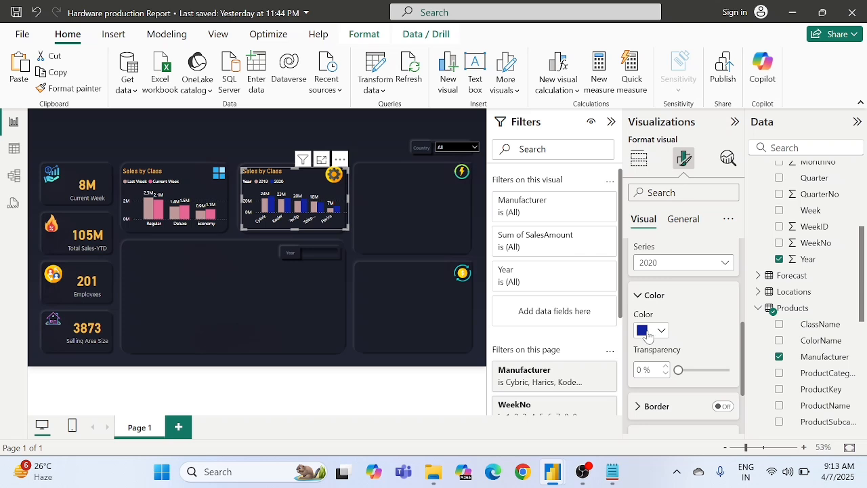
click(651, 330)
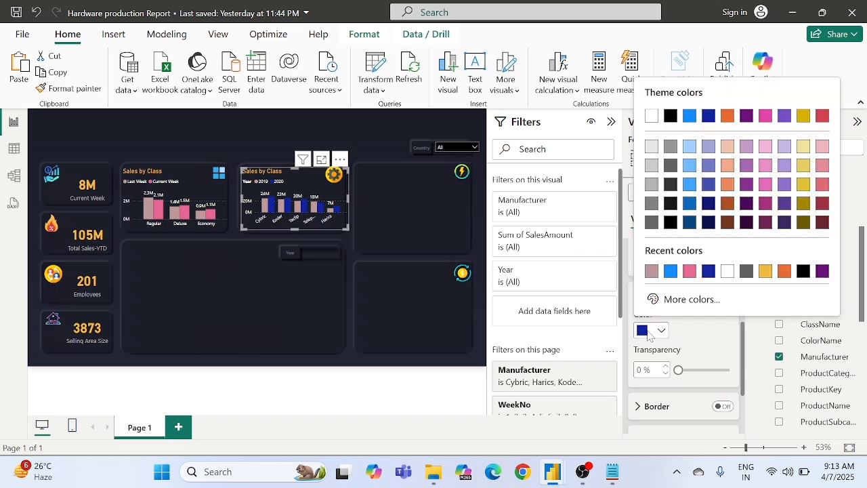
click(689, 271)
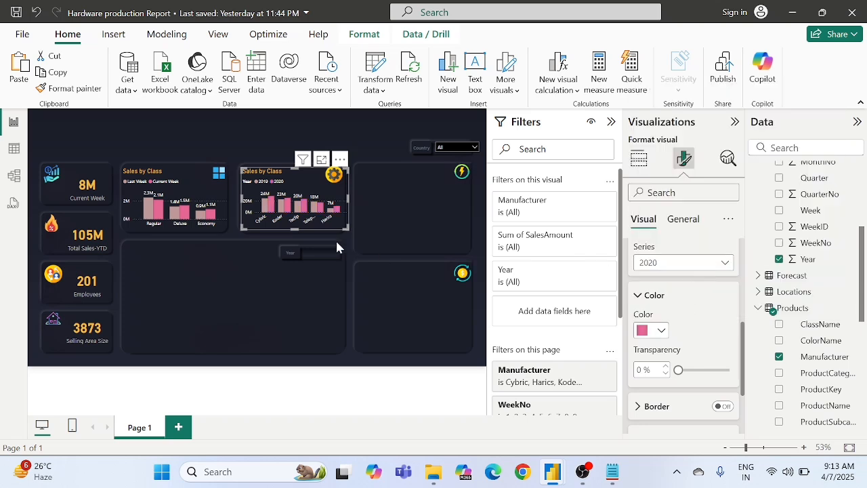
click(286, 271)
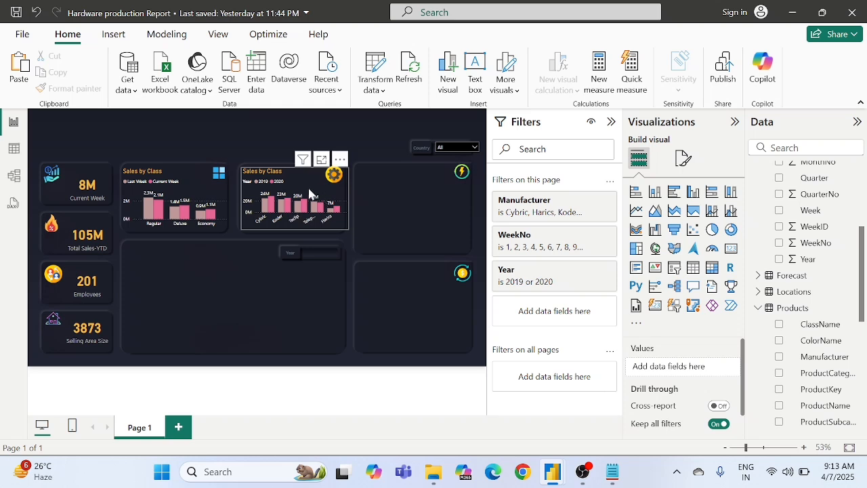
Step: Change the title of the chart on the gear-icon card to "Sales by Manufacturer"
click(300, 183)
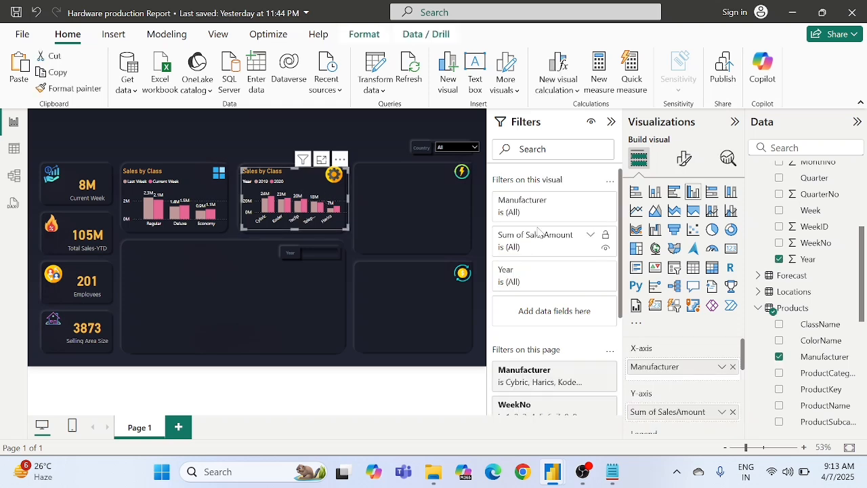
click(684, 160)
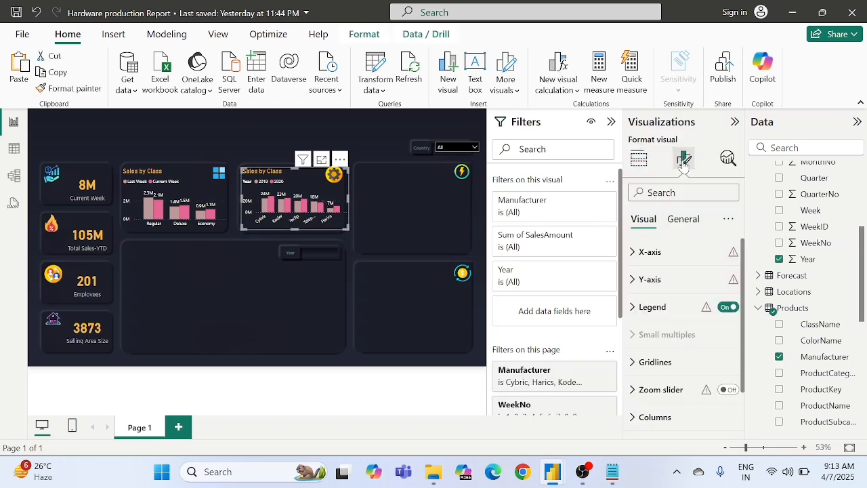
click(676, 224)
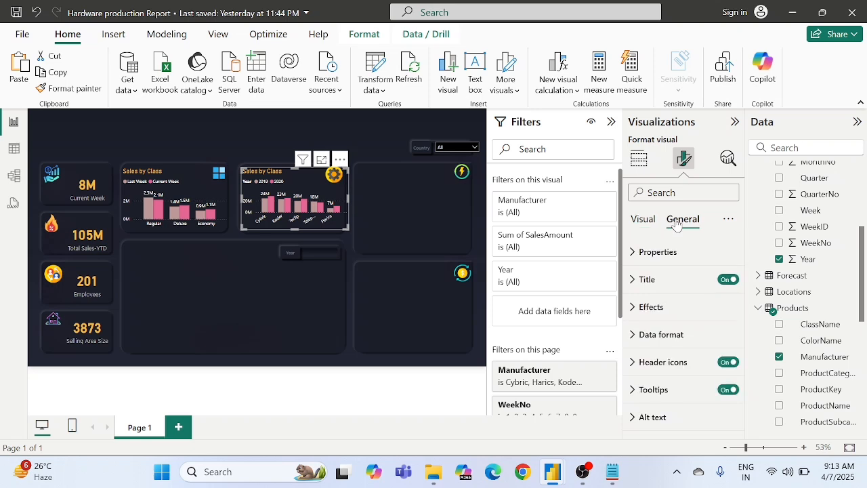
click(657, 276)
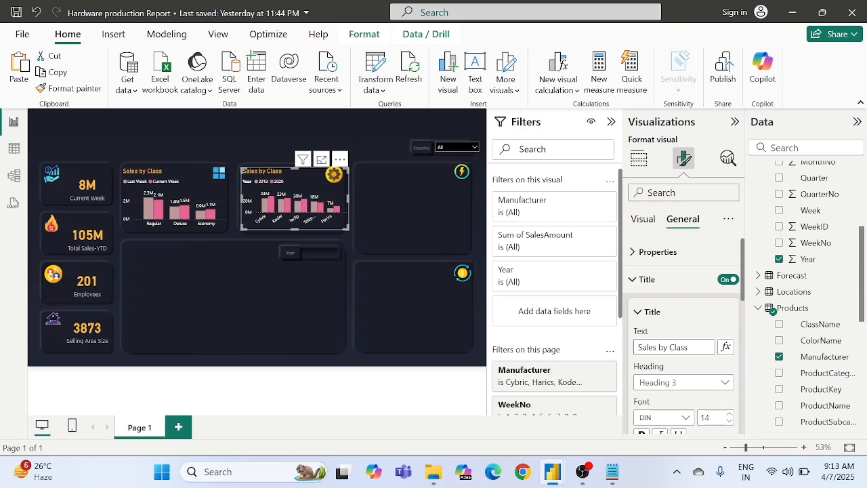
double_click(679, 347)
key(BackSpace)
text(Manufact)
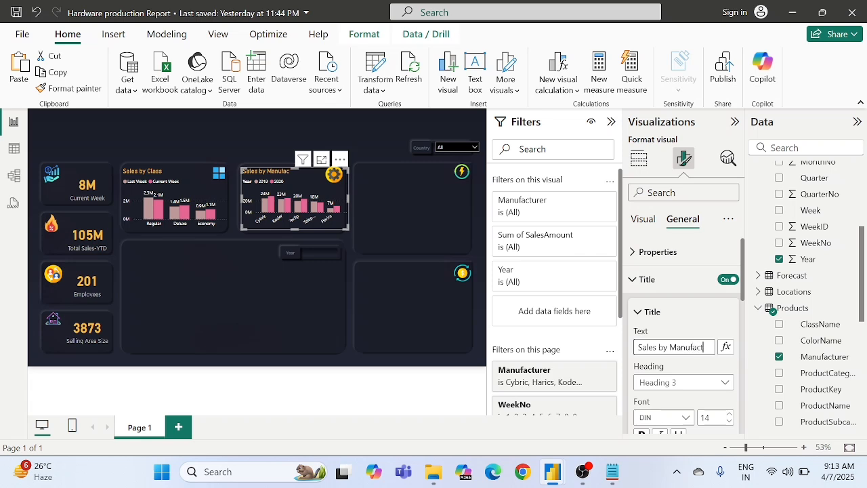
text(urer)
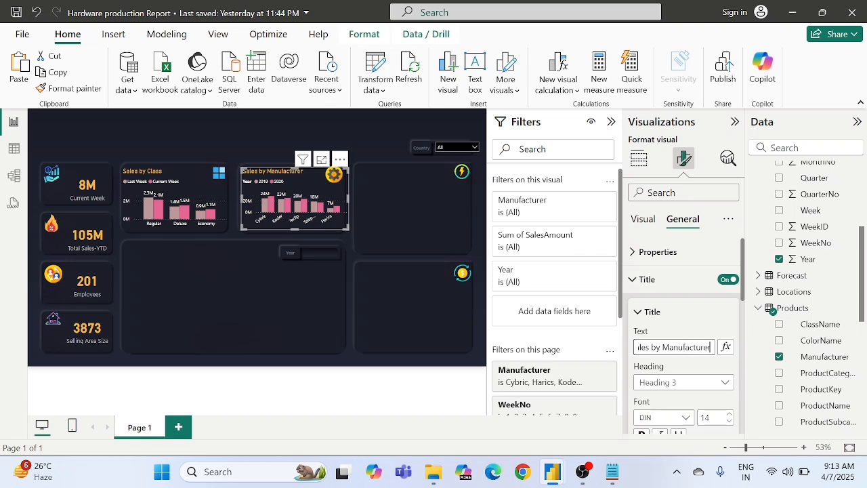
Step: Insert a clustered bar chart and size it to fill the card with the lightning icon
key(Return)
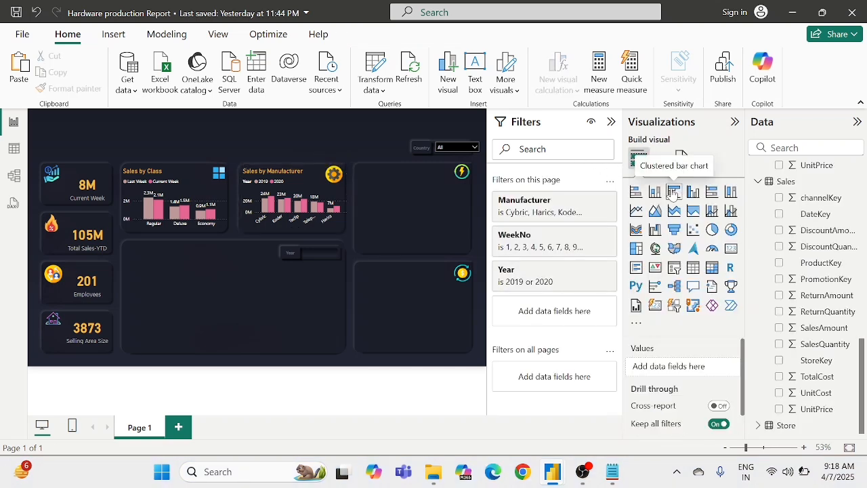
click(674, 192)
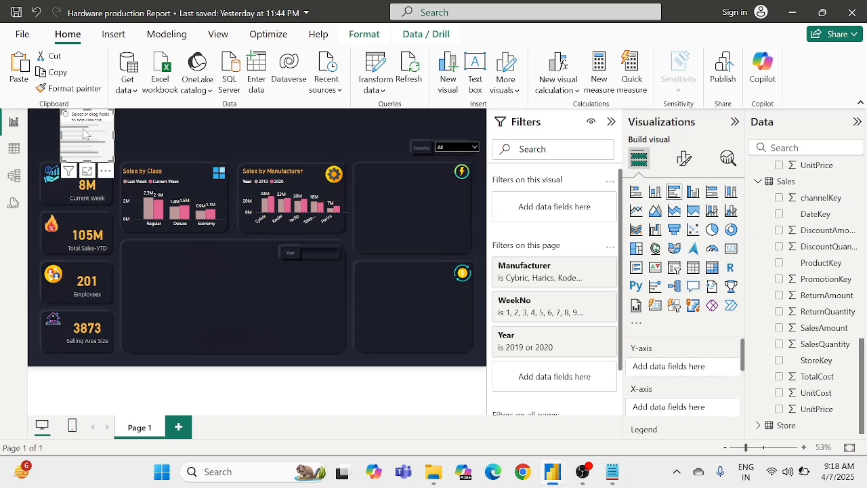
drag(88, 134, 386, 195)
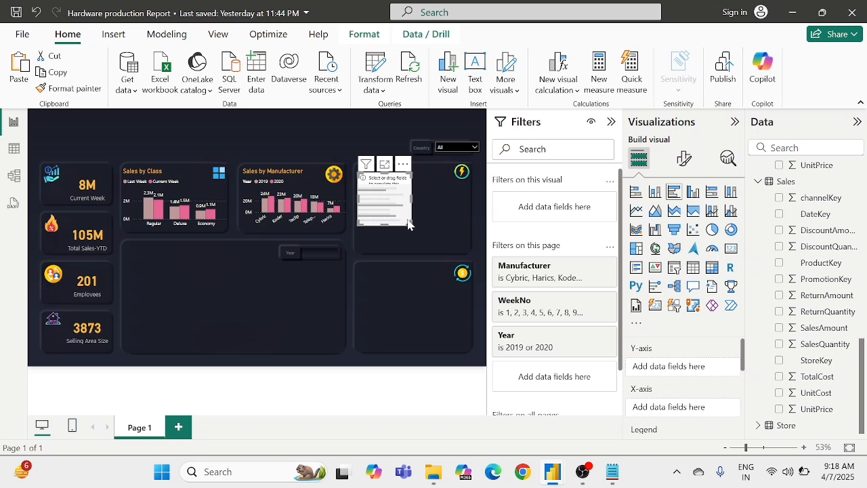
drag(409, 224, 469, 250)
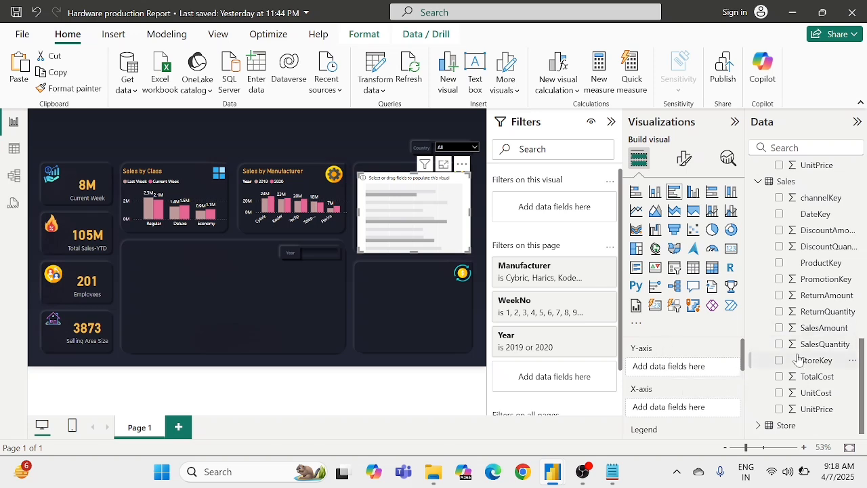
Step: Plot SalesAmount from the Sales table on the X-axis against ProductSubcategoryName on the Y-axis of the new bar chart
scroll(798, 359, up, 8)
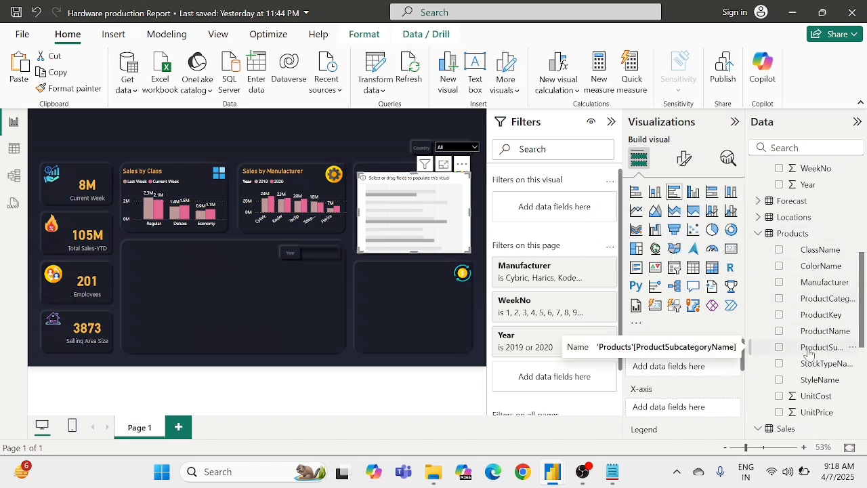
drag(811, 349, 690, 367)
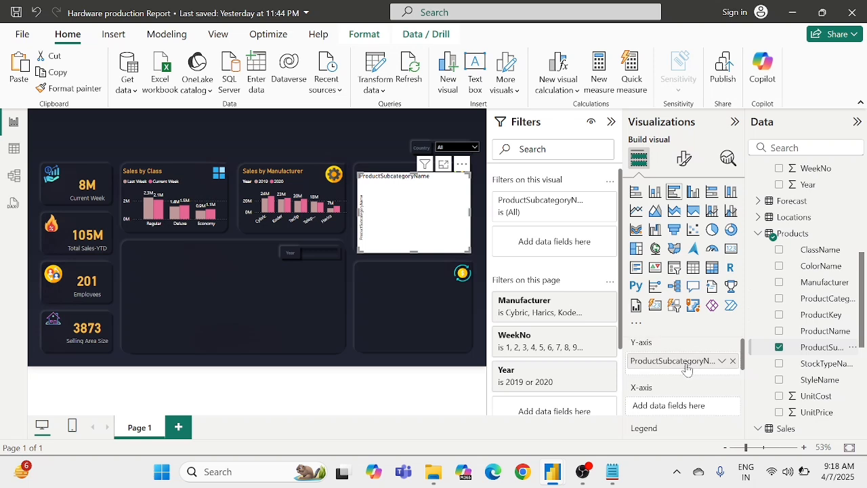
scroll(687, 369, up, 1)
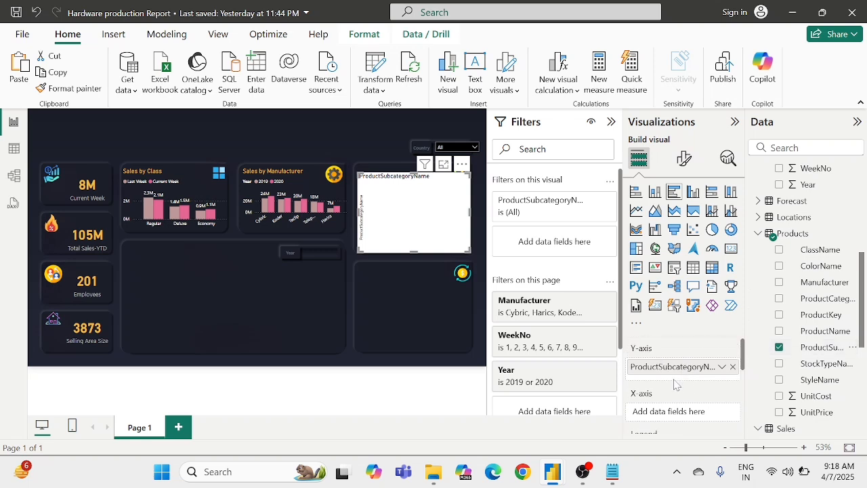
scroll(675, 391, down, 1)
scroll(797, 373, down, 4)
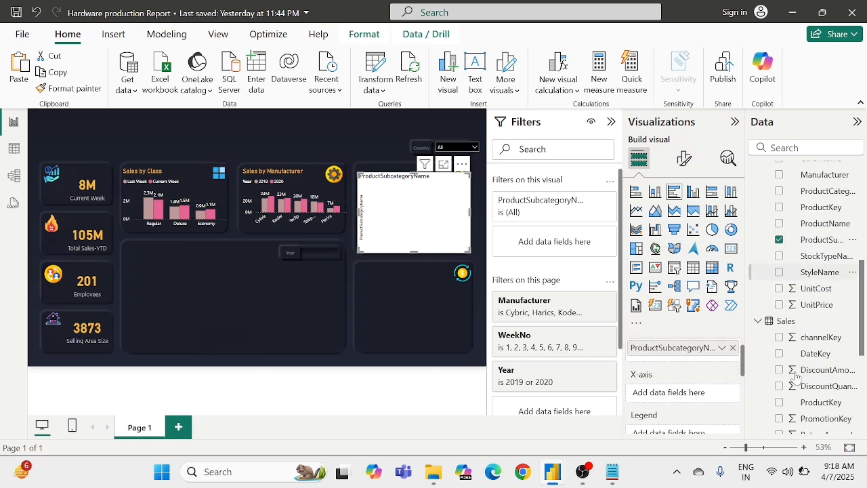
scroll(797, 374, down, 1)
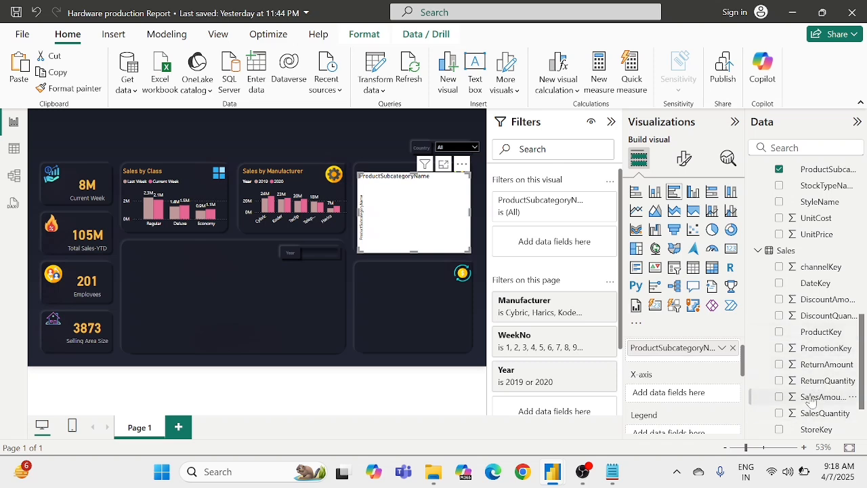
drag(811, 399, 686, 399)
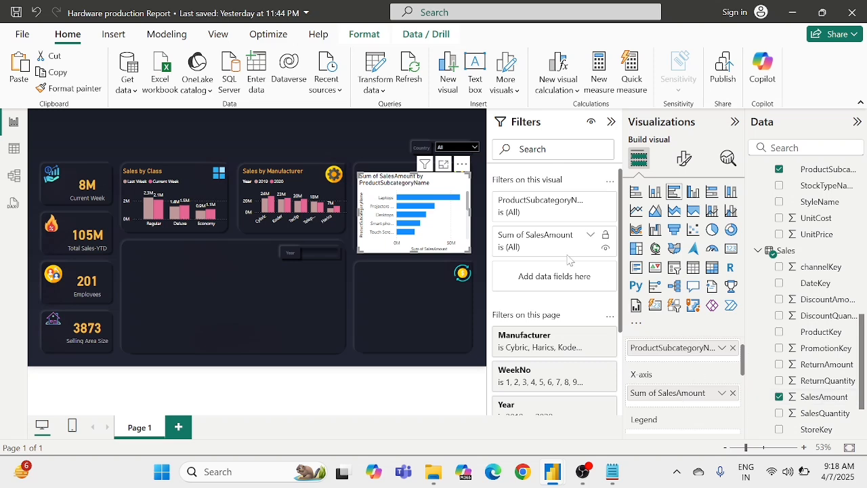
Step: Change the bar chart's title to "Total Sales by products"
click(685, 160)
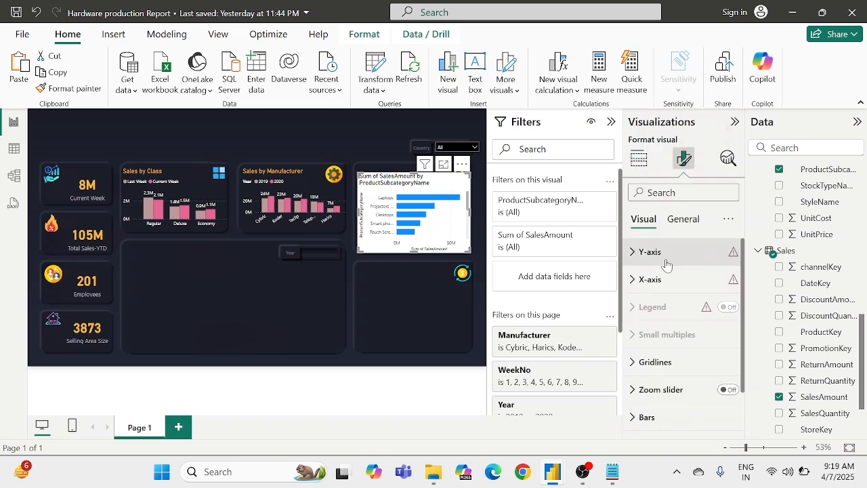
click(686, 220)
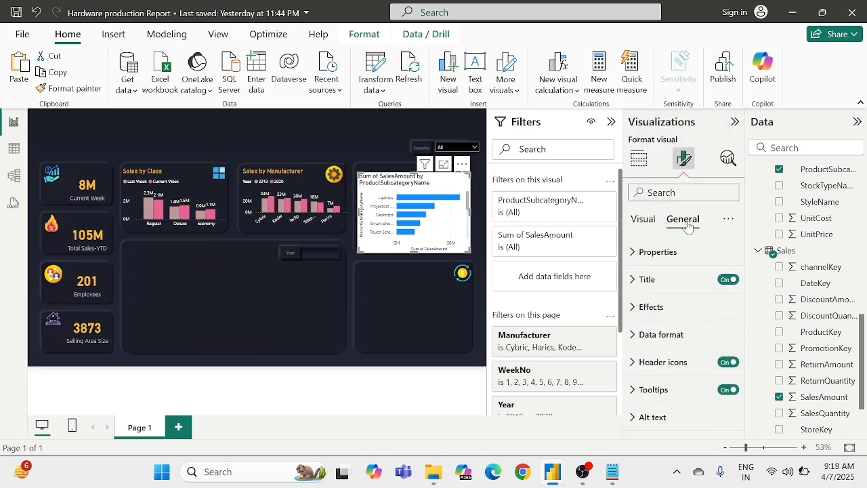
click(645, 280)
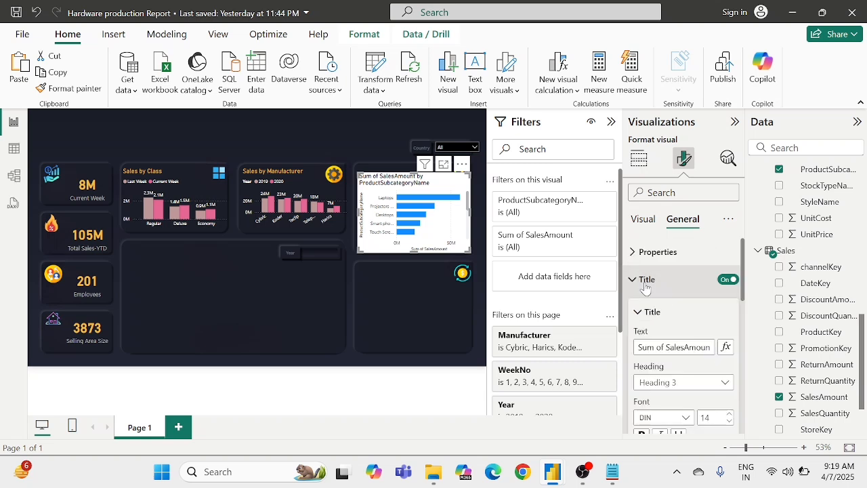
click(645, 347)
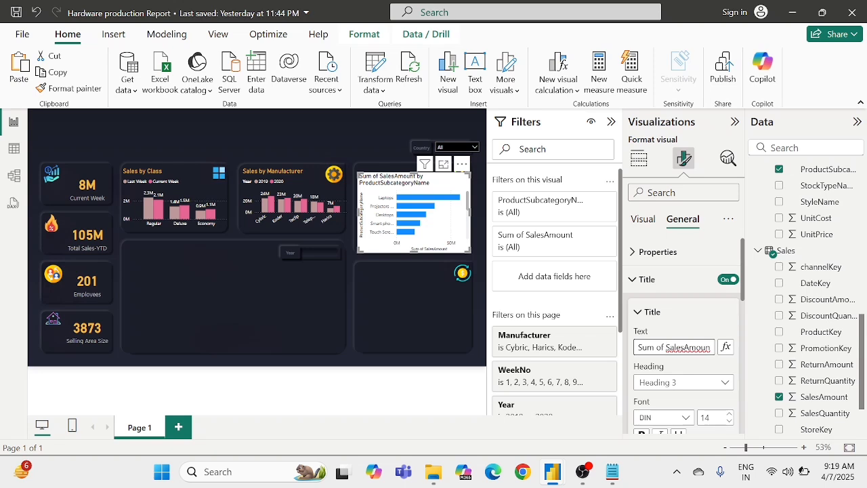
key(ctrl+a)
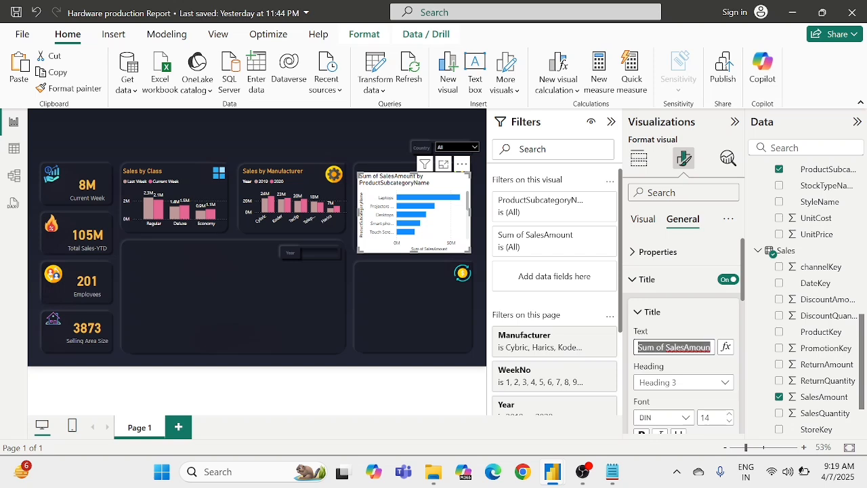
key(BackSpace)
text(Total Sales)
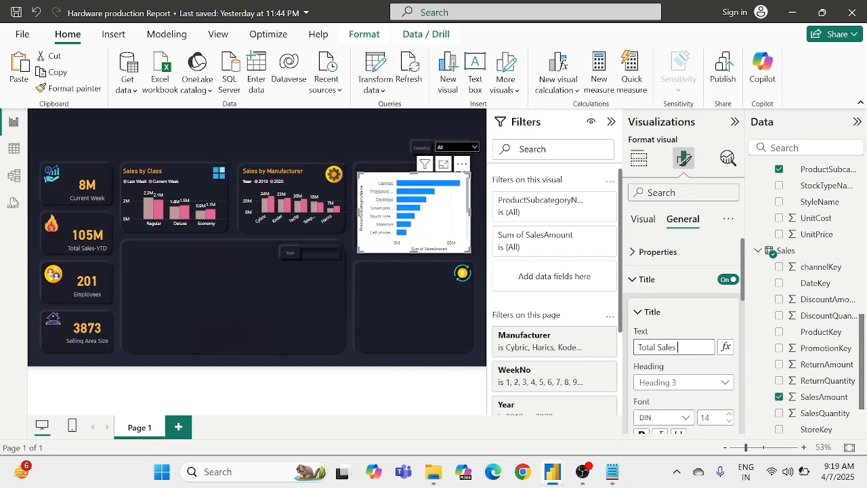
key(Return)
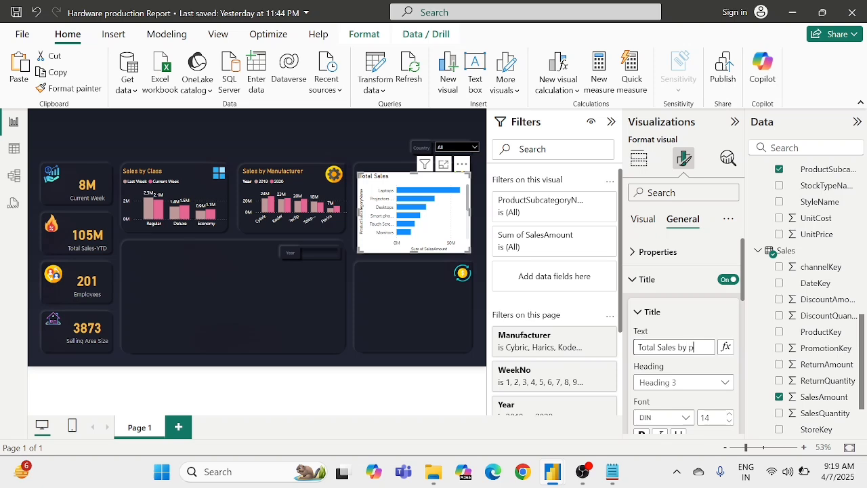
text(ts)
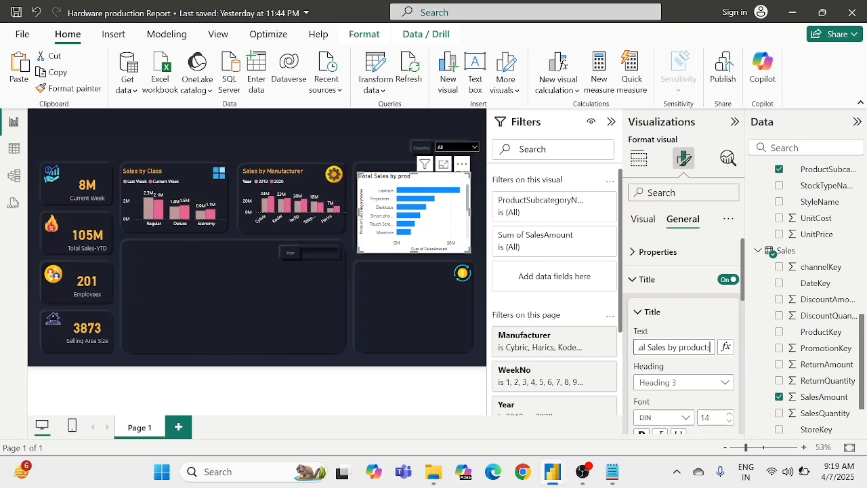
click(689, 329)
Step: Set the bar chart's background transparency to 100% so the dark card shows through
scroll(689, 329, down, 1)
scroll(690, 330, up, 1)
scroll(689, 330, down, 5)
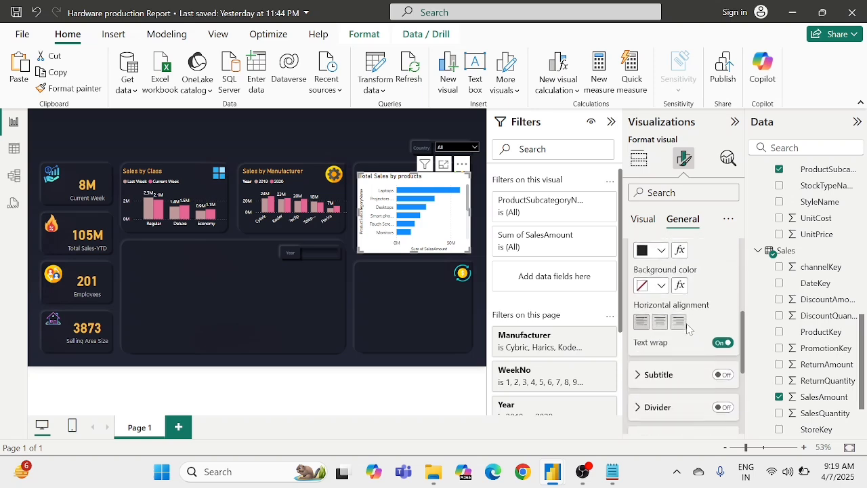
scroll(650, 361, down, 1)
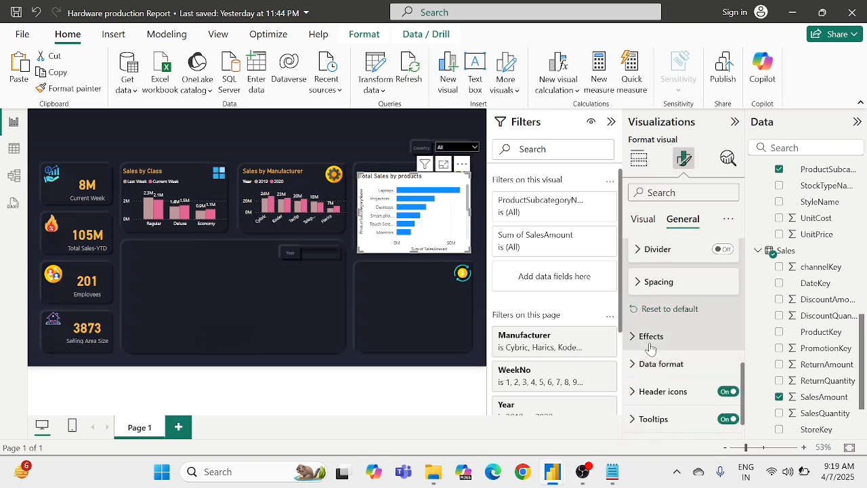
click(649, 336)
scroll(649, 336, down, 4)
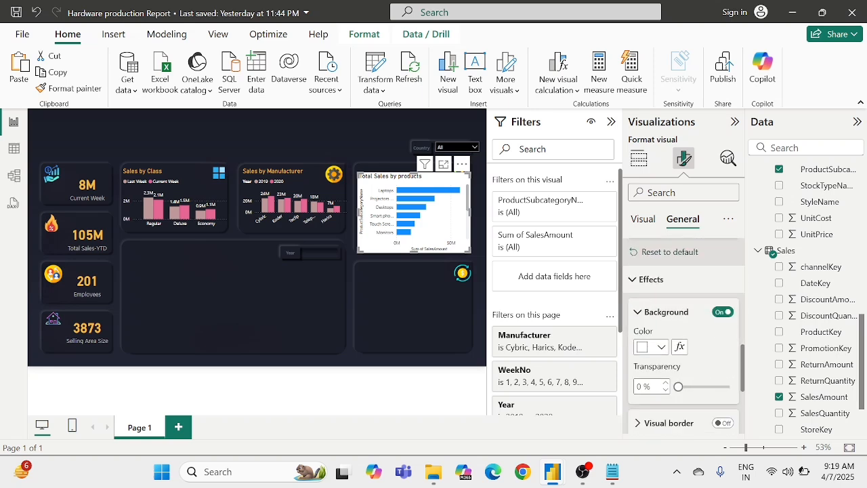
text(00)
scroll(715, 358, up, 5)
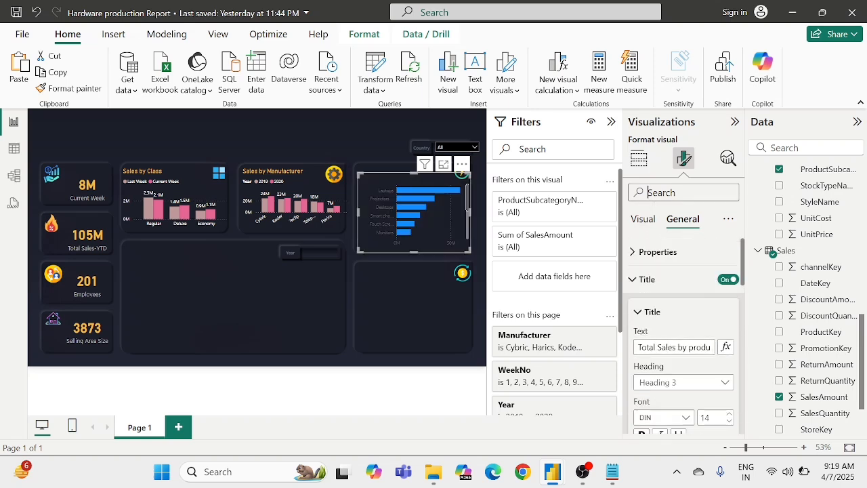
Step: Find the bar chart's color settings and set the Y-axis values and Y-axis title to white
text(color)
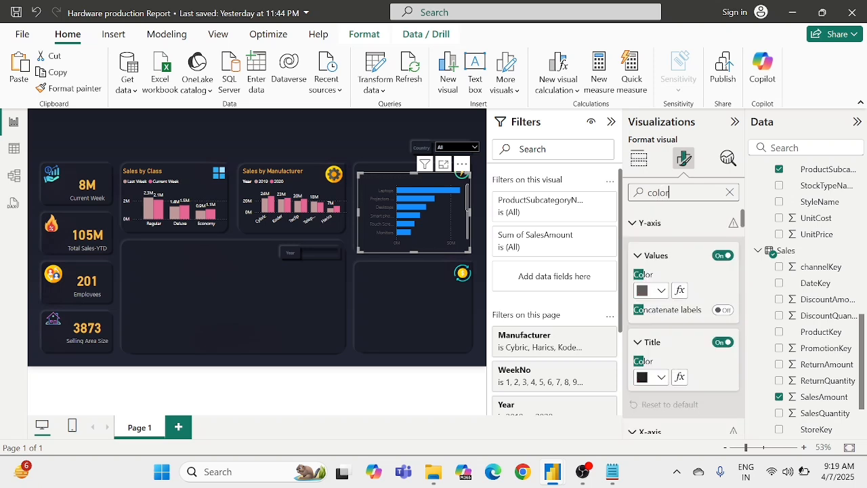
click(658, 291)
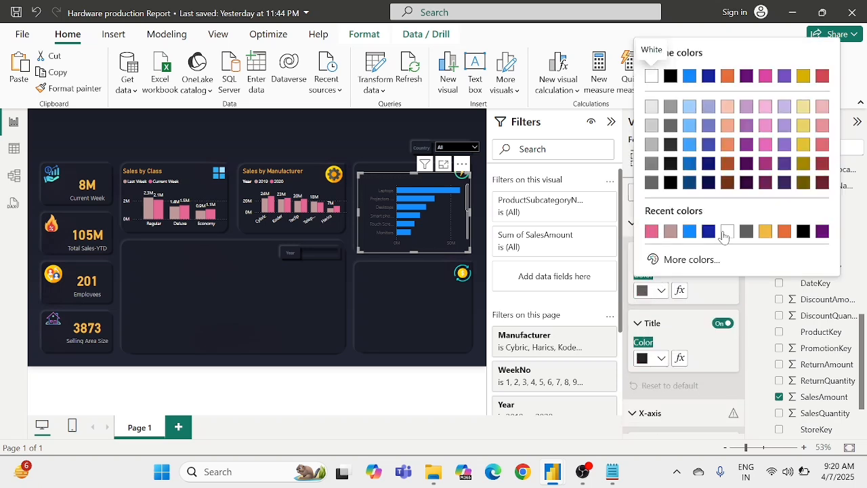
click(716, 234)
scroll(654, 288, down, 2)
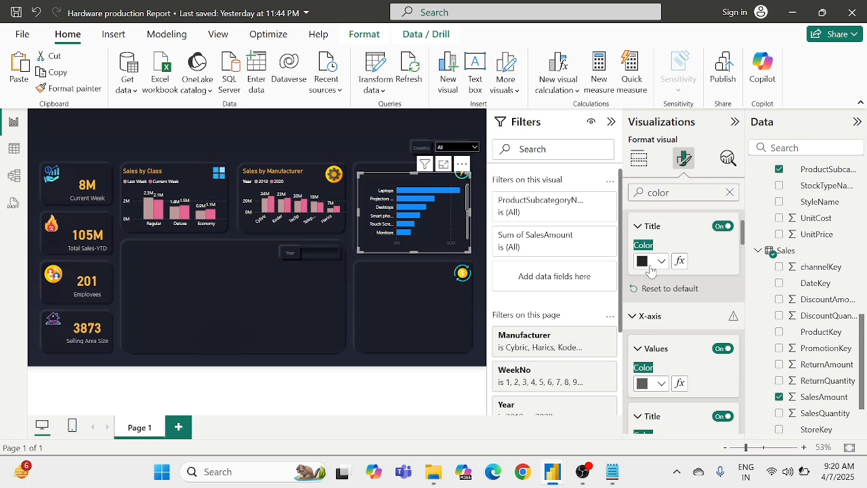
click(649, 267)
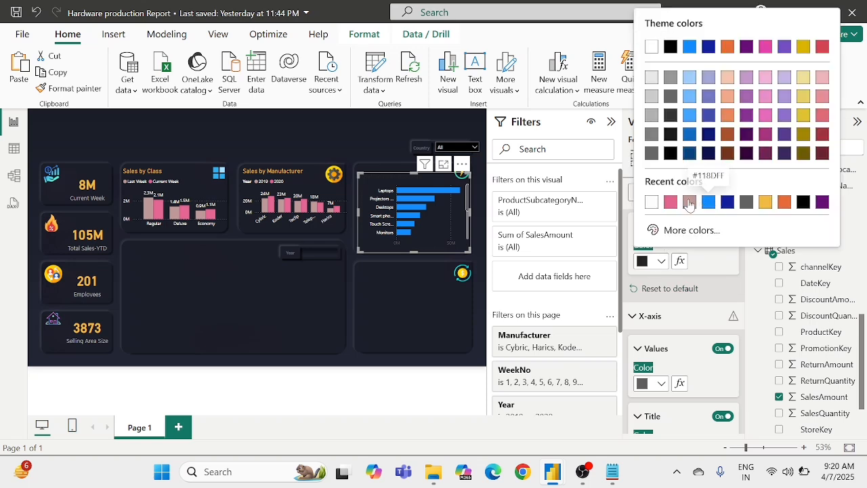
click(652, 203)
Step: Turn off the Y-axis title of the bar chart
scroll(670, 275, down, 2)
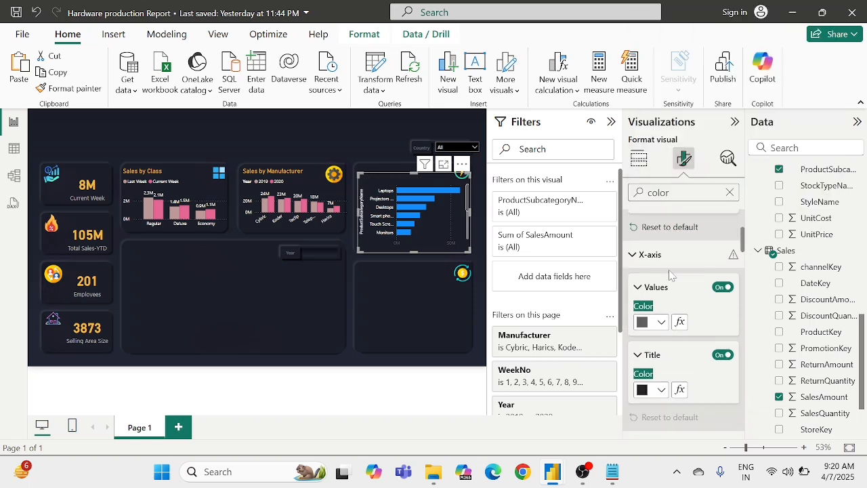
scroll(671, 274, up, 3)
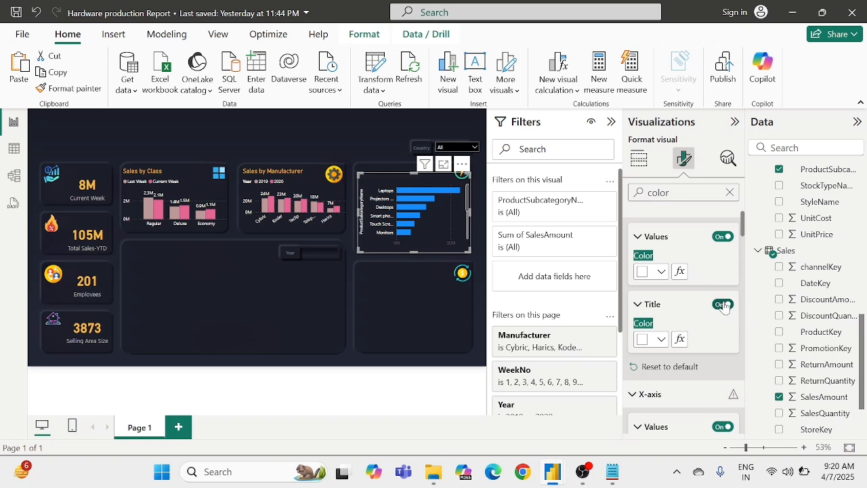
scroll(711, 326, down, 3)
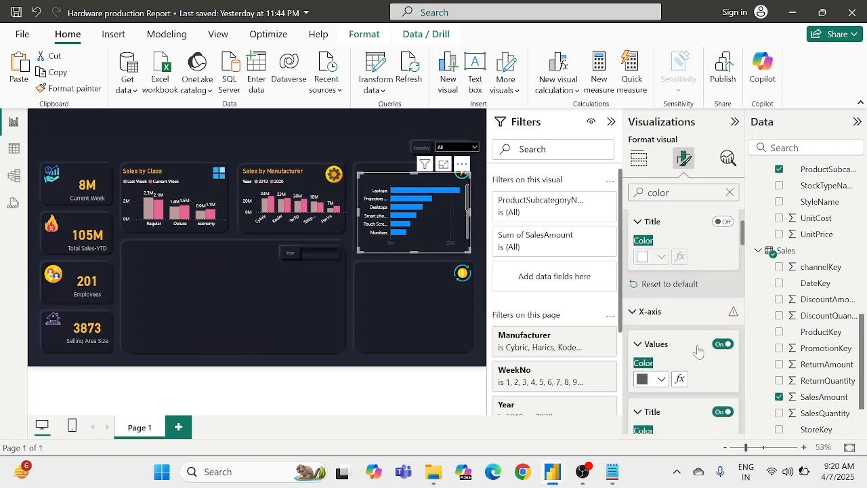
Step: Set the color of the bar chart's X-axis values to white
scroll(658, 351, up, 3)
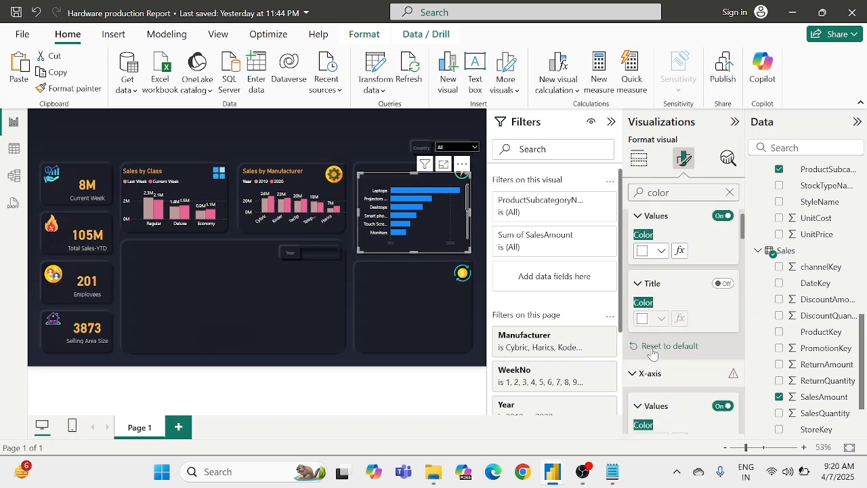
scroll(656, 261, up, 1)
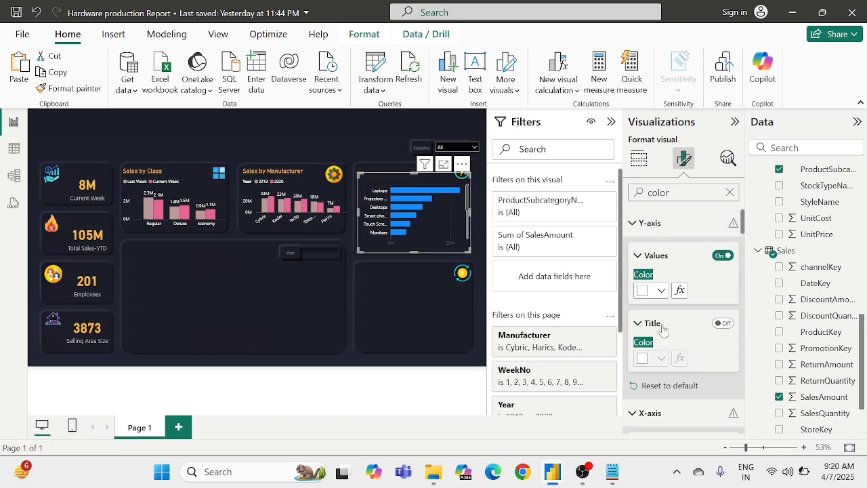
scroll(664, 330, down, 1)
scroll(664, 330, down, 2)
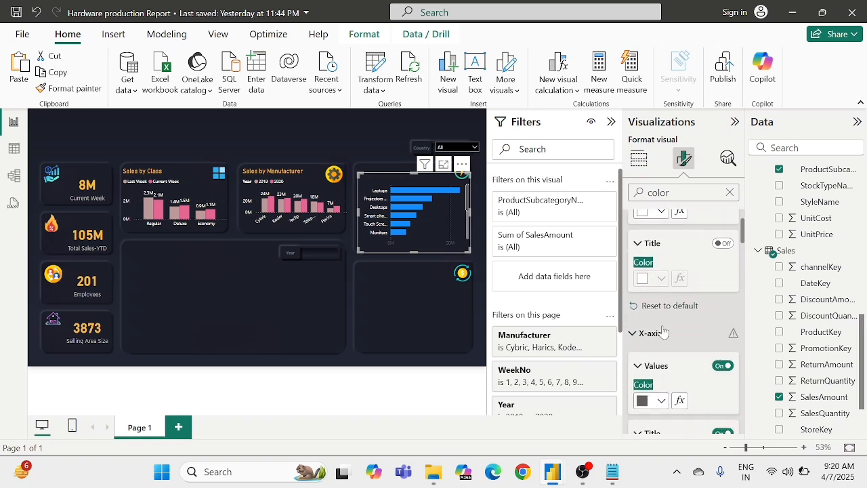
scroll(663, 331, down, 2)
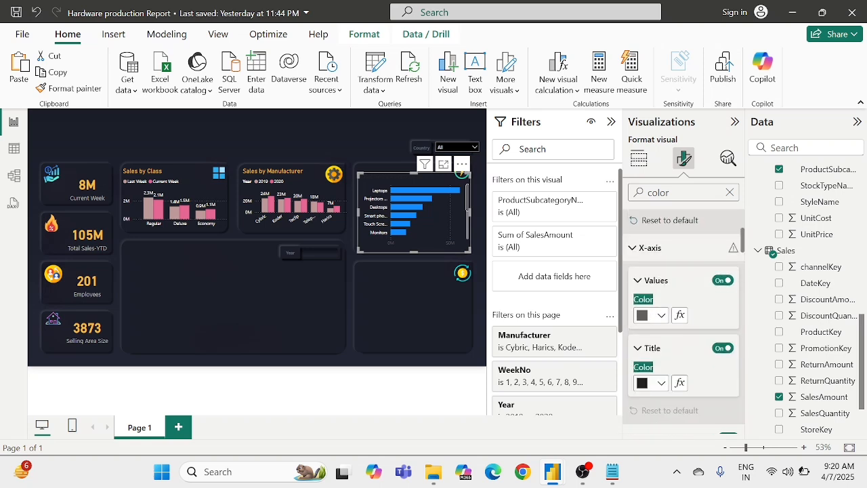
click(650, 315)
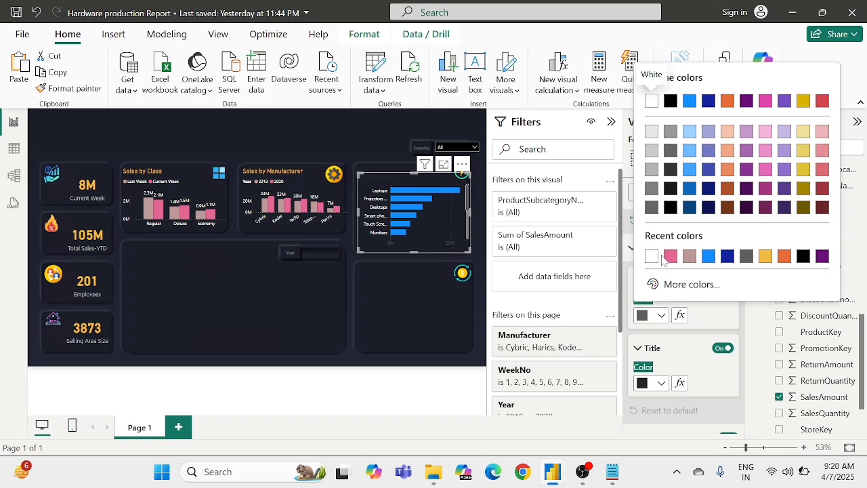
click(651, 256)
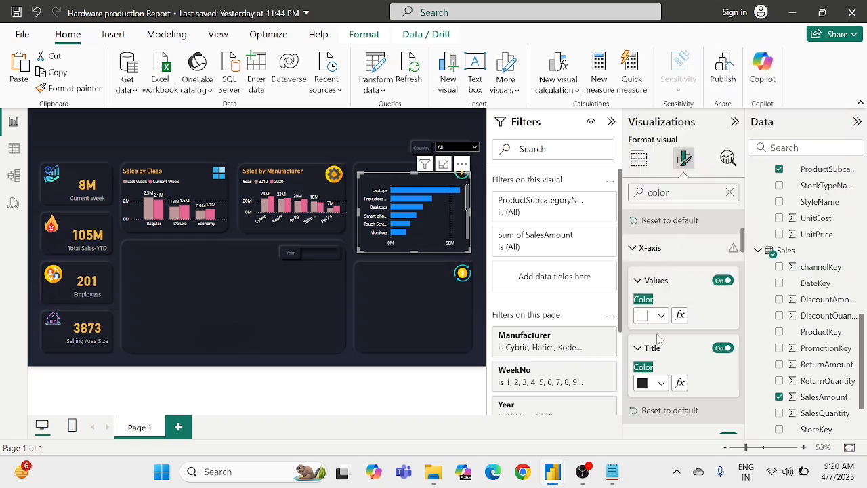
scroll(657, 338, down, 2)
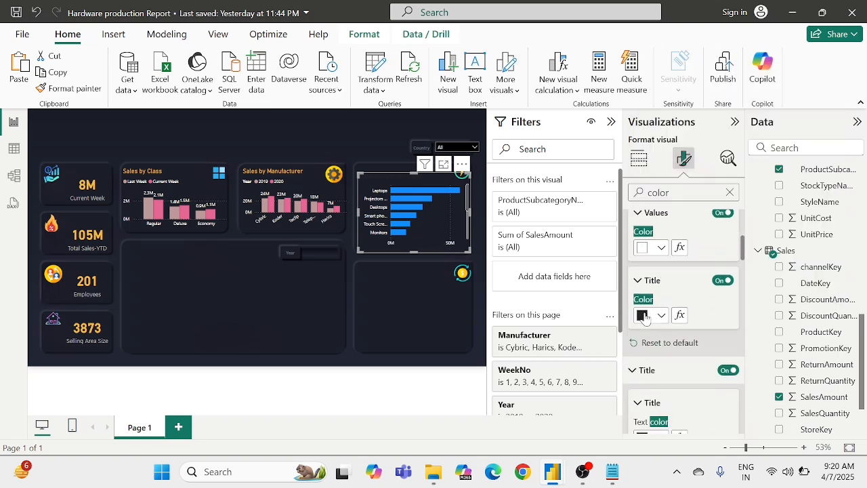
Step: Set the bar chart's X-axis title color to white and turn that title off
click(645, 316)
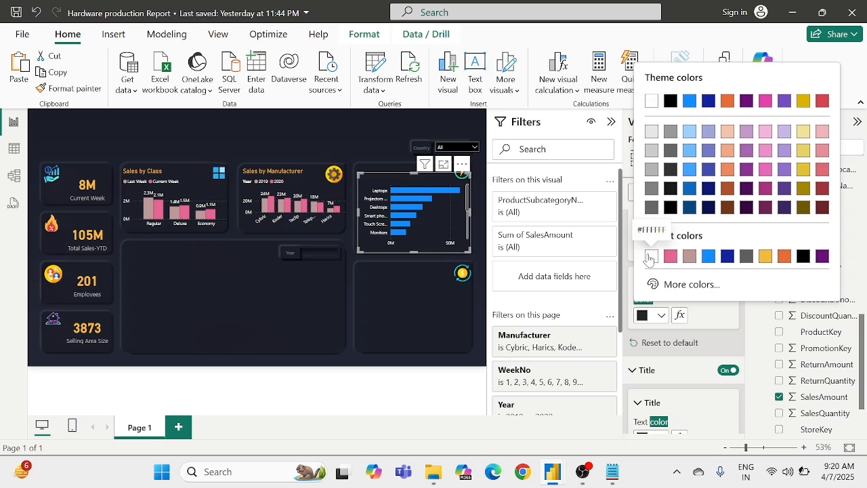
click(649, 254)
click(721, 281)
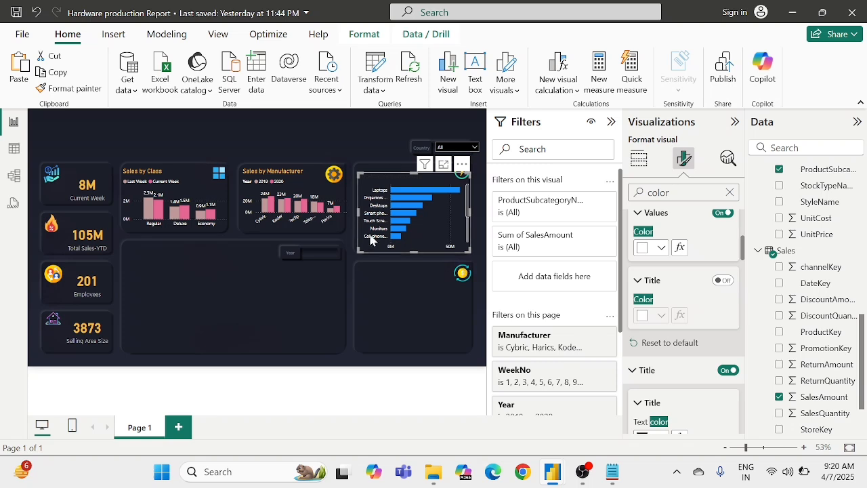
Step: Examine the axis values and axis title color settings of the Sales by Manufacturer chart for comparison
click(263, 222)
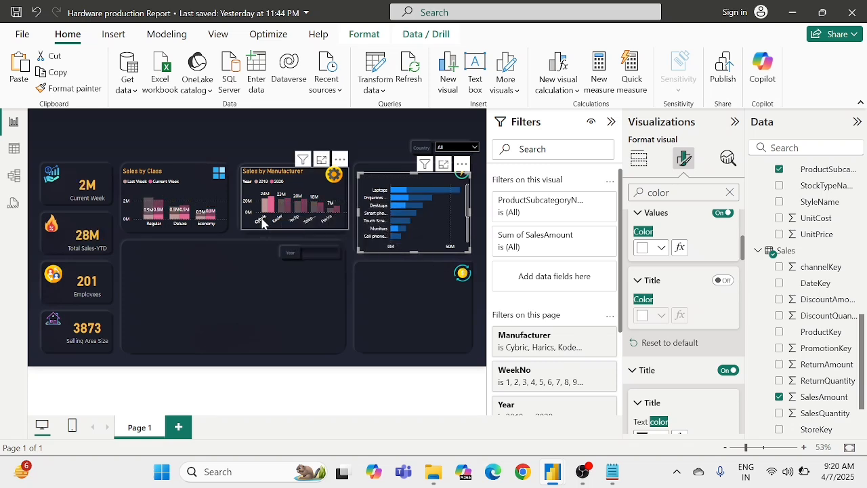
click(262, 222)
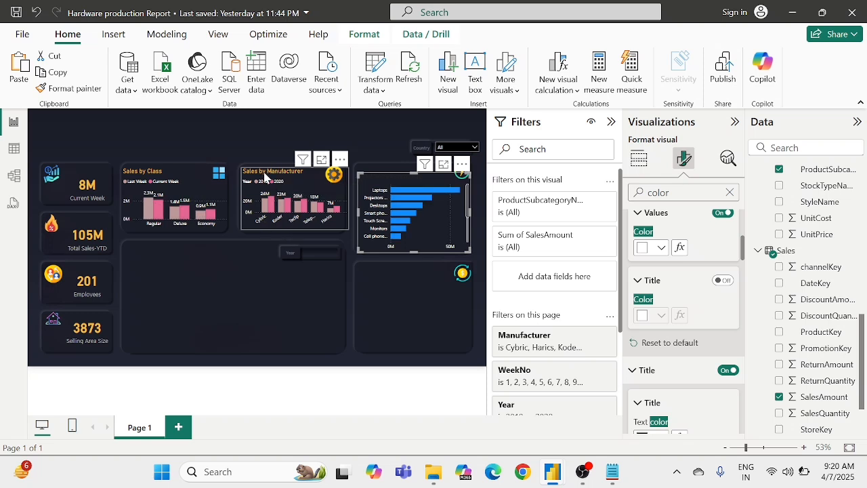
click(281, 175)
scroll(690, 332, down, 1)
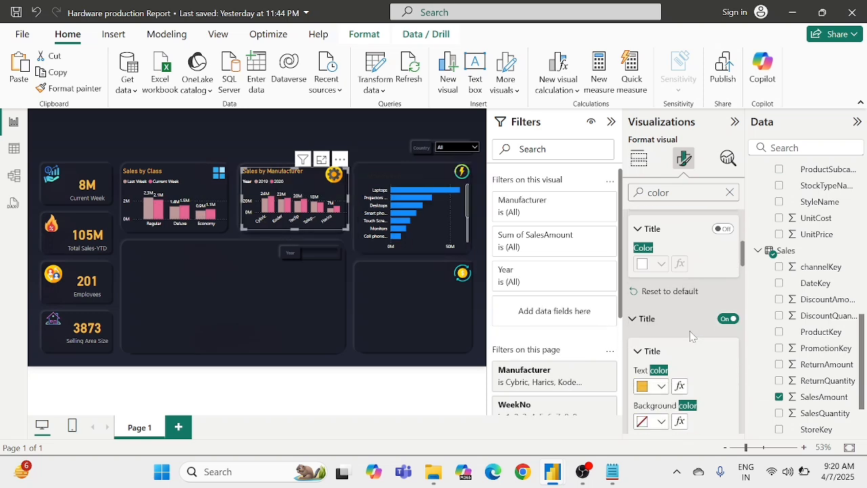
scroll(690, 333, up, 2)
scroll(691, 336, up, 1)
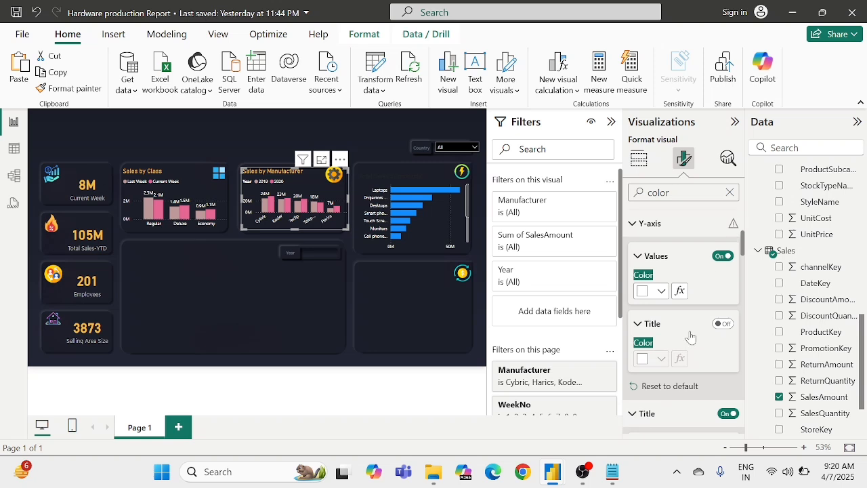
scroll(699, 339, up, 2)
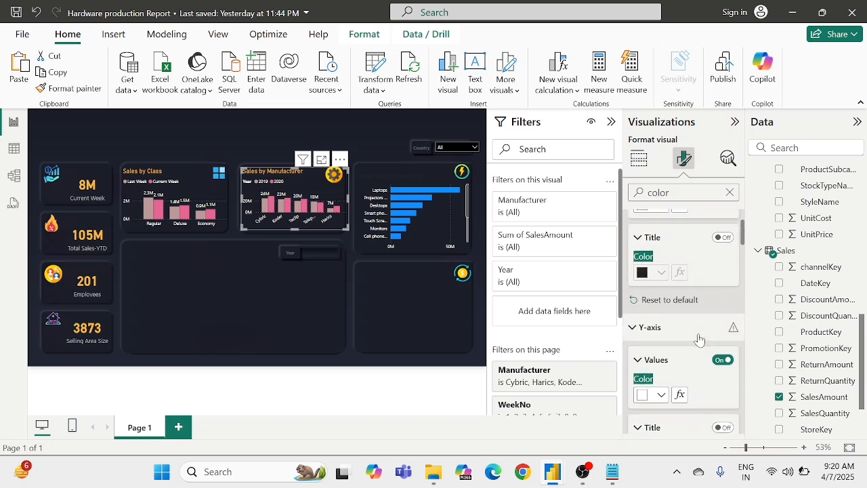
scroll(702, 338, down, 1)
scroll(700, 339, down, 1)
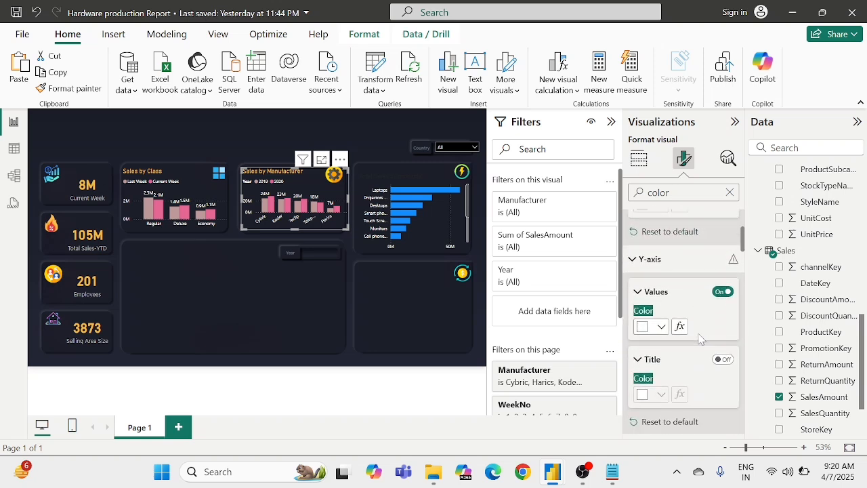
Step: Set the title text color of the Total Sales by products bar chart to the golden yellow of the other chart titles
click(431, 242)
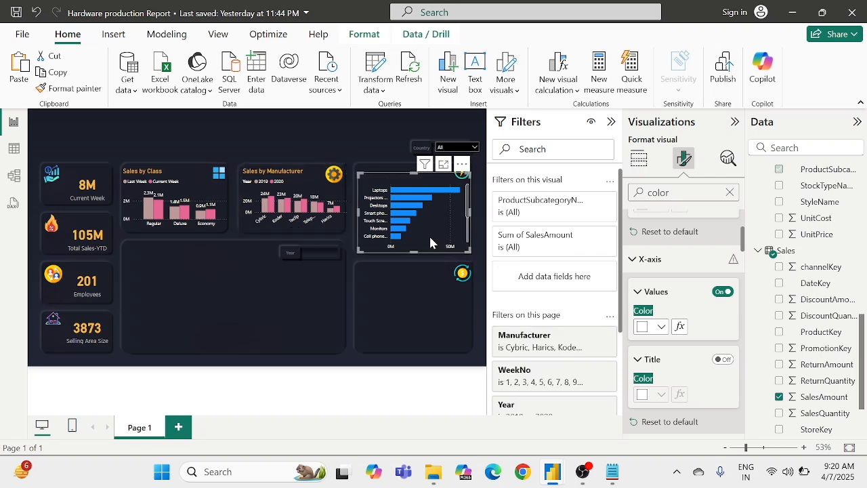
scroll(682, 305, up, 3)
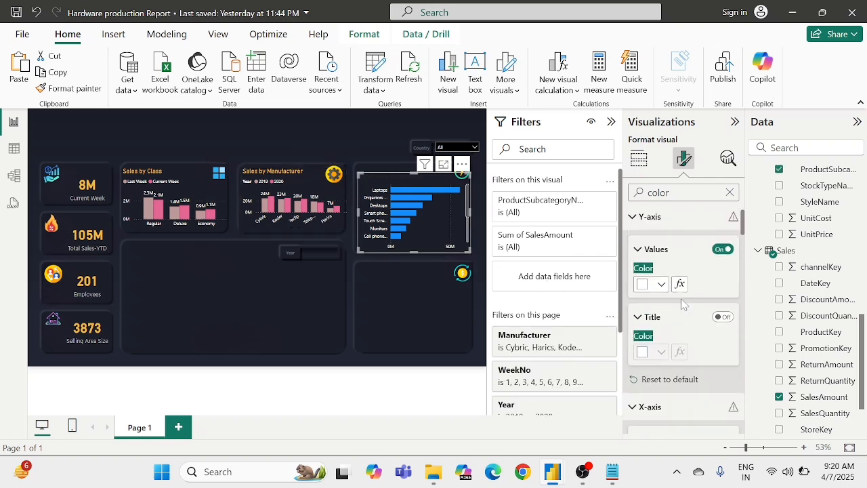
scroll(682, 304, down, 3)
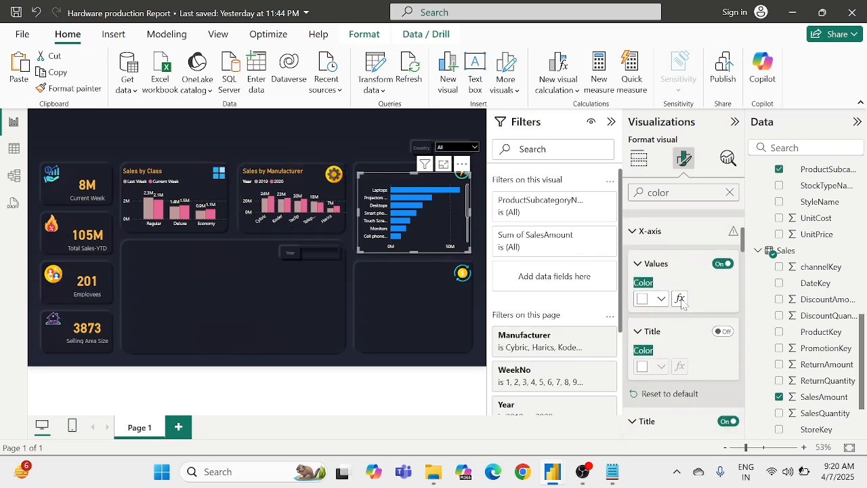
scroll(683, 305, up, 3)
scroll(683, 304, down, 5)
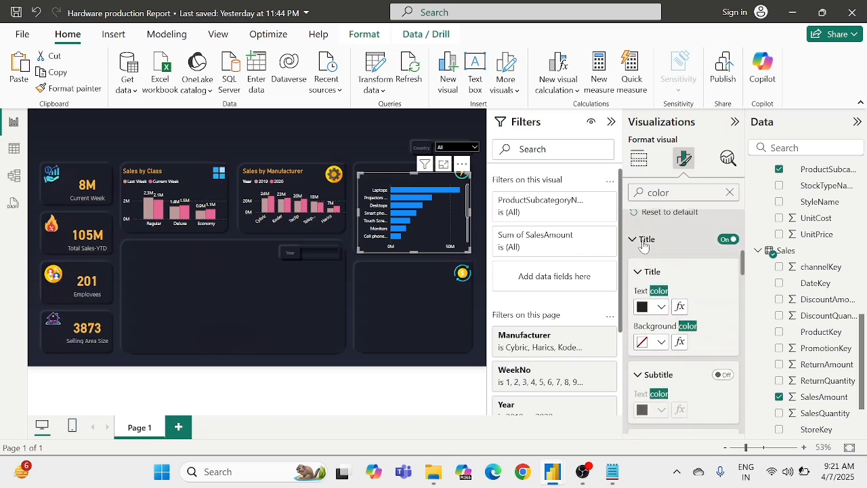
click(730, 192)
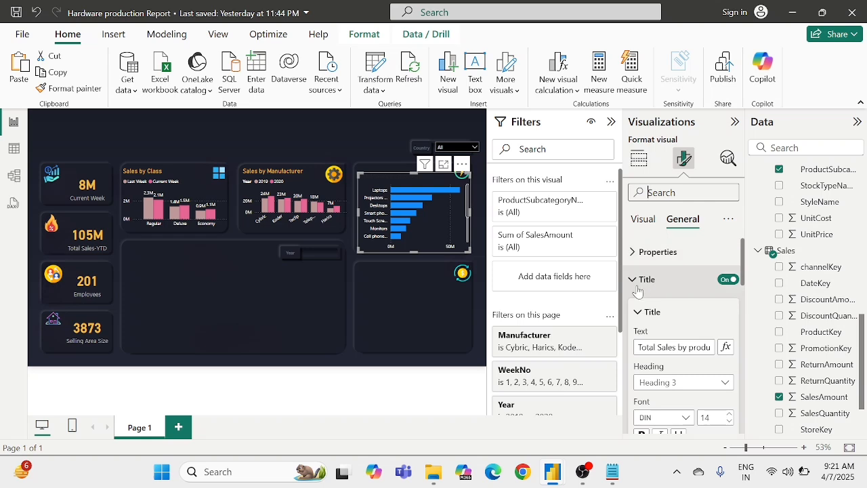
click(669, 277)
click(640, 307)
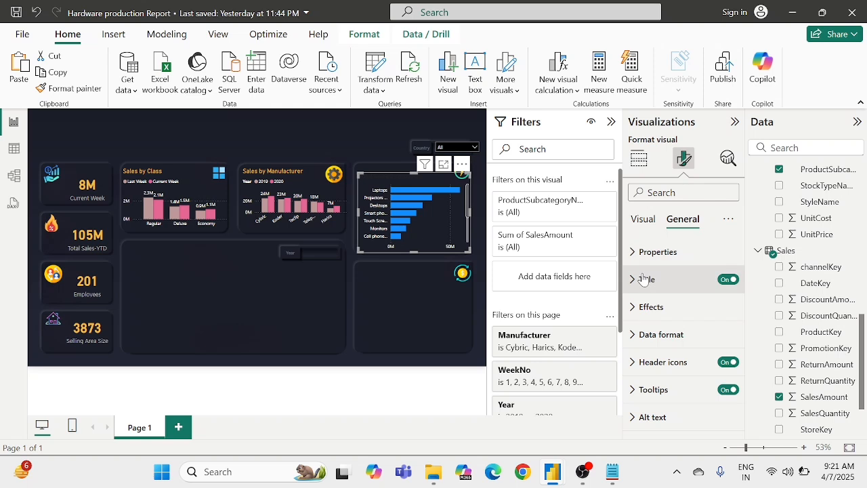
click(642, 278)
scroll(656, 352, down, 3)
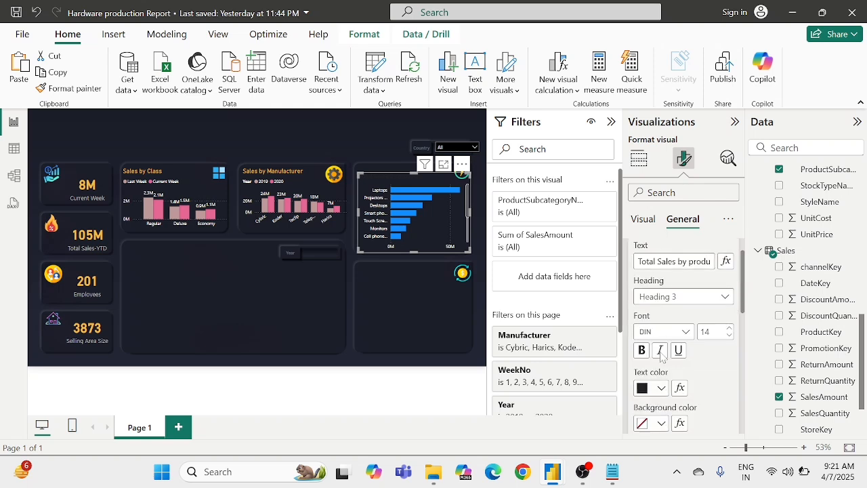
click(656, 351)
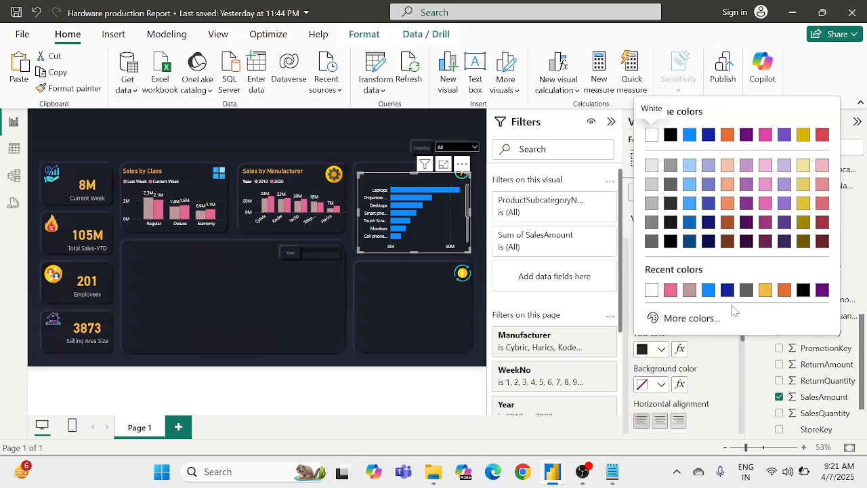
click(766, 291)
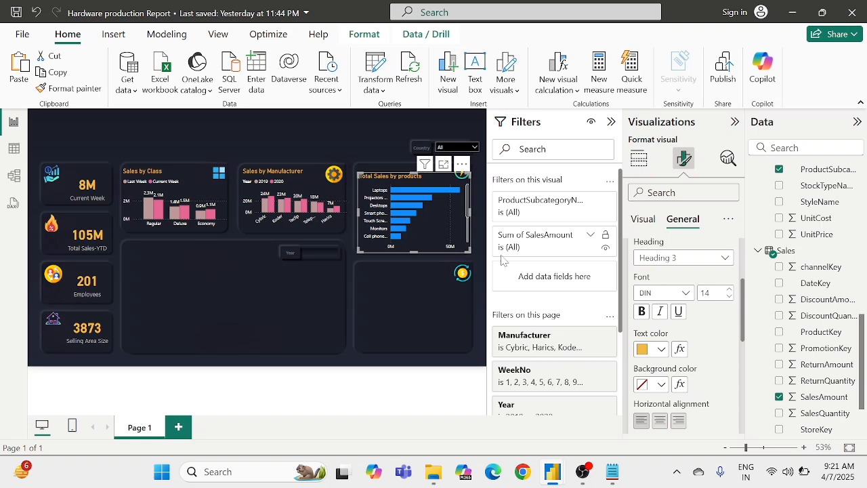
Step: Turn on the bar chart's data labels and set their value color to white (#FFFFFF)
click(641, 220)
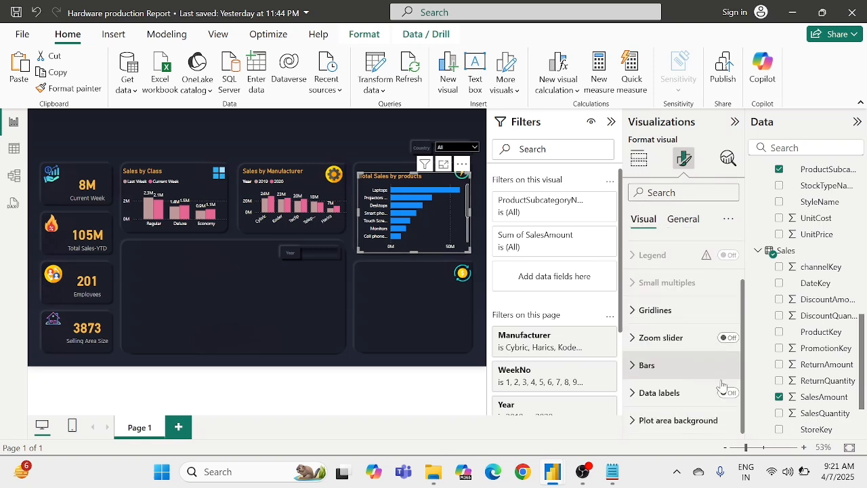
click(729, 393)
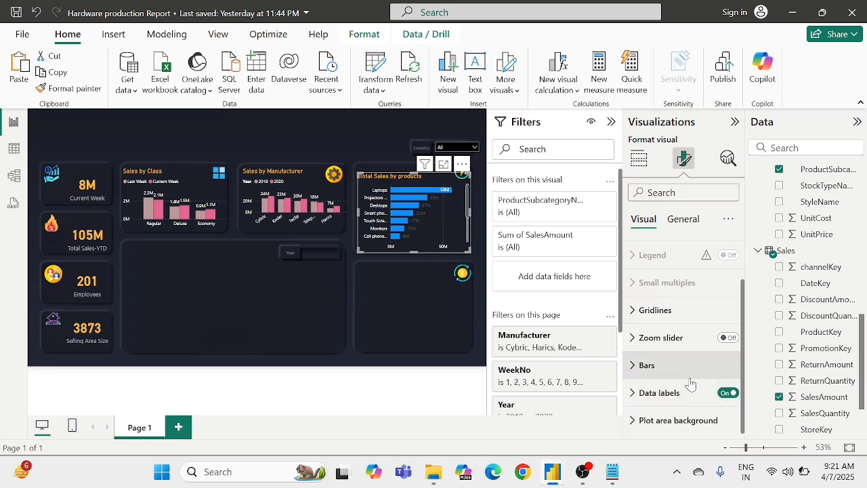
click(634, 393)
scroll(637, 396, down, 3)
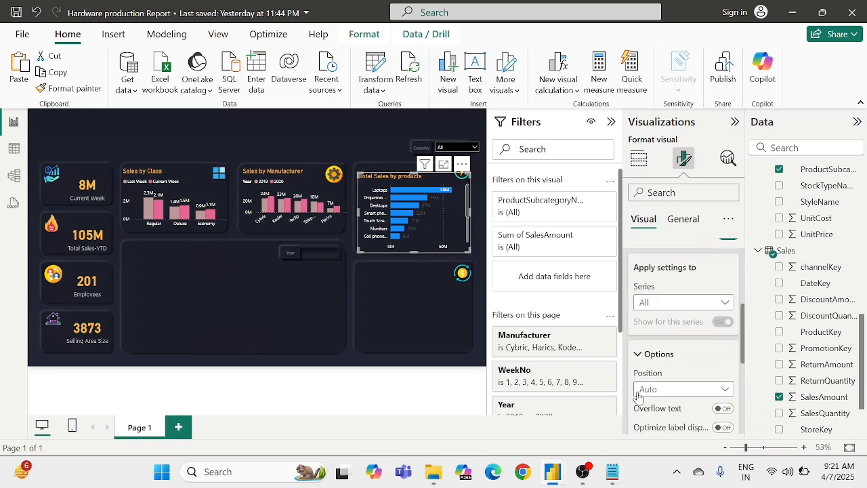
scroll(663, 334, up, 2)
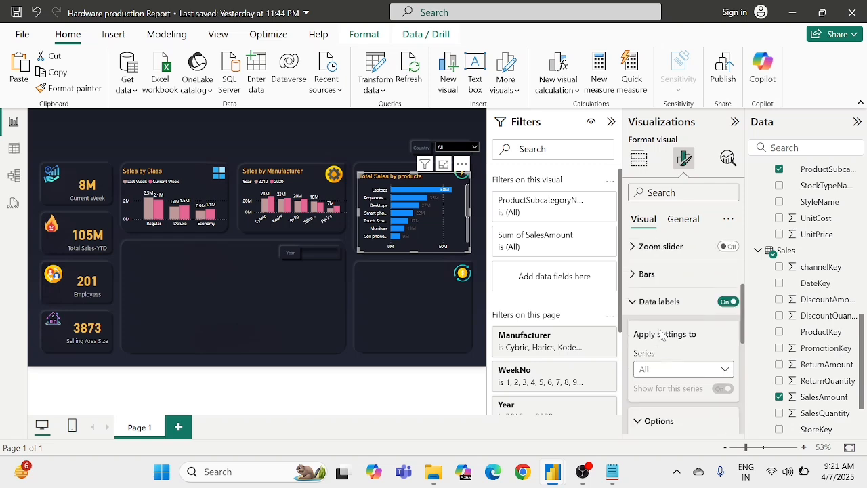
scroll(662, 334, down, 5)
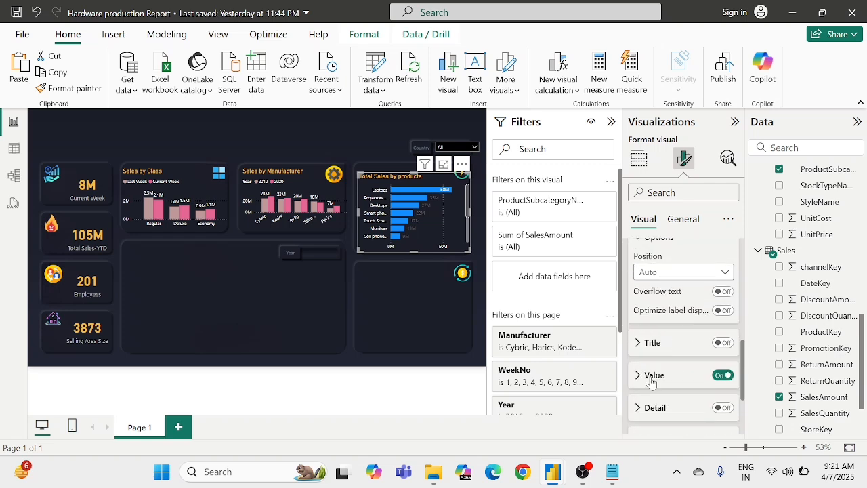
click(651, 383)
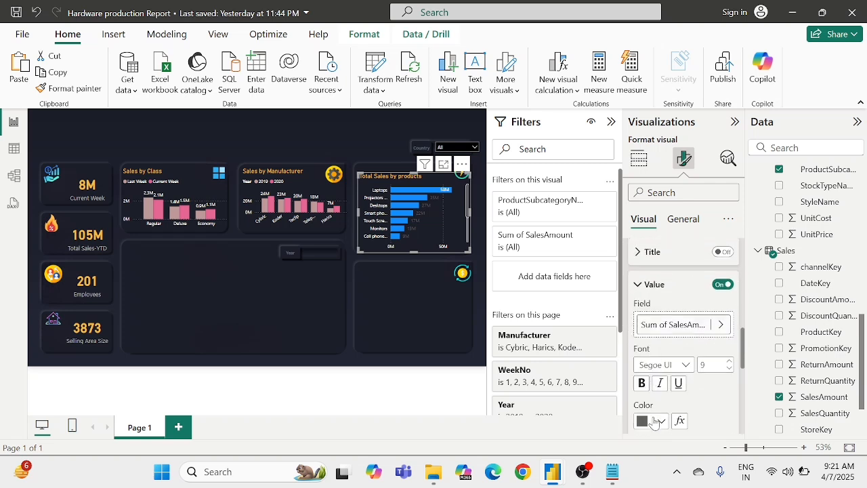
click(654, 422)
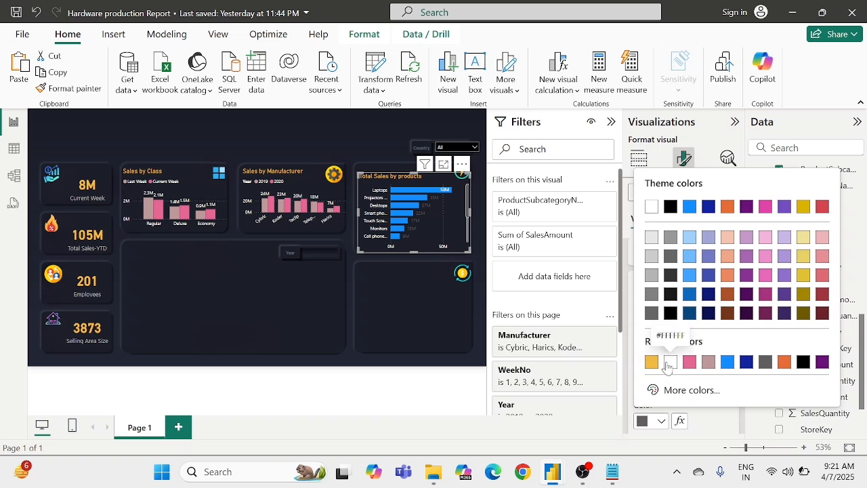
click(669, 363)
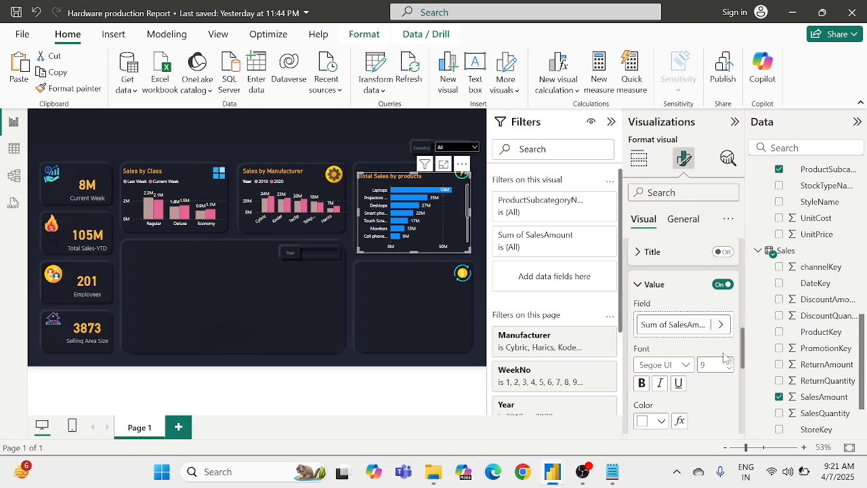
scroll(681, 328, up, 3)
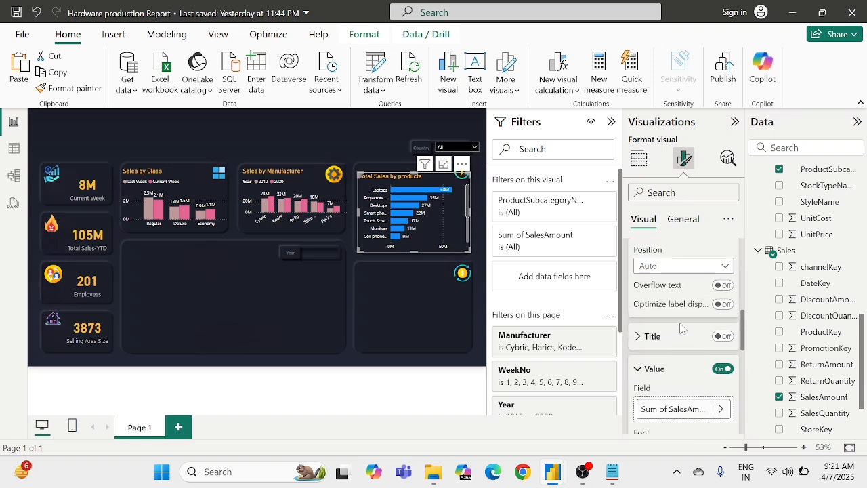
click(642, 368)
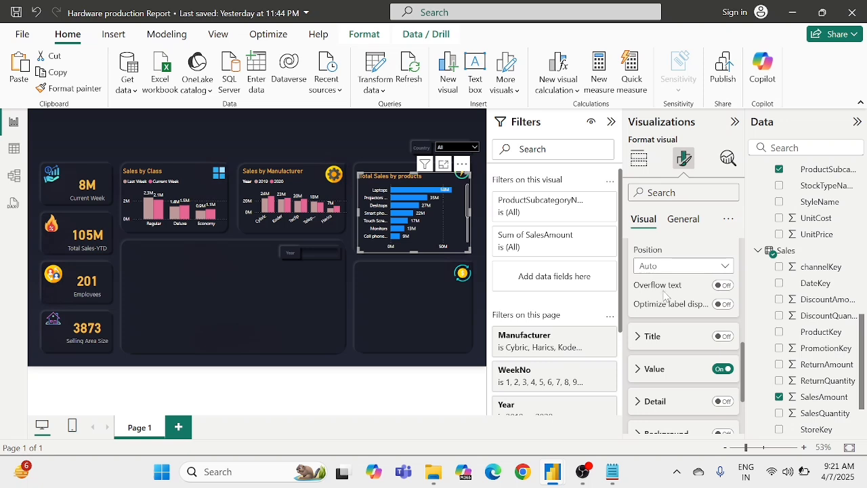
scroll(655, 344, up, 3)
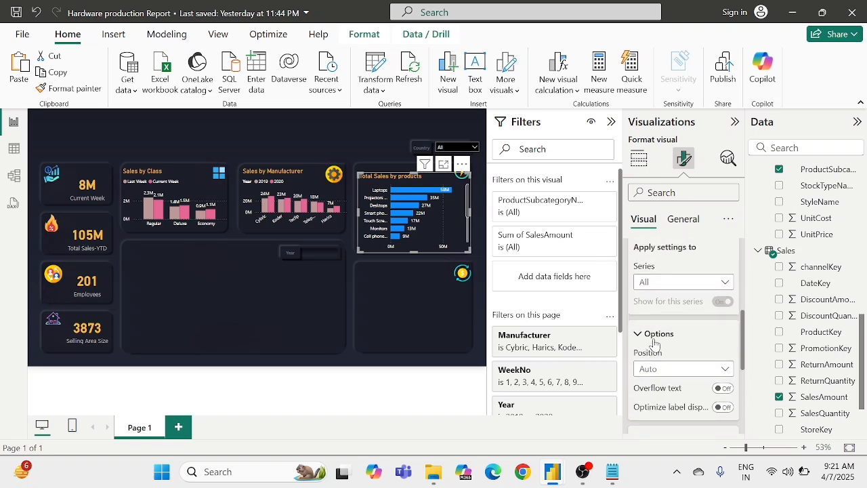
scroll(651, 335, up, 3)
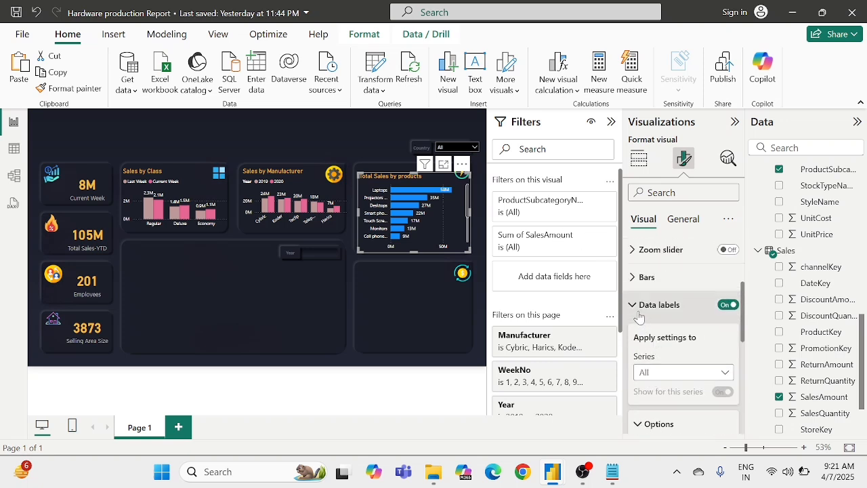
click(639, 313)
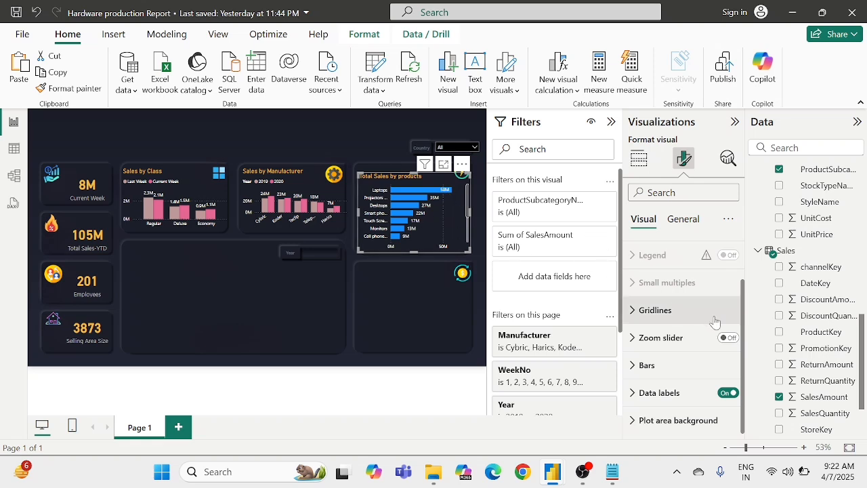
Step: Open conditional formatting for the fill color of the product chart's bars and set the format style to Gradient
scroll(676, 313, up, 1)
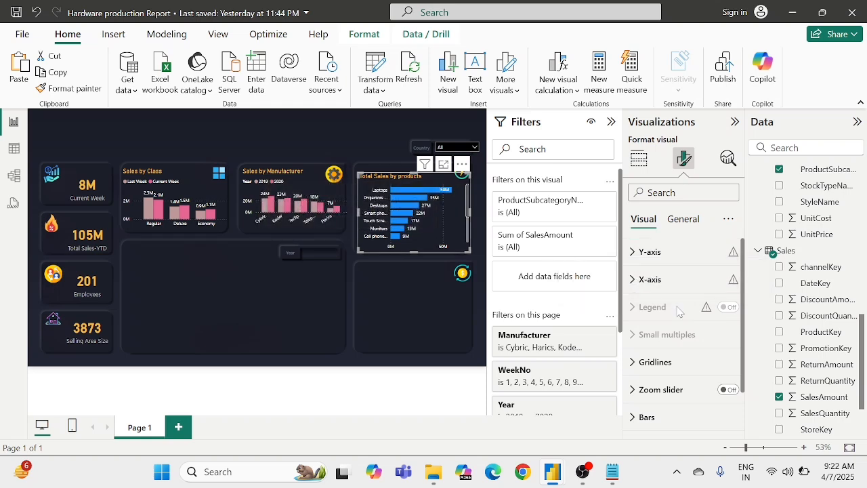
scroll(679, 311, down, 1)
scroll(679, 310, up, 1)
scroll(653, 310, down, 1)
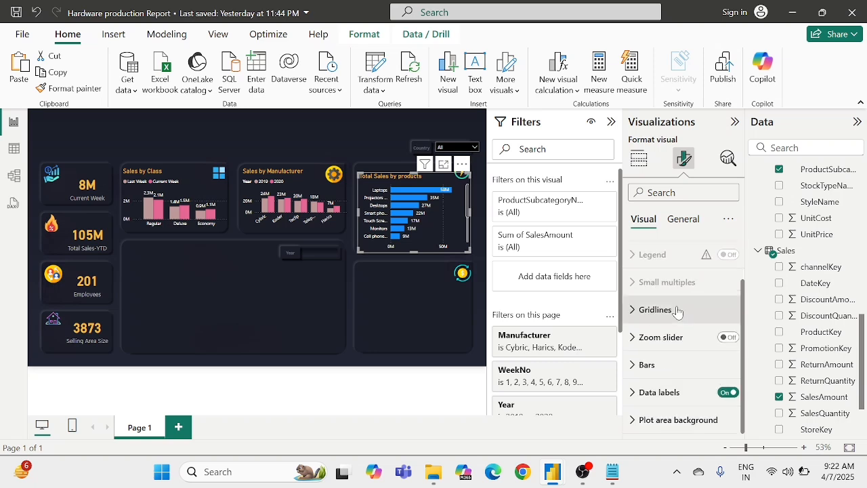
click(647, 366)
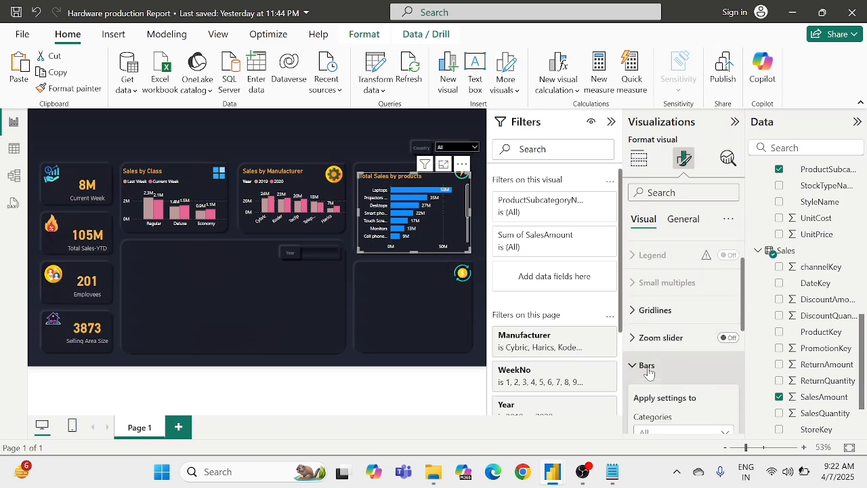
scroll(647, 366, down, 1)
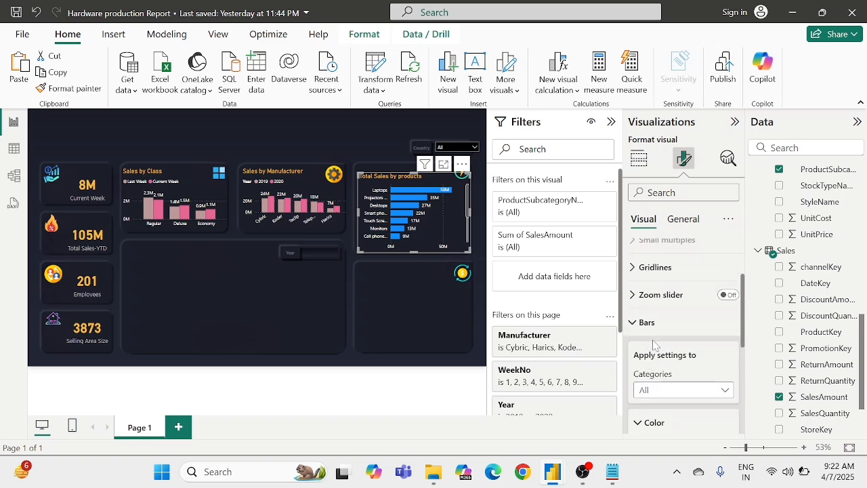
scroll(654, 344, down, 2)
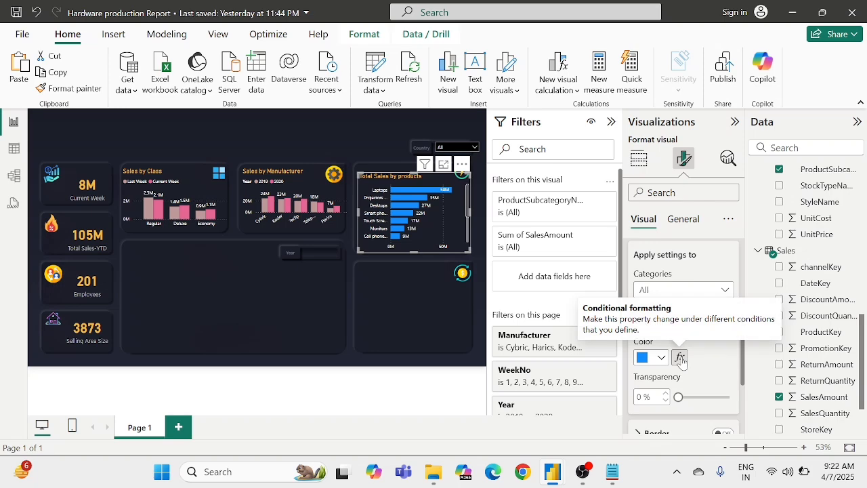
click(680, 358)
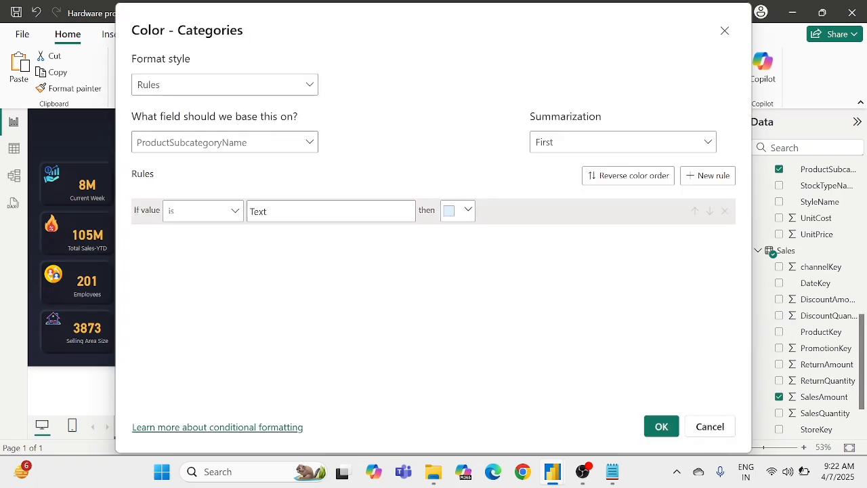
click(244, 94)
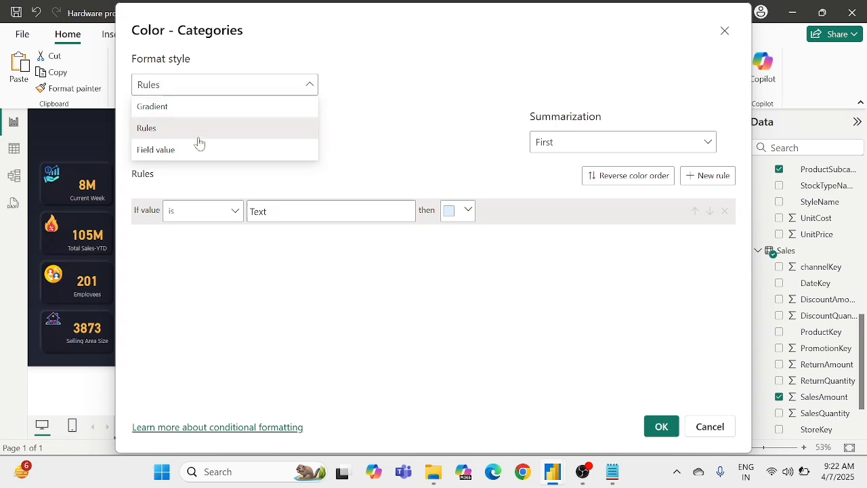
click(168, 113)
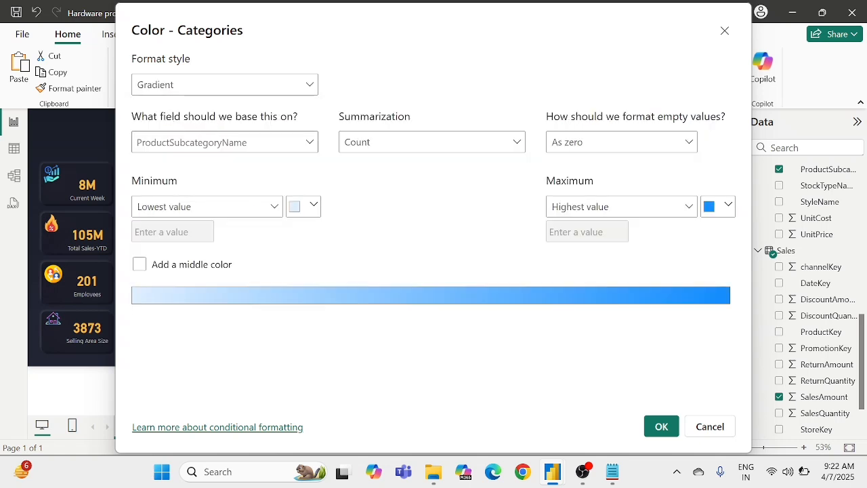
Step: Base the bar color gradient on the Sum of SalesAmount field
click(212, 143)
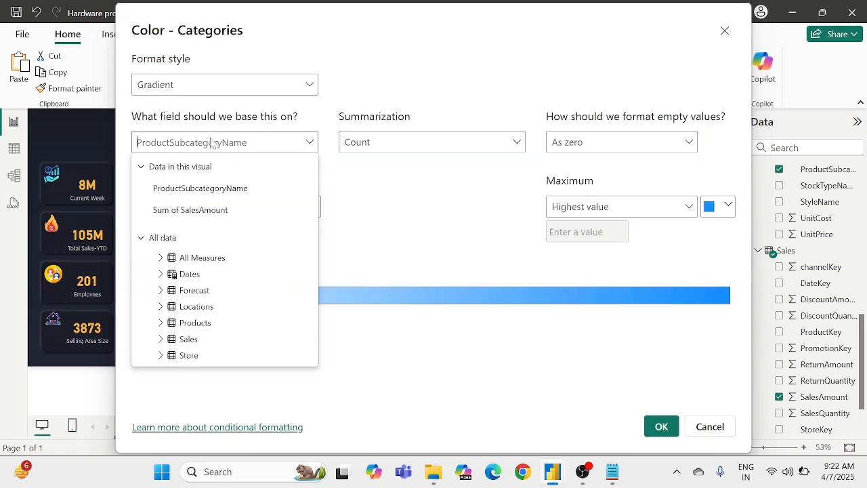
text(to)
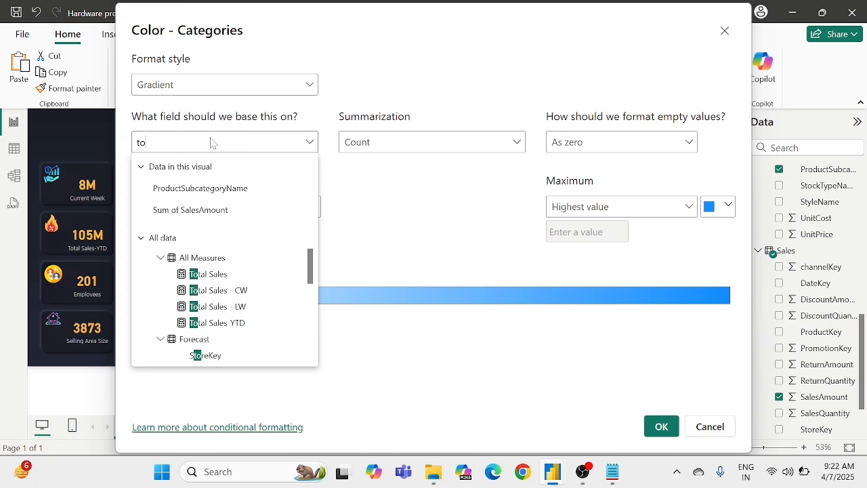
text(t)
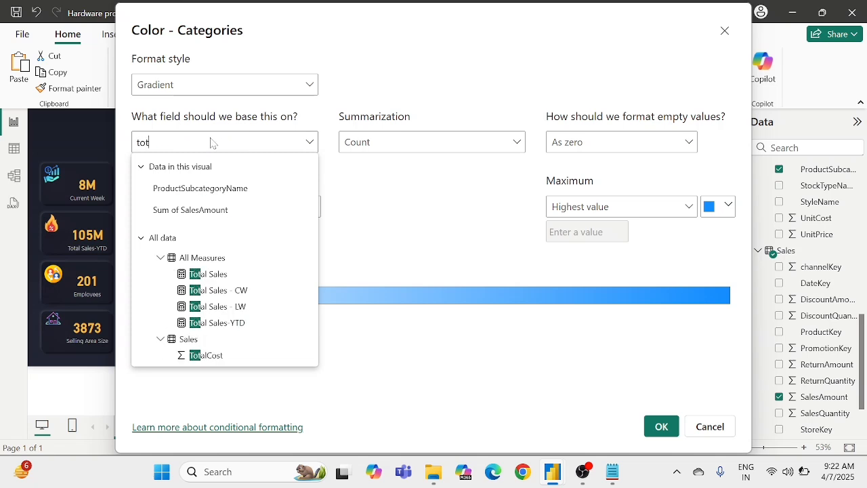
text(alsal)
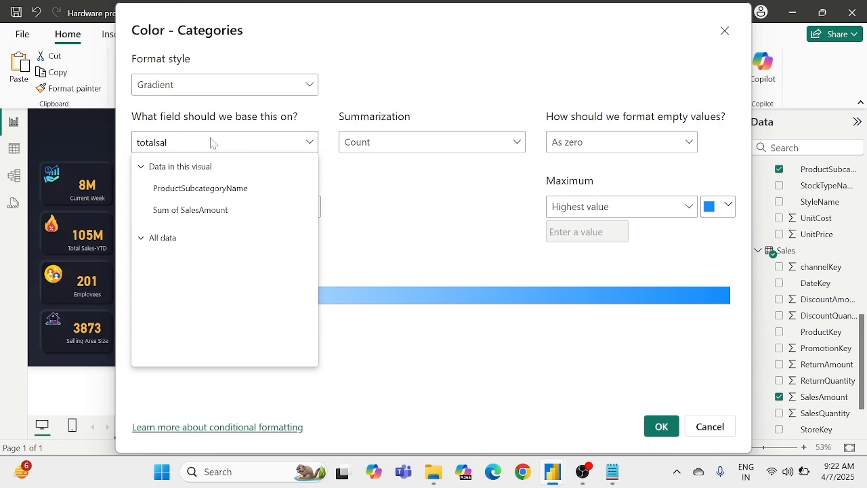
click(196, 212)
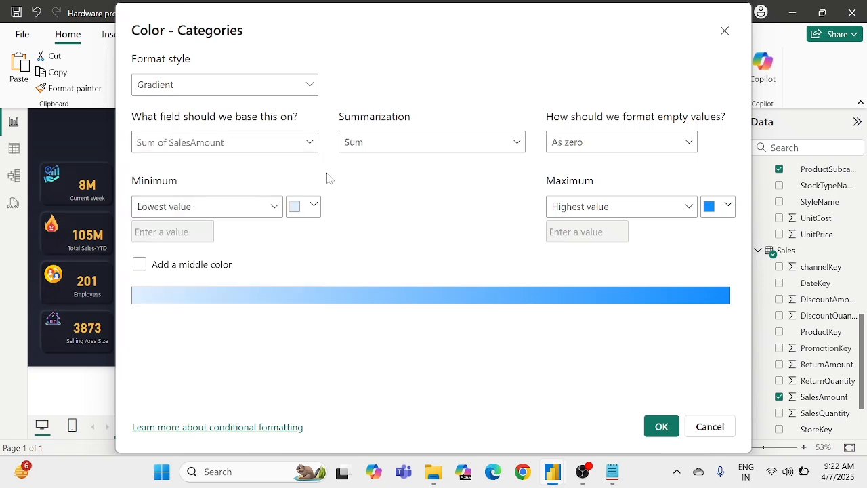
Step: Switch to the color dialog of the reference Hardware Production report and copy the hex code of its gradient's minimum color
click(303, 208)
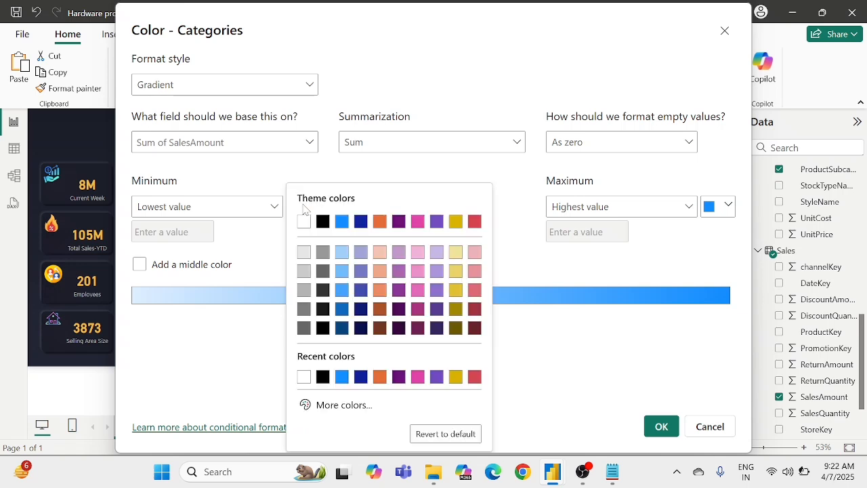
click(530, 184)
mouse_move(557, 458)
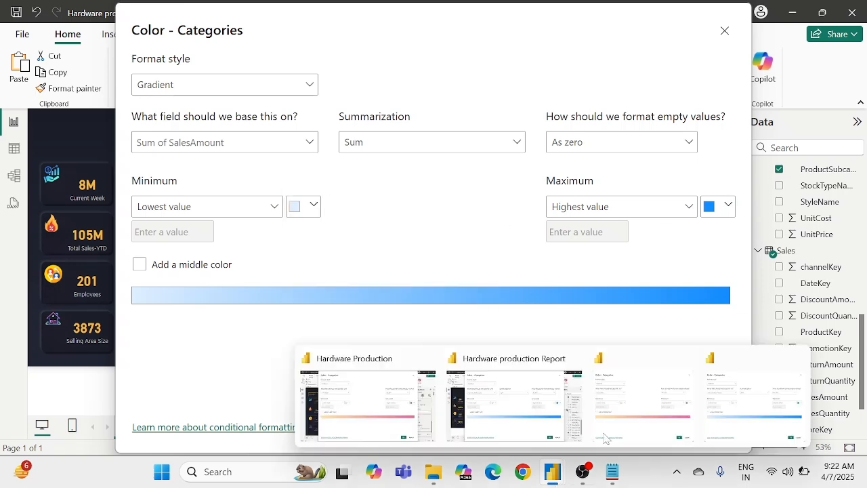
click(643, 403)
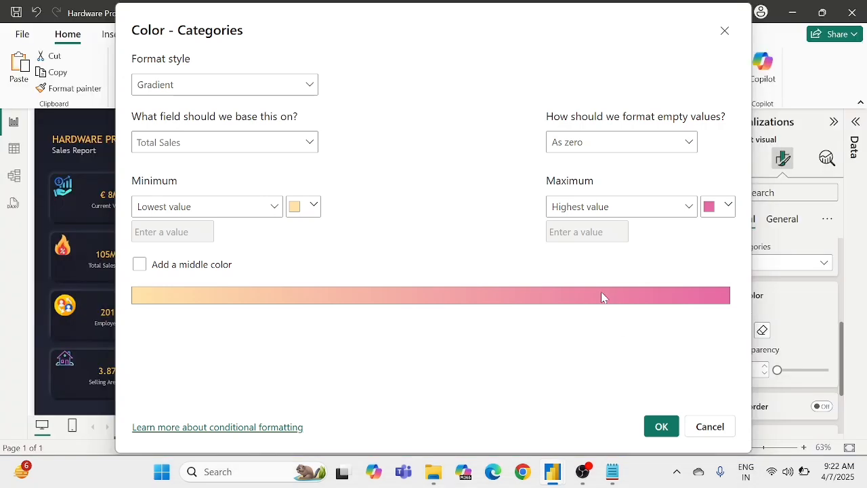
click(295, 208)
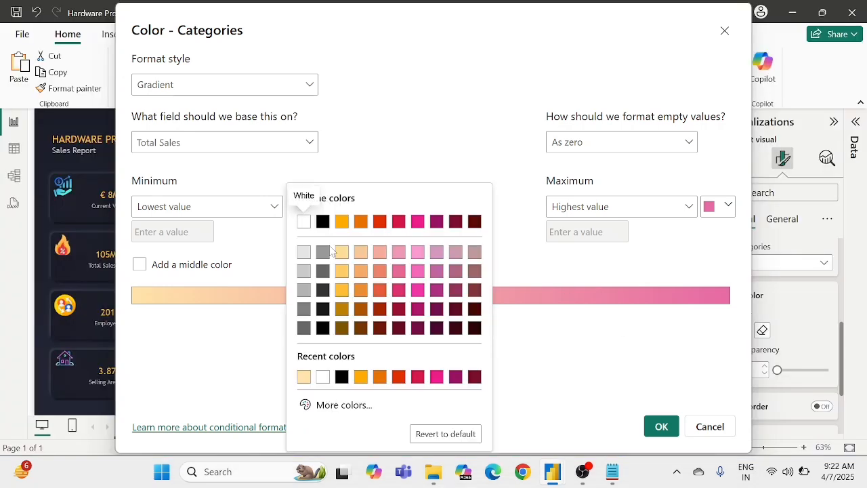
click(312, 406)
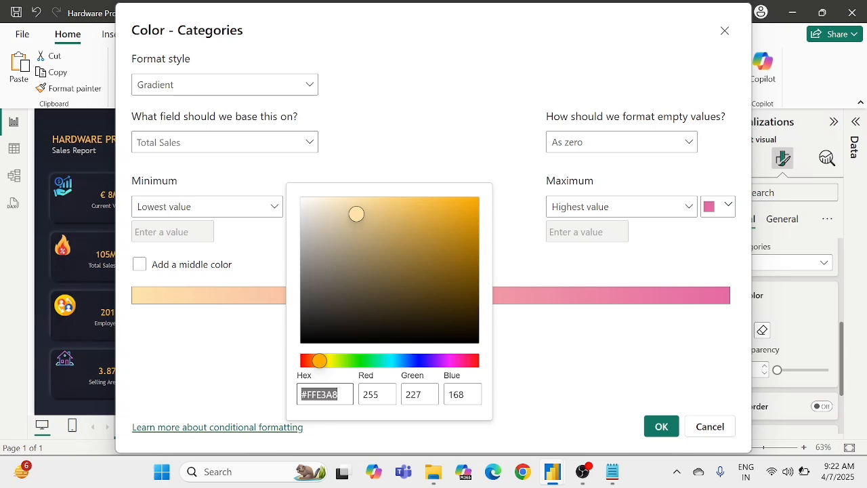
mouse_move(555, 475)
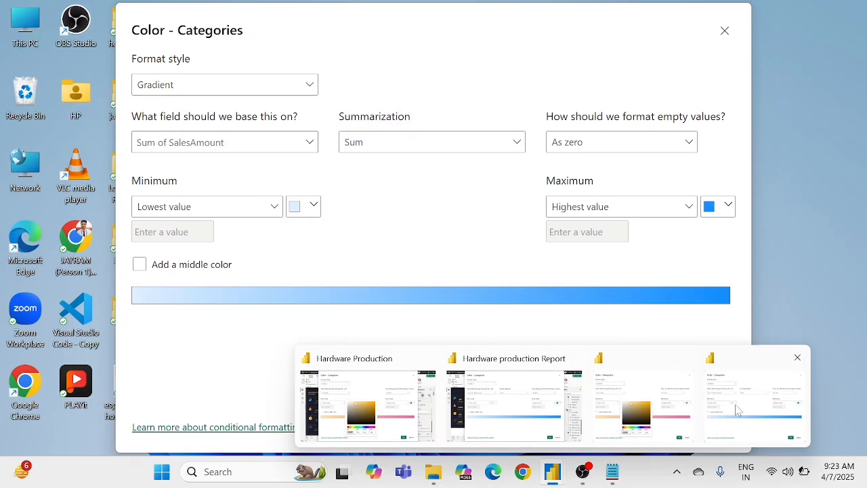
Step: Back in the Hardware production Report's color dialog, set the gradient's minimum color to #FFE3A8
click(737, 409)
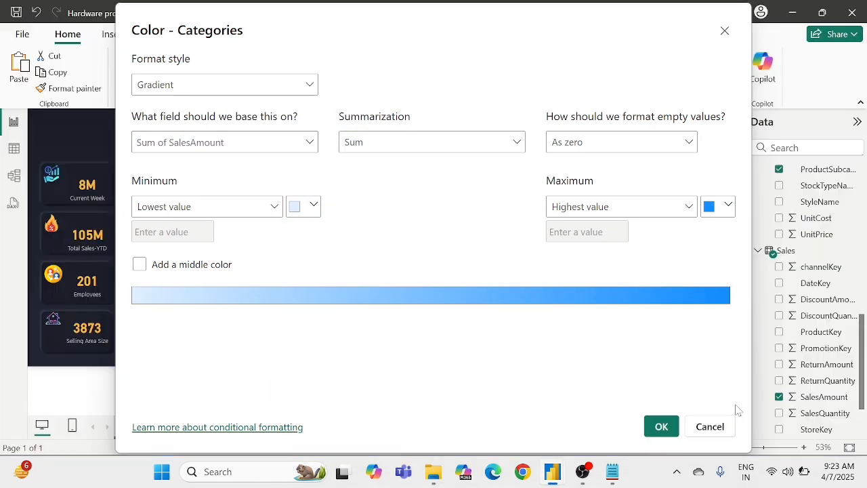
click(305, 211)
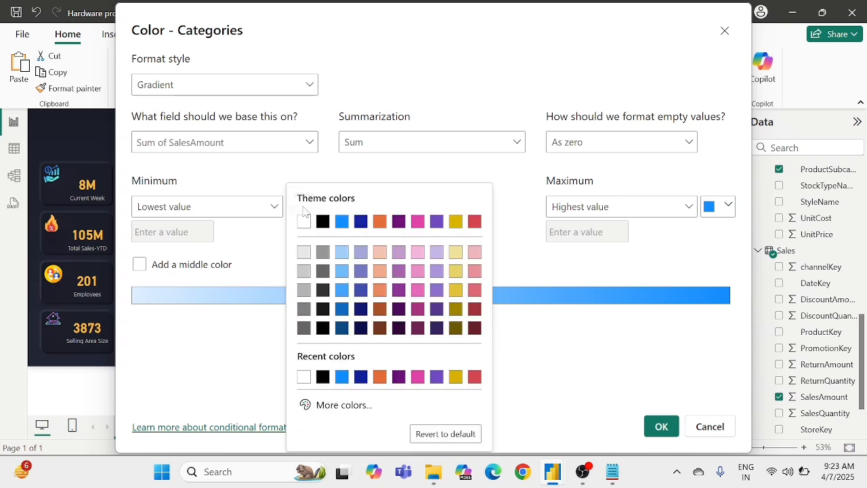
click(327, 405)
text(#FFE3A8)
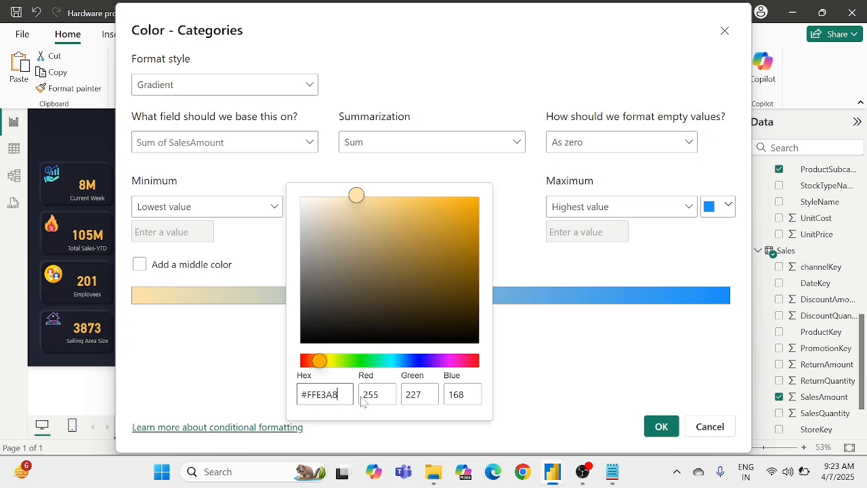
click(510, 355)
Step: Return to the reference report's color dialog and copy the hex code of its gradient's maximum color
mouse_move(558, 479)
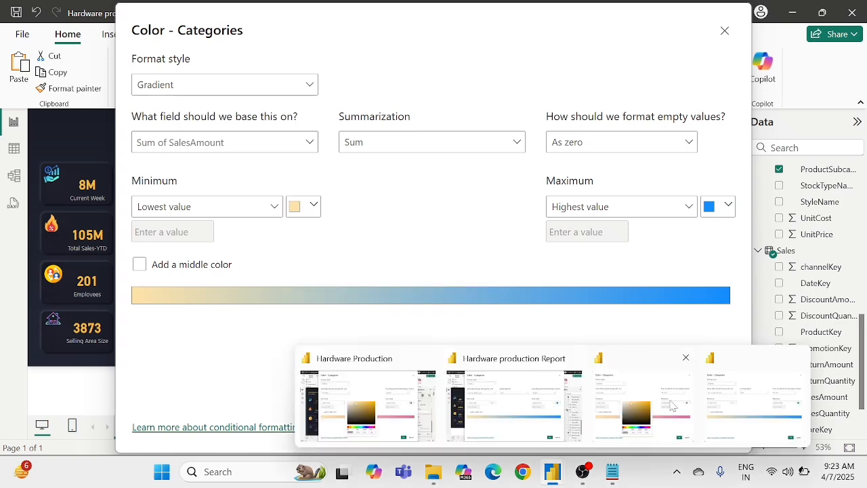
mouse_move(673, 405)
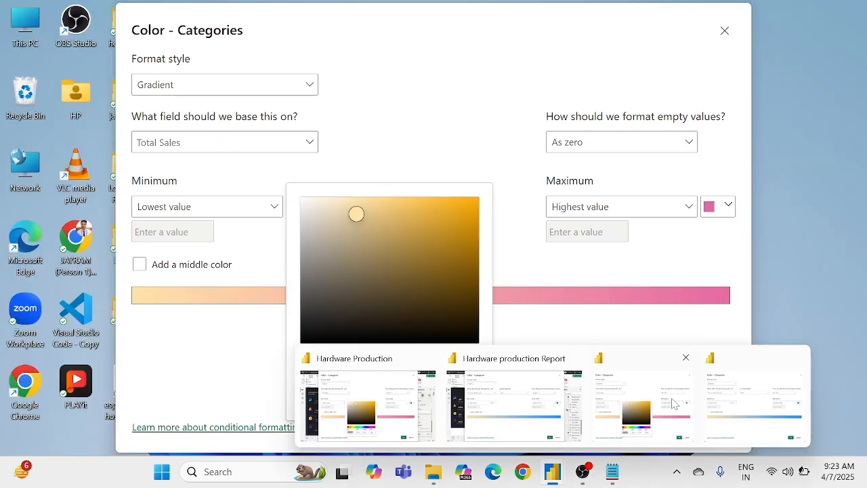
click(673, 404)
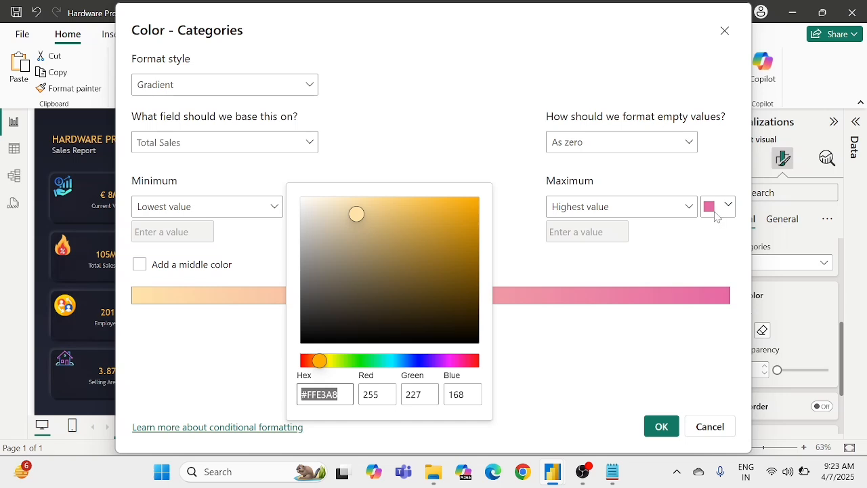
click(715, 210)
click(715, 210)
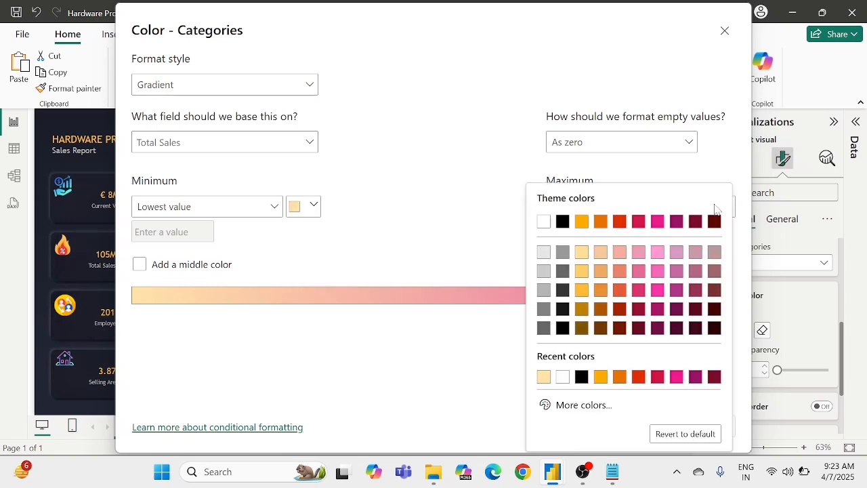
click(579, 406)
key(ctrl+c)
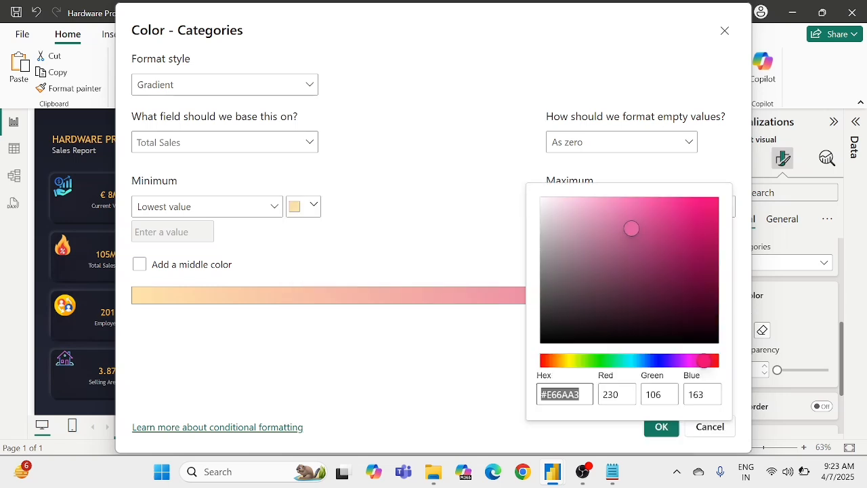
click(466, 348)
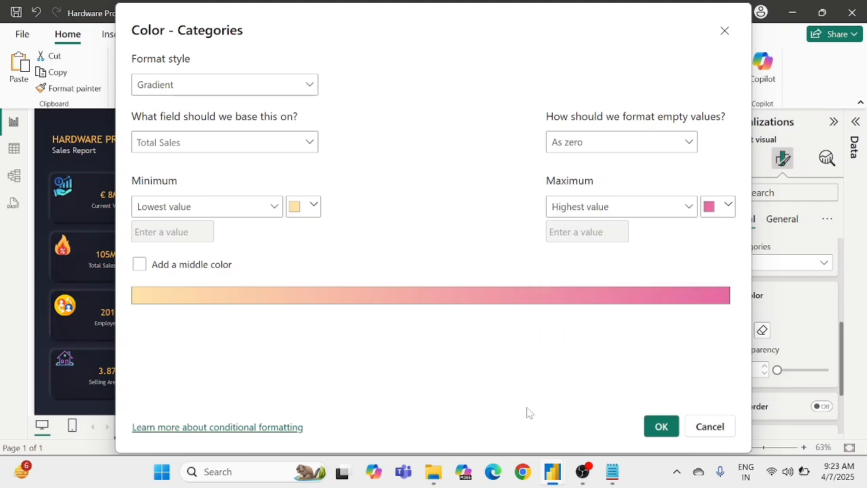
Step: Set the maximum color of the gradient in the Hardware production Report to #E66AA3
mouse_move(556, 474)
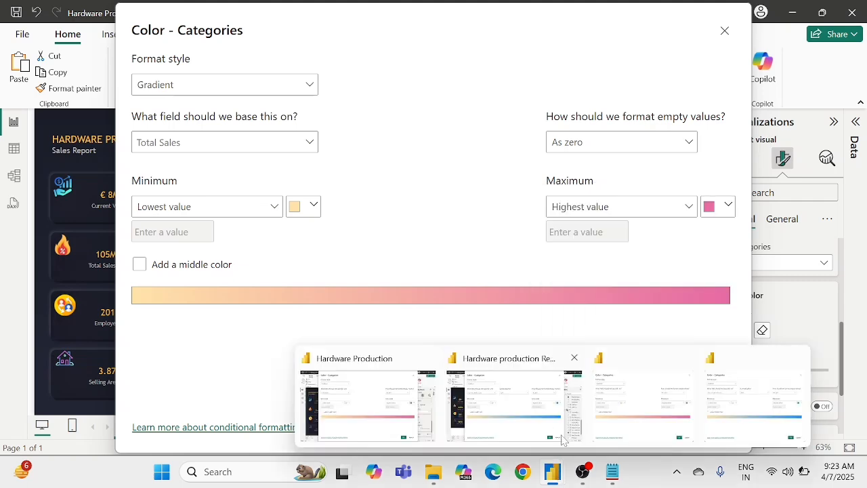
mouse_move(580, 415)
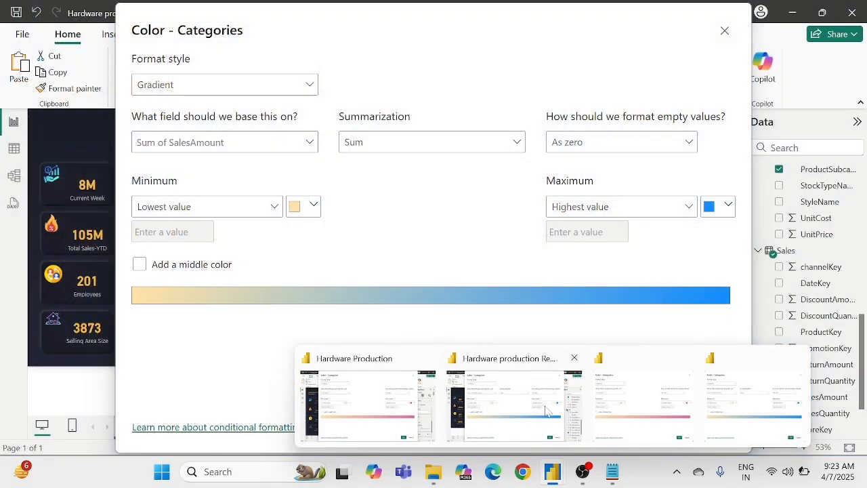
click(546, 412)
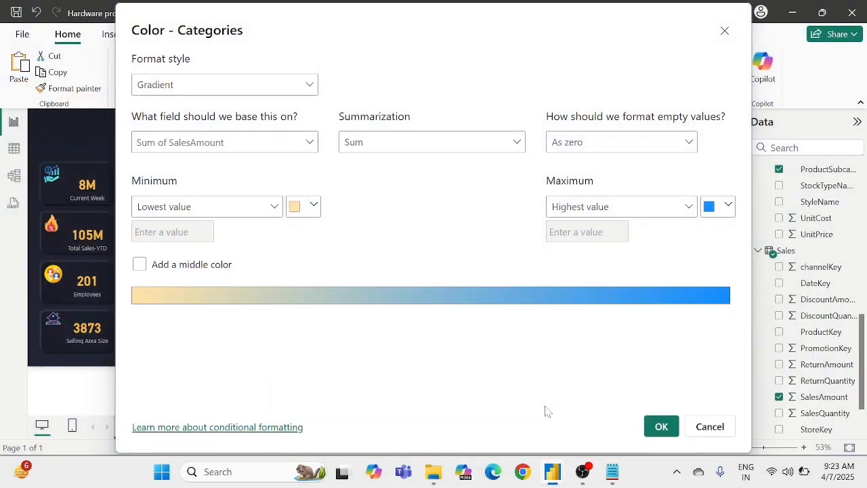
click(728, 207)
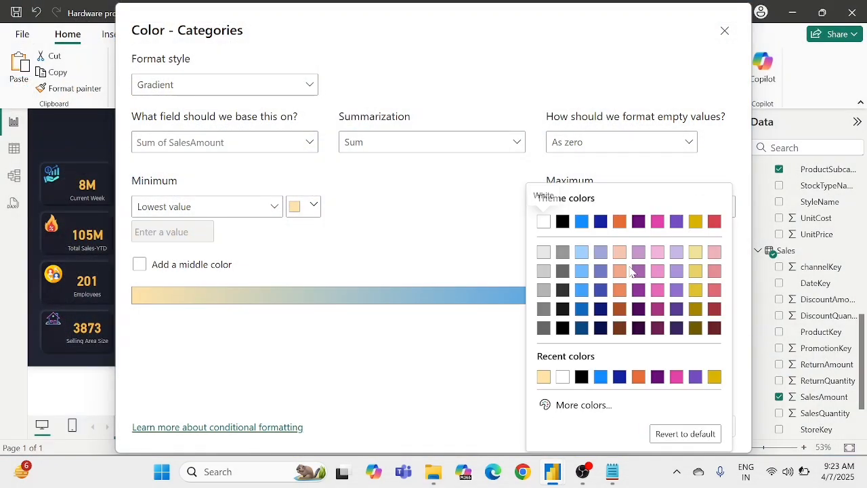
click(572, 405)
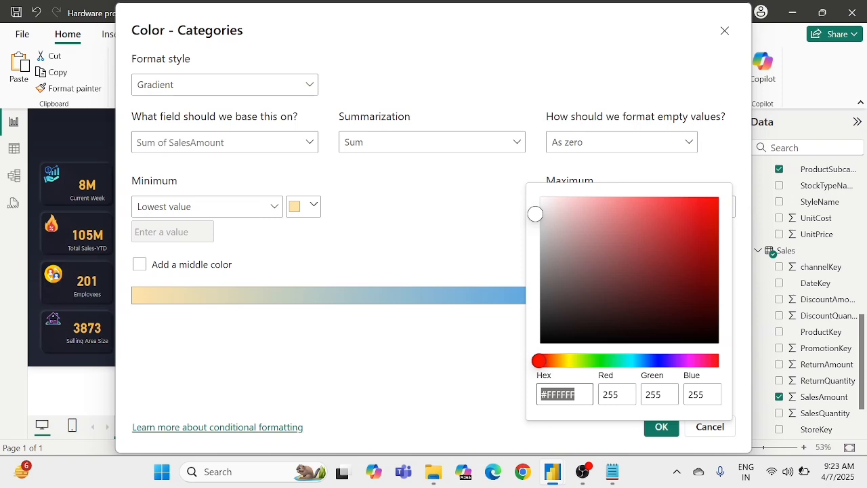
key(ctrl+v)
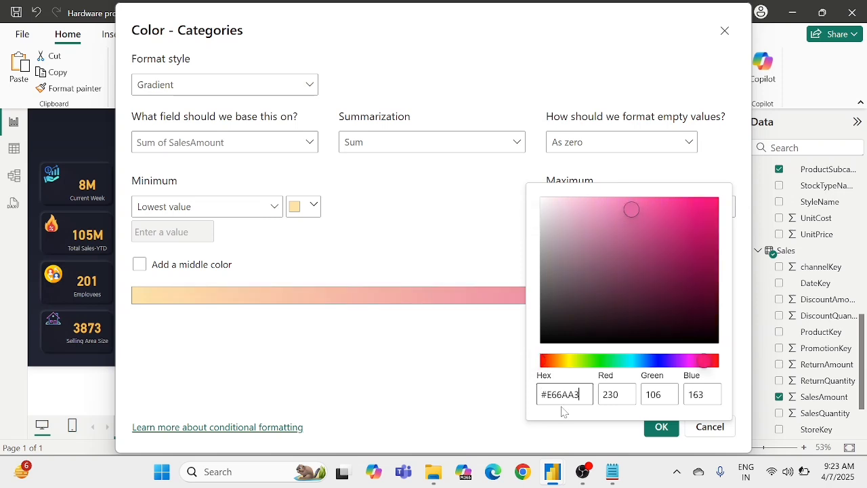
click(444, 383)
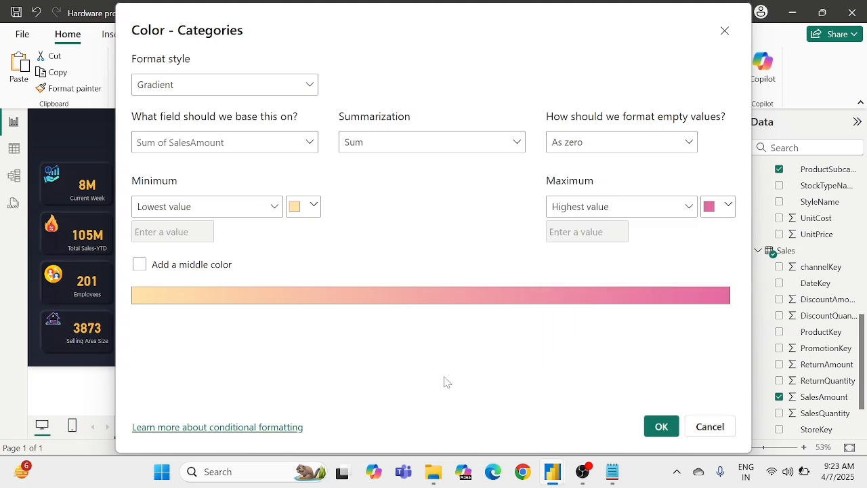
Step: Apply the gradient to the bars of the Total Sales by products chart and turn off its legend
click(657, 427)
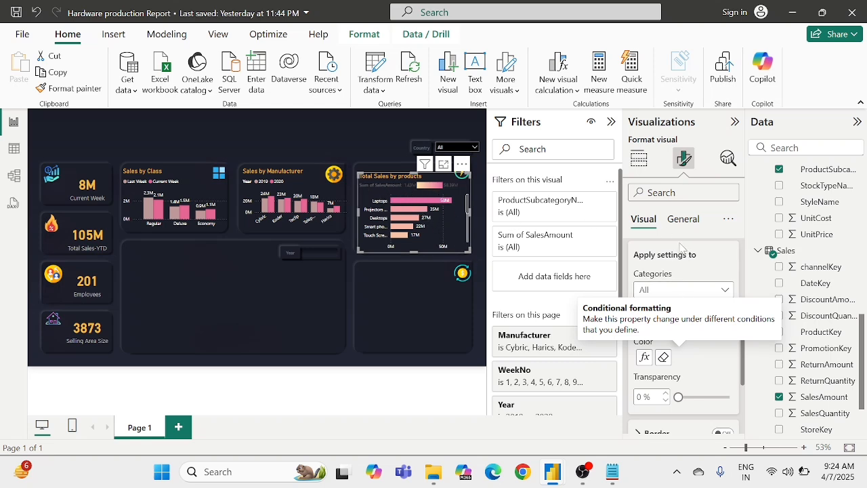
scroll(684, 257, up, 3)
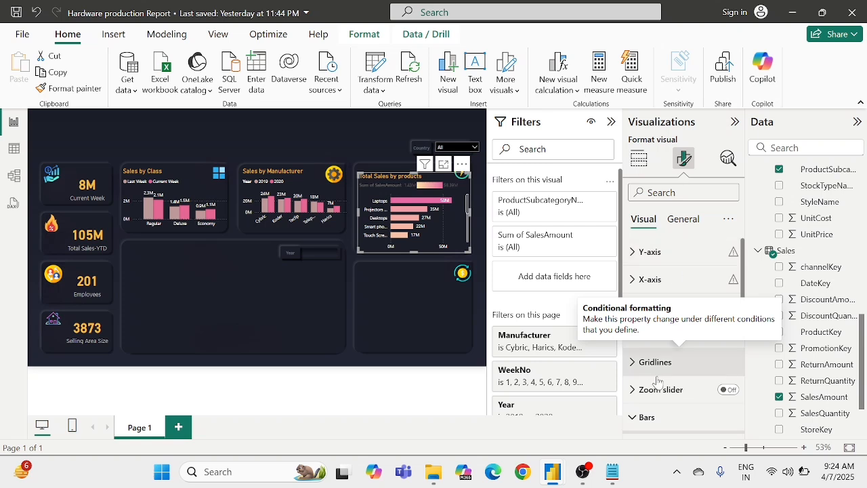
scroll(661, 356, down, 3)
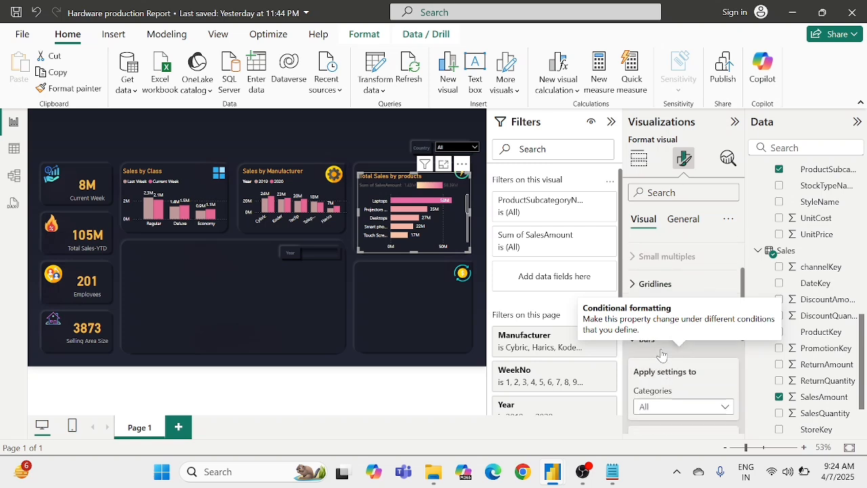
click(658, 347)
scroll(658, 342, up, 2)
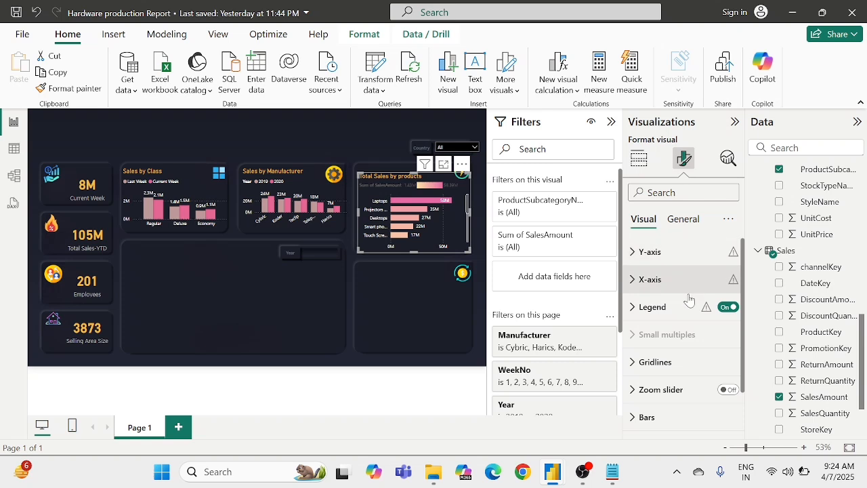
click(728, 307)
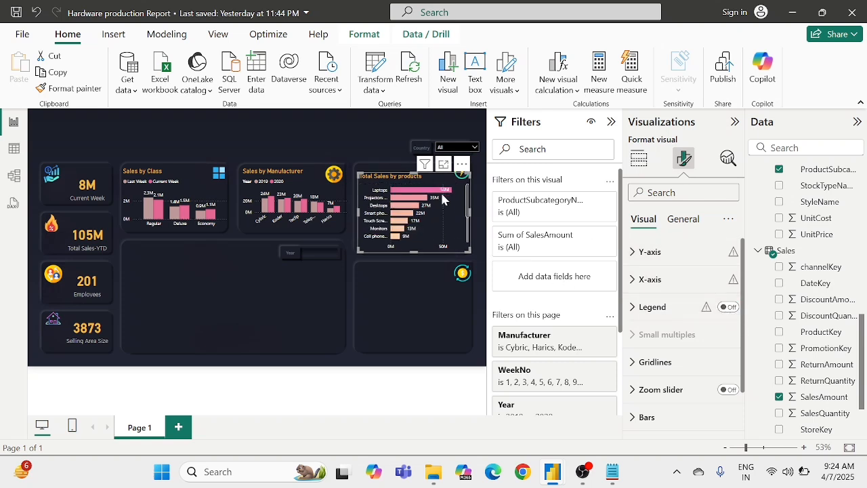
scroll(411, 212, down, 3)
scroll(411, 212, up, 3)
Step: Insert a line chart and fit it into the large empty panel below the class and manufacturer charts
click(350, 144)
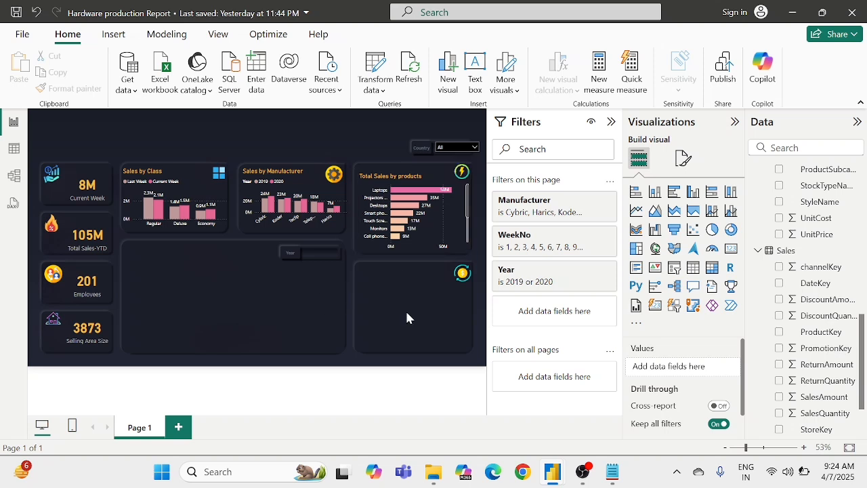
click(637, 211)
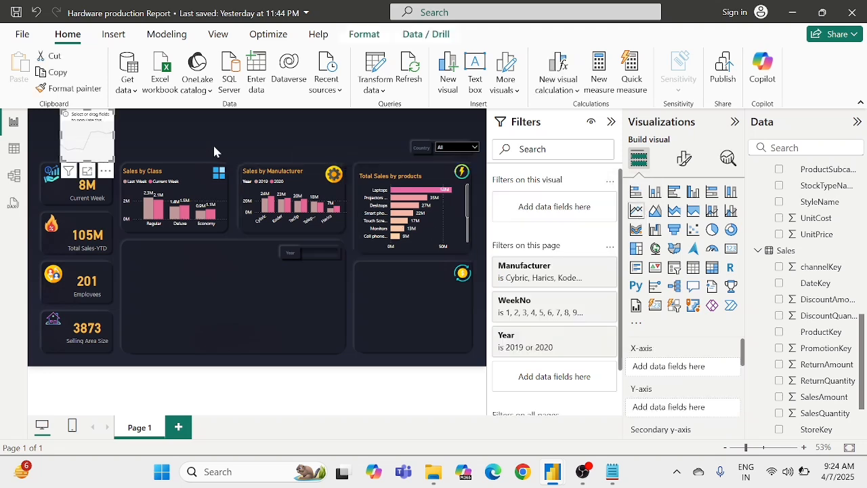
drag(93, 142, 342, 349)
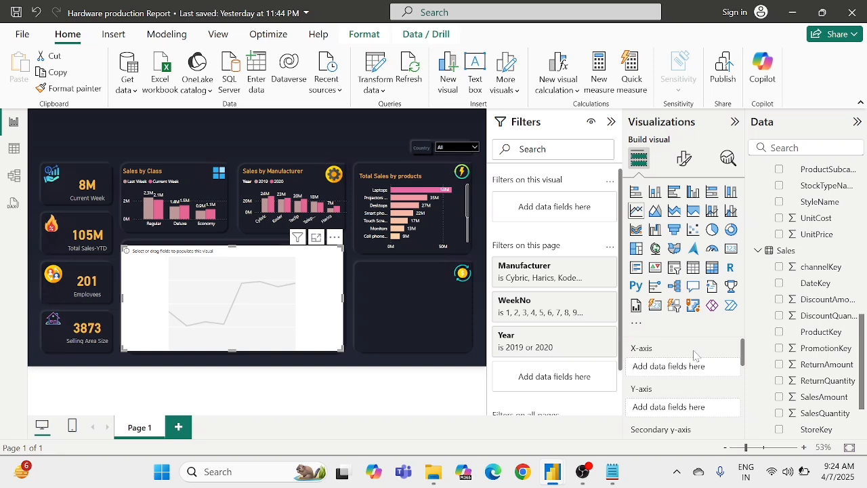
Step: Plot the line chart with WeekNo on the X-axis and the sum of SalesAmount on the Y-axis
scroll(842, 304, up, 3)
scroll(840, 300, up, 5)
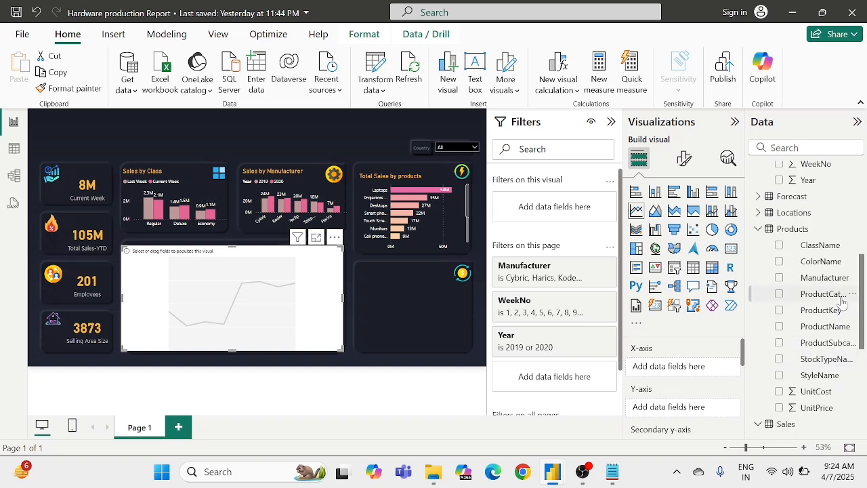
drag(837, 296, 682, 374)
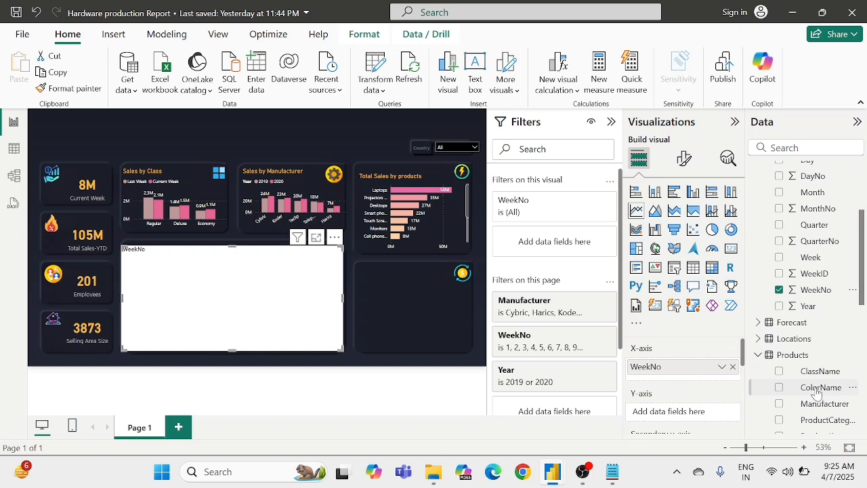
scroll(816, 392, down, 4)
scroll(816, 394, down, 4)
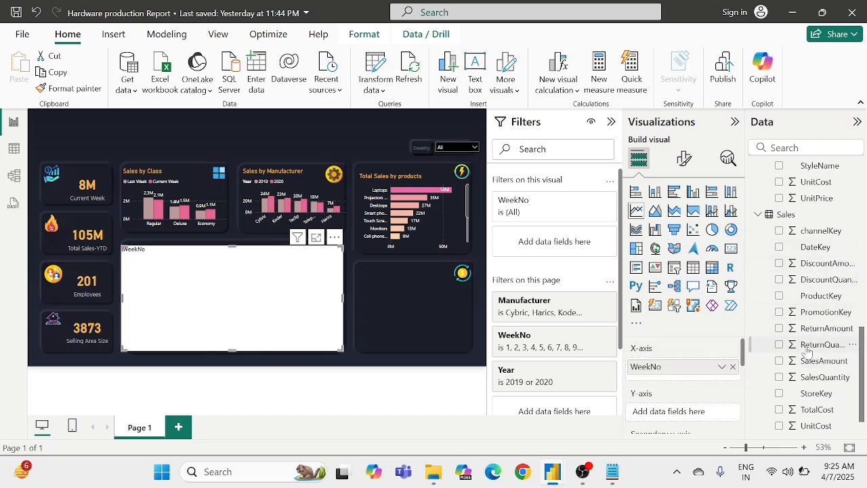
scroll(810, 338, down, 1)
drag(813, 330, 677, 416)
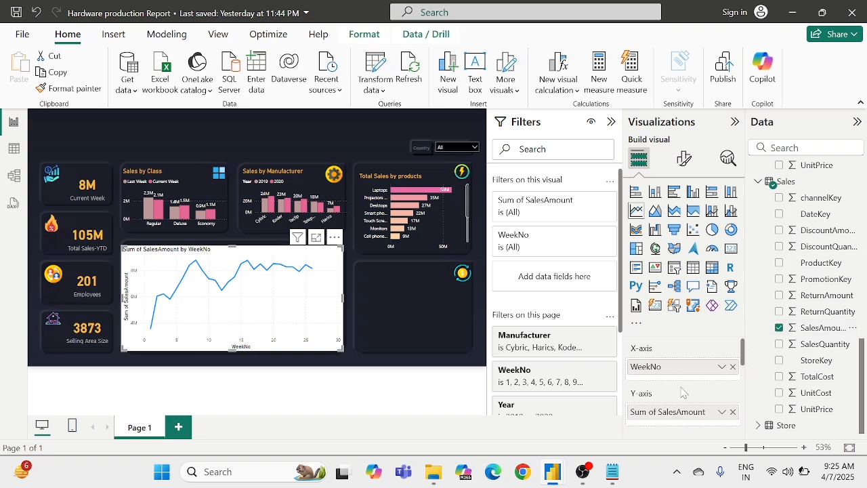
Step: Split the weekly sales line chart by Year using its legend
scroll(683, 387, down, 3)
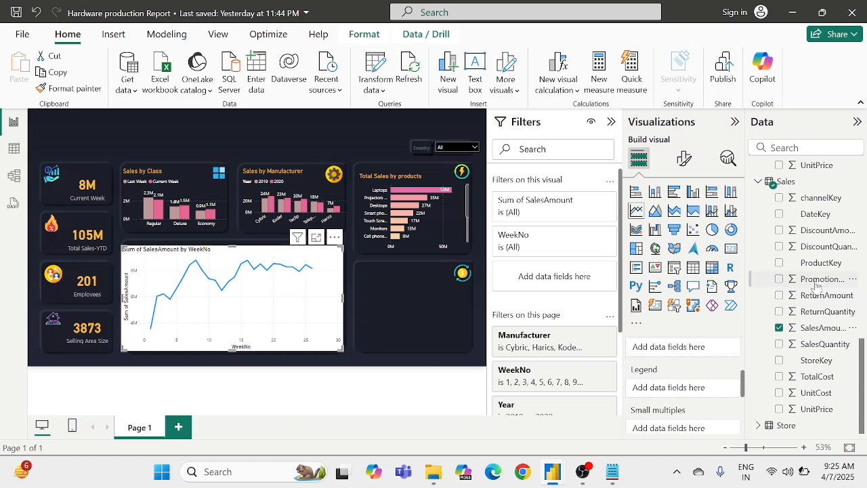
scroll(816, 288, up, 5)
scroll(817, 288, up, 5)
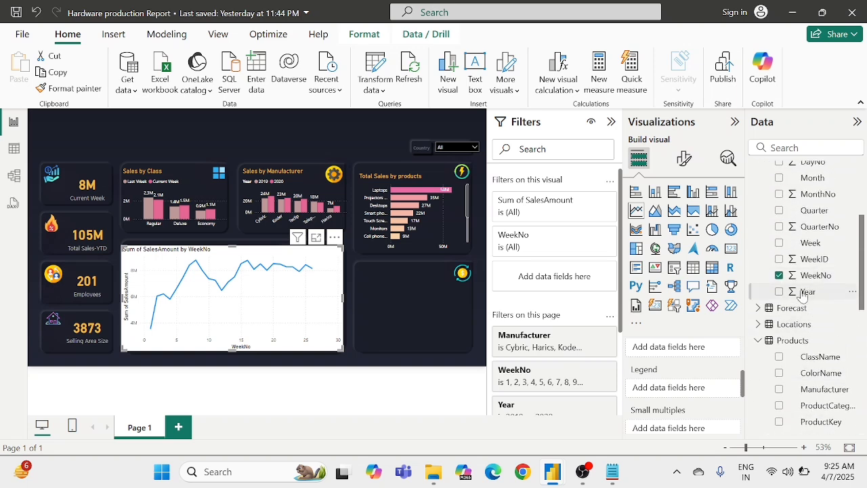
drag(806, 291, 674, 384)
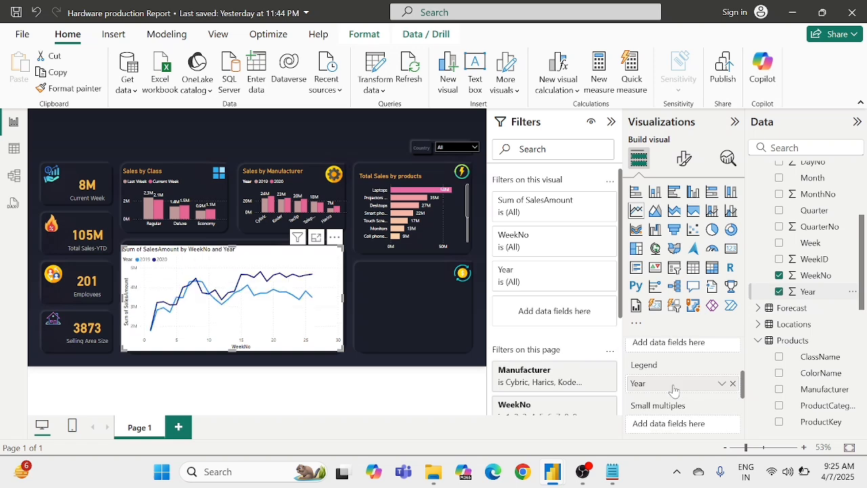
scroll(674, 390, down, 1)
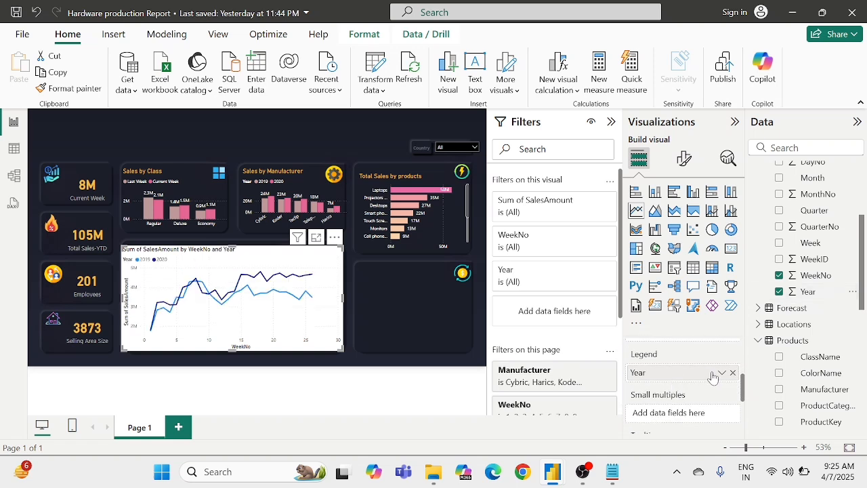
scroll(692, 400, down, 2)
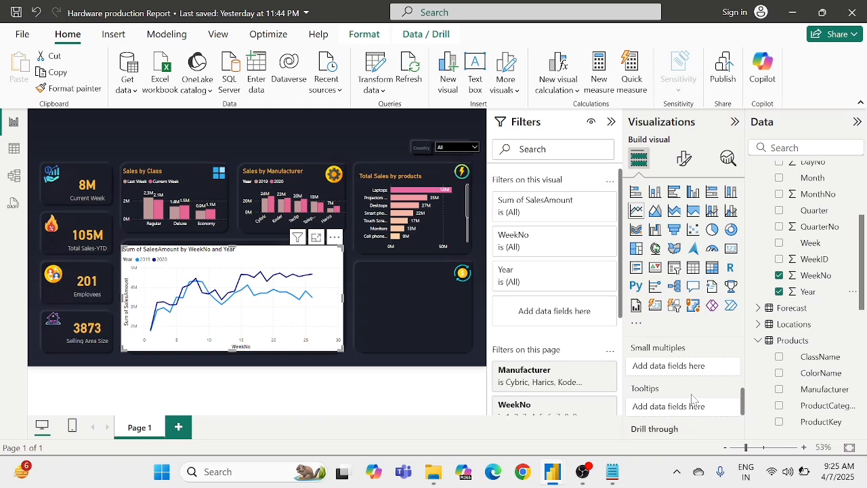
scroll(692, 400, up, 1)
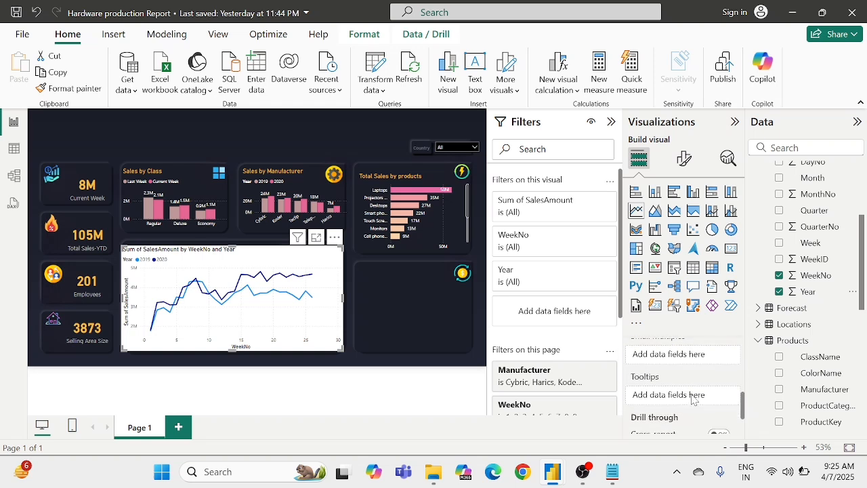
scroll(692, 399, up, 2)
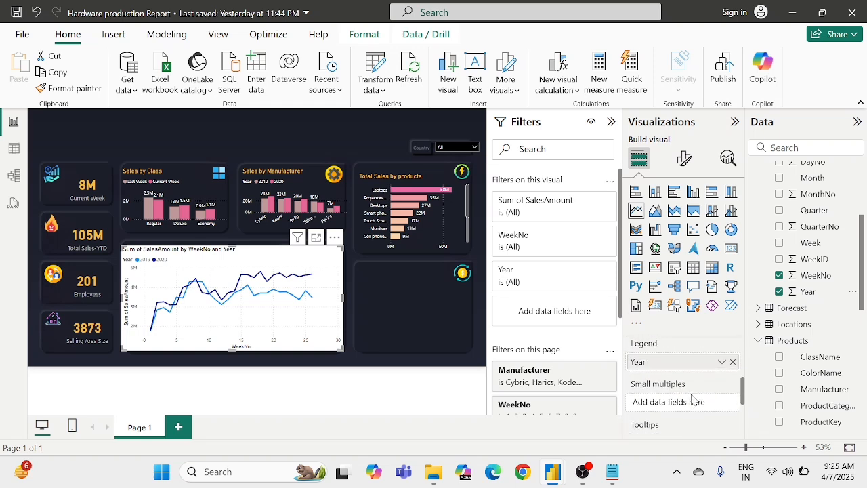
scroll(693, 399, down, 3)
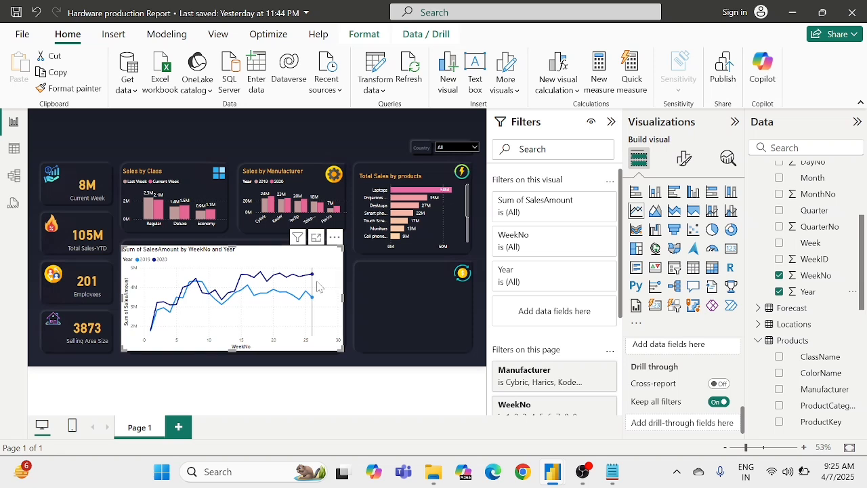
Step: Change the line chart's title text to "Weekly total sales yoy"
click(686, 163)
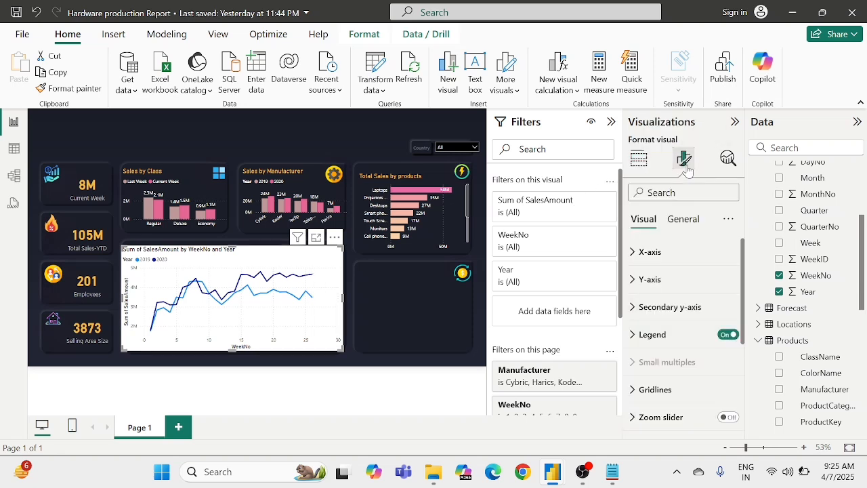
click(684, 219)
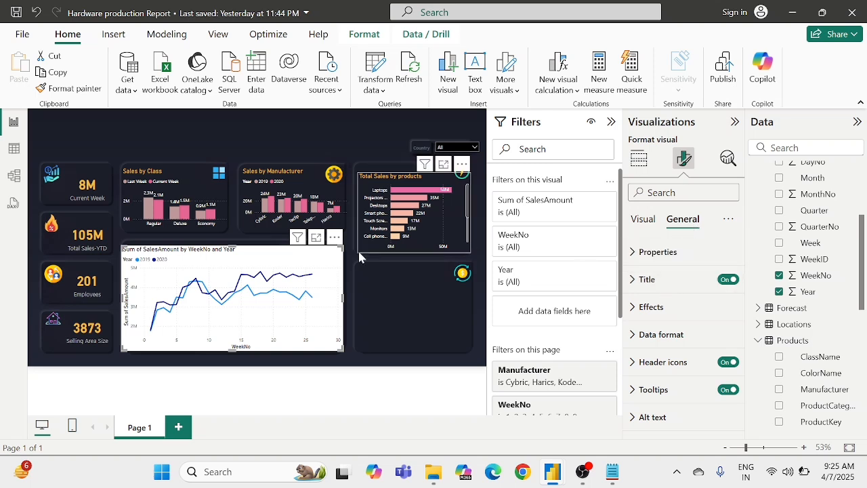
mouse_move(262, 292)
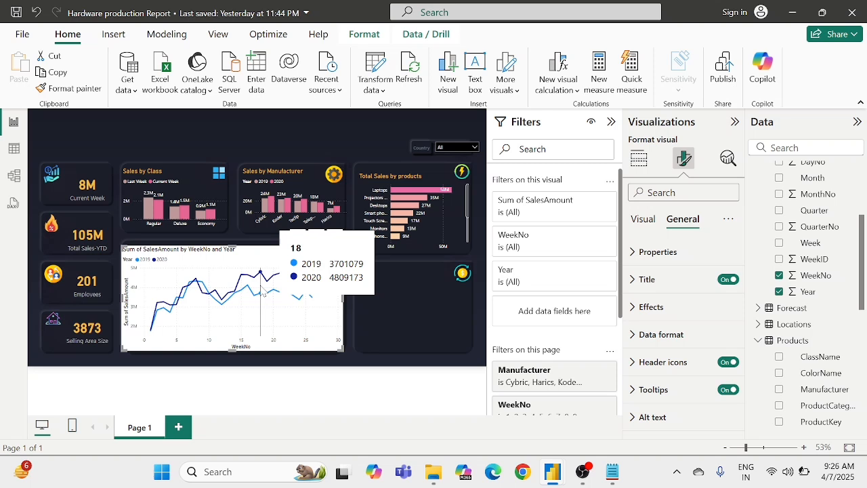
click(647, 279)
scroll(683, 305, down, 1)
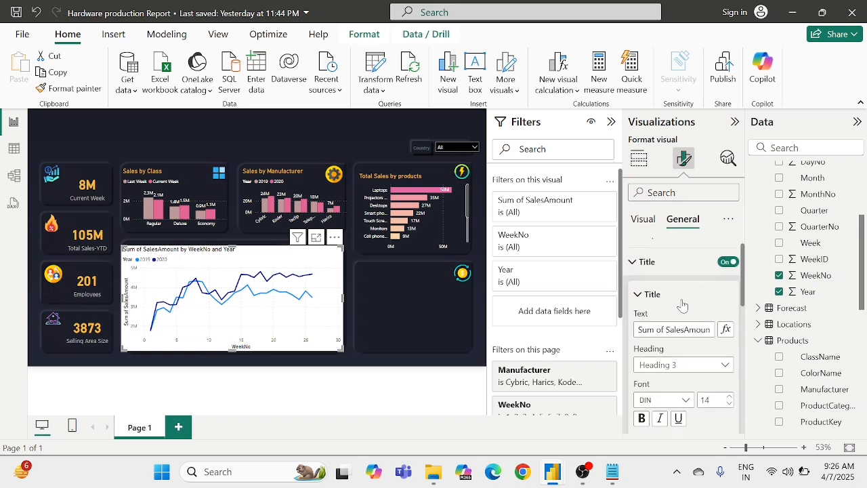
scroll(677, 298, up, 1)
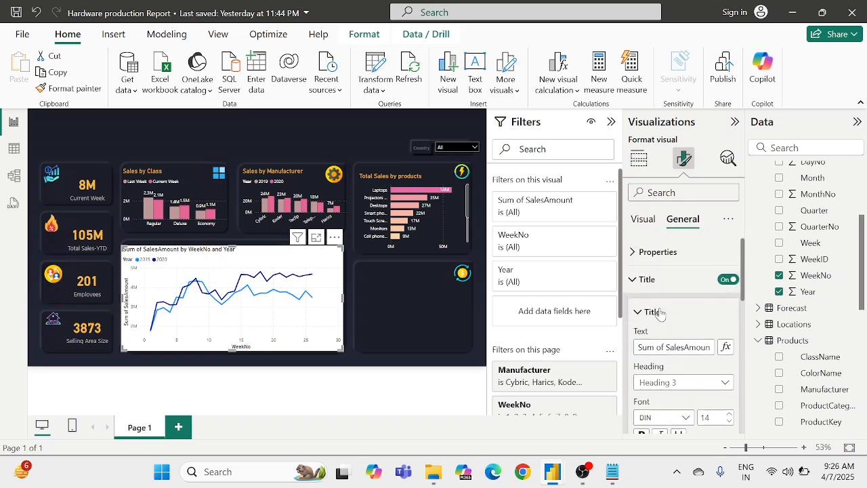
scroll(661, 313, down, 3)
click(660, 284)
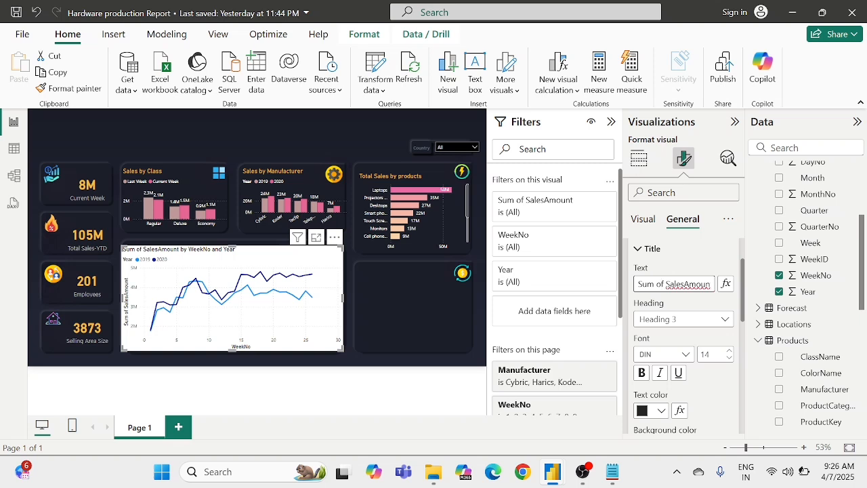
key(ctrl+a)
key(BackSpace)
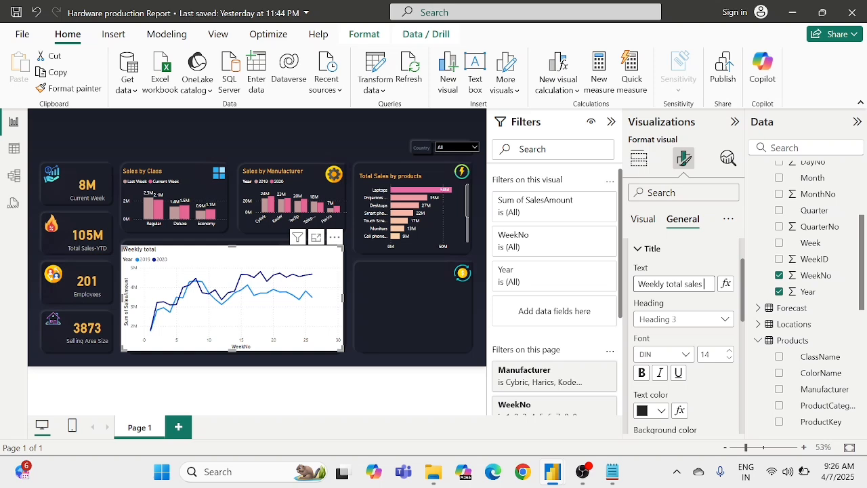
text(you)
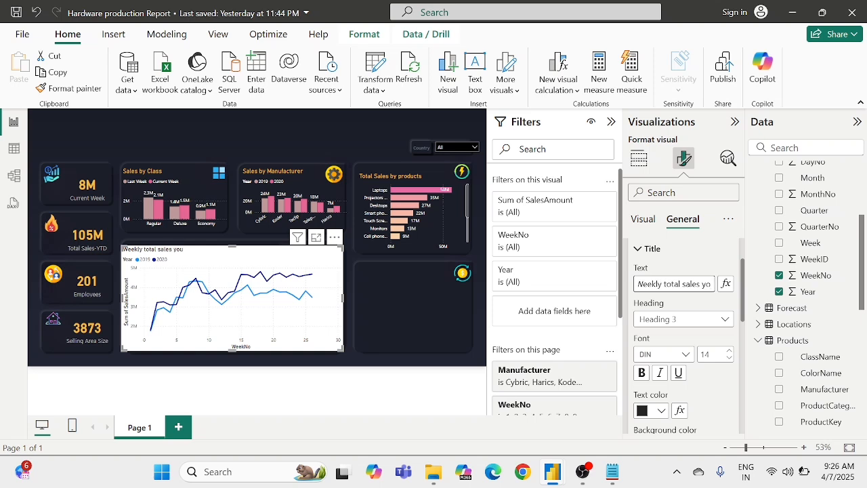
key(BackSpace)
text(y)
Step: Set the line chart's title text color to the recently used golden yellow
scroll(685, 339, down, 1)
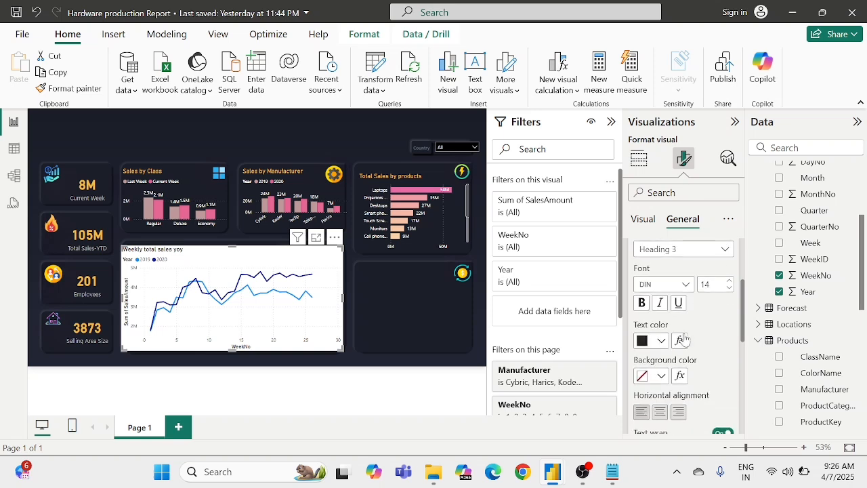
click(646, 342)
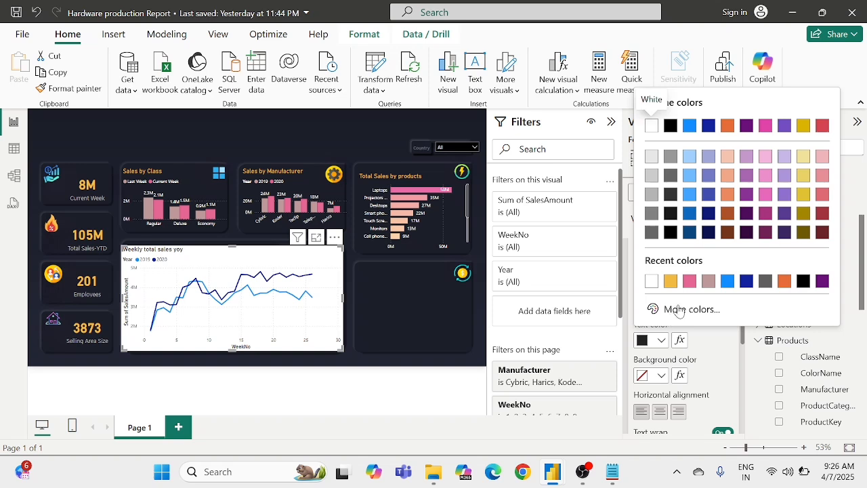
click(670, 281)
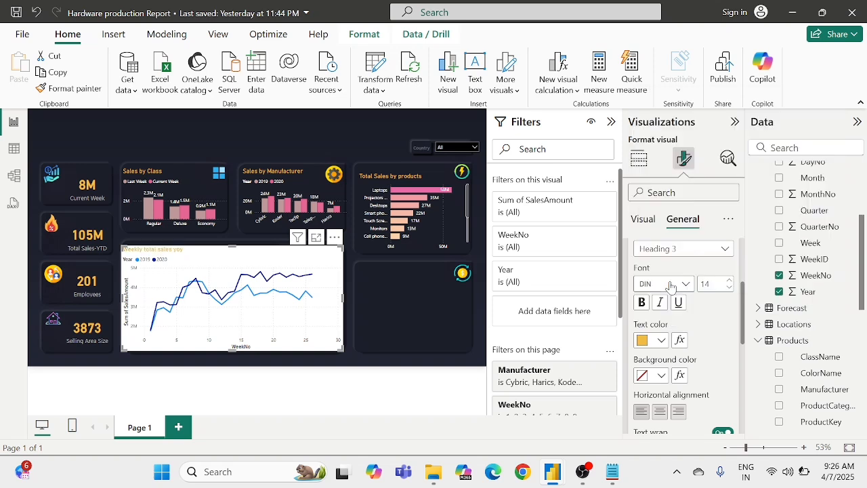
Step: Set the line chart's background transparency to 100%
scroll(703, 347, down, 2)
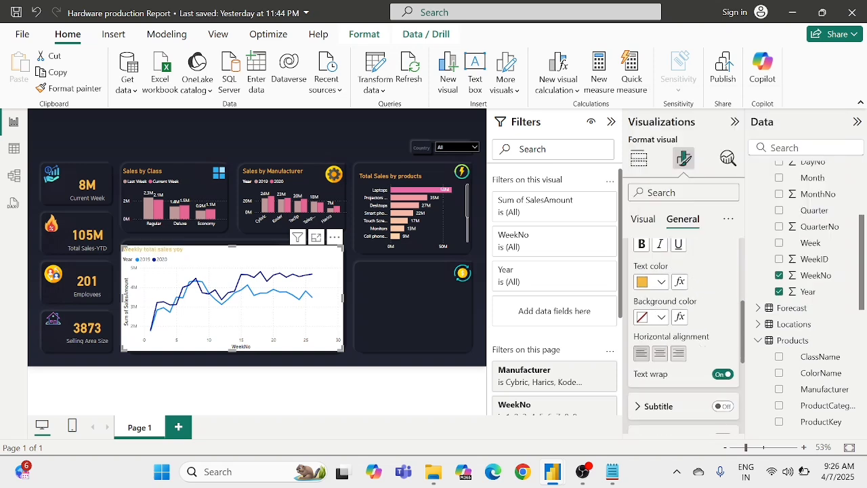
scroll(675, 328, down, 7)
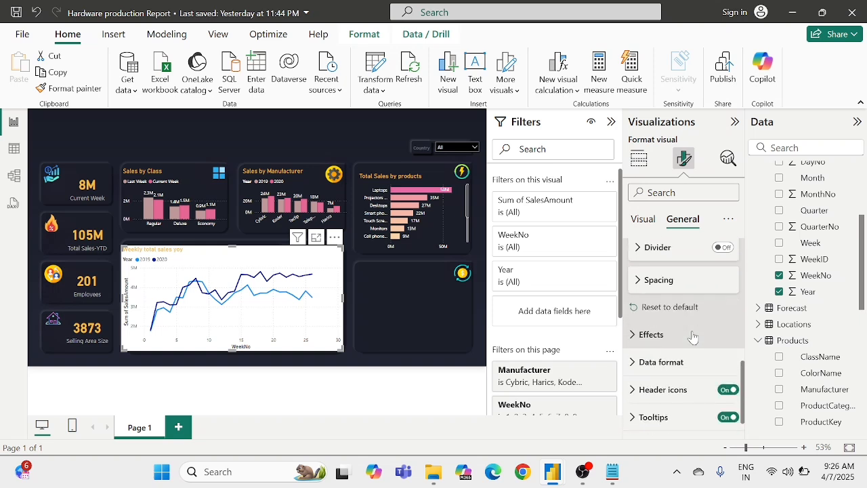
click(668, 310)
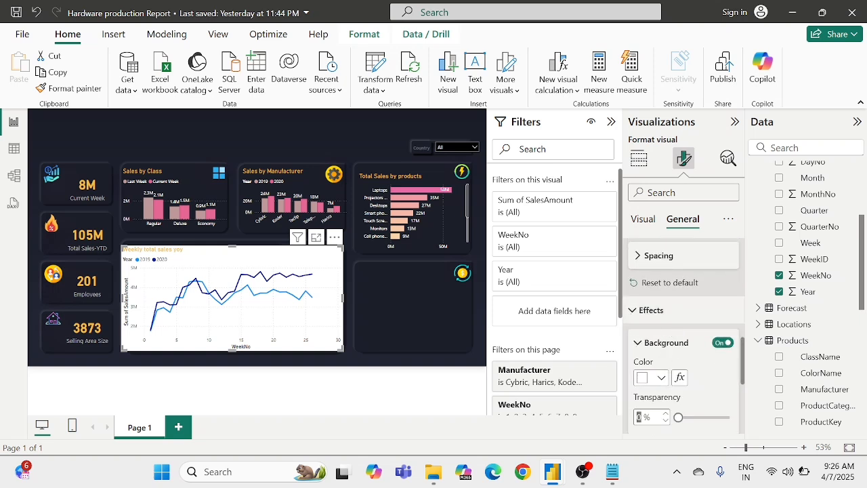
drag(678, 417, 730, 417)
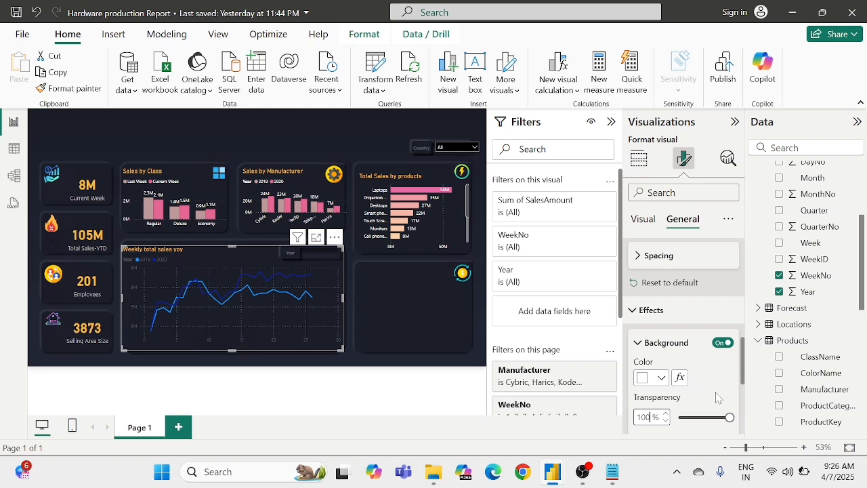
Step: Set the color of the weekly sales line chart's x-axis values to the recently used white
scroll(718, 398, up, 5)
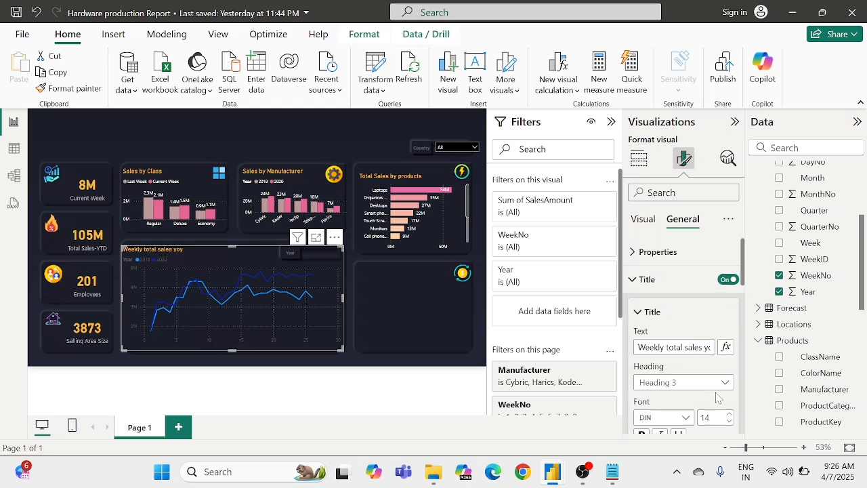
click(636, 278)
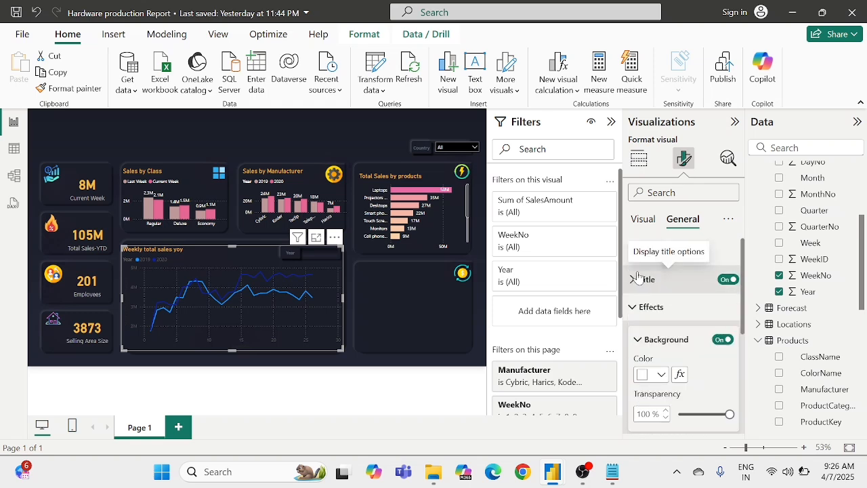
click(645, 220)
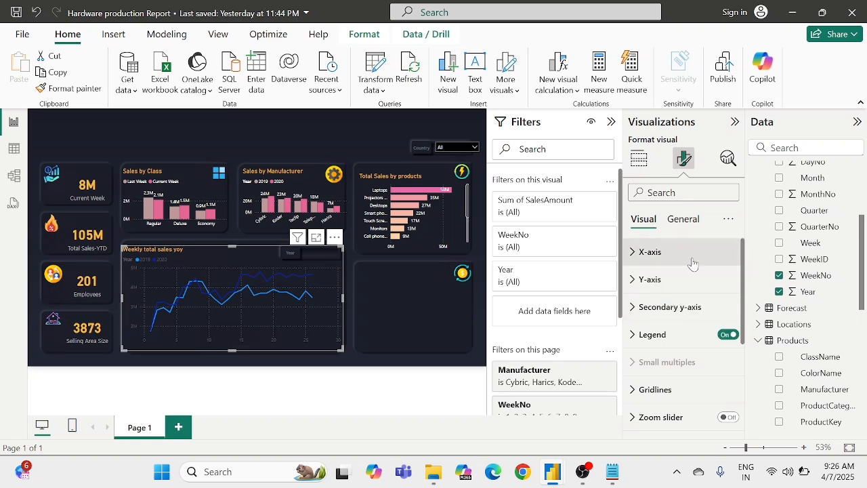
click(651, 252)
scroll(660, 258, down, 3)
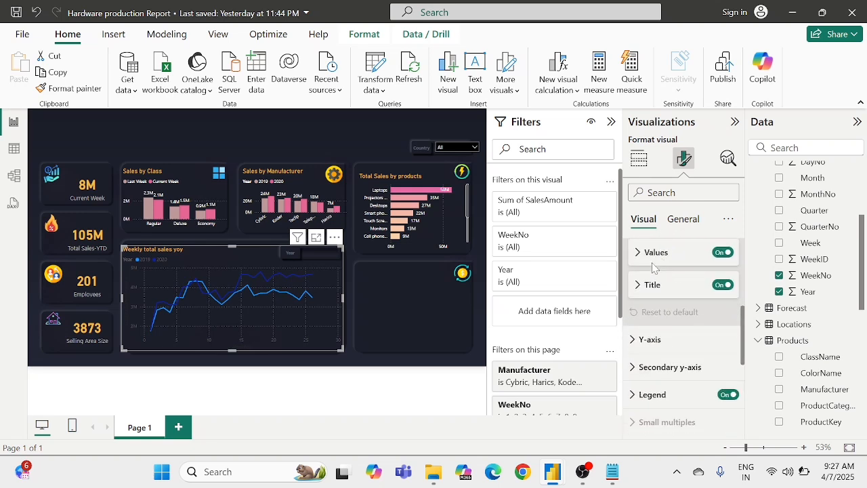
click(651, 262)
scroll(652, 284, down, 1)
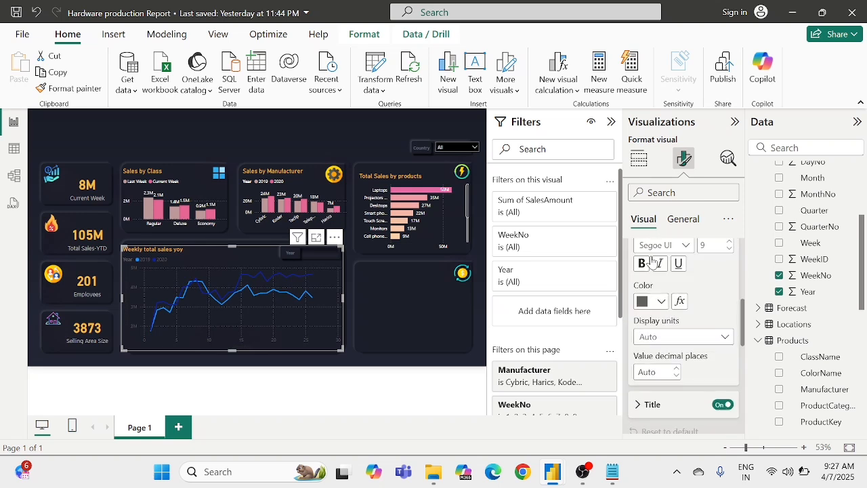
click(651, 304)
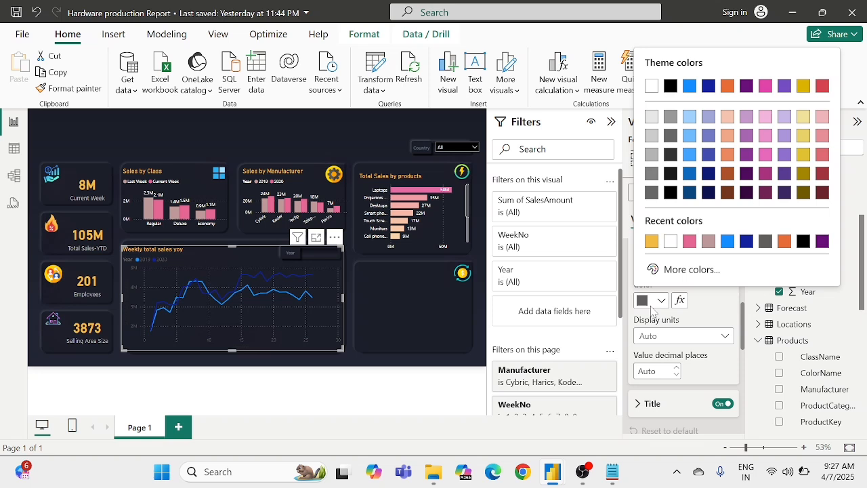
click(671, 243)
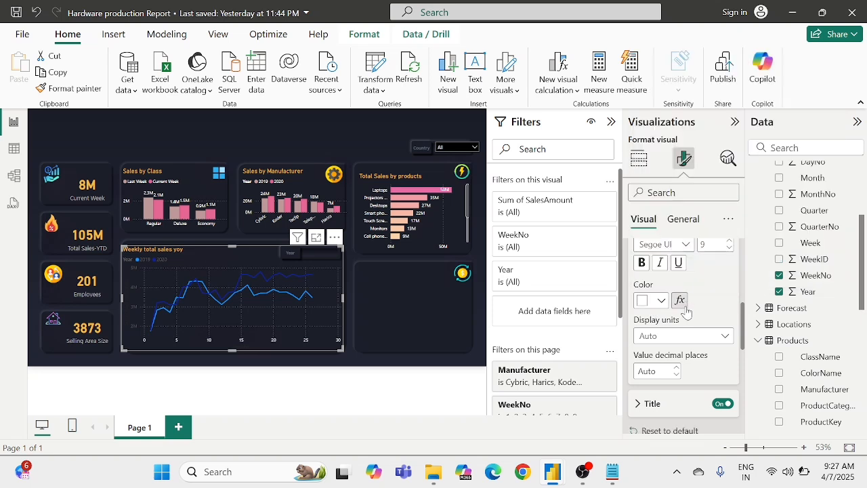
scroll(688, 313, up, 2)
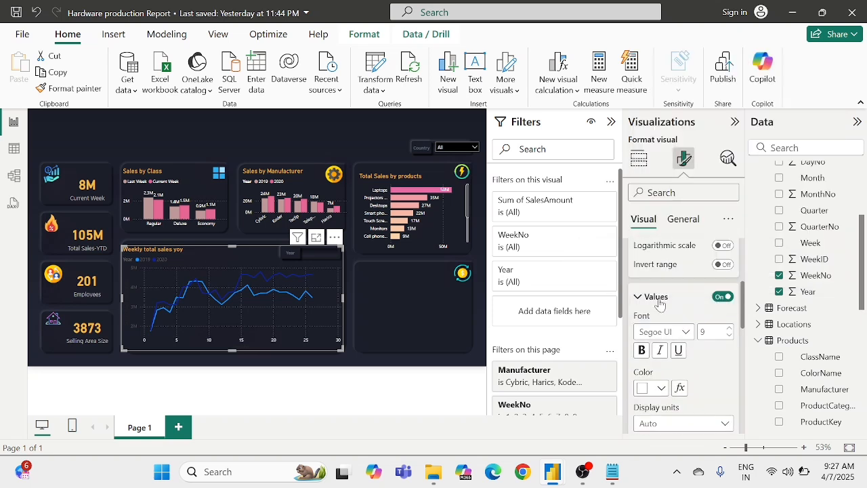
click(660, 298)
Step: Set the line chart's x-axis title color to the recently used white
scroll(653, 285, down, 2)
scroll(656, 273, up, 2)
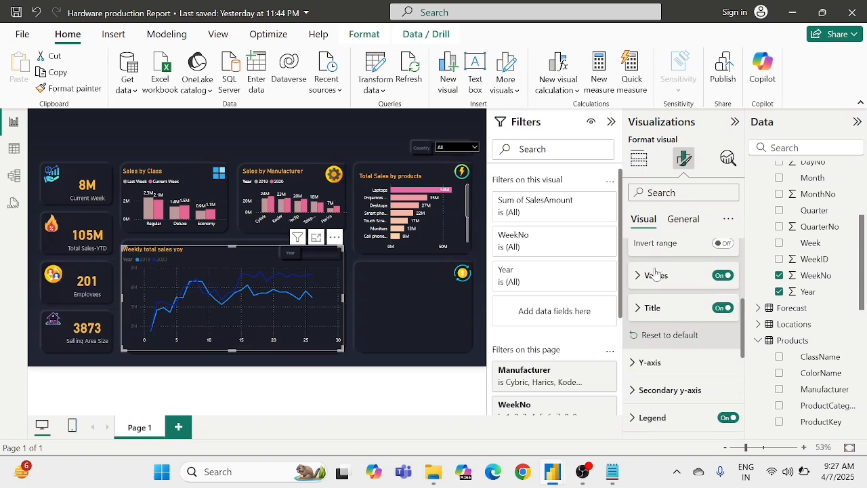
click(647, 309)
scroll(649, 318, down, 1)
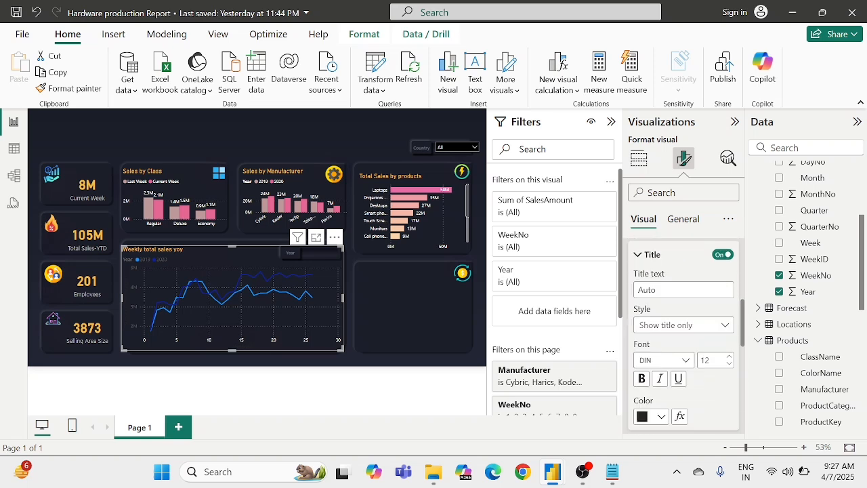
click(651, 408)
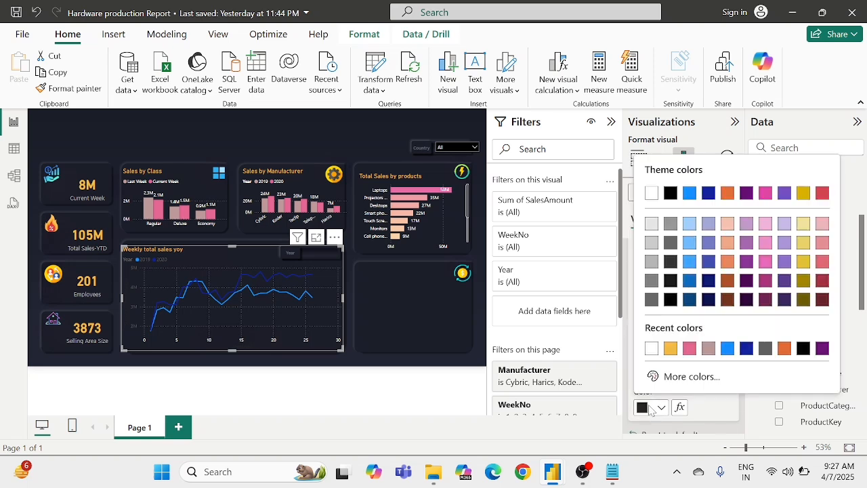
click(651, 349)
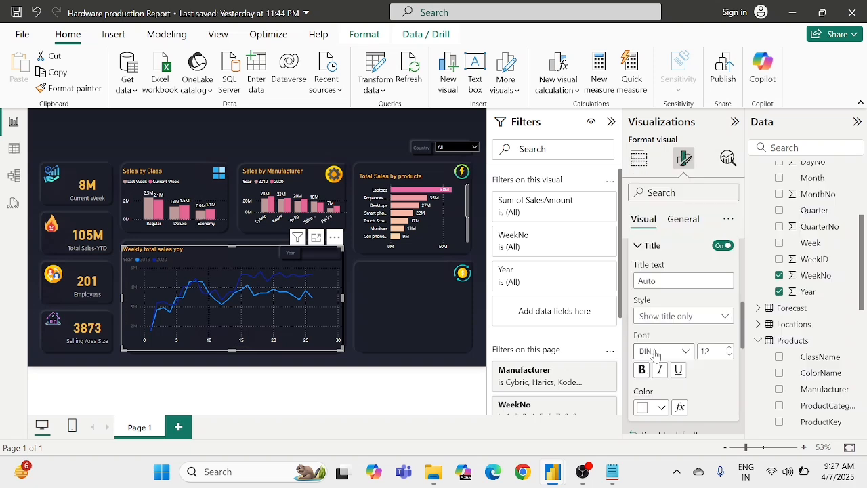
scroll(655, 354, up, 1)
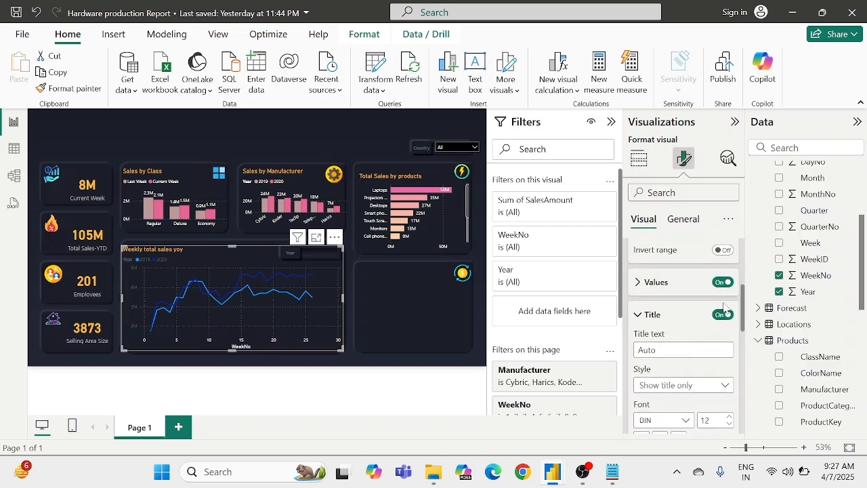
click(721, 315)
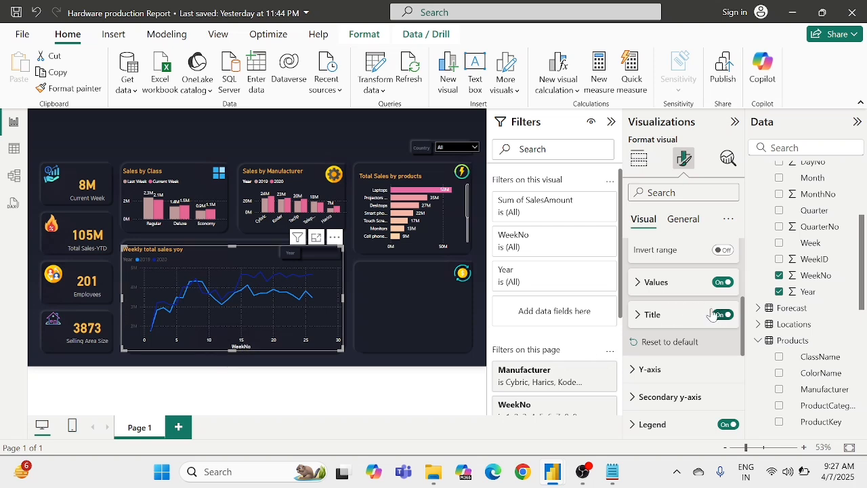
Step: Set the color of the line chart's y-axis values to the recently used white
scroll(686, 309, down, 1)
scroll(686, 309, down, 1)
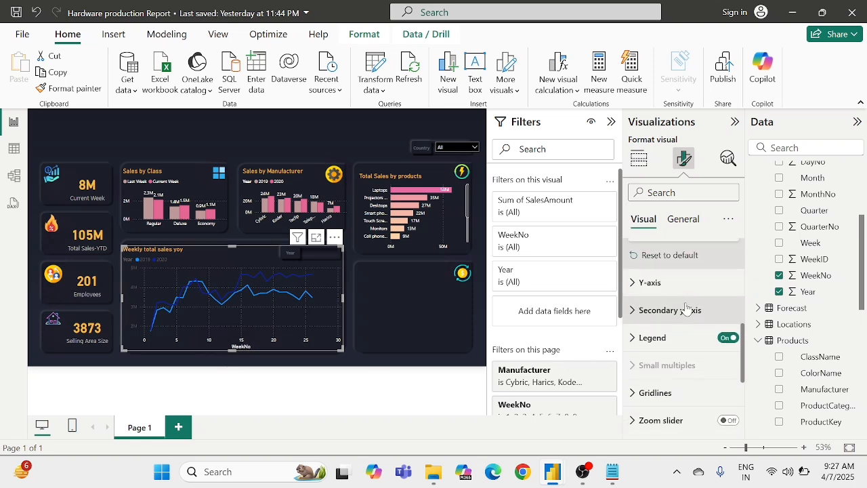
click(649, 282)
scroll(661, 283, down, 3)
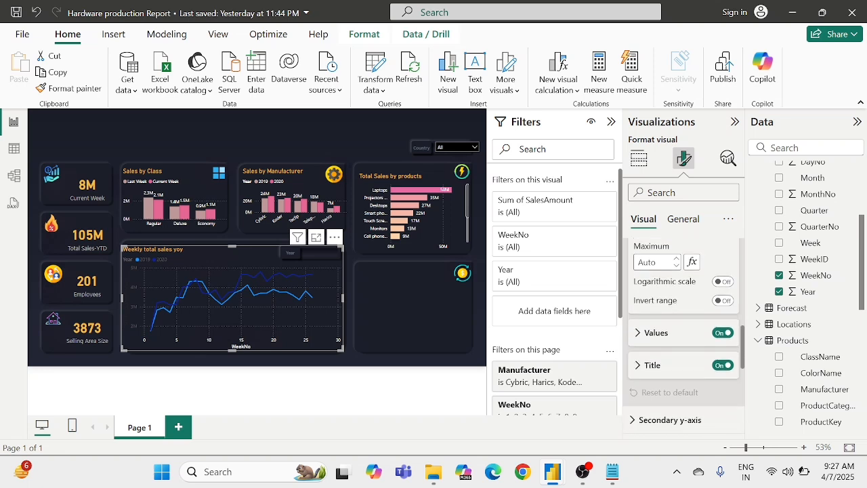
click(661, 321)
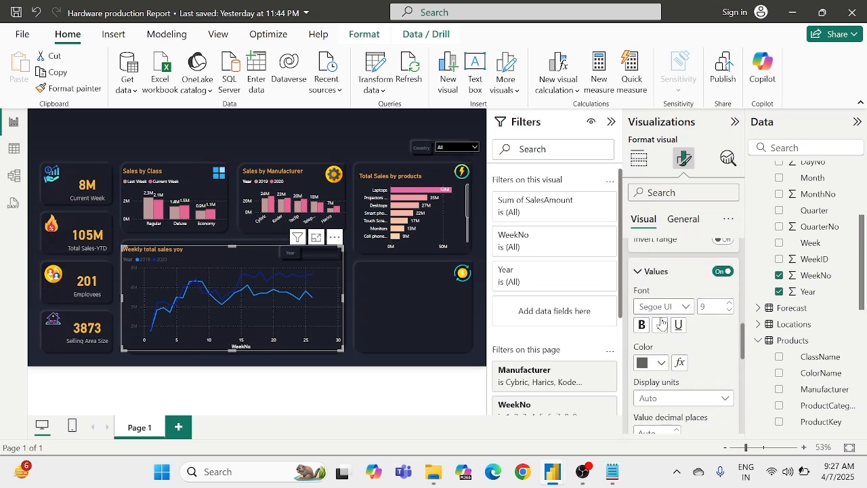
click(647, 357)
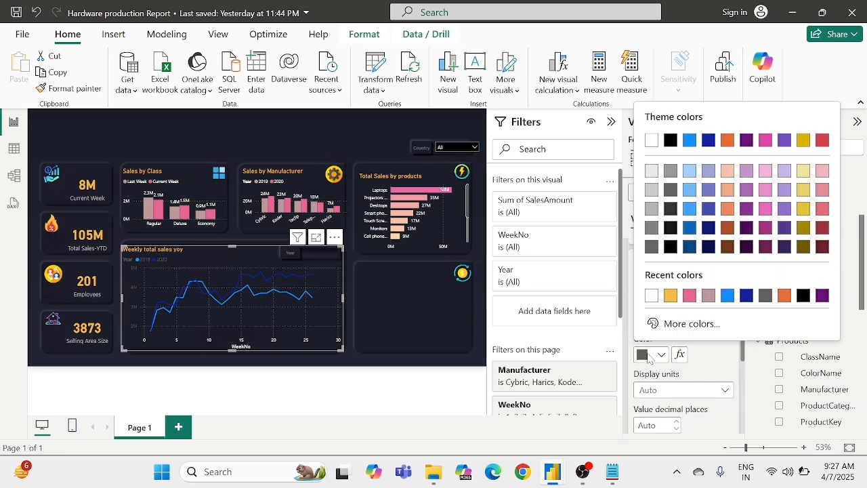
click(651, 296)
scroll(678, 359, down, 5)
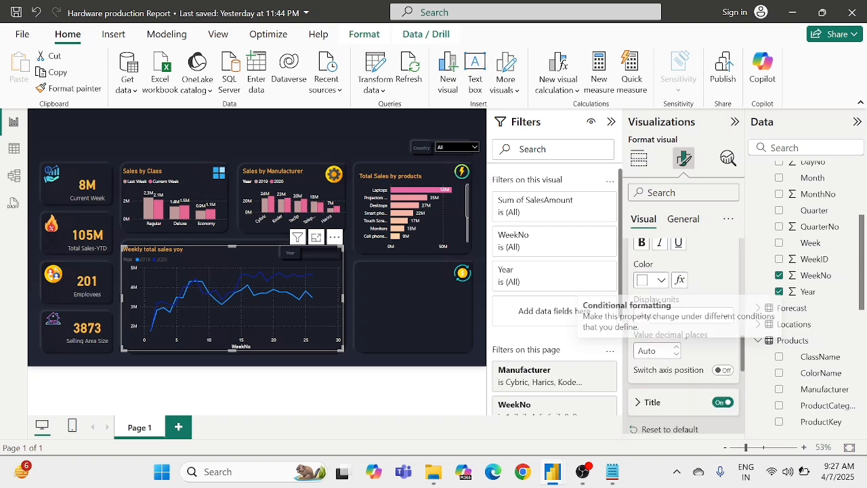
Step: Set the line chart's y-axis title color to white and turn that axis title off
scroll(679, 366, down, 1)
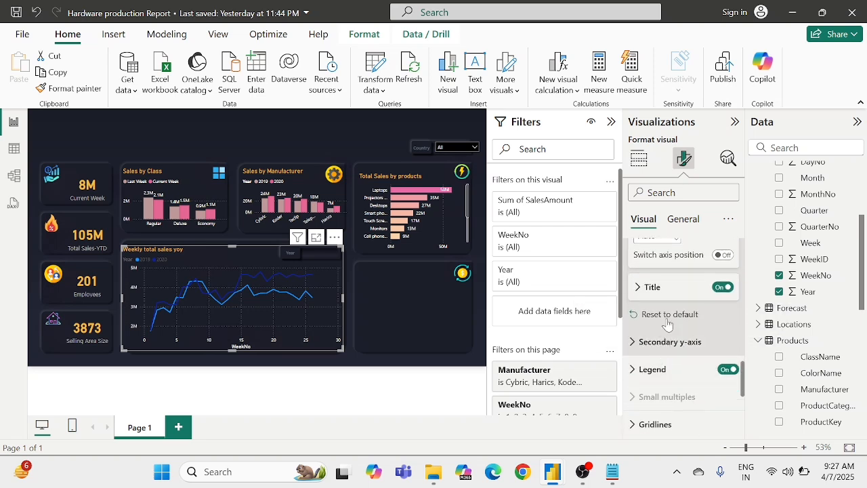
click(675, 287)
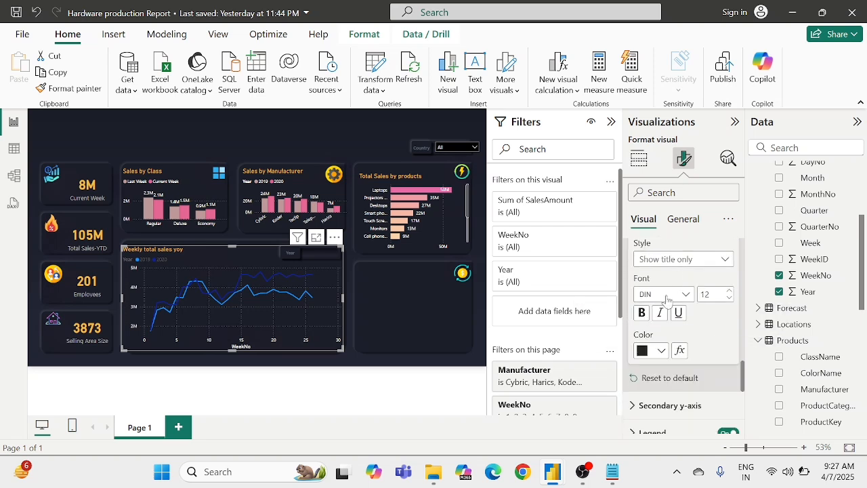
click(643, 351)
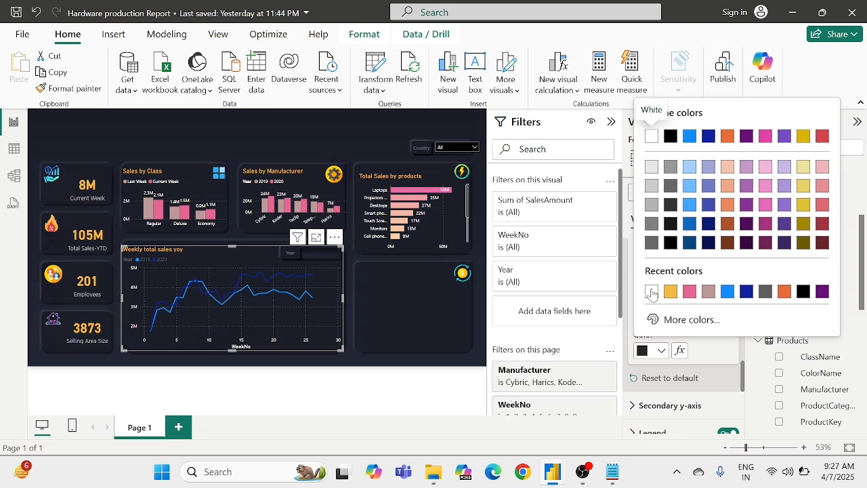
click(653, 290)
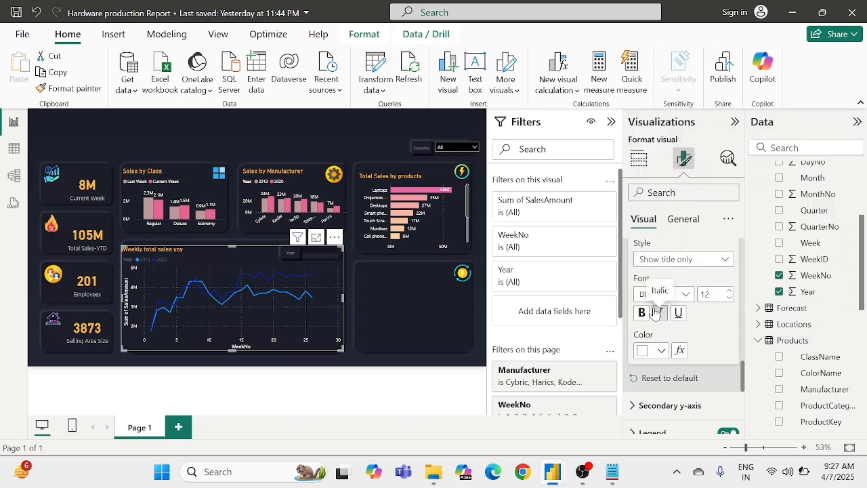
scroll(673, 312, up, 2)
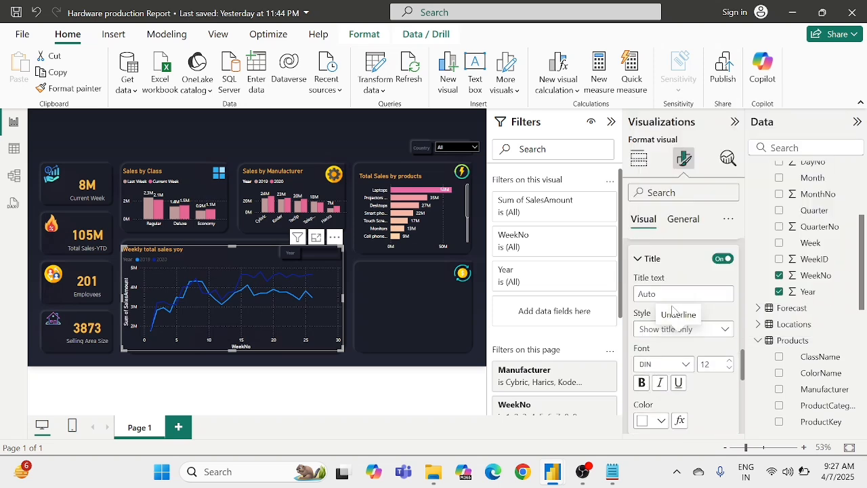
click(722, 260)
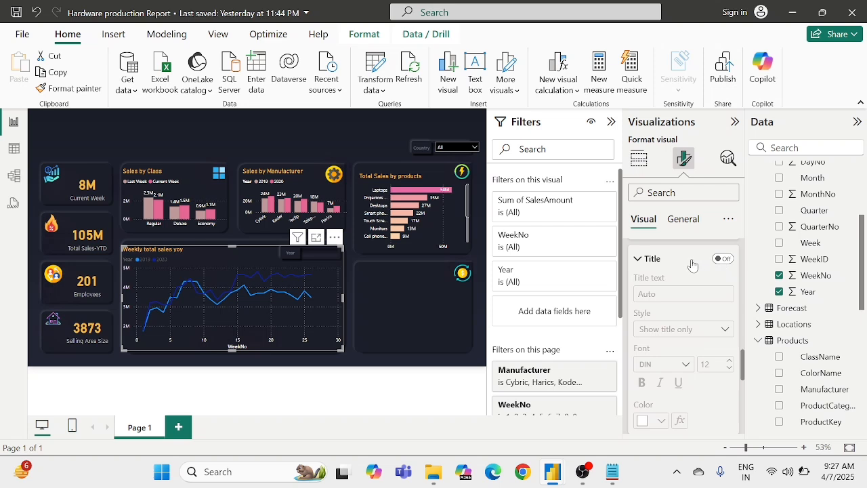
click(647, 260)
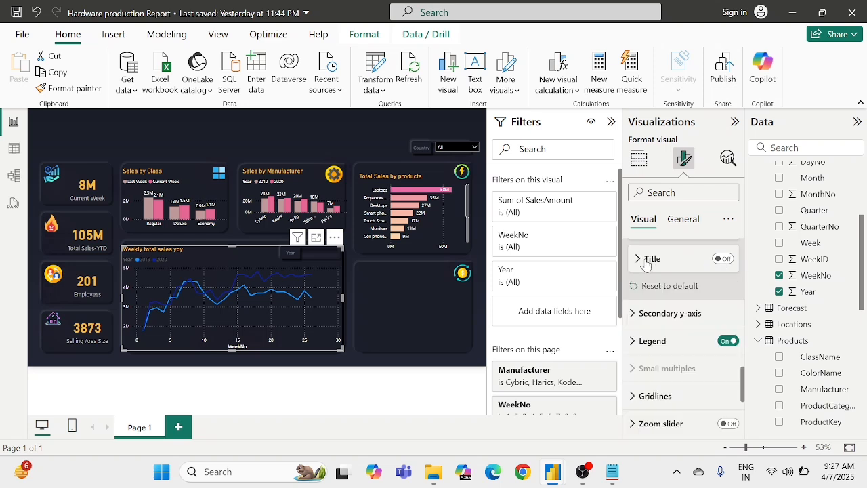
Step: Collapse the weekly sales line chart's y-axis and x-axis formatting settings
scroll(646, 264, up, 4)
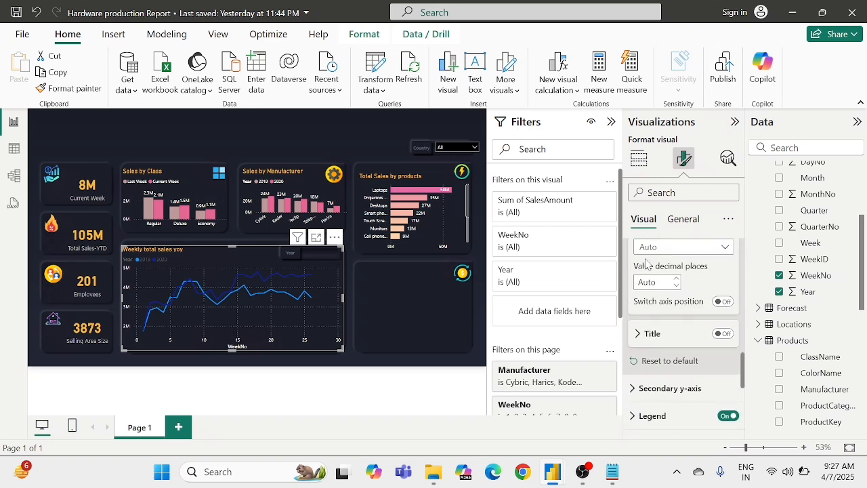
scroll(646, 265, up, 2)
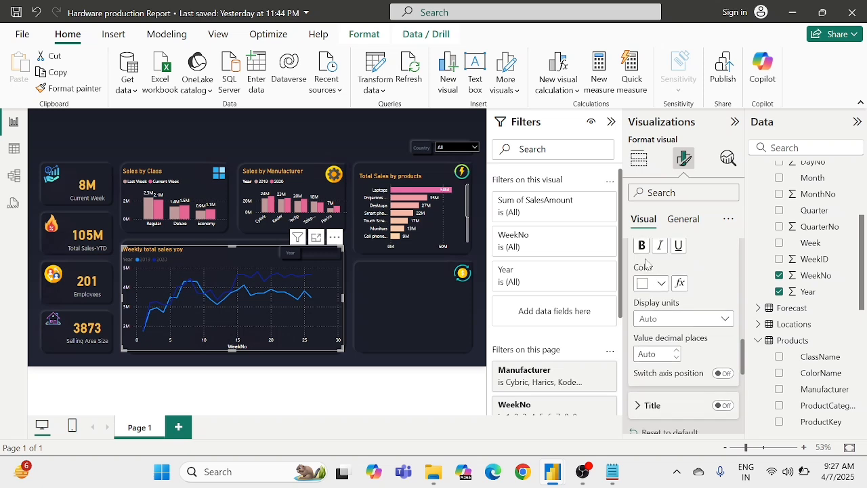
scroll(646, 265, up, 5)
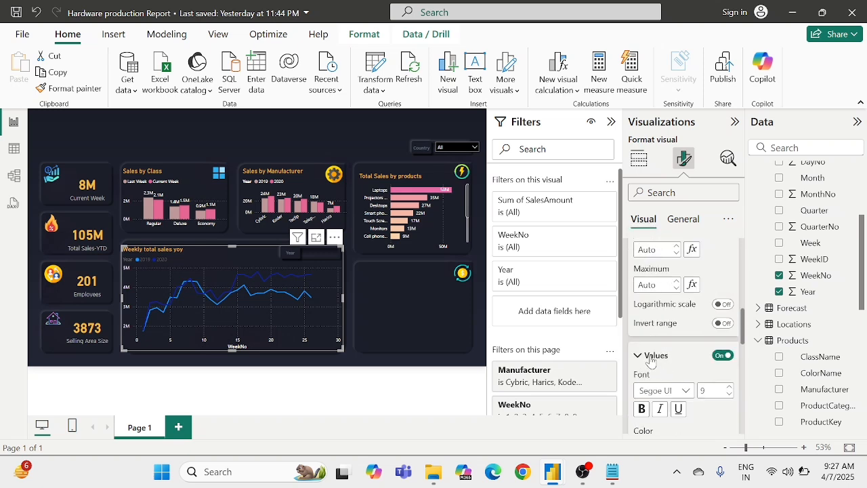
click(650, 356)
scroll(665, 344, up, 4)
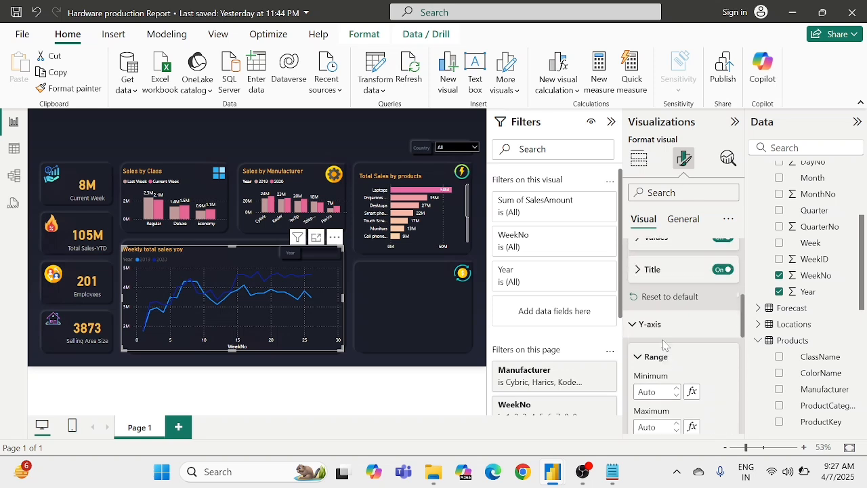
scroll(664, 344, up, 3)
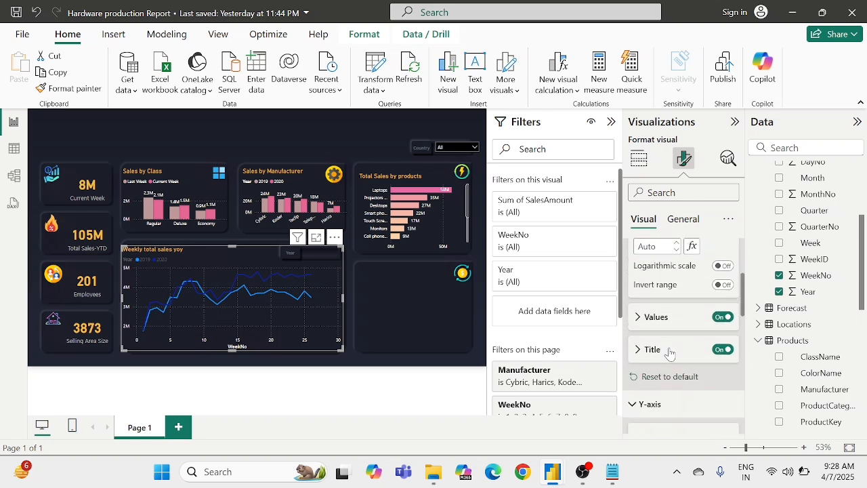
scroll(670, 353, up, 3)
click(649, 252)
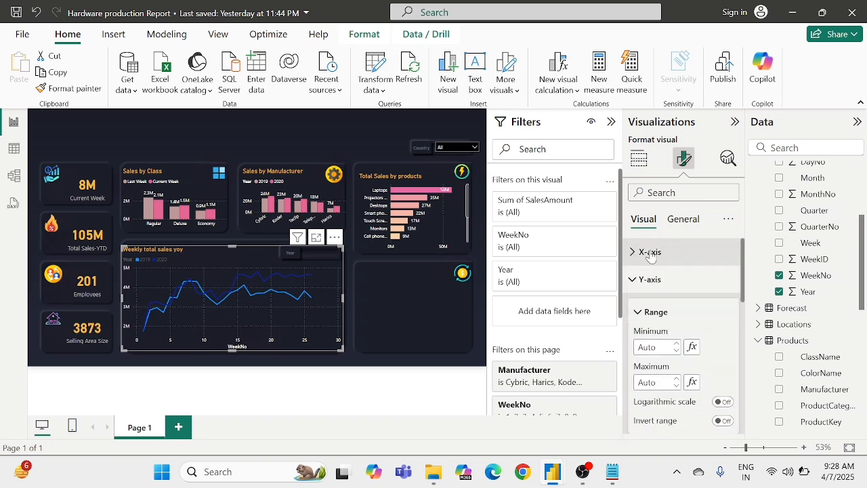
scroll(649, 254, down, 1)
click(637, 248)
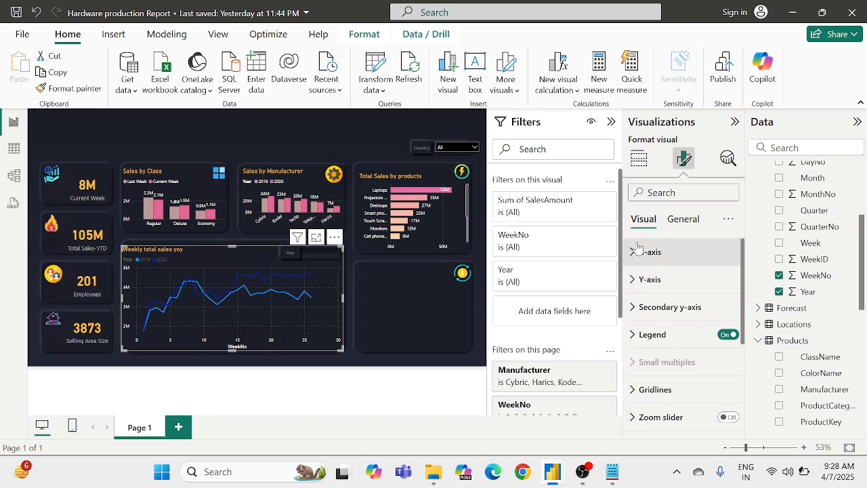
Step: Set the 2019 series line color in the weekly sales chart to the recently used dusty rose
scroll(656, 339, down, 2)
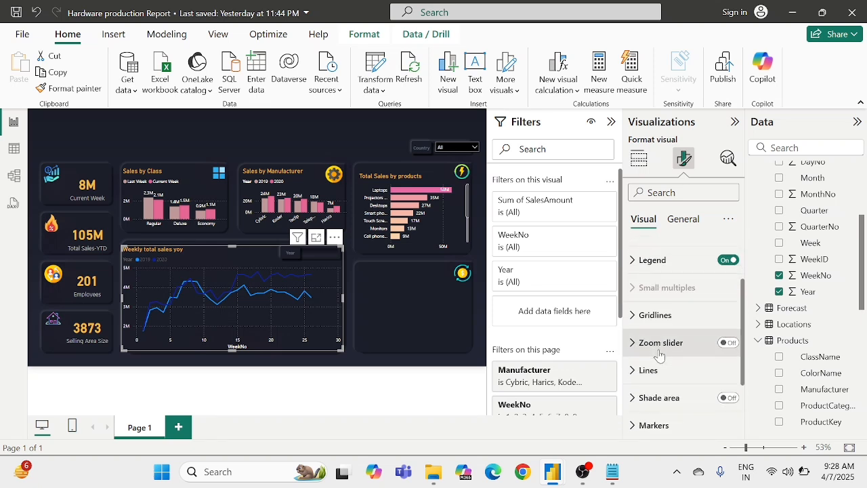
click(649, 369)
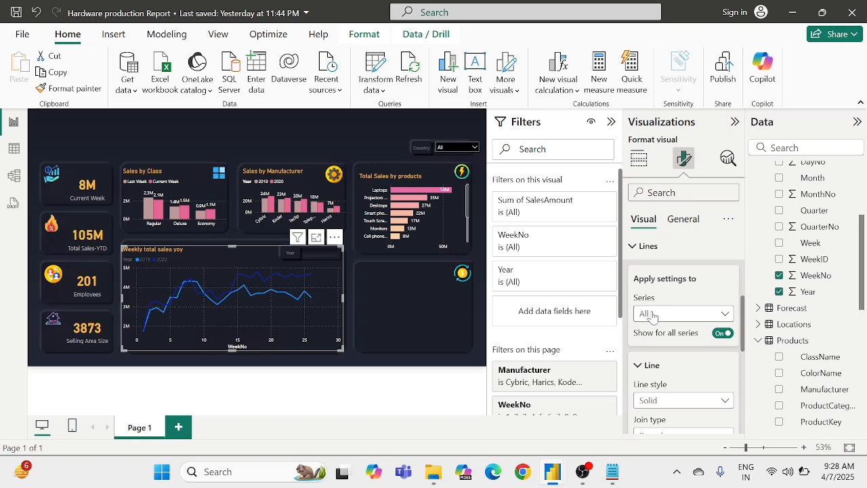
click(653, 316)
click(649, 346)
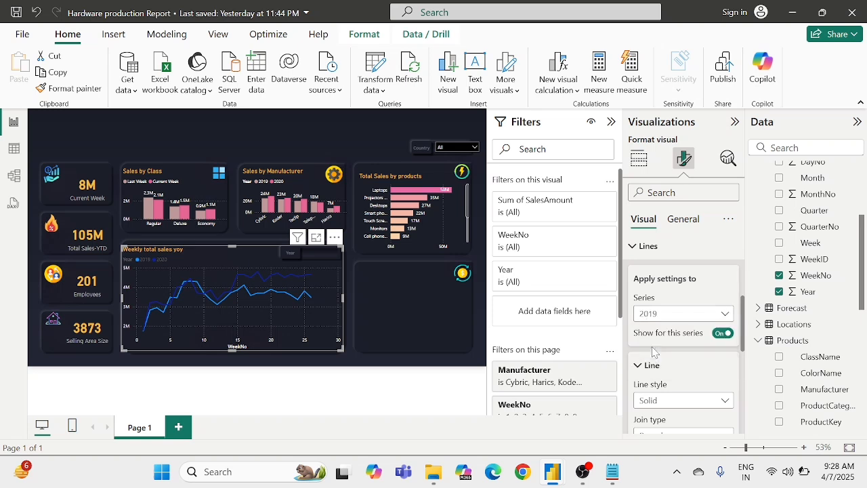
scroll(652, 350, down, 2)
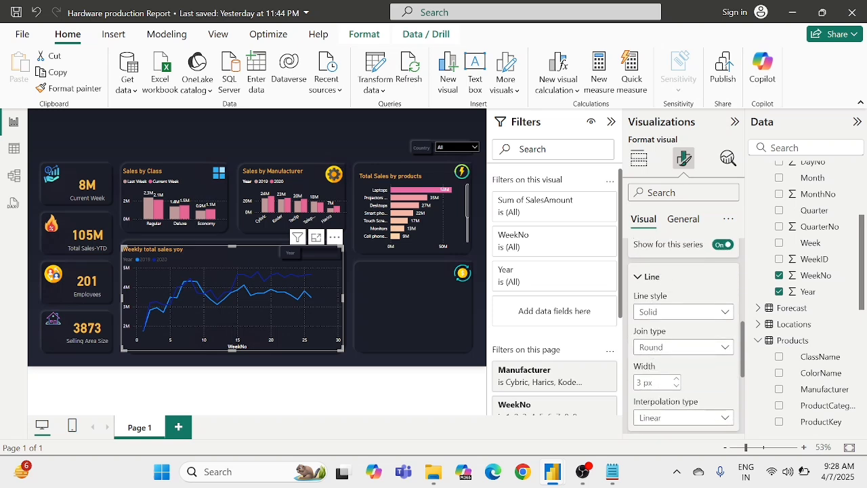
scroll(684, 347, down, 2)
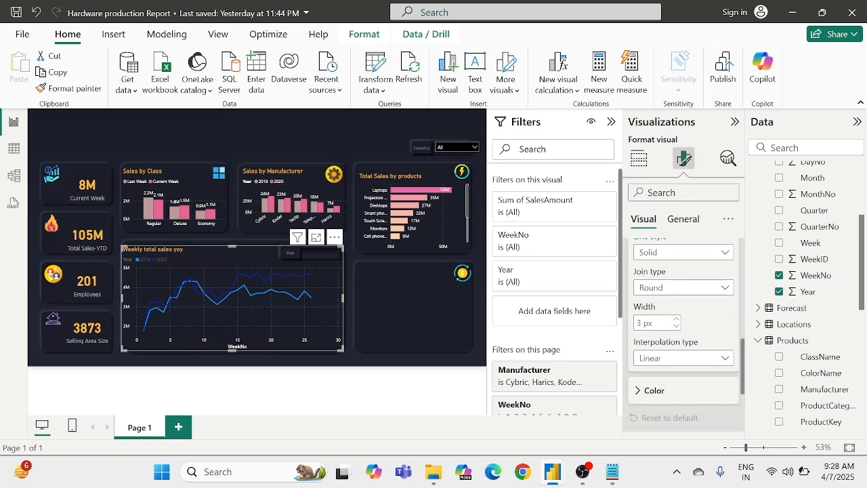
scroll(676, 342, up, 1)
scroll(671, 353, down, 2)
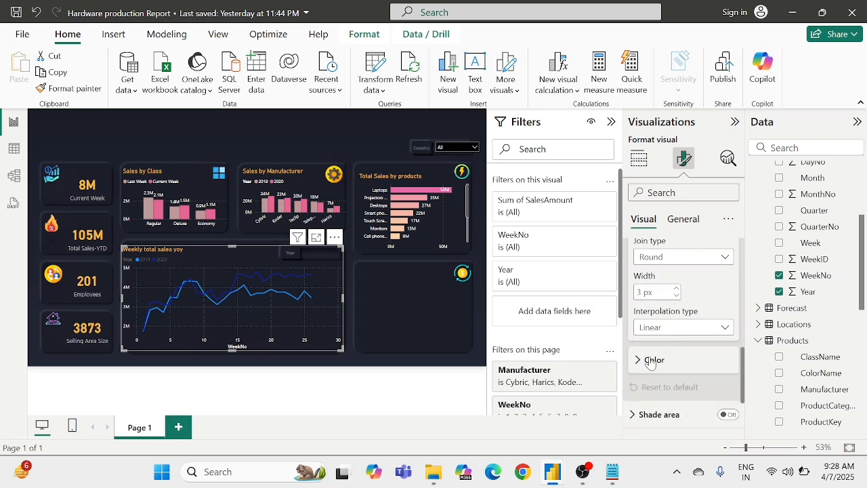
click(648, 362)
scroll(661, 313, up, 4)
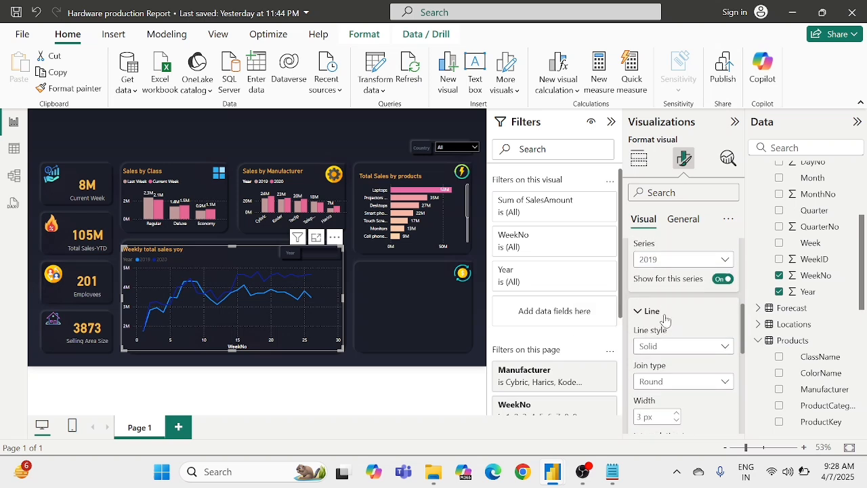
scroll(662, 312, up, 2)
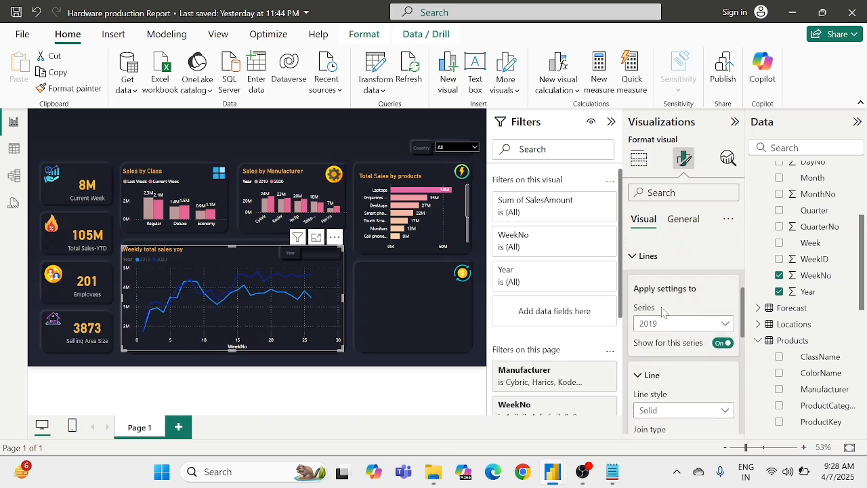
scroll(661, 312, down, 5)
scroll(662, 311, down, 2)
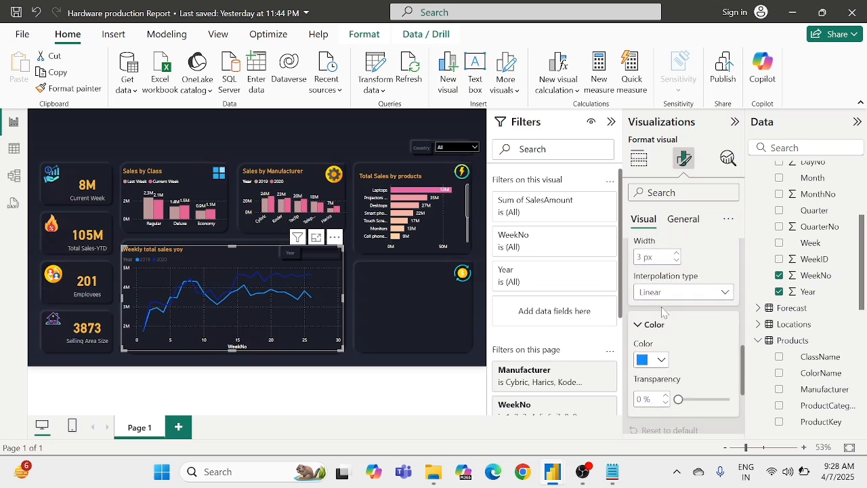
click(643, 361)
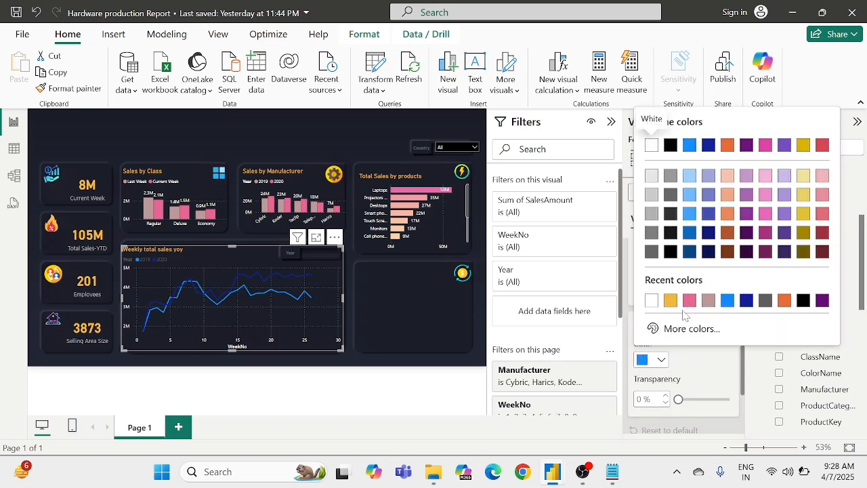
click(707, 303)
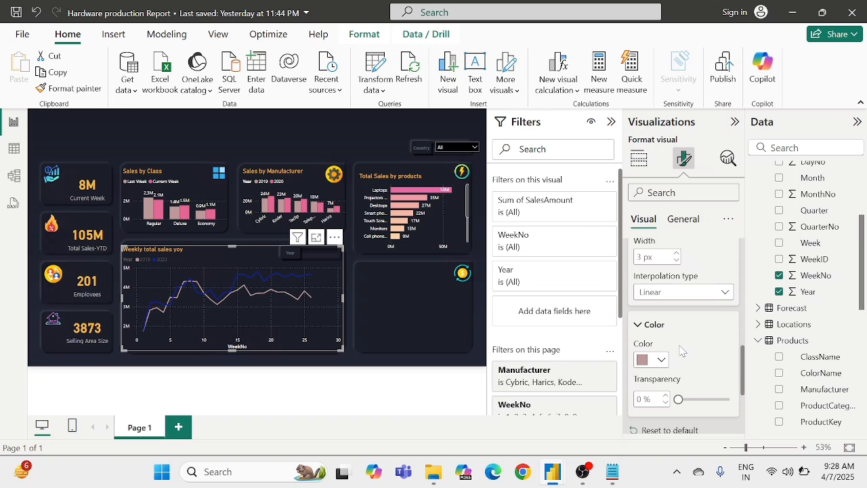
Step: Set the 2020 series line color in the weekly sales chart to the recently used pink and collapse the line settings
scroll(681, 350, up, 4)
scroll(681, 350, up, 4)
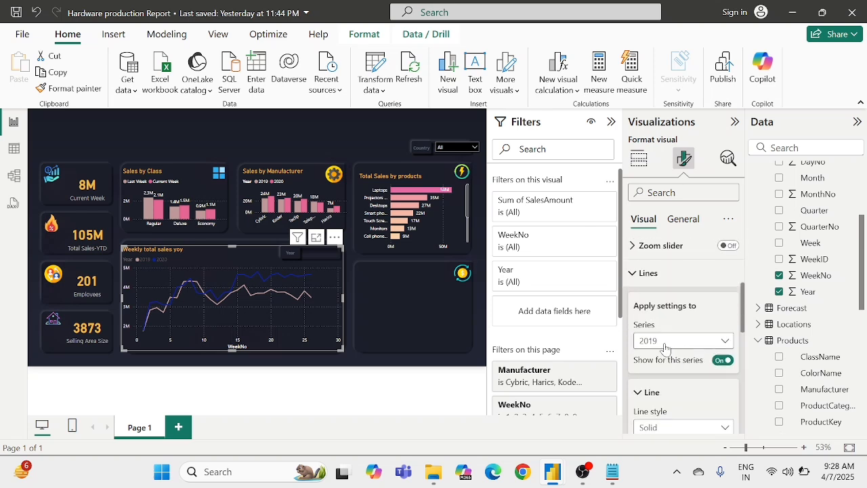
click(666, 347)
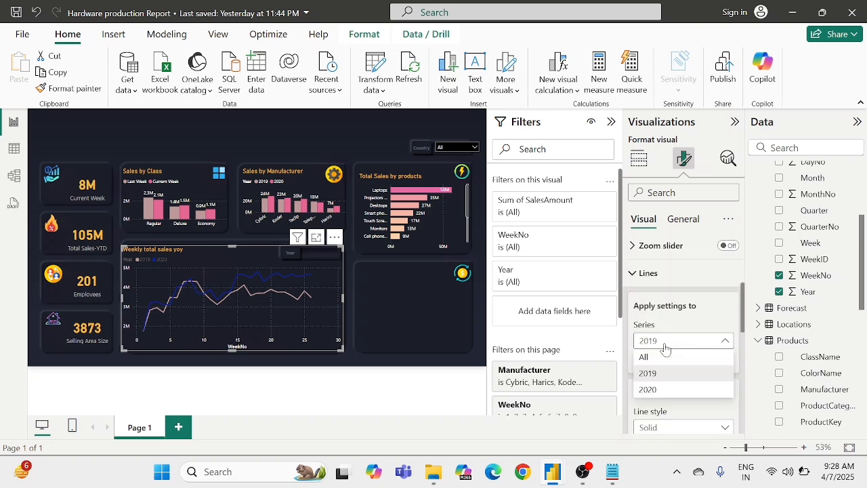
click(648, 390)
scroll(654, 391, down, 5)
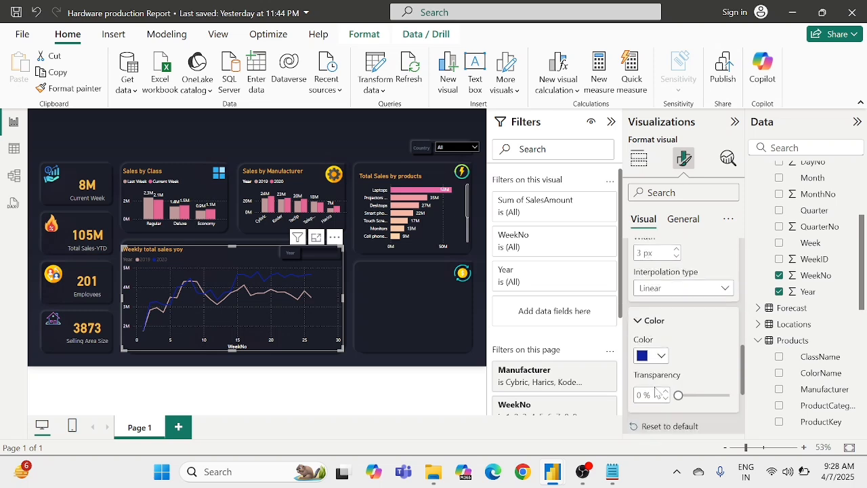
click(651, 356)
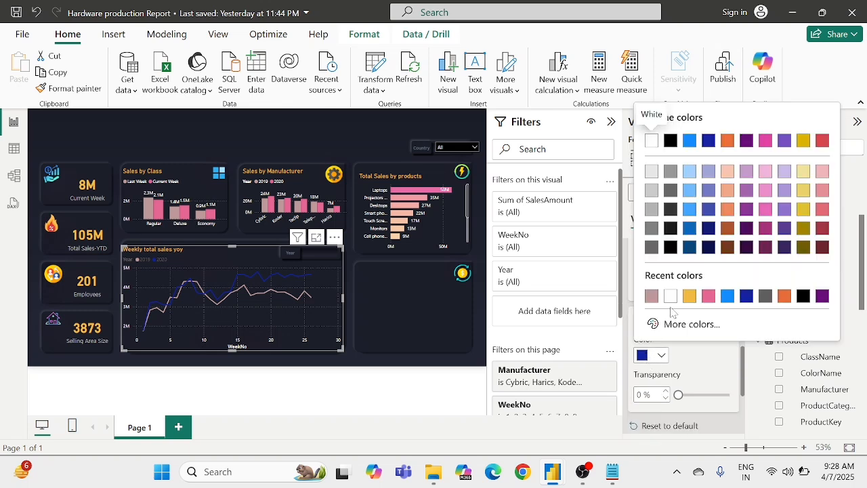
click(705, 297)
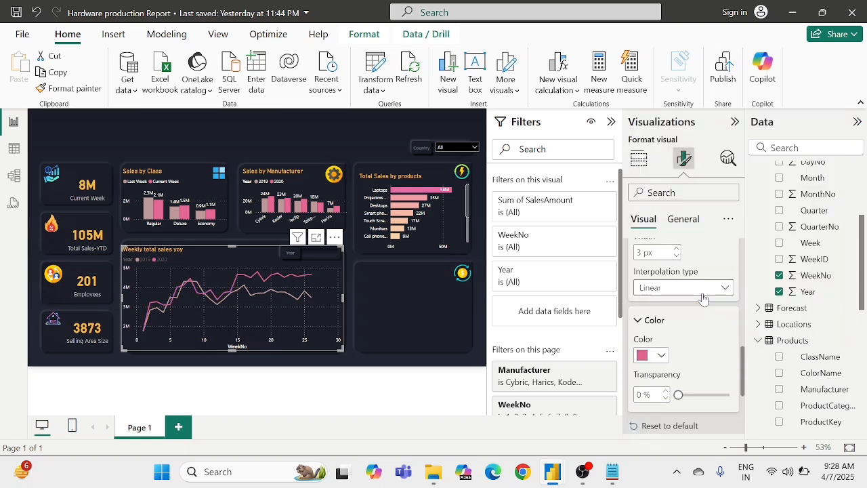
scroll(691, 330, up, 5)
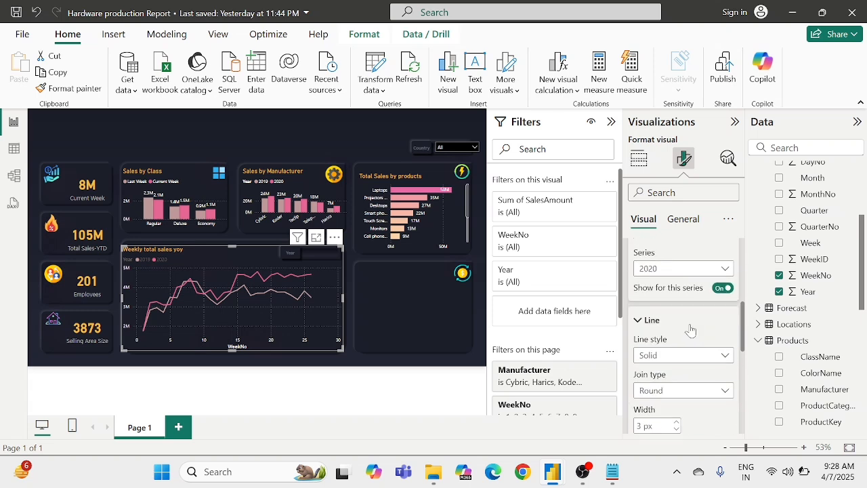
click(649, 370)
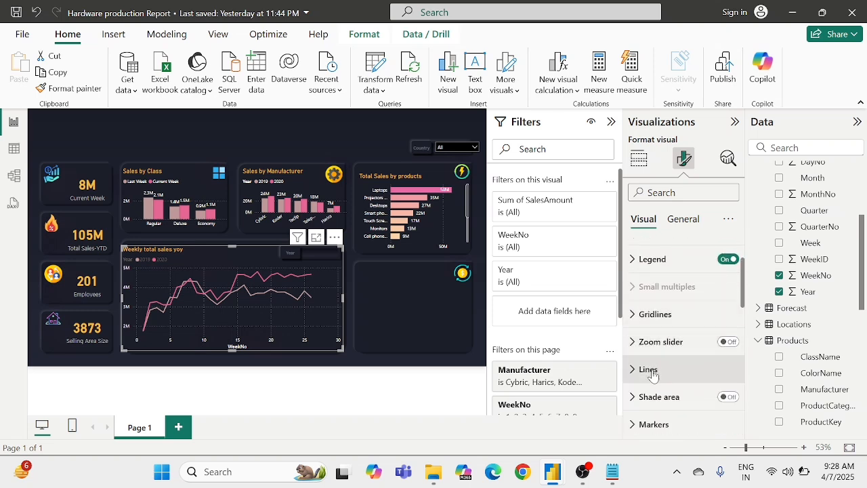
Step: Set the weekly sales chart's legend text color to the recently used white (#FFFFFF) and turn the legend title off
scroll(652, 375, down, 2)
scroll(652, 375, down, 1)
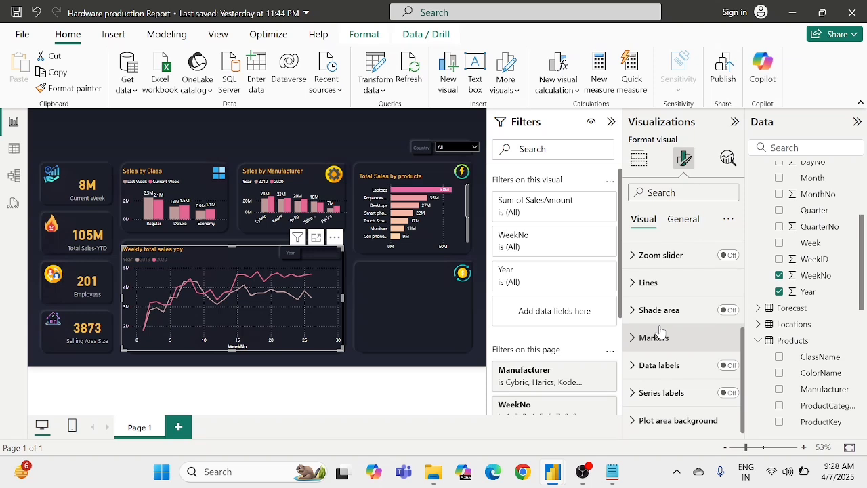
scroll(661, 330, up, 1)
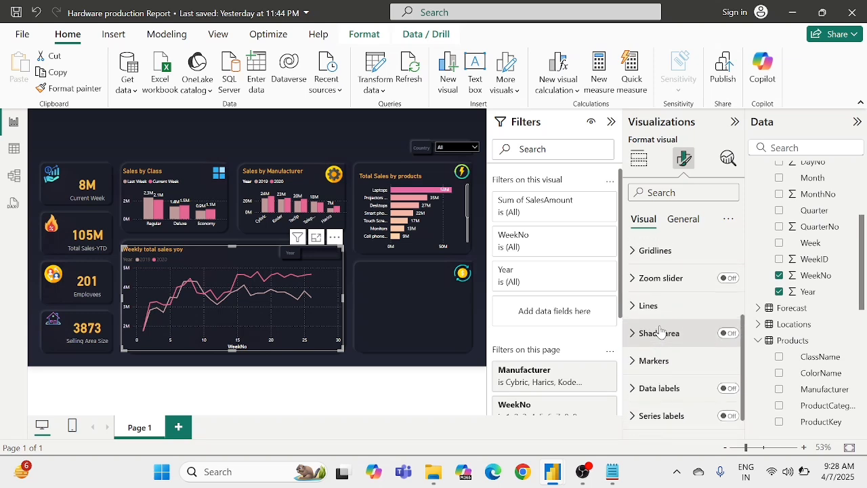
scroll(661, 330, up, 3)
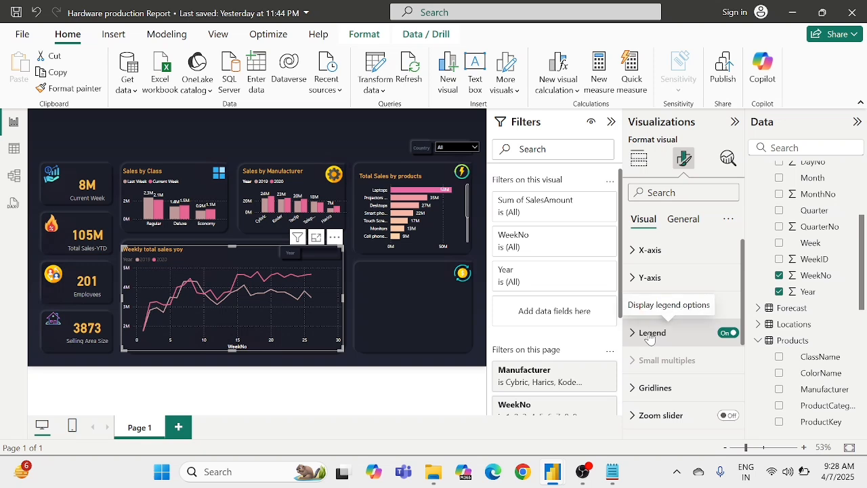
click(652, 315)
scroll(650, 337, down, 1)
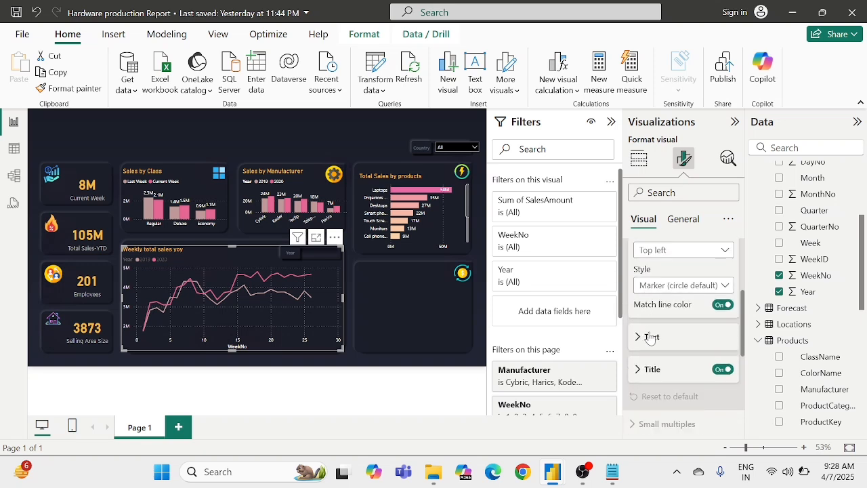
click(651, 368)
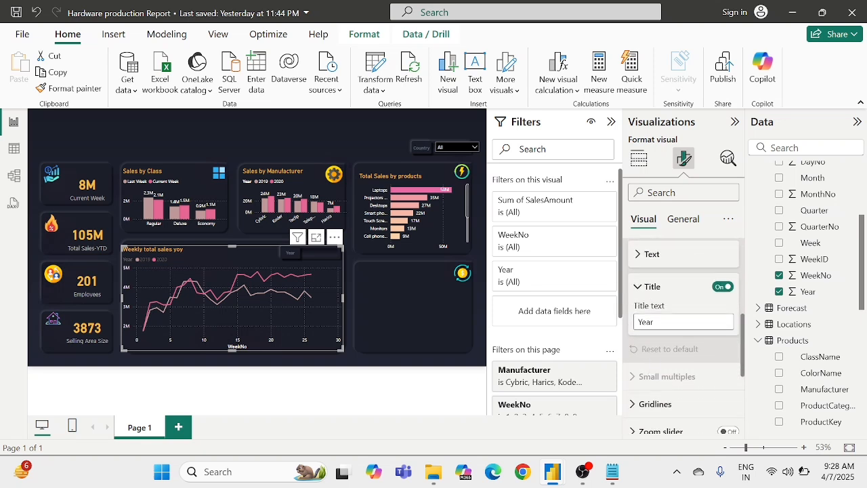
click(651, 288)
click(653, 256)
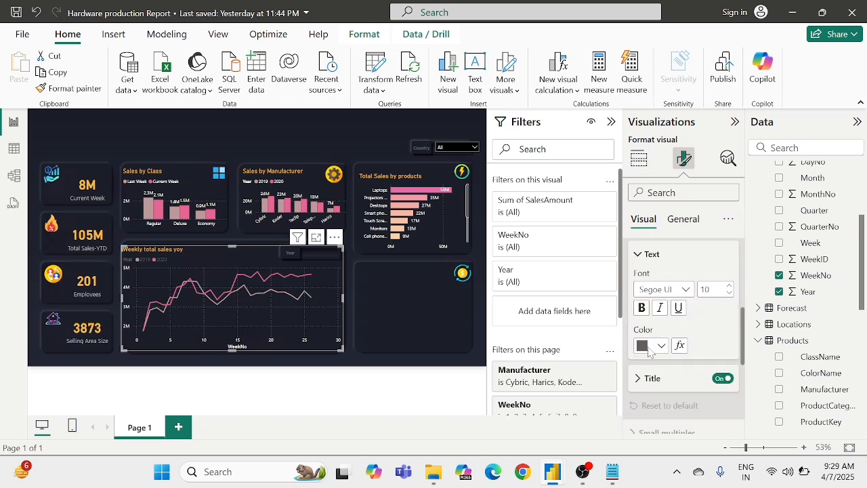
click(648, 347)
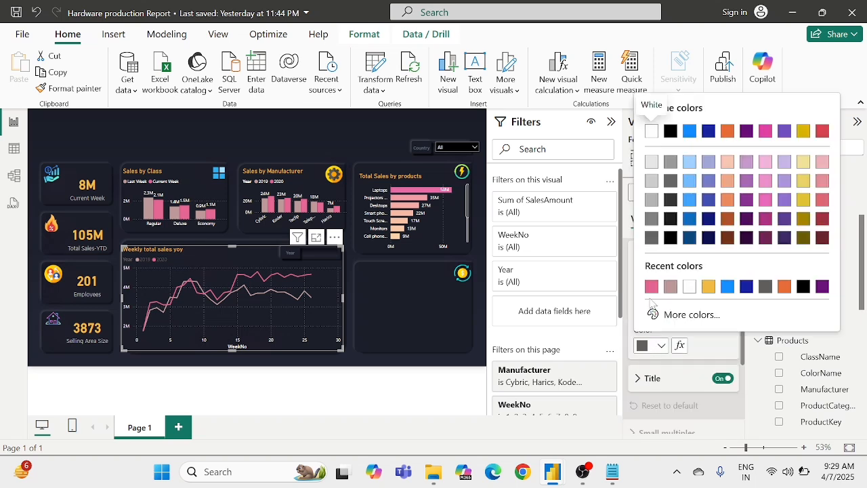
click(690, 287)
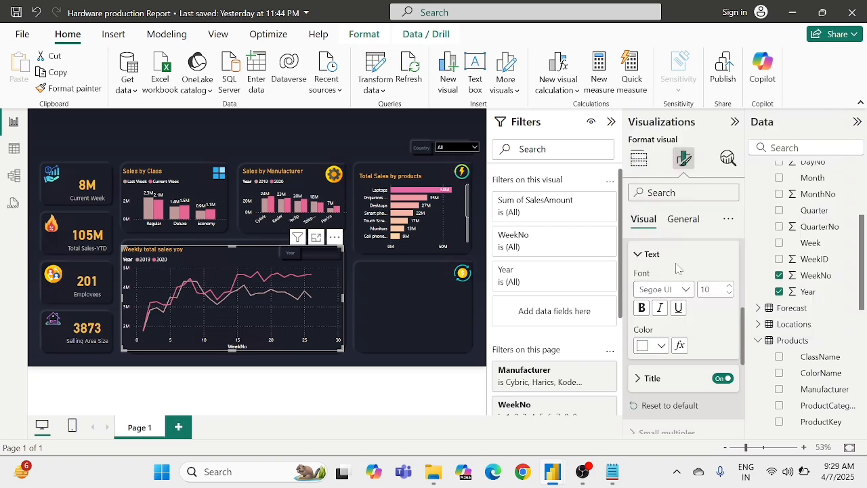
click(722, 379)
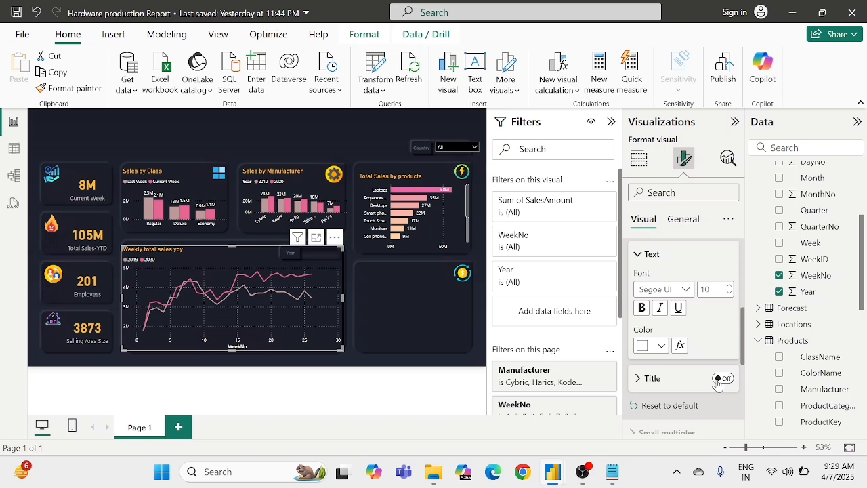
scroll(701, 346, up, 3)
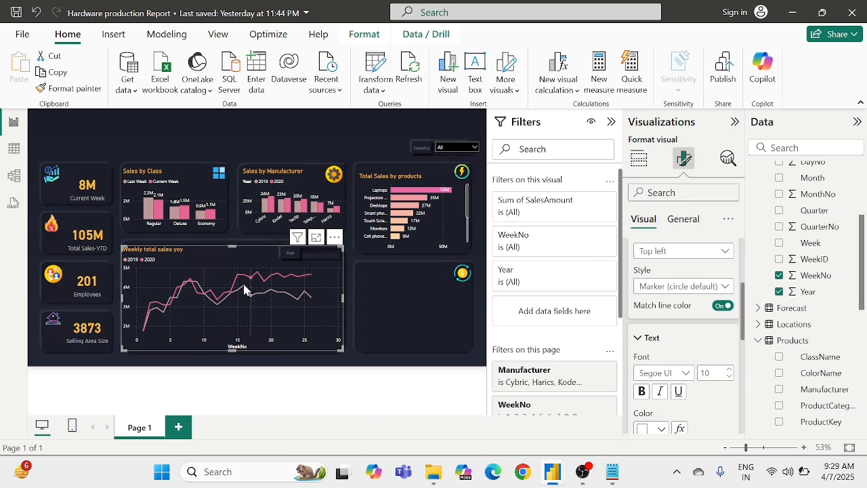
Step: Collapse the legend formatting settings of the weekly sales line chart
mouse_move(244, 288)
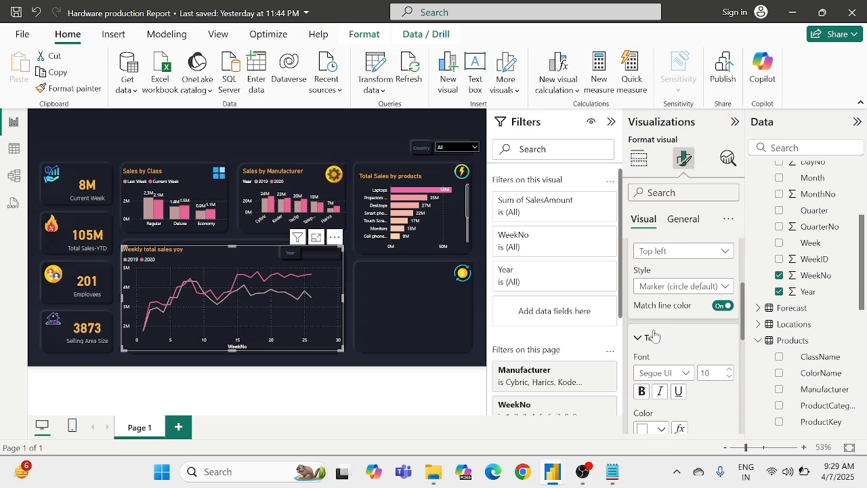
scroll(661, 339, up, 5)
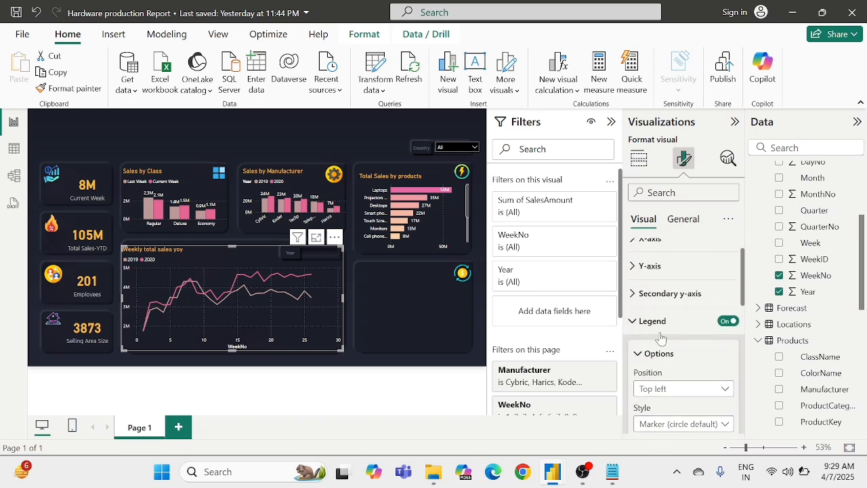
click(638, 339)
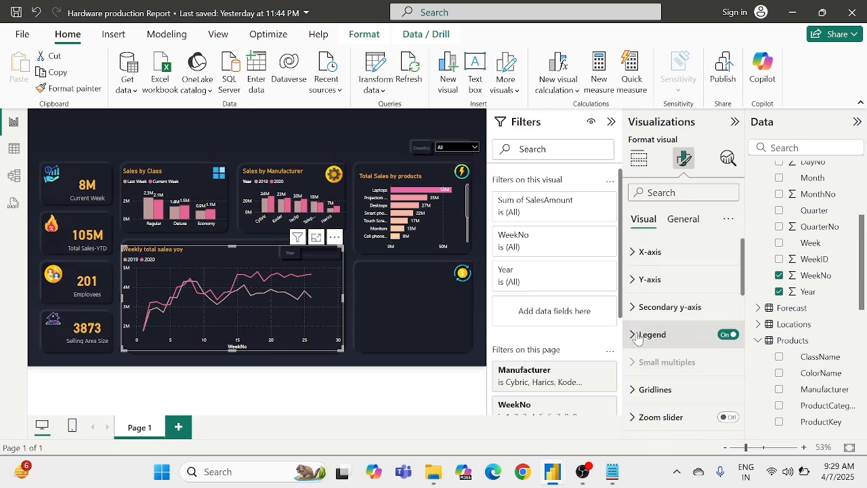
Step: Turn off the horizontal and vertical gridlines in the weekly sales line chart and deselect the chart
scroll(637, 339, down, 2)
click(637, 337)
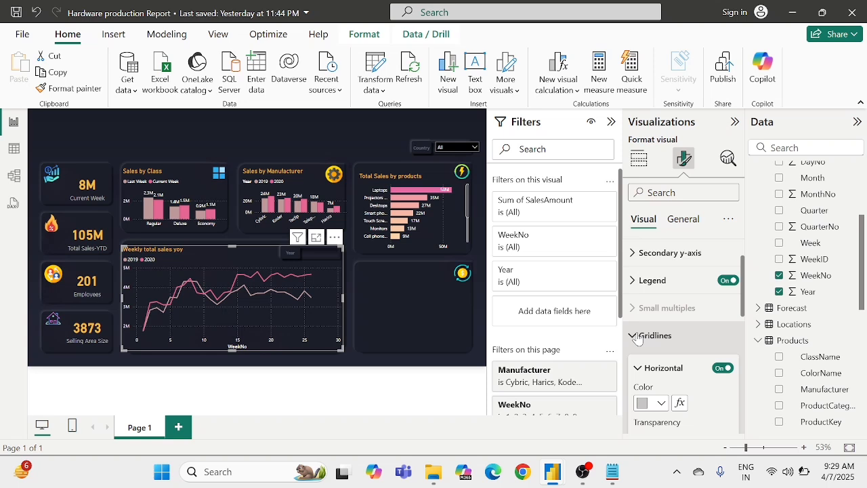
scroll(637, 339, down, 1)
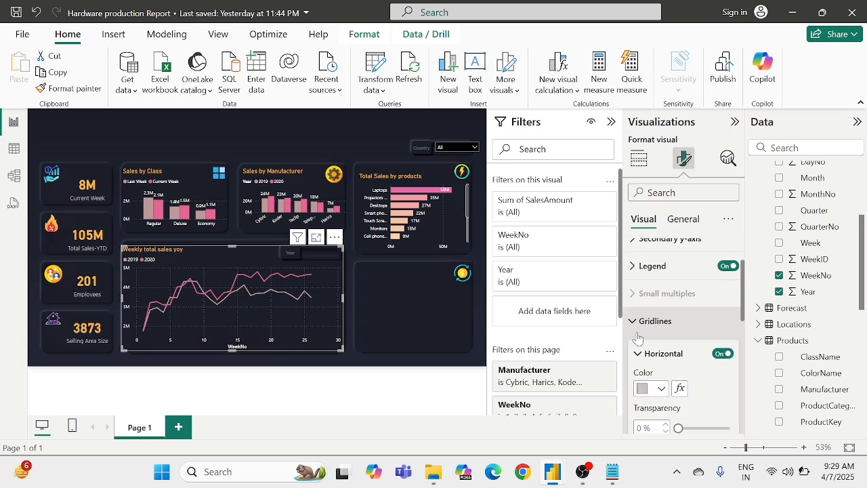
click(722, 355)
scroll(712, 359, down, 5)
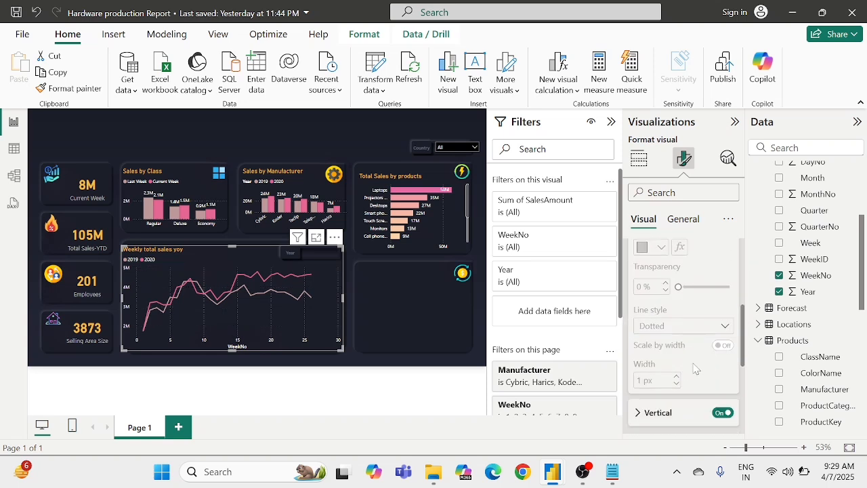
click(722, 338)
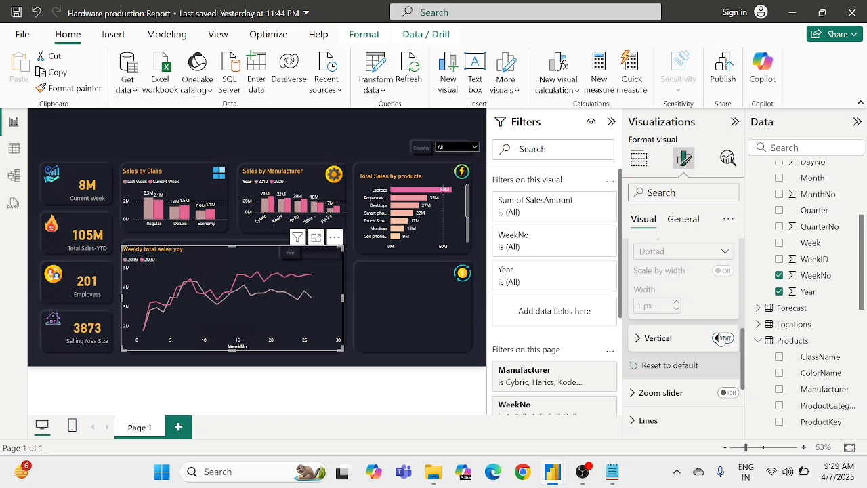
scroll(722, 338, up, 2)
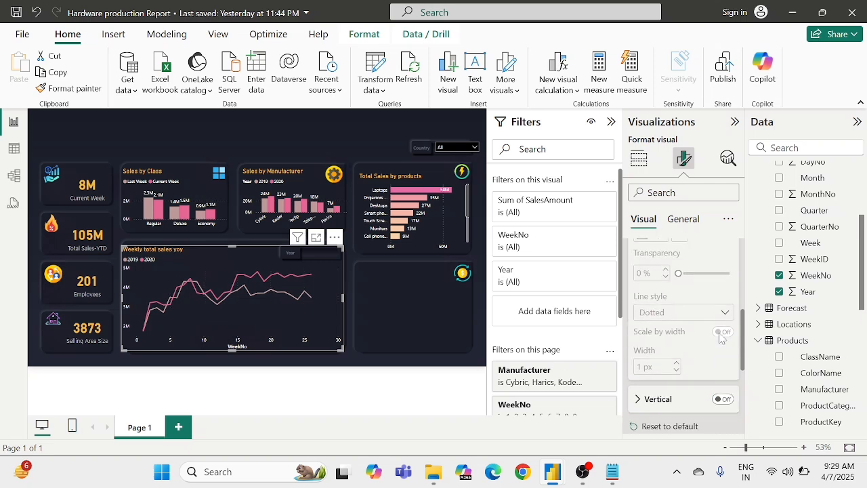
click(369, 300)
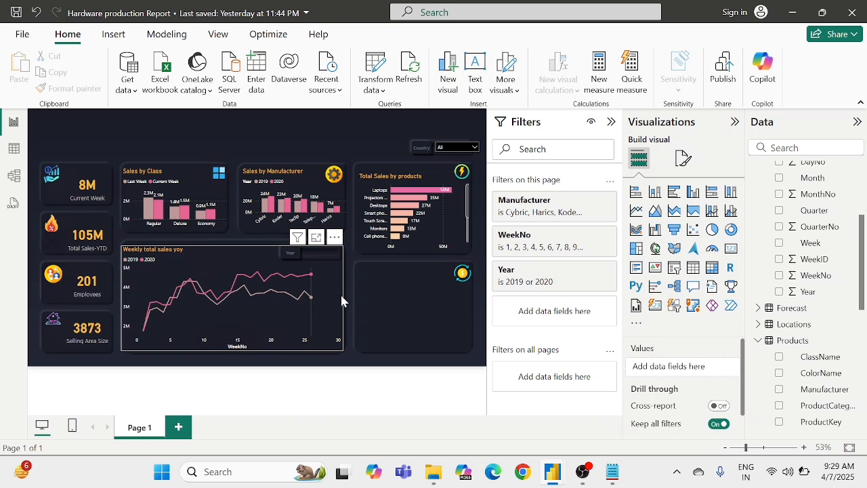
Step: Turn the weekly sales line chart's horizontal and vertical gridlines back on and deselect the chart
click(342, 301)
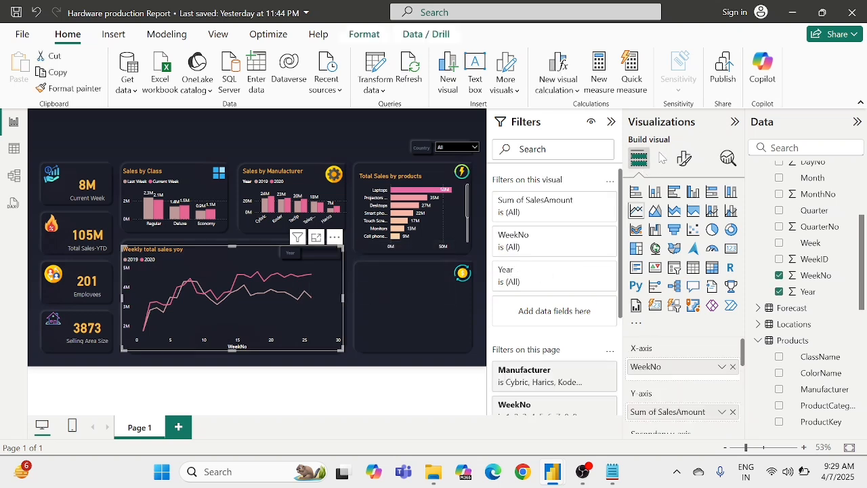
click(684, 158)
scroll(671, 271, down, 2)
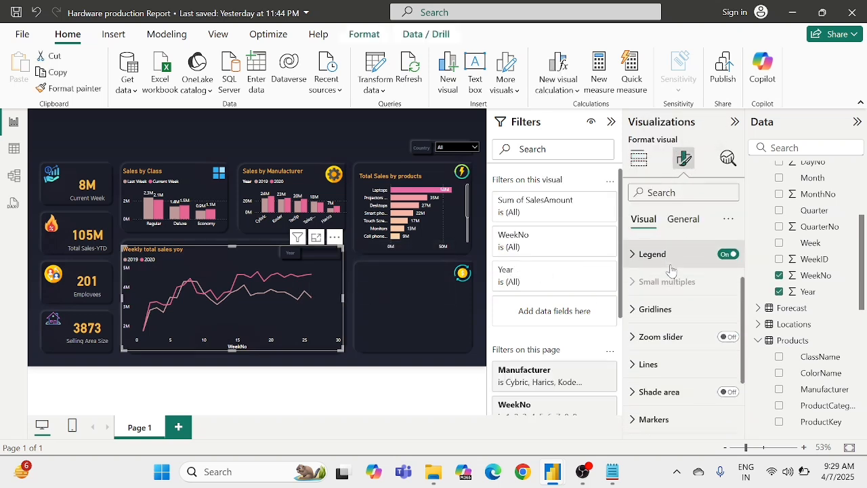
click(654, 317)
scroll(655, 322, down, 1)
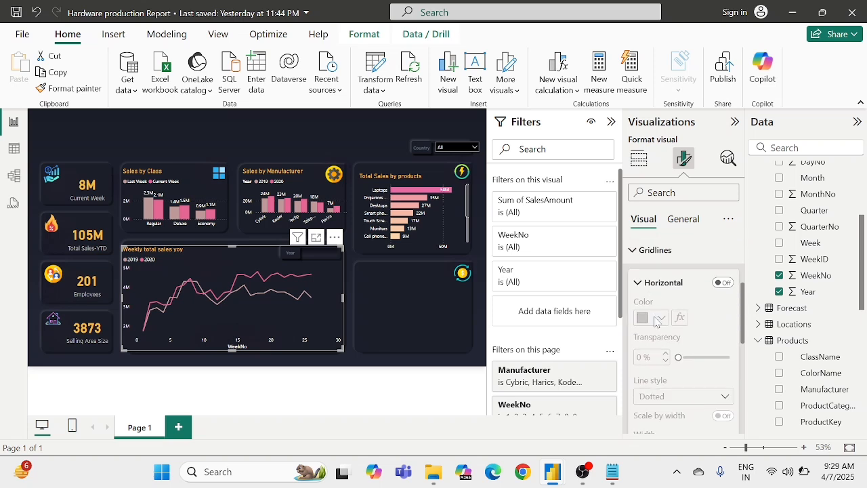
click(723, 284)
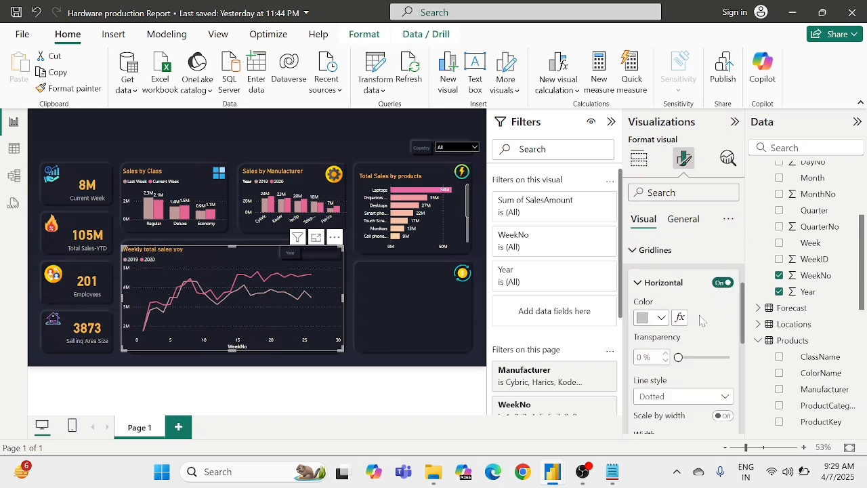
scroll(722, 298, down, 2)
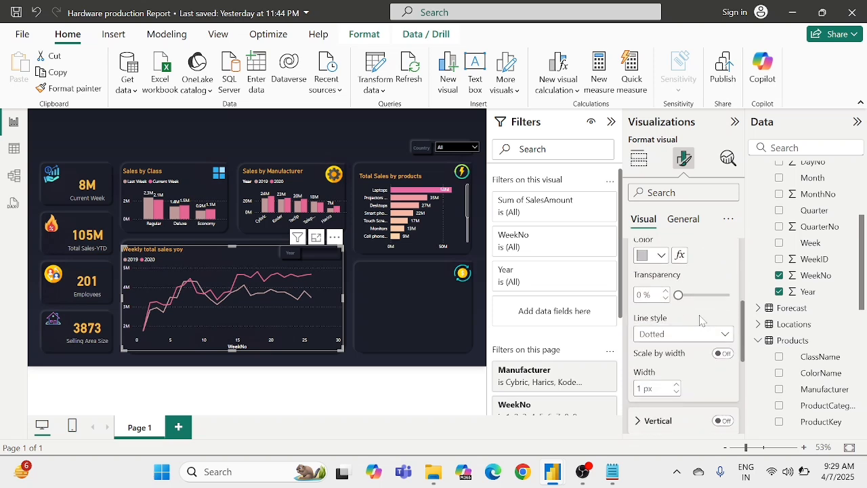
click(723, 417)
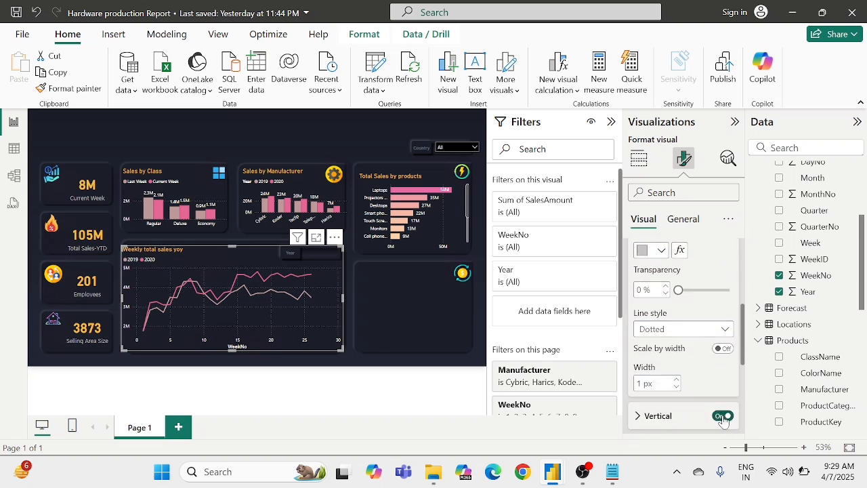
click(358, 271)
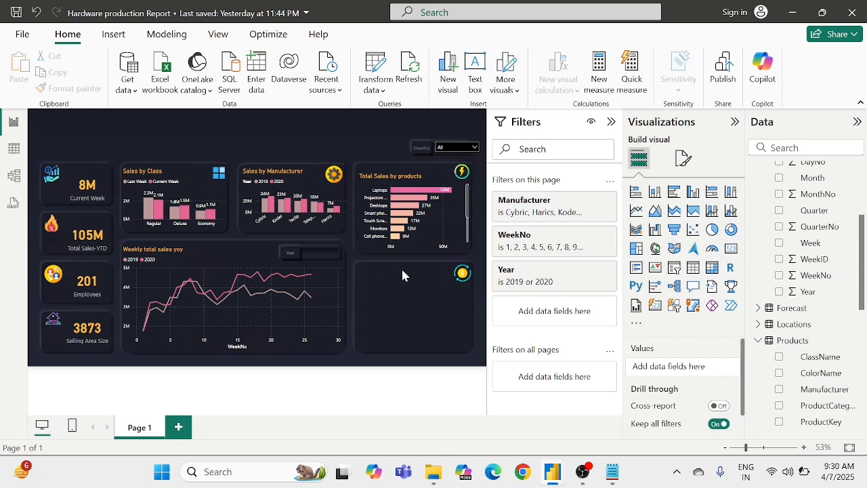
mouse_move(289, 279)
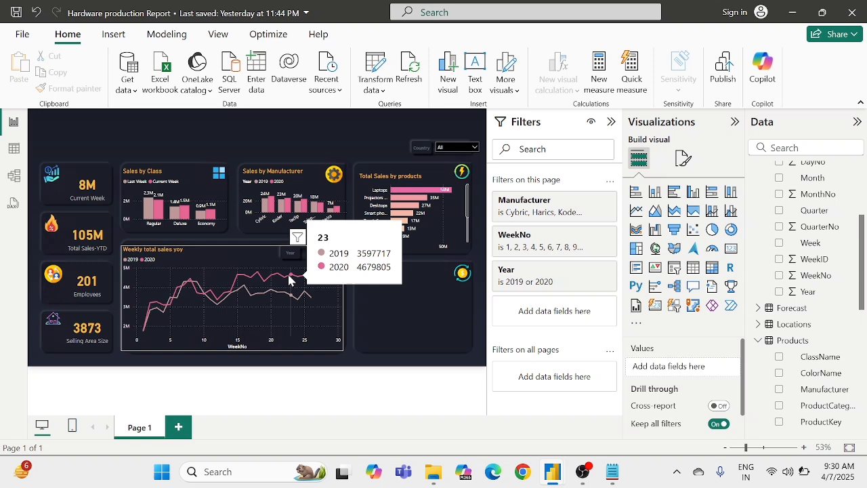
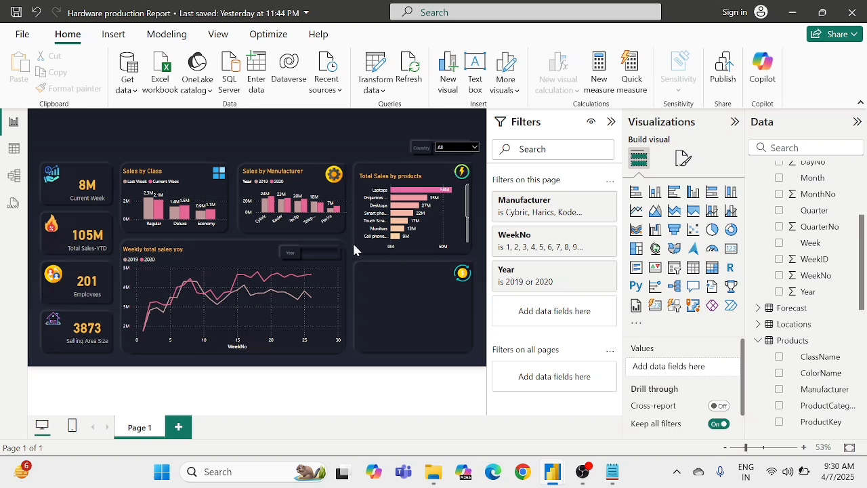
Step: Duplicate the Sales by Class chart, place the copy in the empty panel below Total Sales by products, and enlarge it to fit
click(209, 196)
key(ctrl+c)
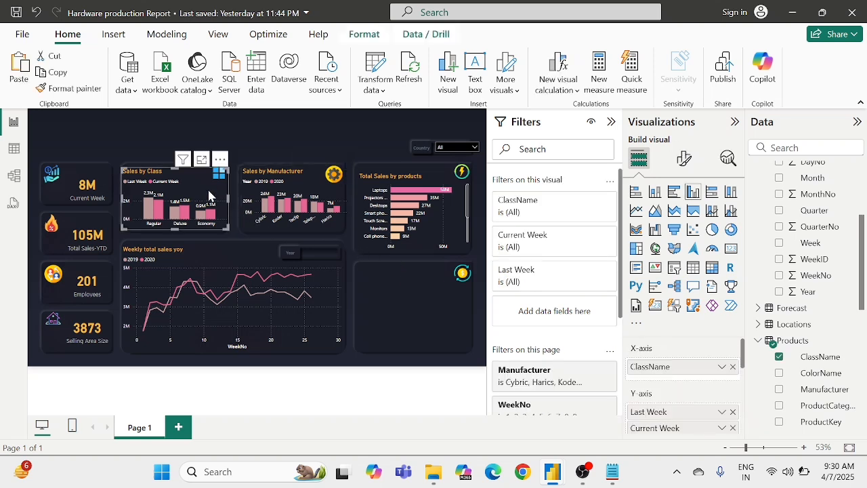
click(365, 274)
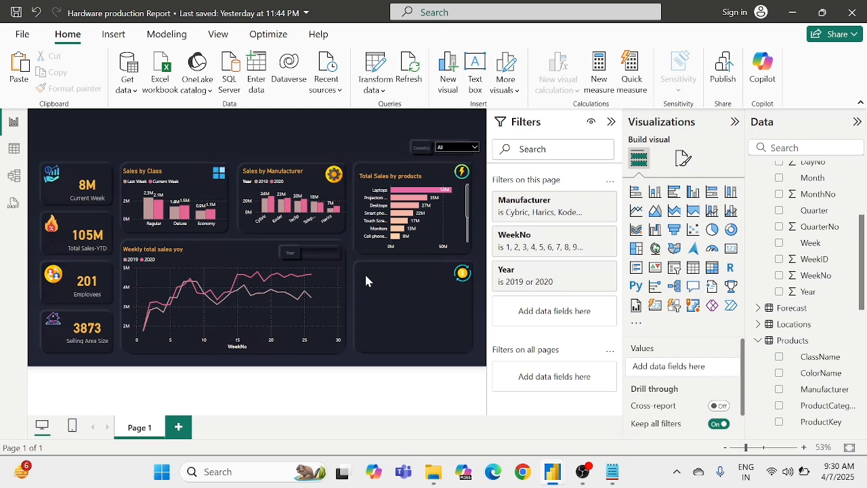
key(ctrl+v)
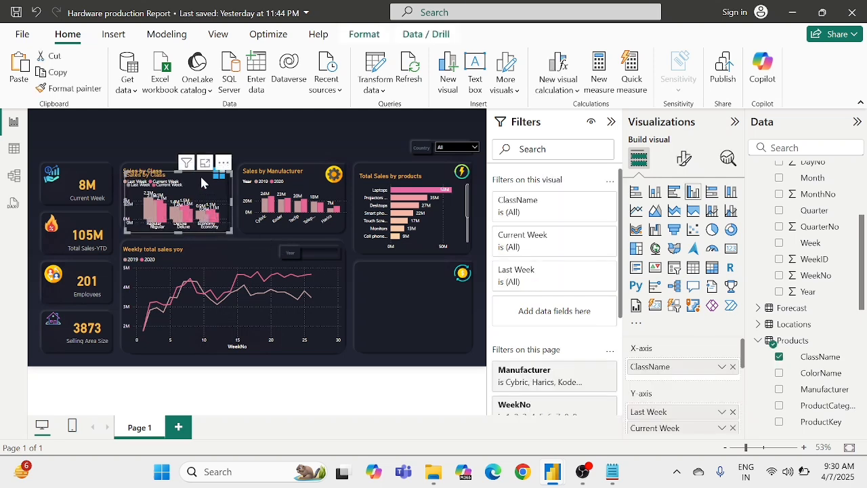
drag(200, 174, 434, 273)
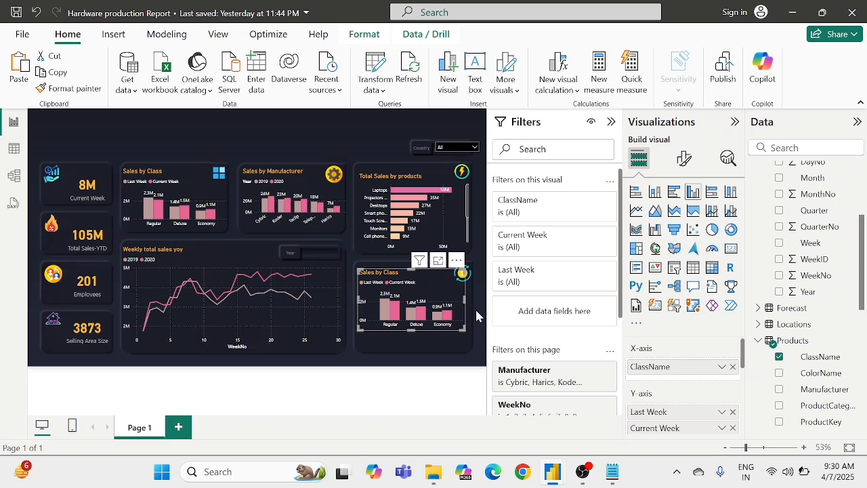
drag(461, 329, 469, 345)
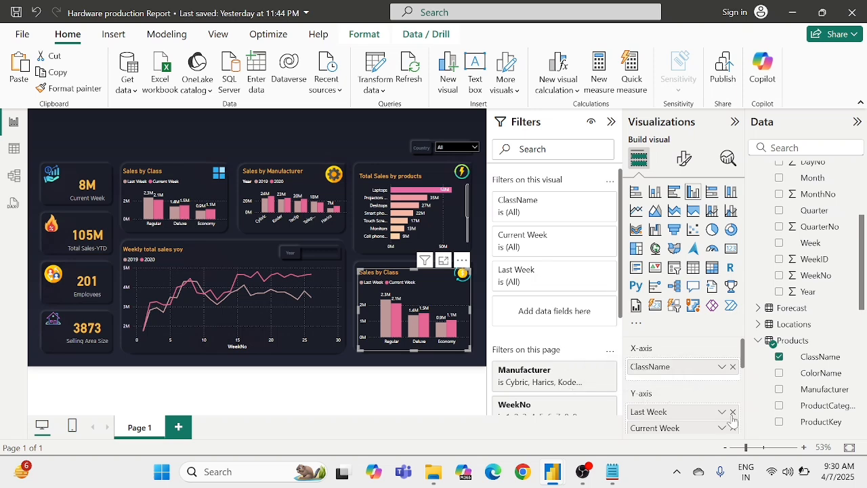
Step: Replace ClassName with ProductCategoryName from the Products table on the copied chart's X-axis
click(732, 368)
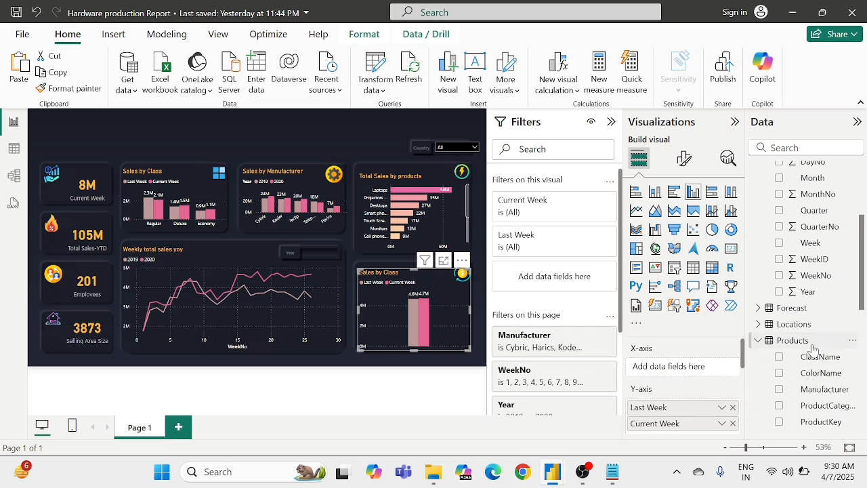
scroll(807, 363, down, 3)
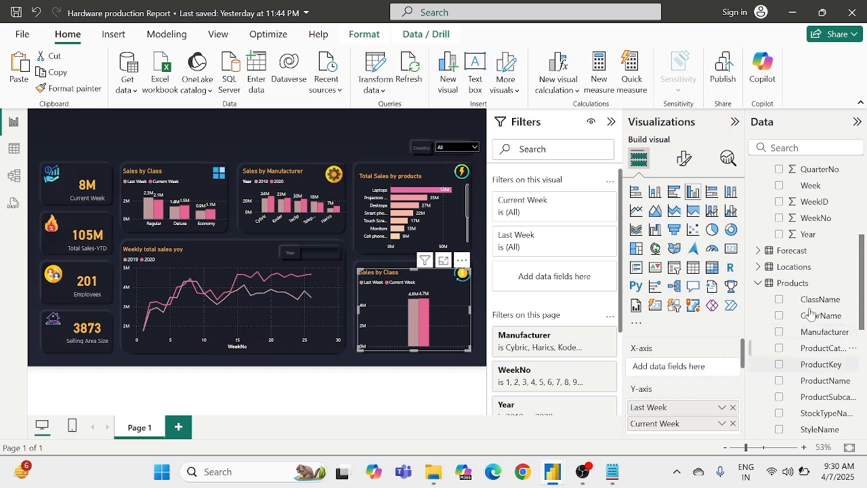
scroll(822, 382, down, 2)
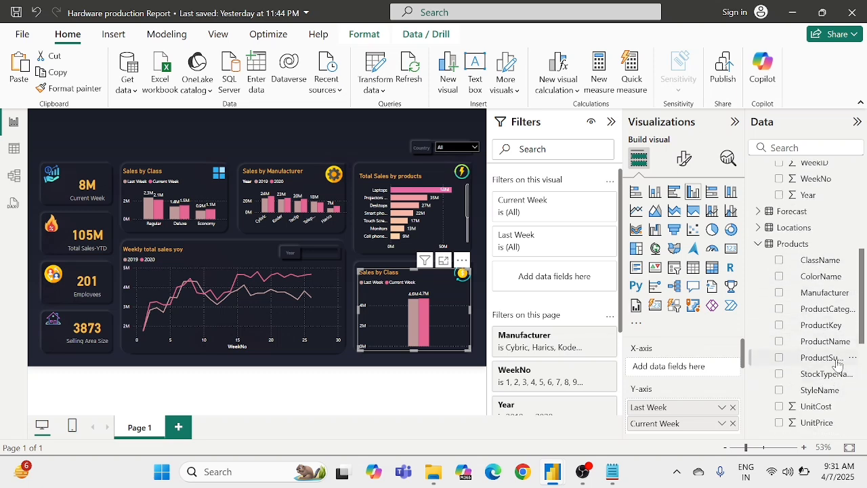
drag(826, 310, 698, 367)
Step: Remove the Last Week and Current Week measures from the copied chart's Y-axis
scroll(693, 407, down, 1)
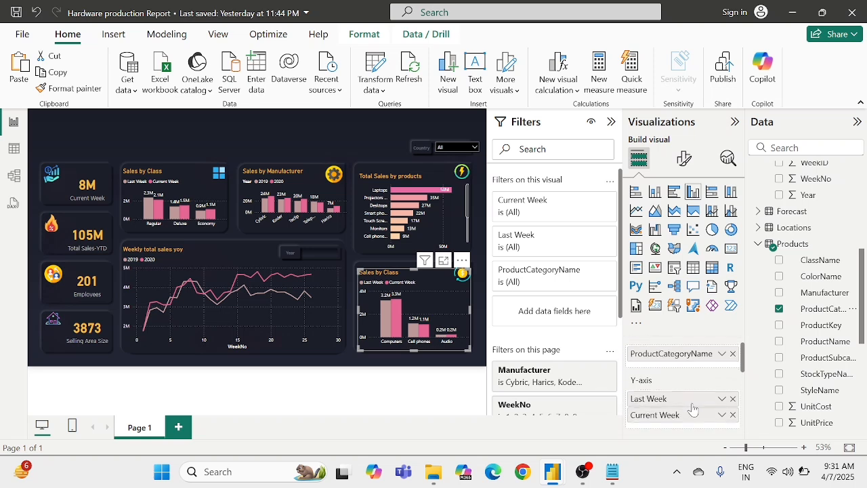
click(733, 394)
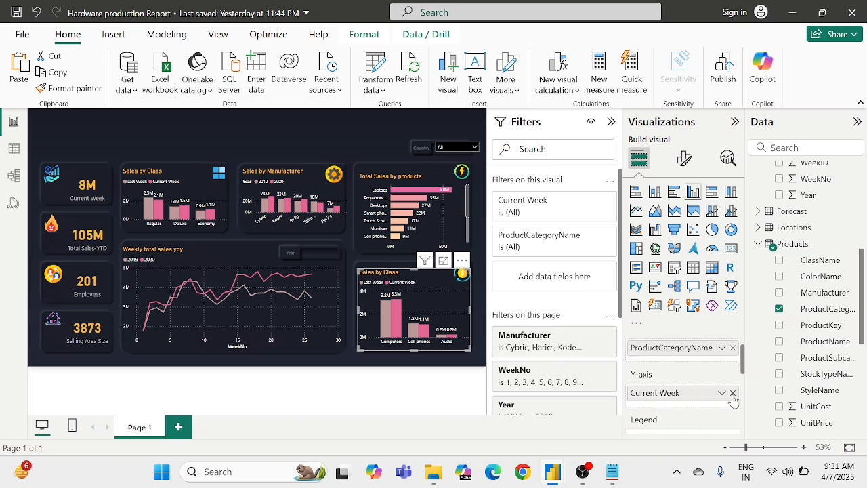
click(732, 393)
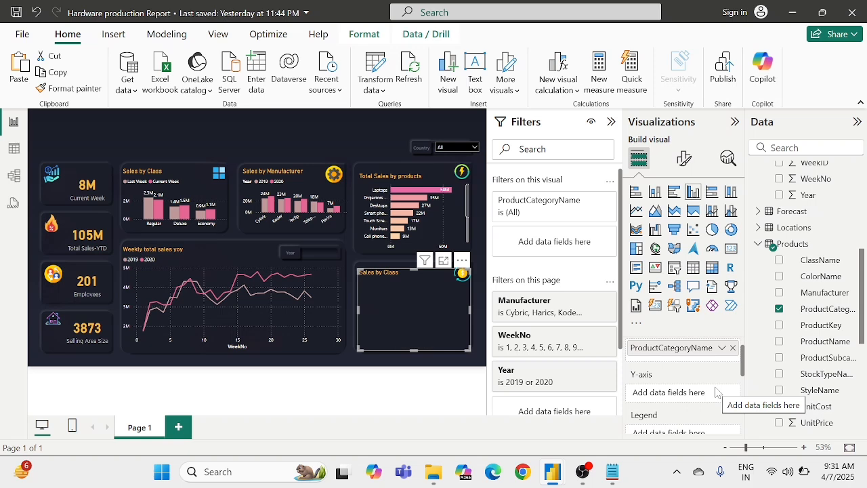
Step: Add UnitCost and UnitPrice from the Products table to the copied chart's Y-axis, both aggregated as Average
scroll(801, 368, down, 1)
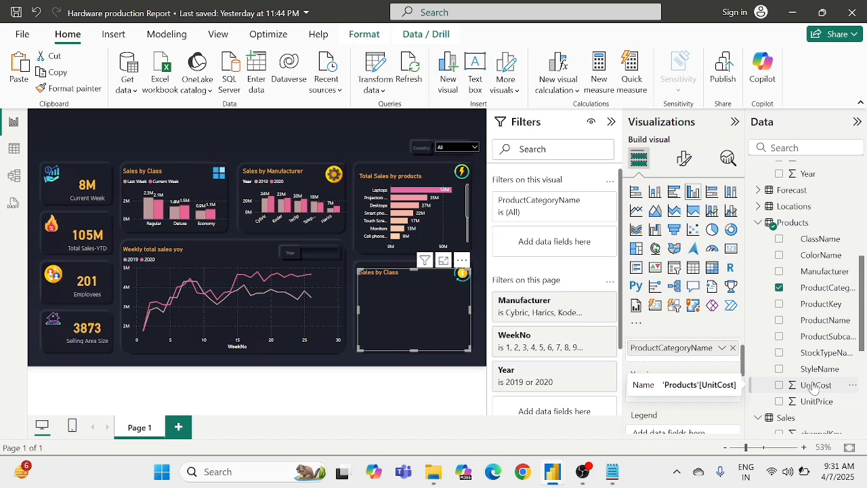
drag(812, 385, 678, 393)
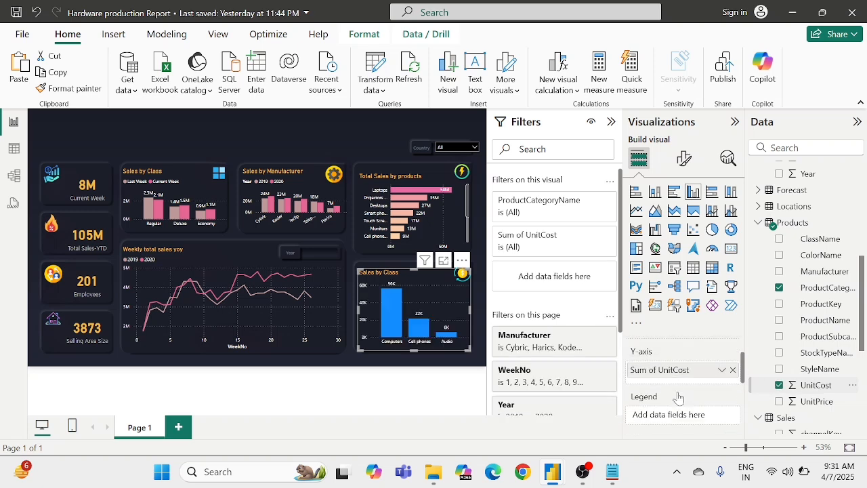
click(722, 370)
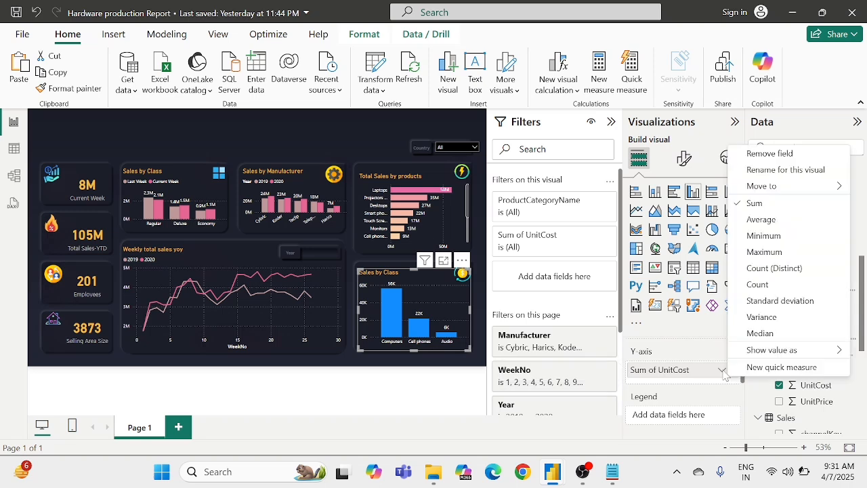
click(762, 220)
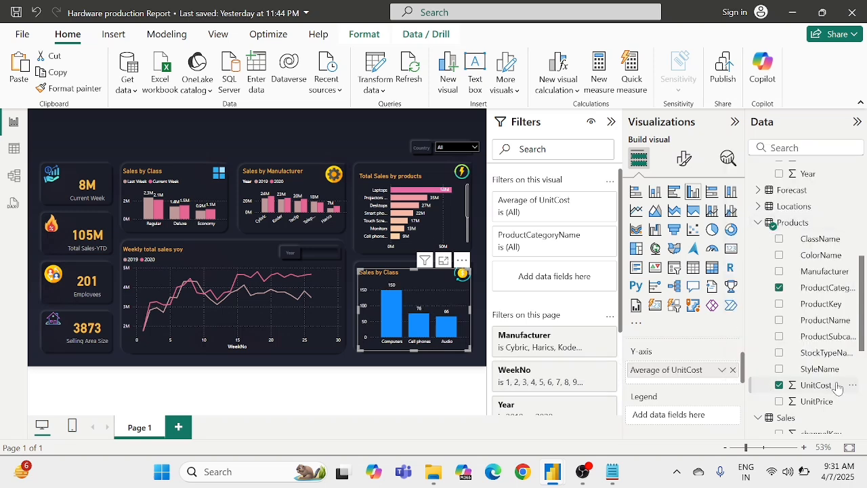
drag(817, 401, 691, 380)
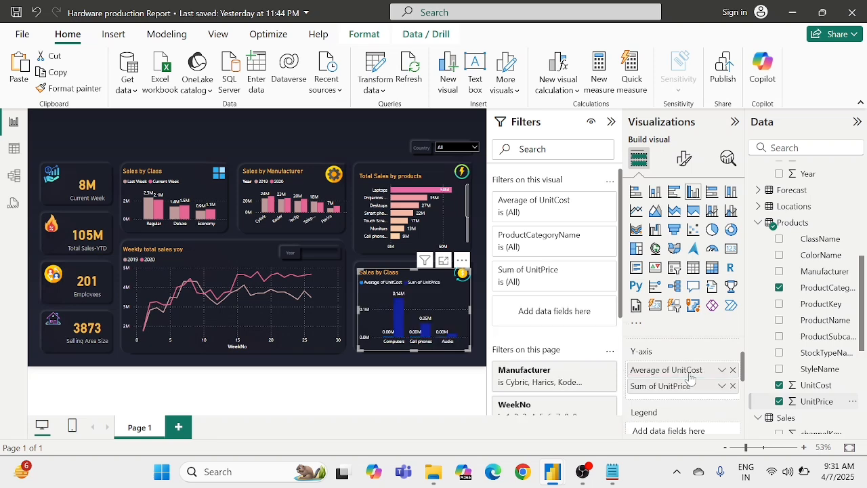
click(722, 387)
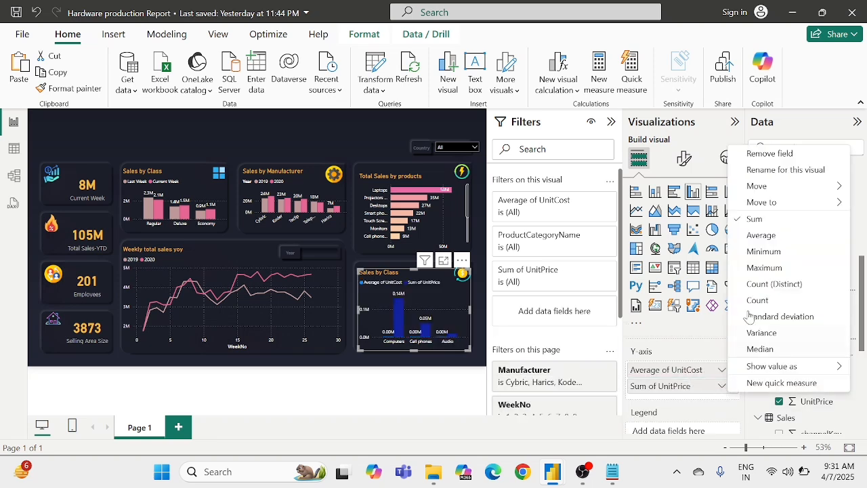
click(758, 236)
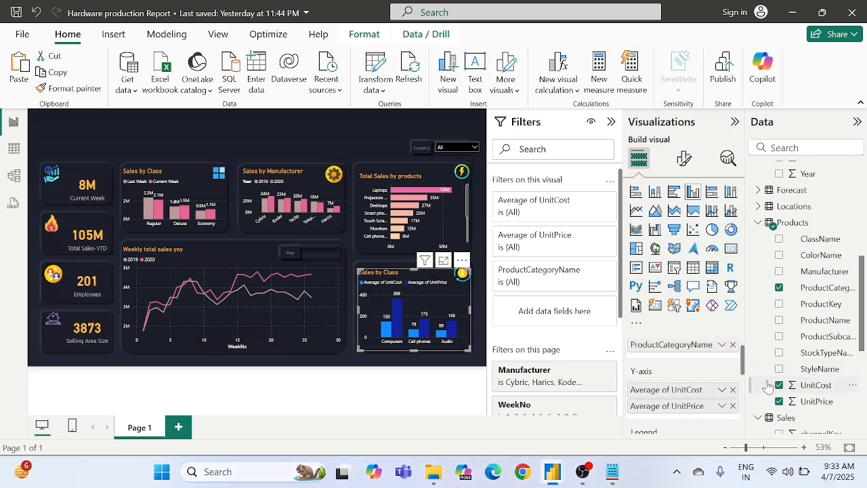
Step: Replace the two averaged Products fields on the Y-axis with UnitCost and UnitPrice from the Sales table
click(732, 391)
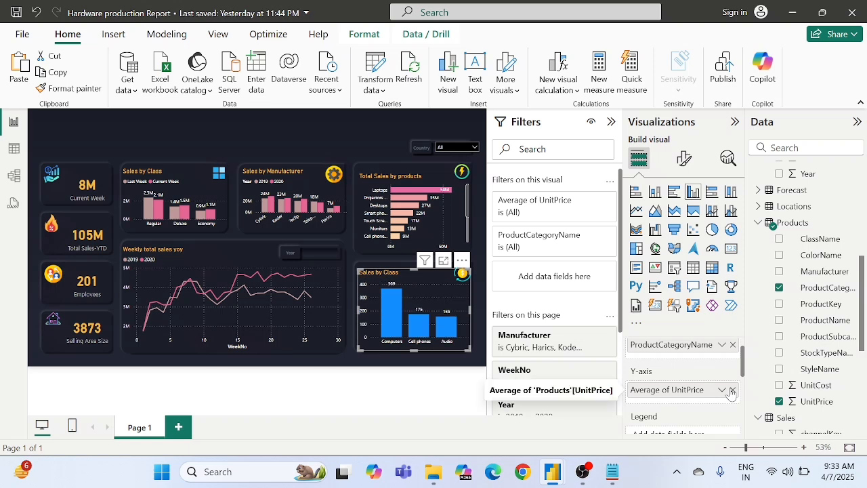
click(731, 391)
scroll(788, 349, up, 1)
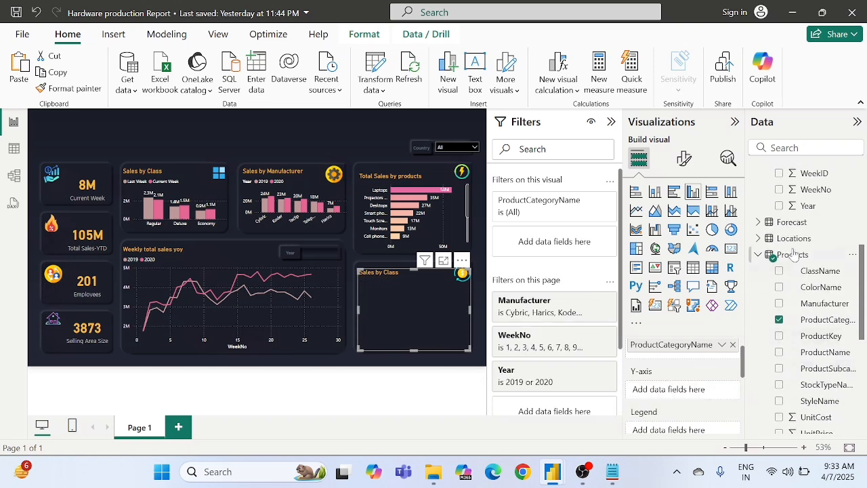
click(759, 255)
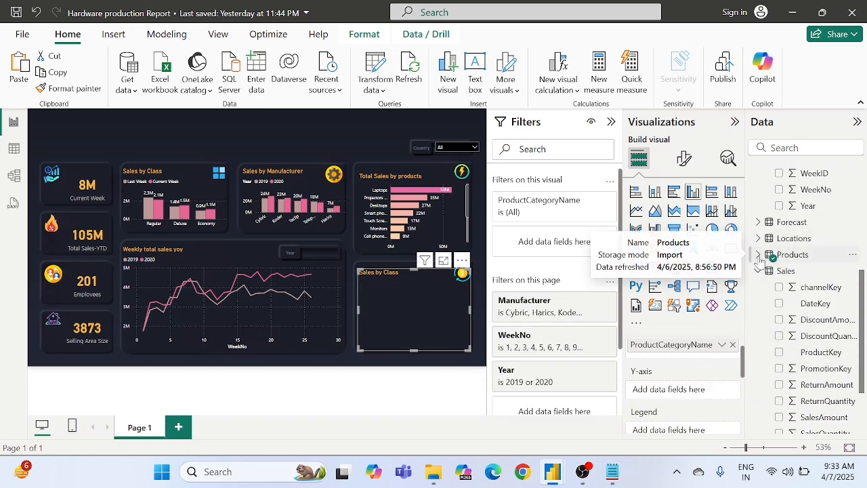
scroll(820, 306, down, 3)
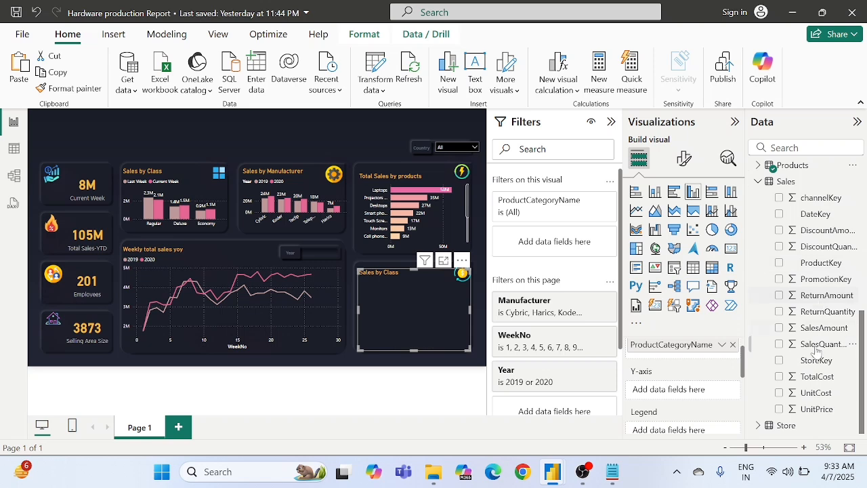
drag(814, 395, 666, 397)
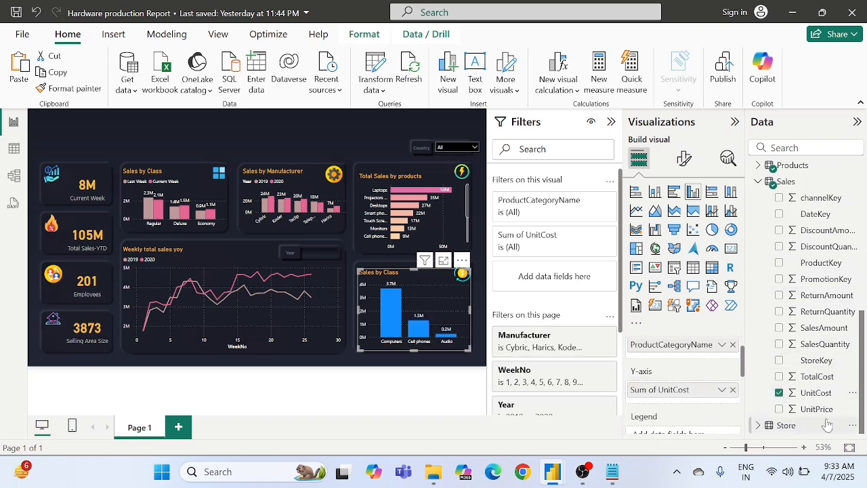
drag(821, 414, 694, 402)
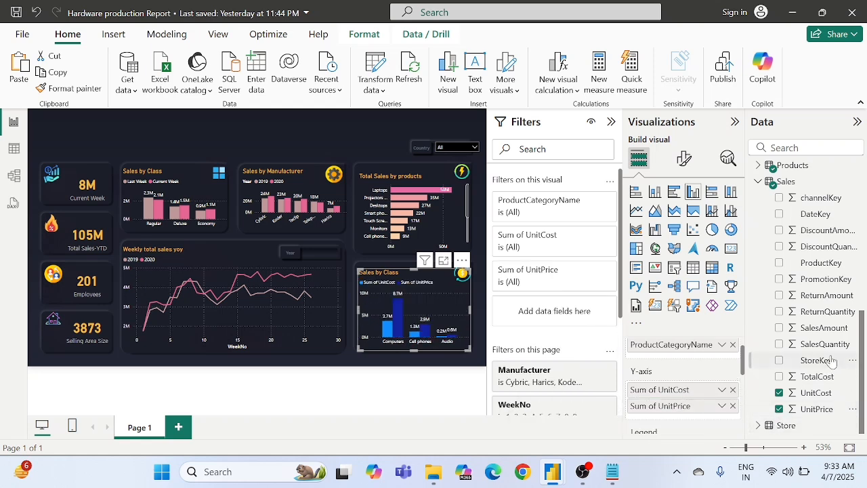
Step: Rename the Sum of UnitCost field to "Unit Cost" for this visual
scroll(831, 363, up, 1)
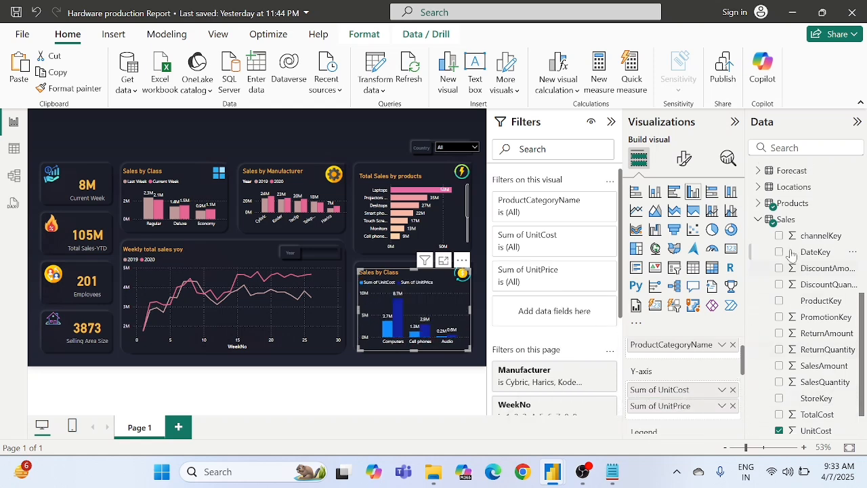
right_click(689, 391)
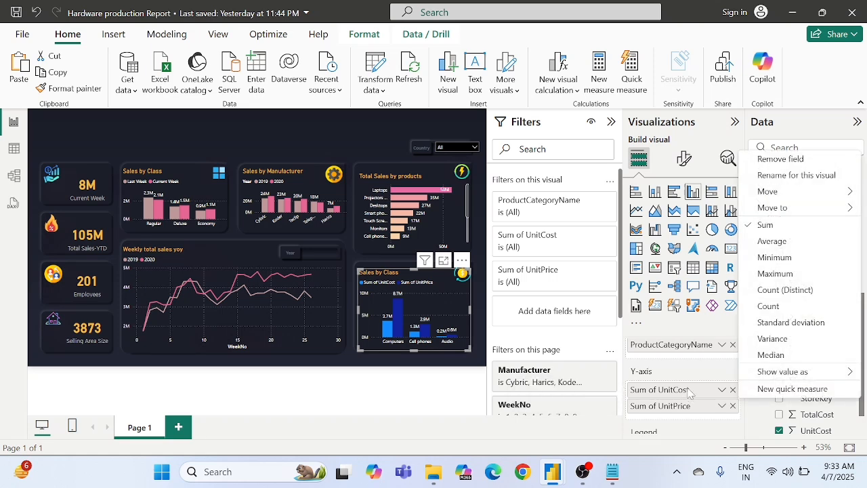
click(783, 176)
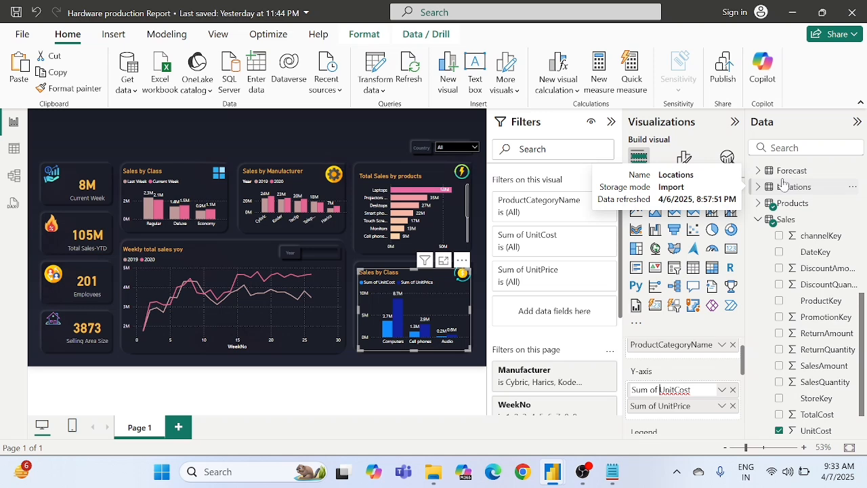
key(BackSpace)
key(BackSpace)
key(BackSpace)
key(BackSpace)
key(BackSpace)
key(BackSpace)
key(BackSpace)
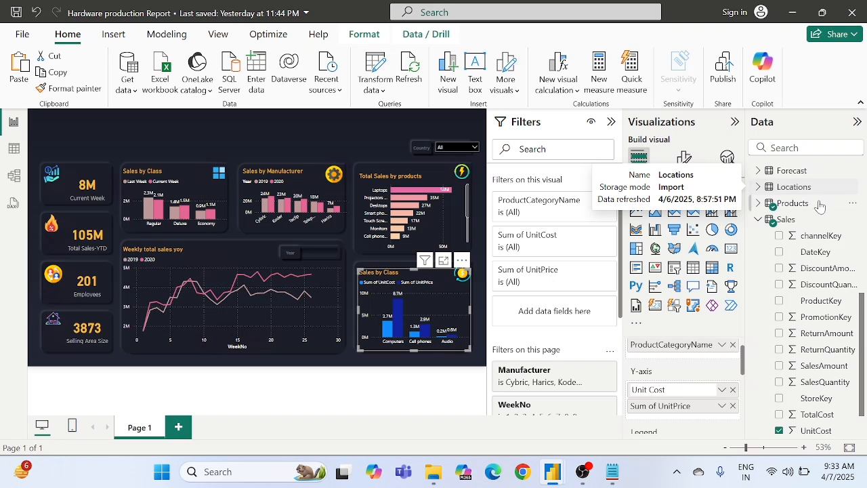
key(Return)
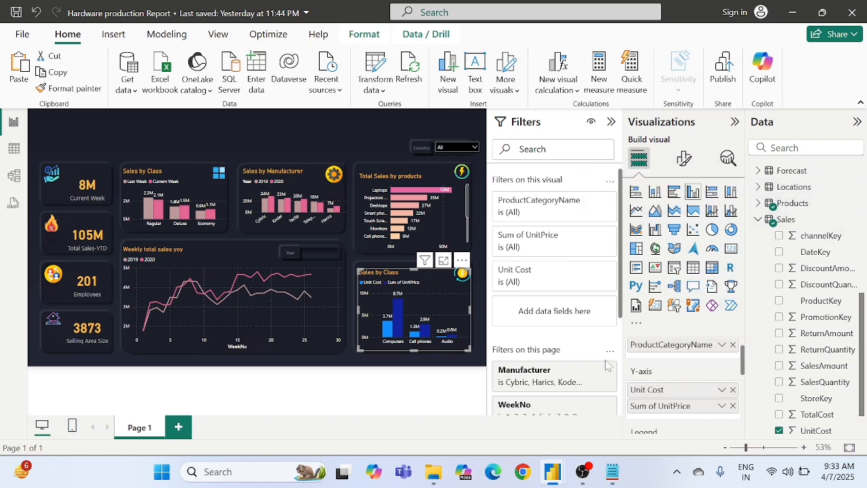
Step: Rename the Sum of UnitPrice field to "Unit Price" for this visual
right_click(661, 411)
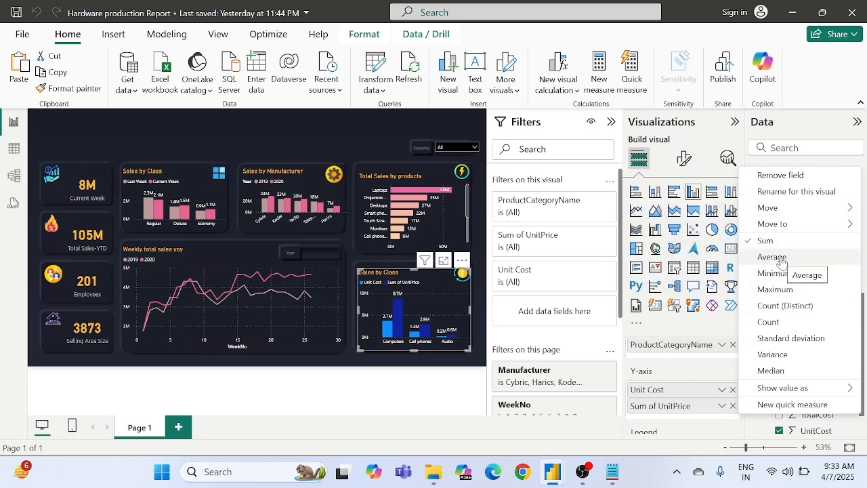
click(793, 193)
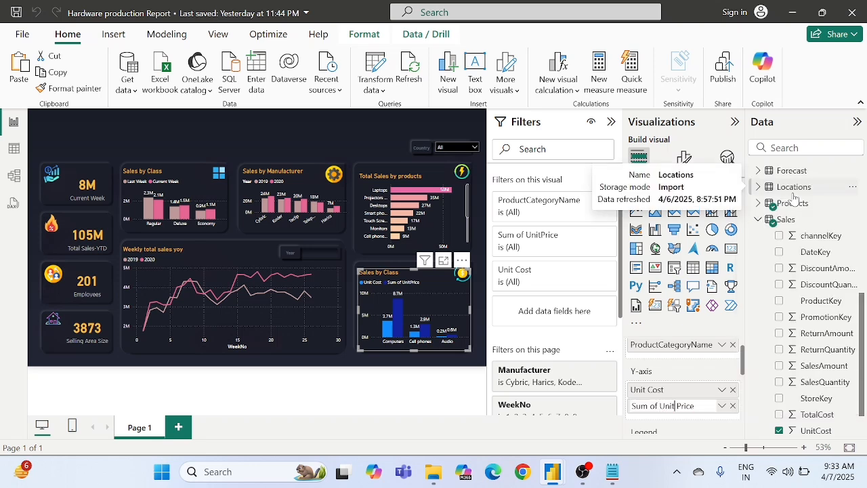
key(BackSpace)
key(BackSpace)
key(BackSpace)
key(BackSpace)
key(BackSpace)
key(BackSpace)
key(BackSpace)
key(Return)
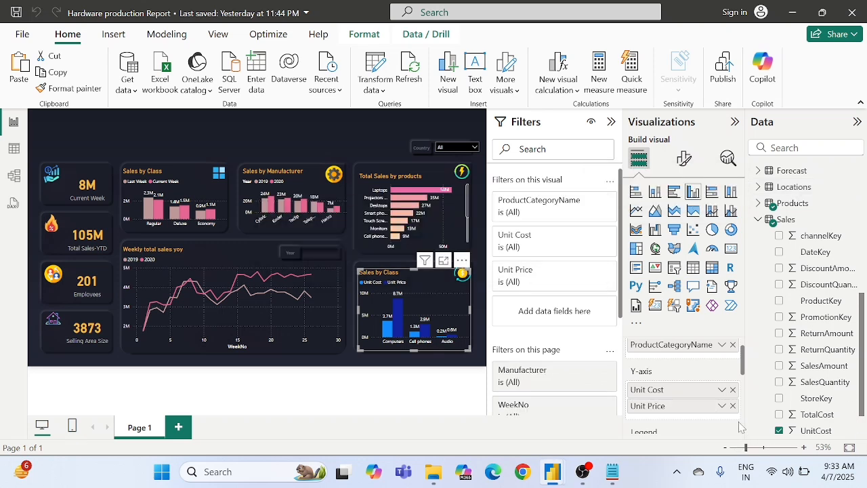
Step: Change the aggregation of both Unit Cost and Unit Price on the Y-axis to Average
click(722, 390)
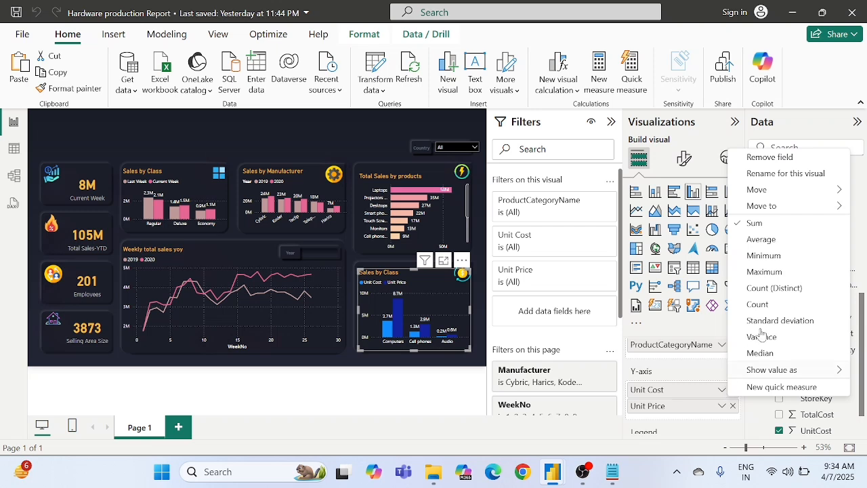
click(767, 245)
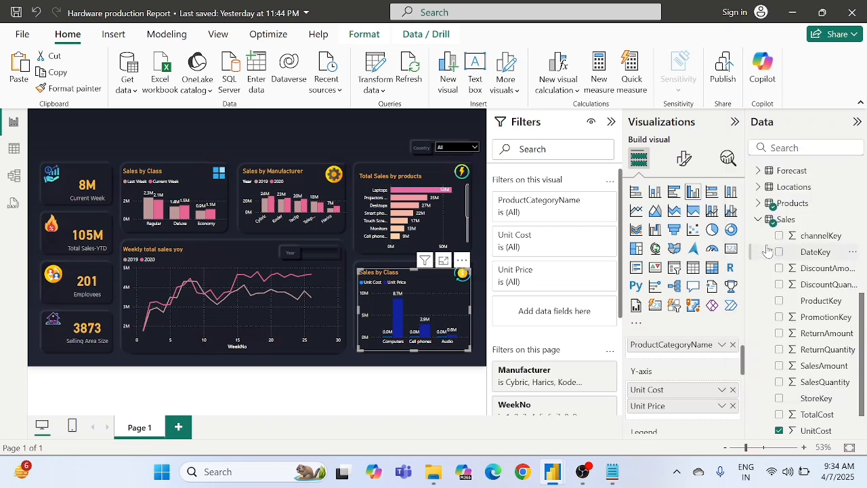
click(723, 406)
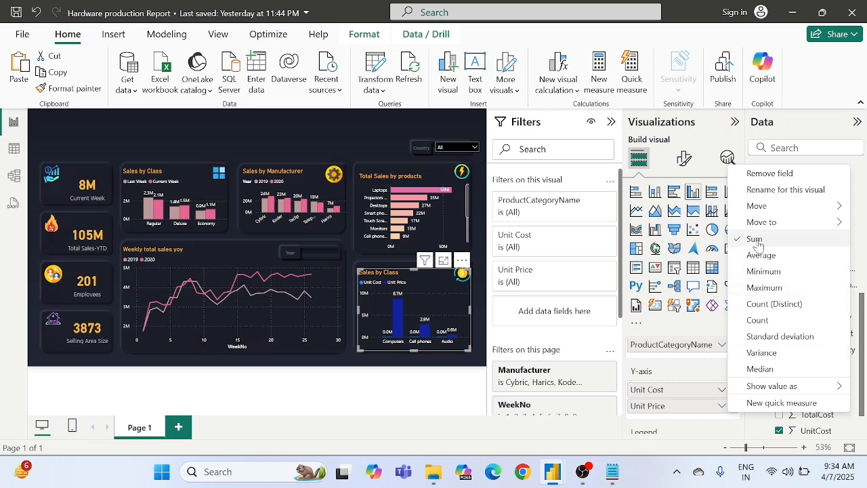
click(756, 263)
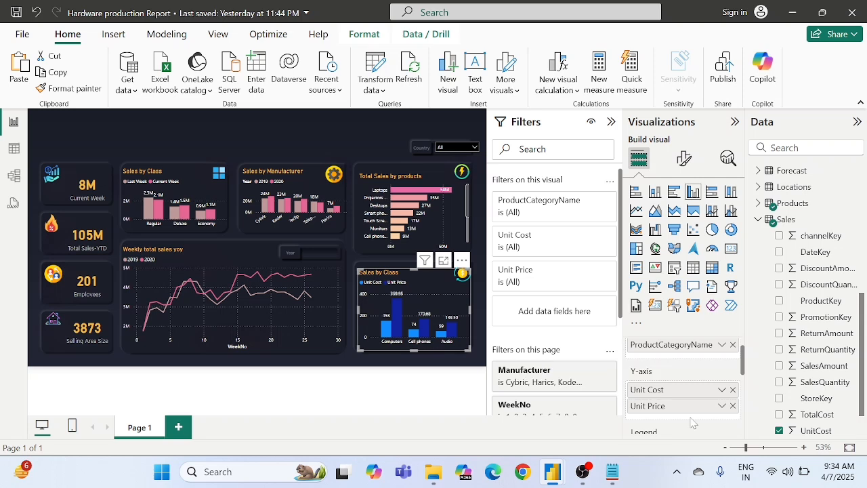
Step: Replace the copied chart's title text with "Avg cost and price"
scroll(676, 381, up, 1)
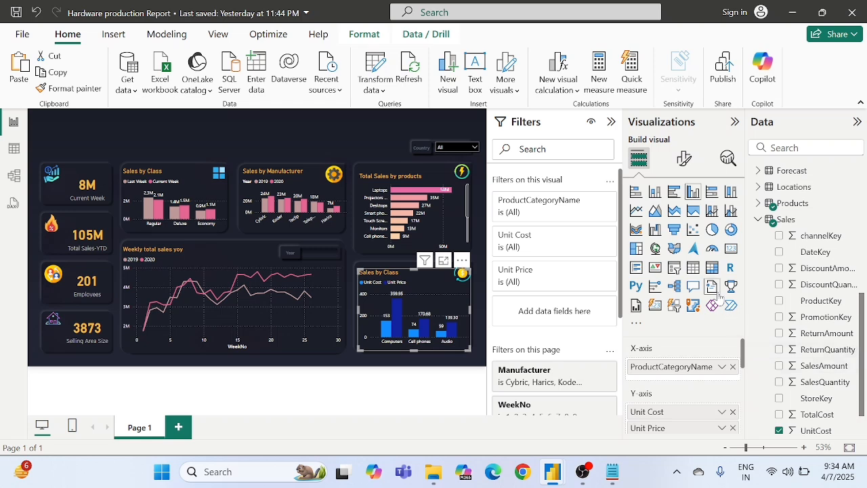
click(683, 160)
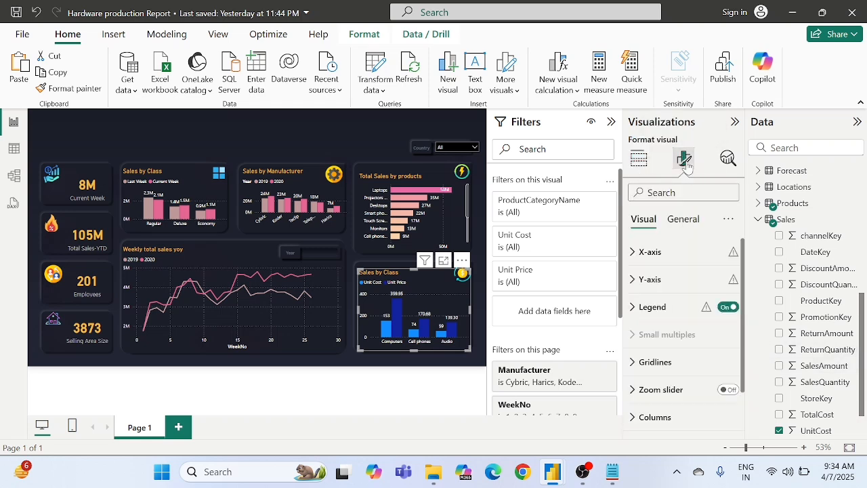
click(683, 221)
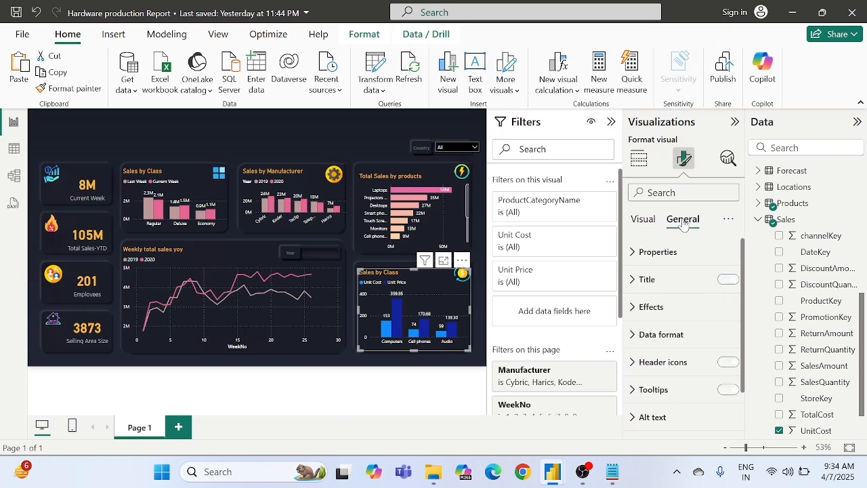
click(651, 282)
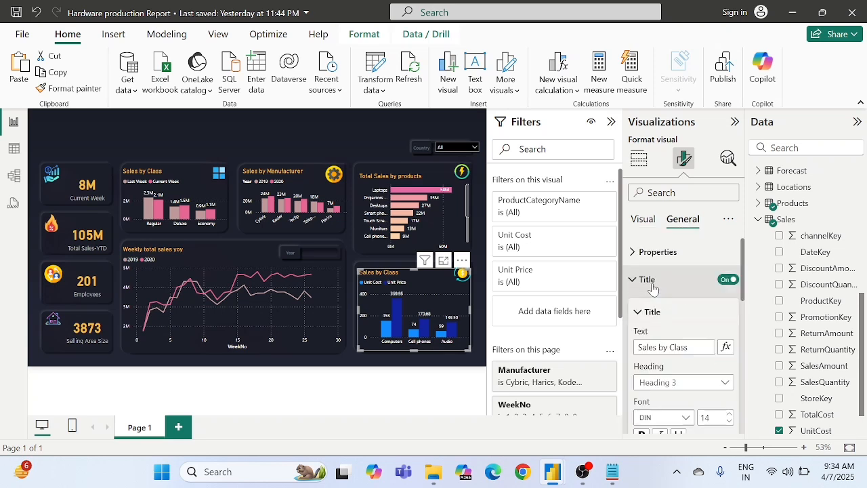
click(668, 347)
key(ctrl+a)
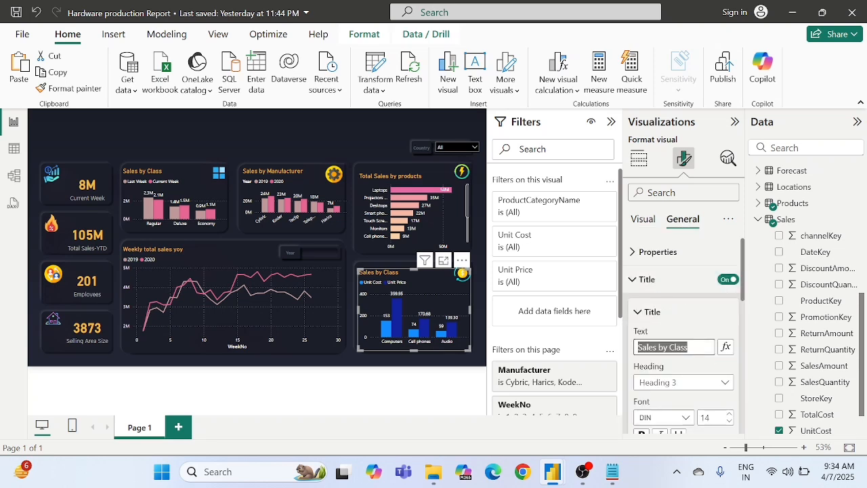
text(Avg cost)
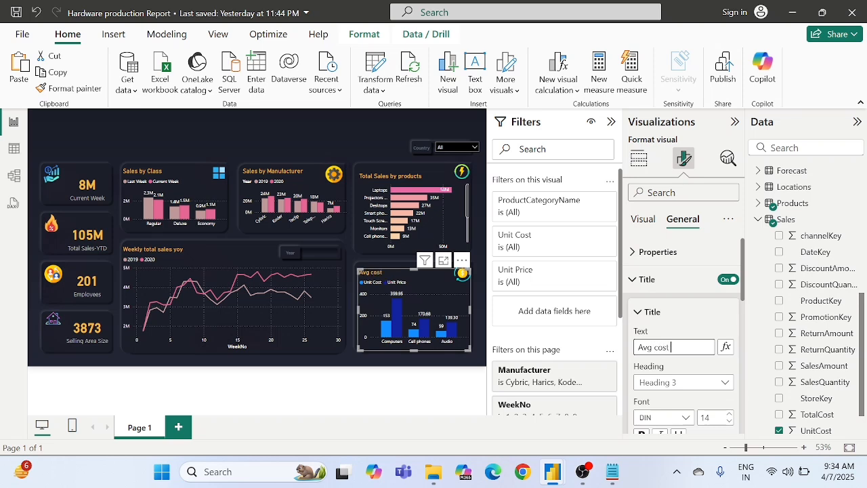
text( and price)
click(666, 319)
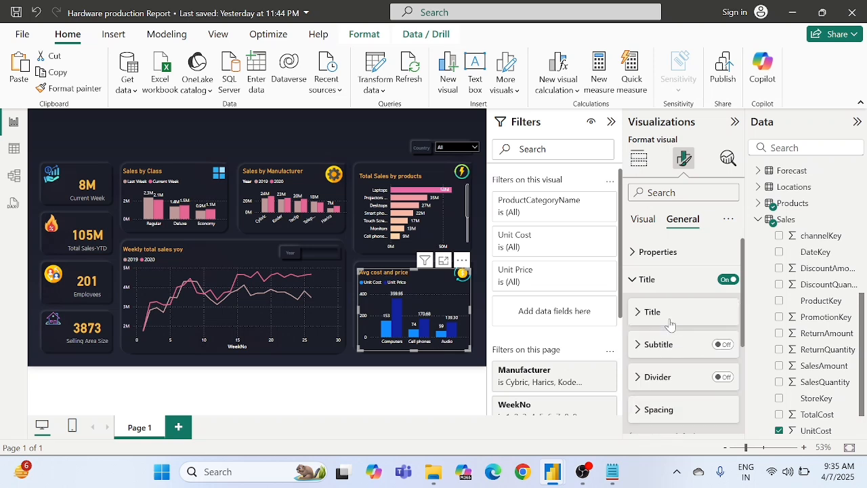
Step: Open the chart's column formatting and apply the settings to the Unit Cost series
click(644, 219)
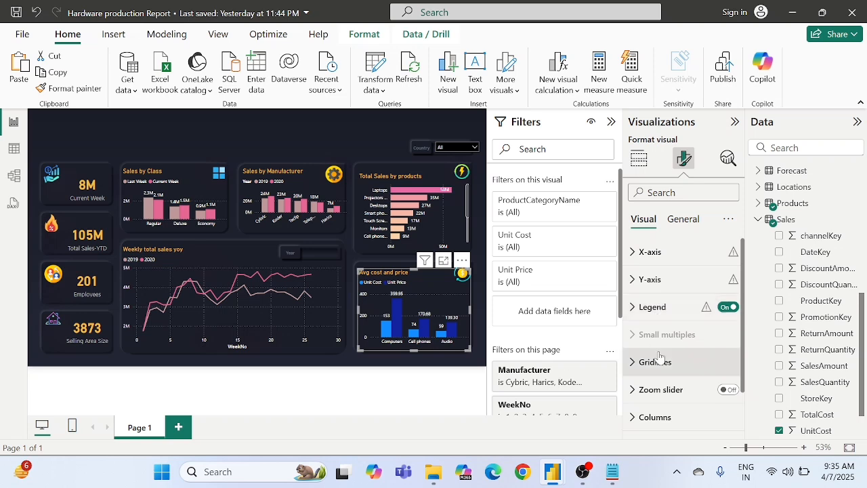
scroll(658, 360, down, 2)
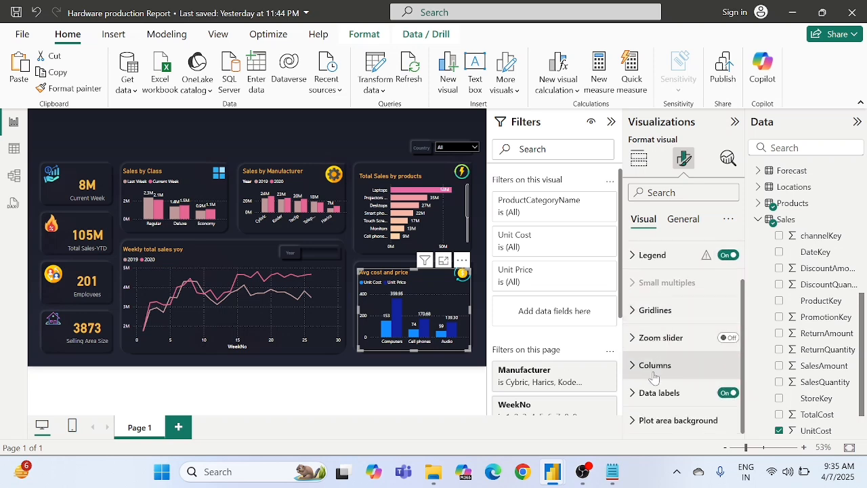
click(654, 372)
scroll(670, 325, down, 1)
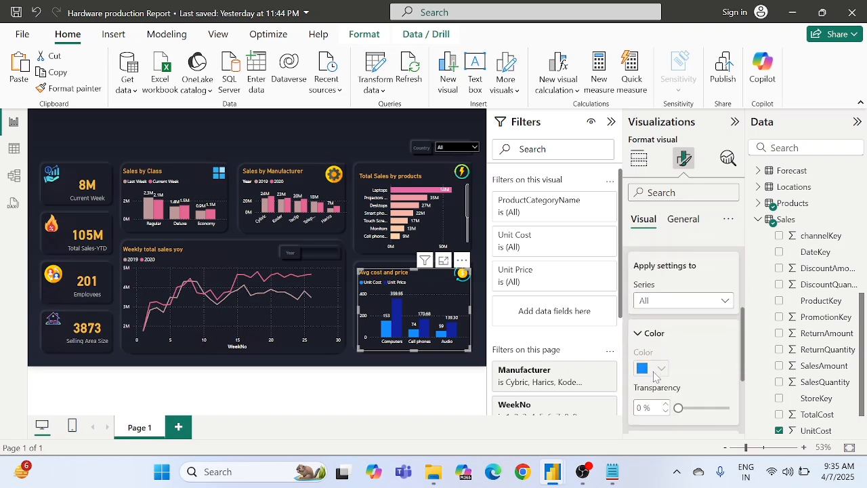
click(664, 301)
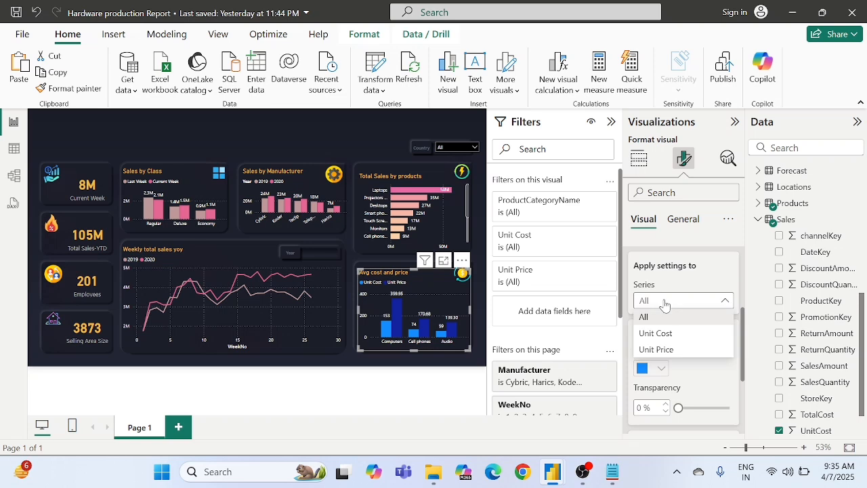
click(664, 333)
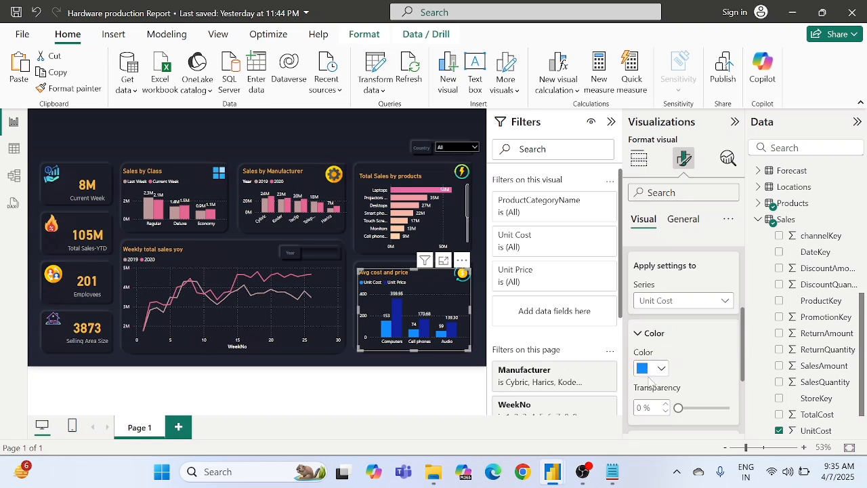
click(612, 472)
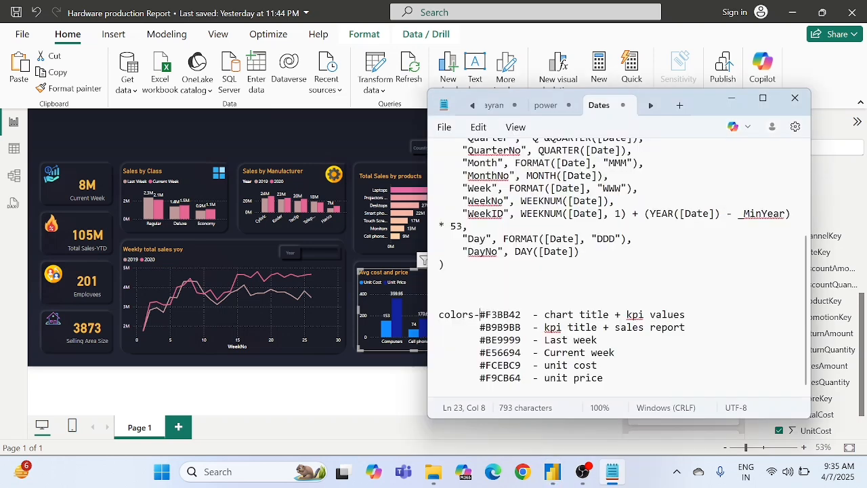
double_click(503, 366)
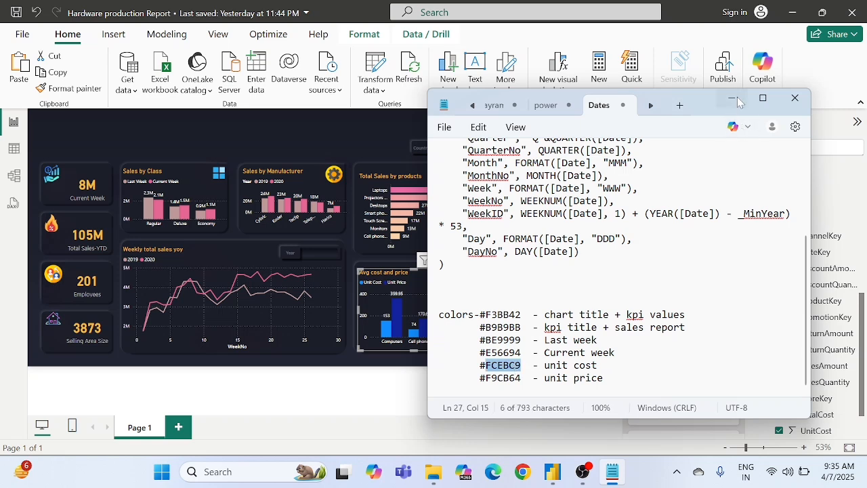
click(440, 289)
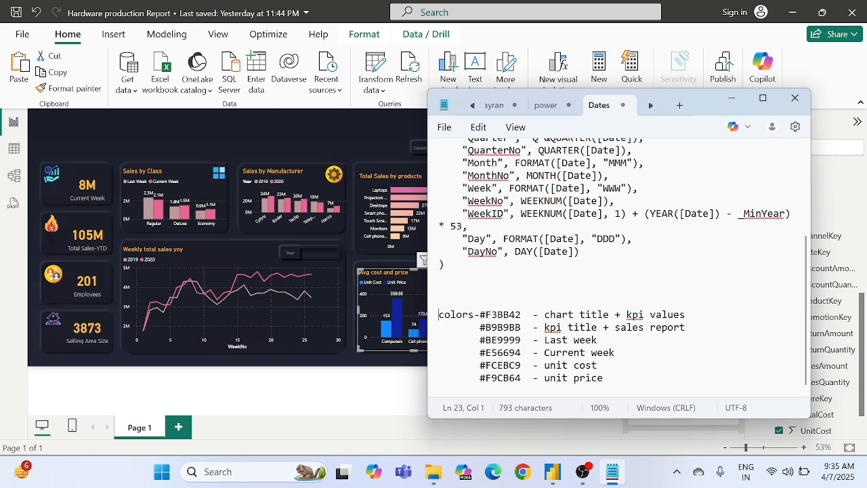
key(ctrl+shift+End)
click(442, 391)
click(732, 98)
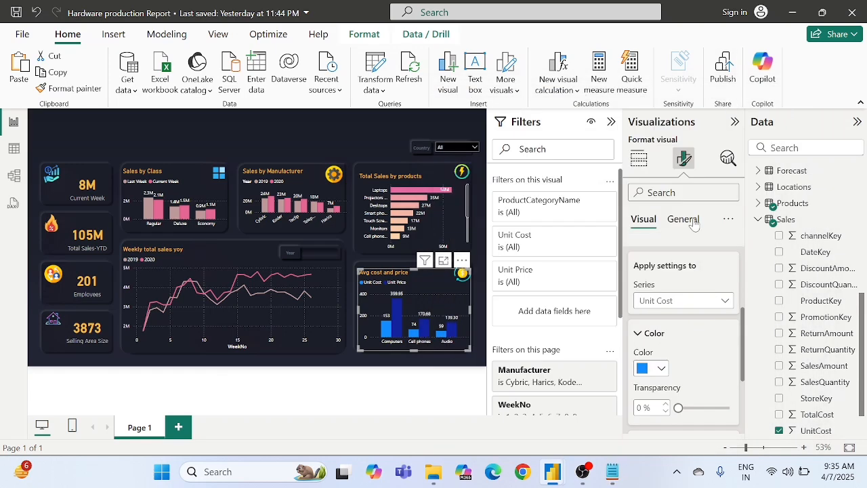
click(656, 369)
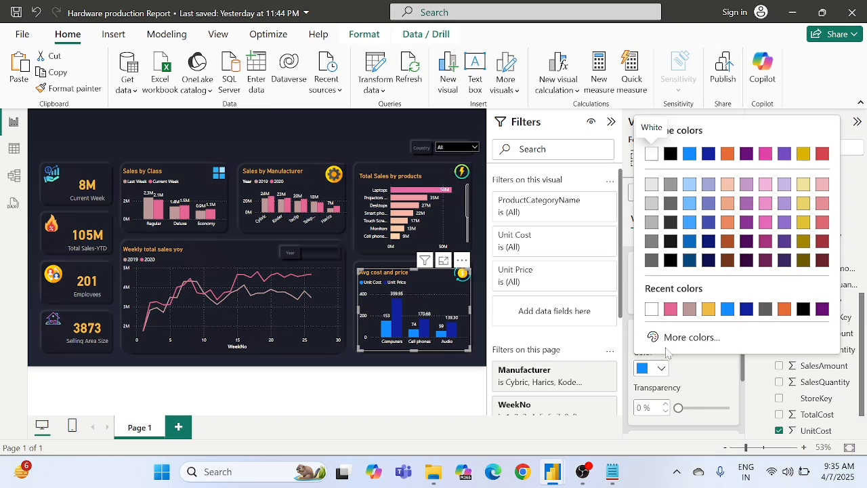
click(686, 370)
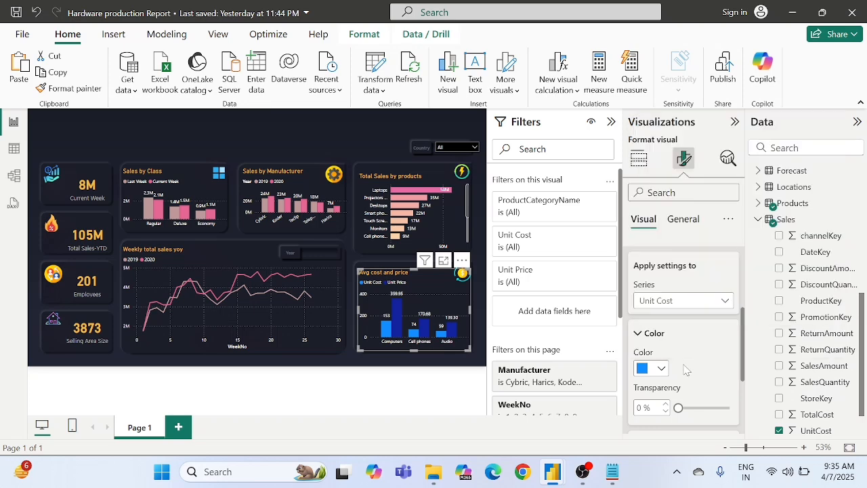
Step: Copy the unit cost color code FCEBC9 from the Notepad notes and apply it to the Unit Cost columns
click(612, 473)
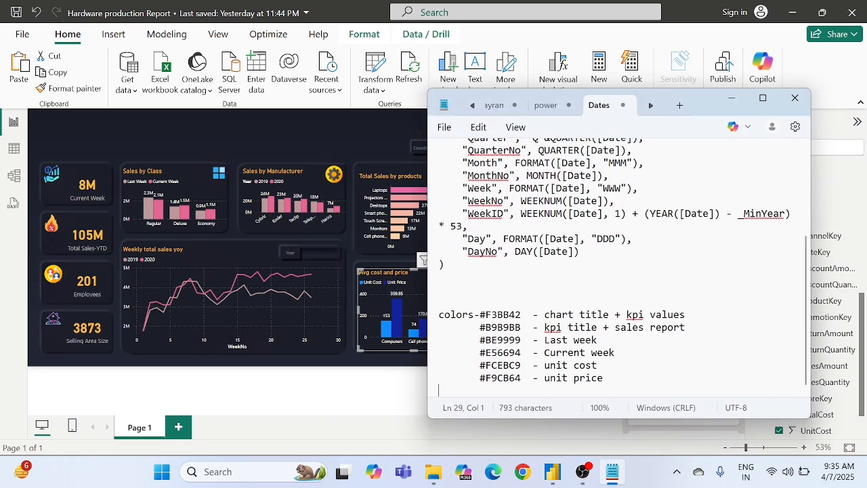
double_click(503, 365)
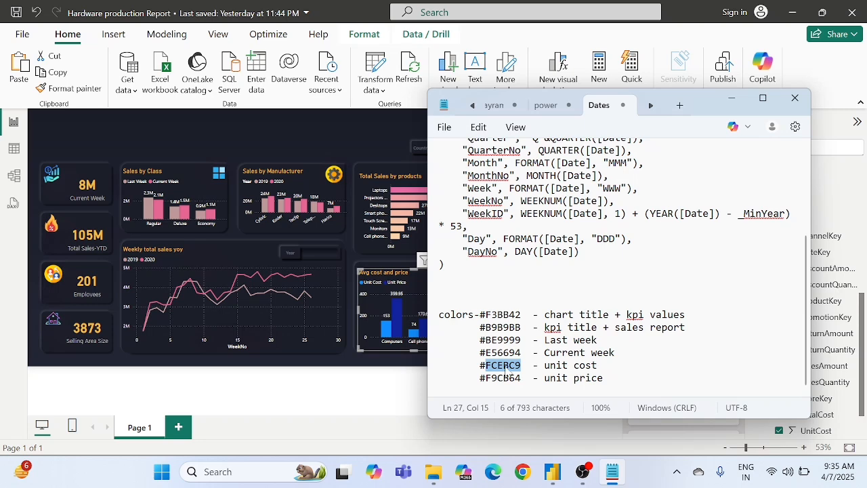
click(652, 479)
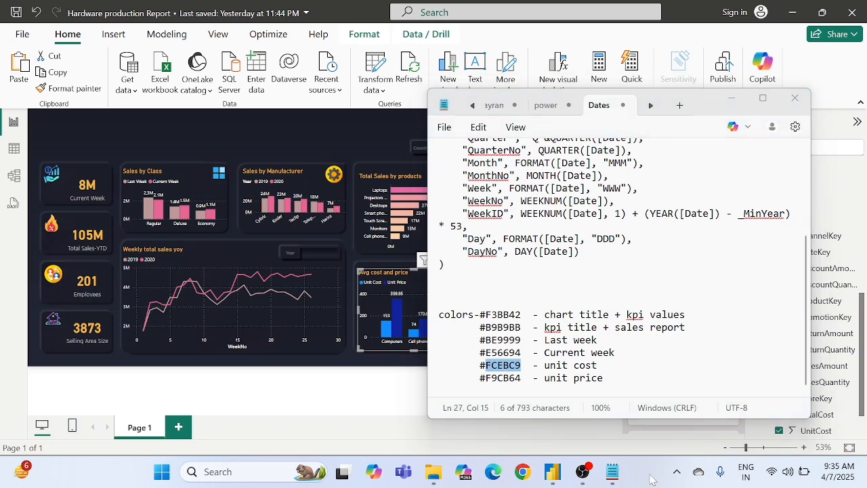
click(732, 99)
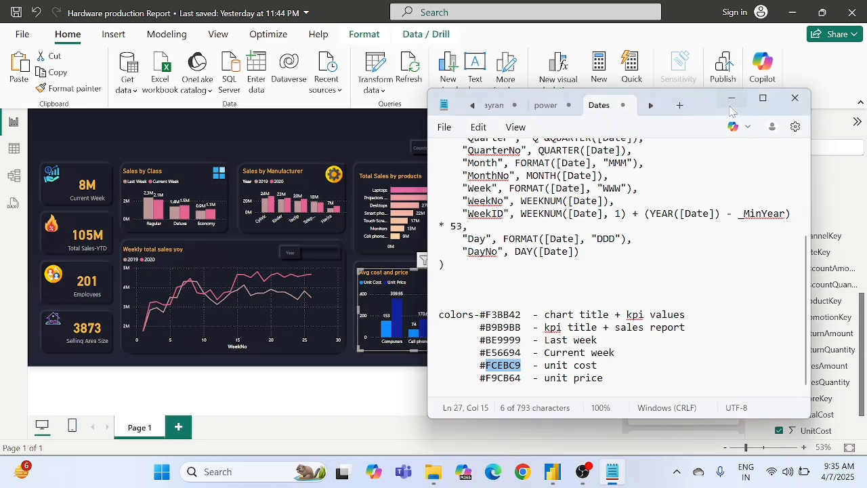
click(655, 370)
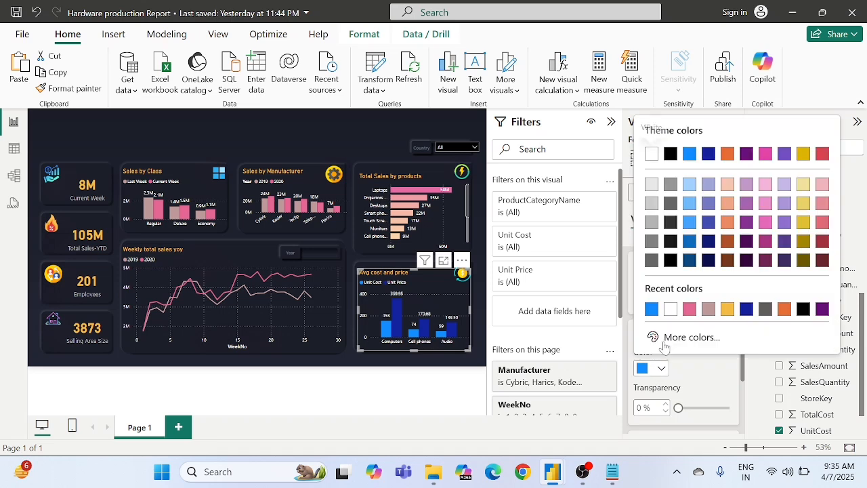
click(669, 340)
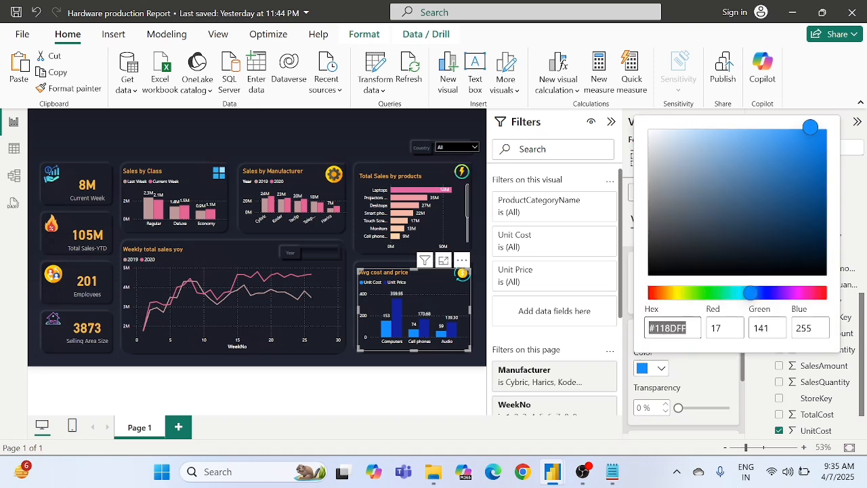
text(#FCEBC9)
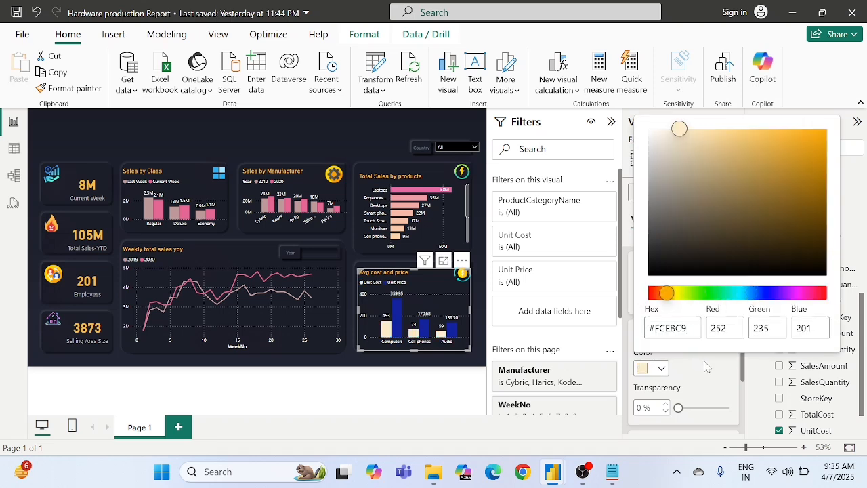
click(706, 366)
Step: Copy the unit price color code F9CB64 from the Notepad notes and return to the report
click(611, 473)
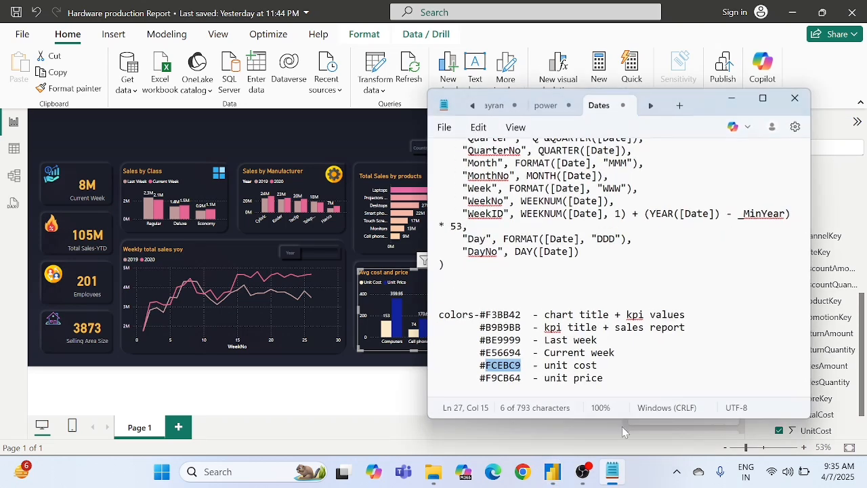
double_click(503, 378)
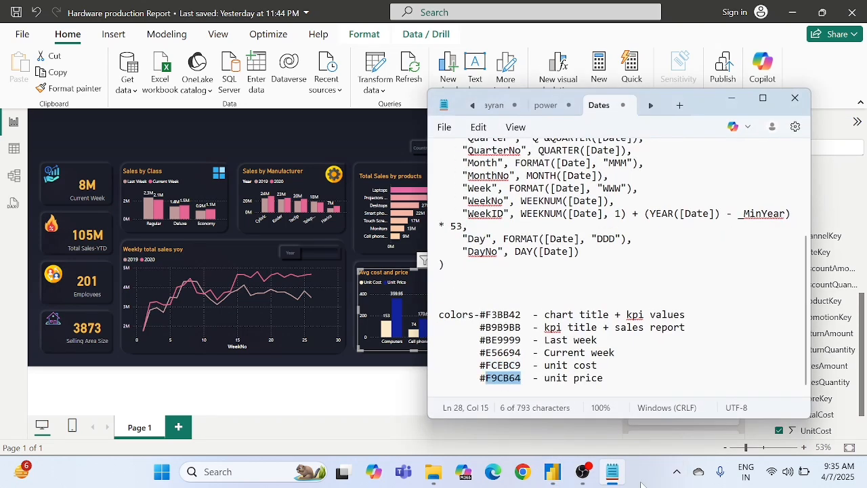
click(641, 481)
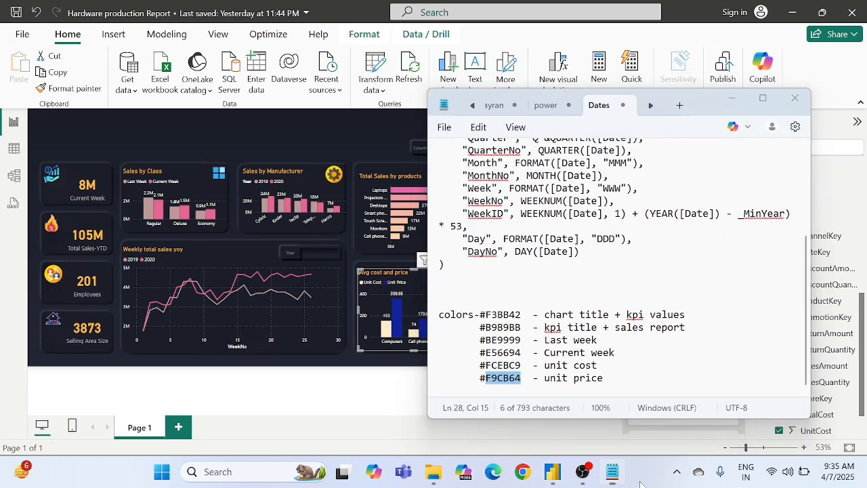
click(730, 97)
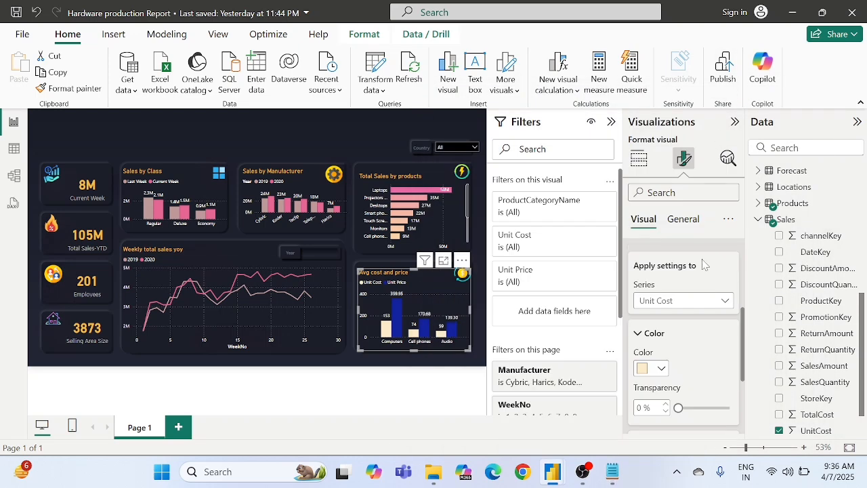
Step: Color the Unit Price columns of the "Avg cost and price" chart with hex code F9CB64 and deselect the chart
click(676, 302)
click(658, 349)
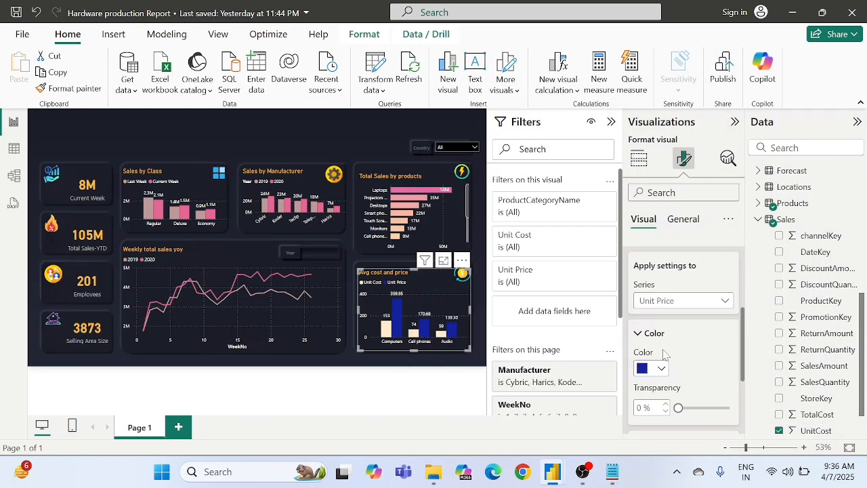
click(652, 370)
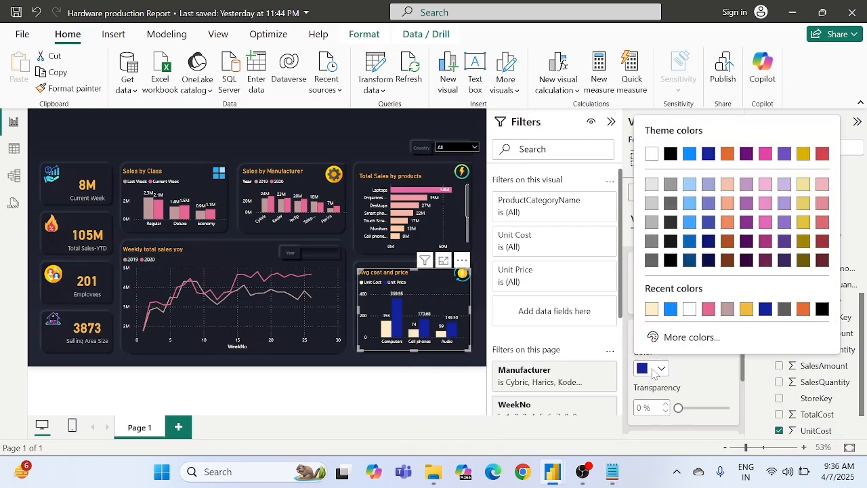
click(684, 337)
text(#F9CB64)
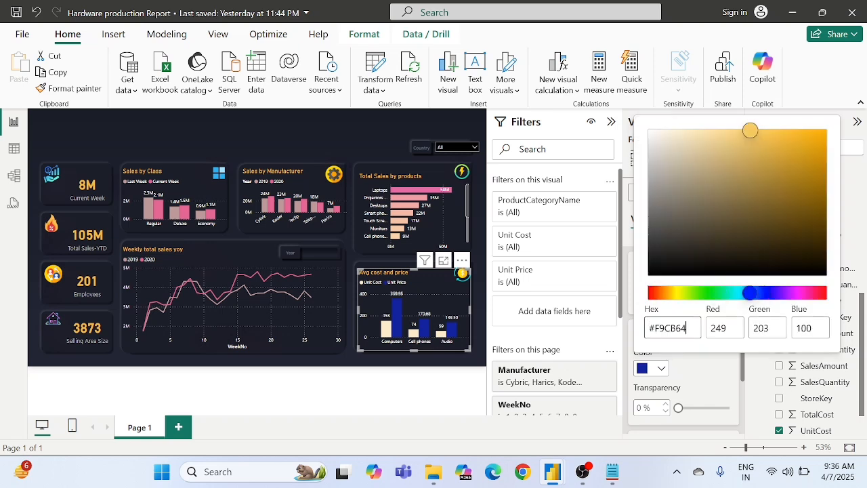
click(699, 368)
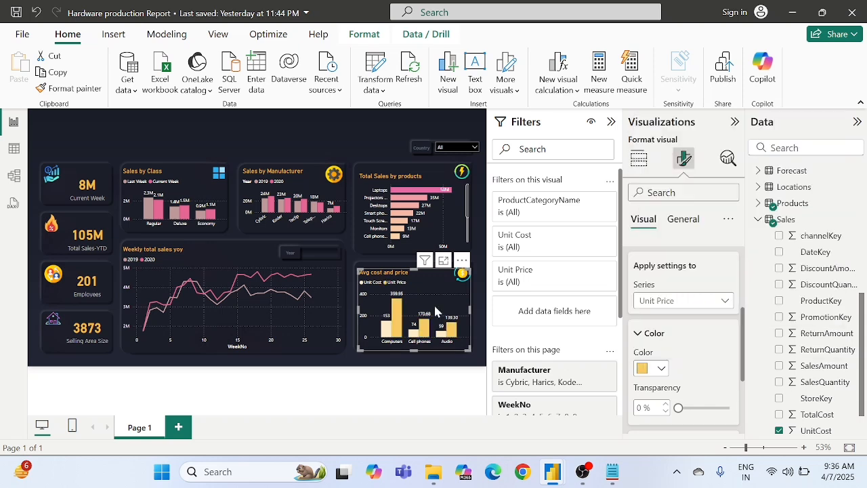
click(351, 259)
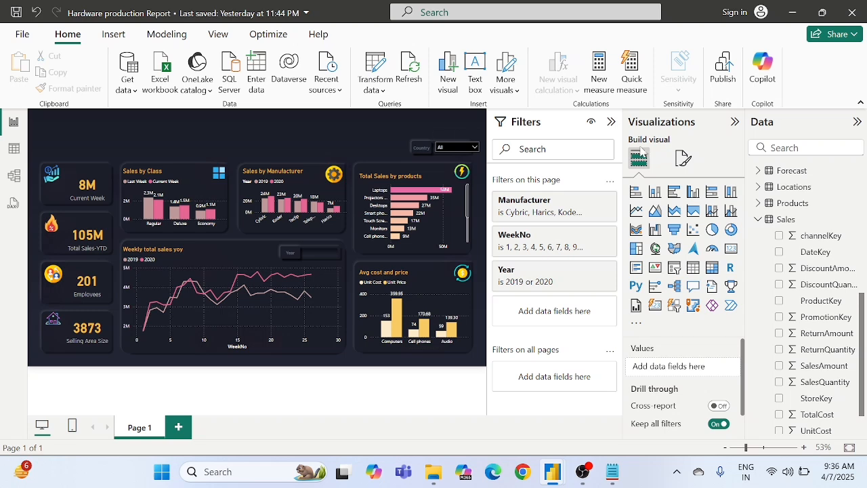
Step: Add a text box reading "Hardware production" to the dashboard and set its text to font size 32
click(474, 71)
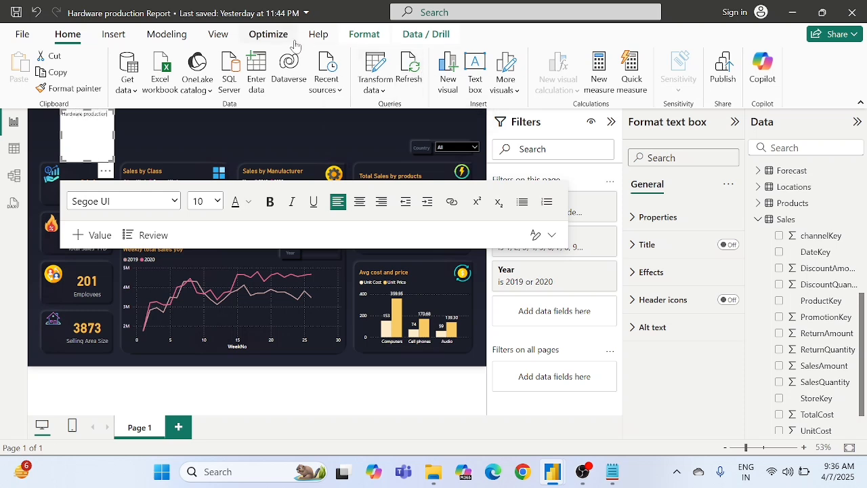
key(ctrl+a)
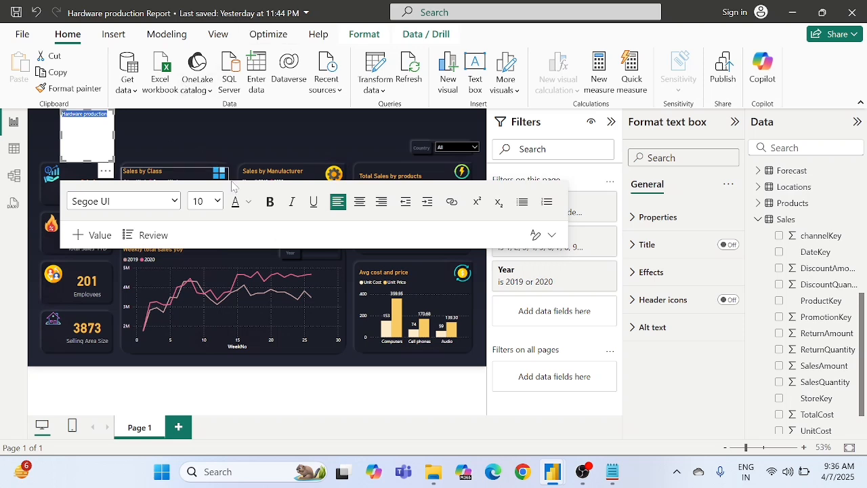
click(219, 203)
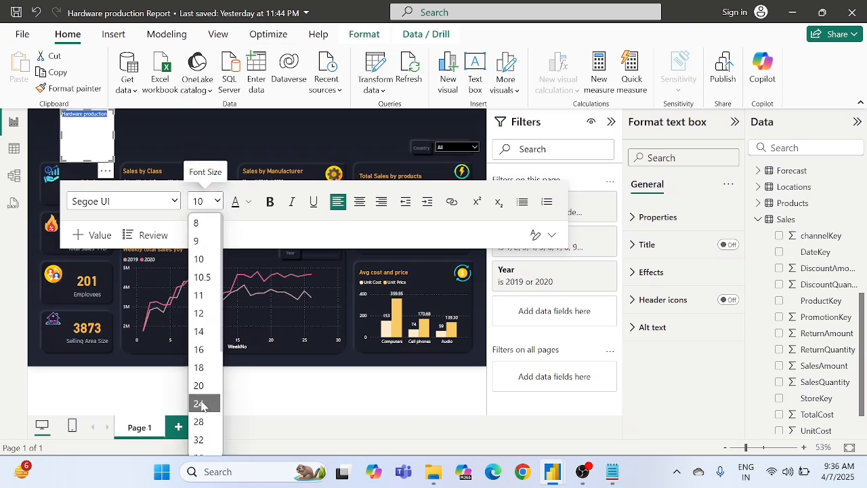
click(199, 439)
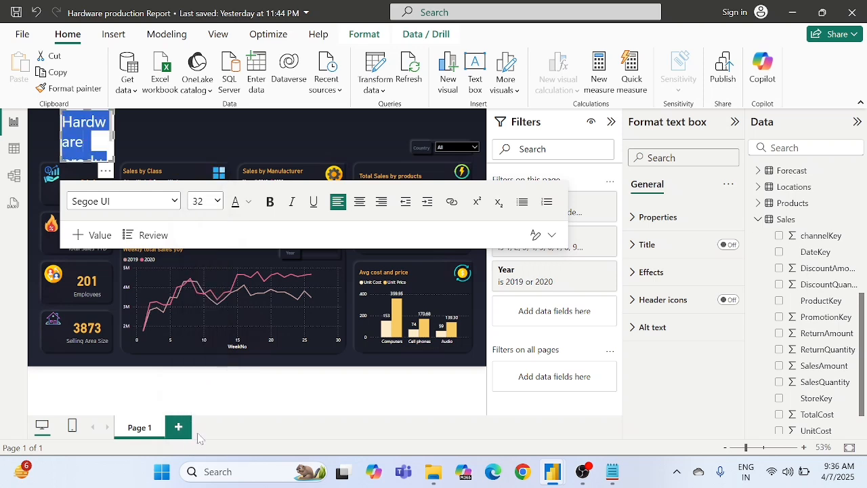
Step: Set the "Hardware production" heading's font color to F9CB64 and make it bold
click(250, 207)
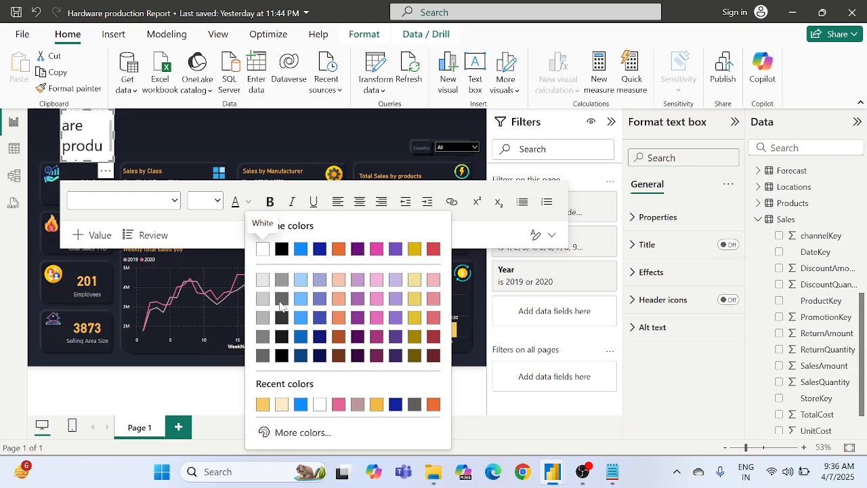
click(264, 406)
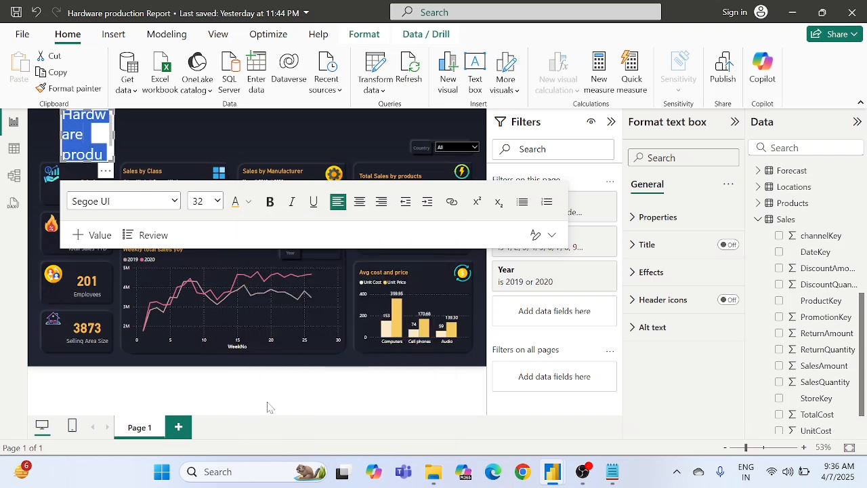
click(270, 201)
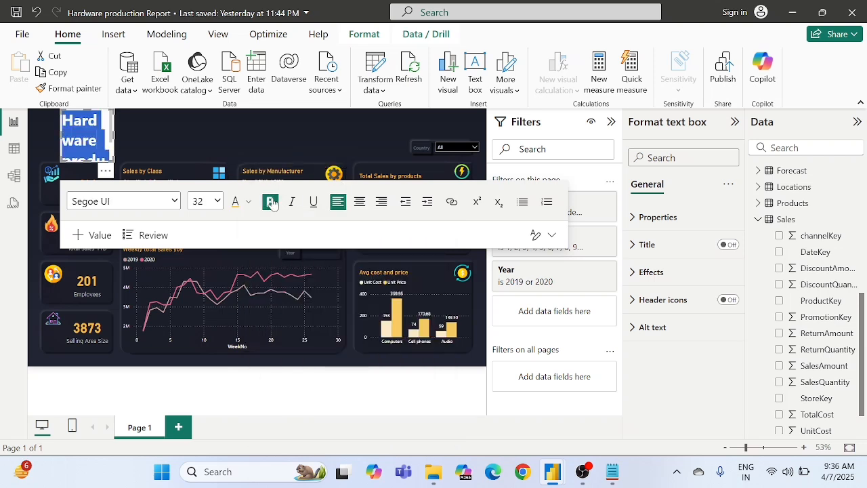
Step: Change the "Hardware production" heading's font to Times New Roman
click(116, 201)
scroll(122, 353, down, 2)
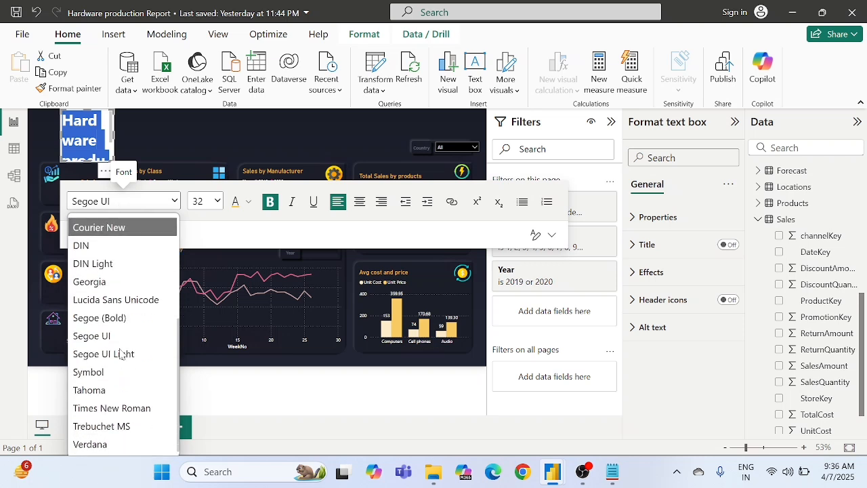
scroll(121, 354, down, 1)
scroll(120, 353, up, 1)
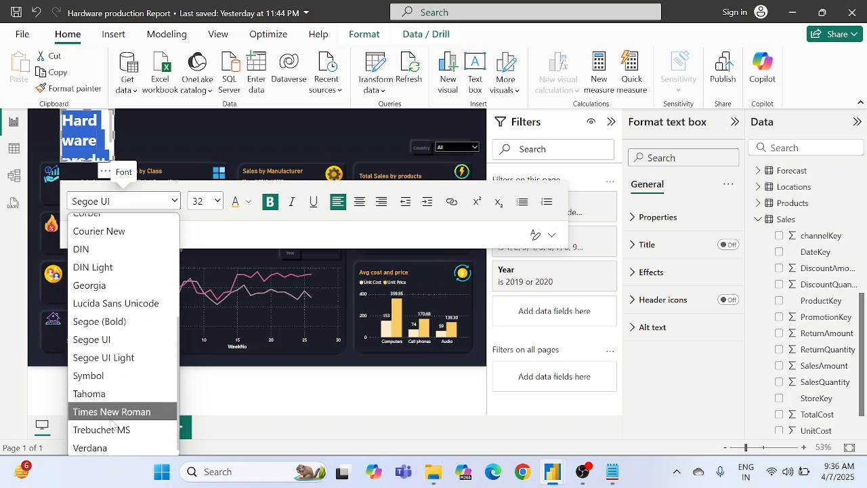
scroll(111, 415, up, 4)
scroll(113, 418, up, 3)
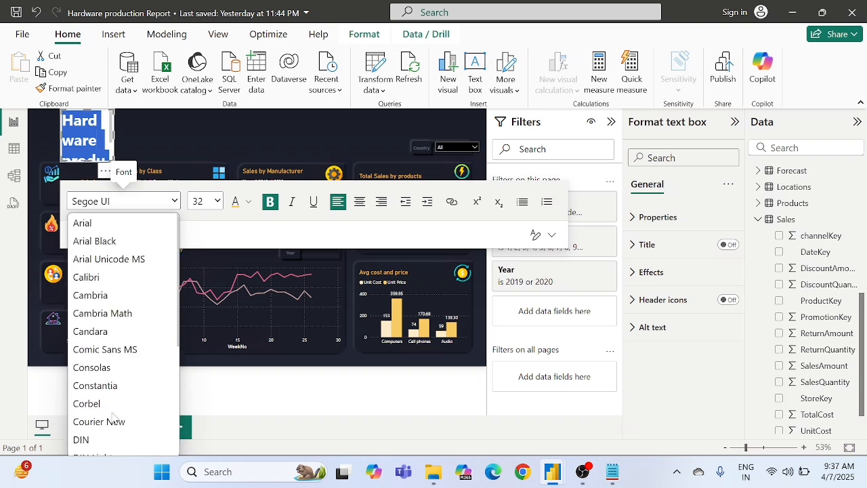
scroll(114, 419, down, 5)
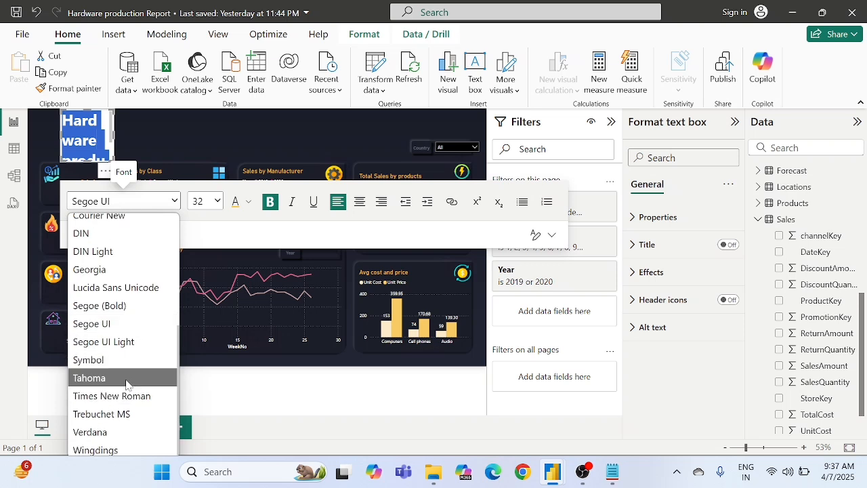
click(131, 397)
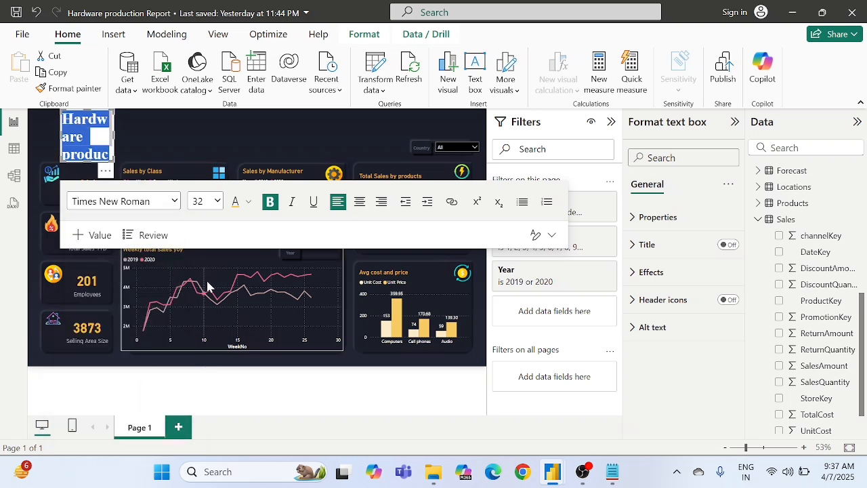
click(258, 238)
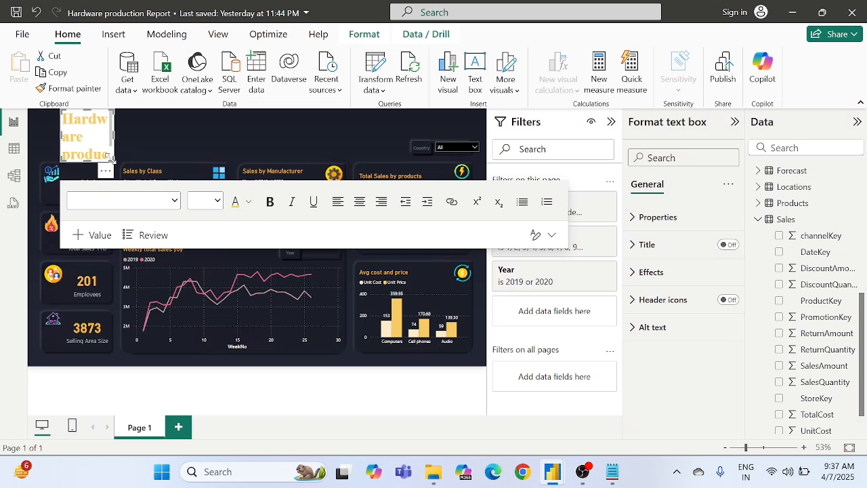
Step: Make the heading text box's background 100% transparent and widen the box so the heading fits on one line
click(647, 272)
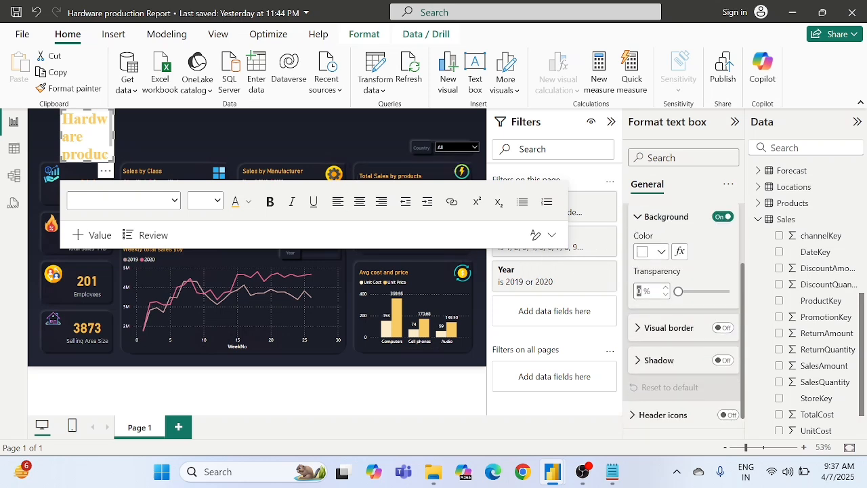
text(100)
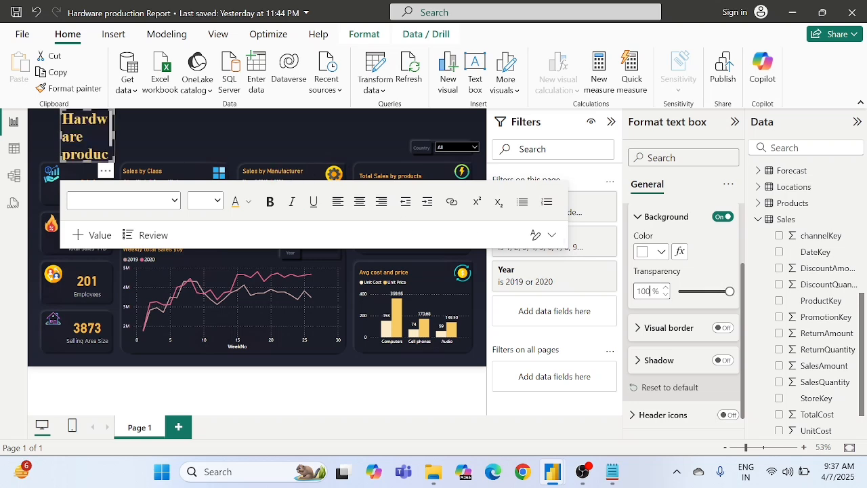
drag(110, 157, 245, 133)
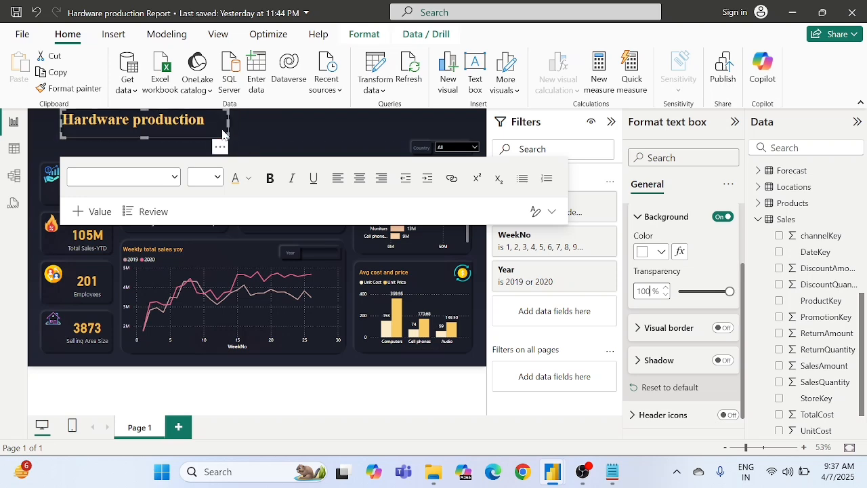
click(274, 130)
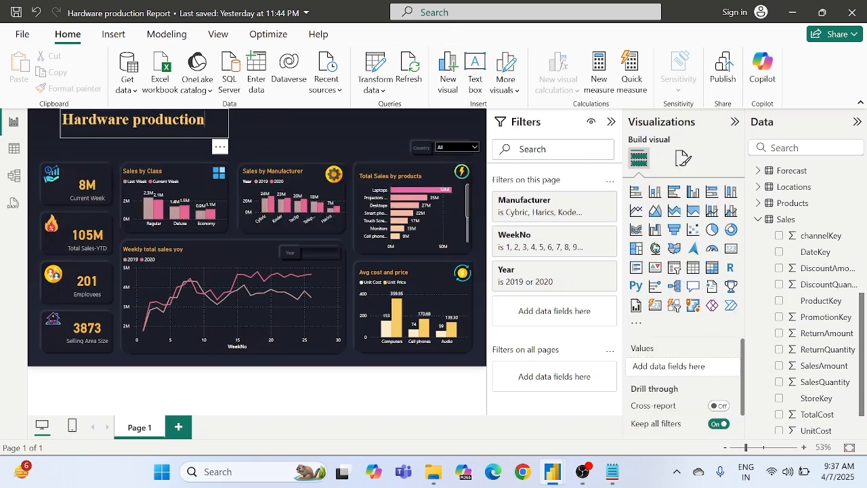
Step: Move the "Hardware production" heading slightly down and to the left, above the KPI cards
click(205, 122)
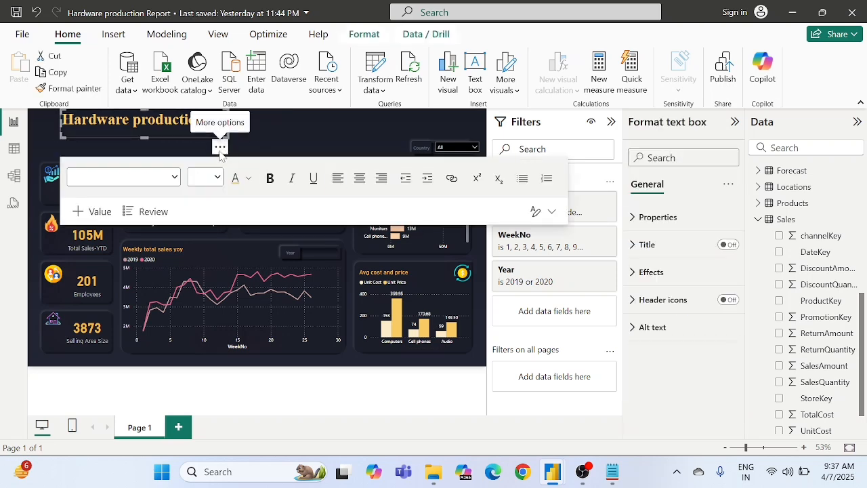
drag(224, 146, 208, 155)
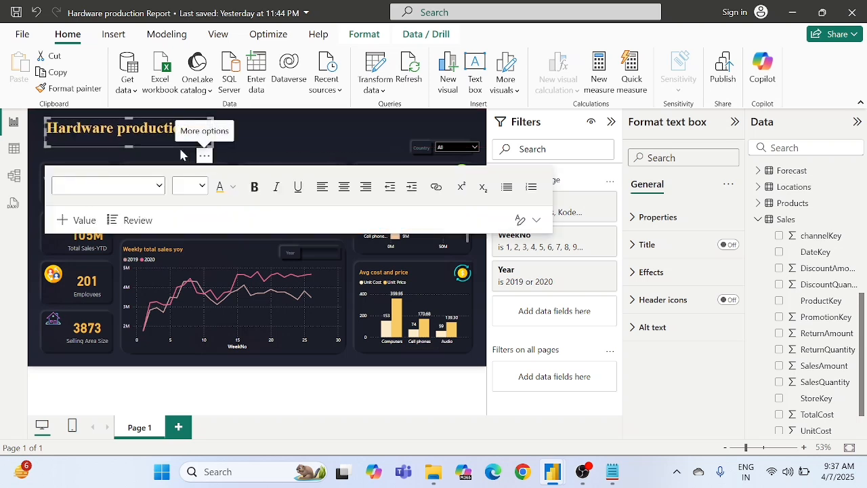
click(292, 148)
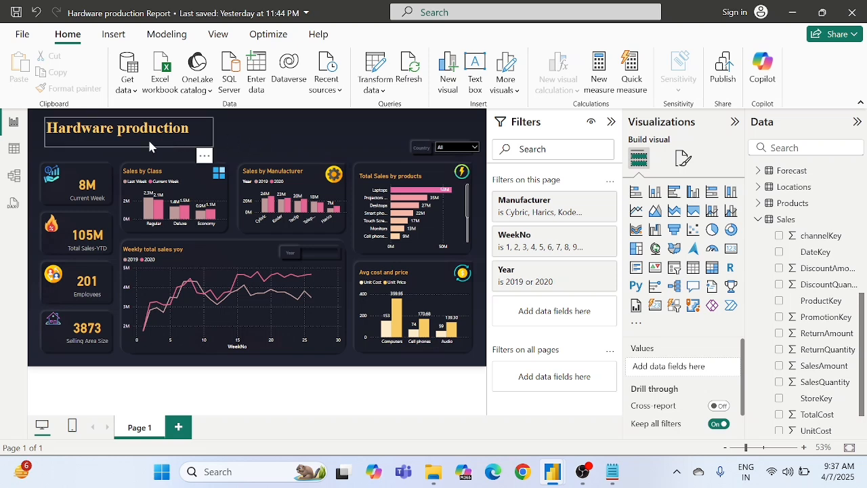
Step: Add a second text box reading "Sales Report" beside the heading and set its text to font size 16
click(477, 73)
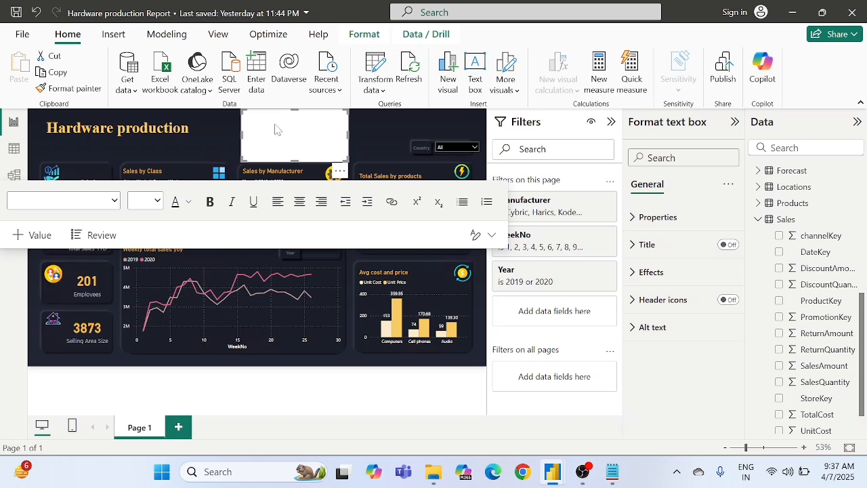
text(Sales Report)
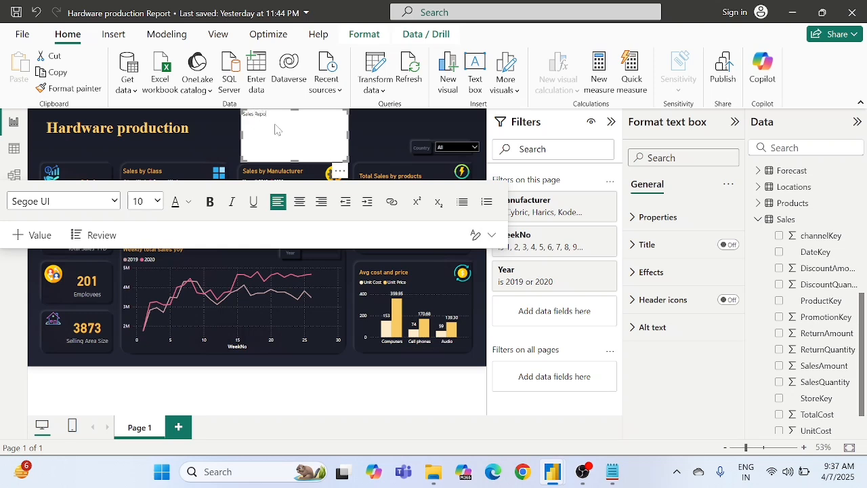
click(143, 201)
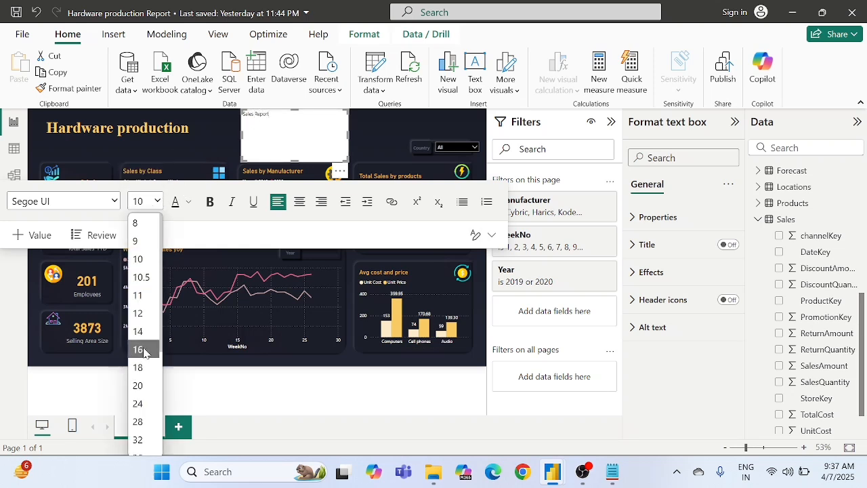
click(141, 350)
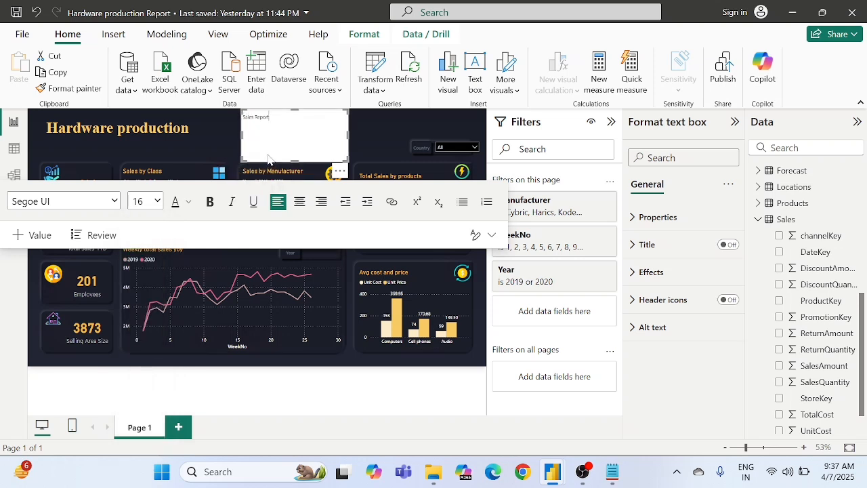
drag(269, 117, 243, 117)
click(156, 201)
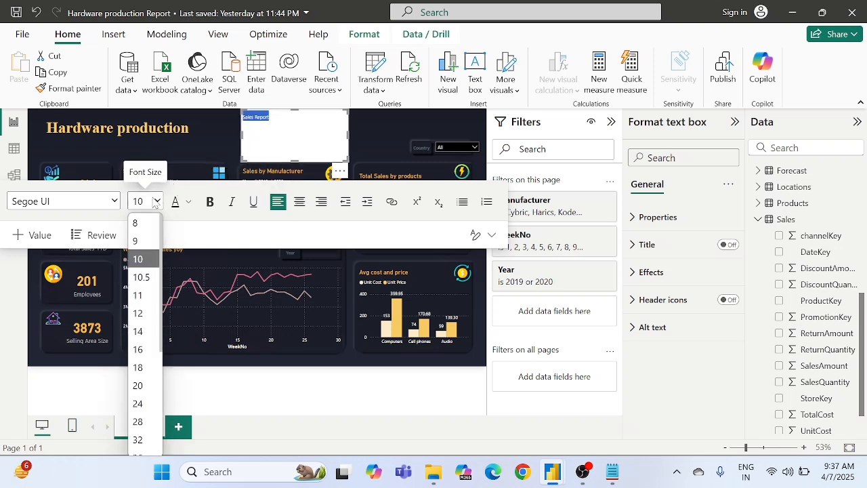
click(145, 351)
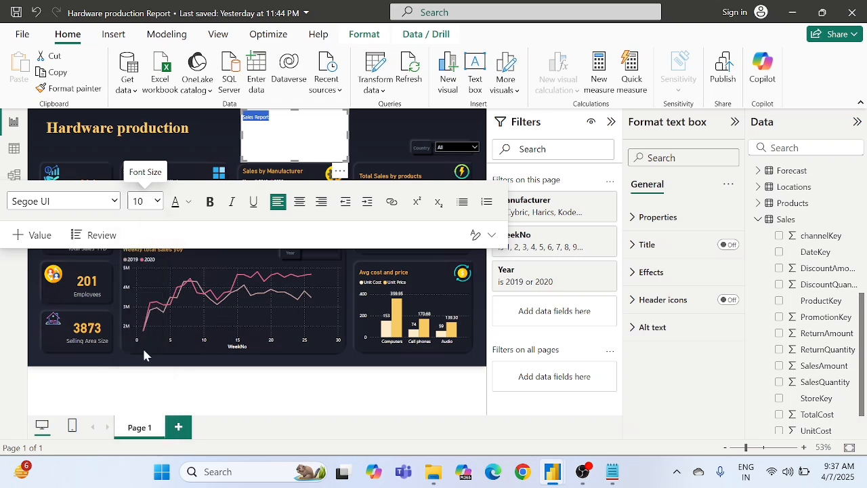
Step: Set the "Sales Report" text's font color to #605E5C, without bold
click(214, 206)
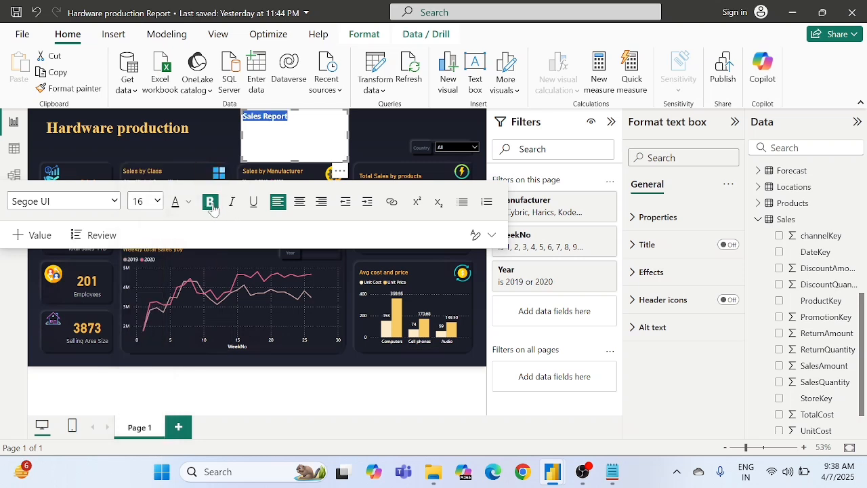
click(213, 206)
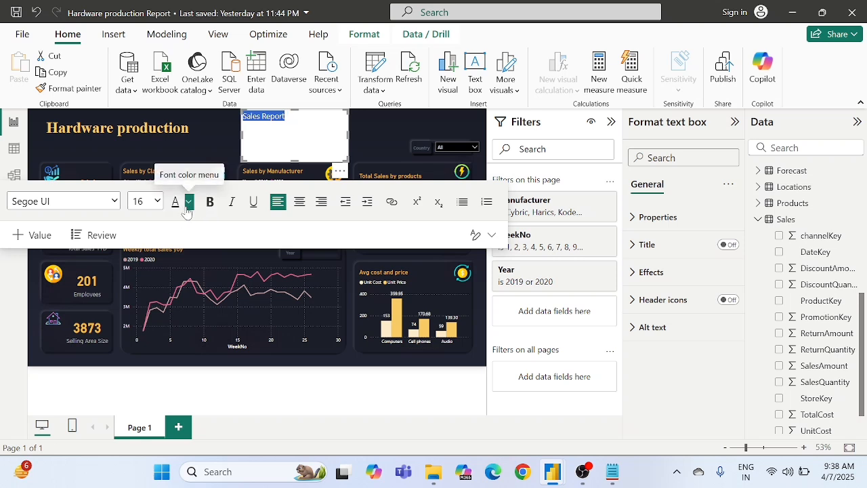
click(188, 203)
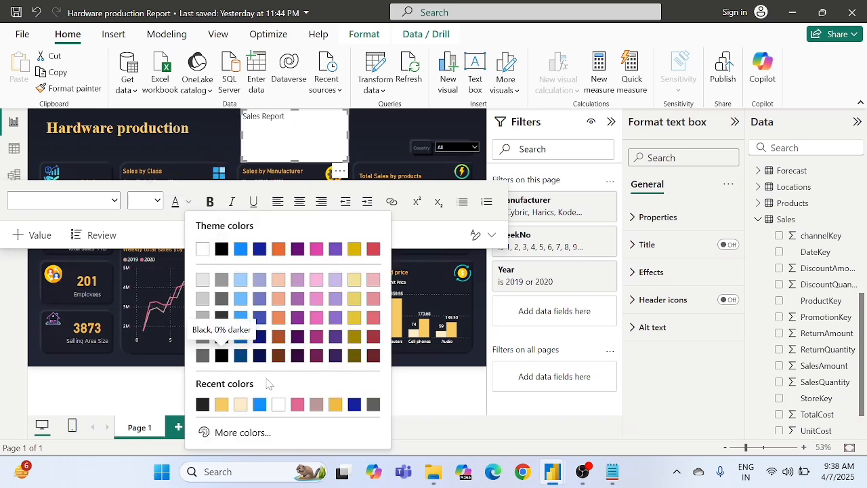
click(372, 404)
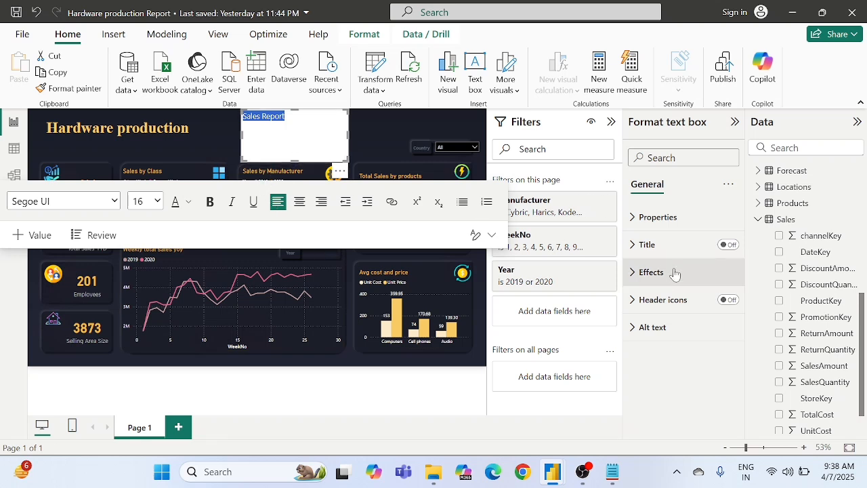
Step: Set the background transparency of the "Sales Report" text box to 100%
click(651, 272)
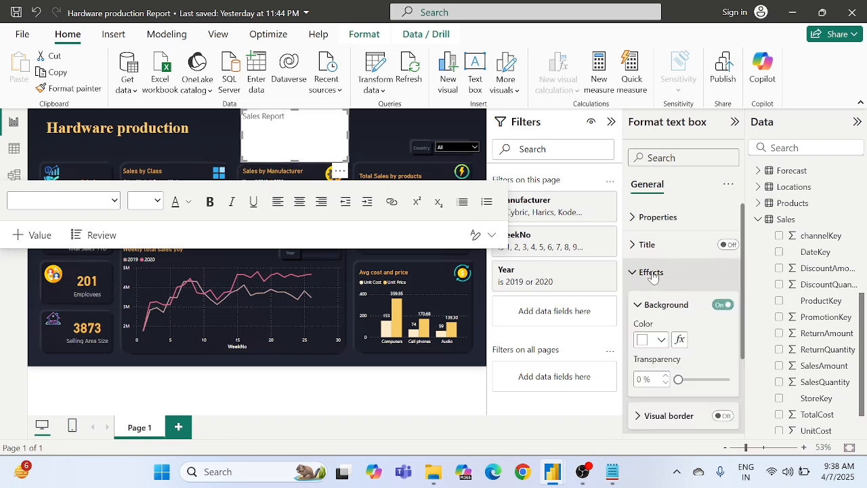
click(642, 380)
text(1)
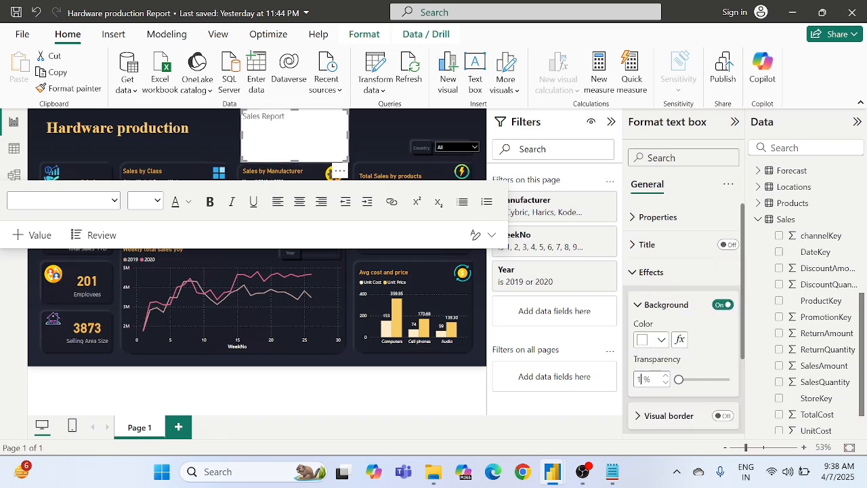
text(00)
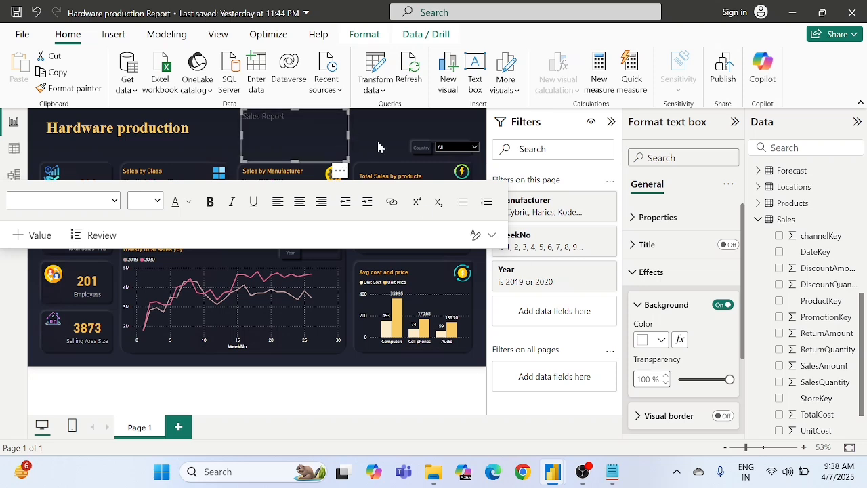
click(378, 146)
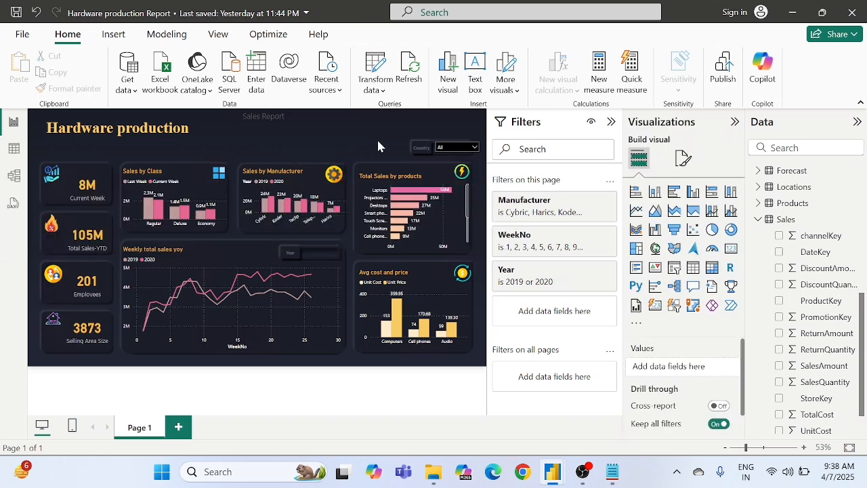
Step: Shrink the "Sales Report" text box to fit its text and place it directly beneath the "Hardware production" heading
click(282, 129)
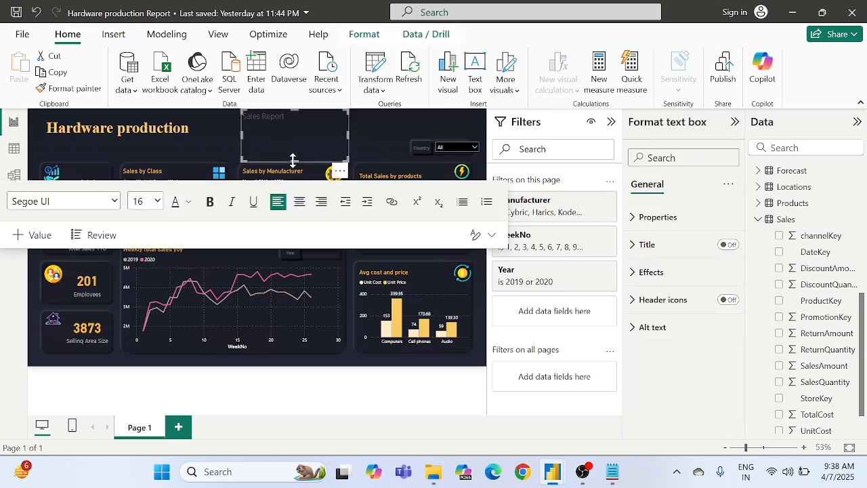
drag(293, 160, 291, 121)
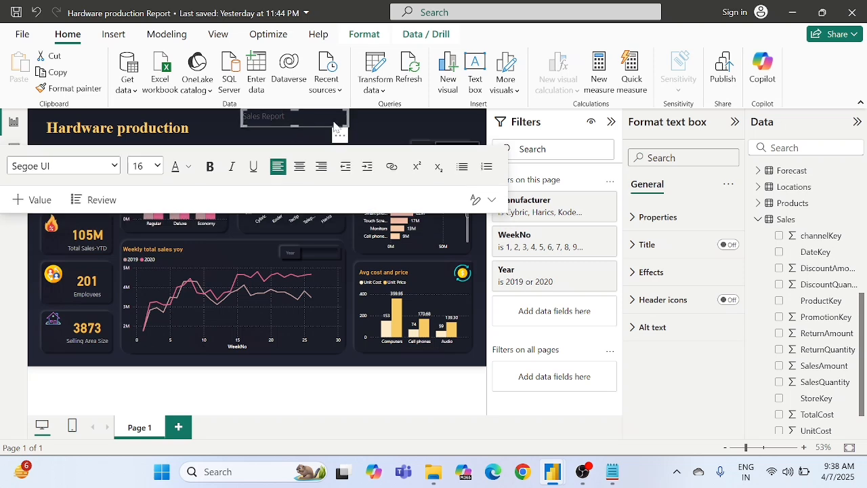
drag(348, 117, 105, 163)
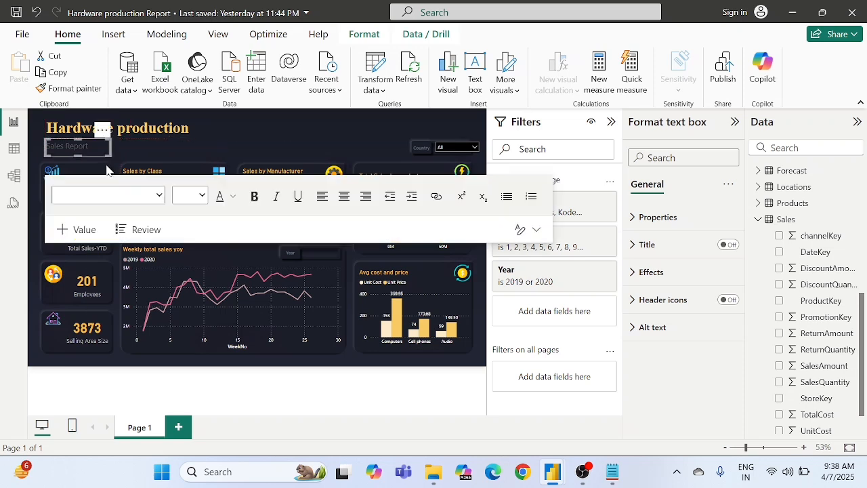
click(273, 148)
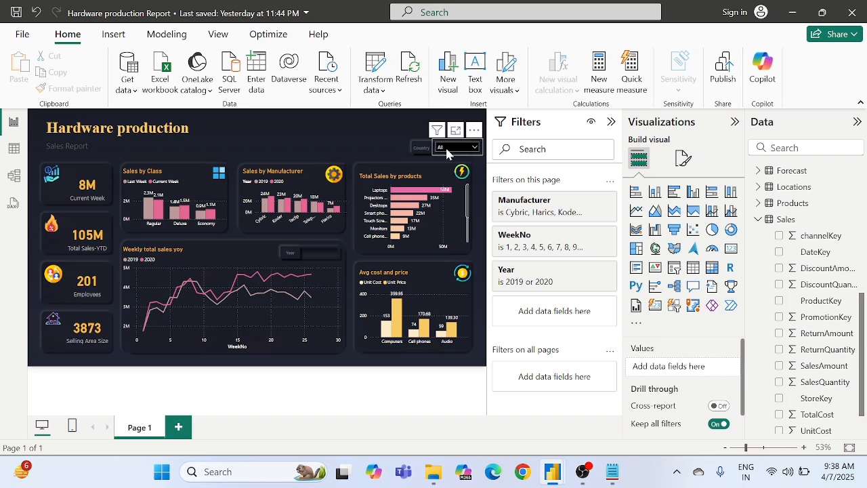
Step: Test the Country slicer by filtering the report to Germany, France and Germany again
click(447, 150)
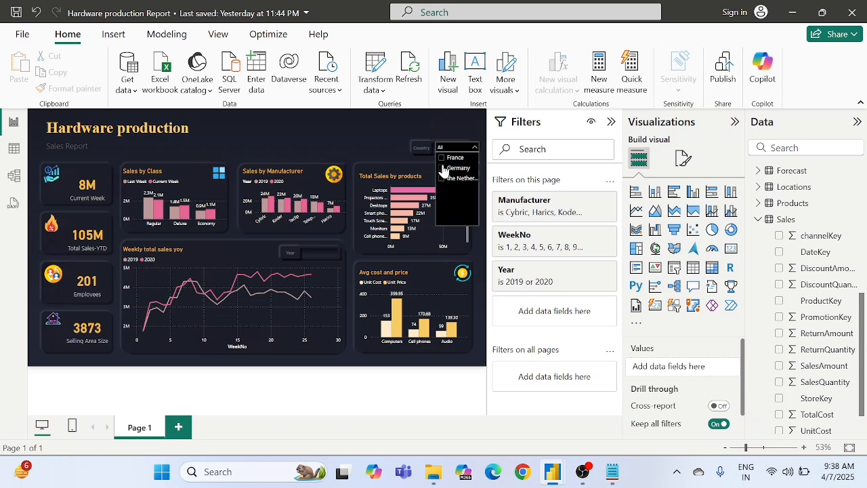
click(444, 169)
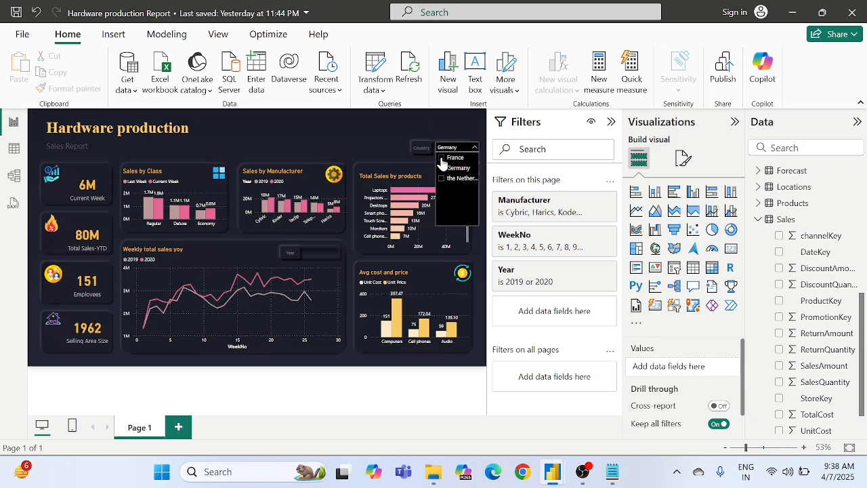
click(441, 158)
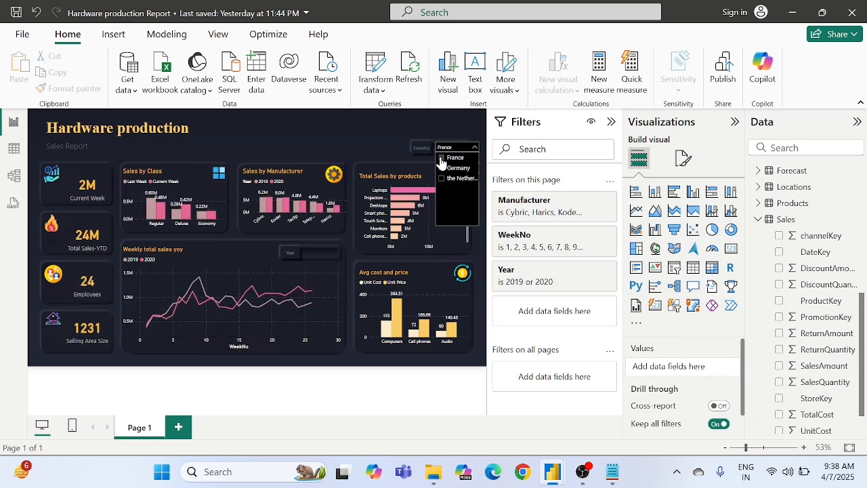
click(441, 157)
click(443, 167)
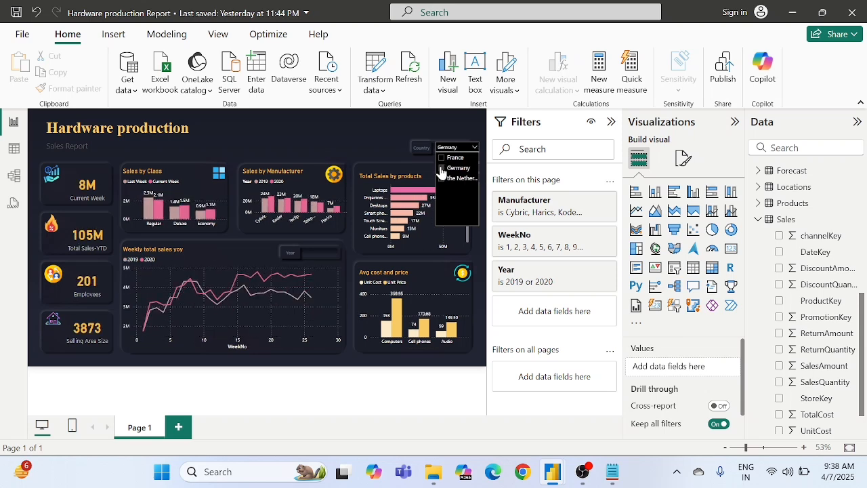
click(353, 142)
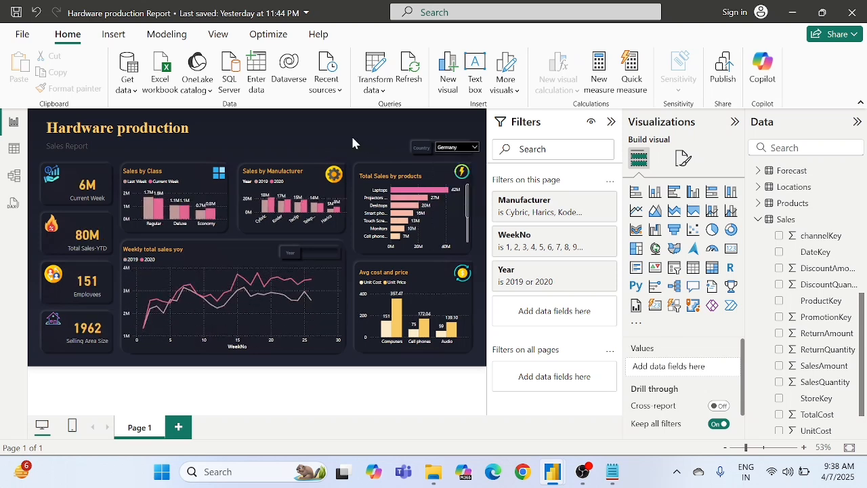
Step: Switch the Country slicer to France, then clear the selection so all countries are included
click(459, 150)
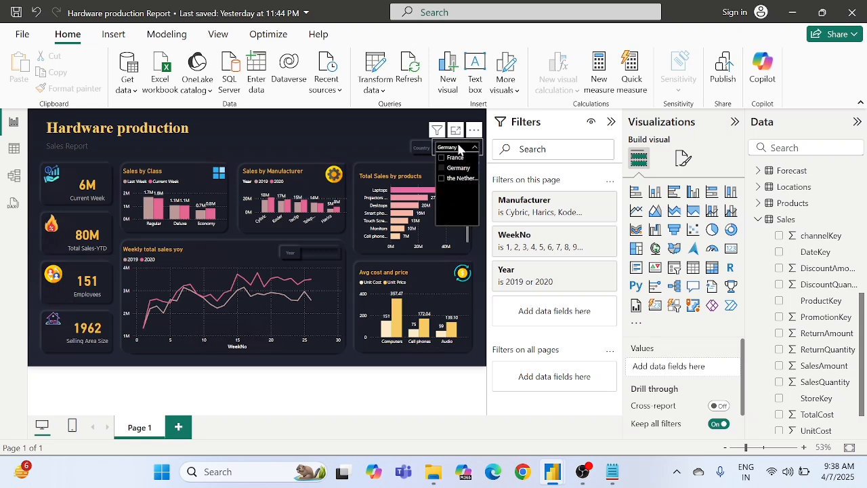
click(444, 159)
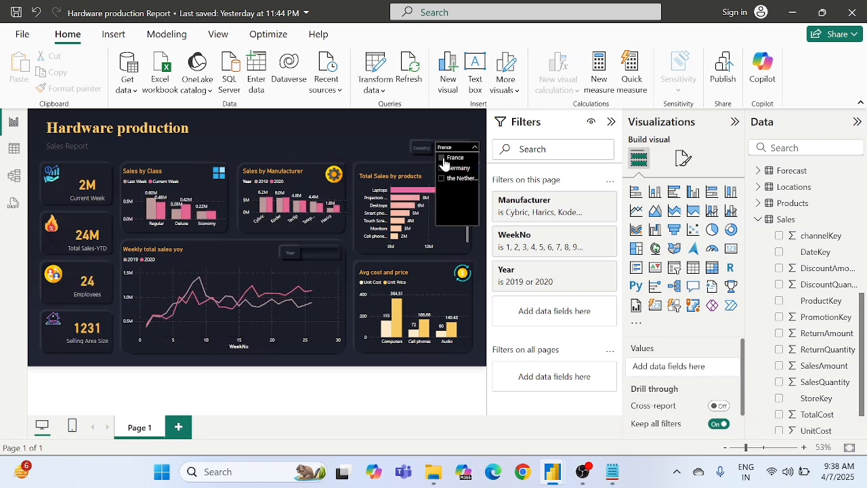
click(444, 160)
click(322, 132)
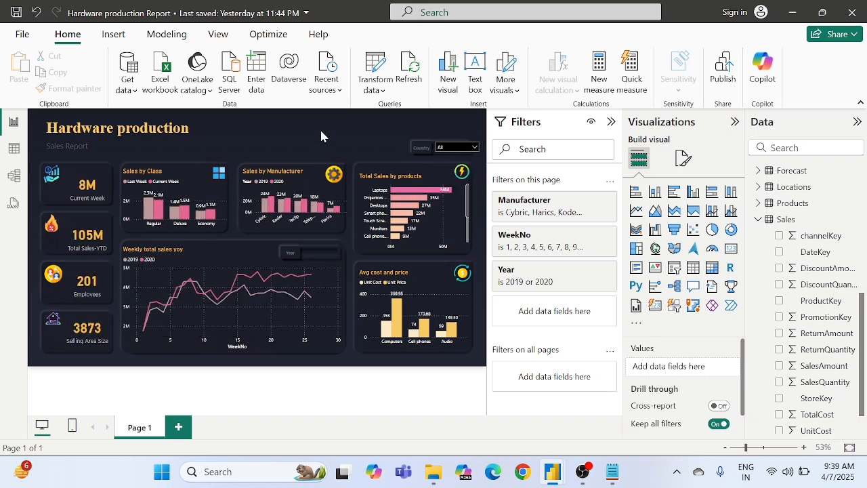